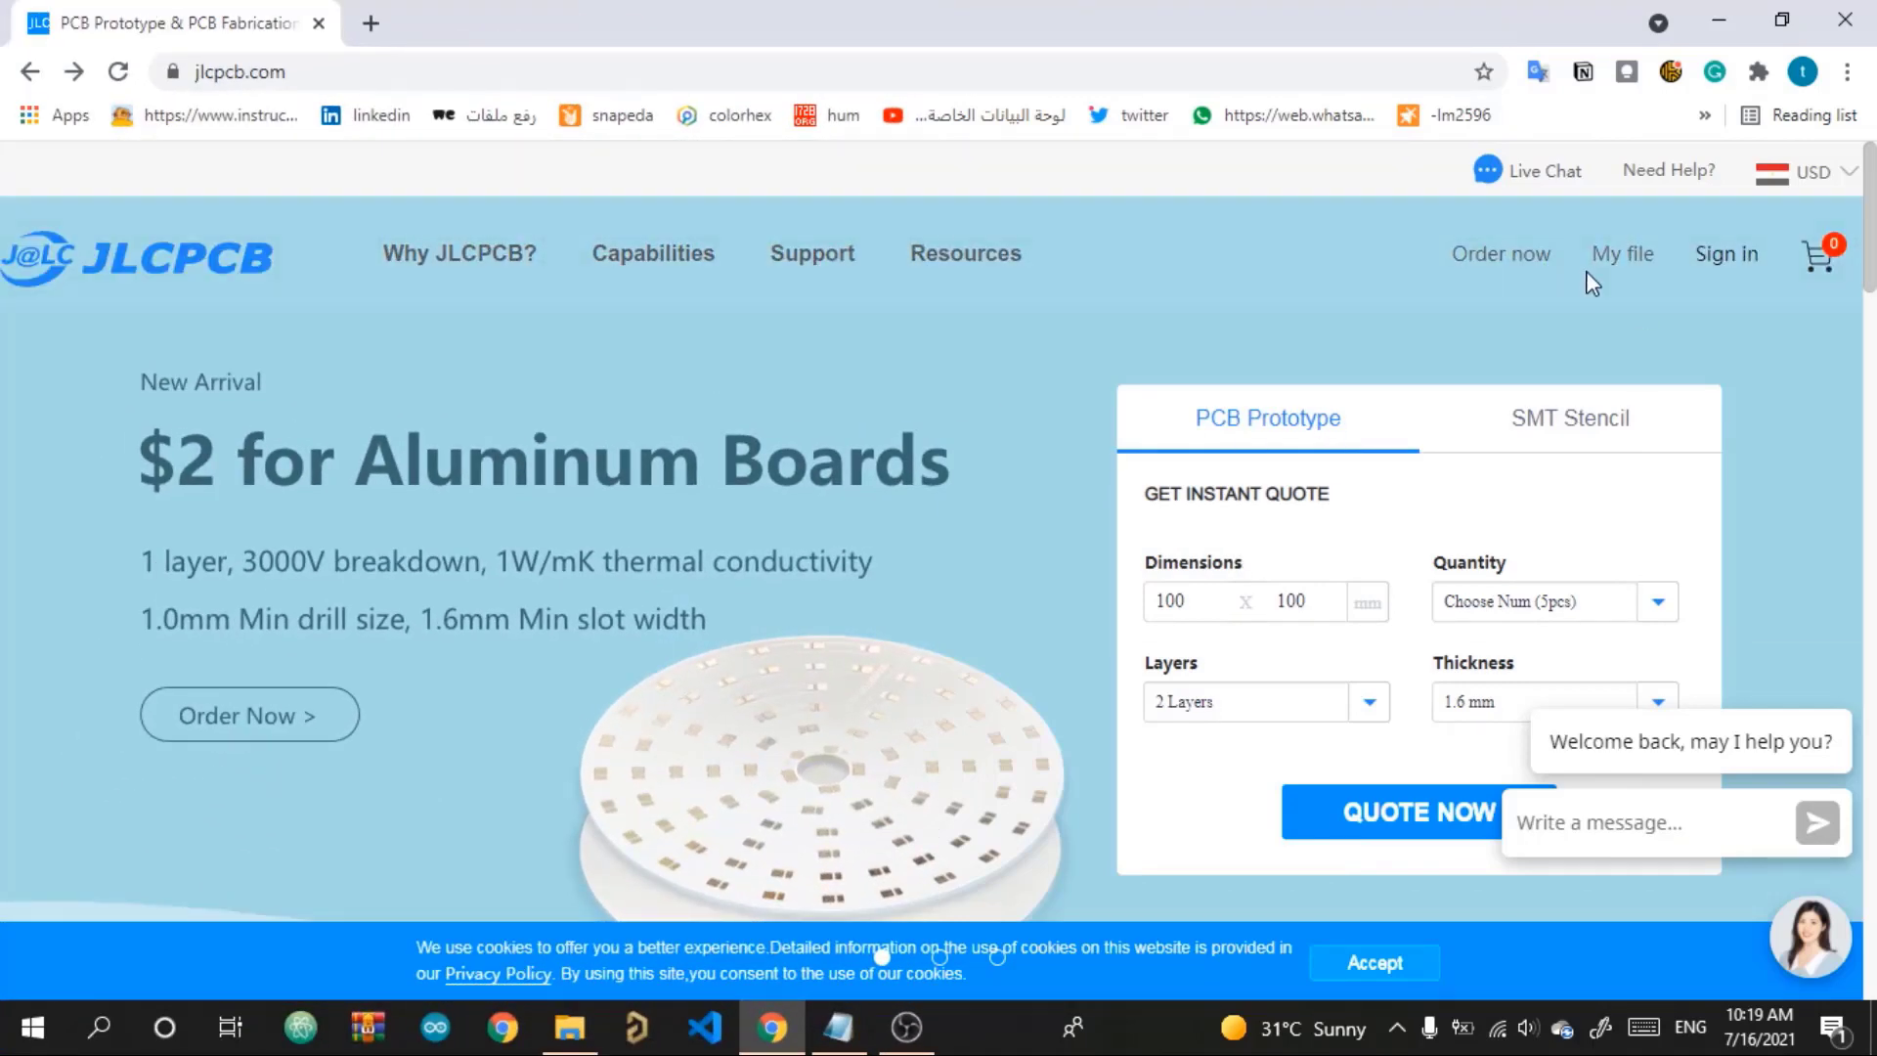
Sign in to the JLCPCB account and open the order quote page
mouse_move(1727, 269)
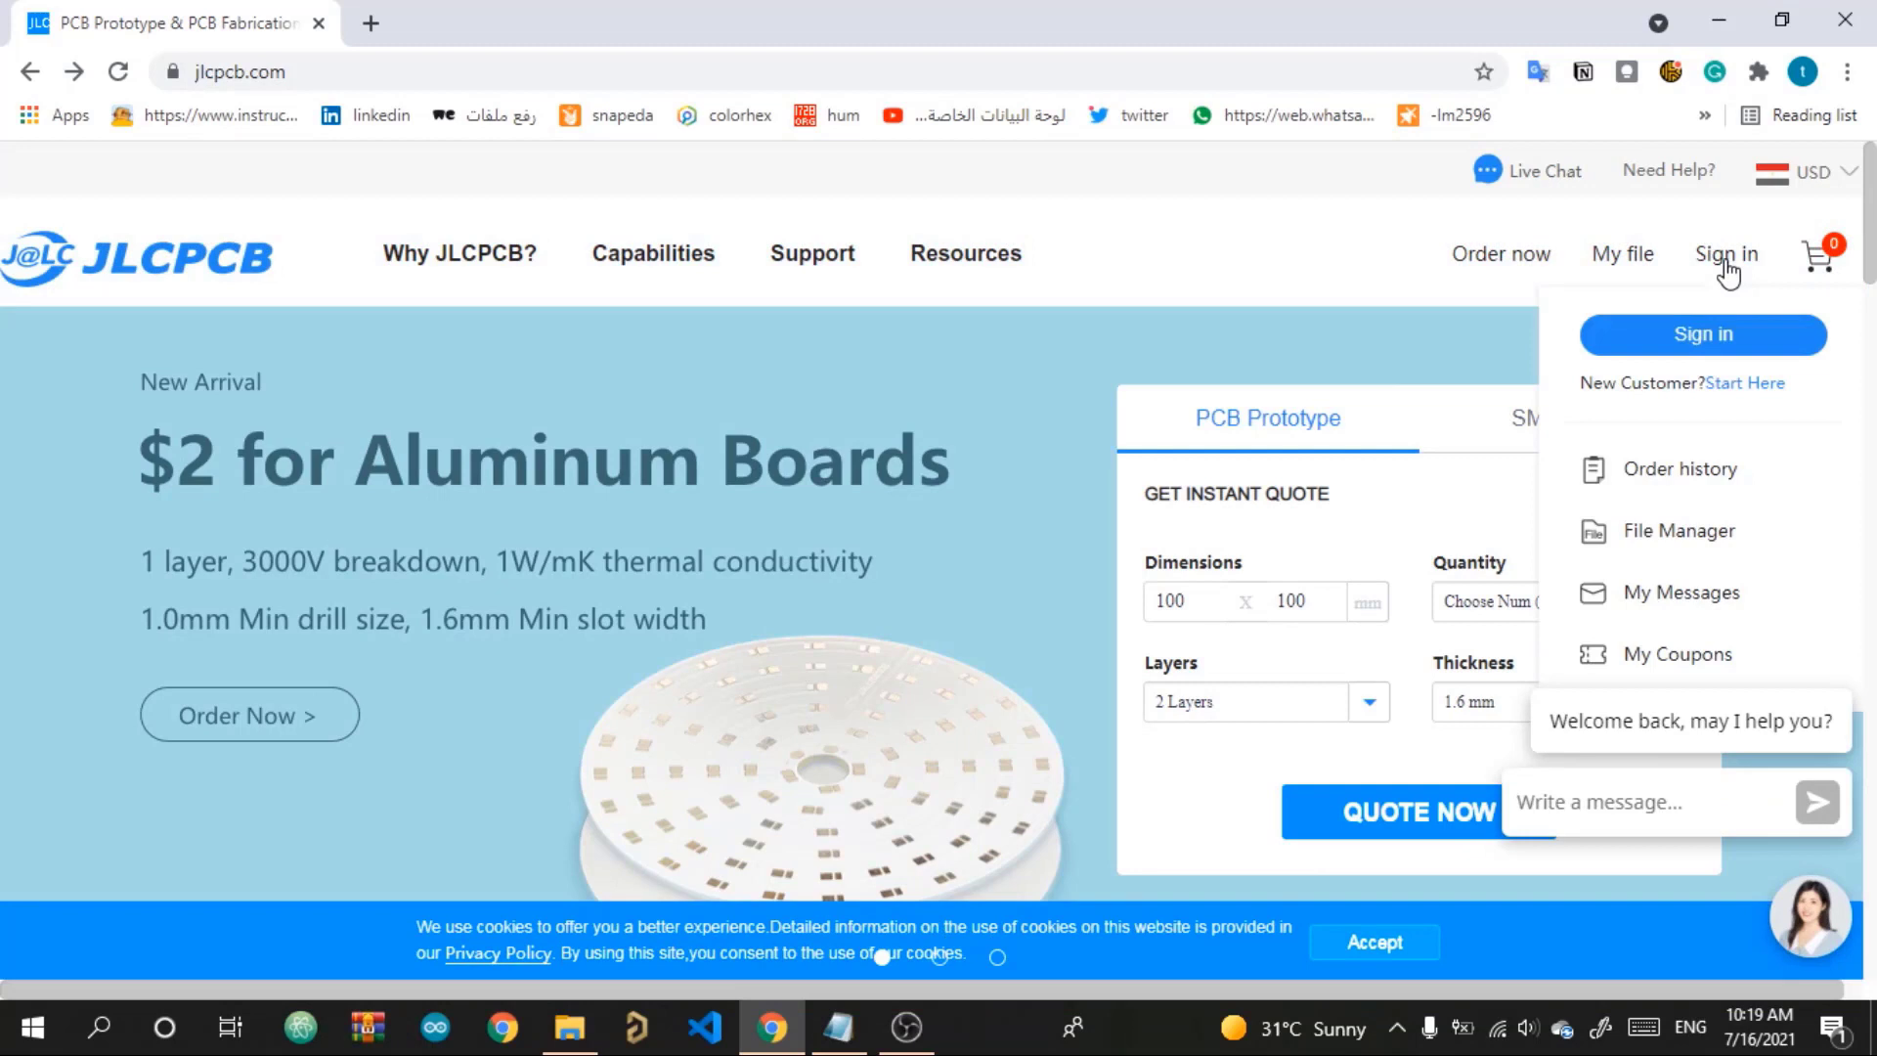
left_click(1728, 342)
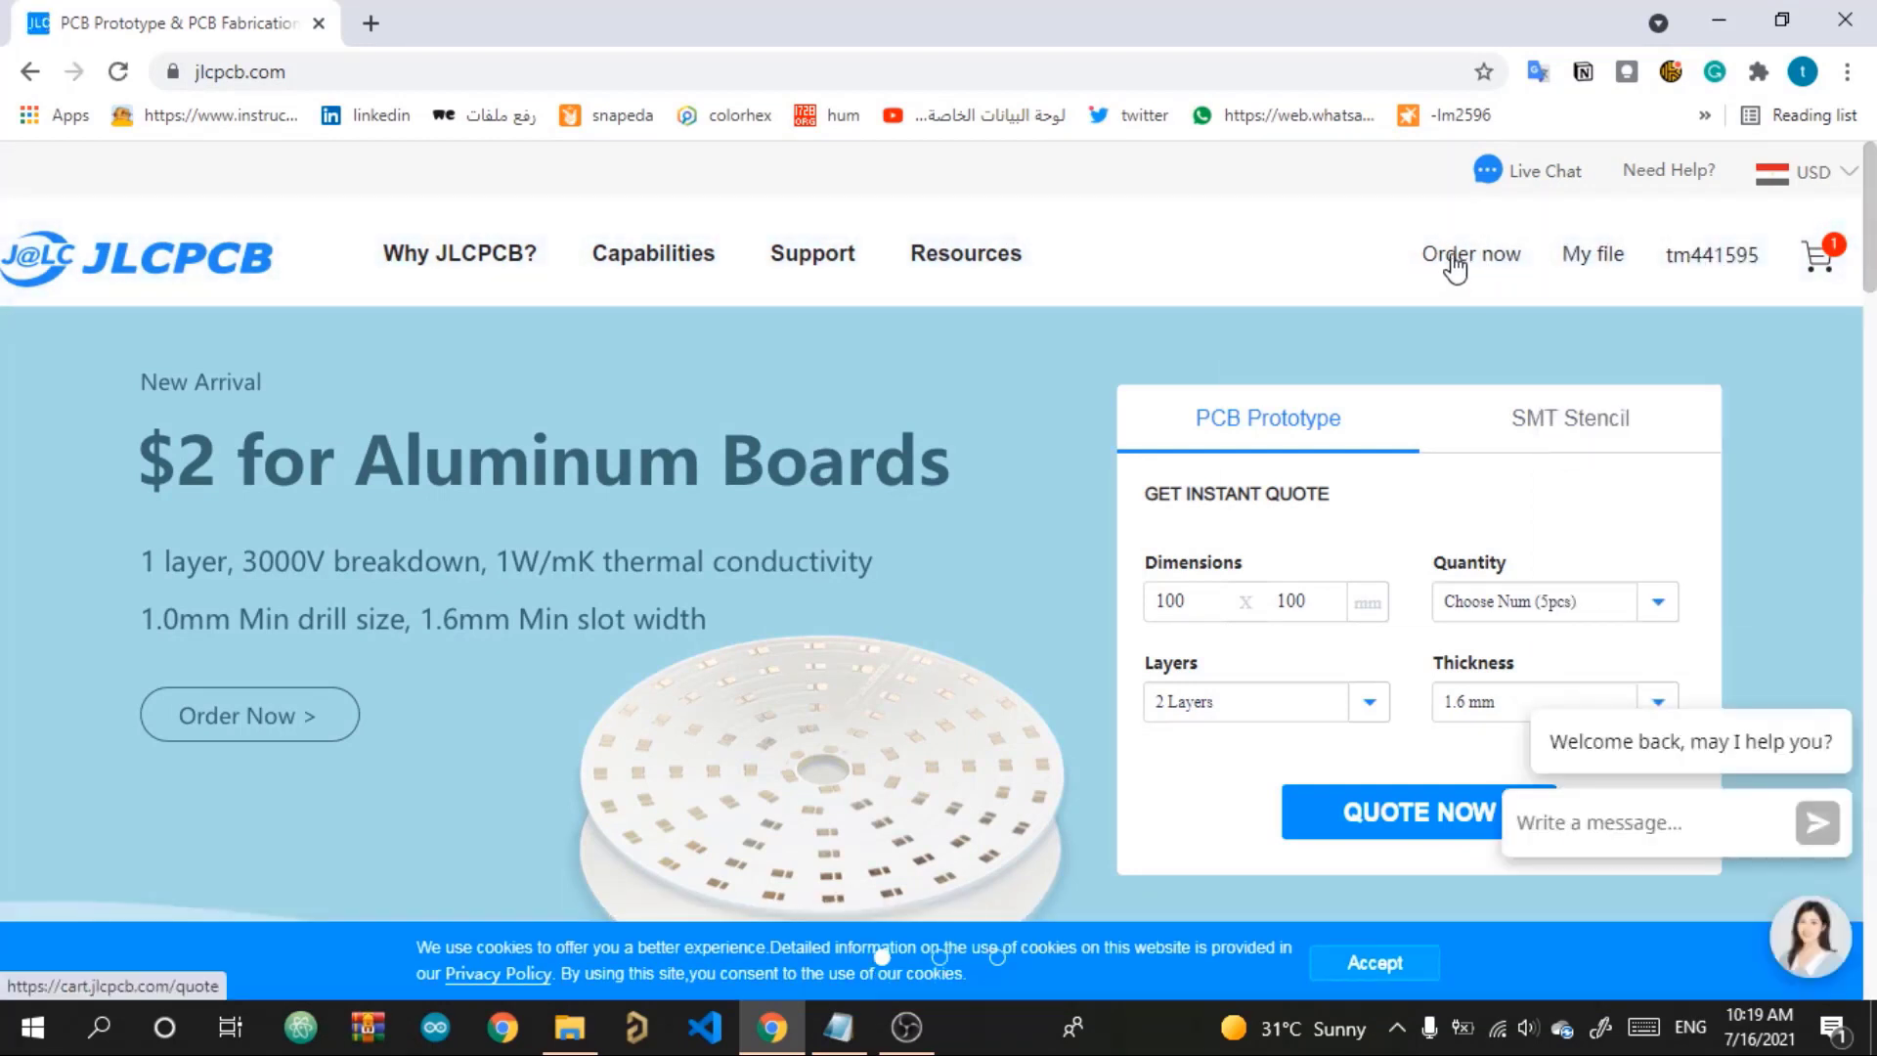
left_click(1455, 262)
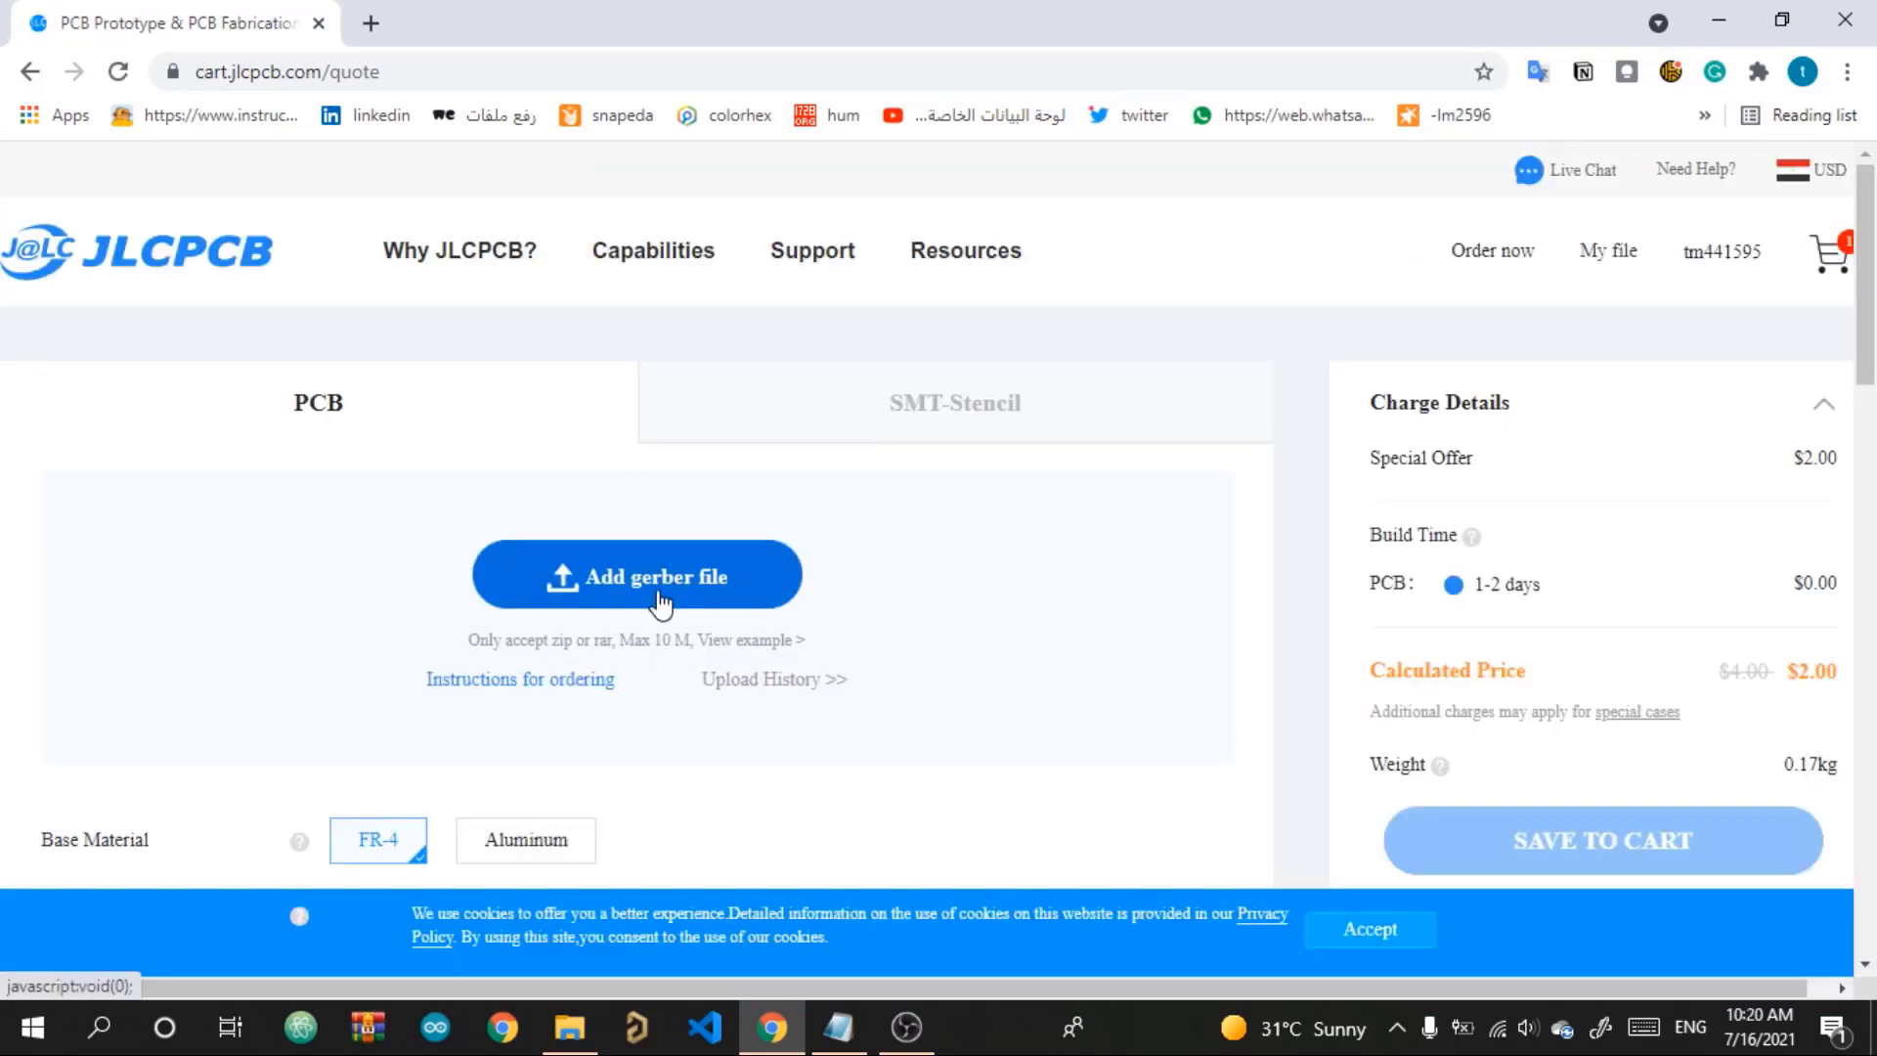
Upload the archive GERBER PROJECT.rar as the gerber file for the PCB quote
left_click(660, 604)
left_click(368, 260)
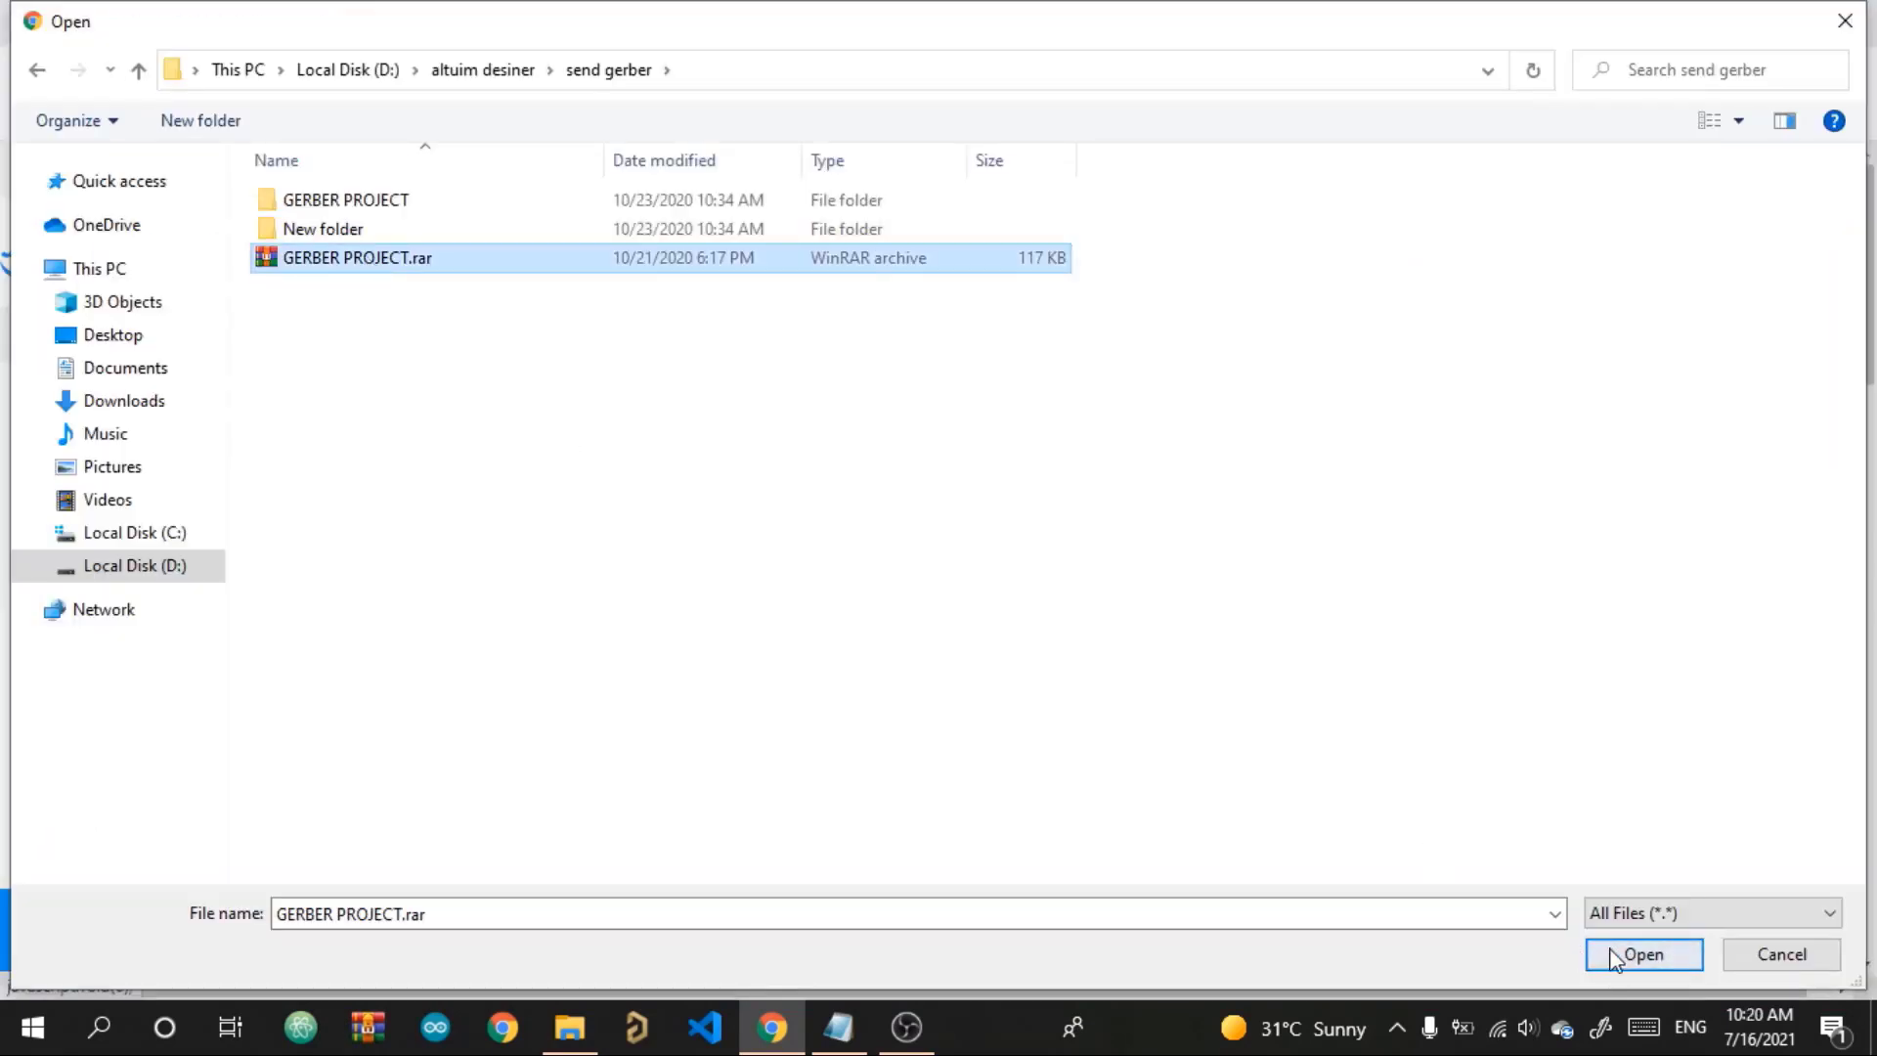
left_click(1644, 954)
Save the quoted PCB order to the cart and proceed to checkout
scroll(883, 567, "down", 5)
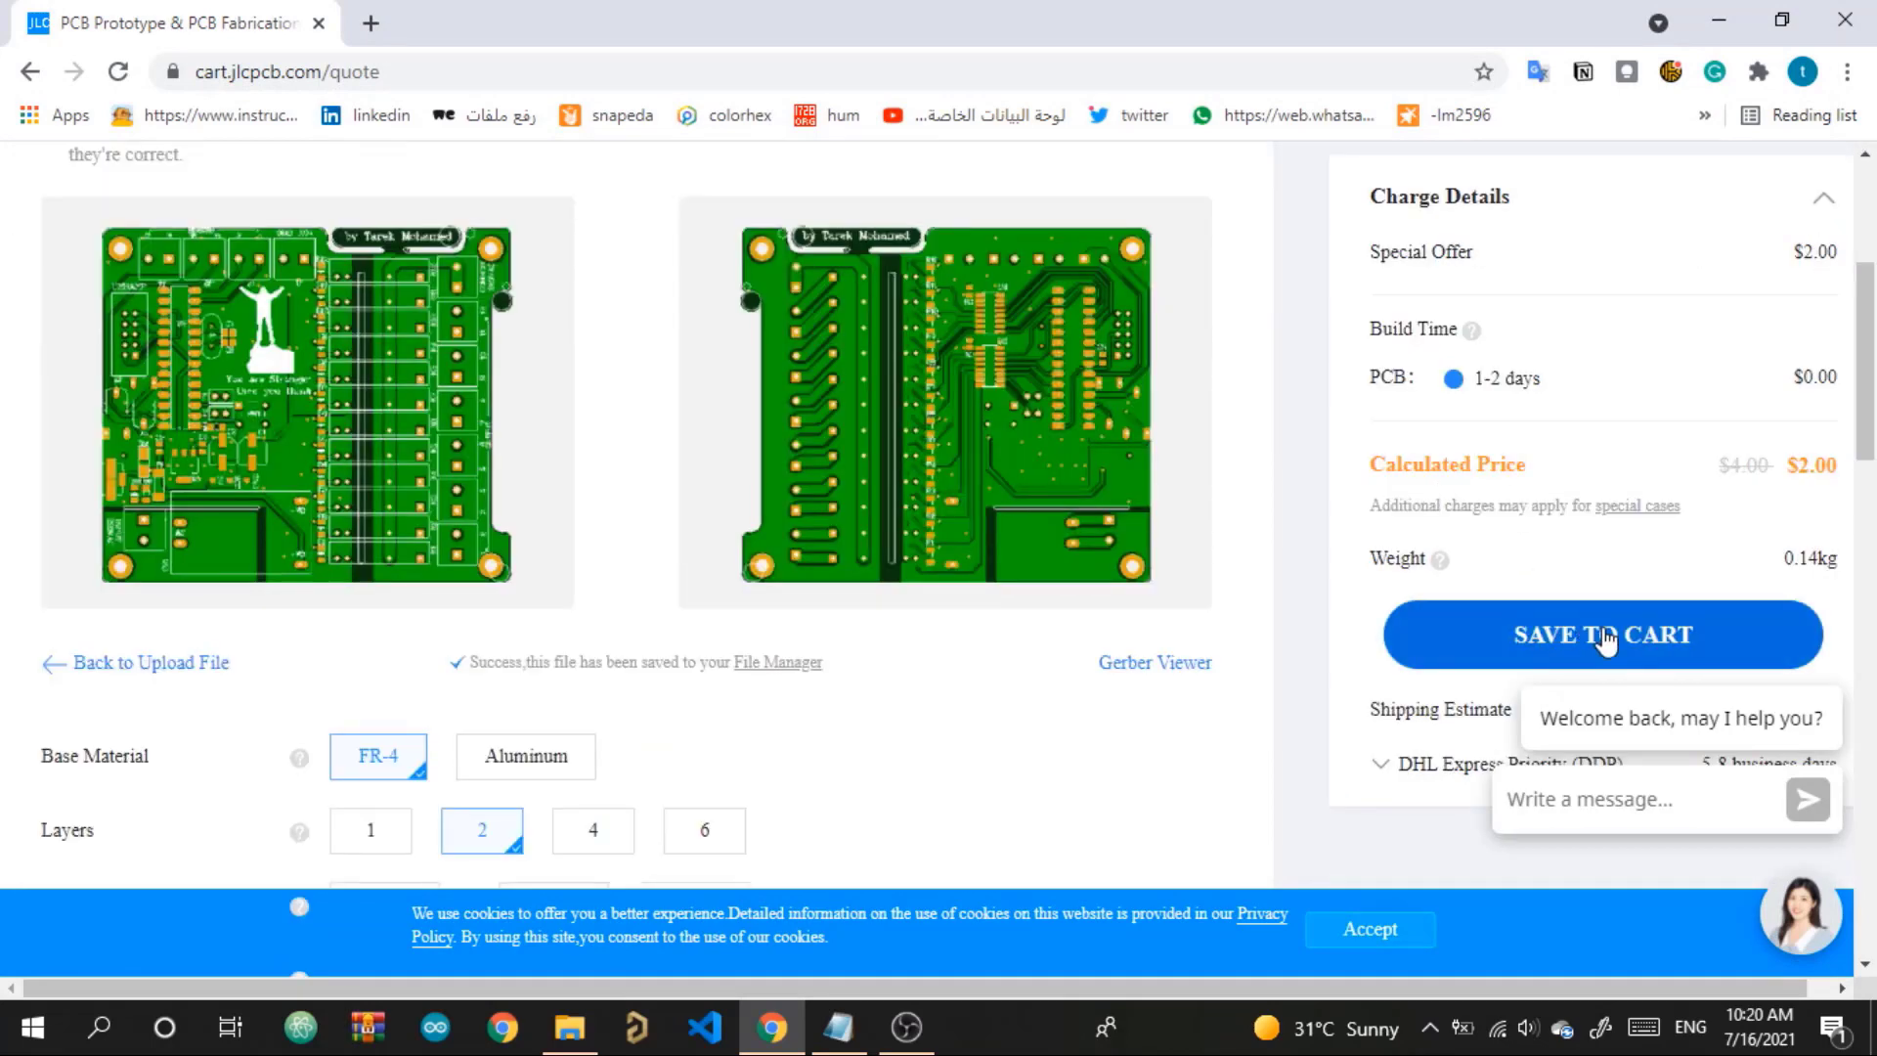
left_click(1604, 637)
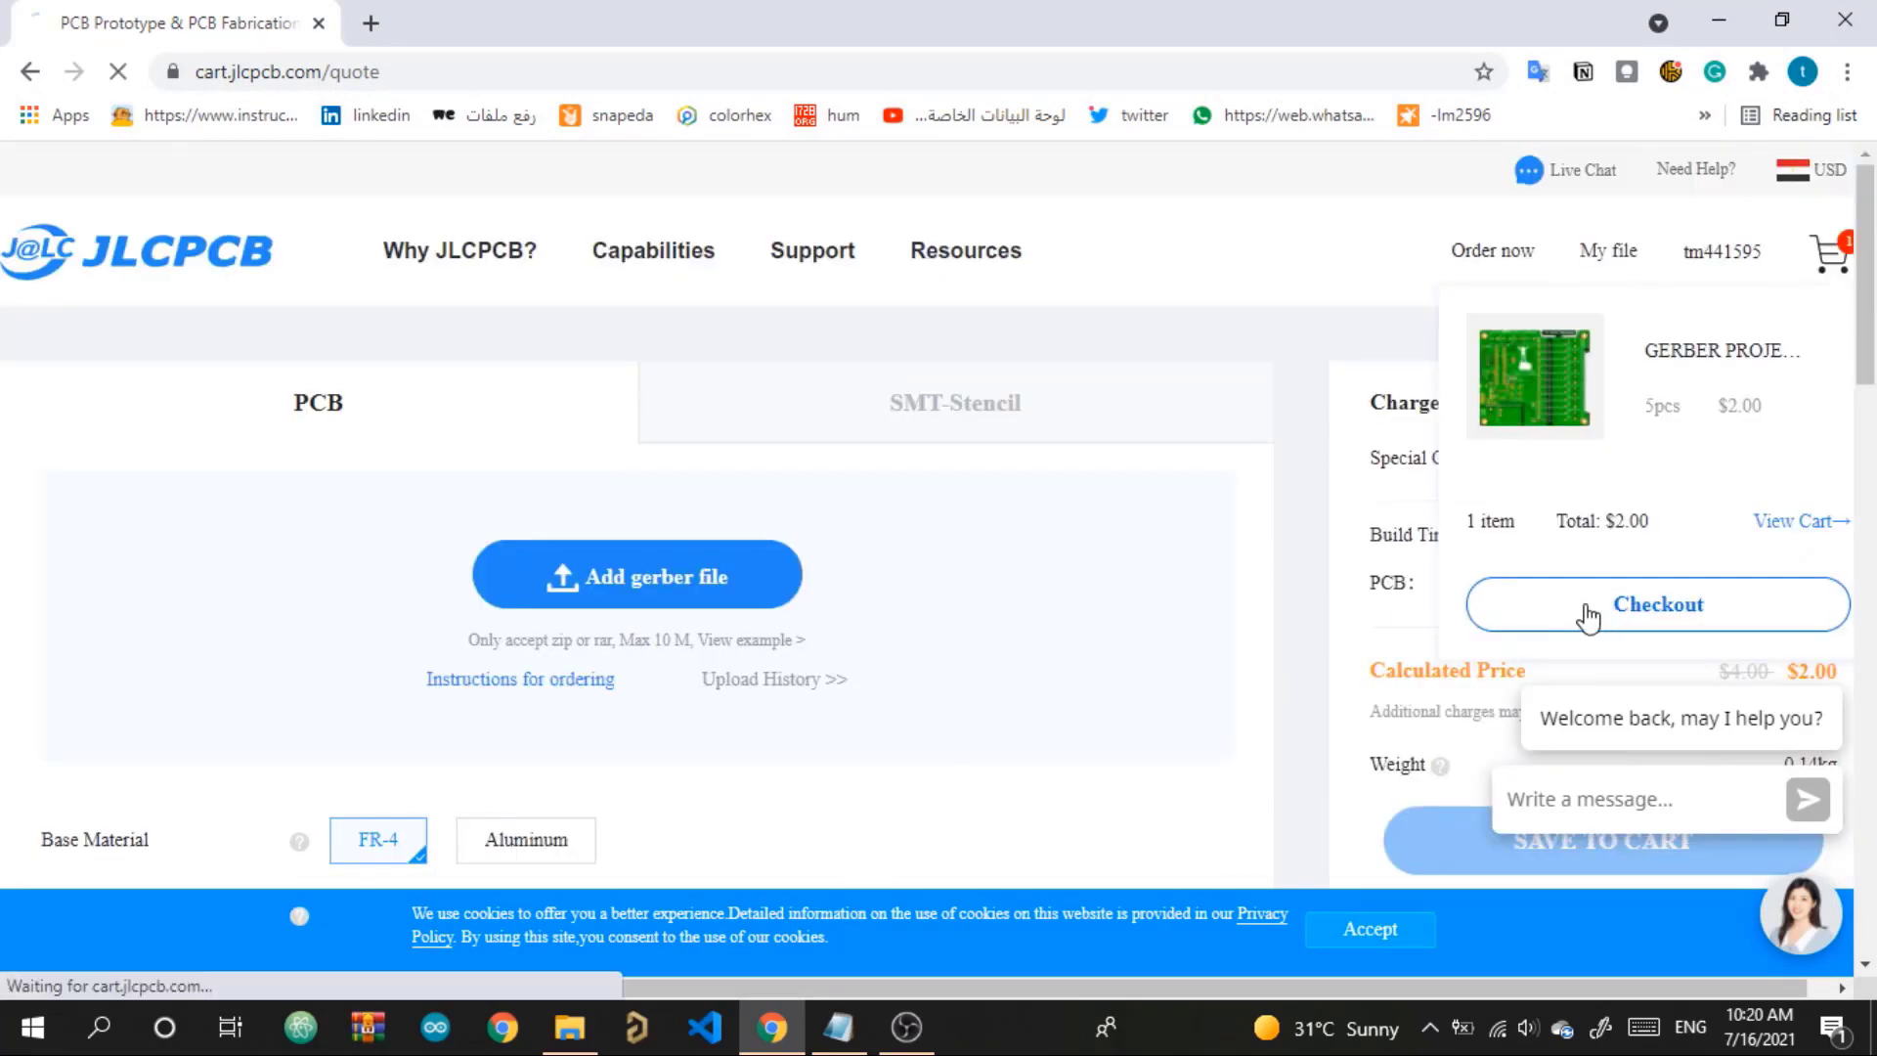
left_click(1589, 616)
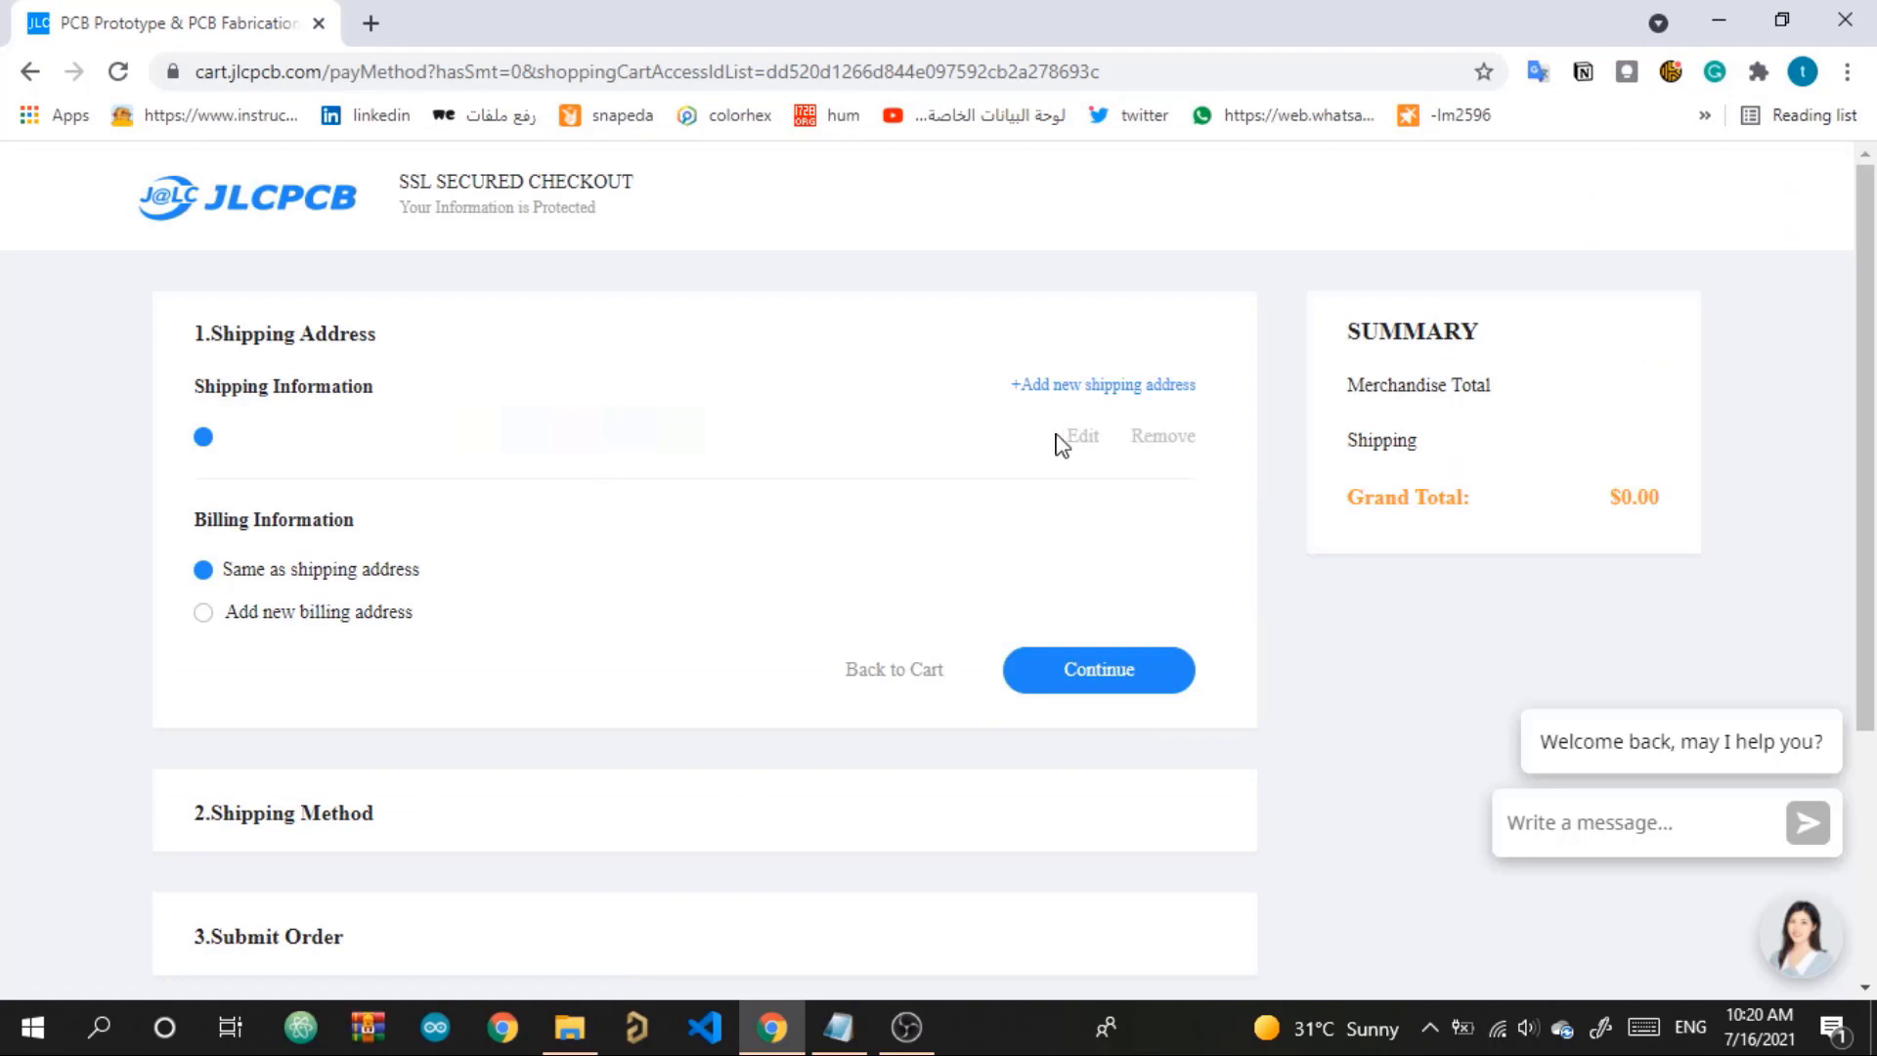
Open the saved shipping address for editing and save its details as an individual customer
left_click(1079, 437)
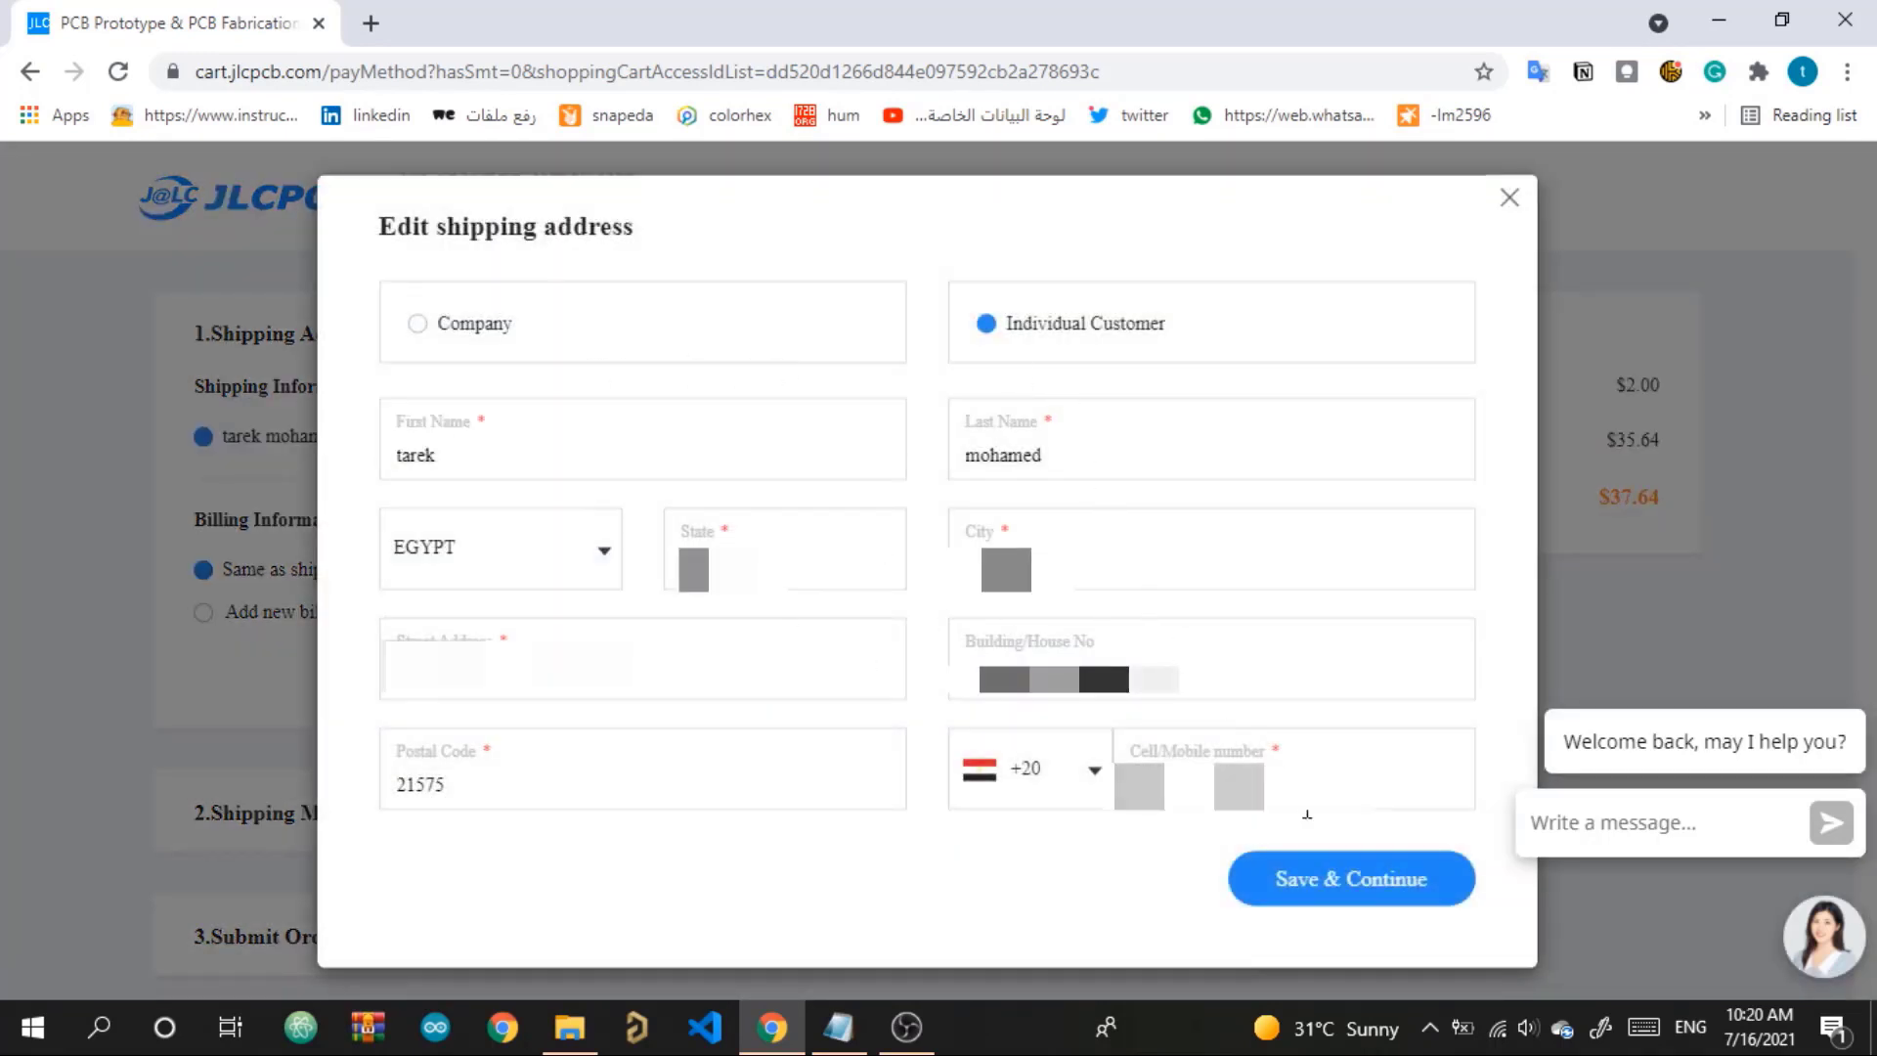
left_click(1298, 871)
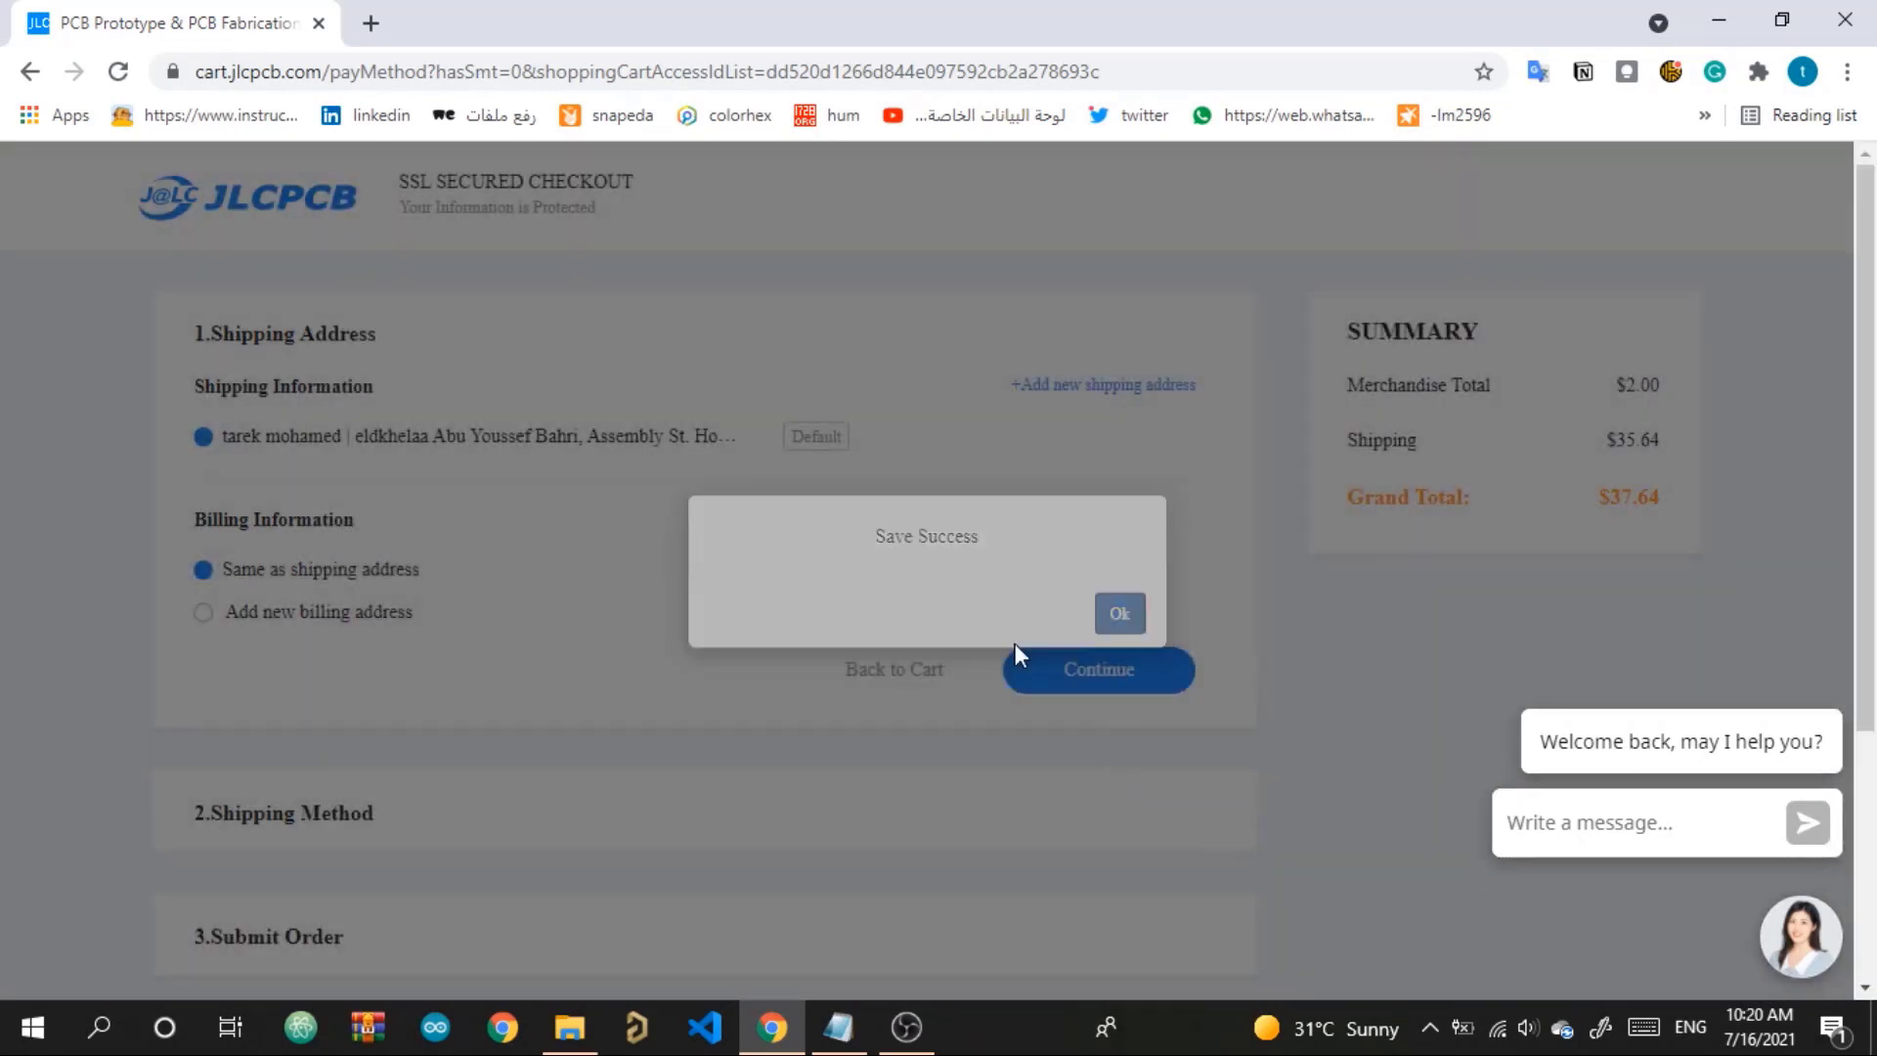
scroll(743, 657, "down", 4)
scroll(963, 427, "up", 4)
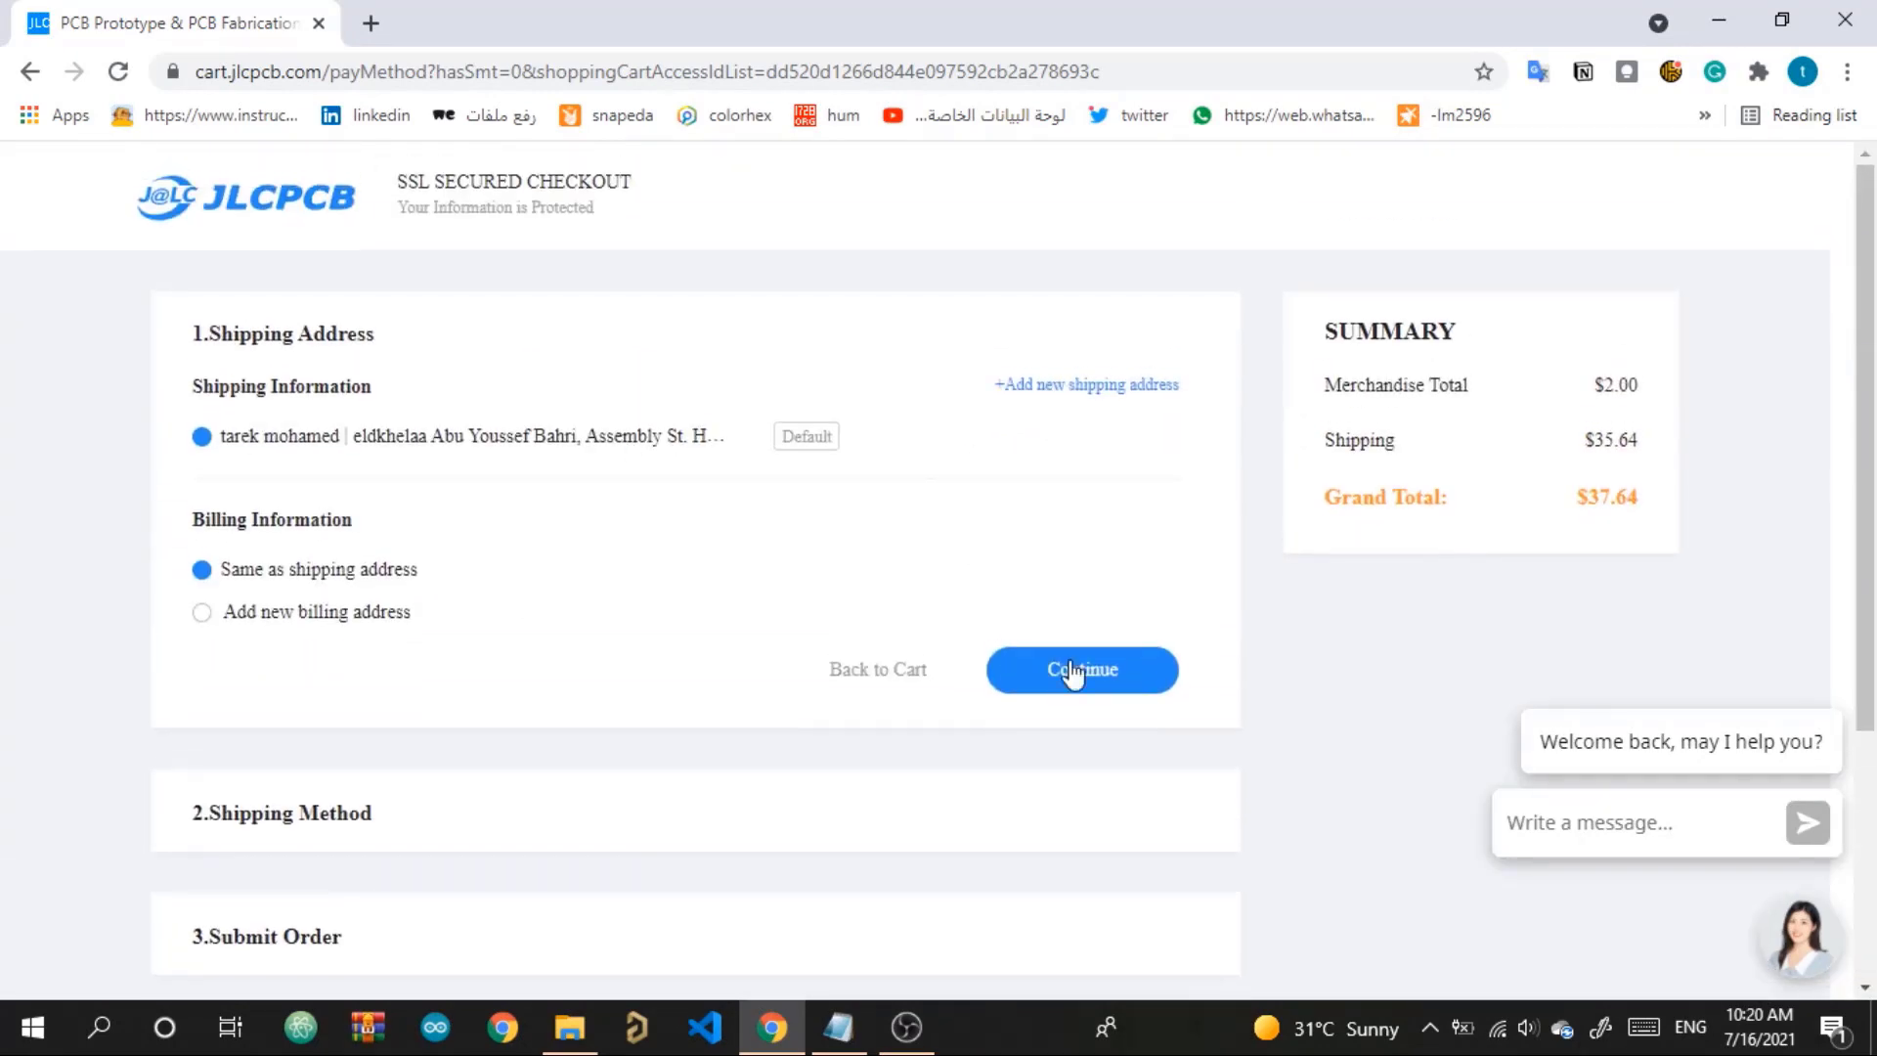
Accept the shipping address and DHL Express Priority shipping, and submit the order with the Review Before Payment option
left_click(1081, 689)
left_click(1081, 774)
left_click(1102, 572)
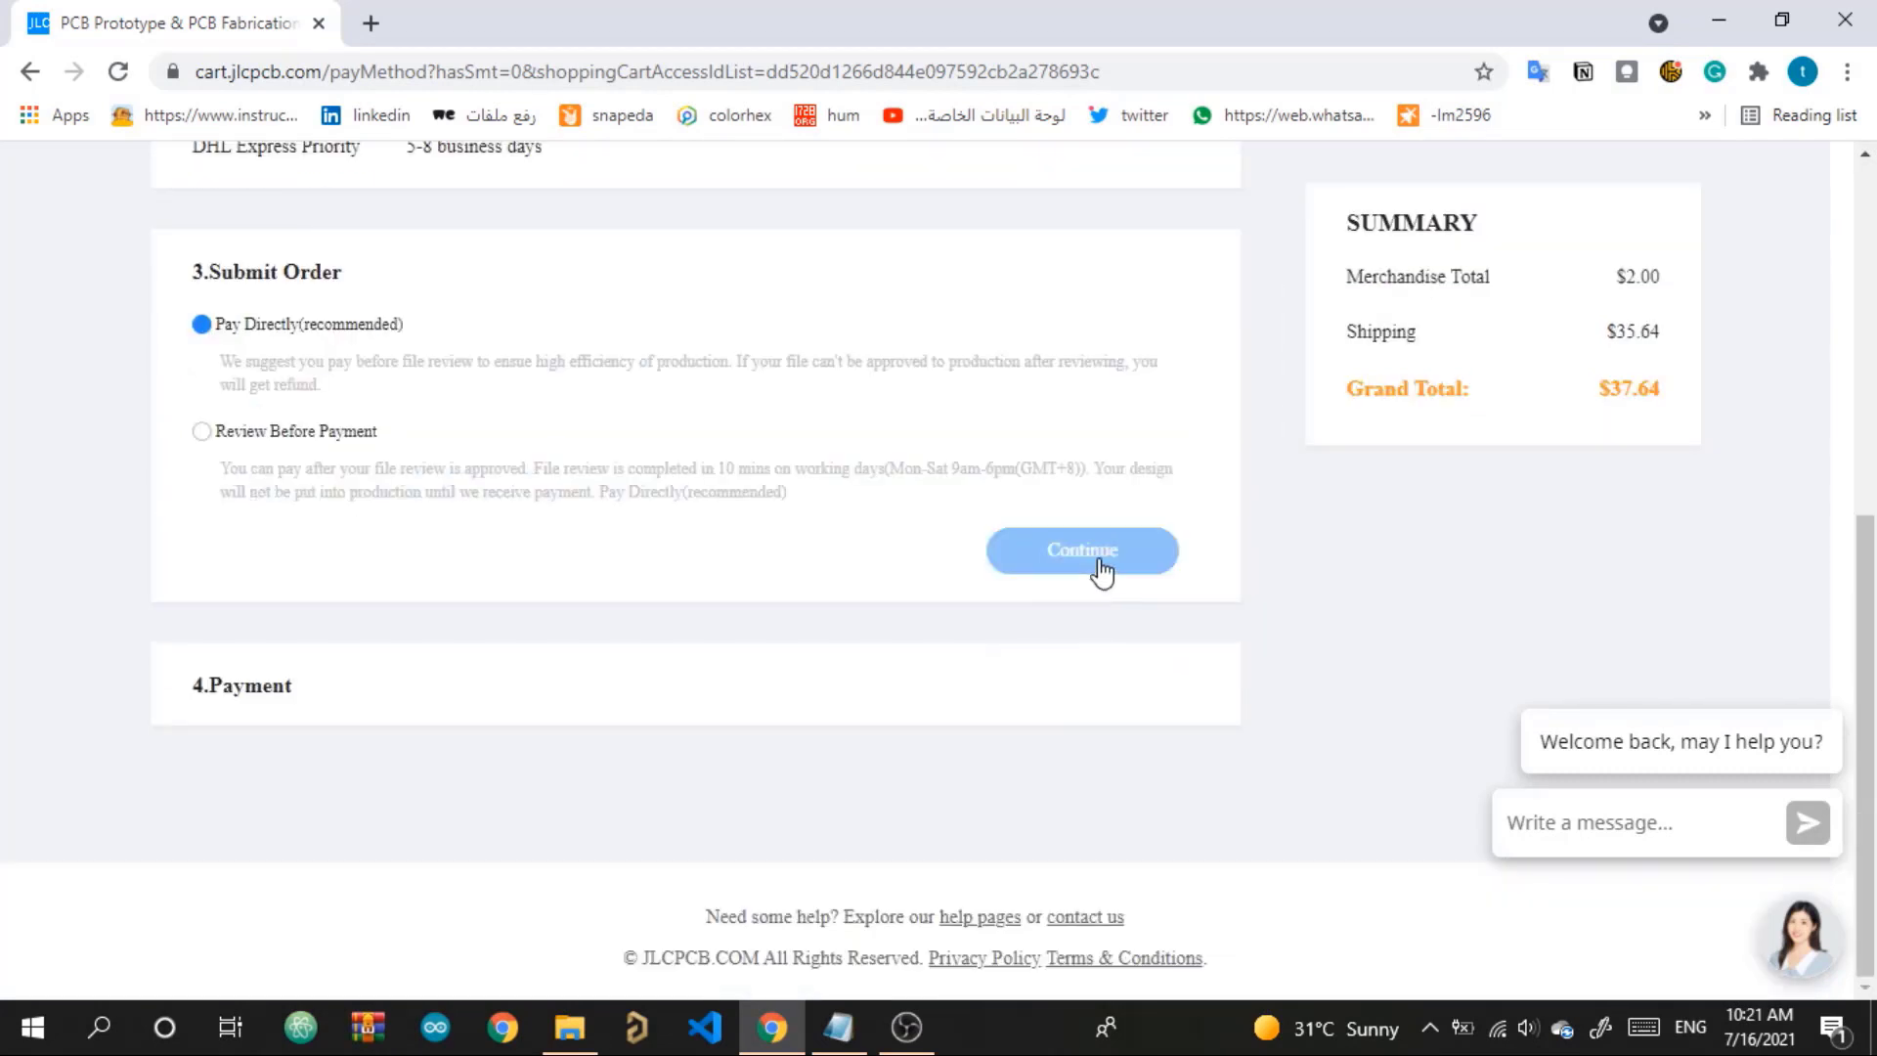
left_click(201, 431)
left_click(1109, 562)
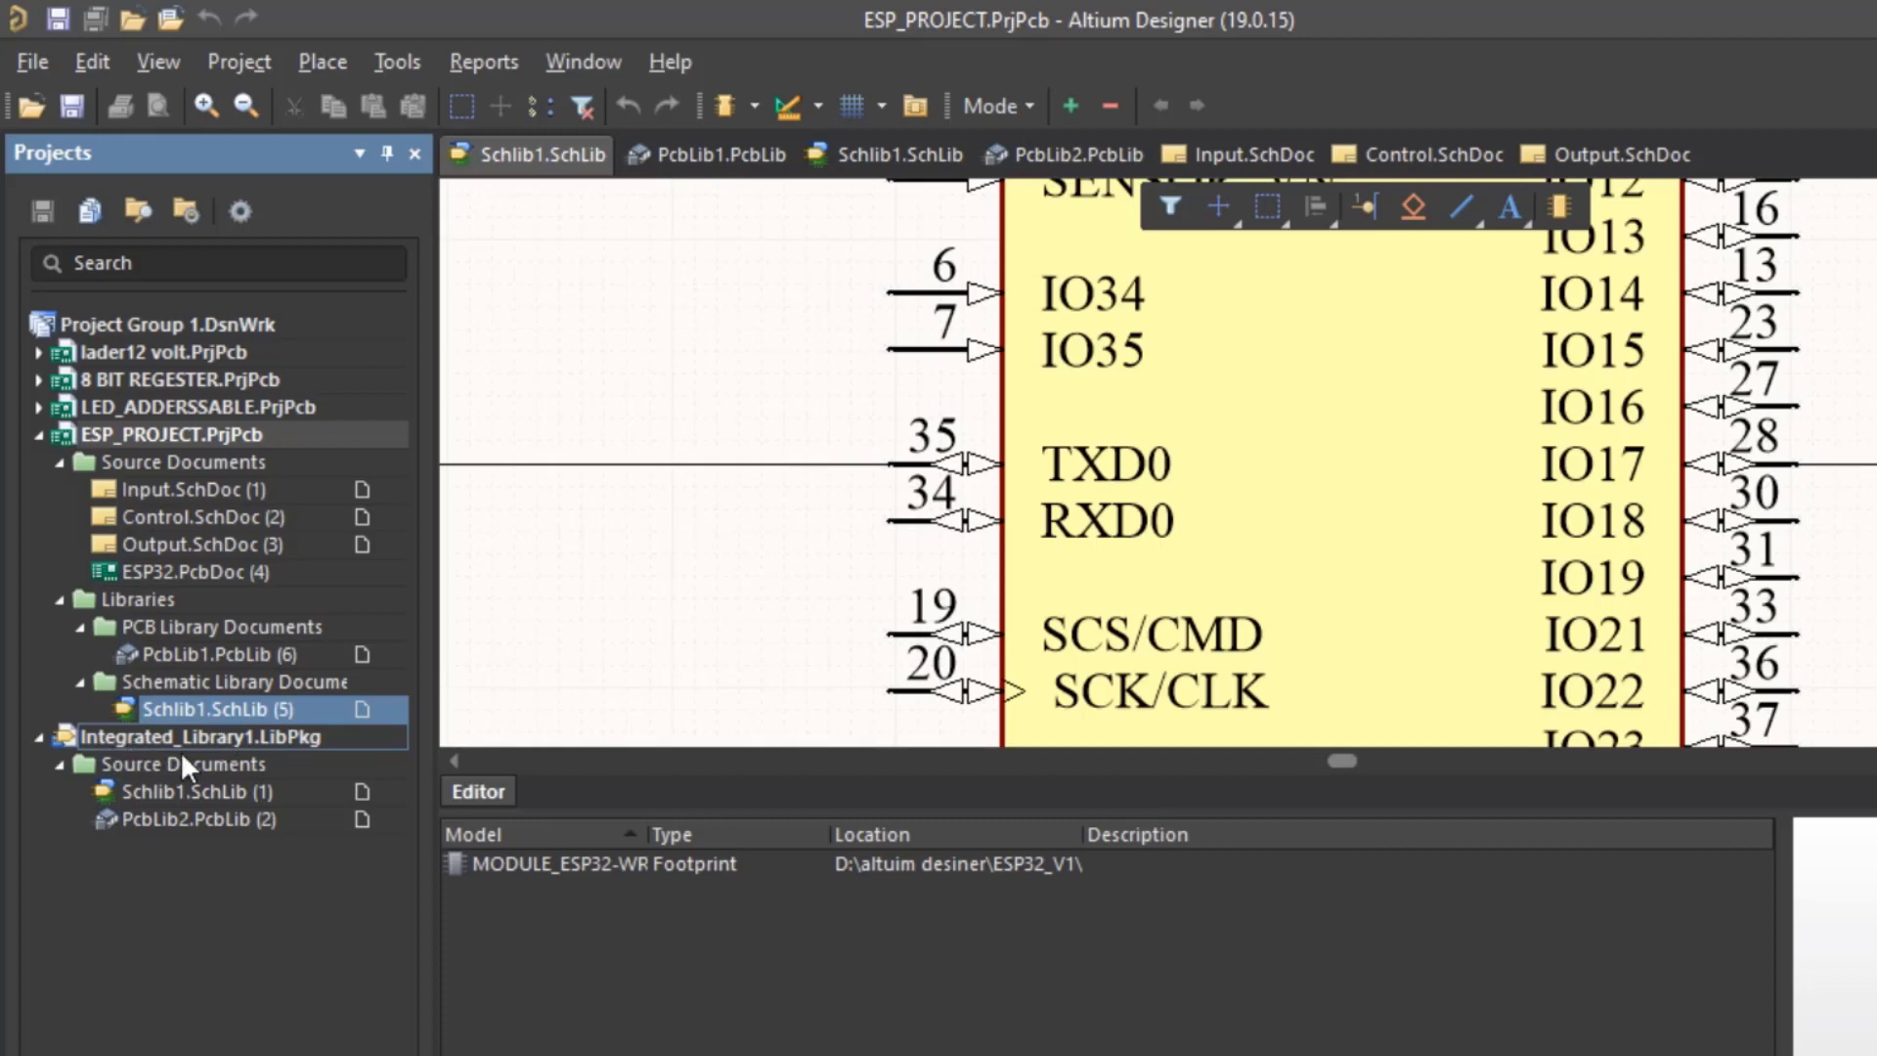
Switch to Altium Designer and examine the schematic and PCB libraries of Integrated_Library1.LibPkg and ESP_PROJECT.PrjPcb
left_click(177, 791)
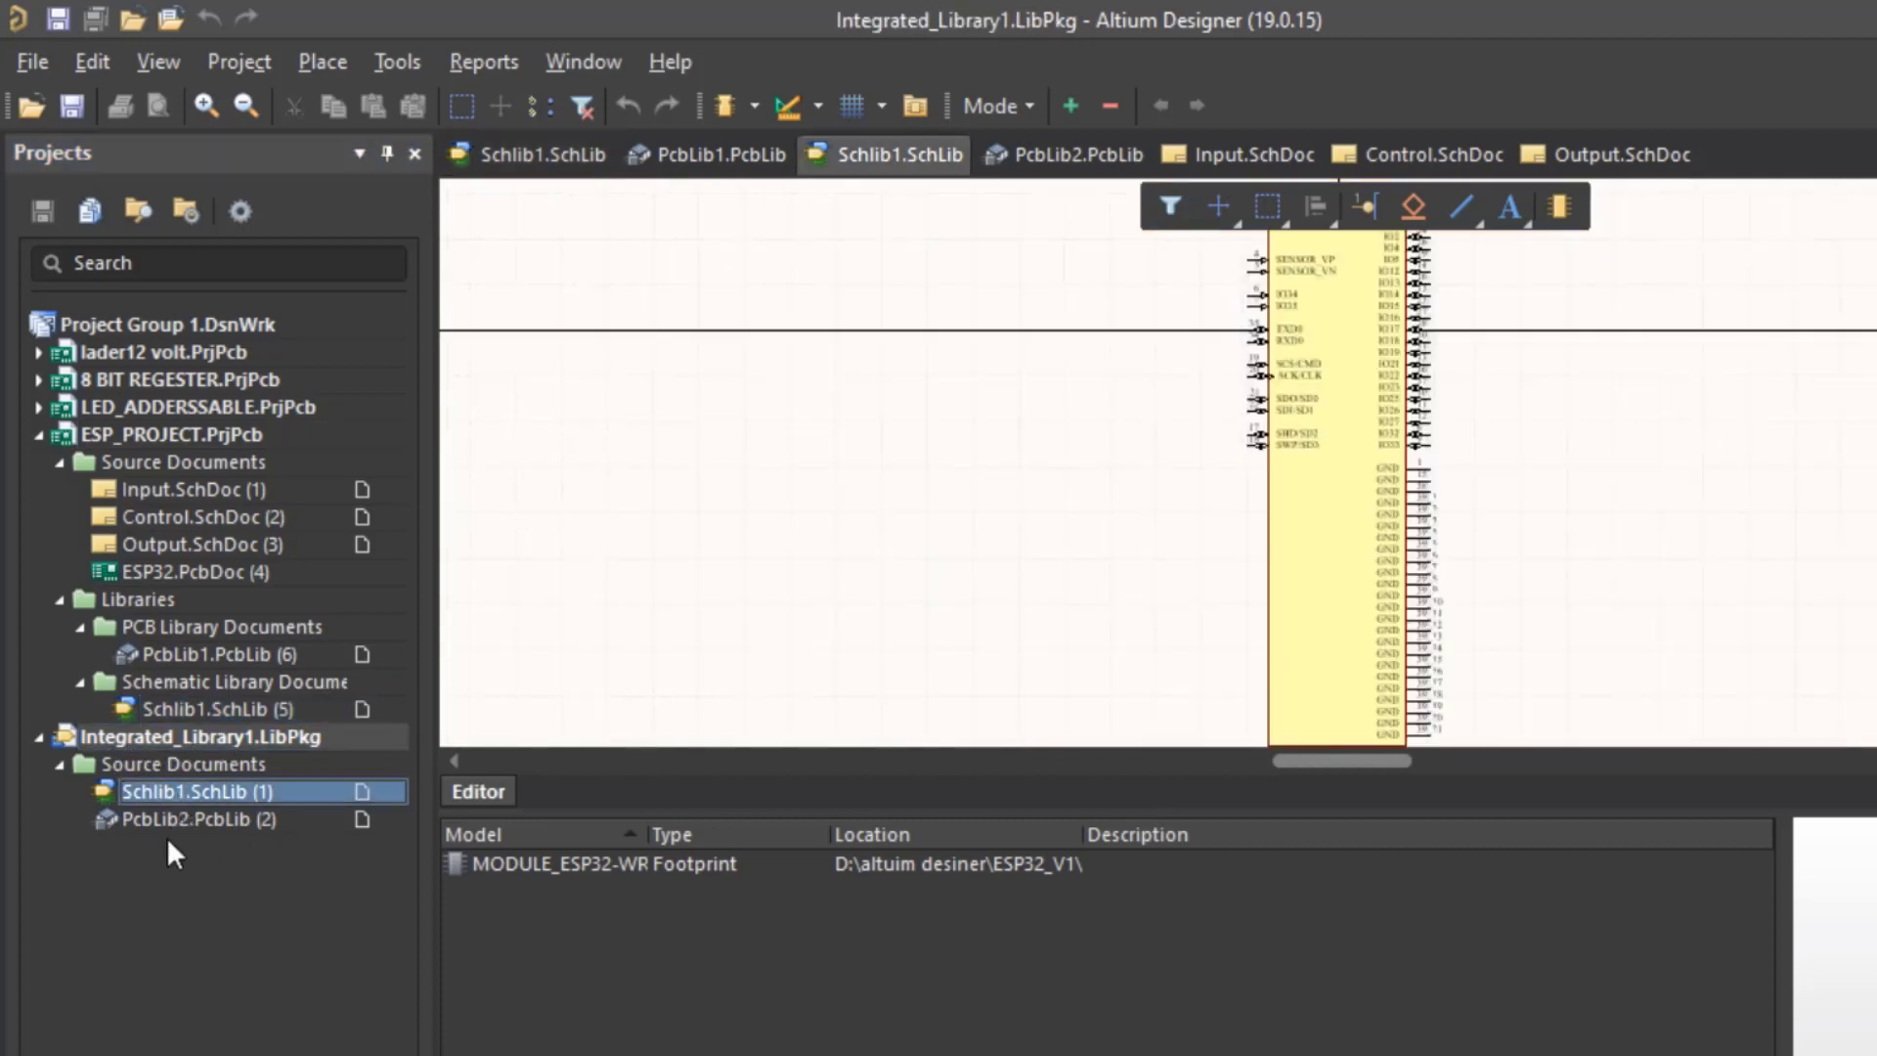
left_click(185, 819)
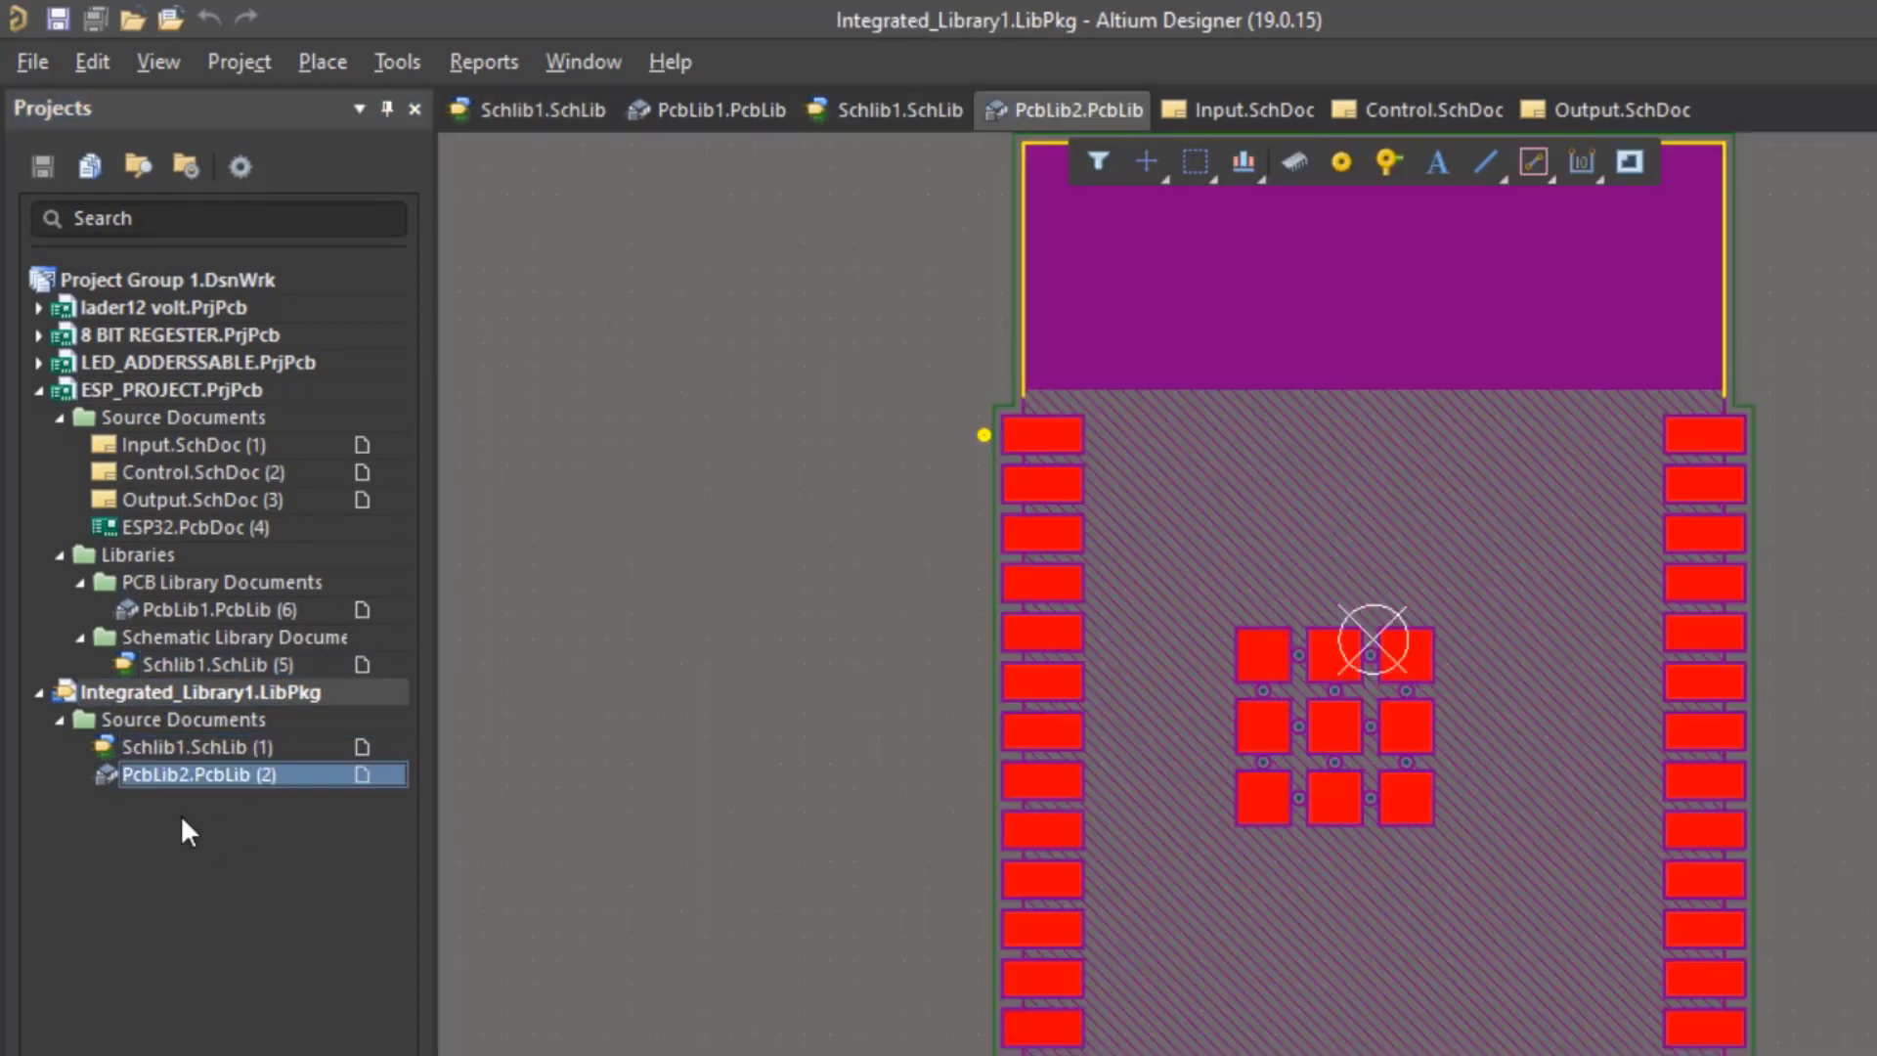
left_click(190, 610)
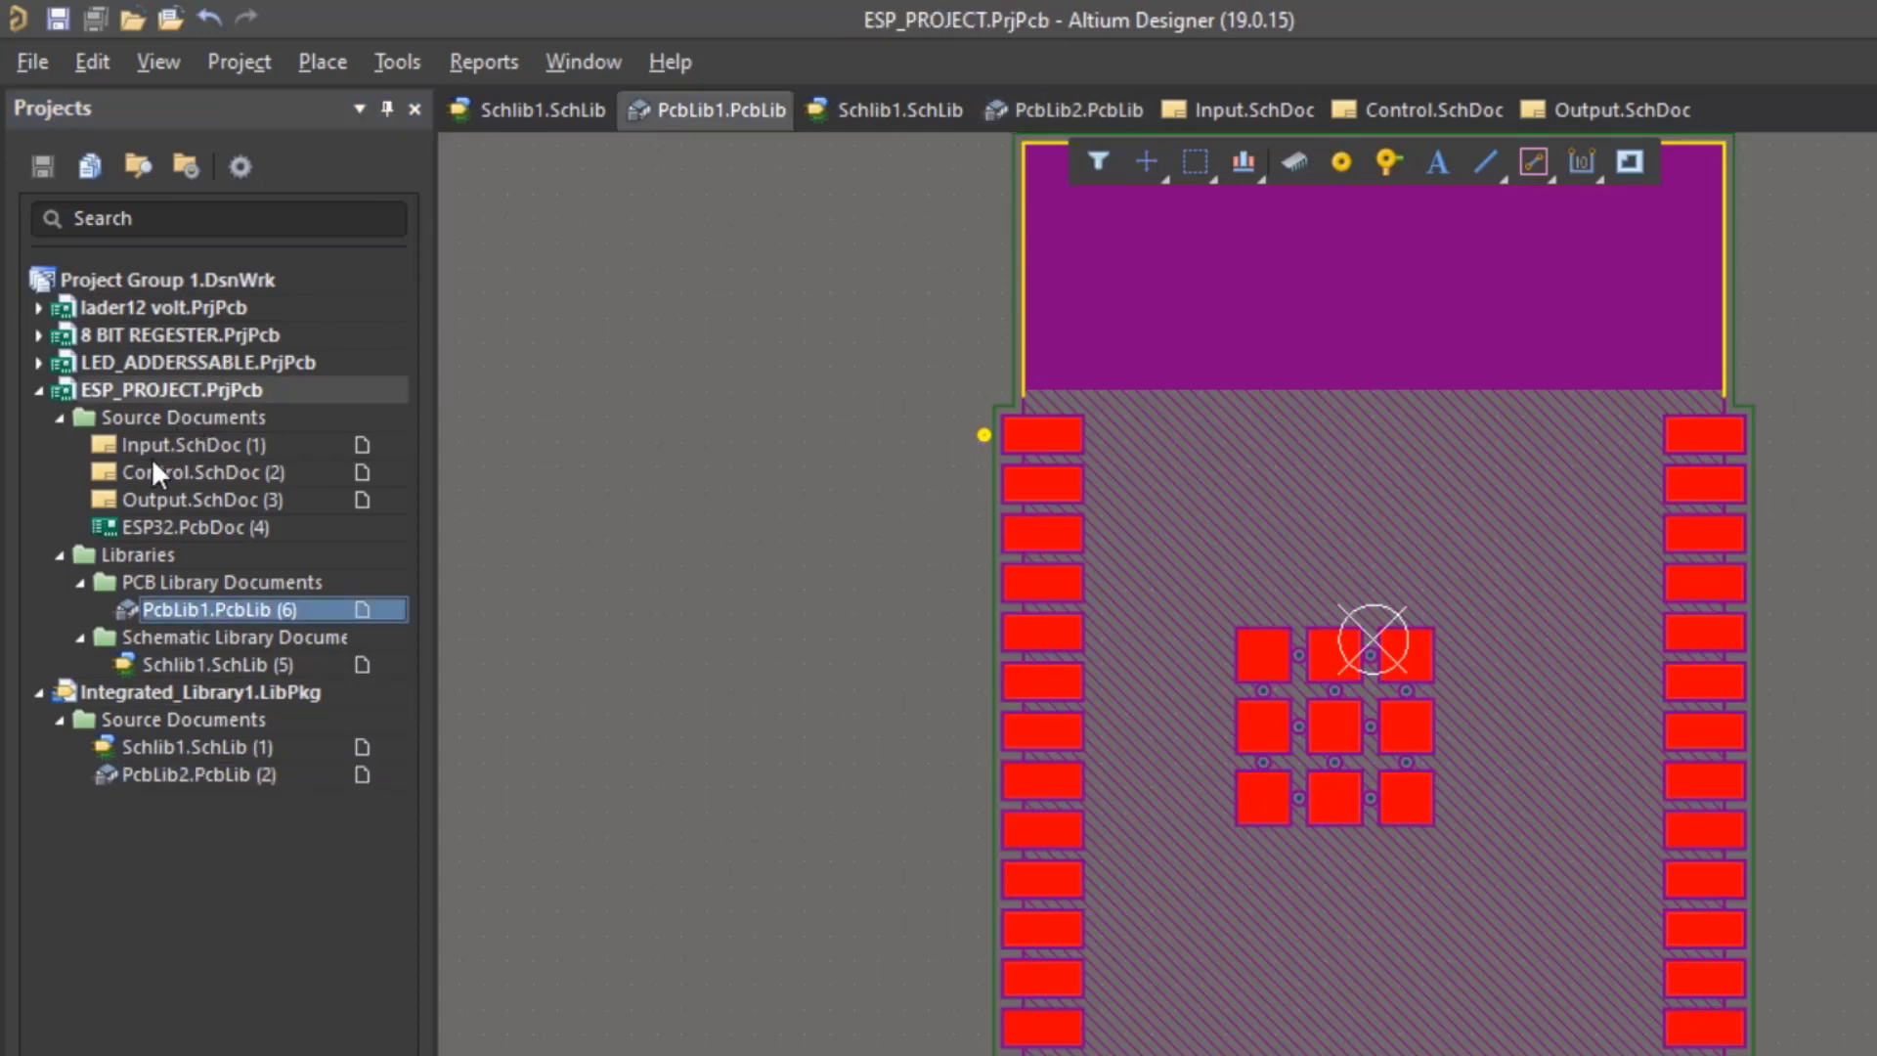
left_click(149, 526)
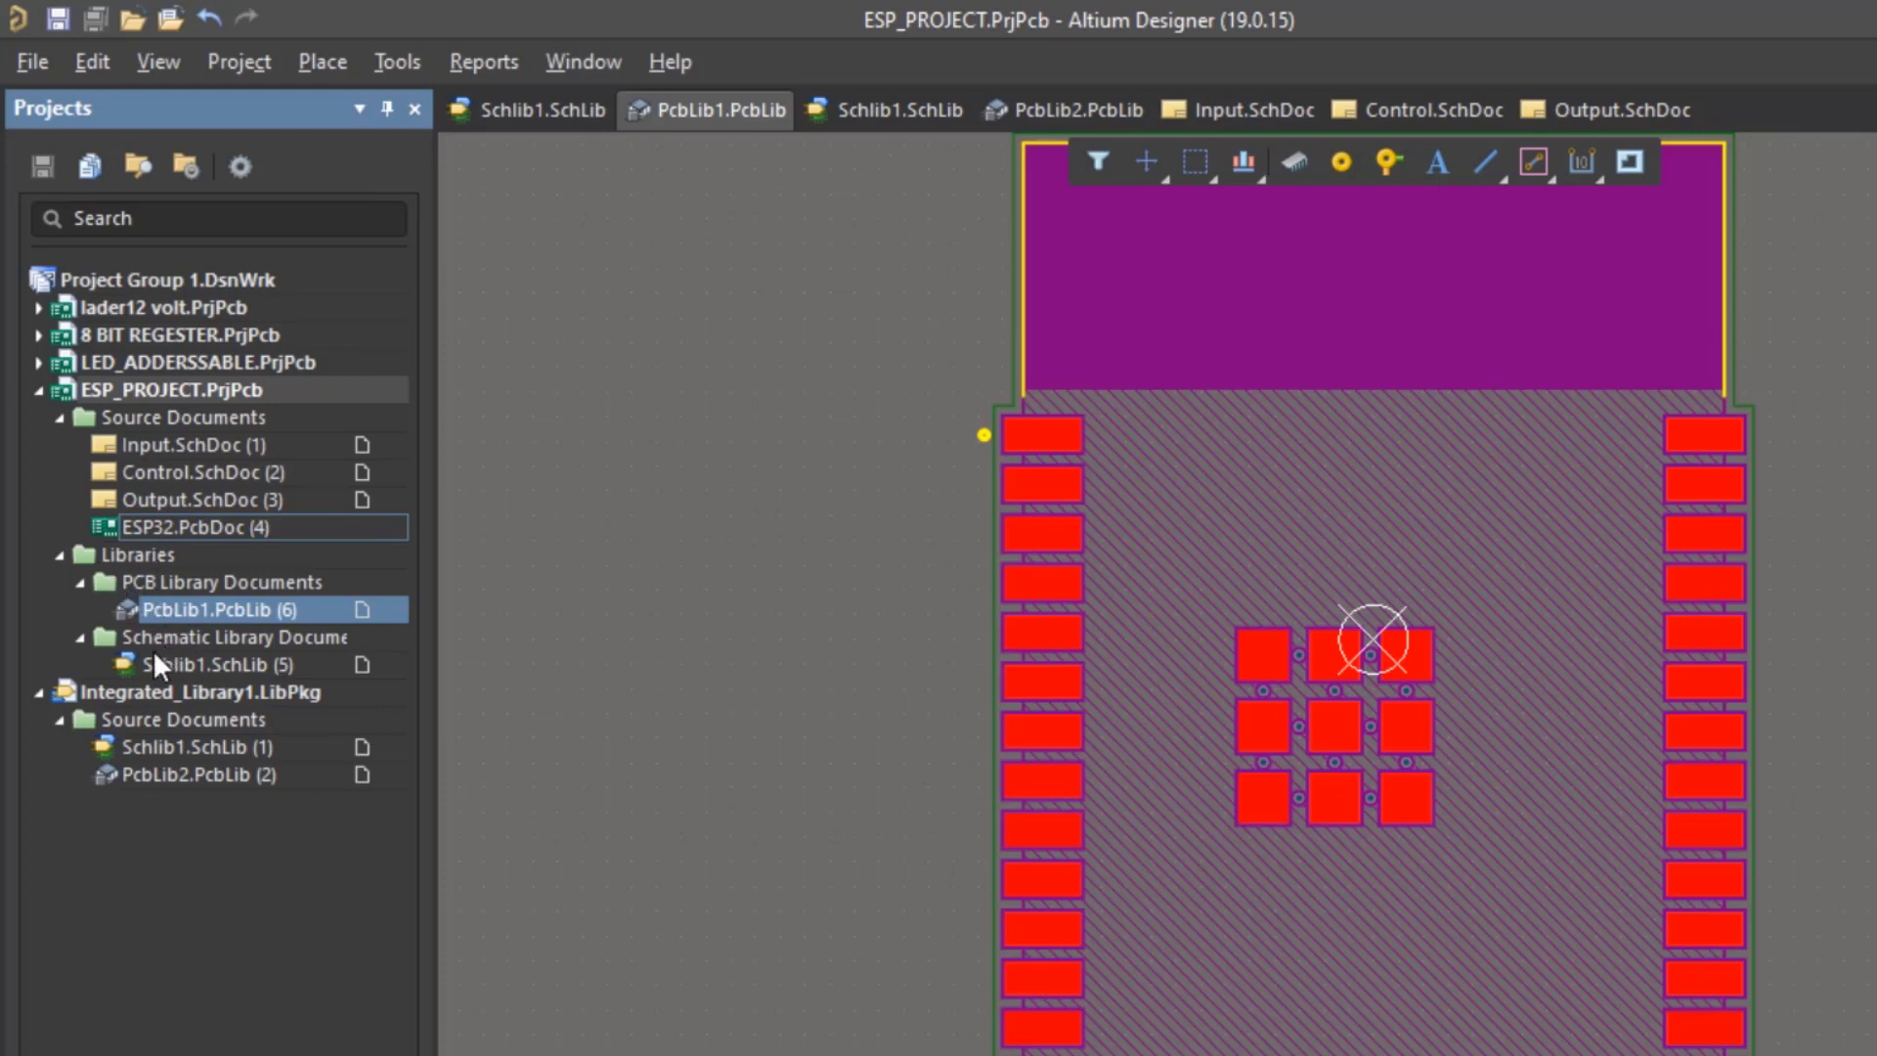
double_click(133, 747)
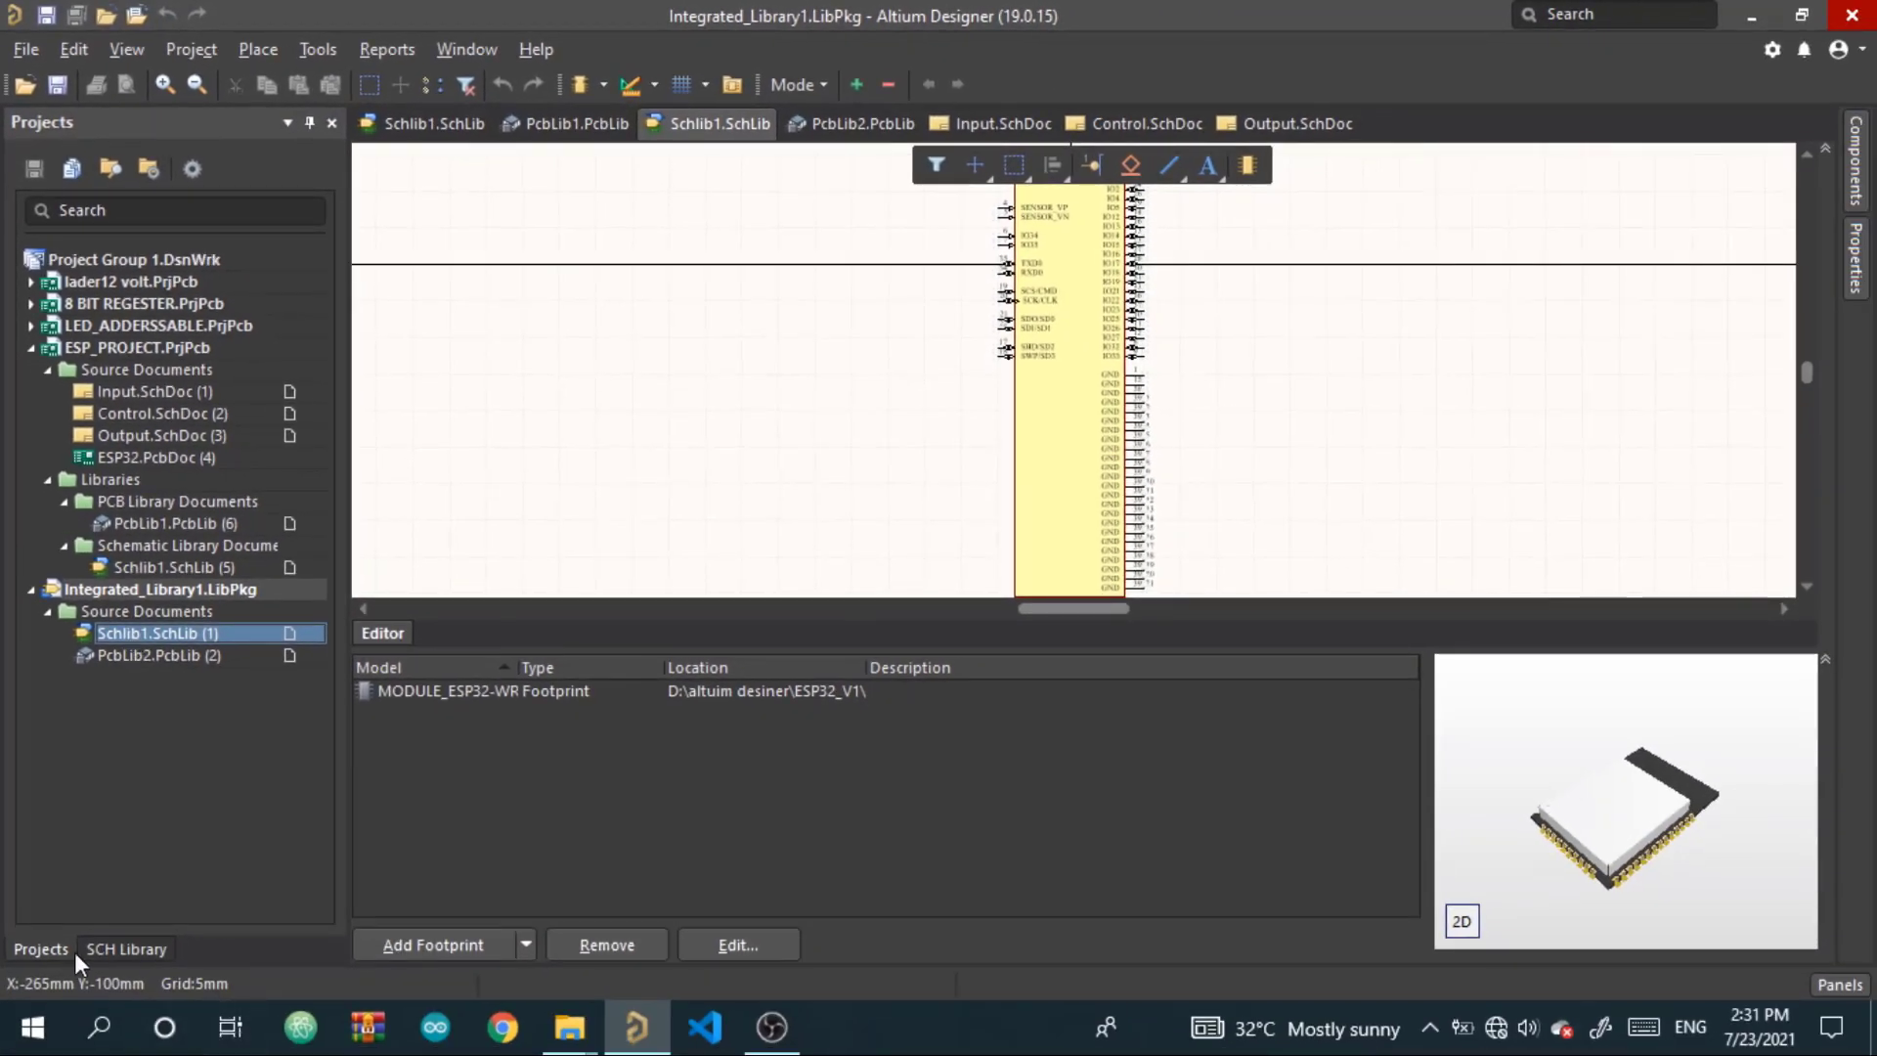
left_click(125, 949)
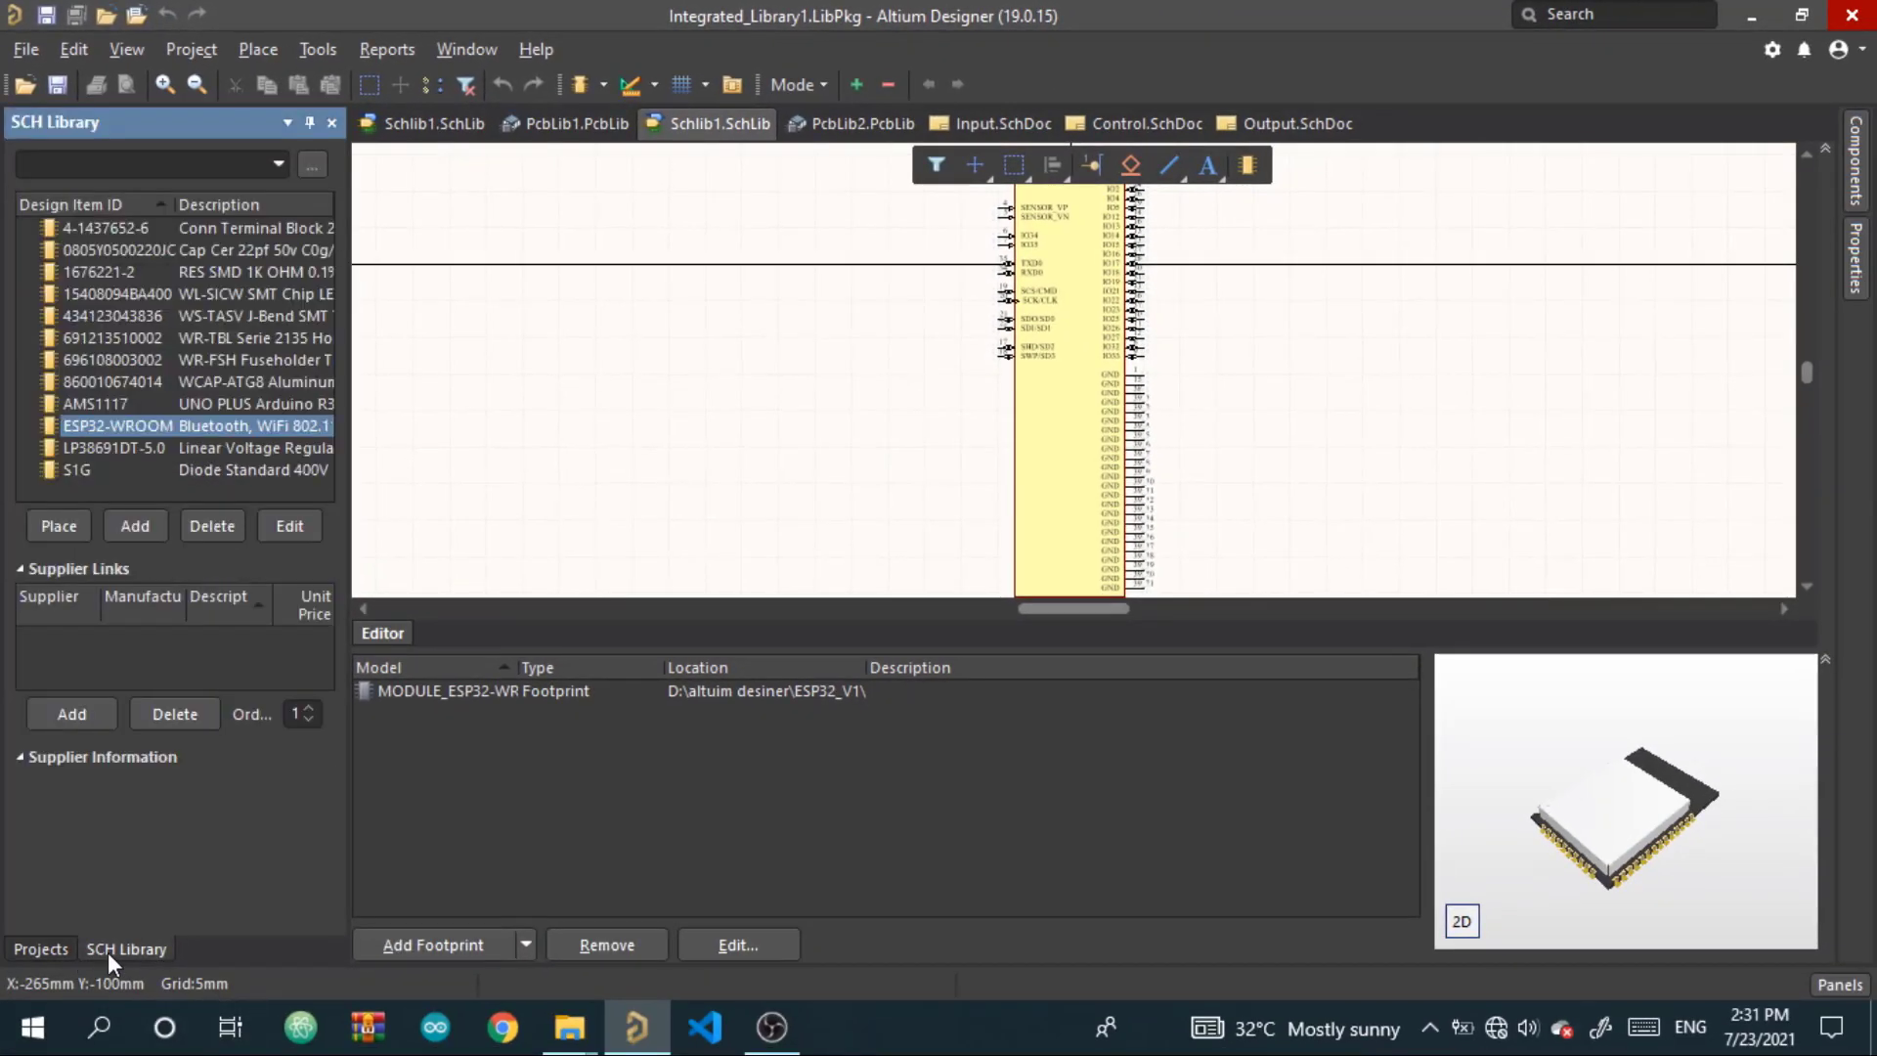
left_click(39, 949)
Copy all footprints from PcbLib2.PcbLib in Integrated_Library1.LibPkg
double_click(146, 655)
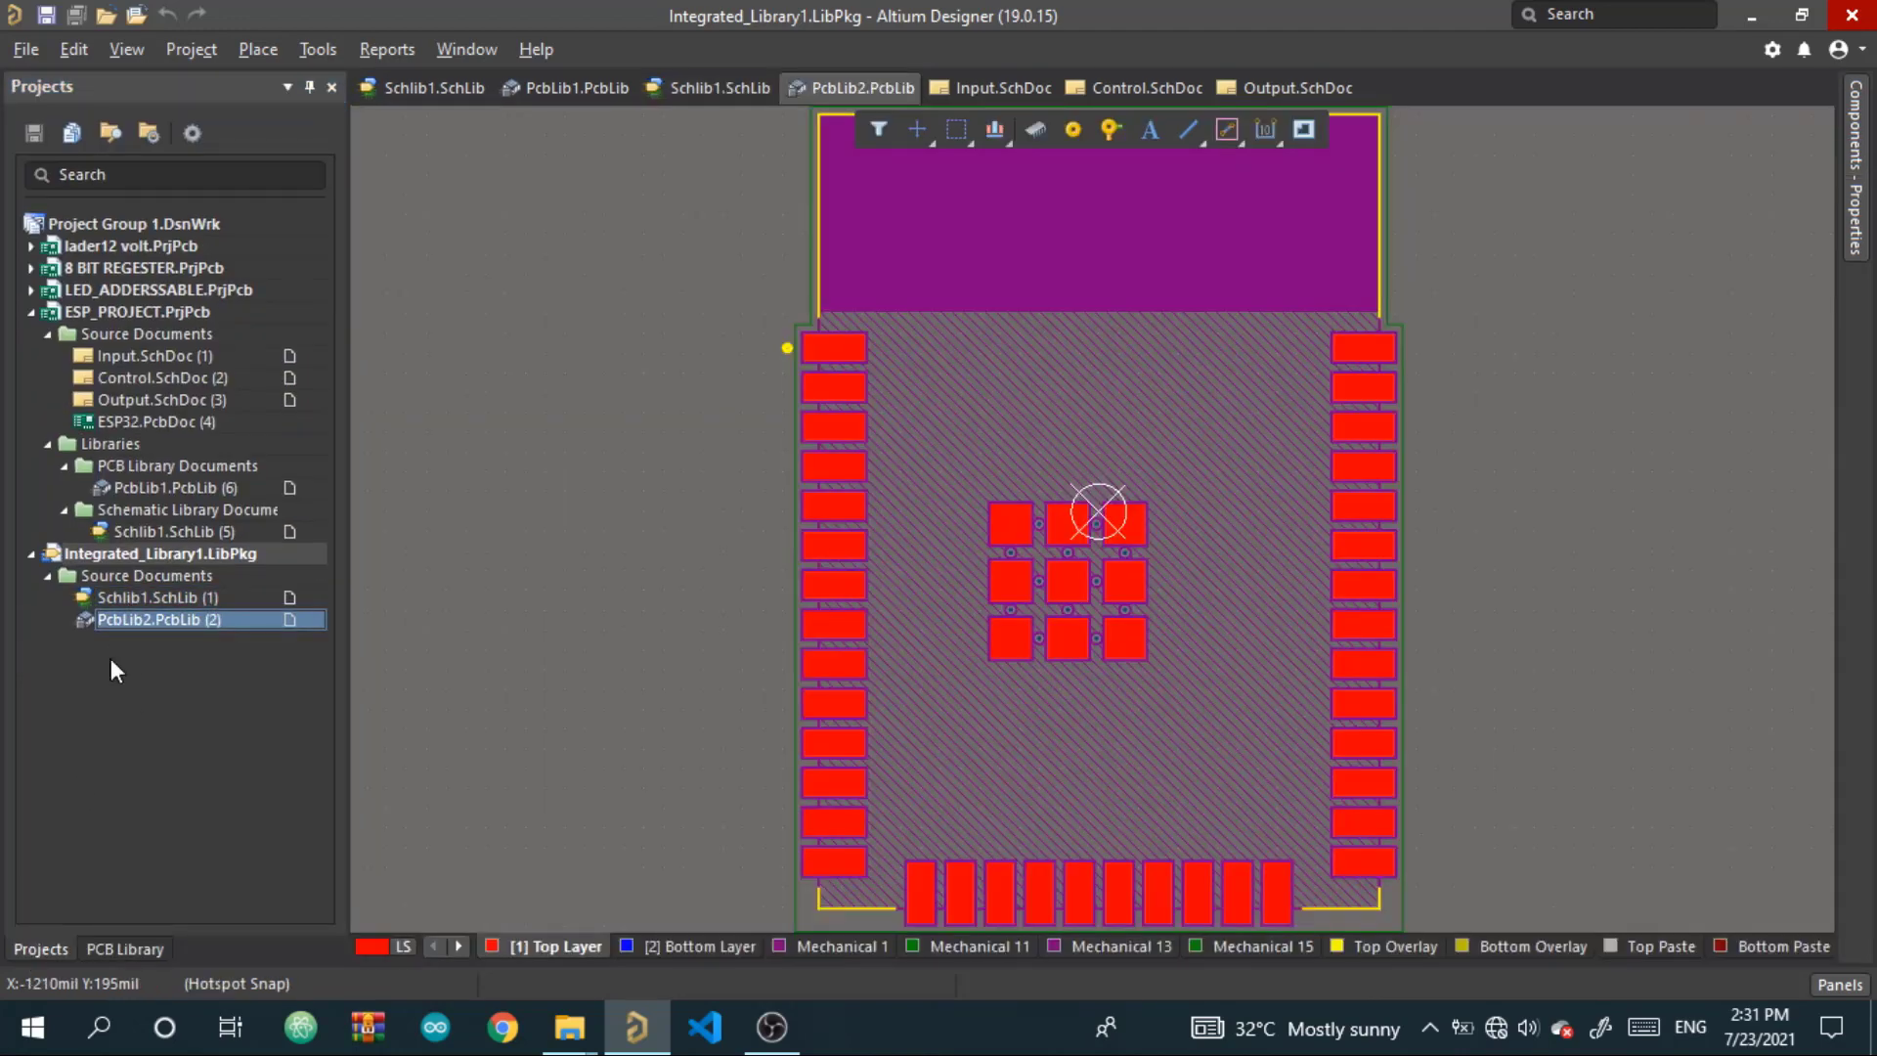
left_click(116, 946)
left_click(114, 377)
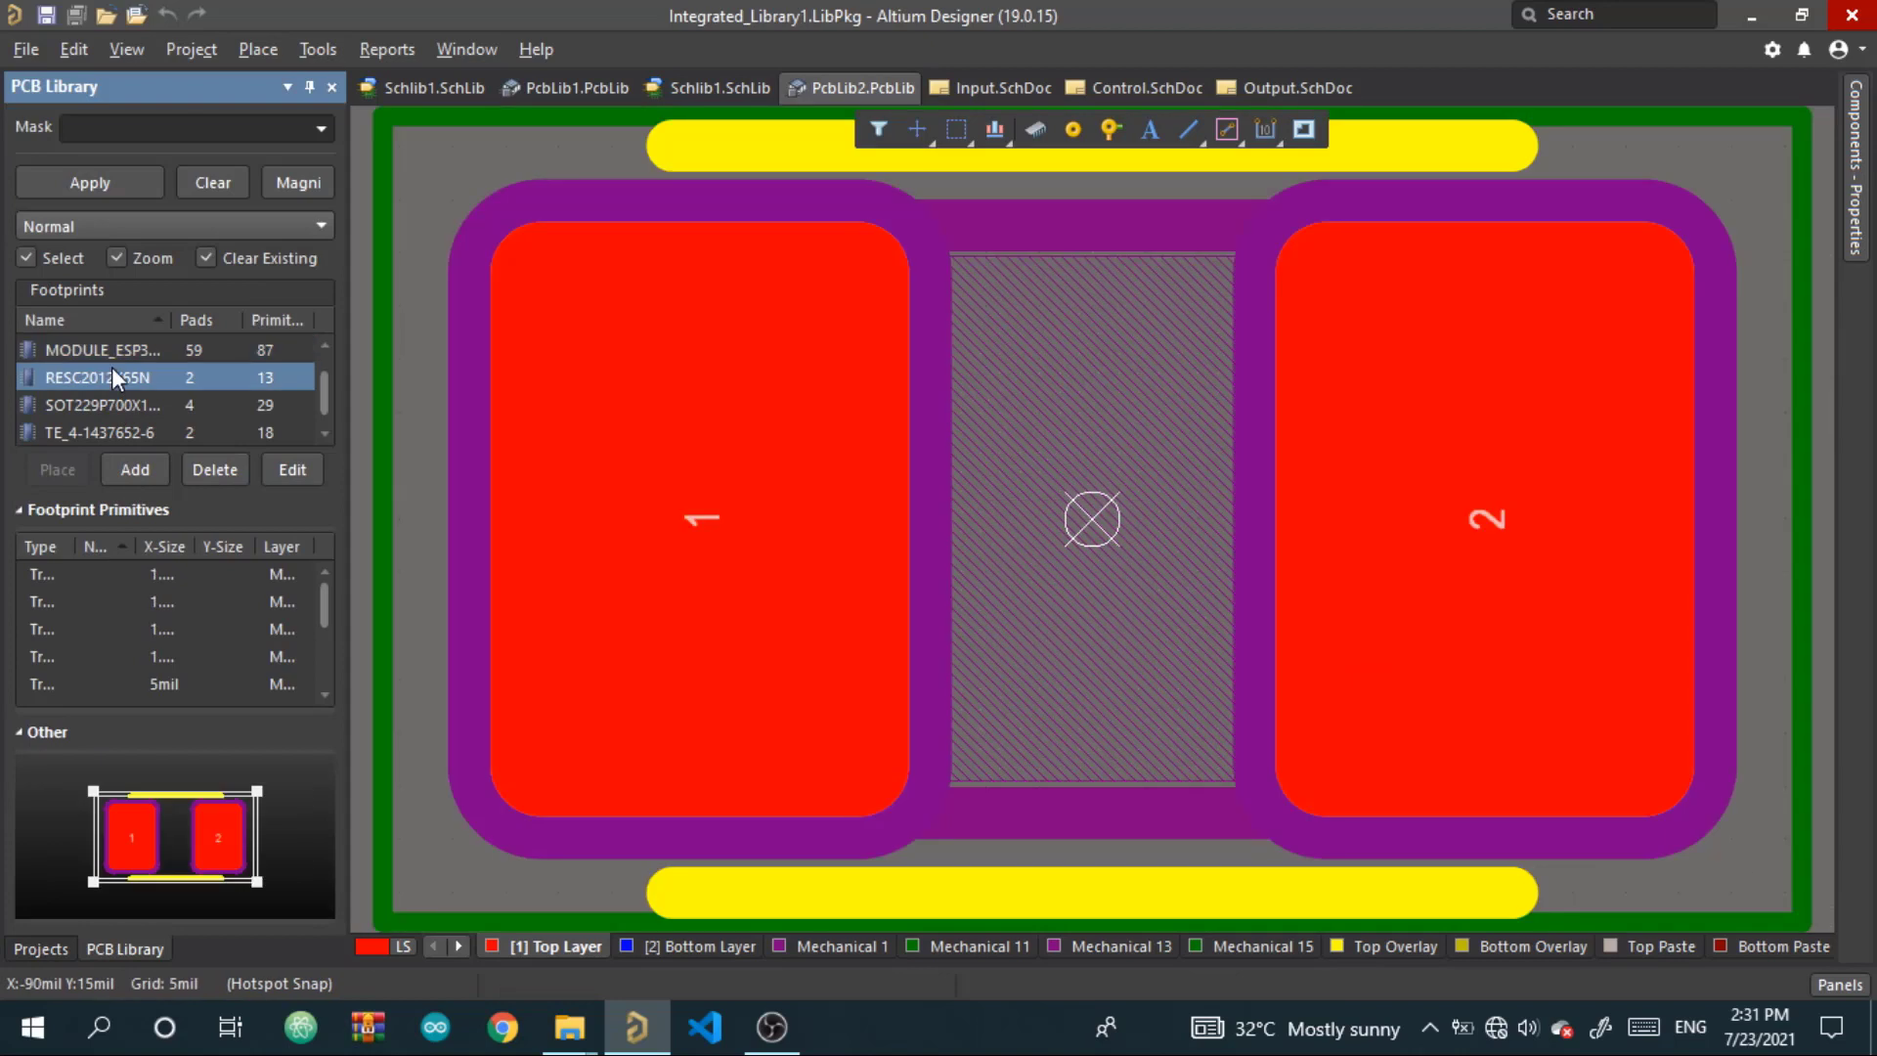
key("ctrl+a")
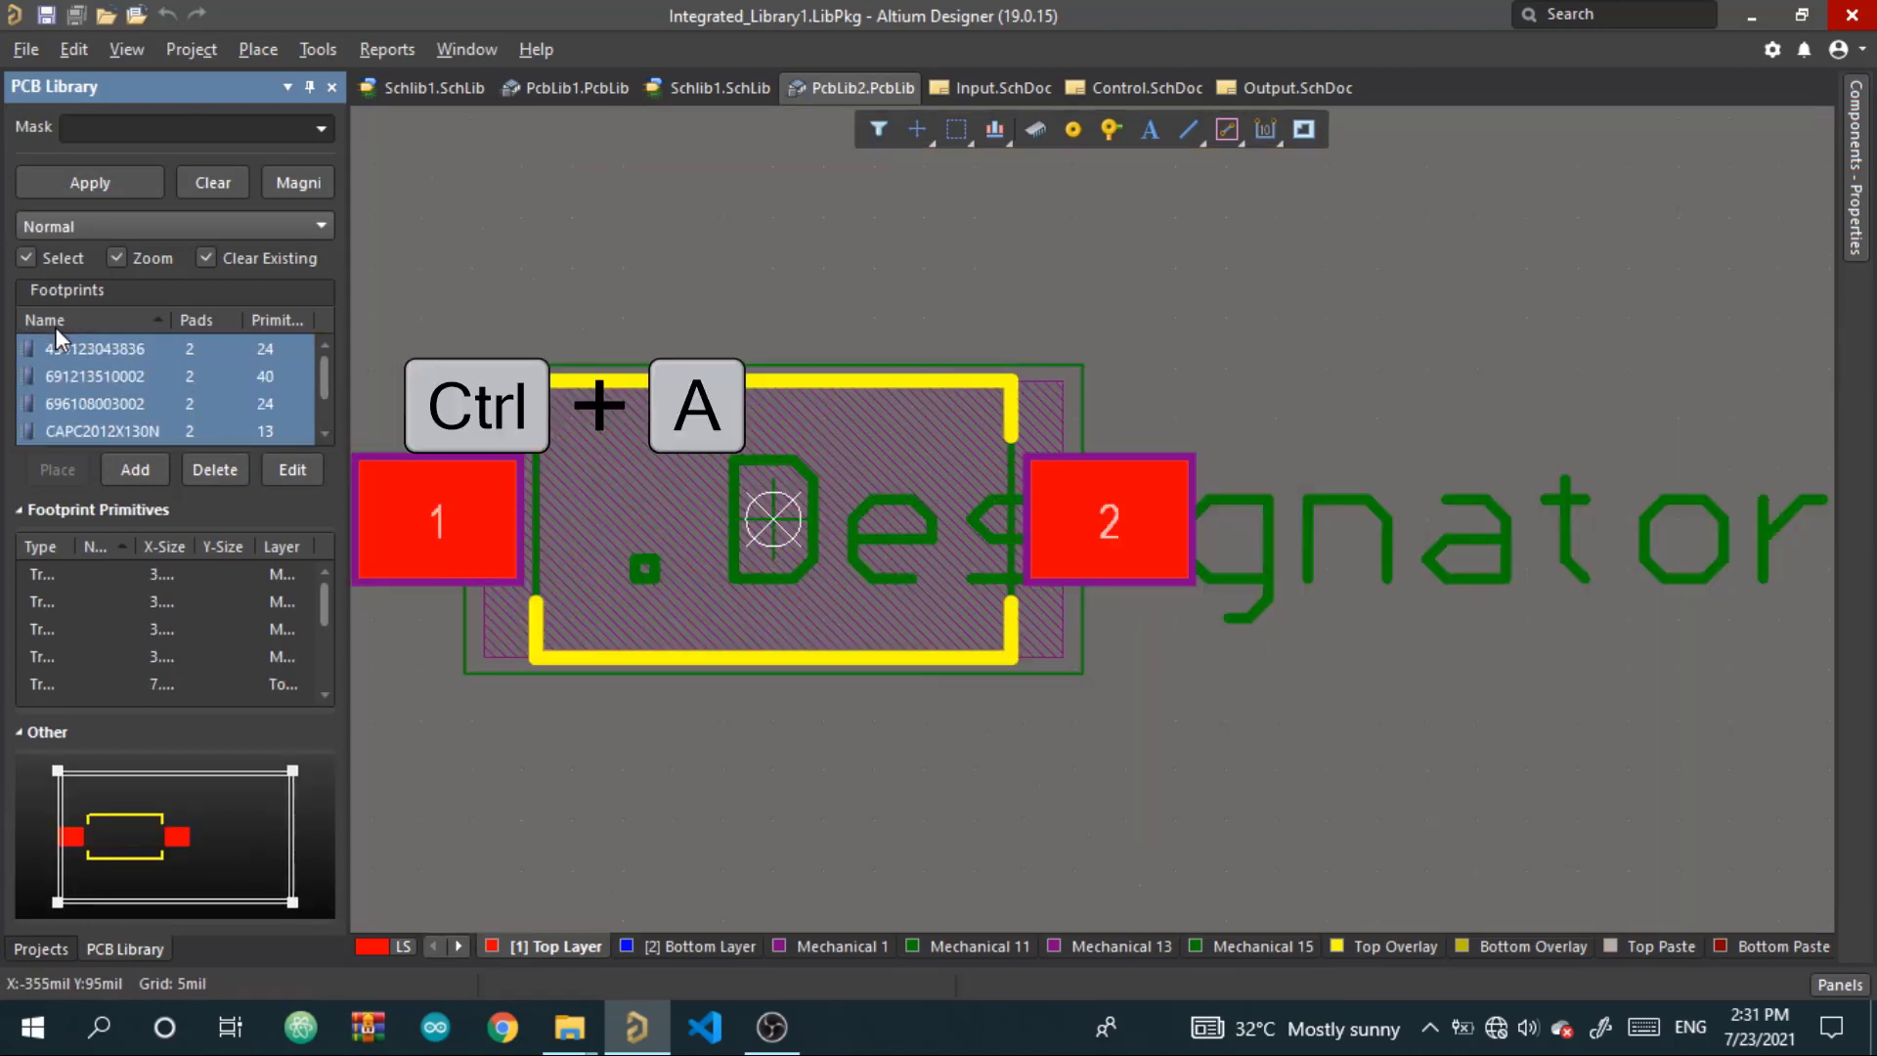
key("ctrl+c")
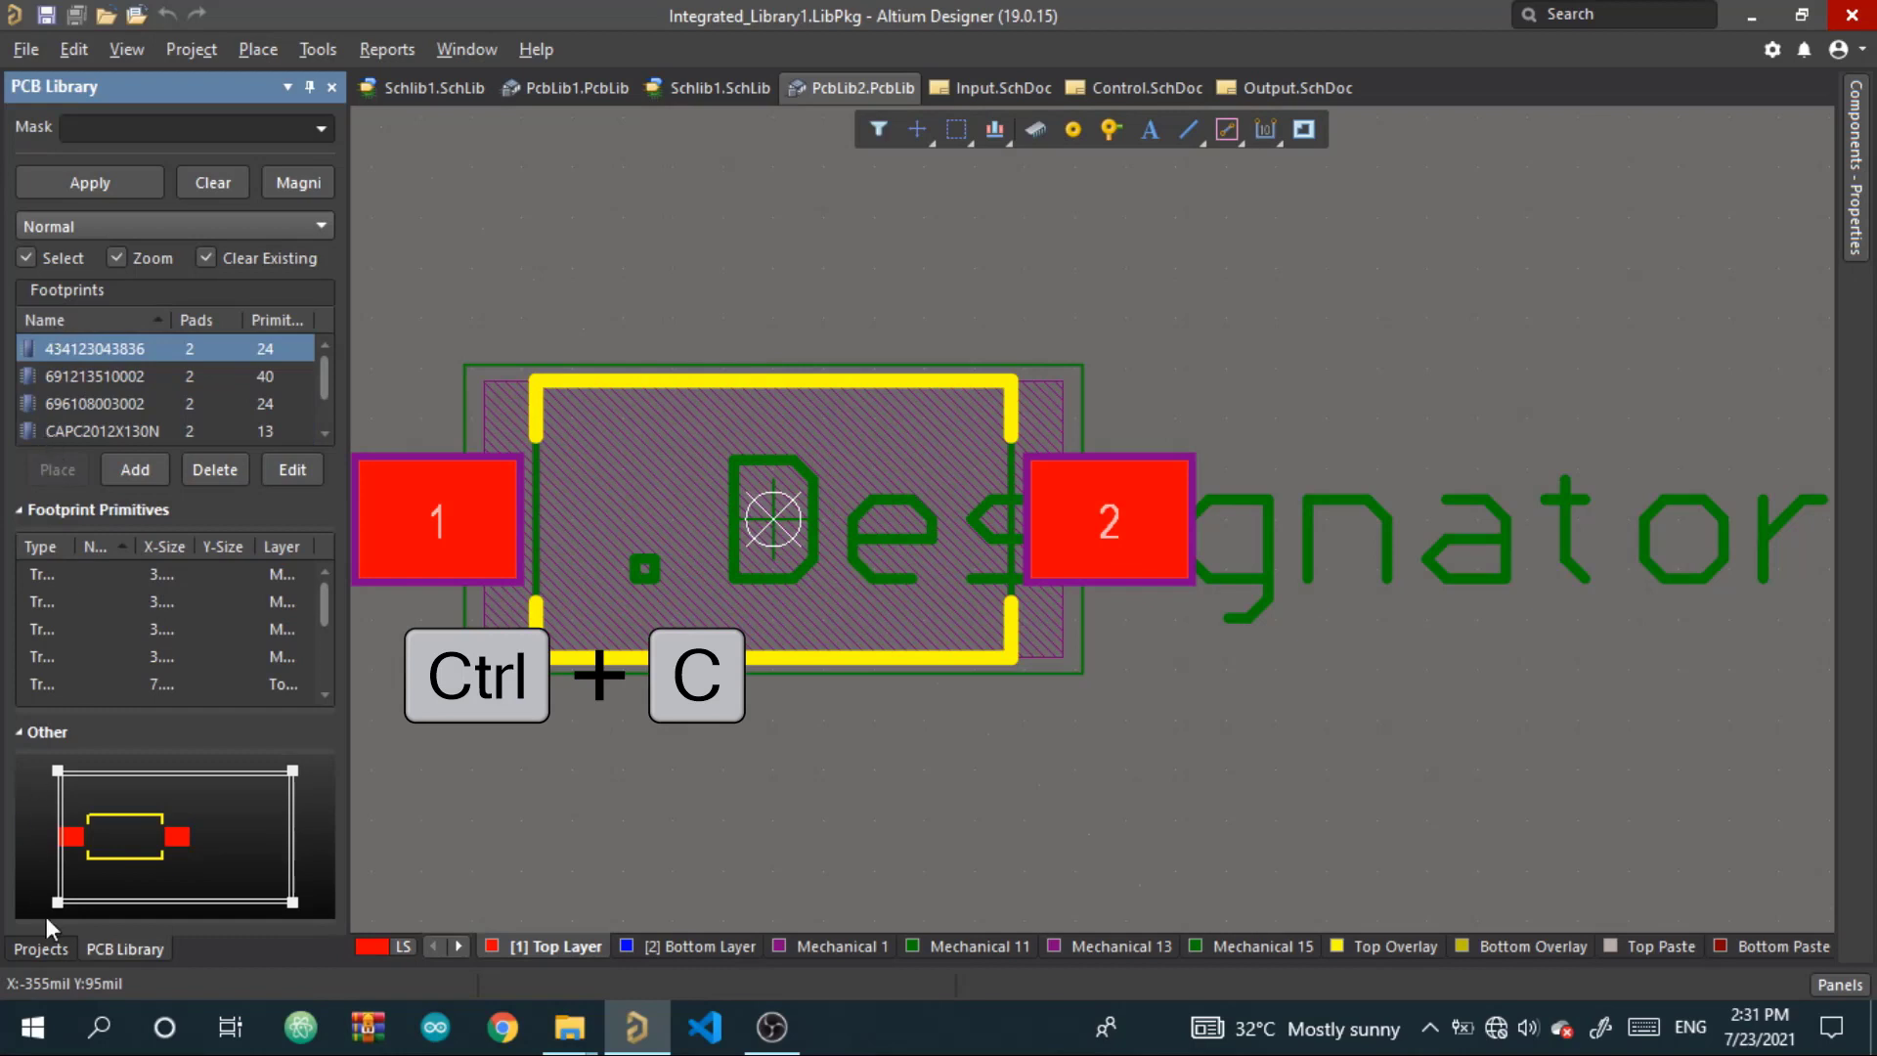
Paste the copied footprints into the footprint list of PcbLib1.PcbLib in ESP_PROJECT and save that library
left_click(41, 949)
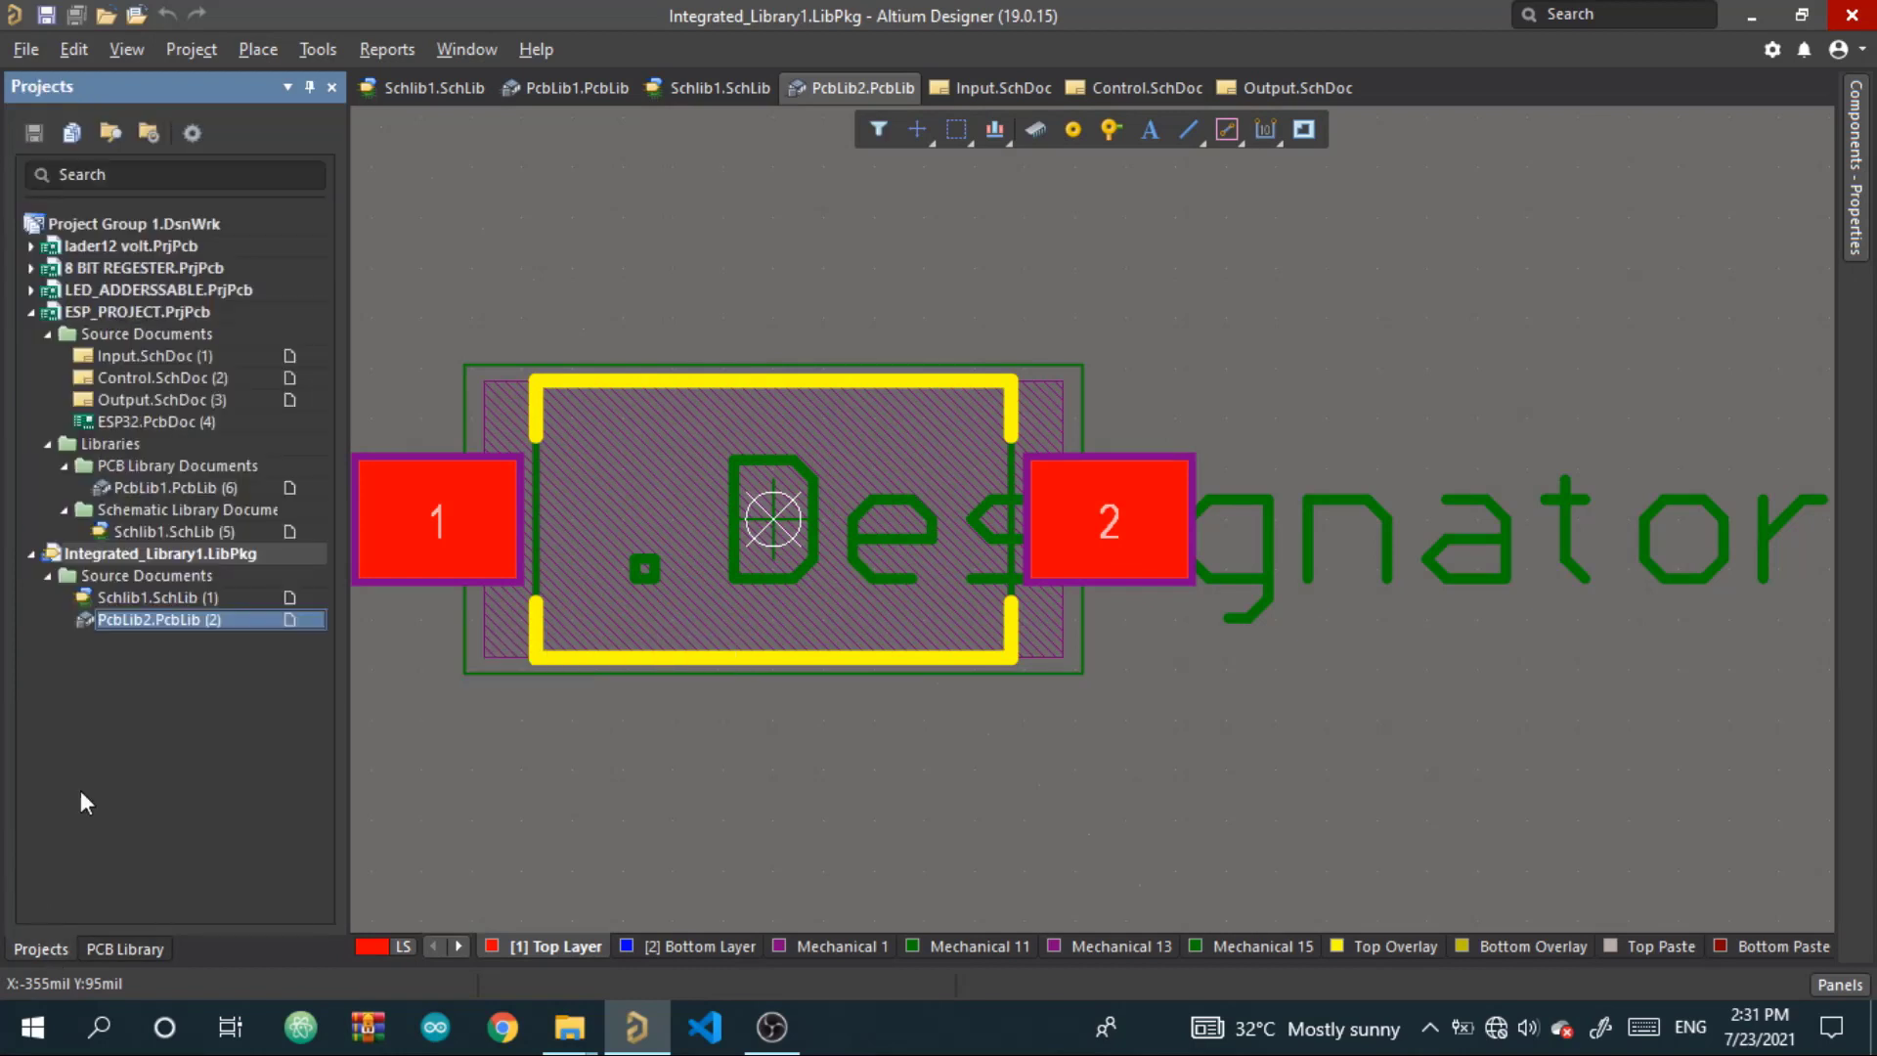
double_click(141, 487)
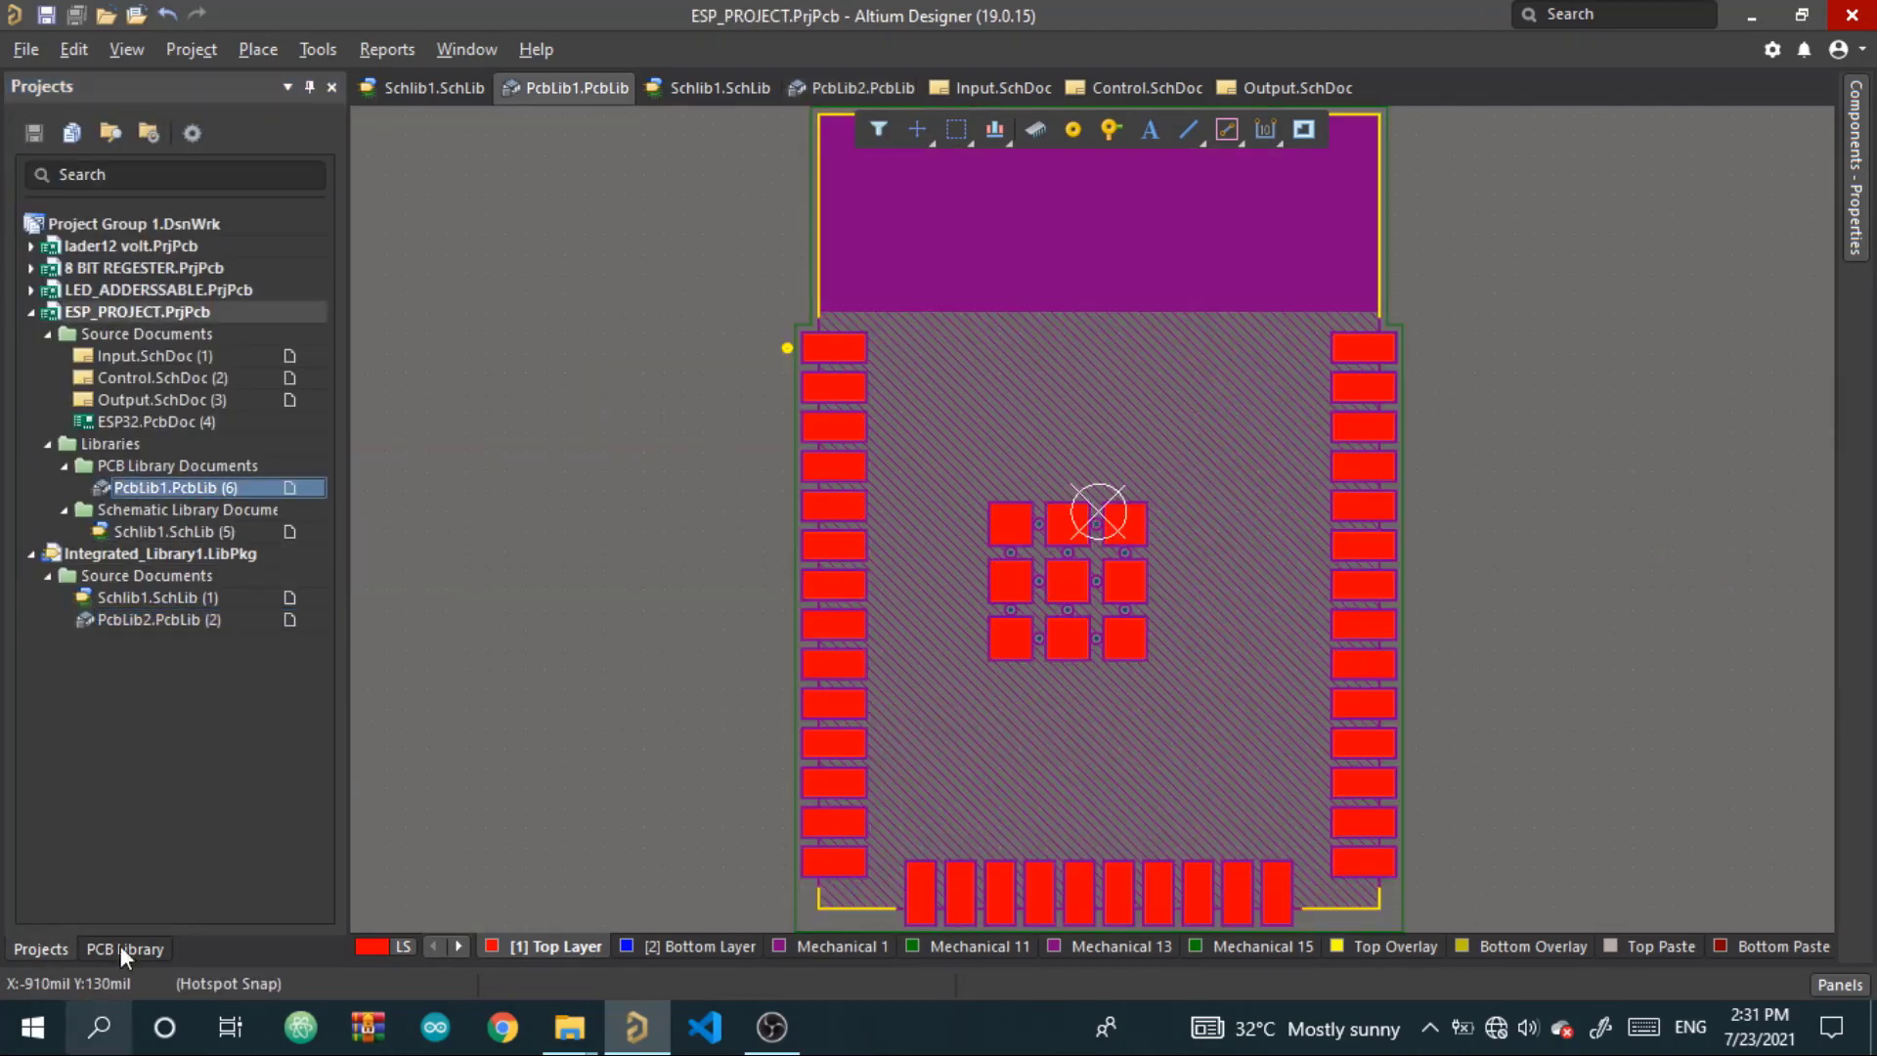
left_click(111, 947)
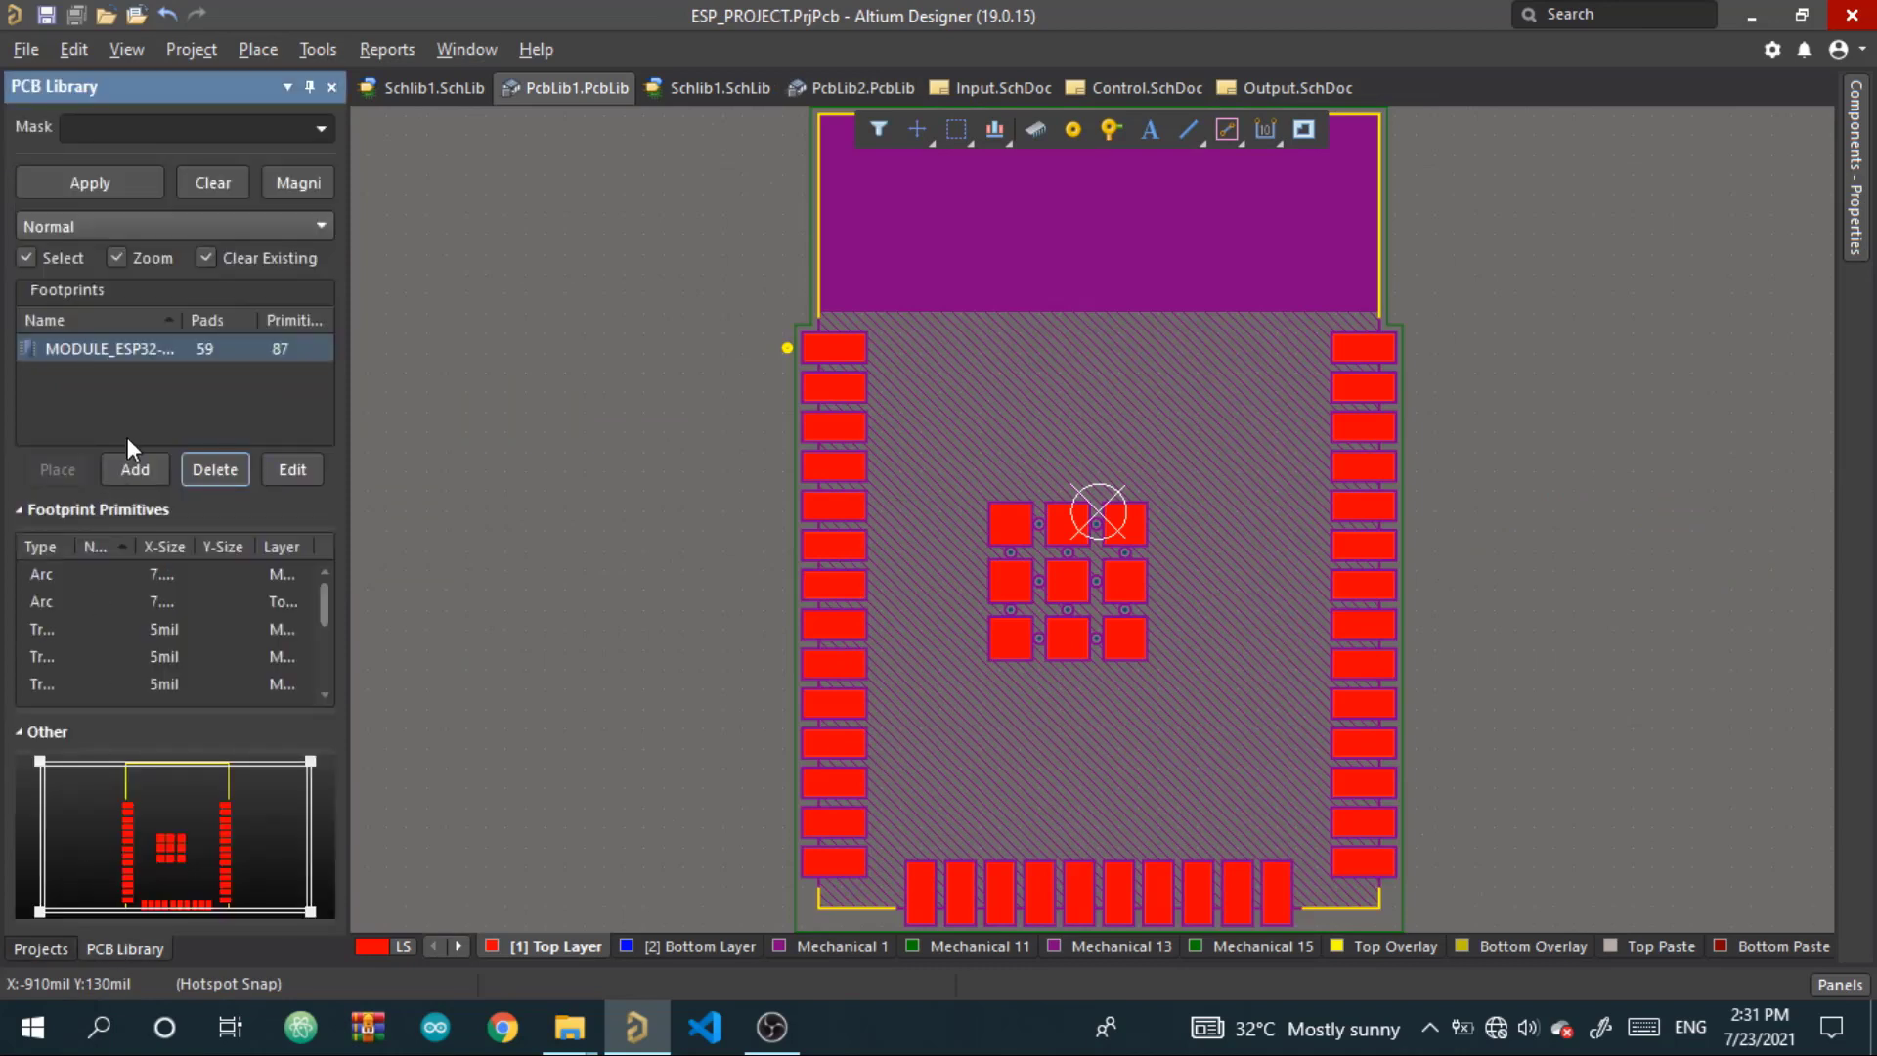
left_click(133, 394)
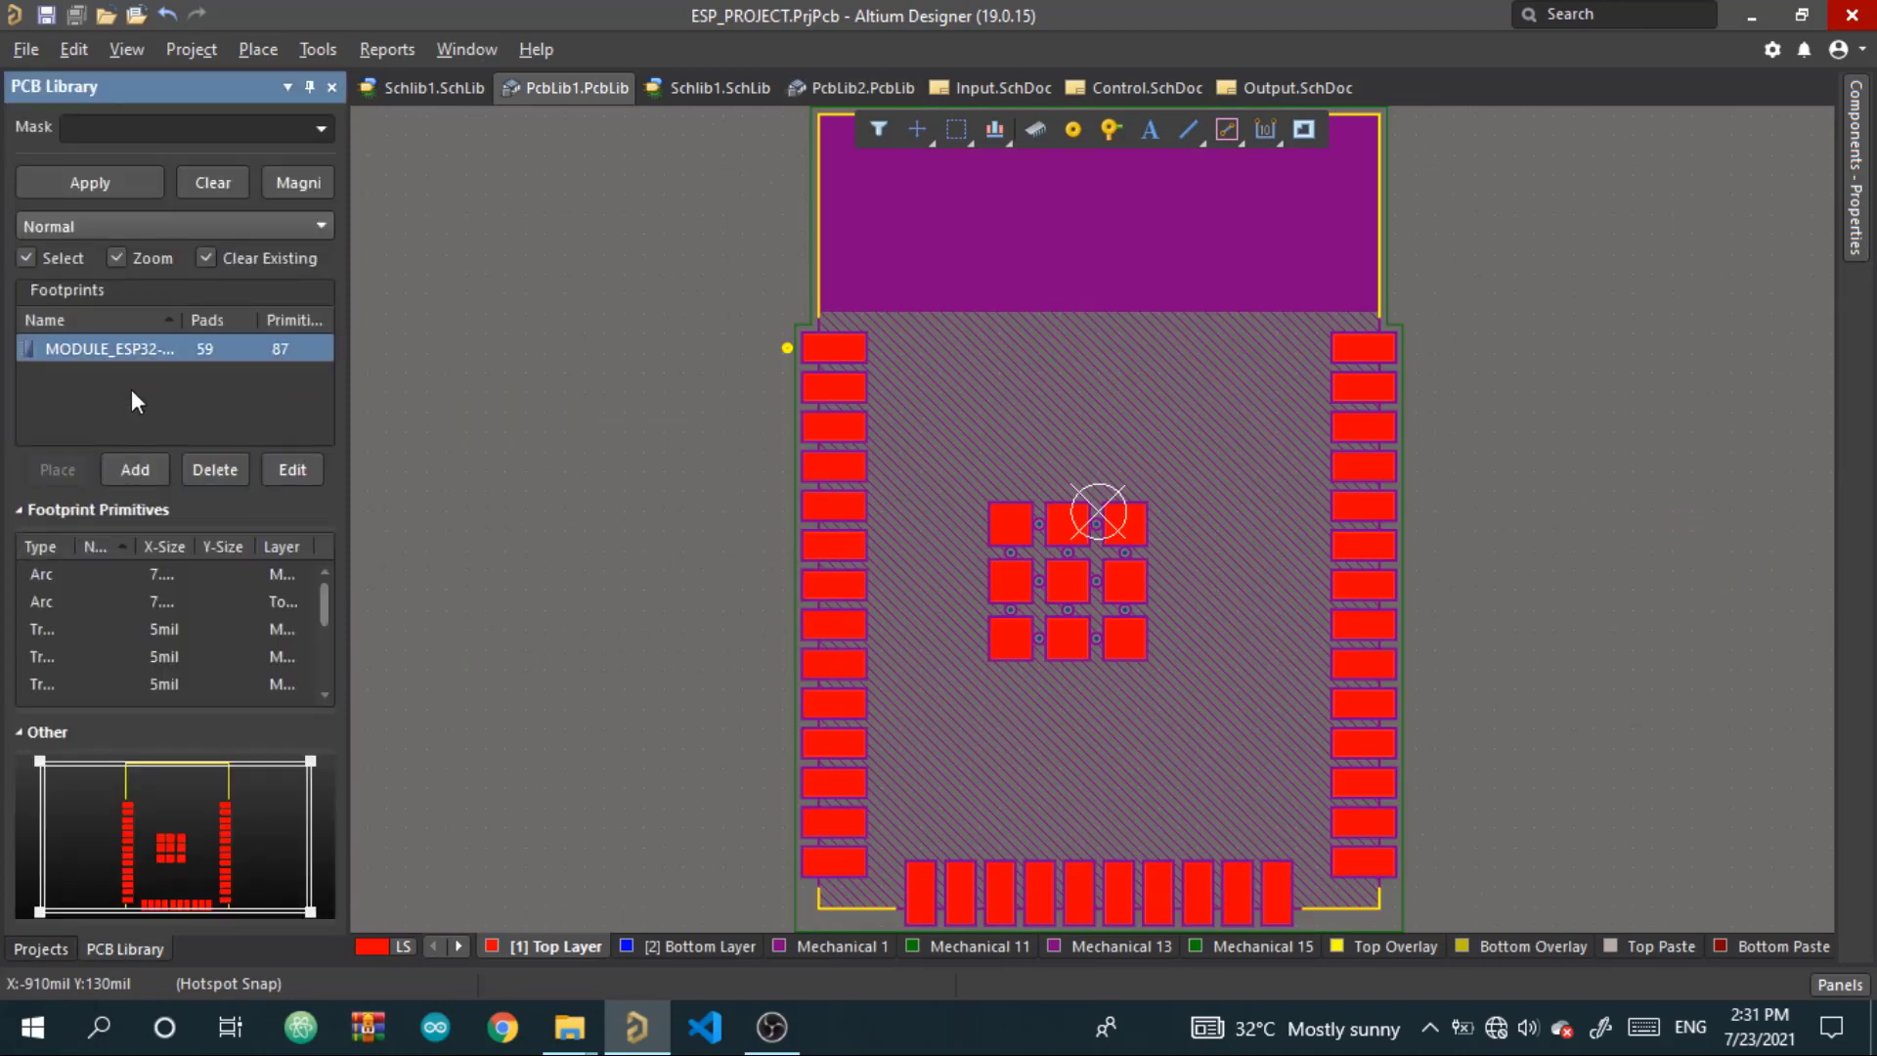
key("ctrl+v")
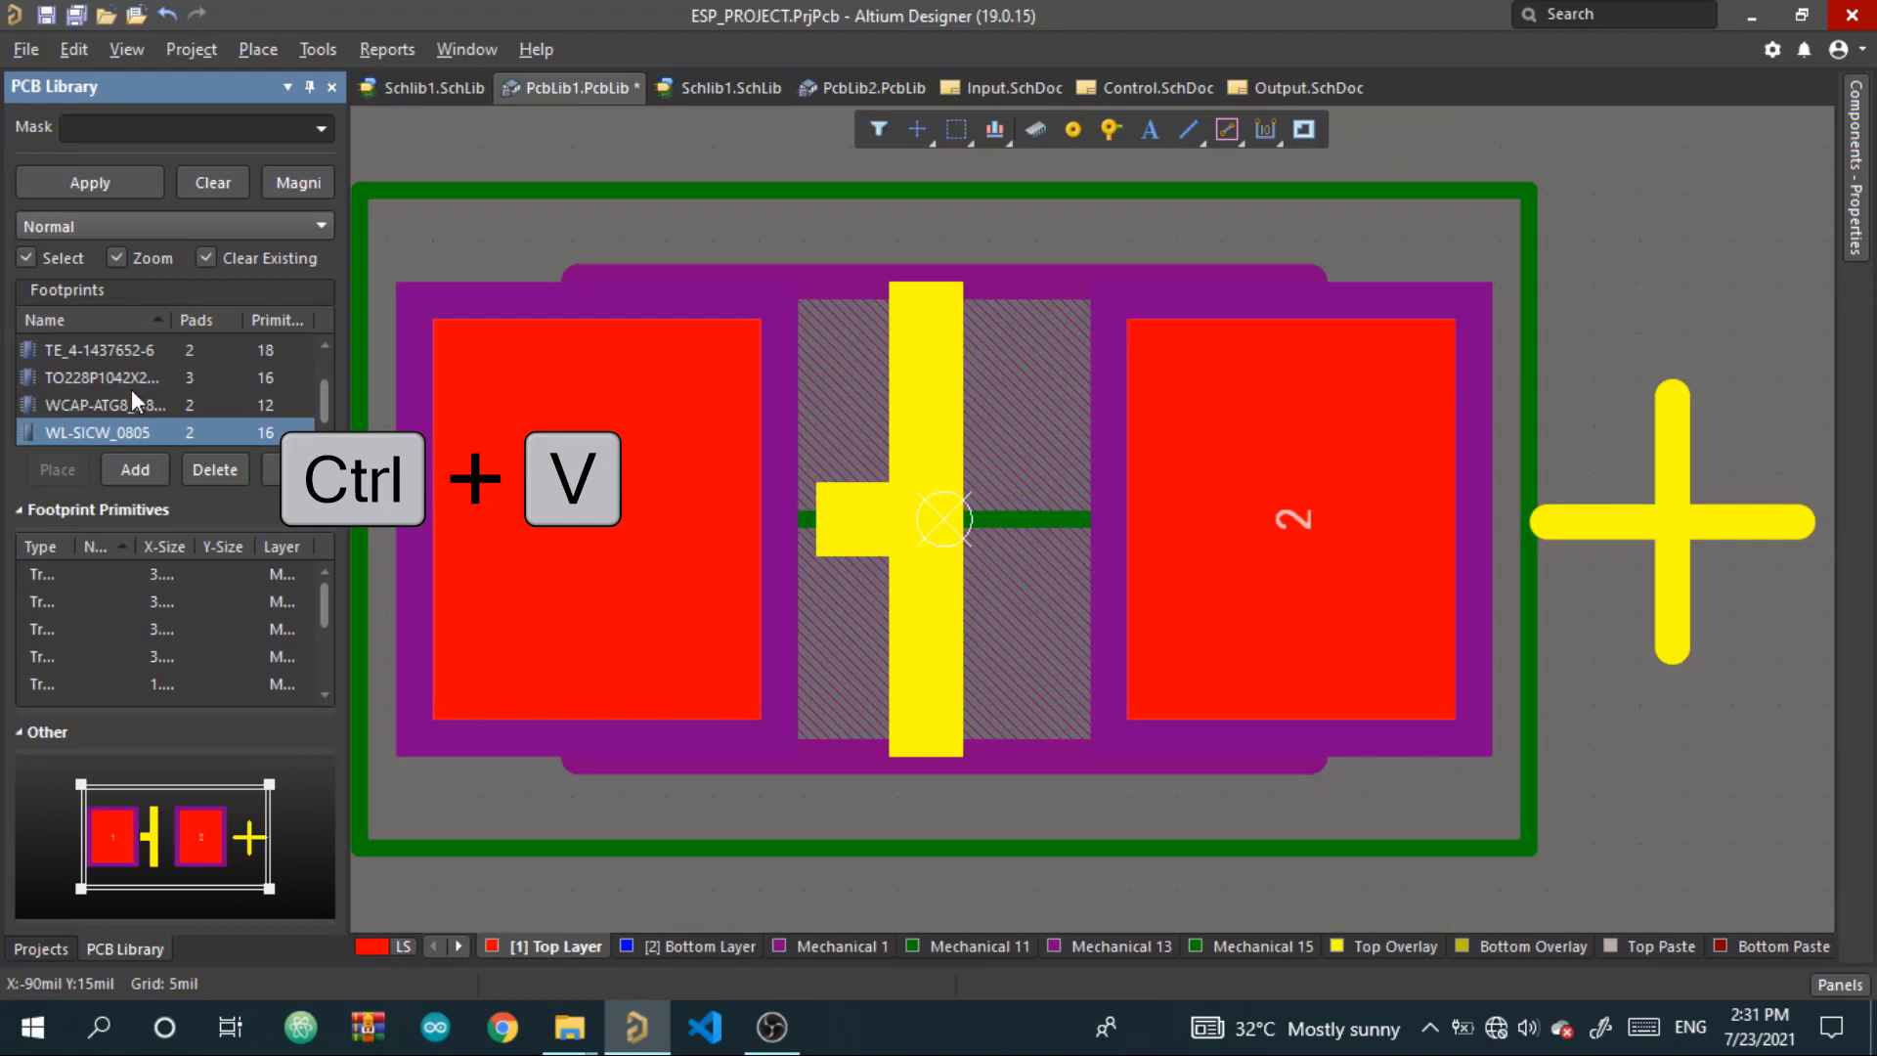
left_click(46, 14)
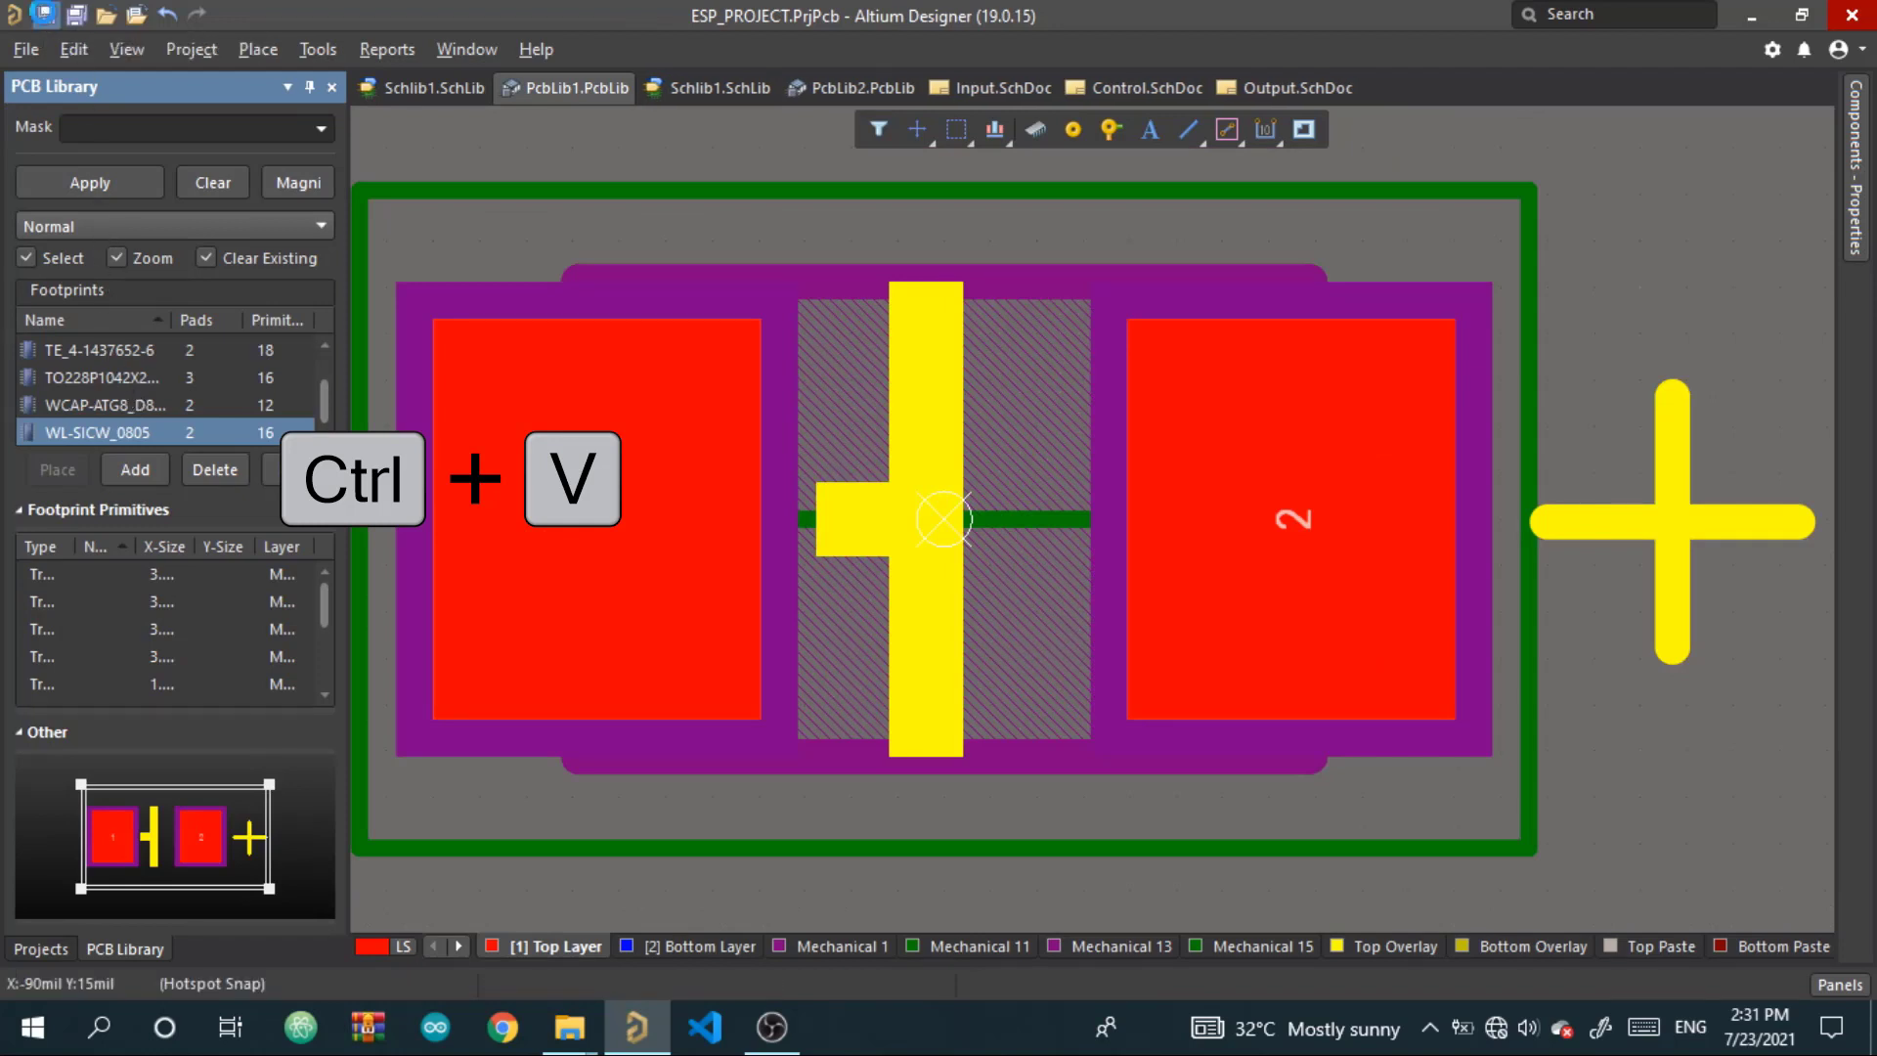
Copy all components from the schematic library Schlib1.SchLib in Integrated_Library1.LibPkg
left_click(41, 948)
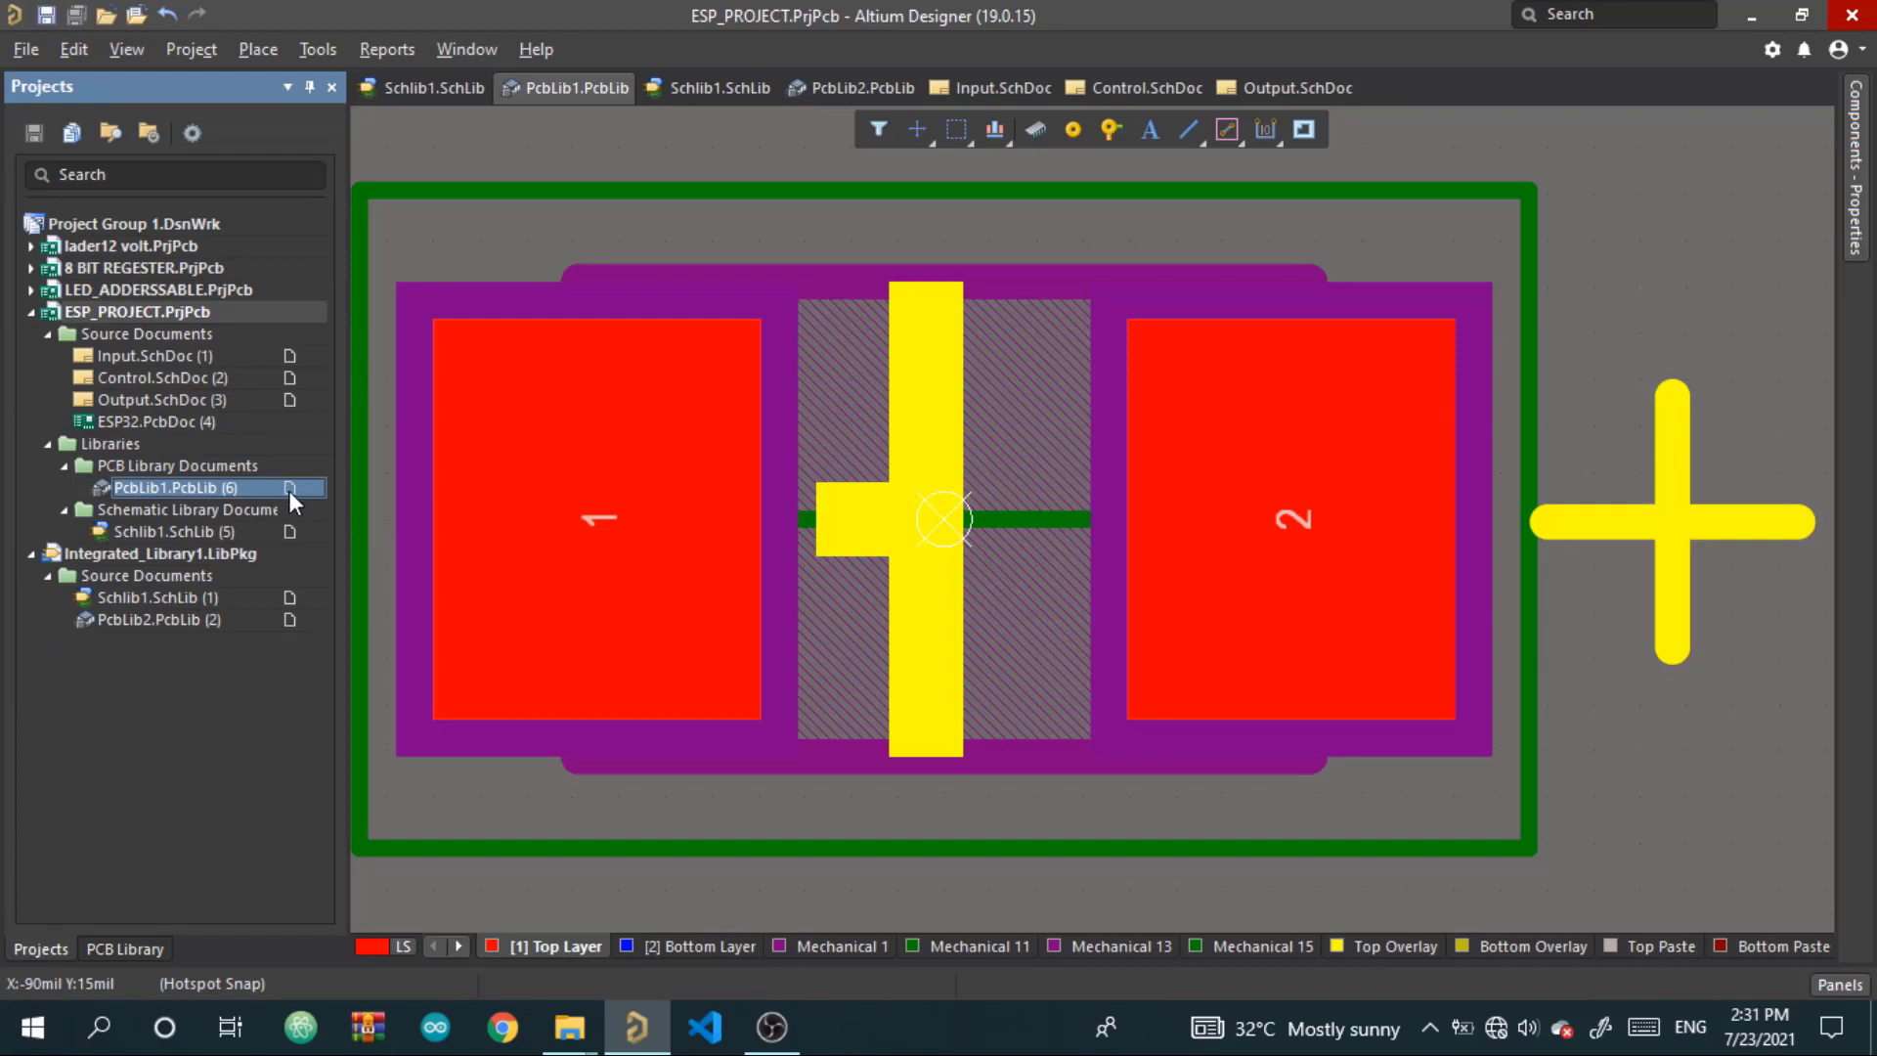
double_click(155, 602)
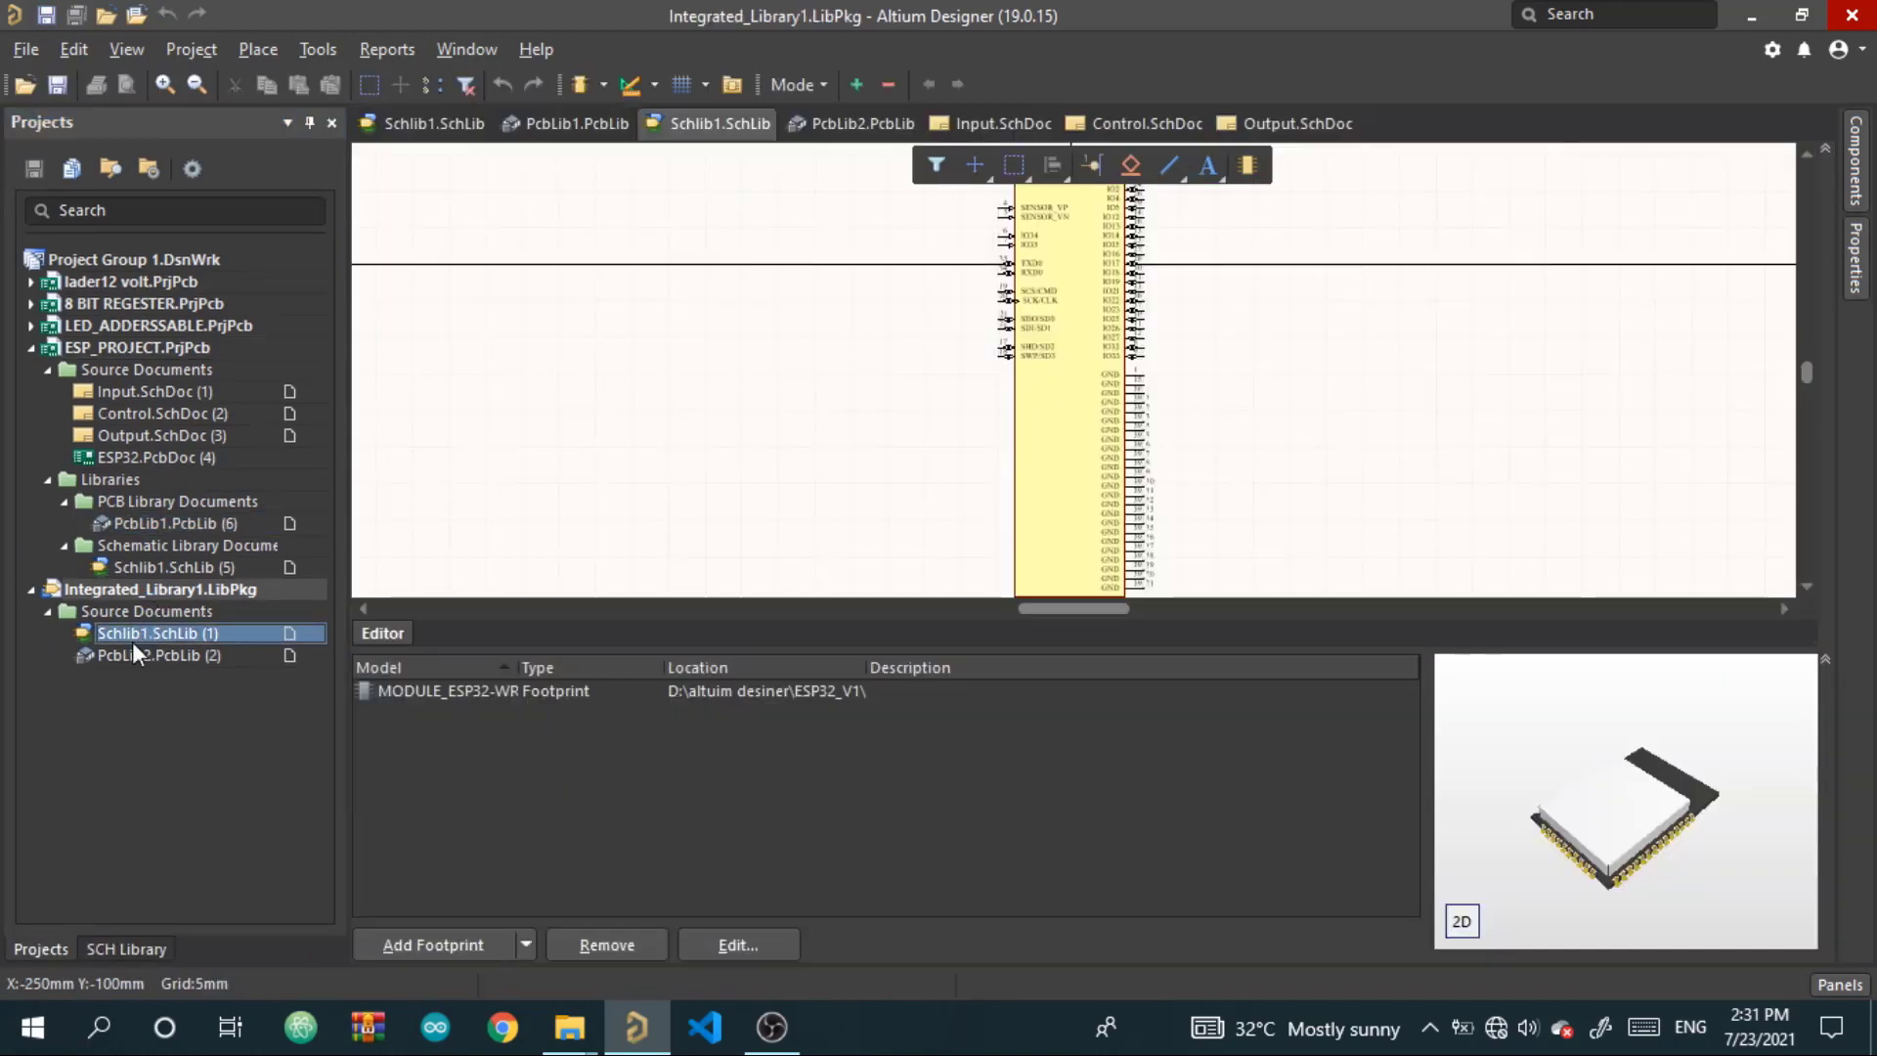
left_click(104, 946)
left_click(133, 450)
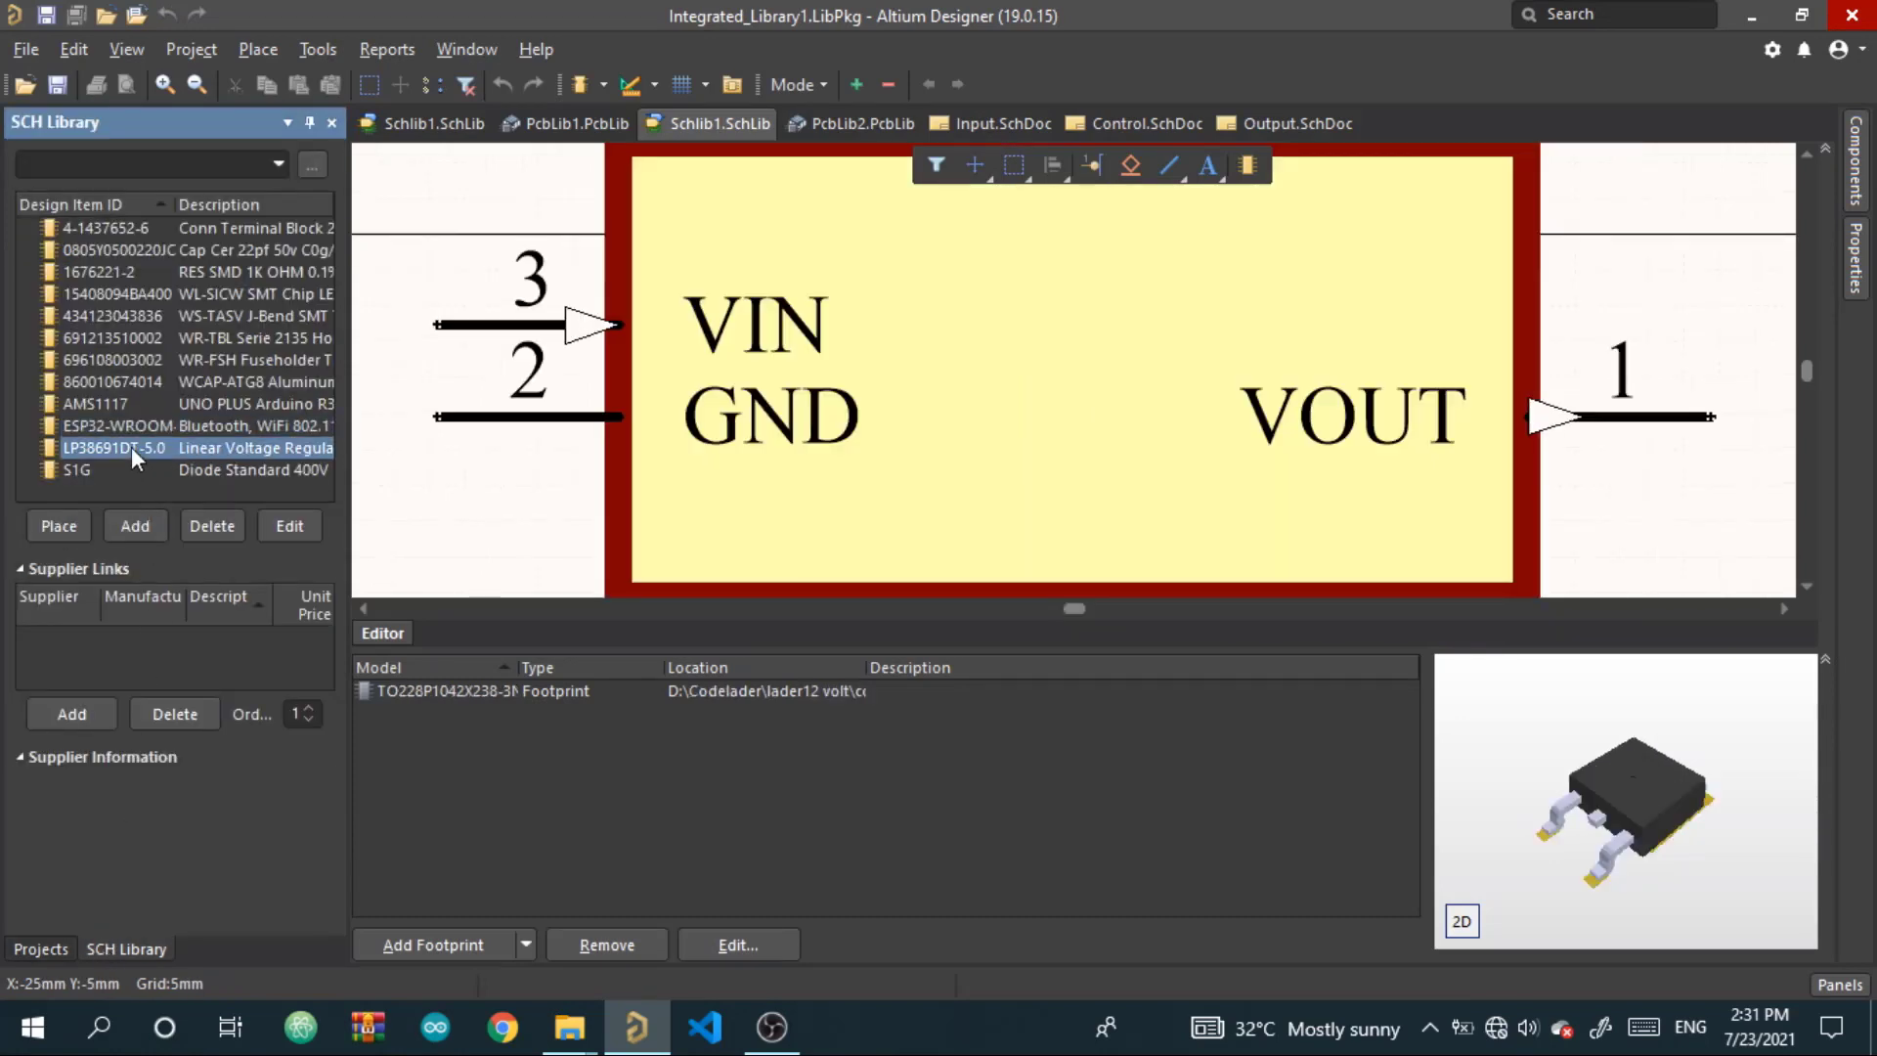
key("ctrl+a")
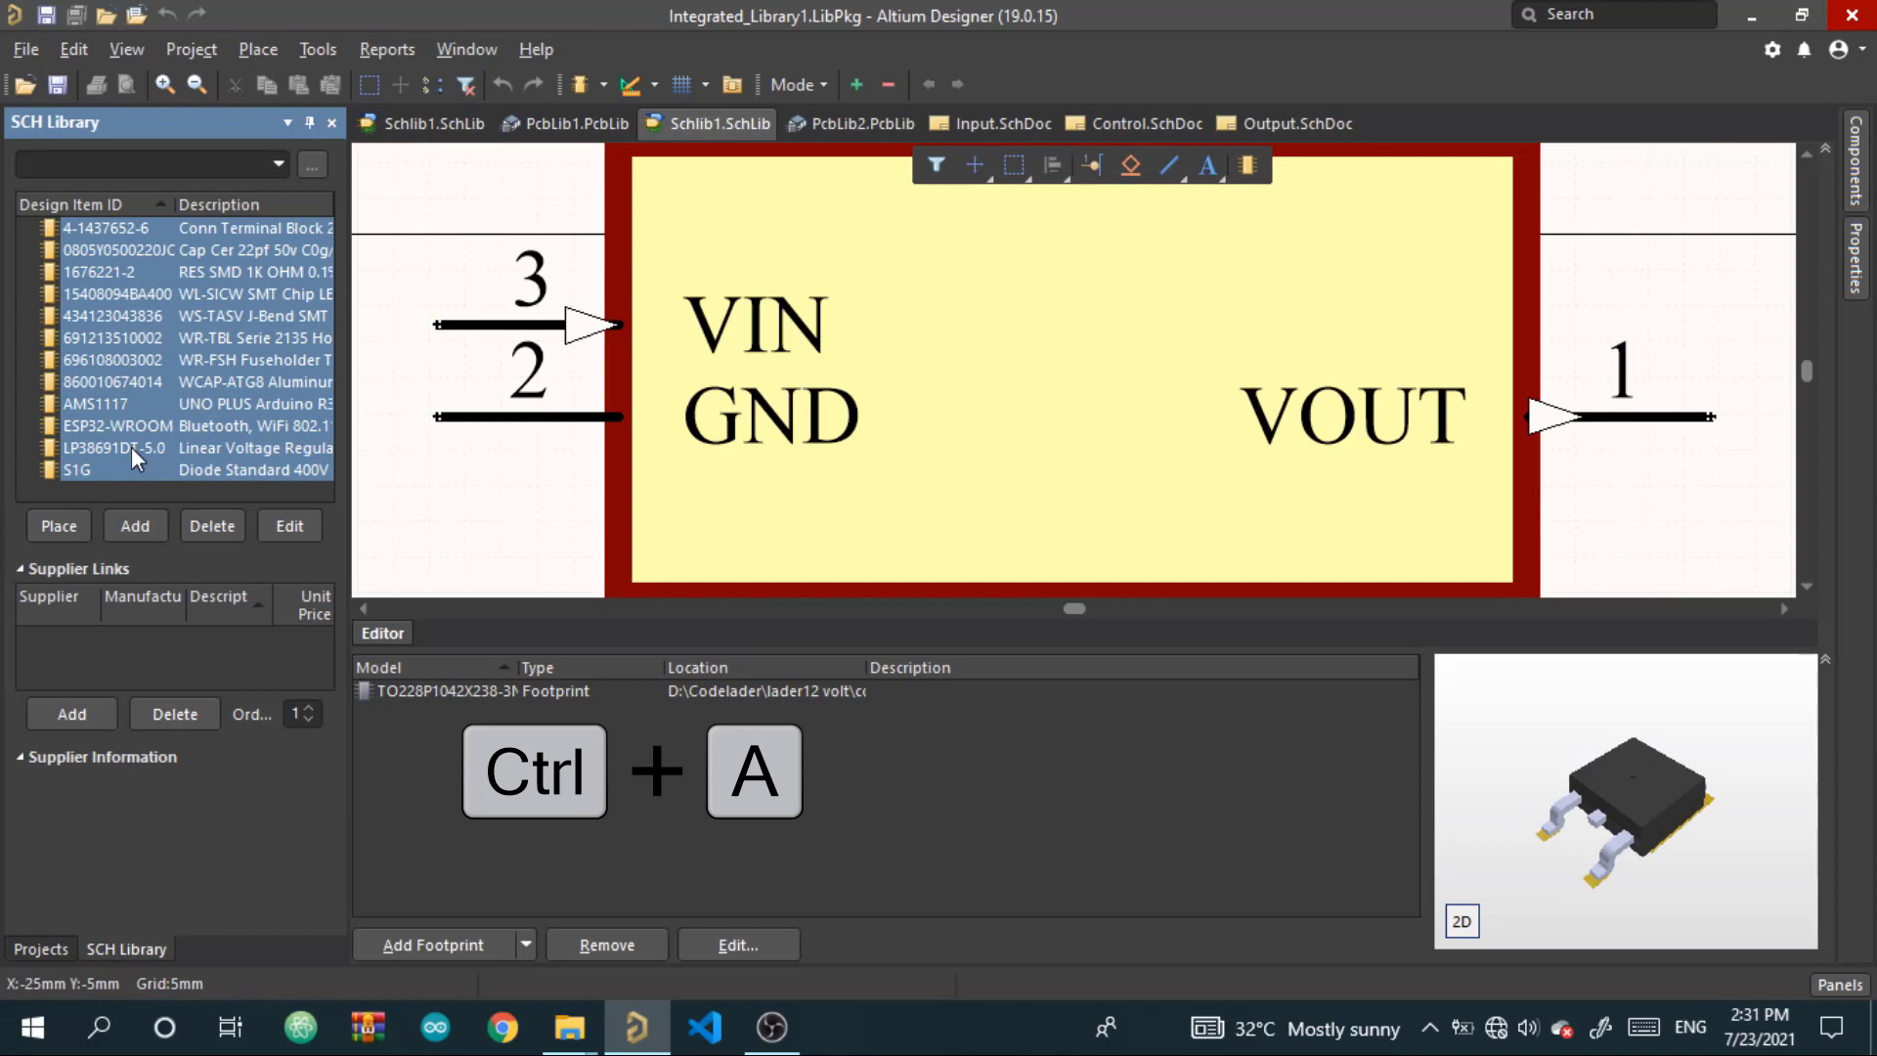
key("ctrl+c")
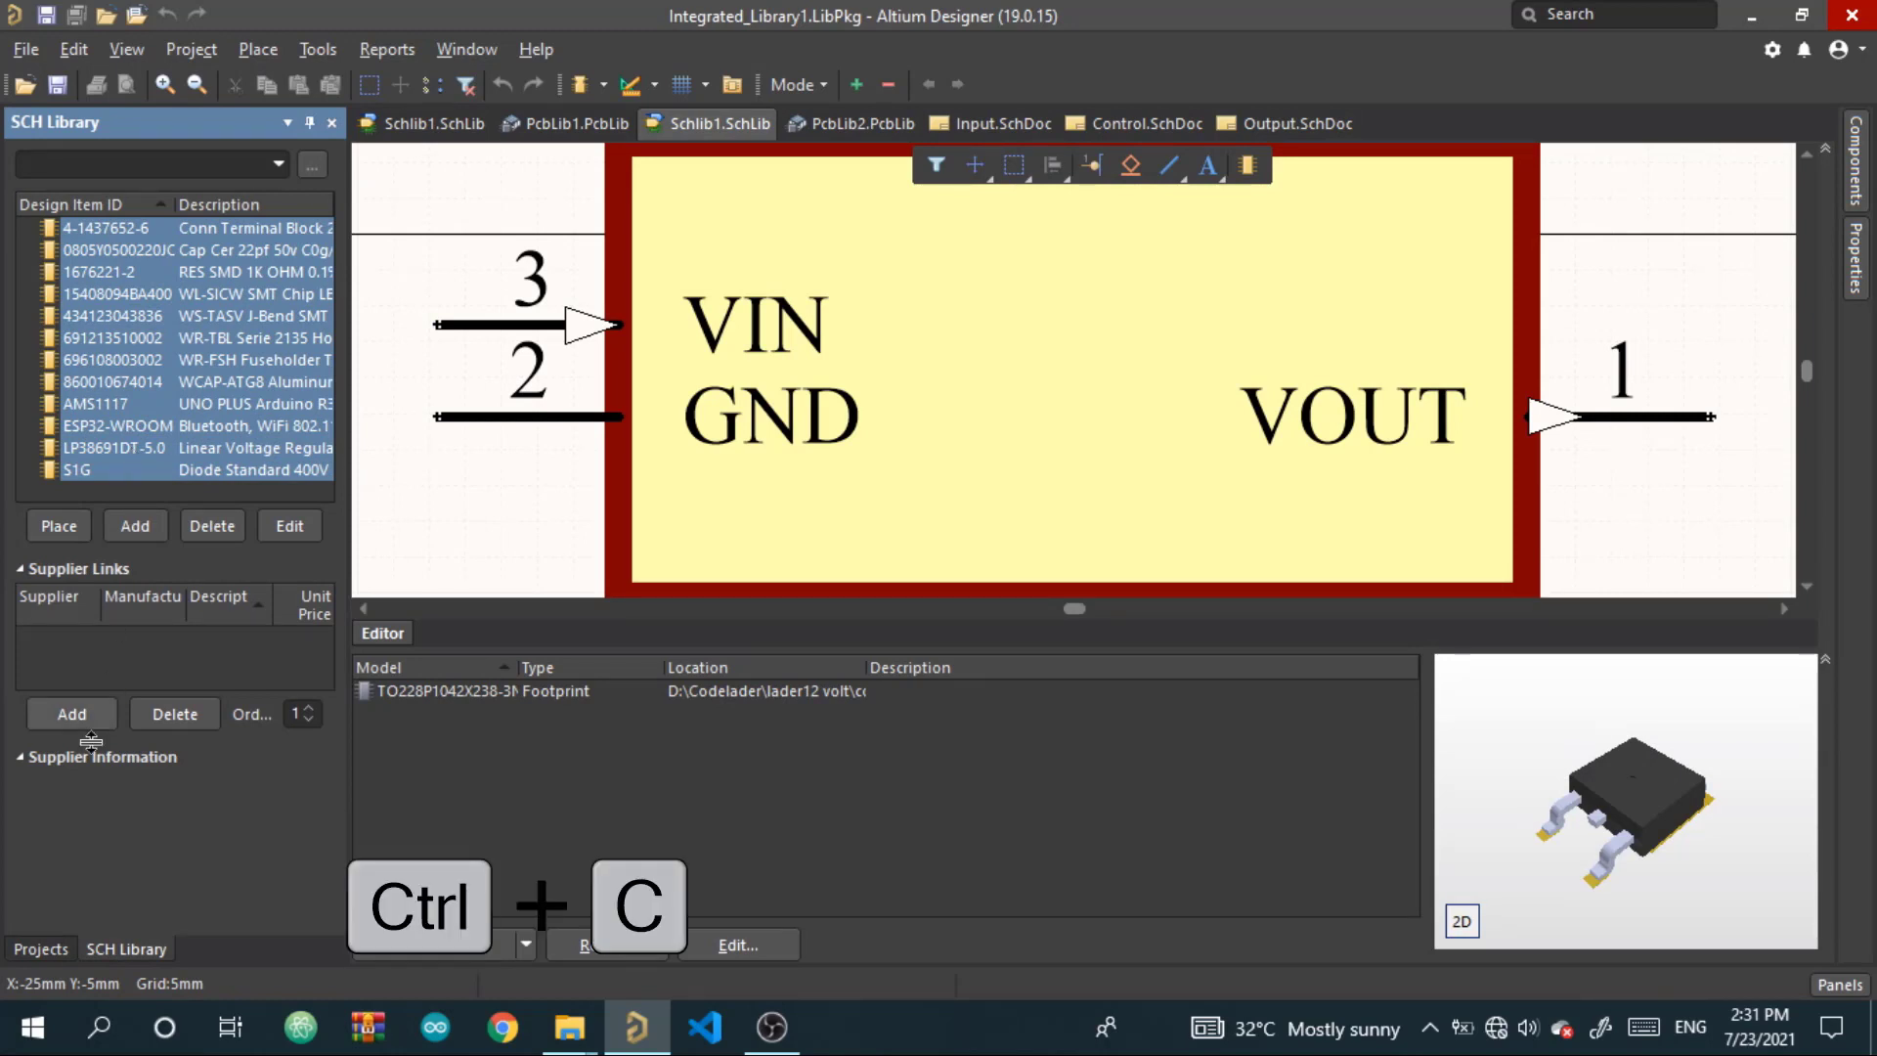
Paste the copied schematic components into the component list of Schlib1.SchLib in ESP_PROJECT
left_click(37, 948)
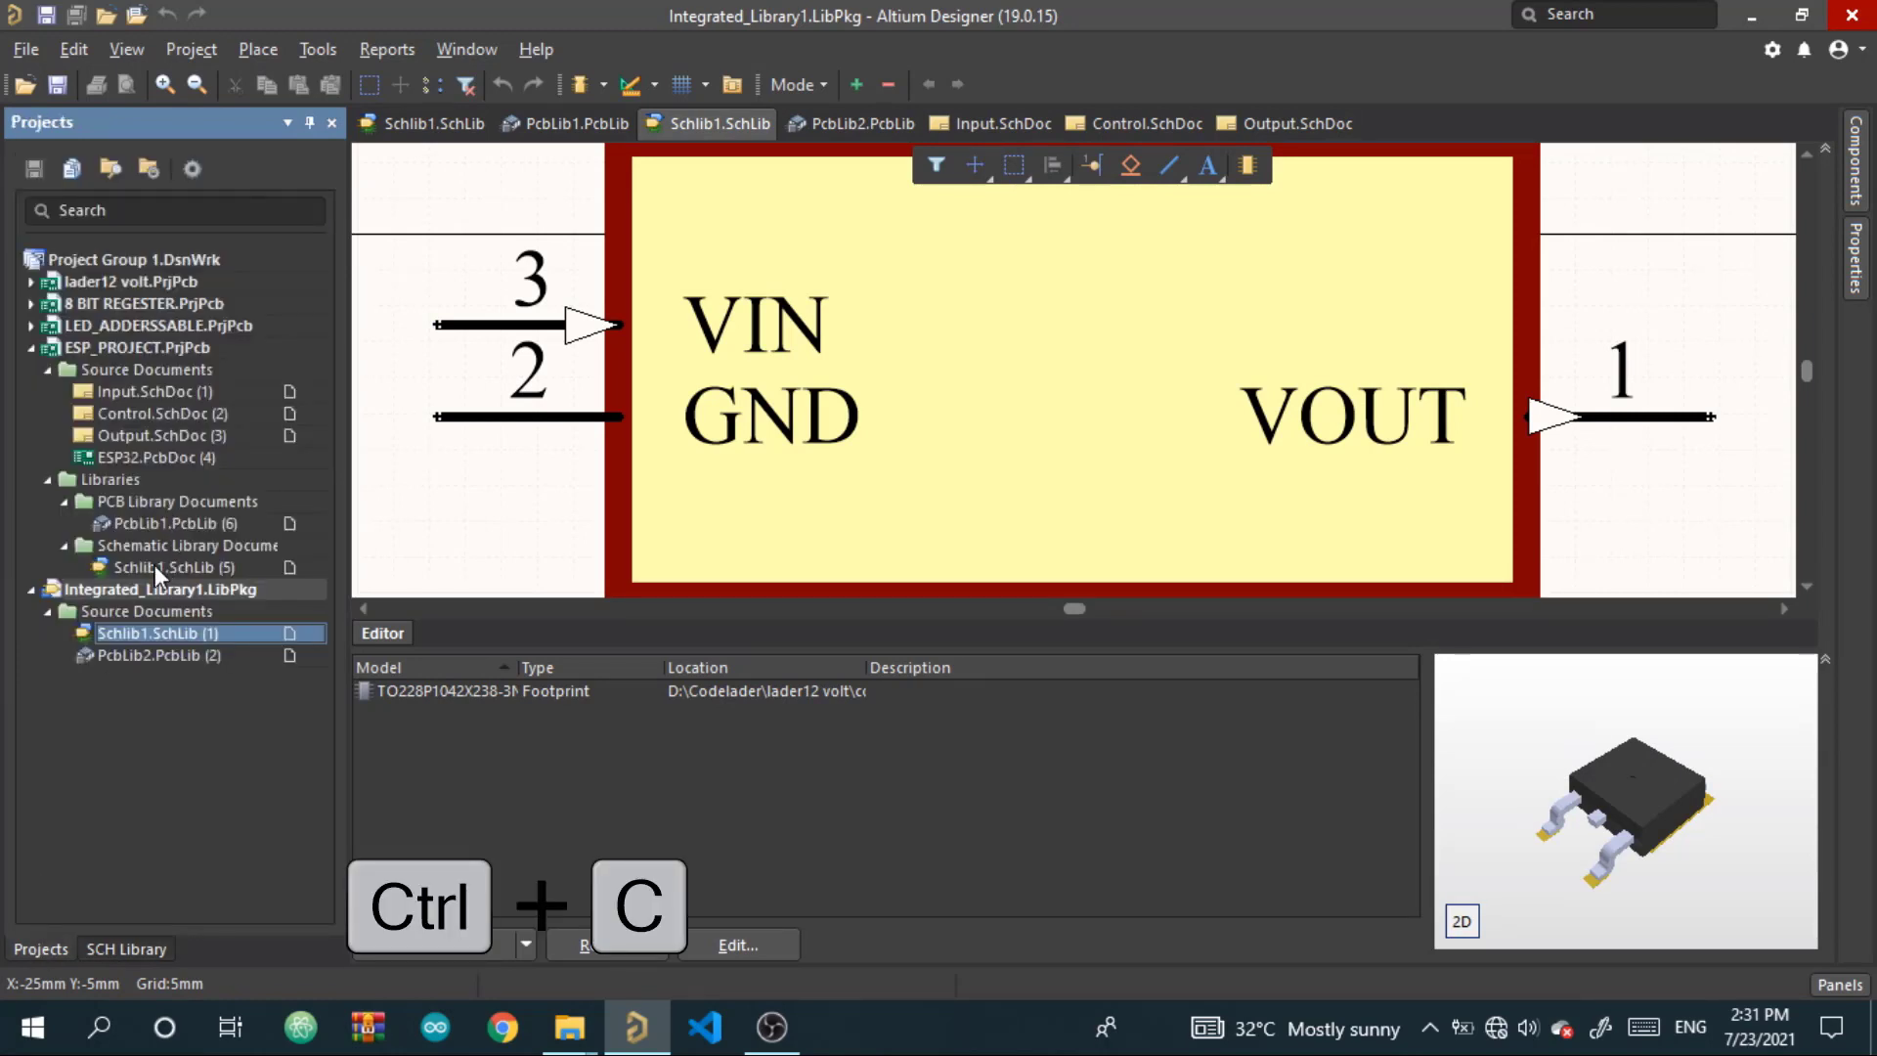
double_click(155, 565)
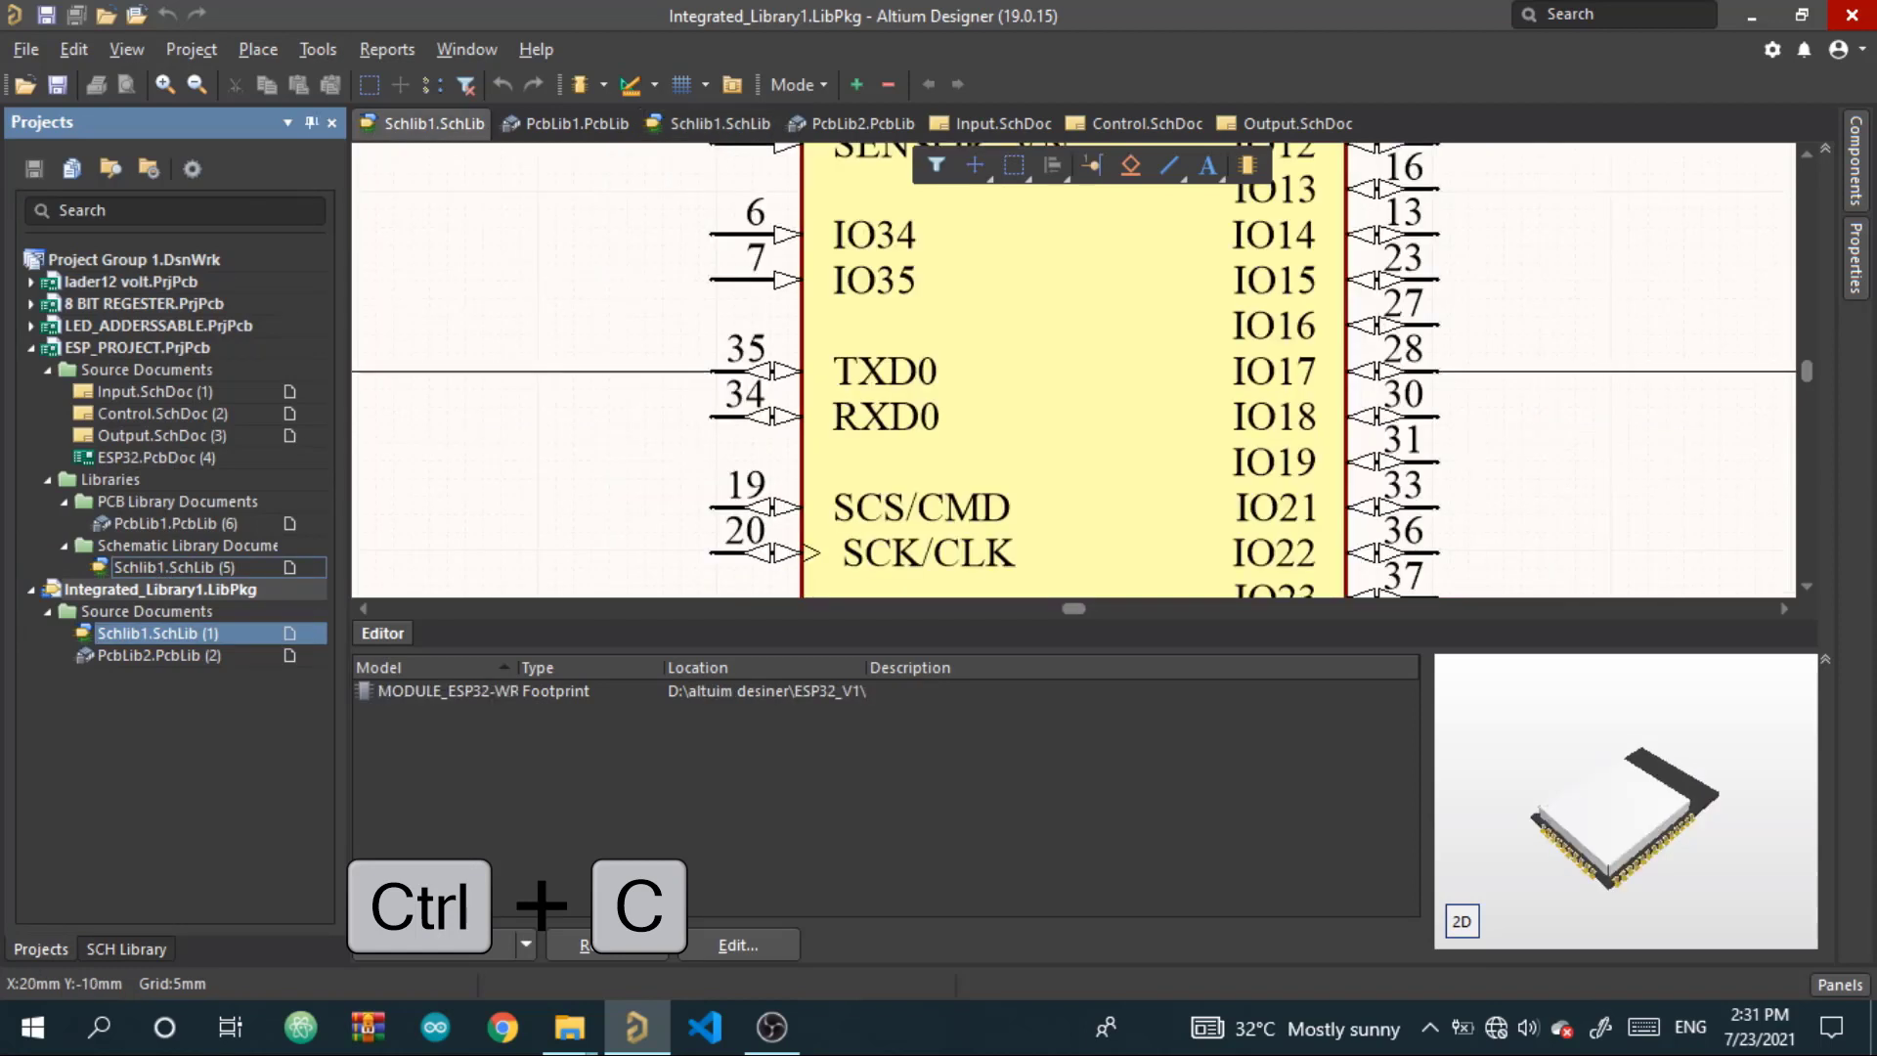
left_click(114, 943)
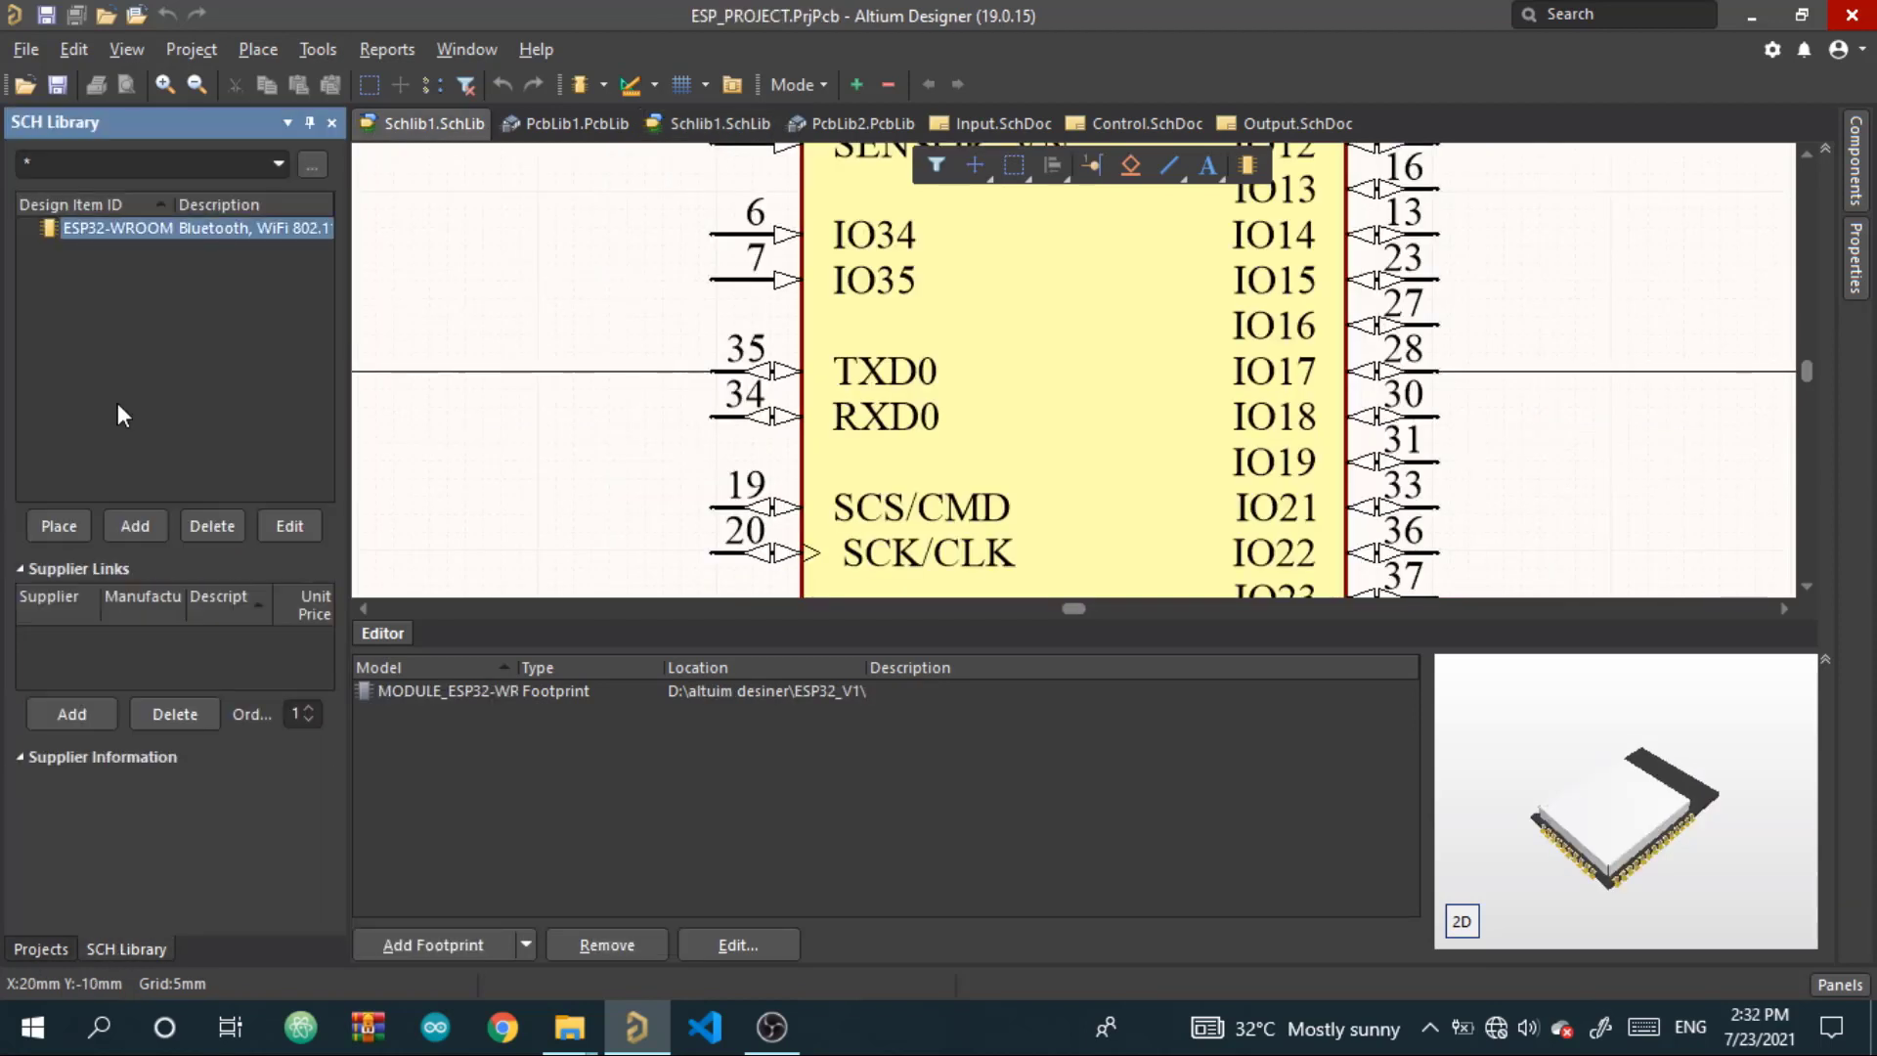
key("ctrl+v")
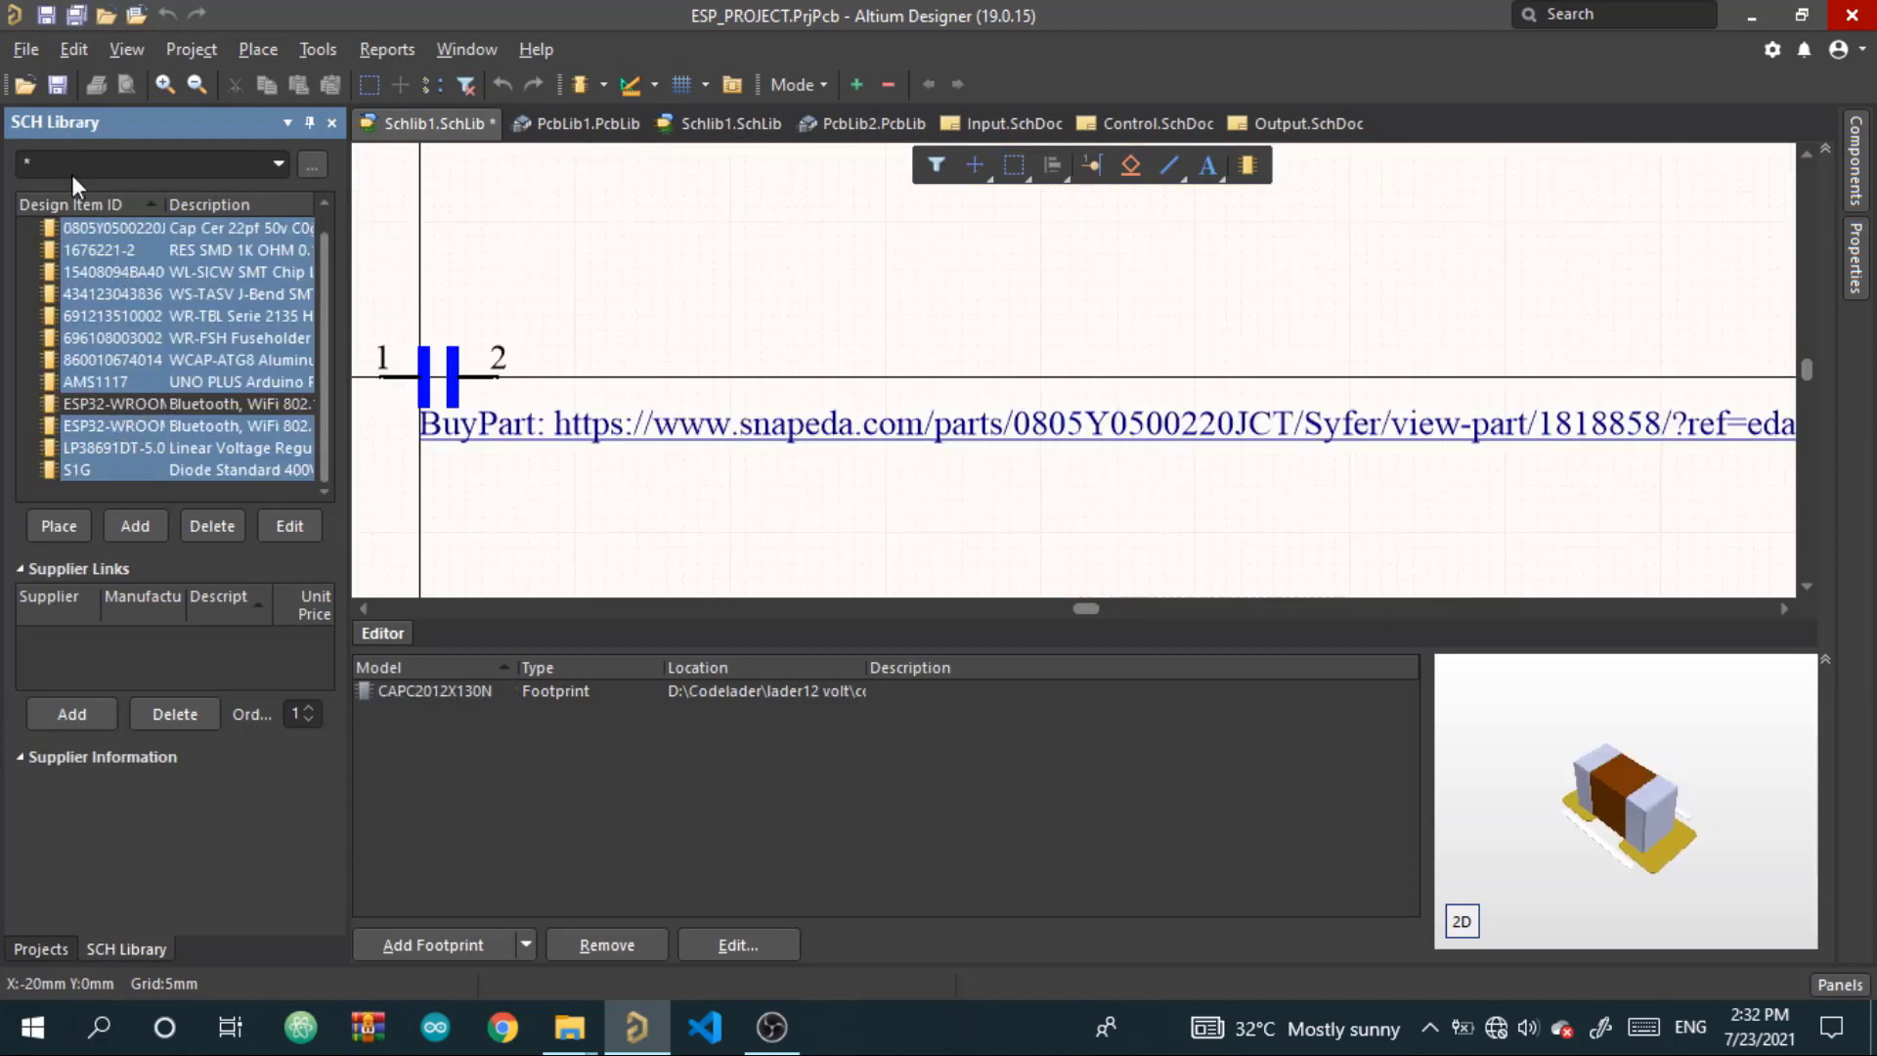
scroll(137, 296, "up", 1)
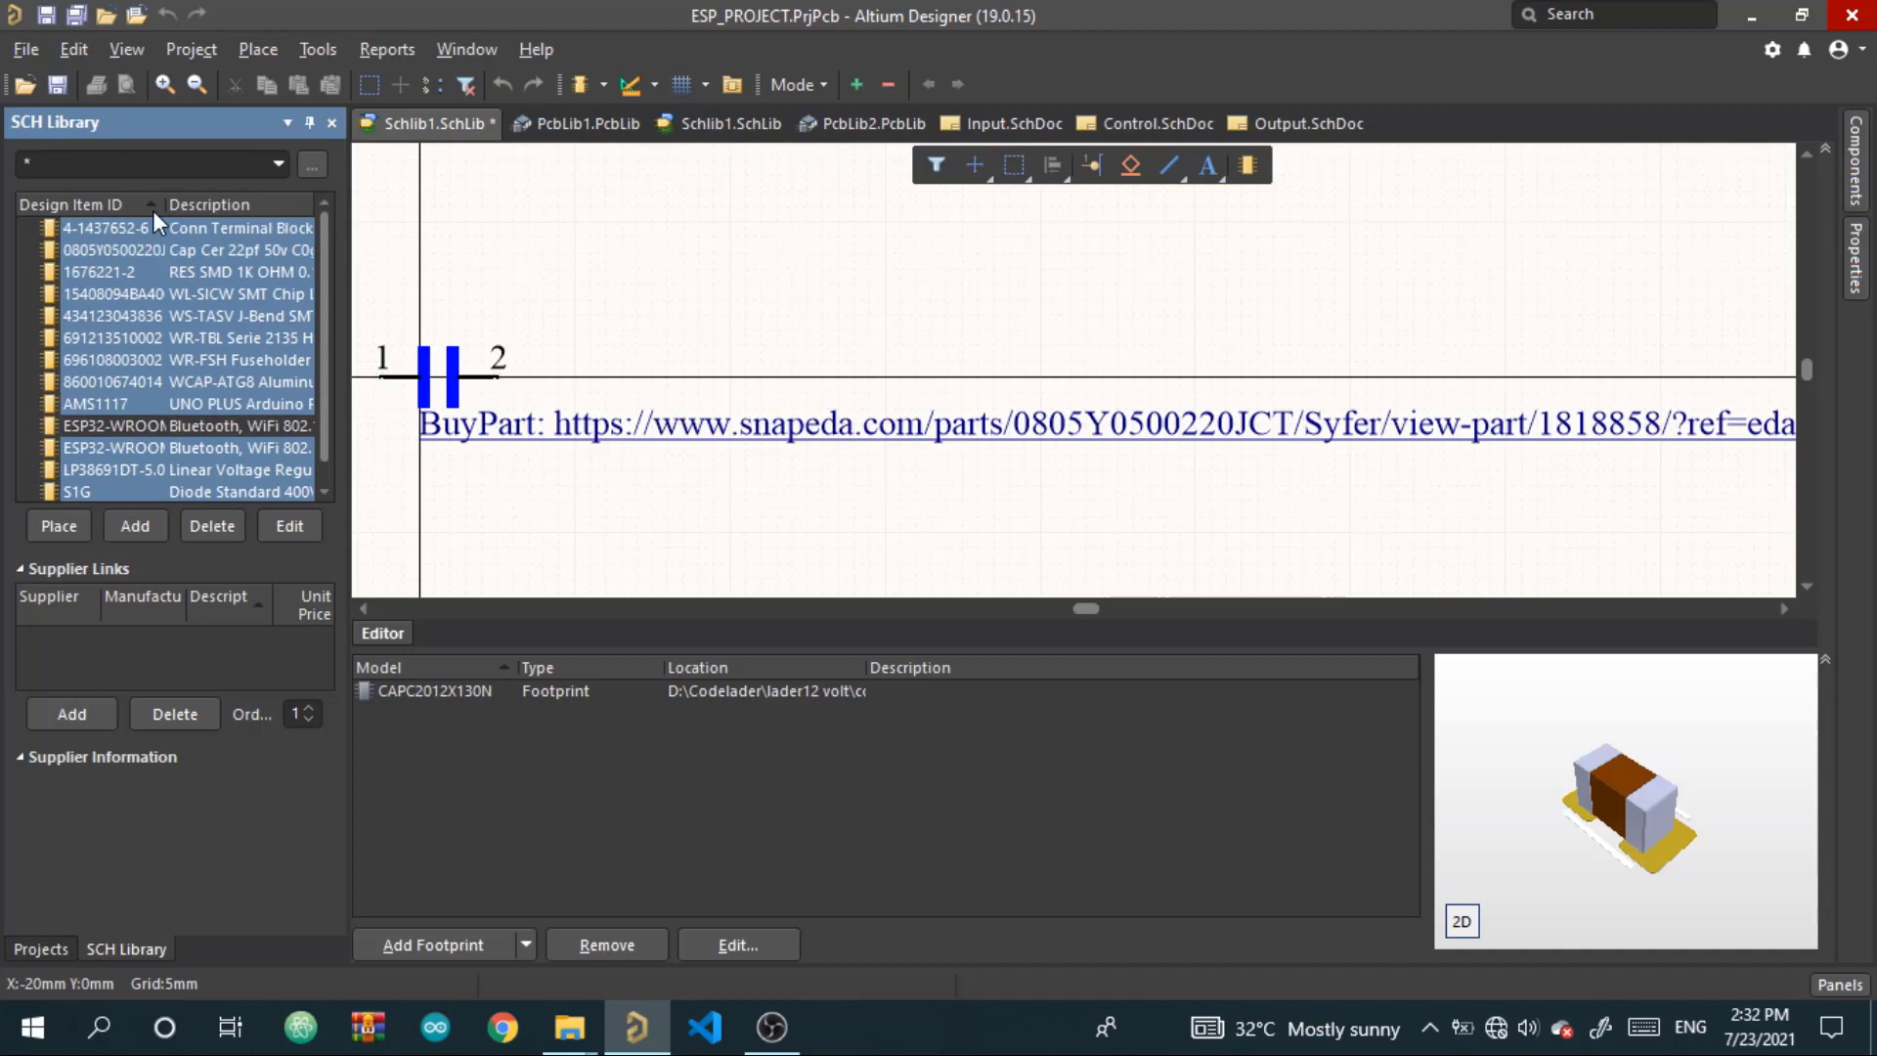
Examine the symbols and footprint models of the pasted components one by one, from 4-1437652-6 through AMS1117
left_click(161, 231)
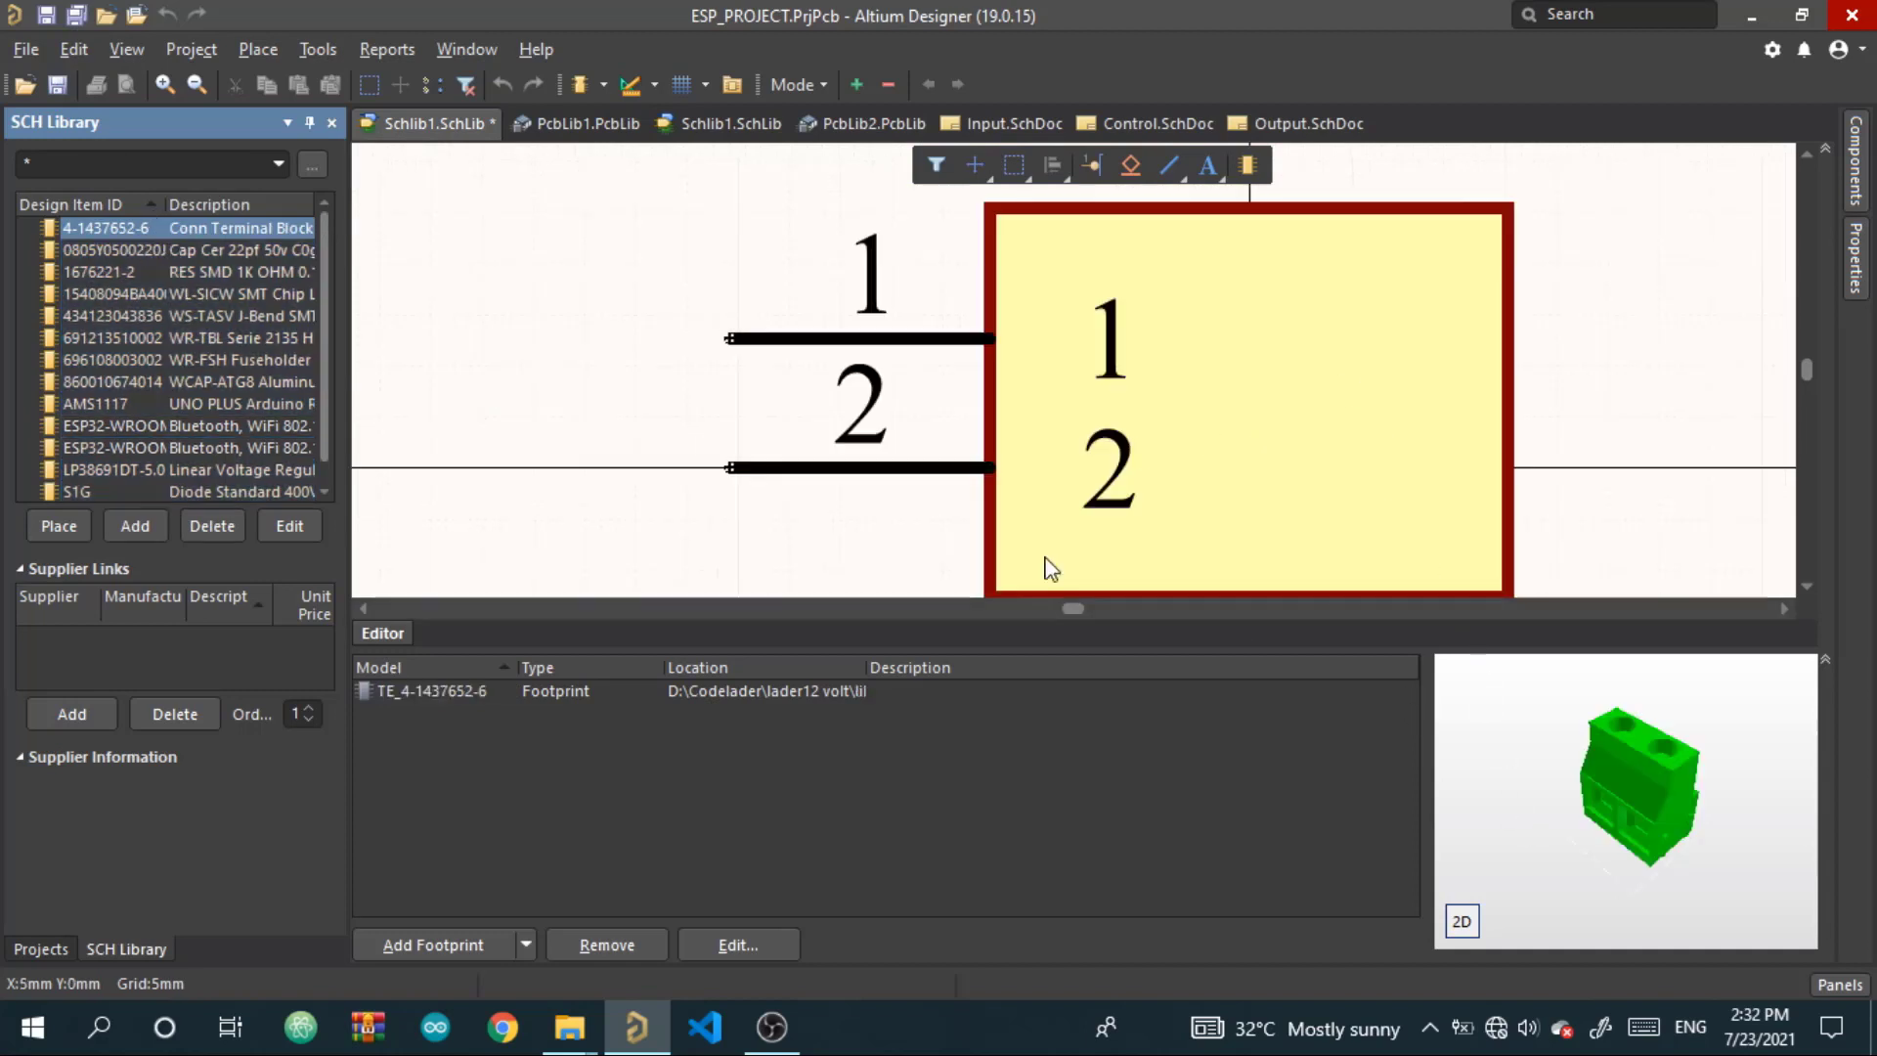
left_click(199, 249)
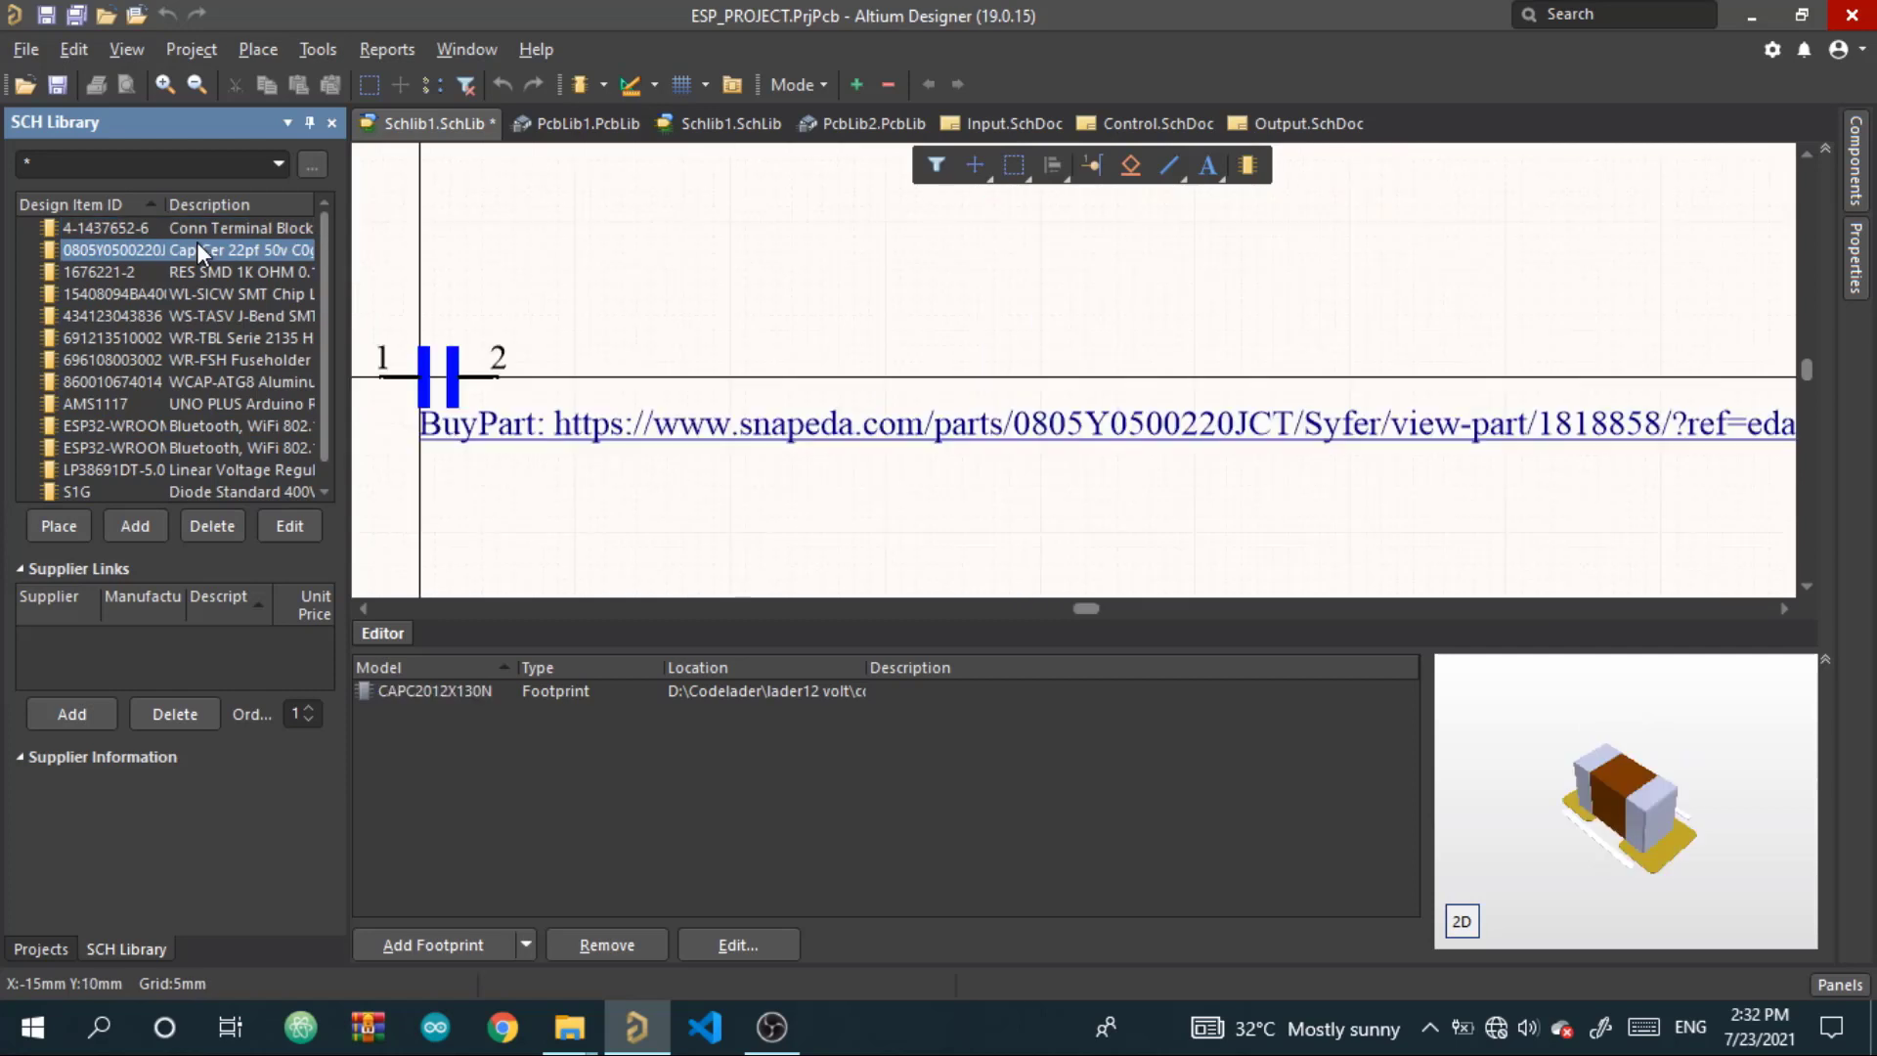
key("Down")
key("Down")
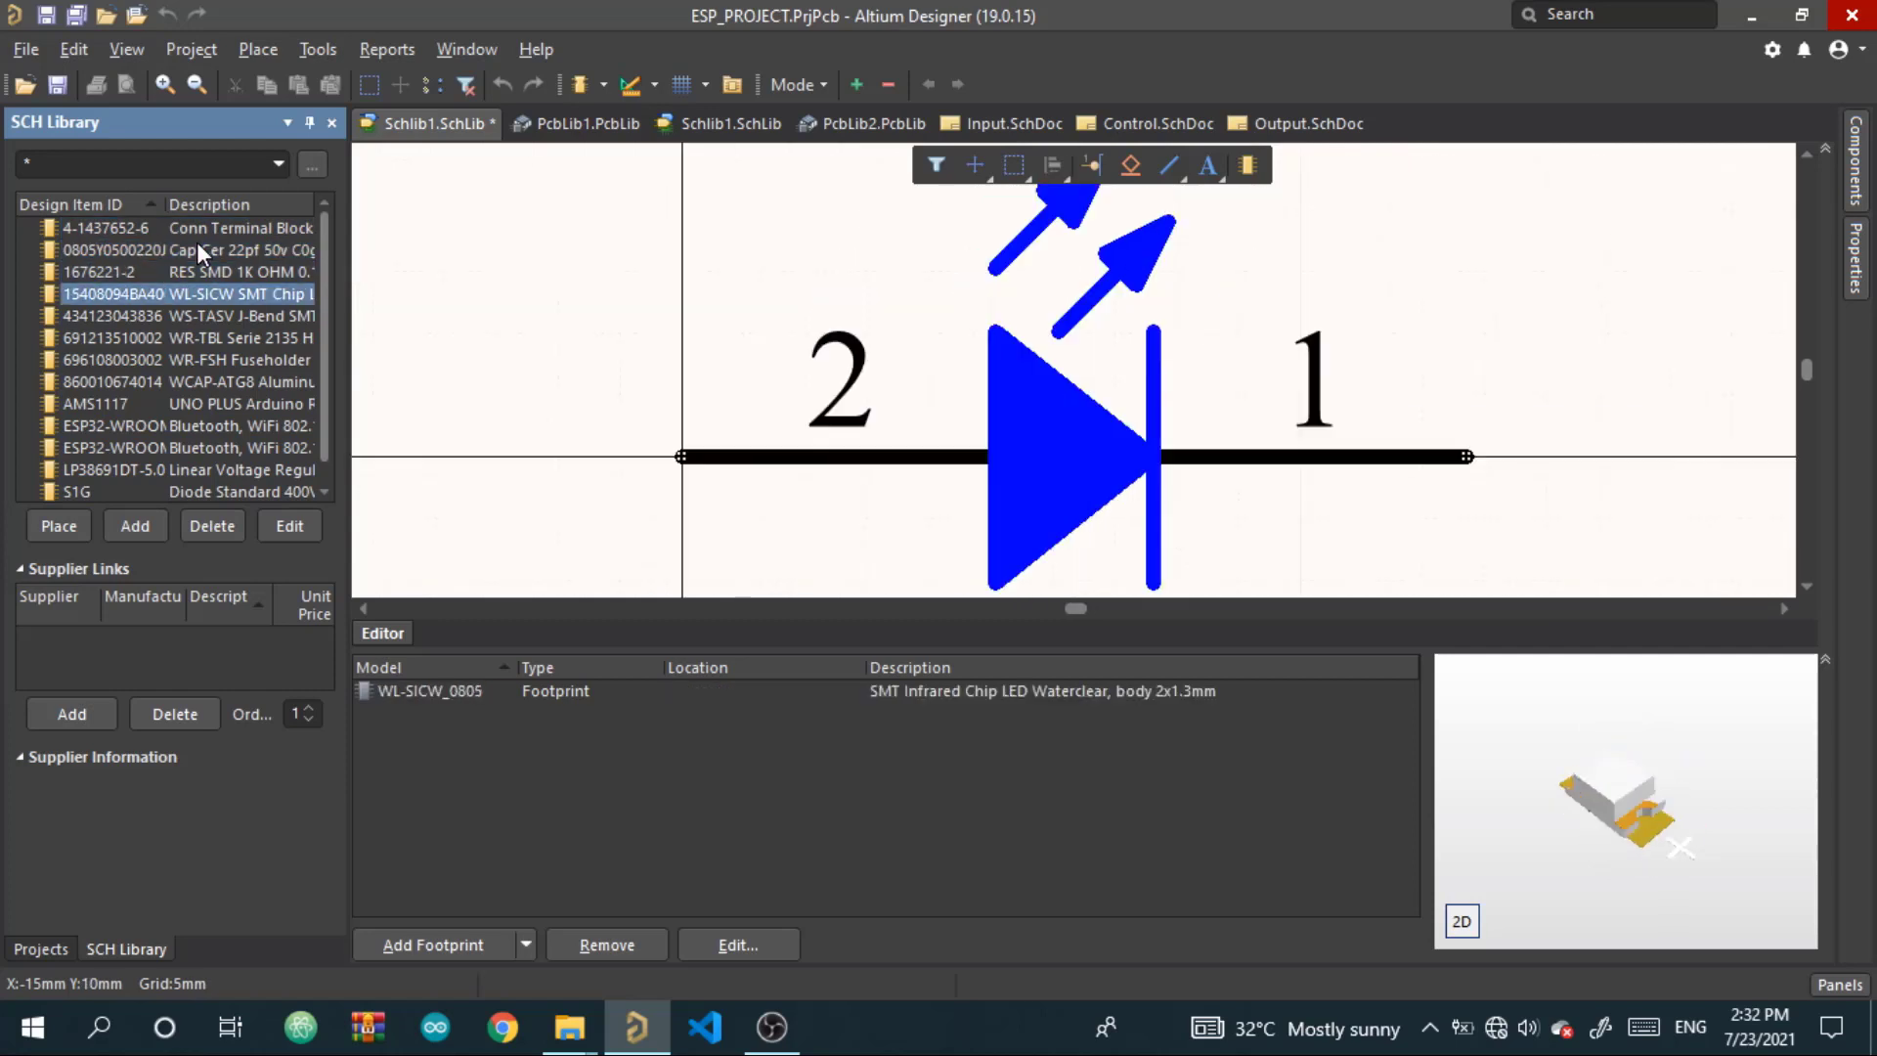
key("Down")
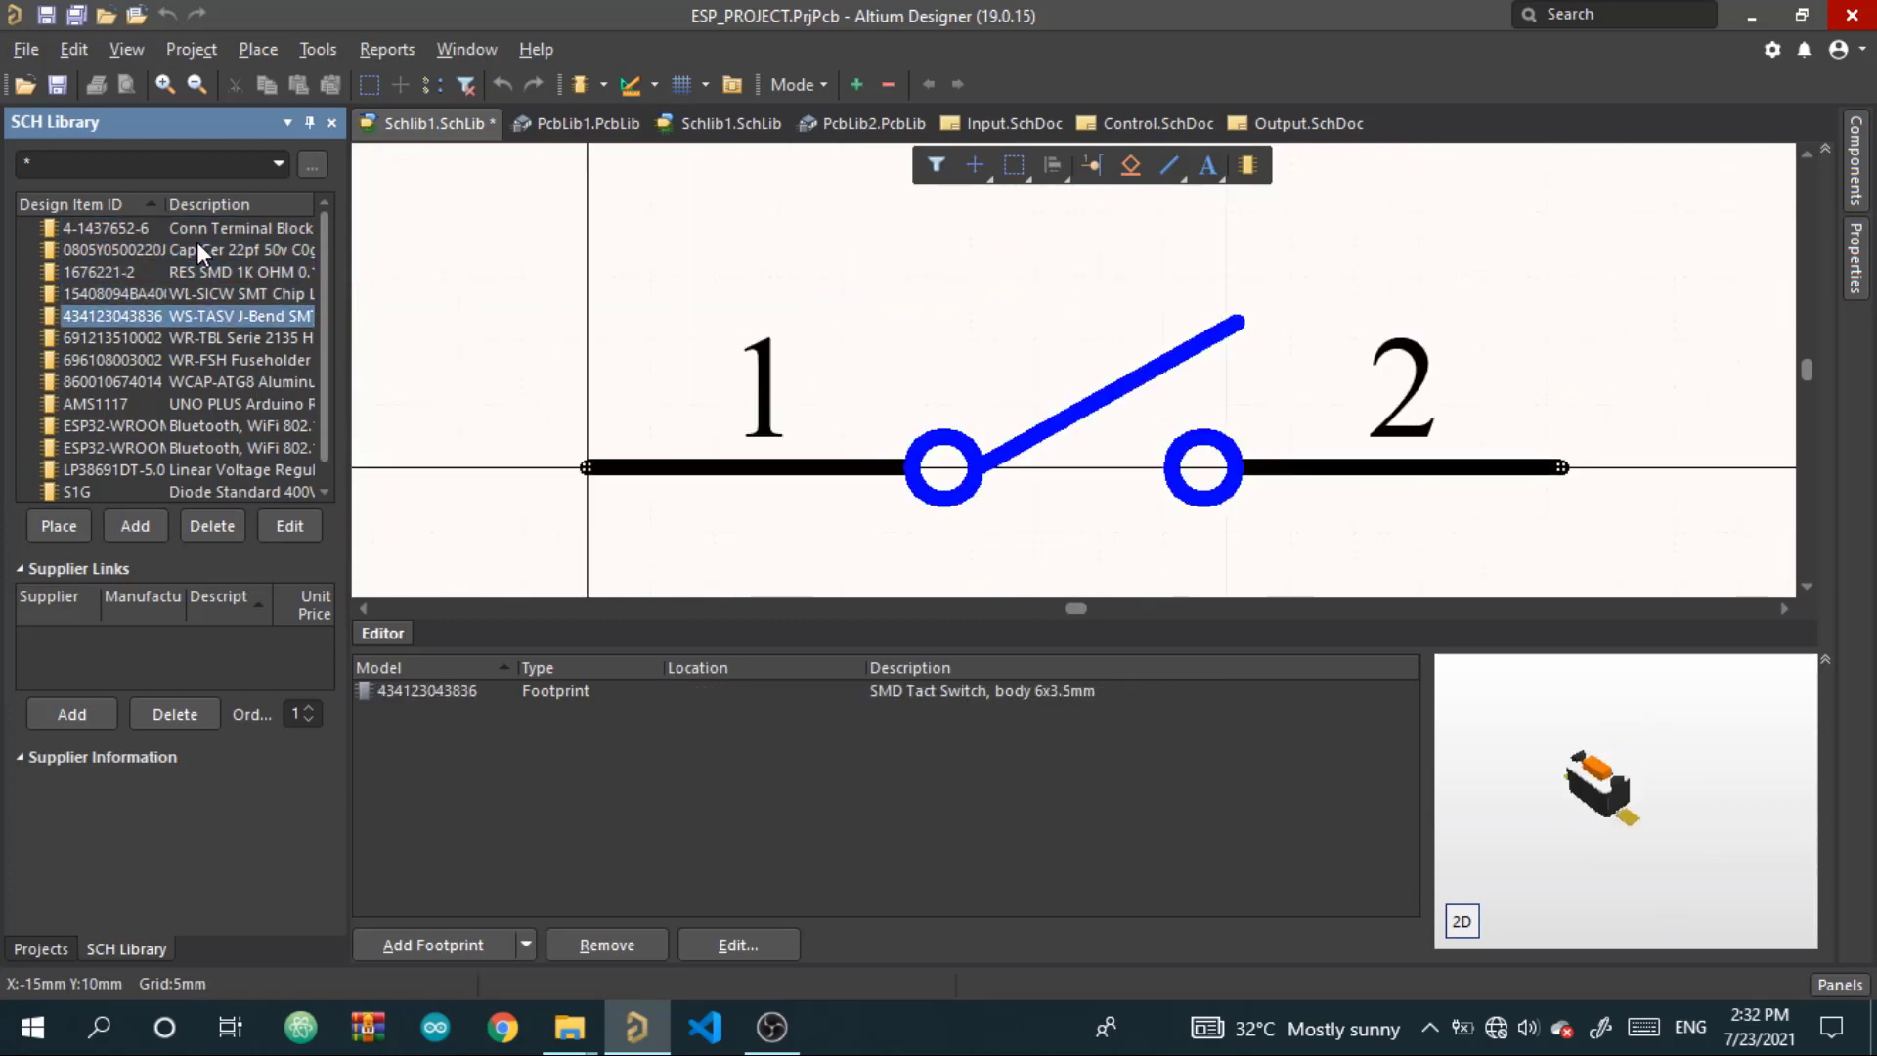
key("Down")
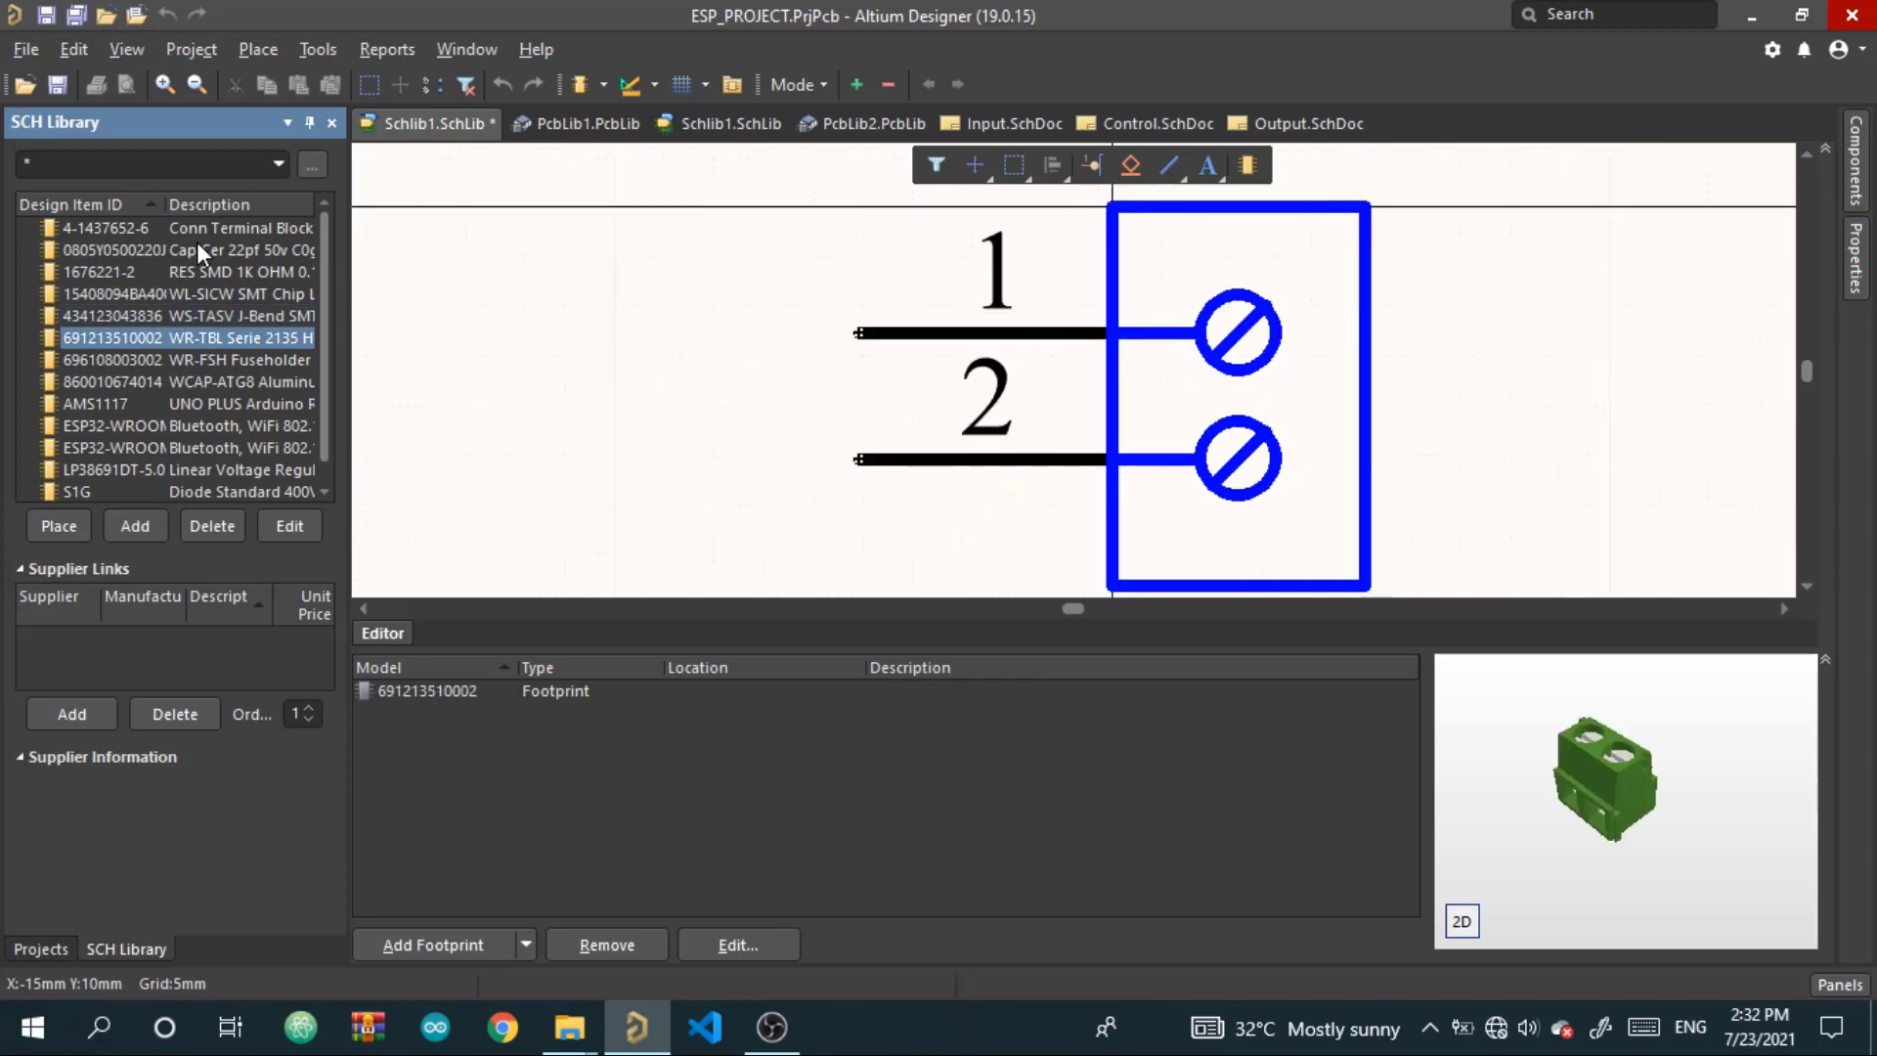
key("Down")
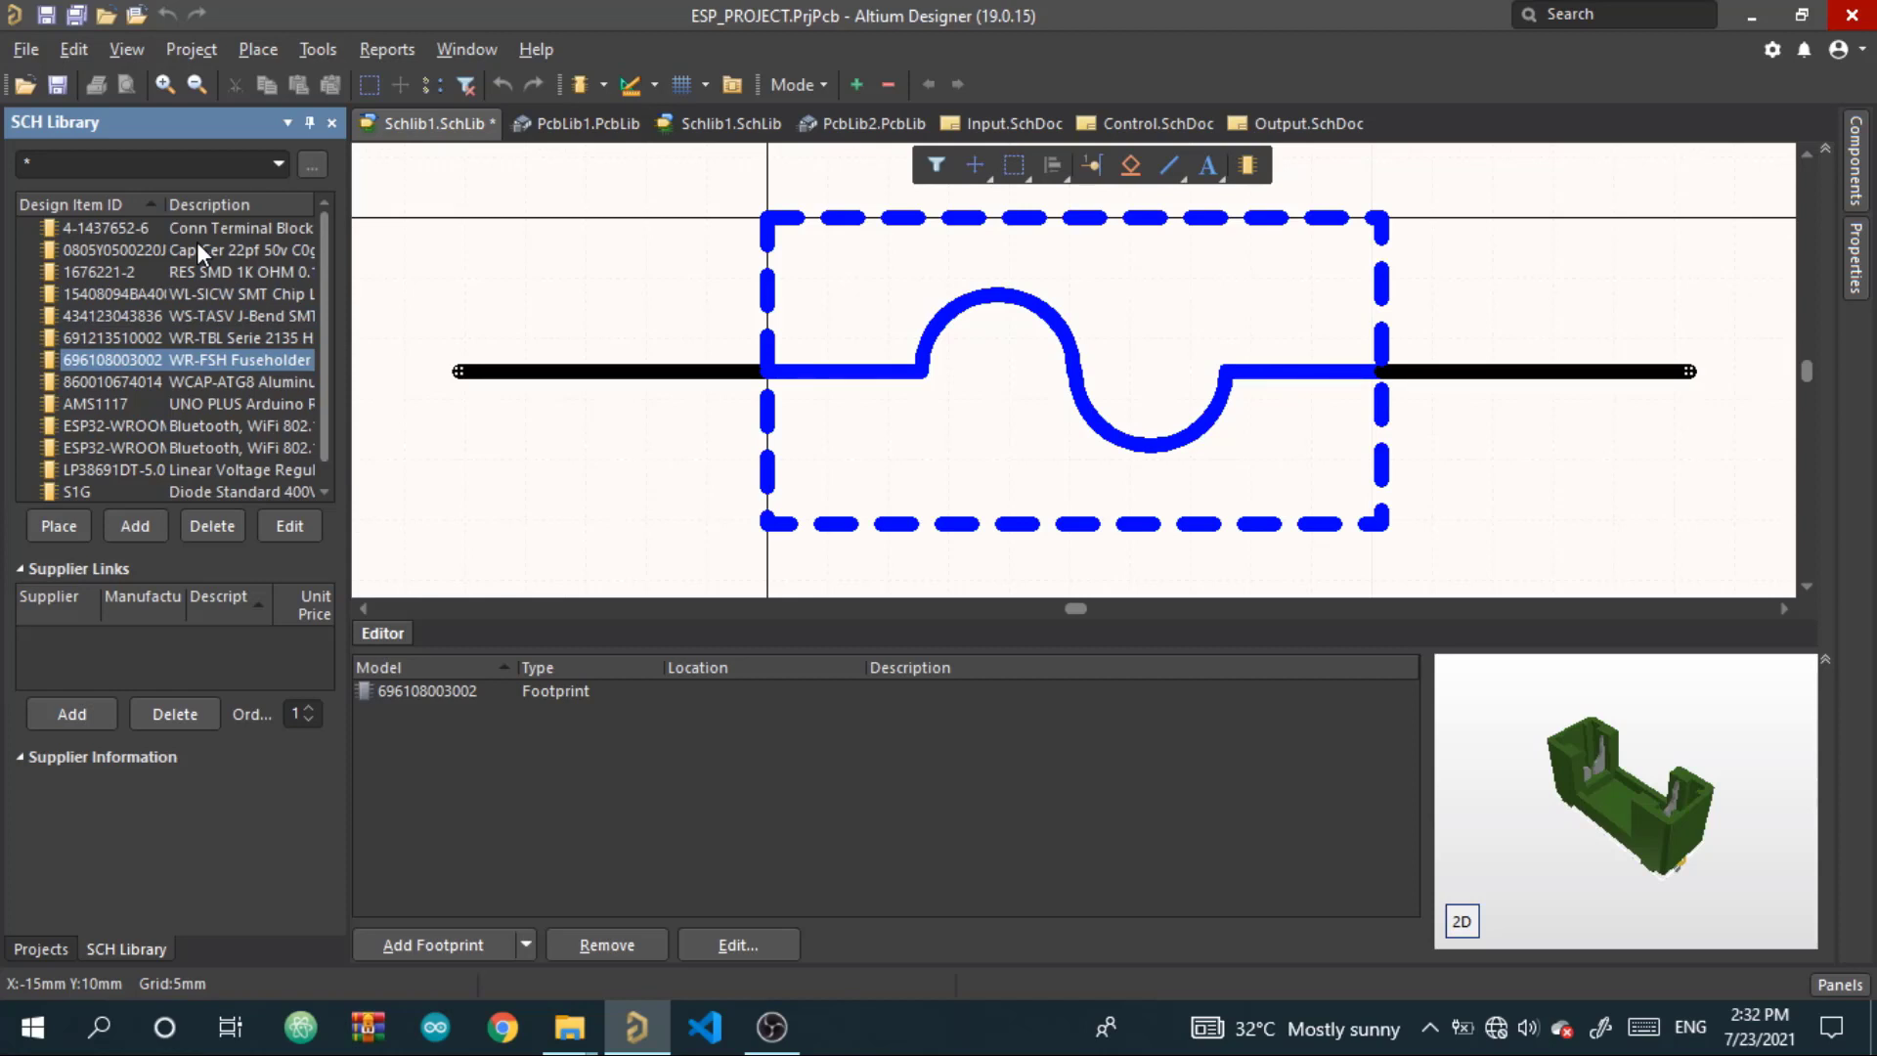
key("Down")
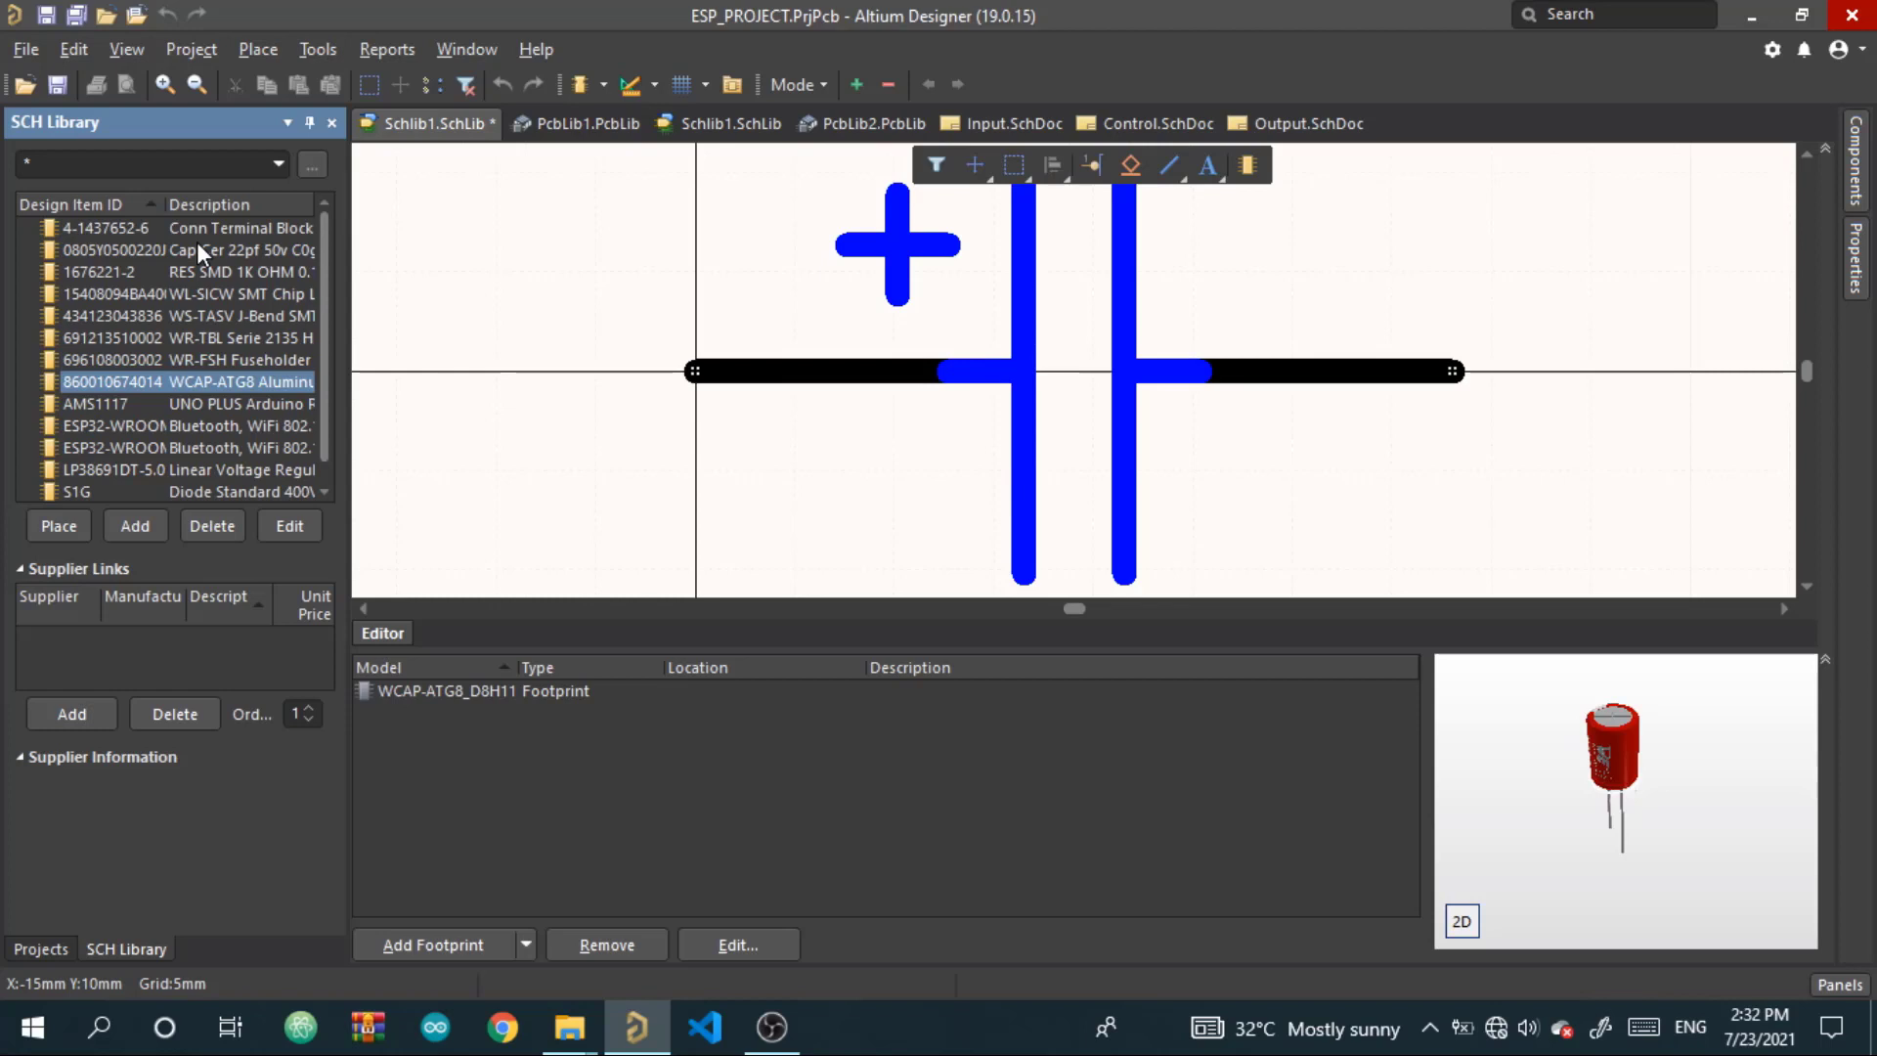
key("Down")
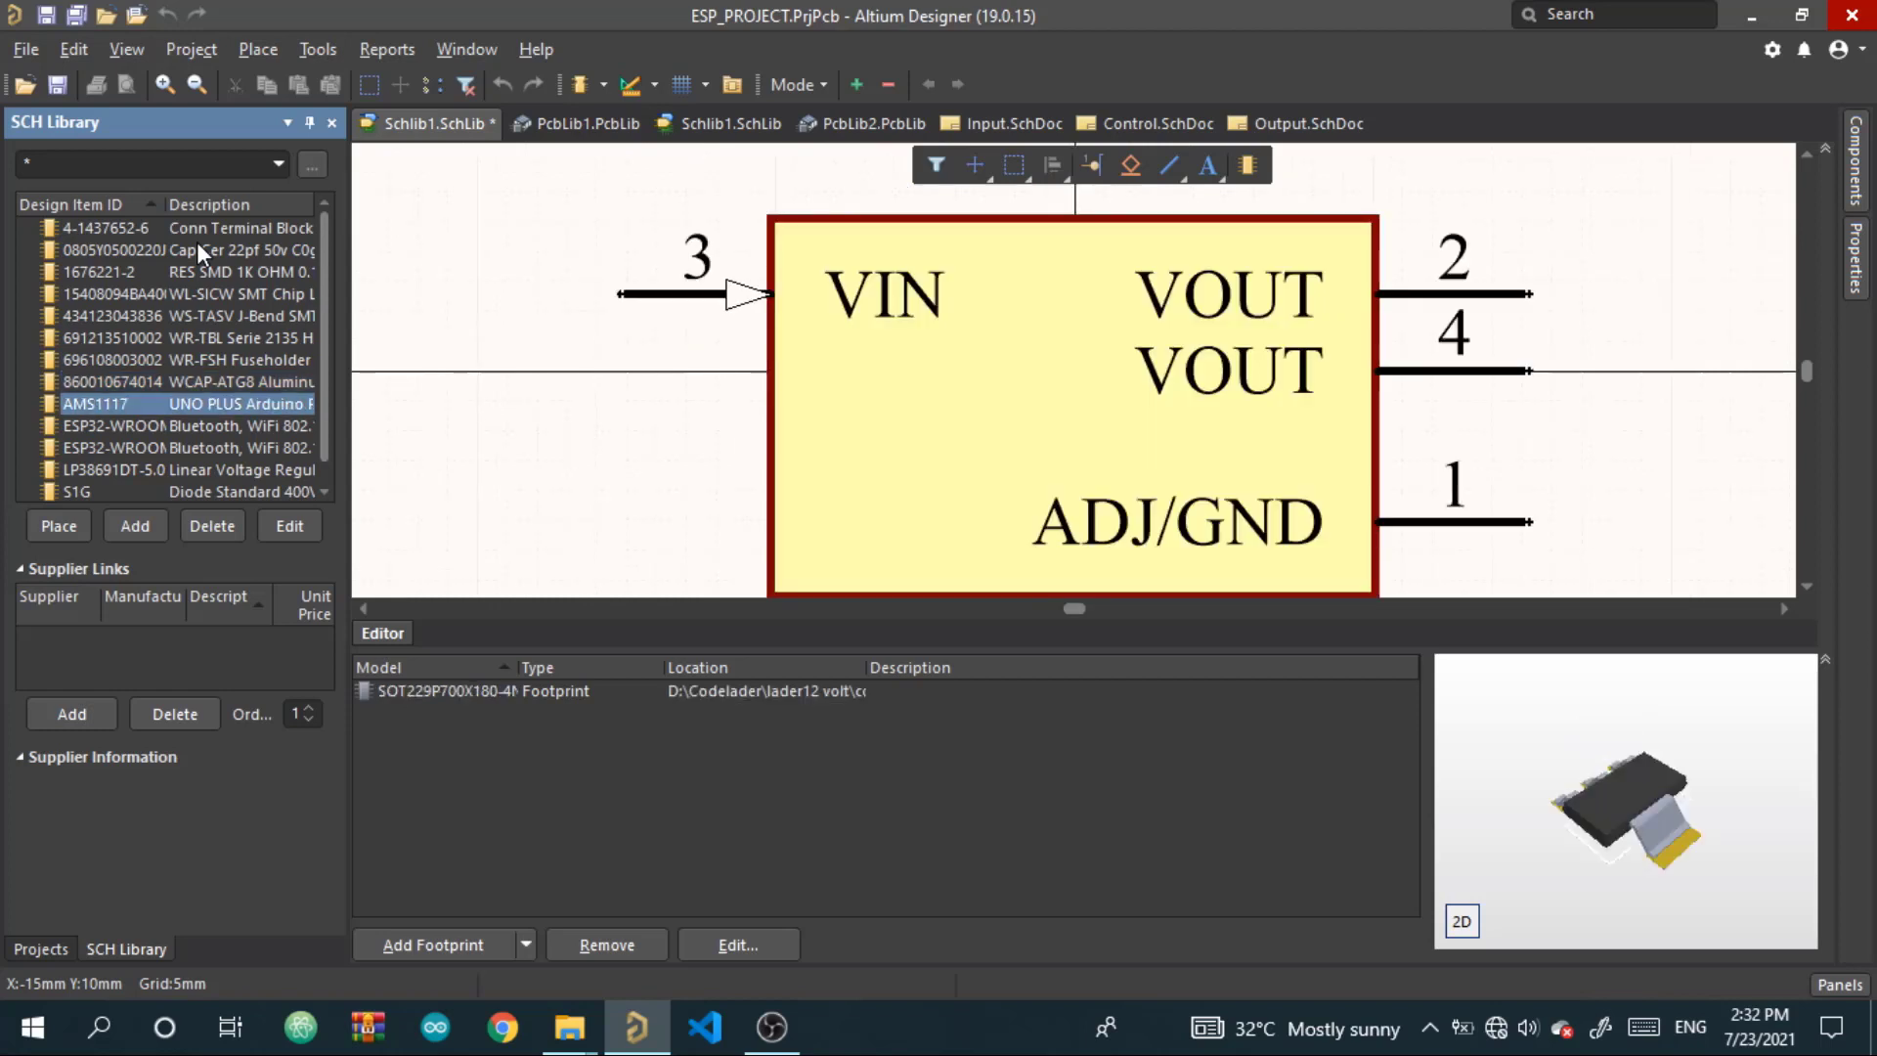
Delete the duplicate ESP32-WROOM-32D component from Schlib1.SchLib
key("Down")
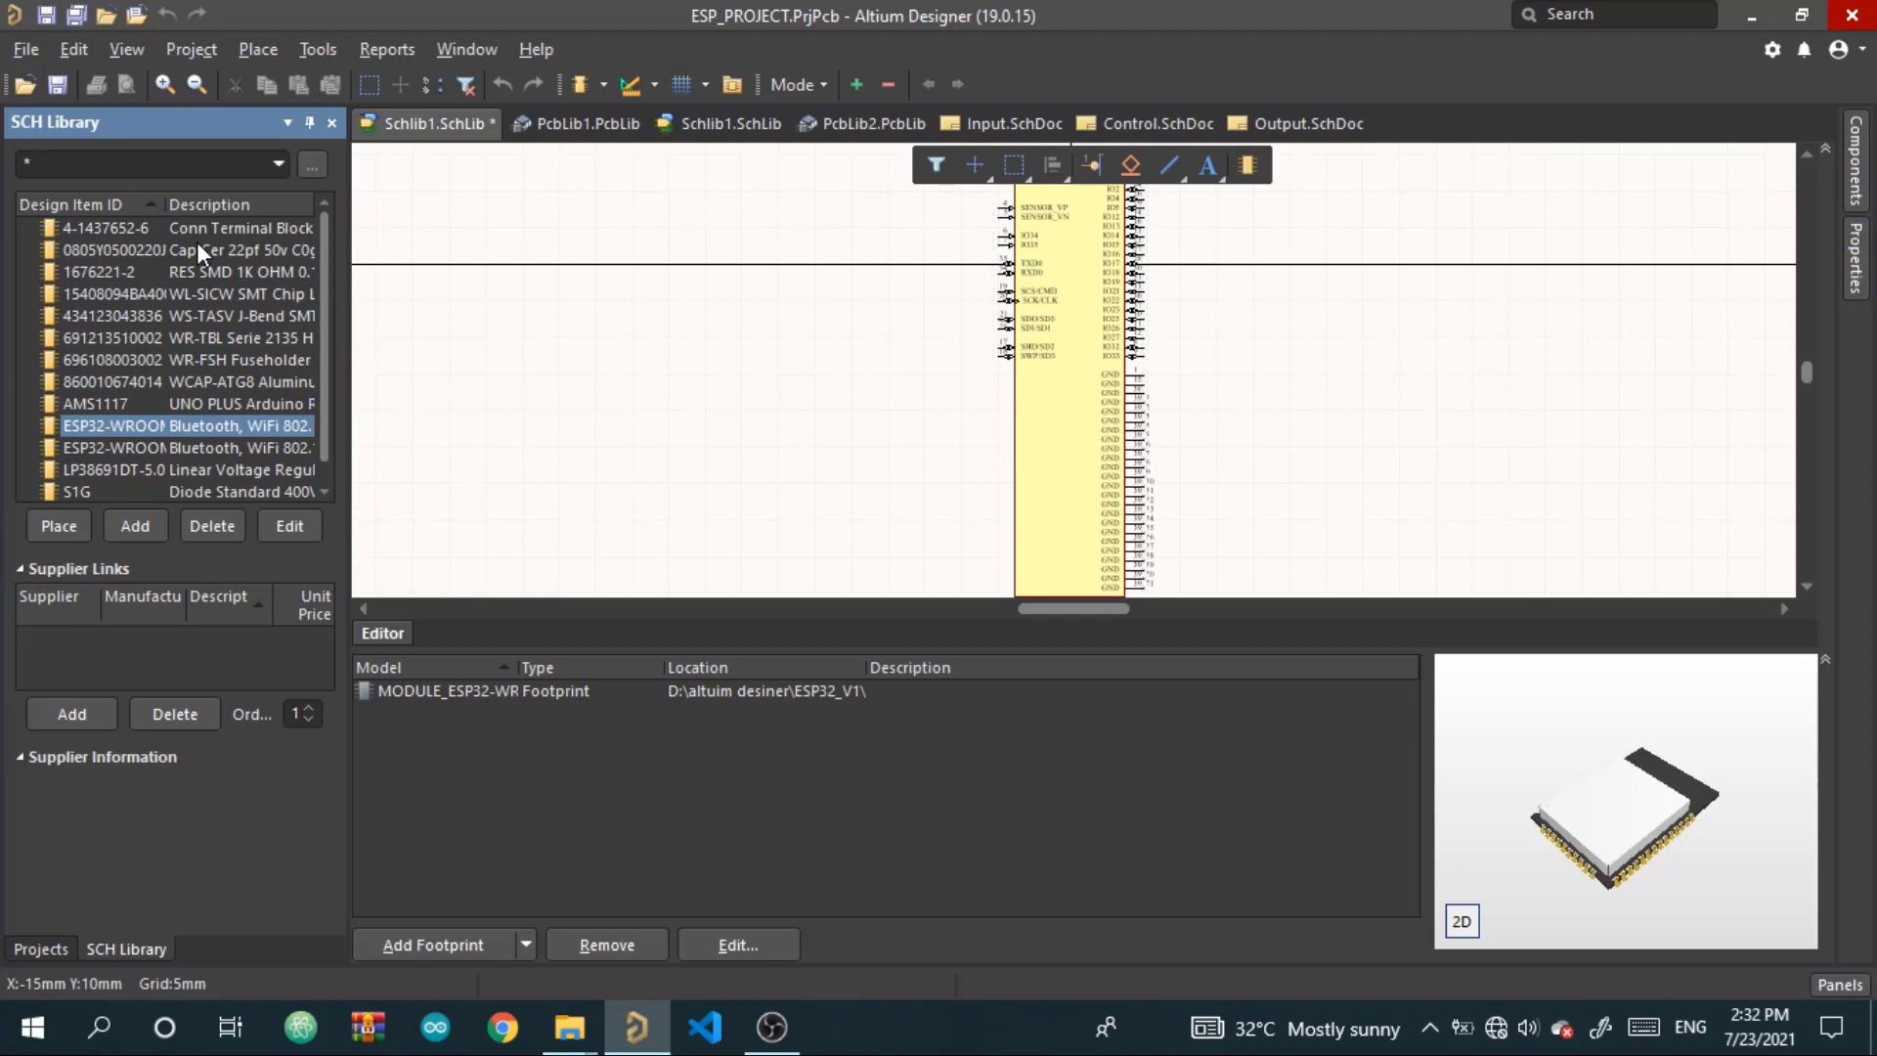
left_click(211, 525)
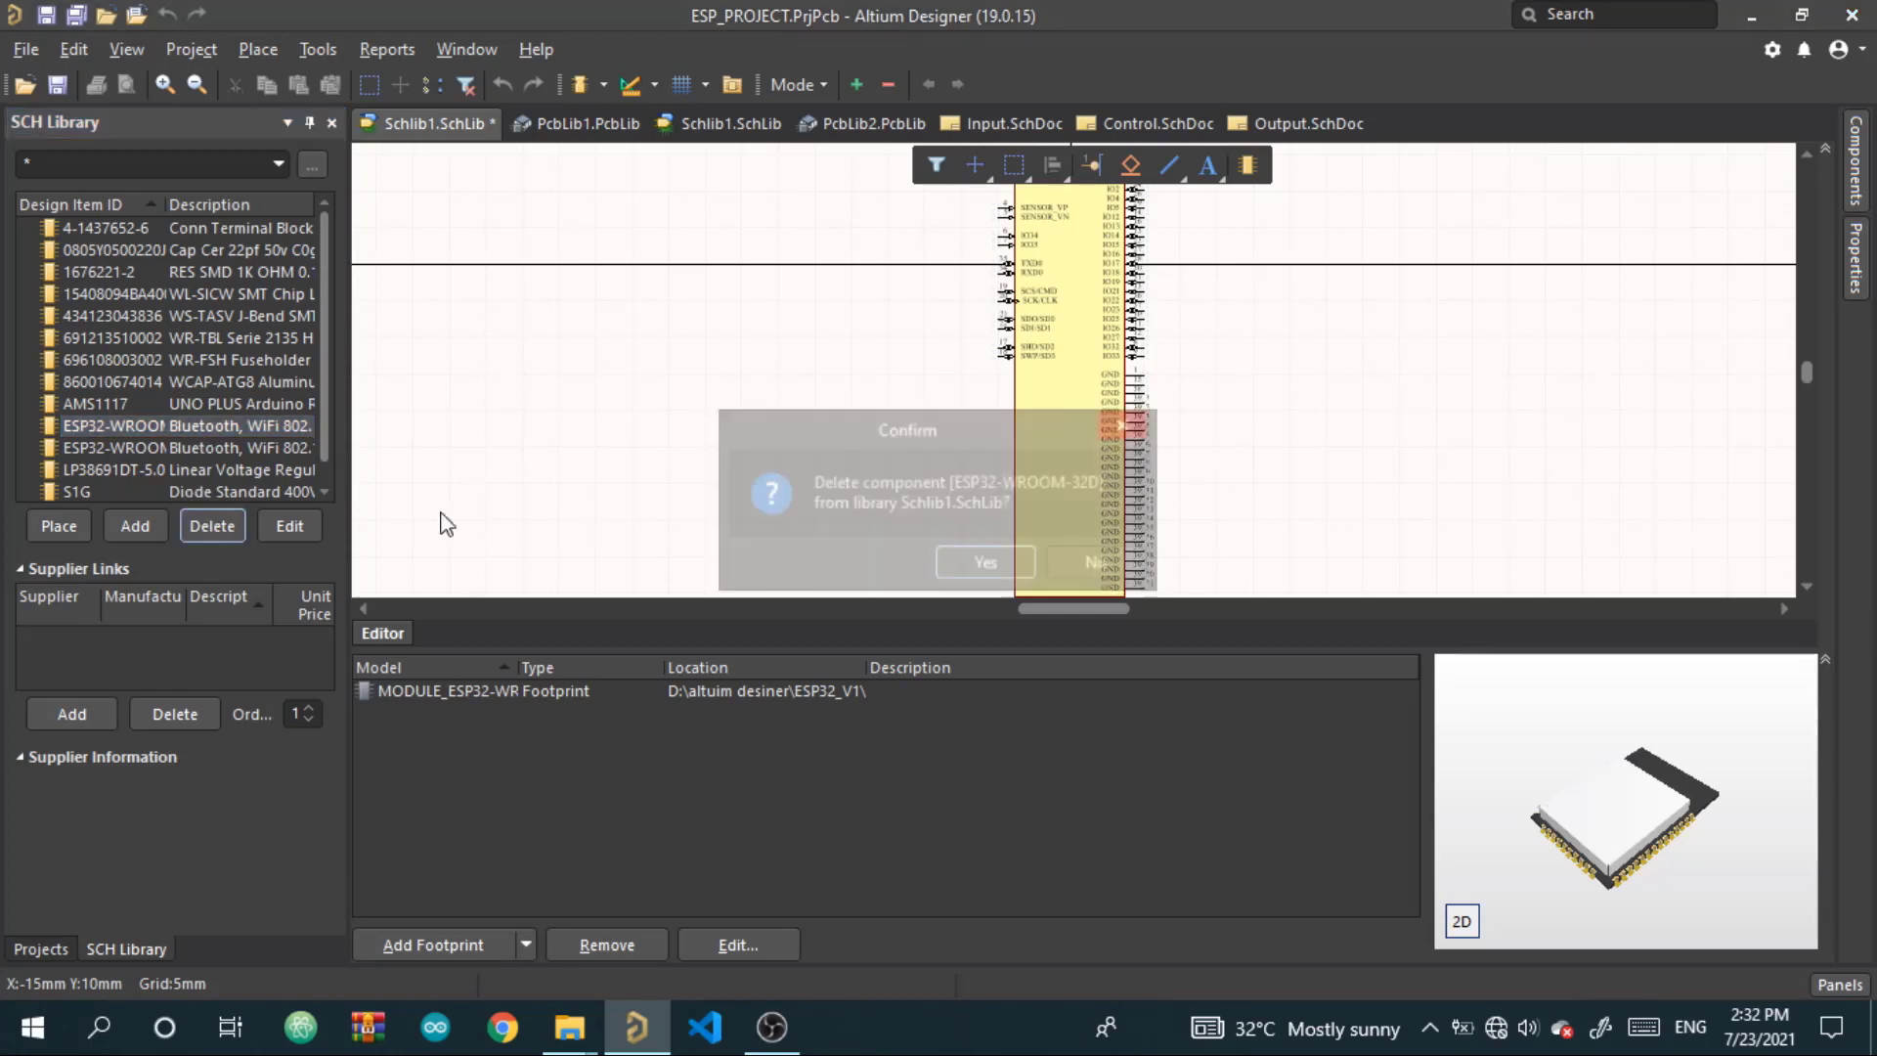
left_click(989, 569)
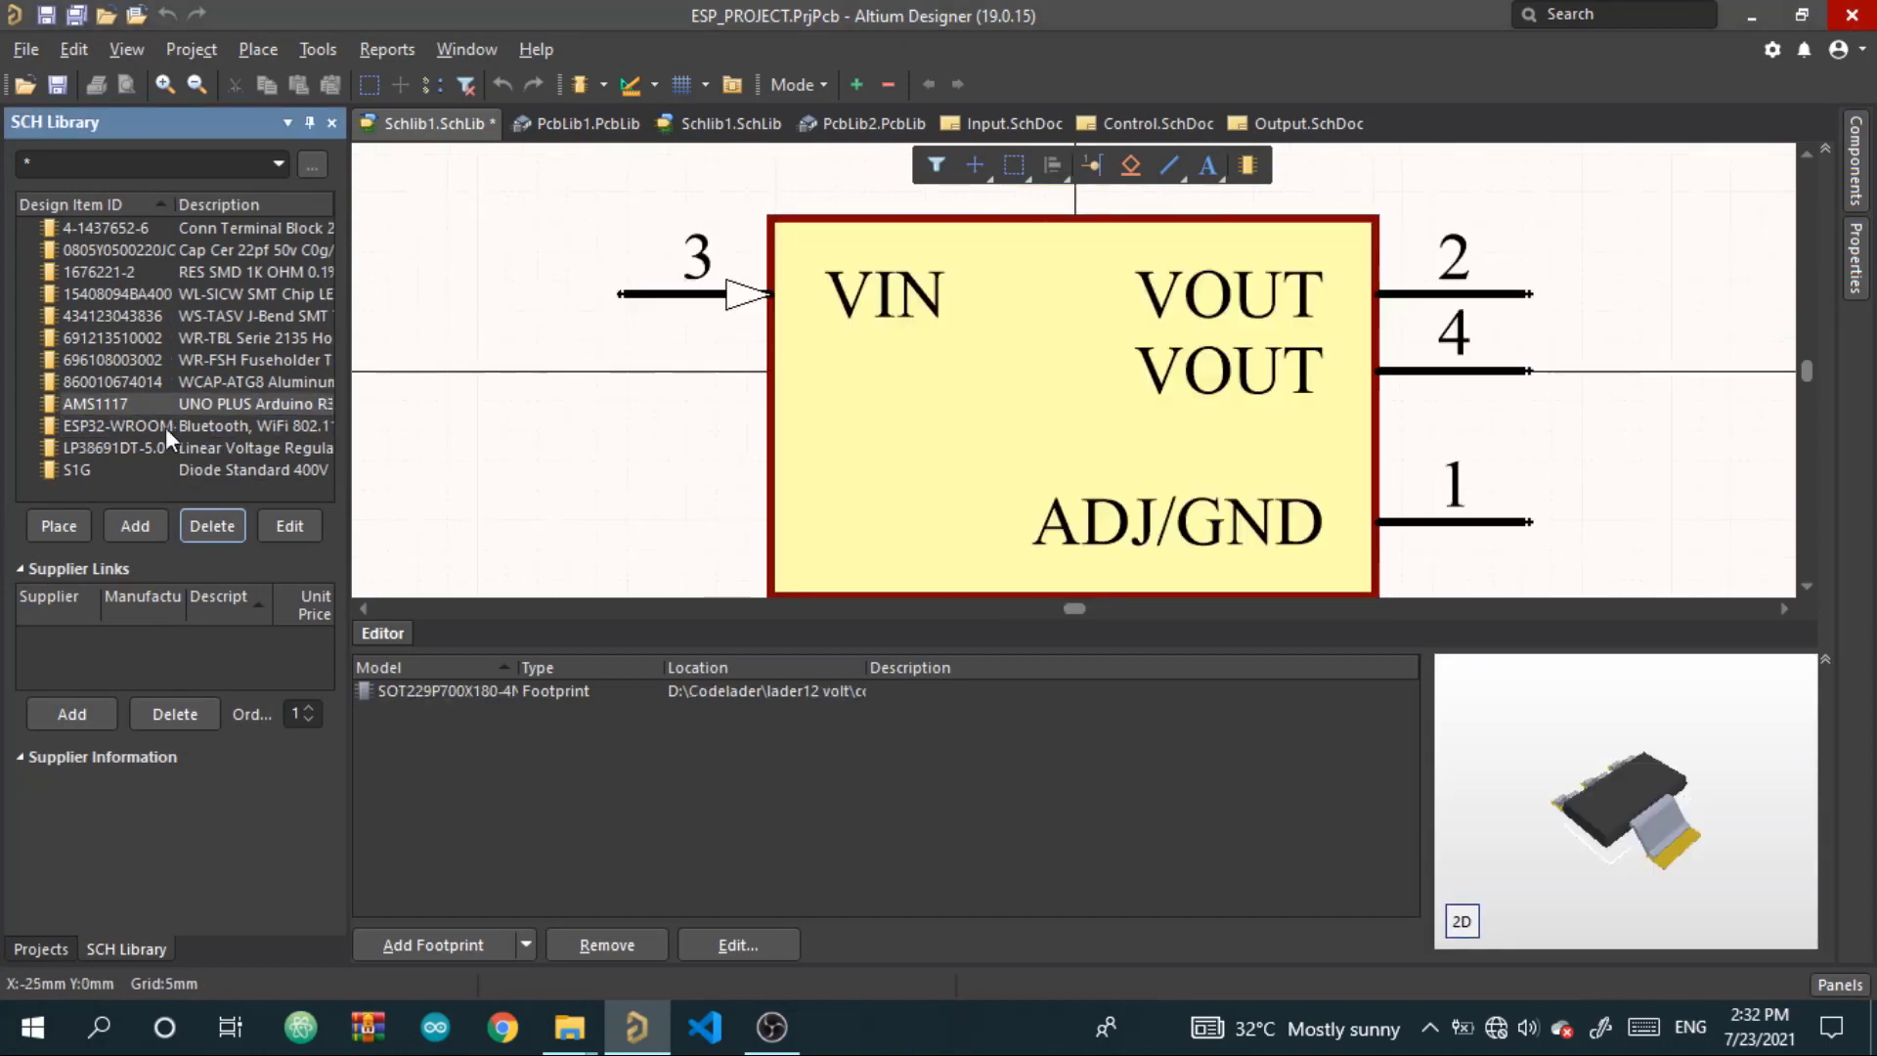
left_click(219, 384)
key("Down")
key("Down")
key("Down")
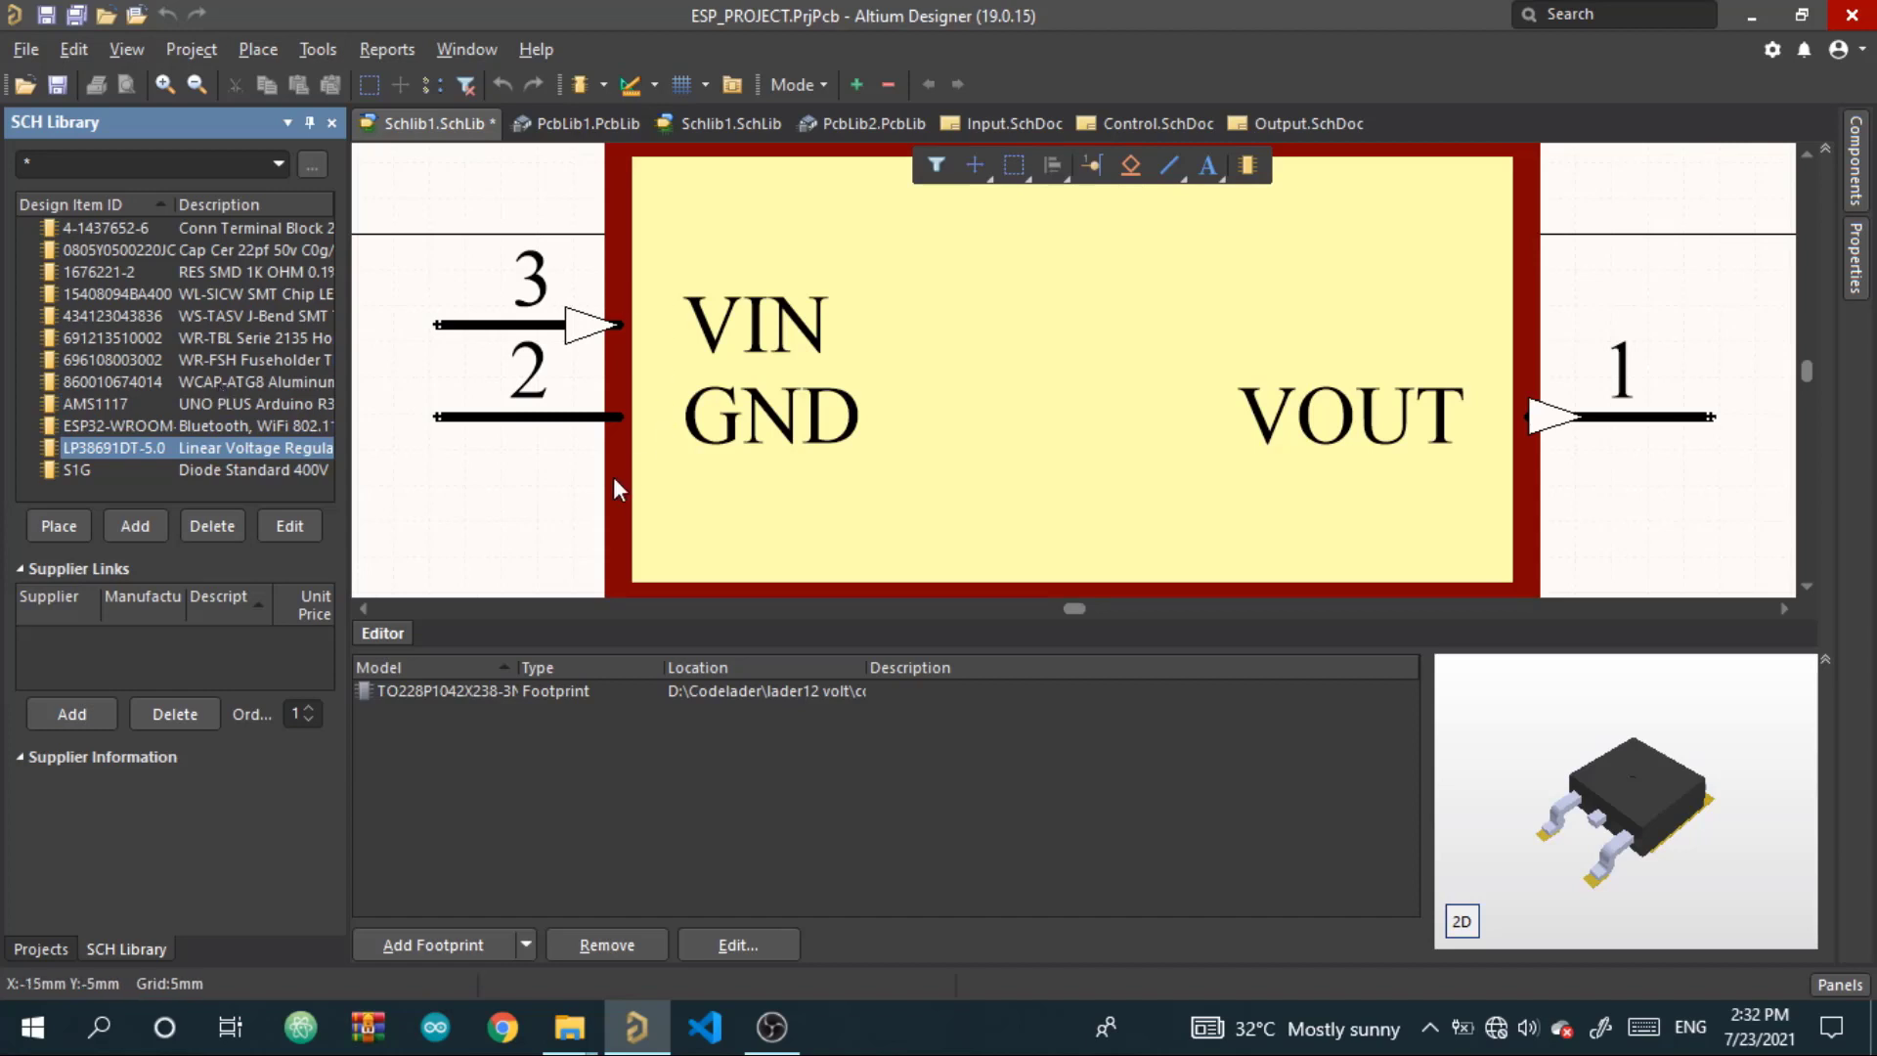
key("Down")
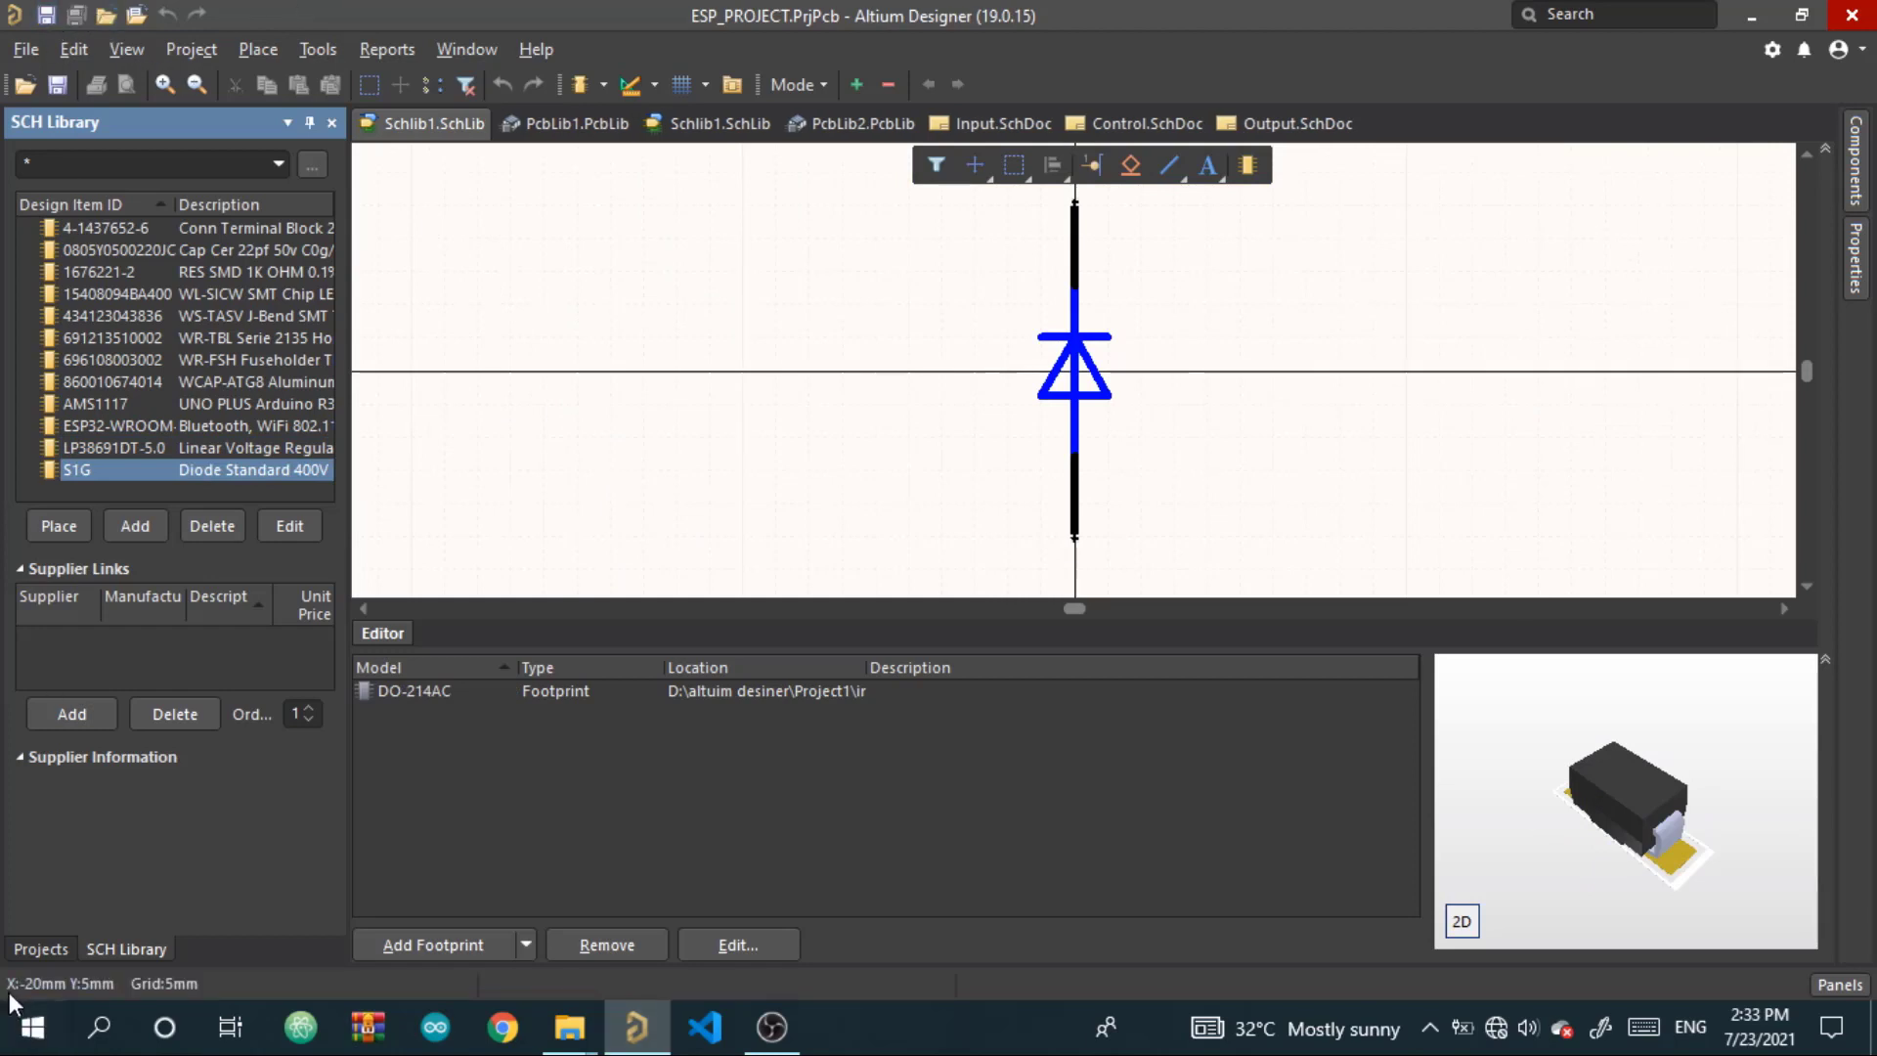
Delete the duplicate ESP32 module footprint from PcbLib1.PcbLib in ESP_PROJECT and save that library
left_click(41, 949)
double_click(199, 525)
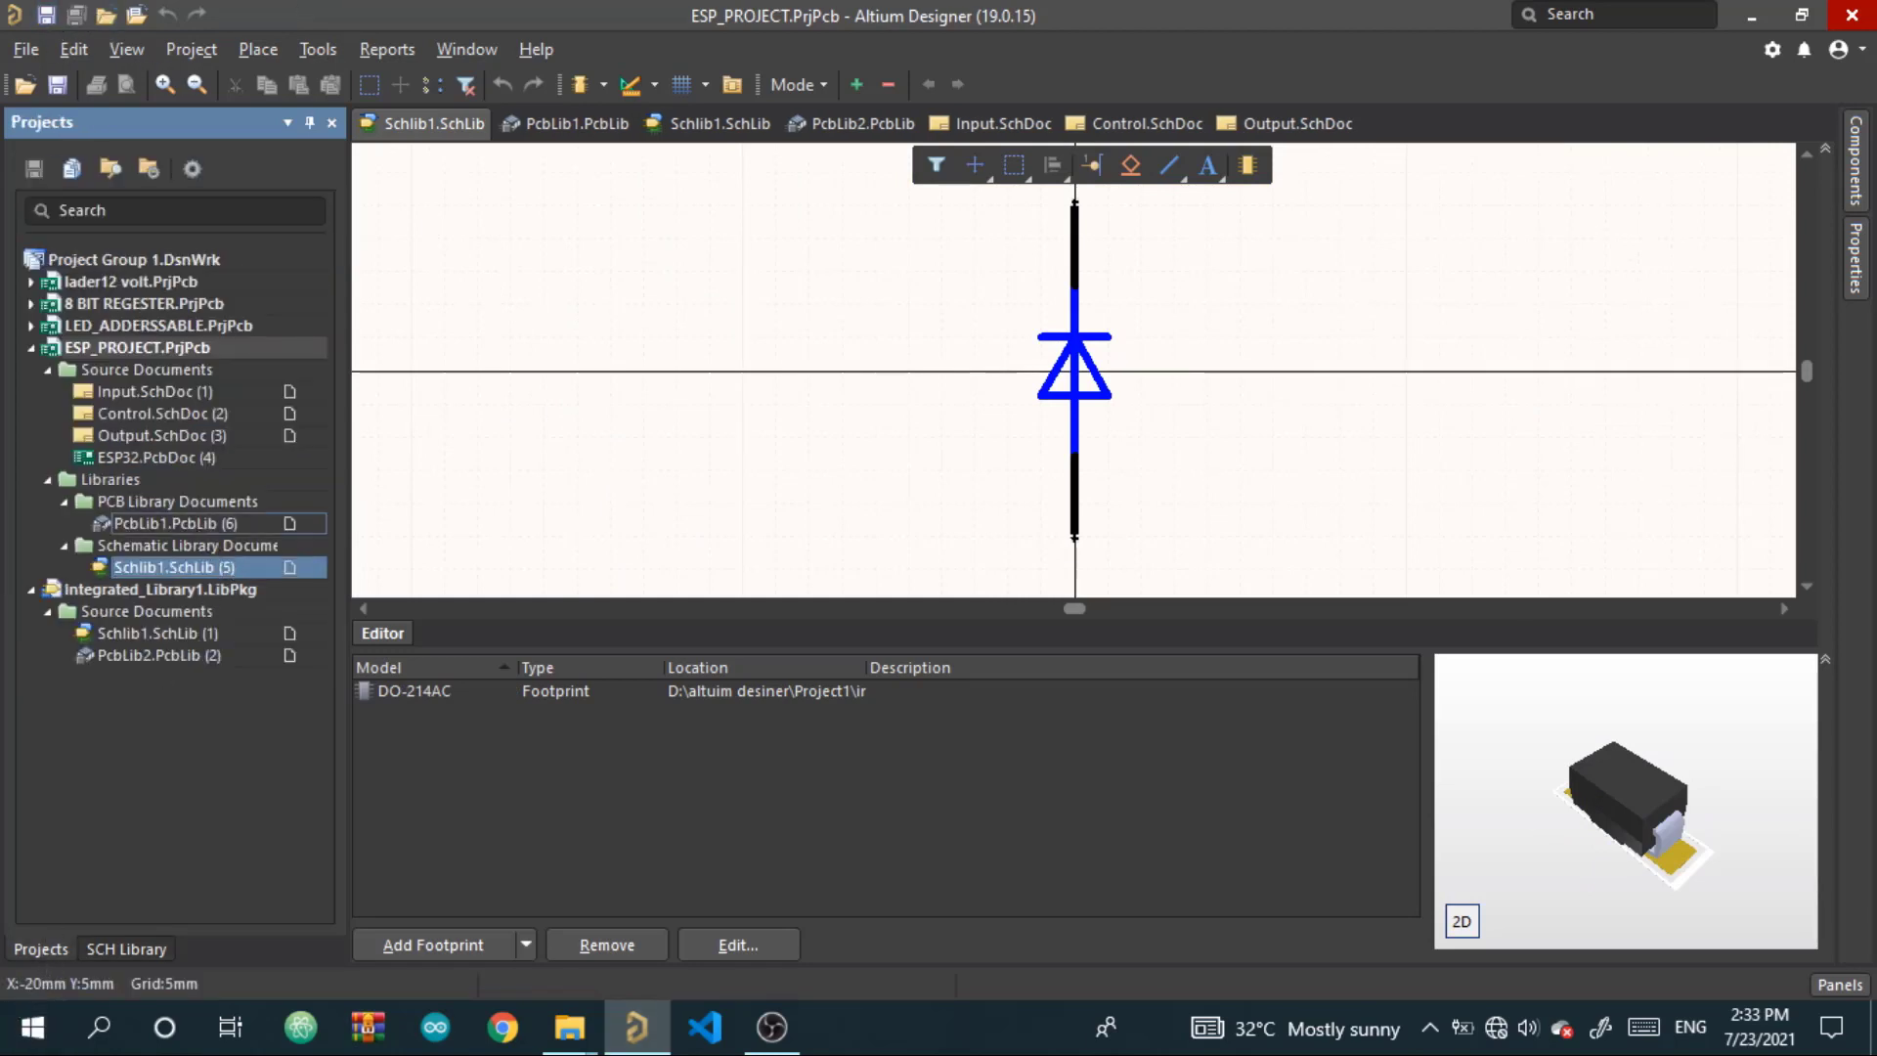
left_click(108, 948)
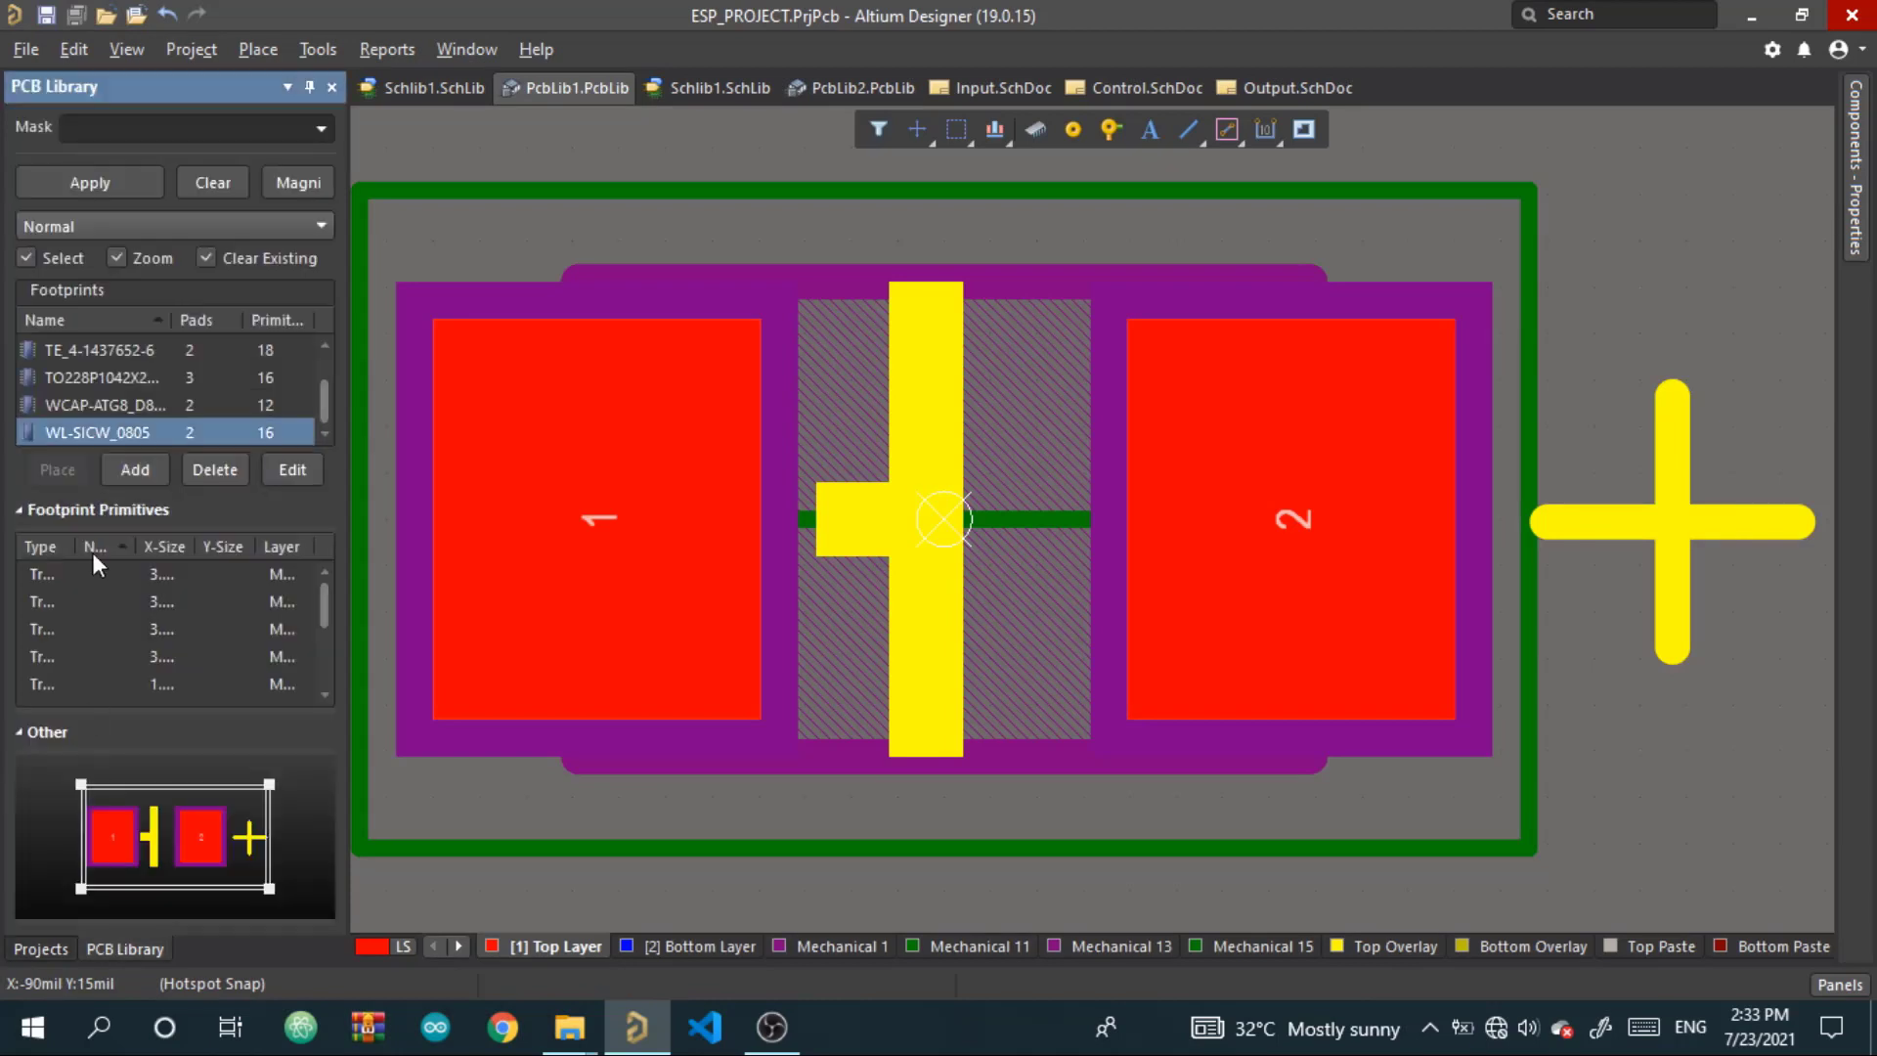
left_click(121, 381)
scroll(121, 381, "up", 5)
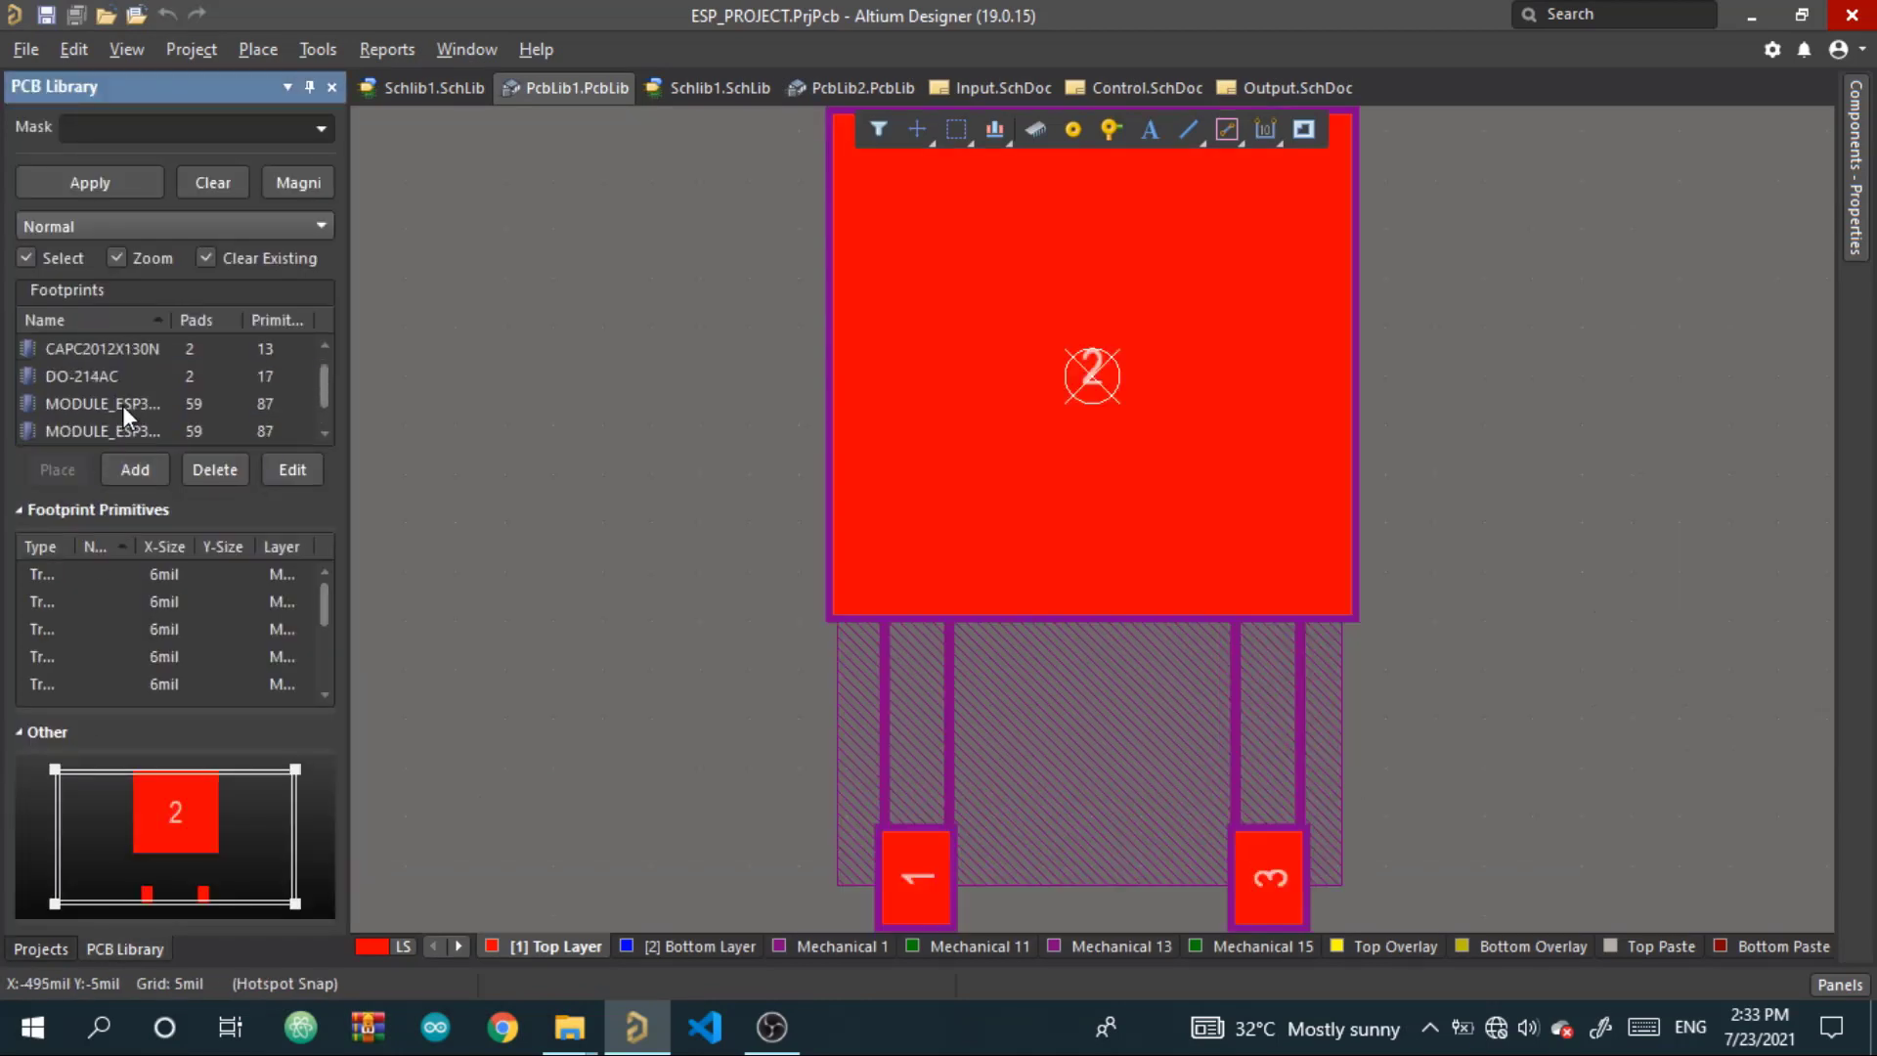
left_click(121, 405)
left_click(212, 471)
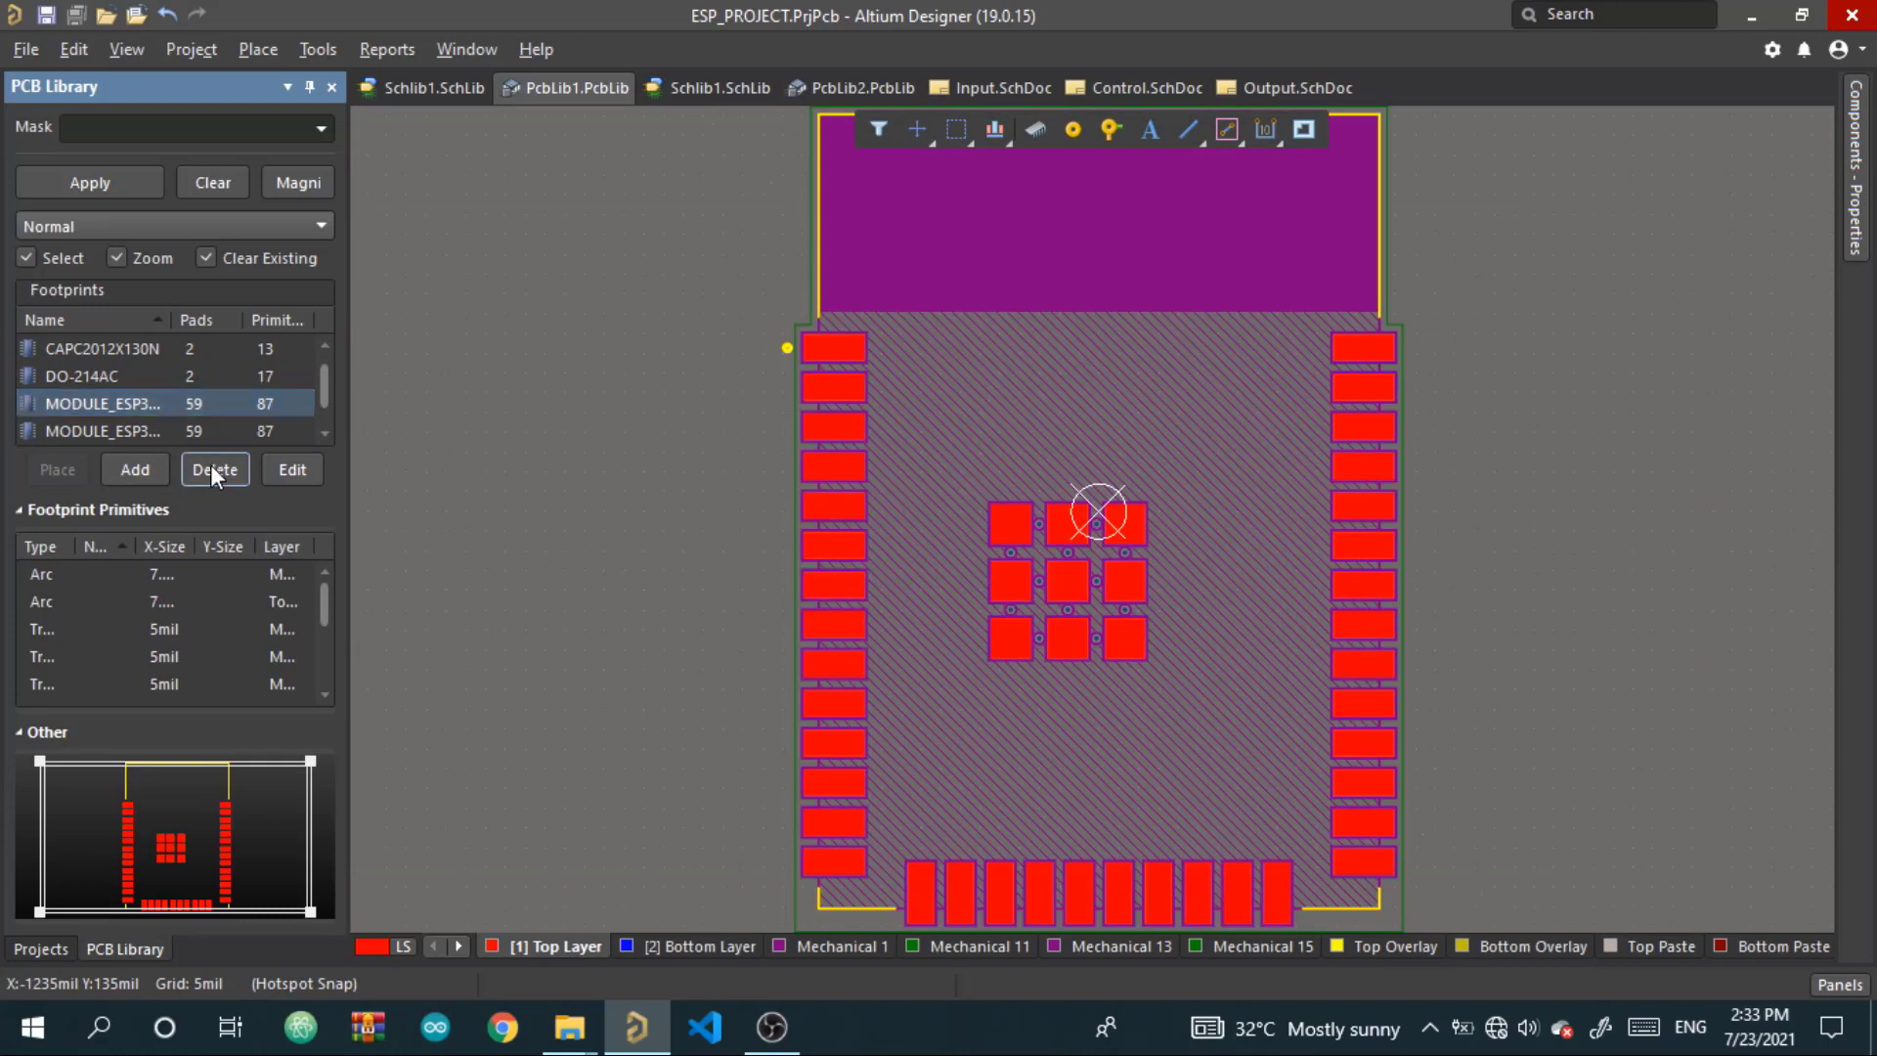
left_click(1023, 560)
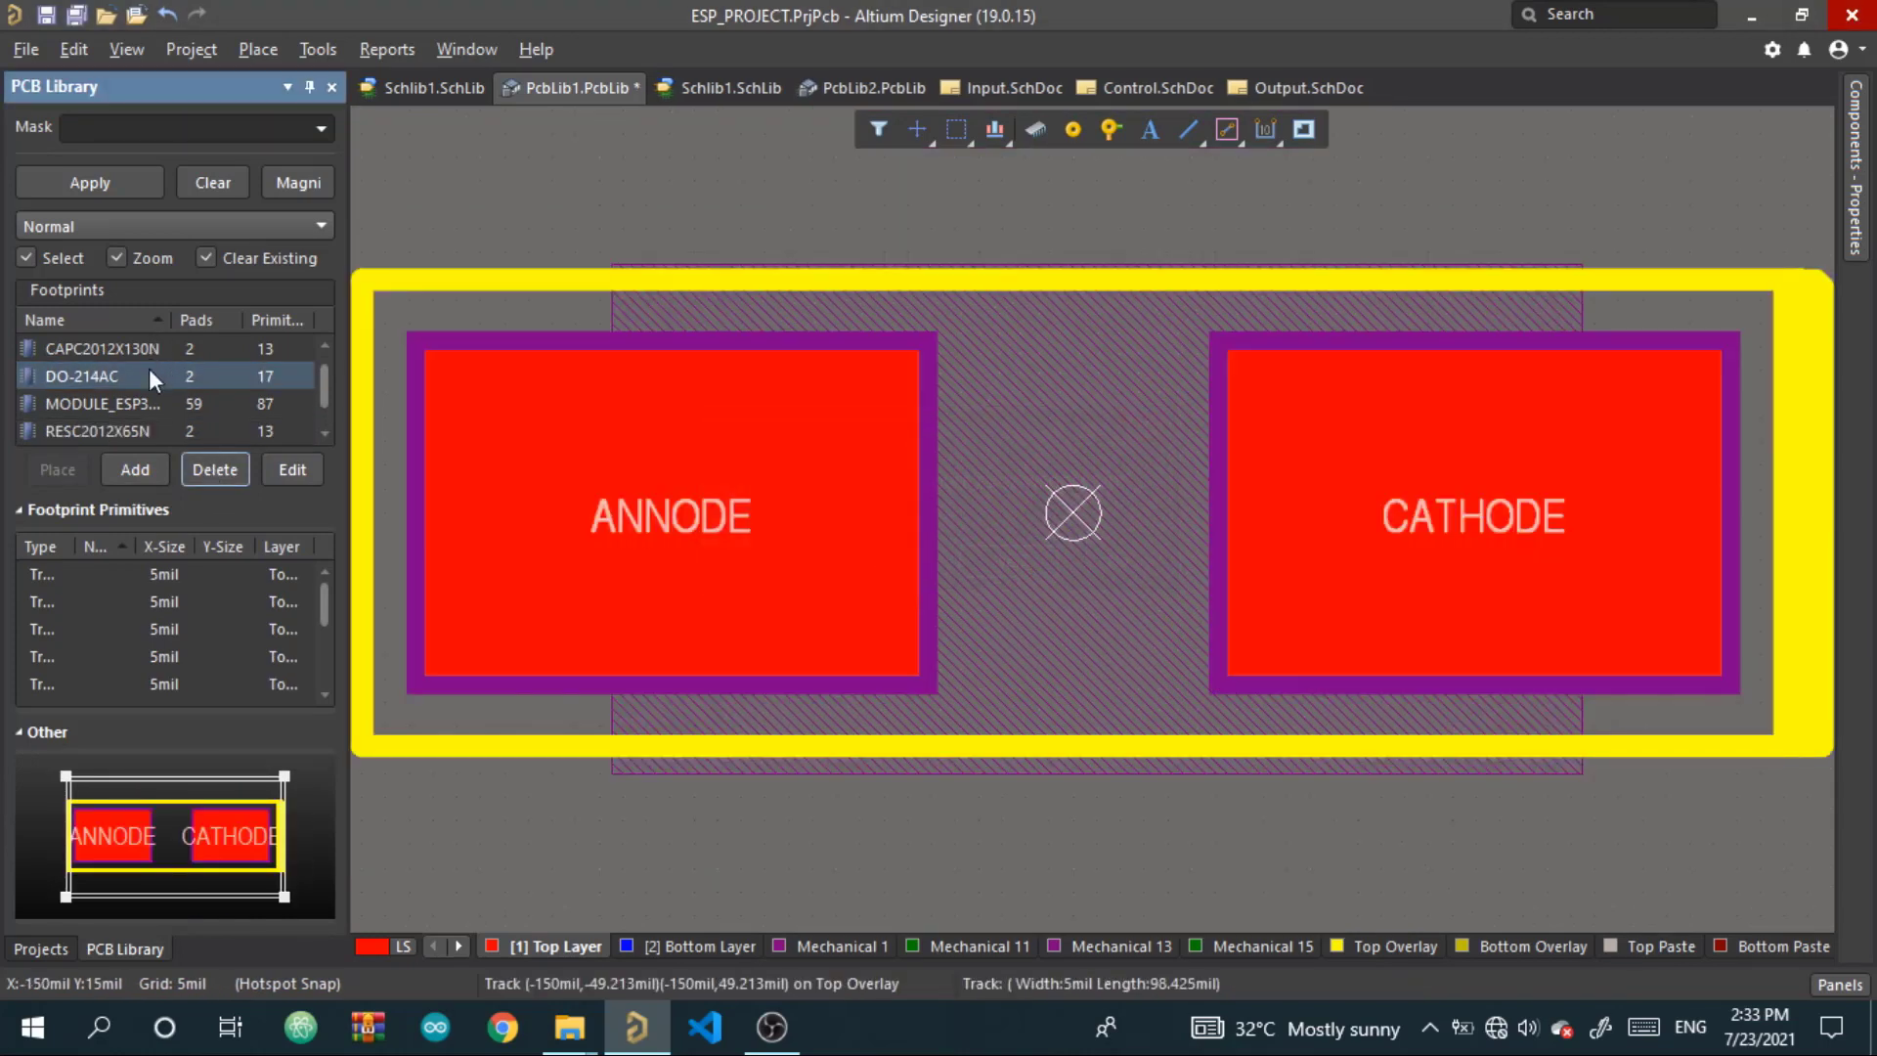
left_click(49, 15)
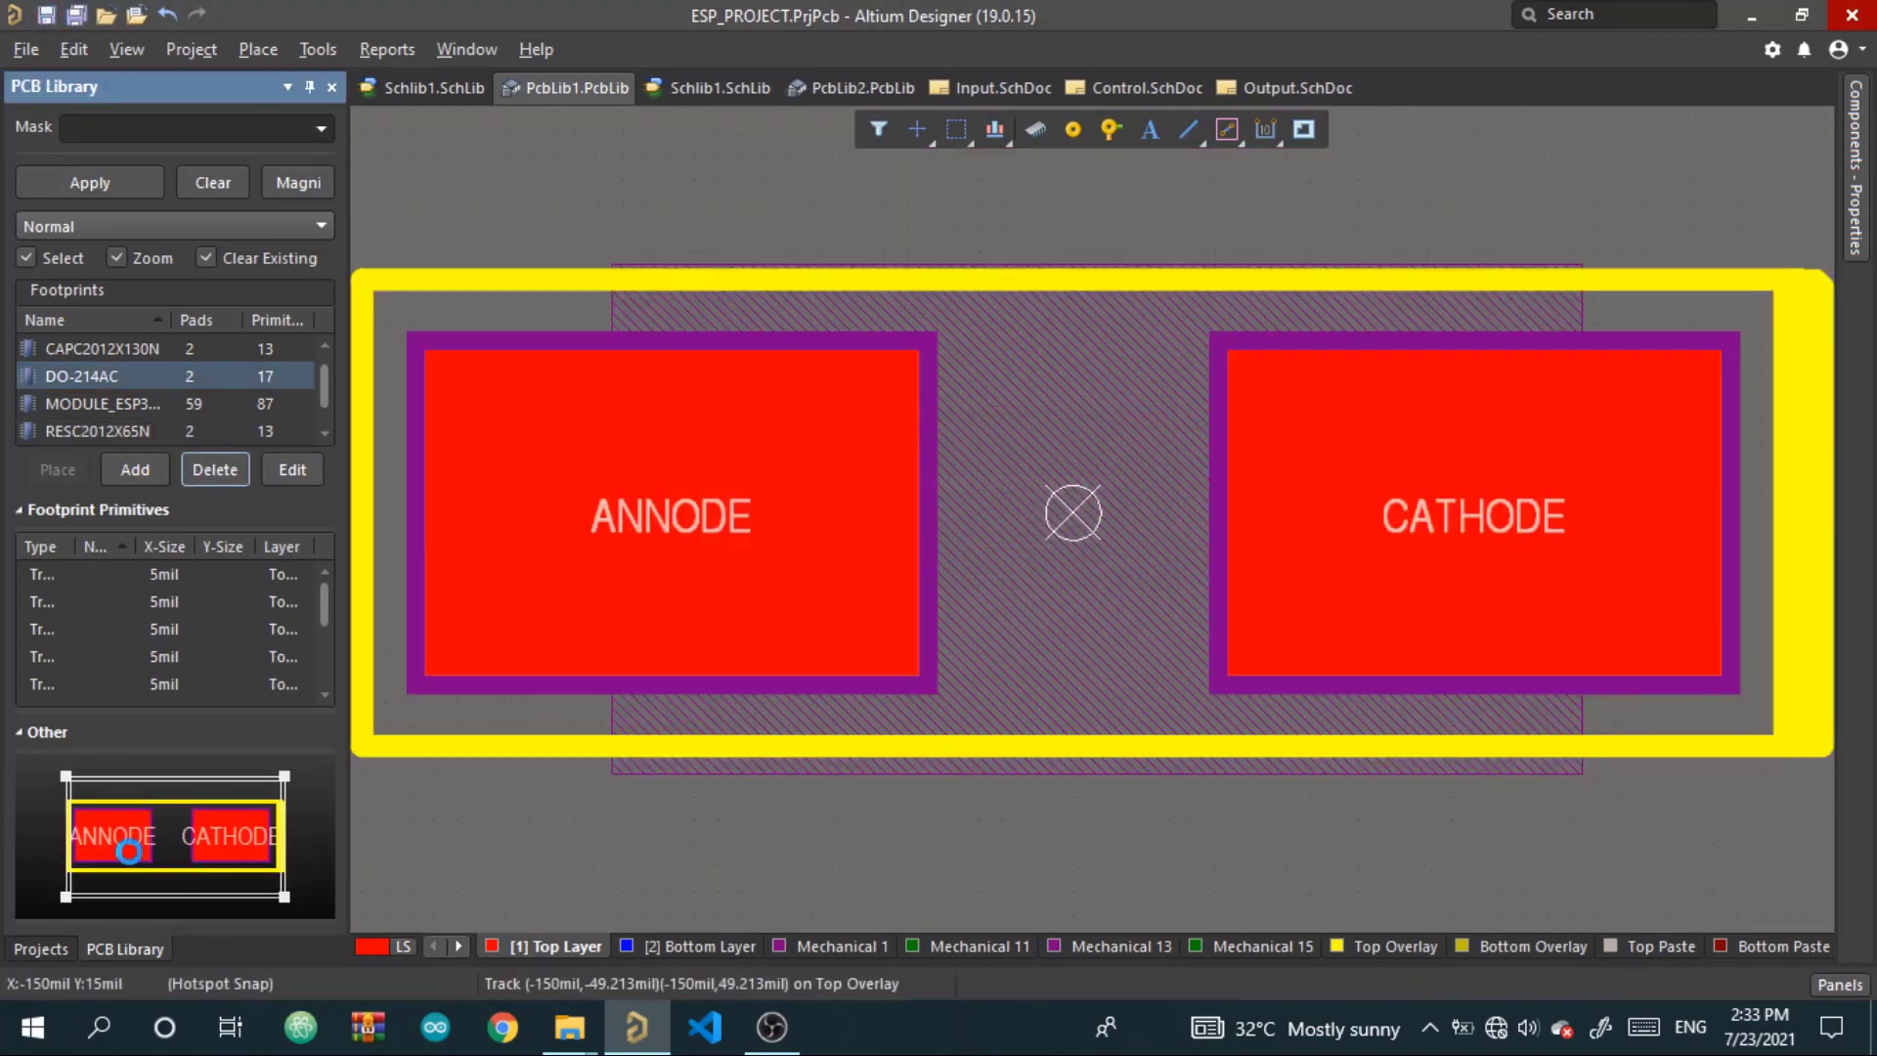
Return to Schlib1.SchLib in ESP_PROJECT and check the ESP32-WROOM component's symbol and footprint model
left_click(41, 948)
double_click(156, 531)
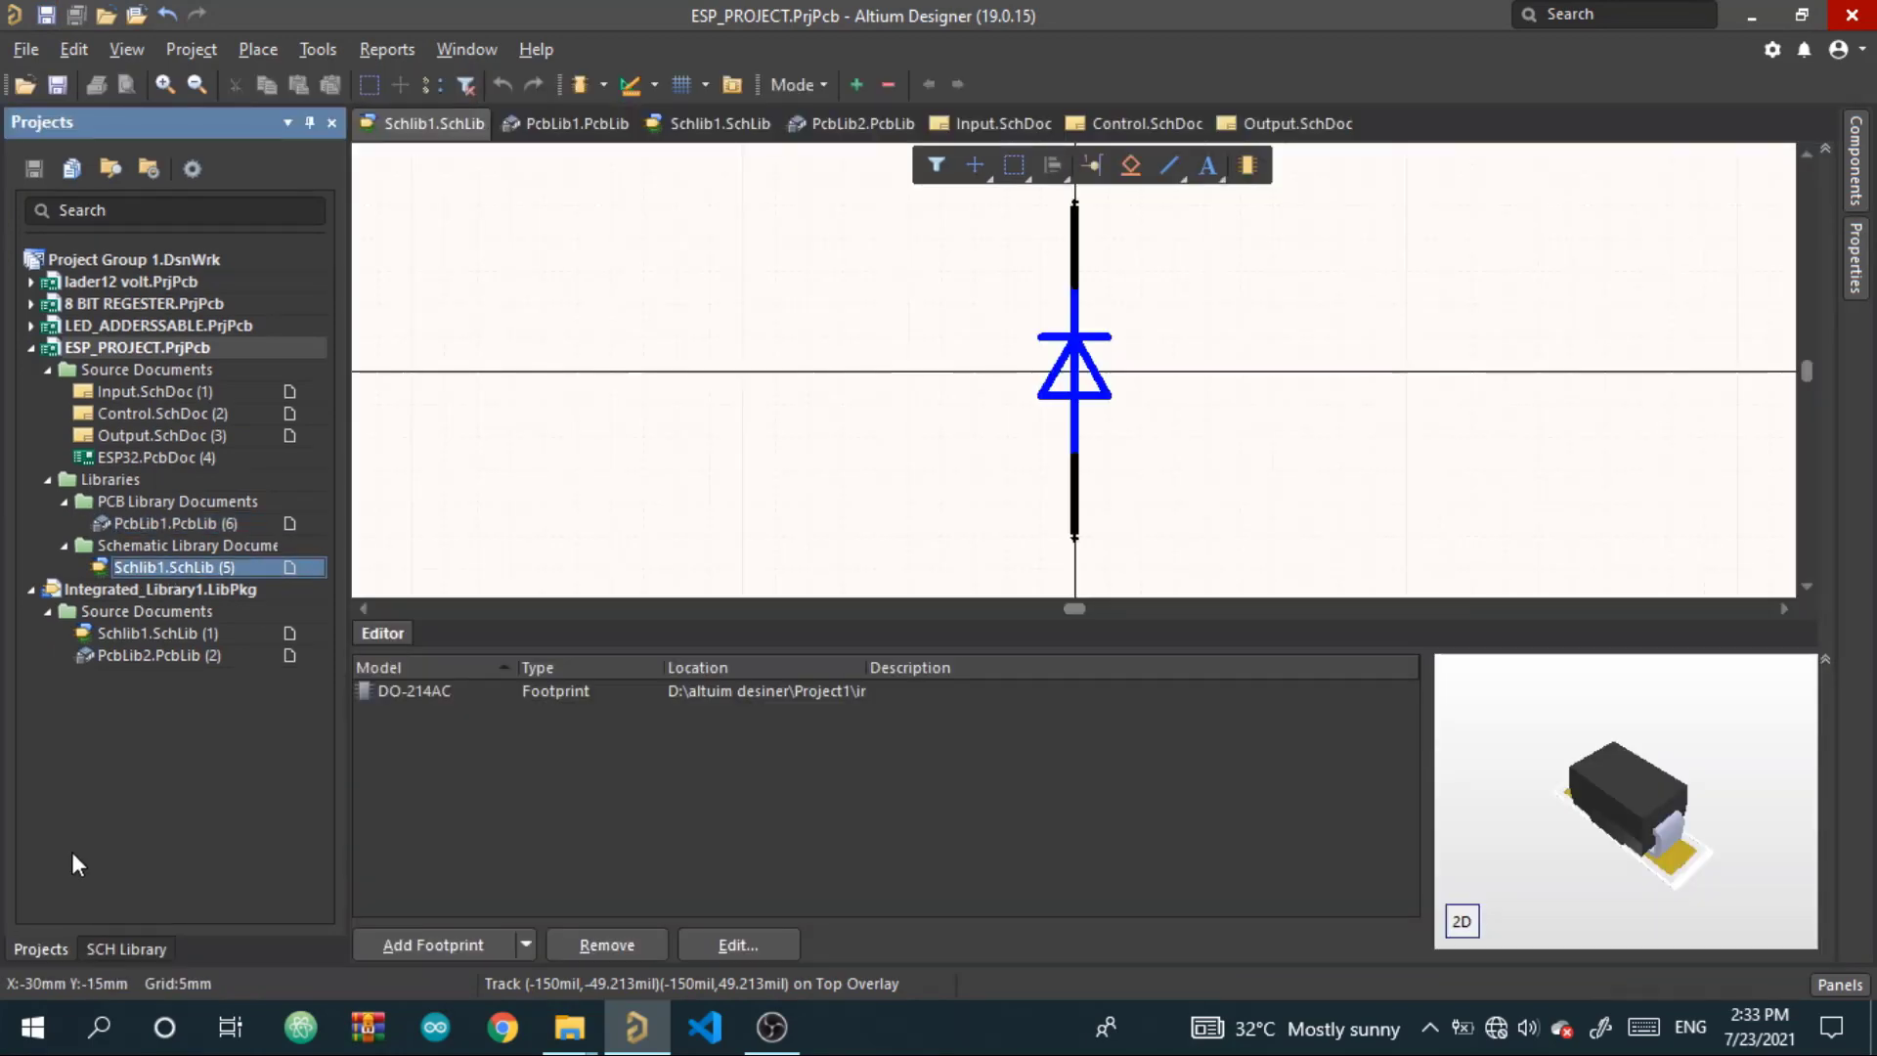
left_click(118, 947)
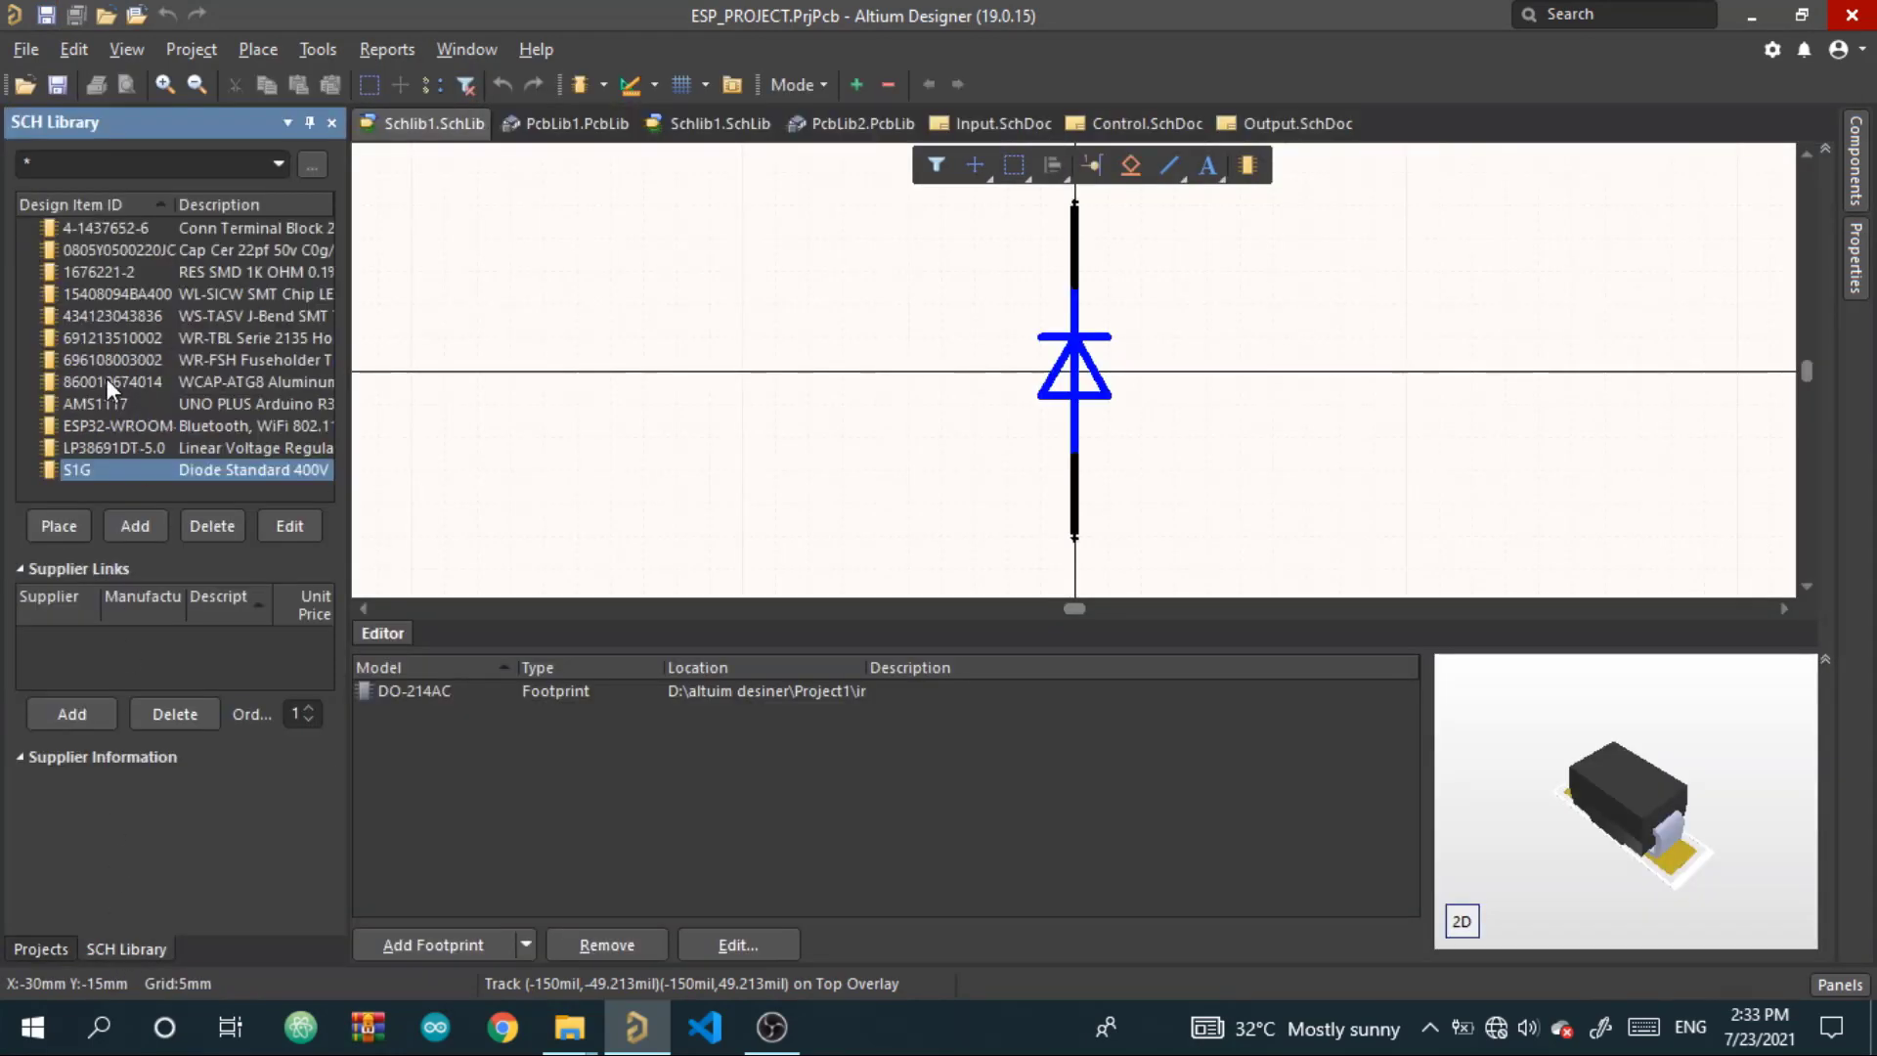
left_click(107, 430)
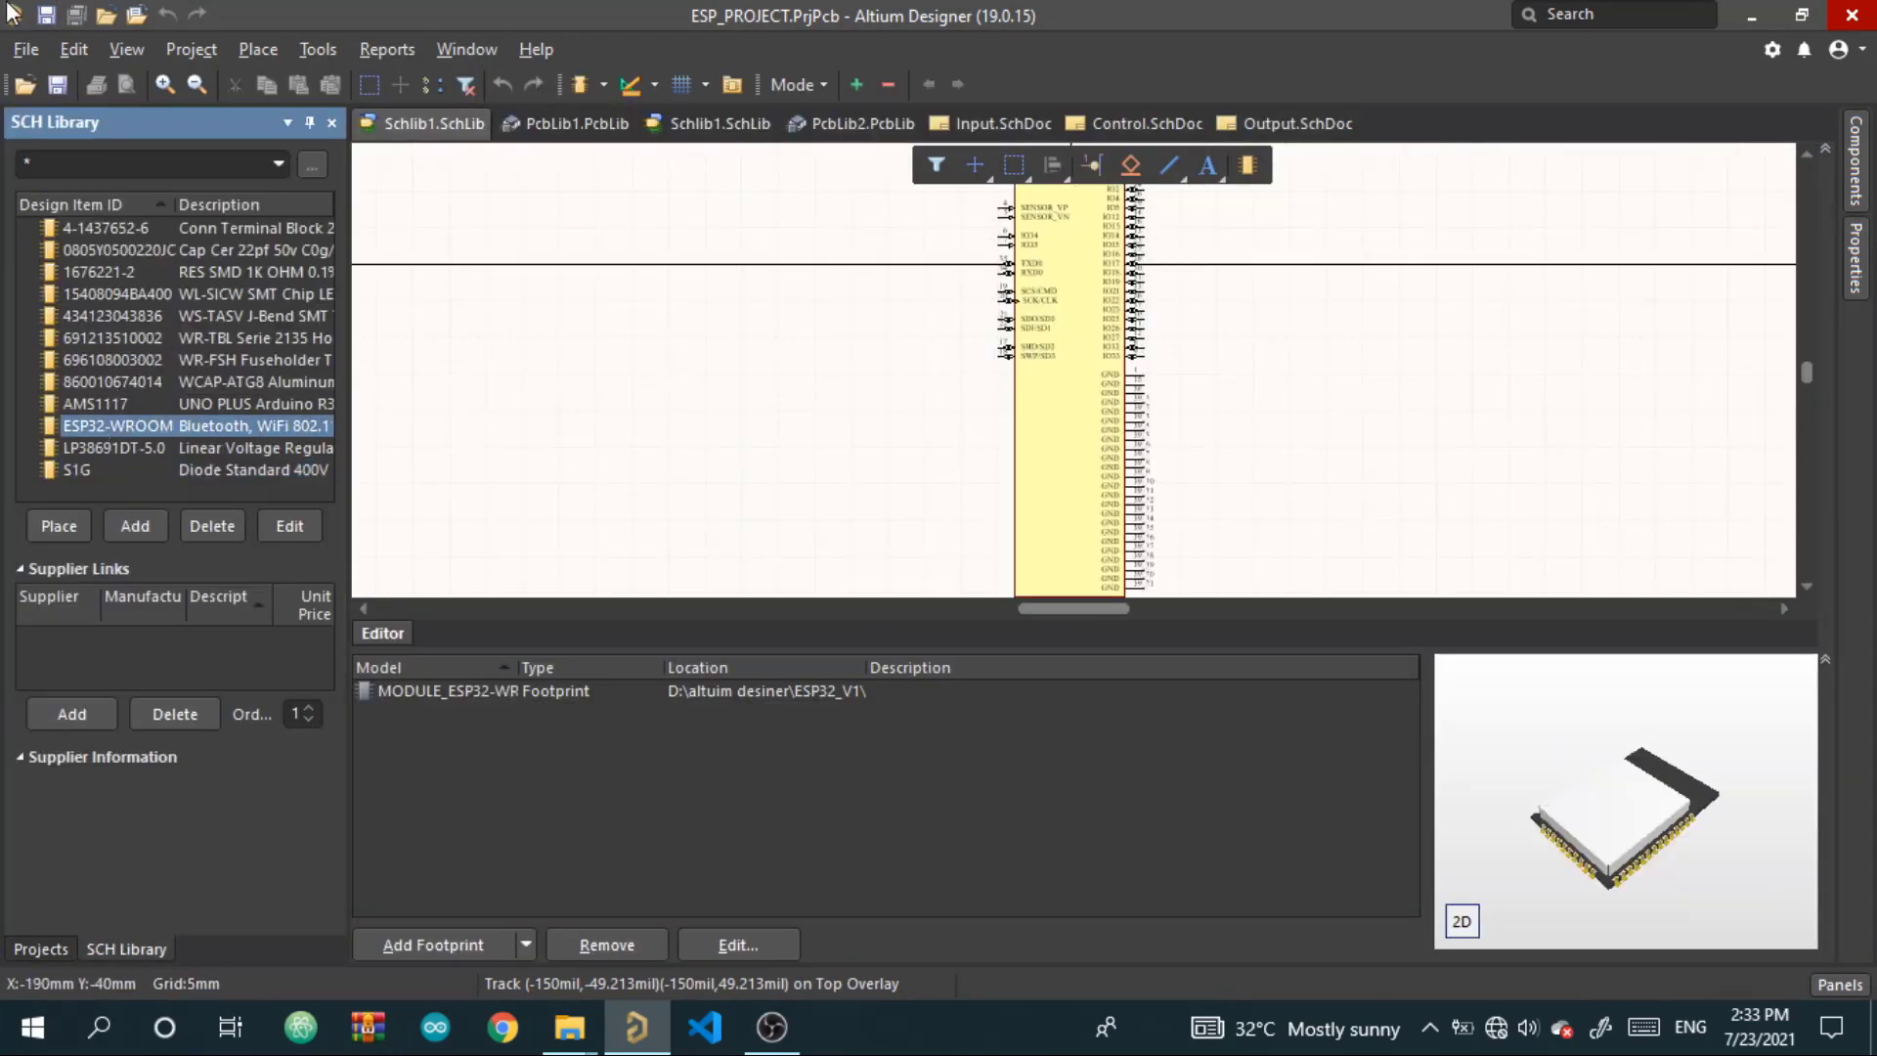
Close the Integrated_Library1.LibPkg project
left_click(40, 946)
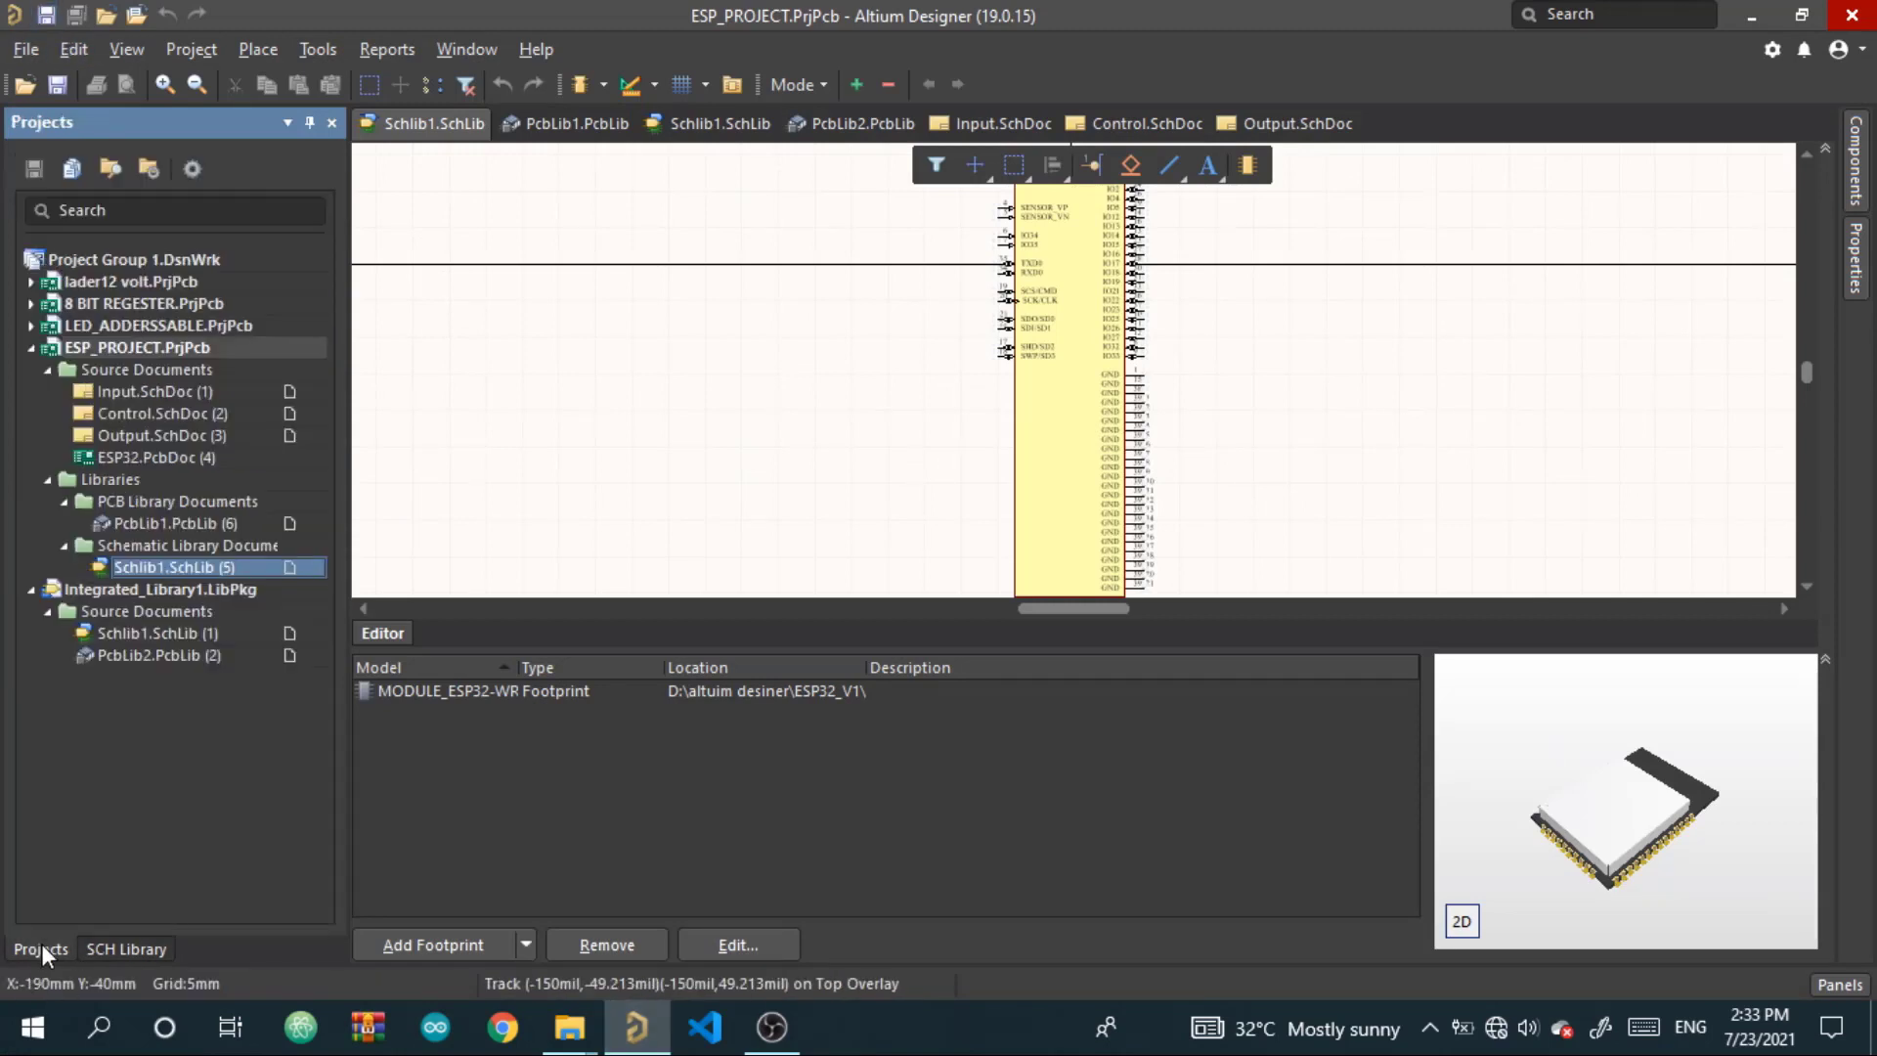
right_click(94, 592)
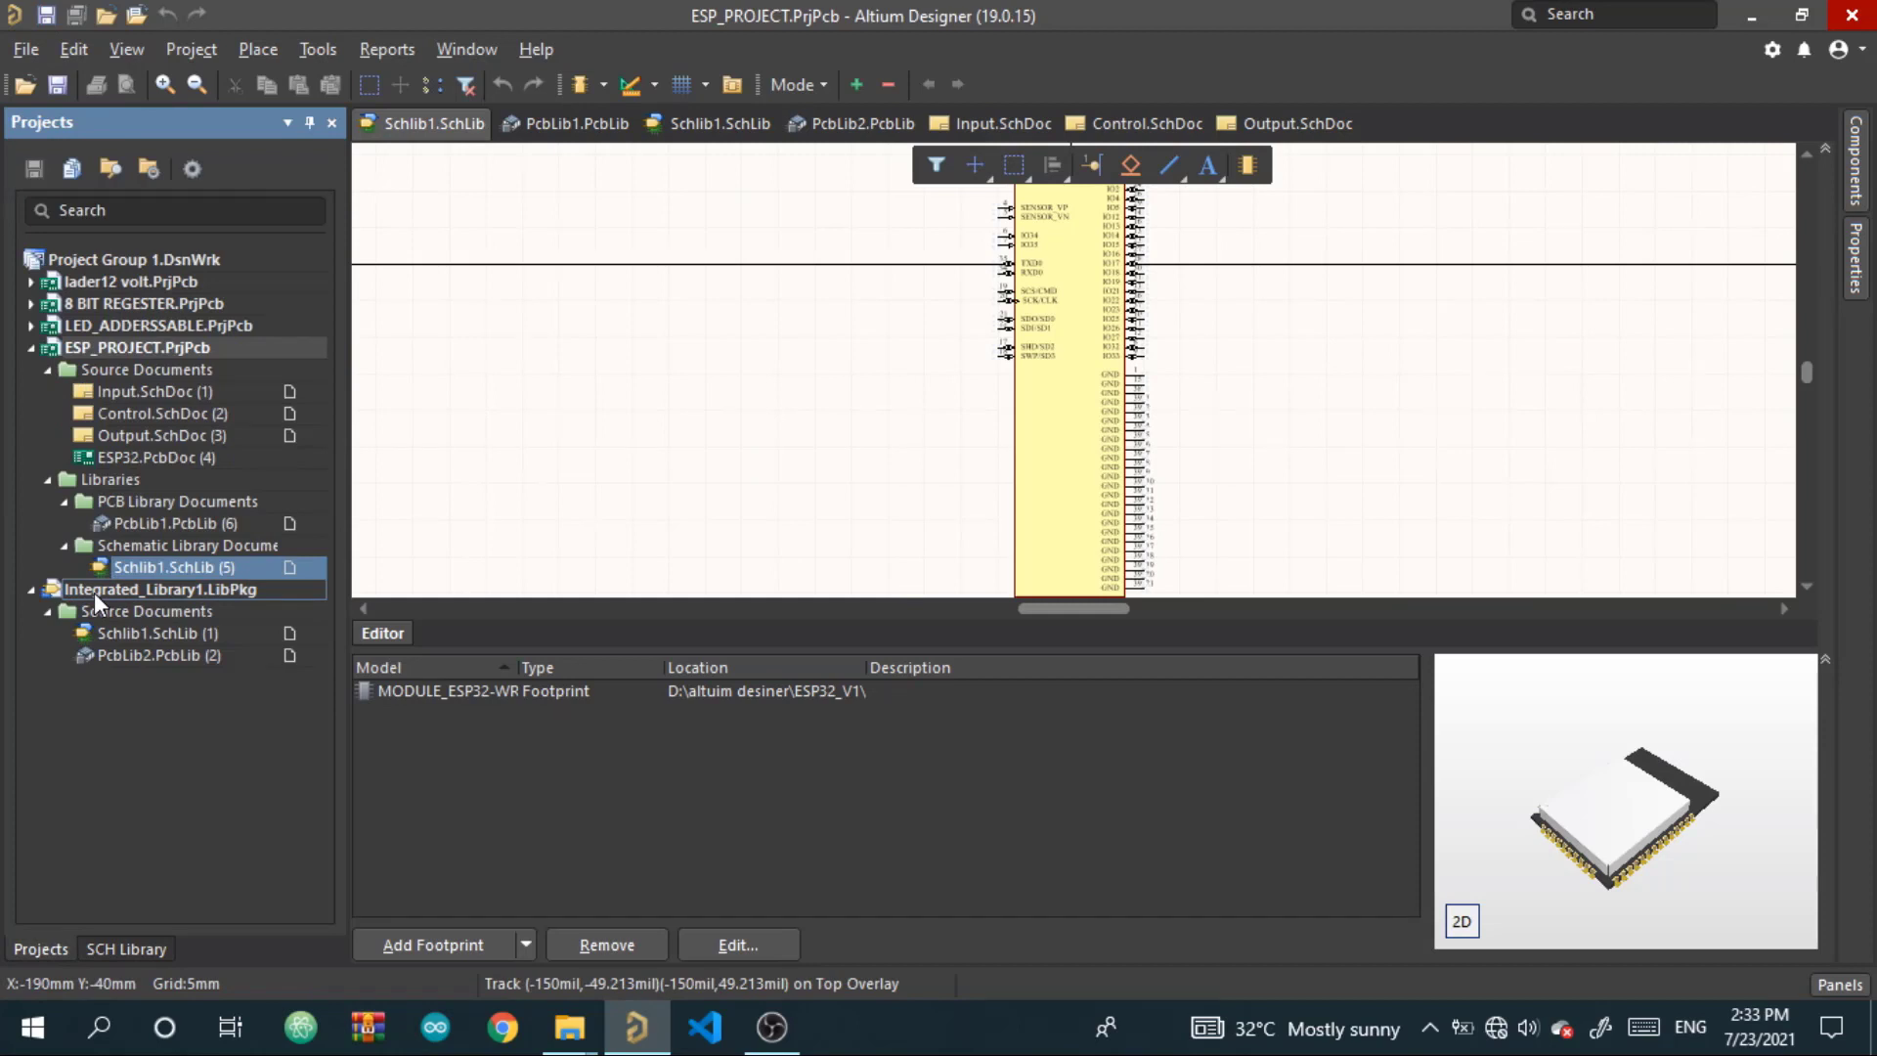
left_click(249, 311)
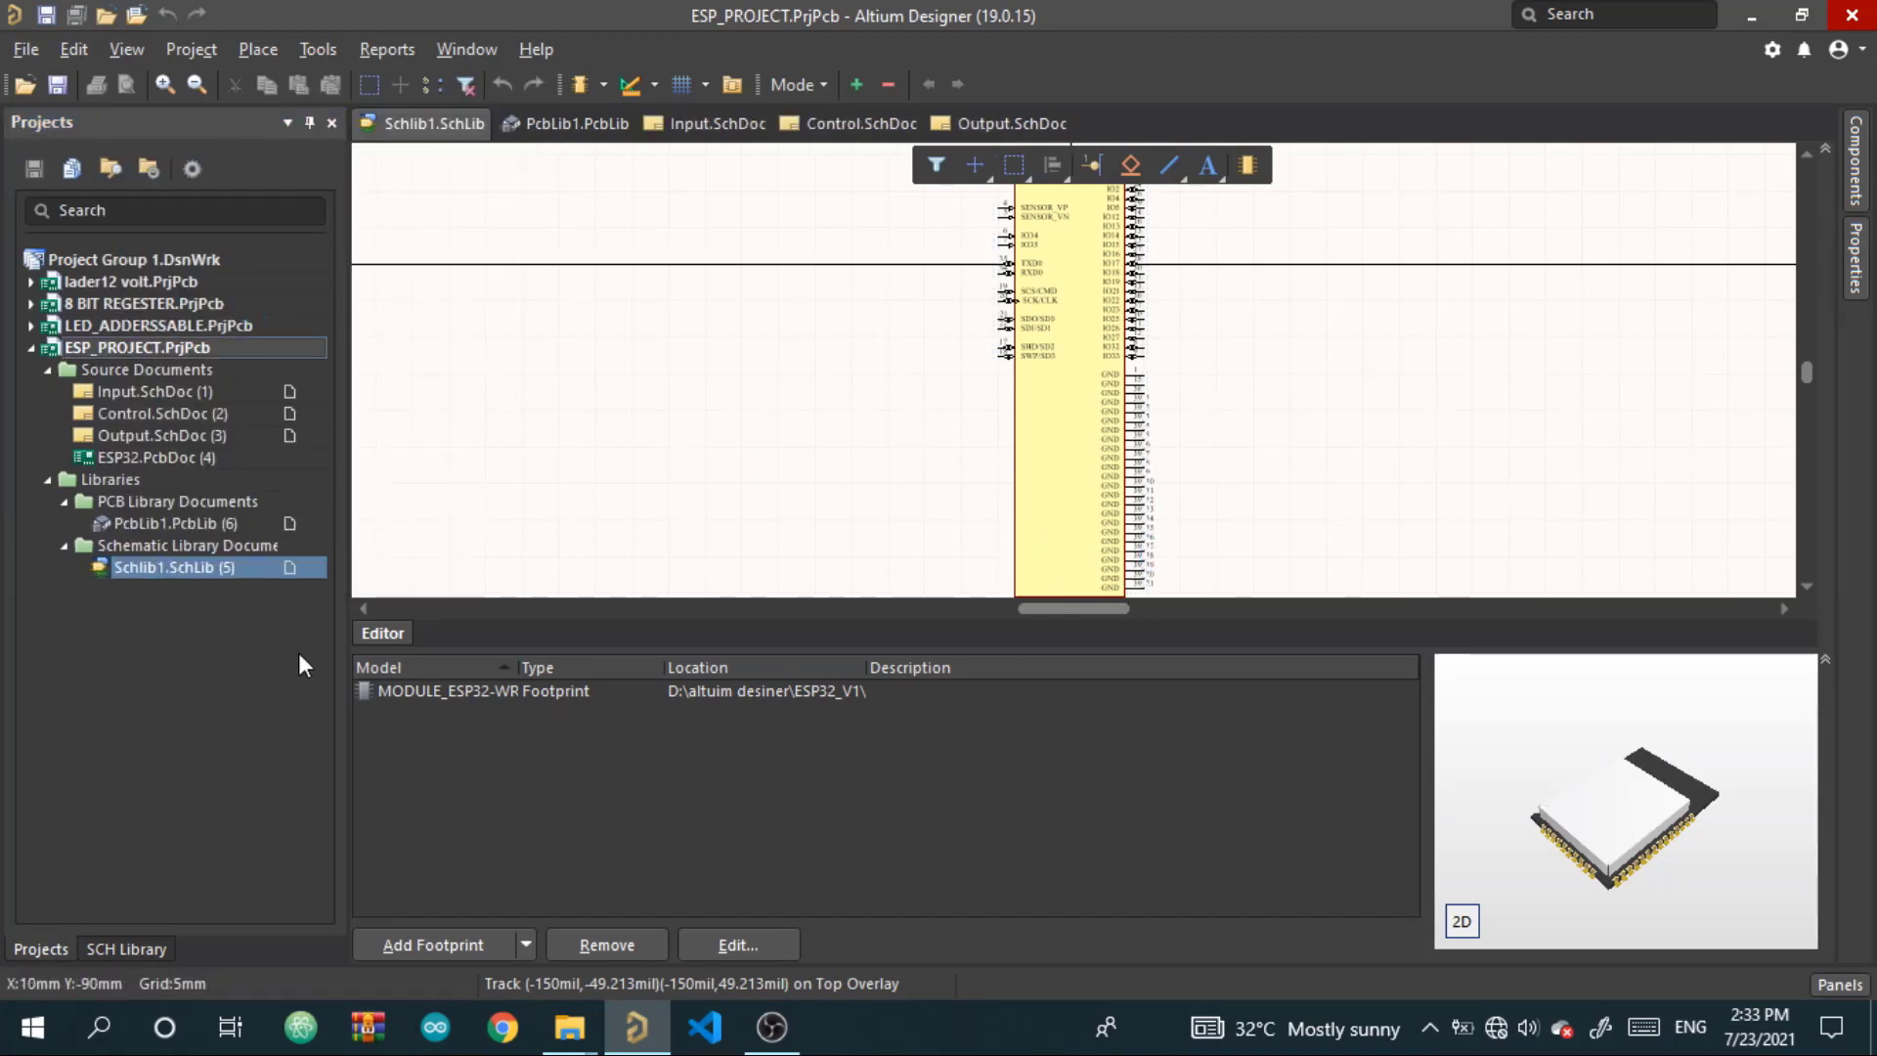
Open Input.SchDoc, choose Schlib1.SchLib as the component source, and browse its parts, previewing resistor 1676221-2
double_click(174, 395)
left_click(1860, 132)
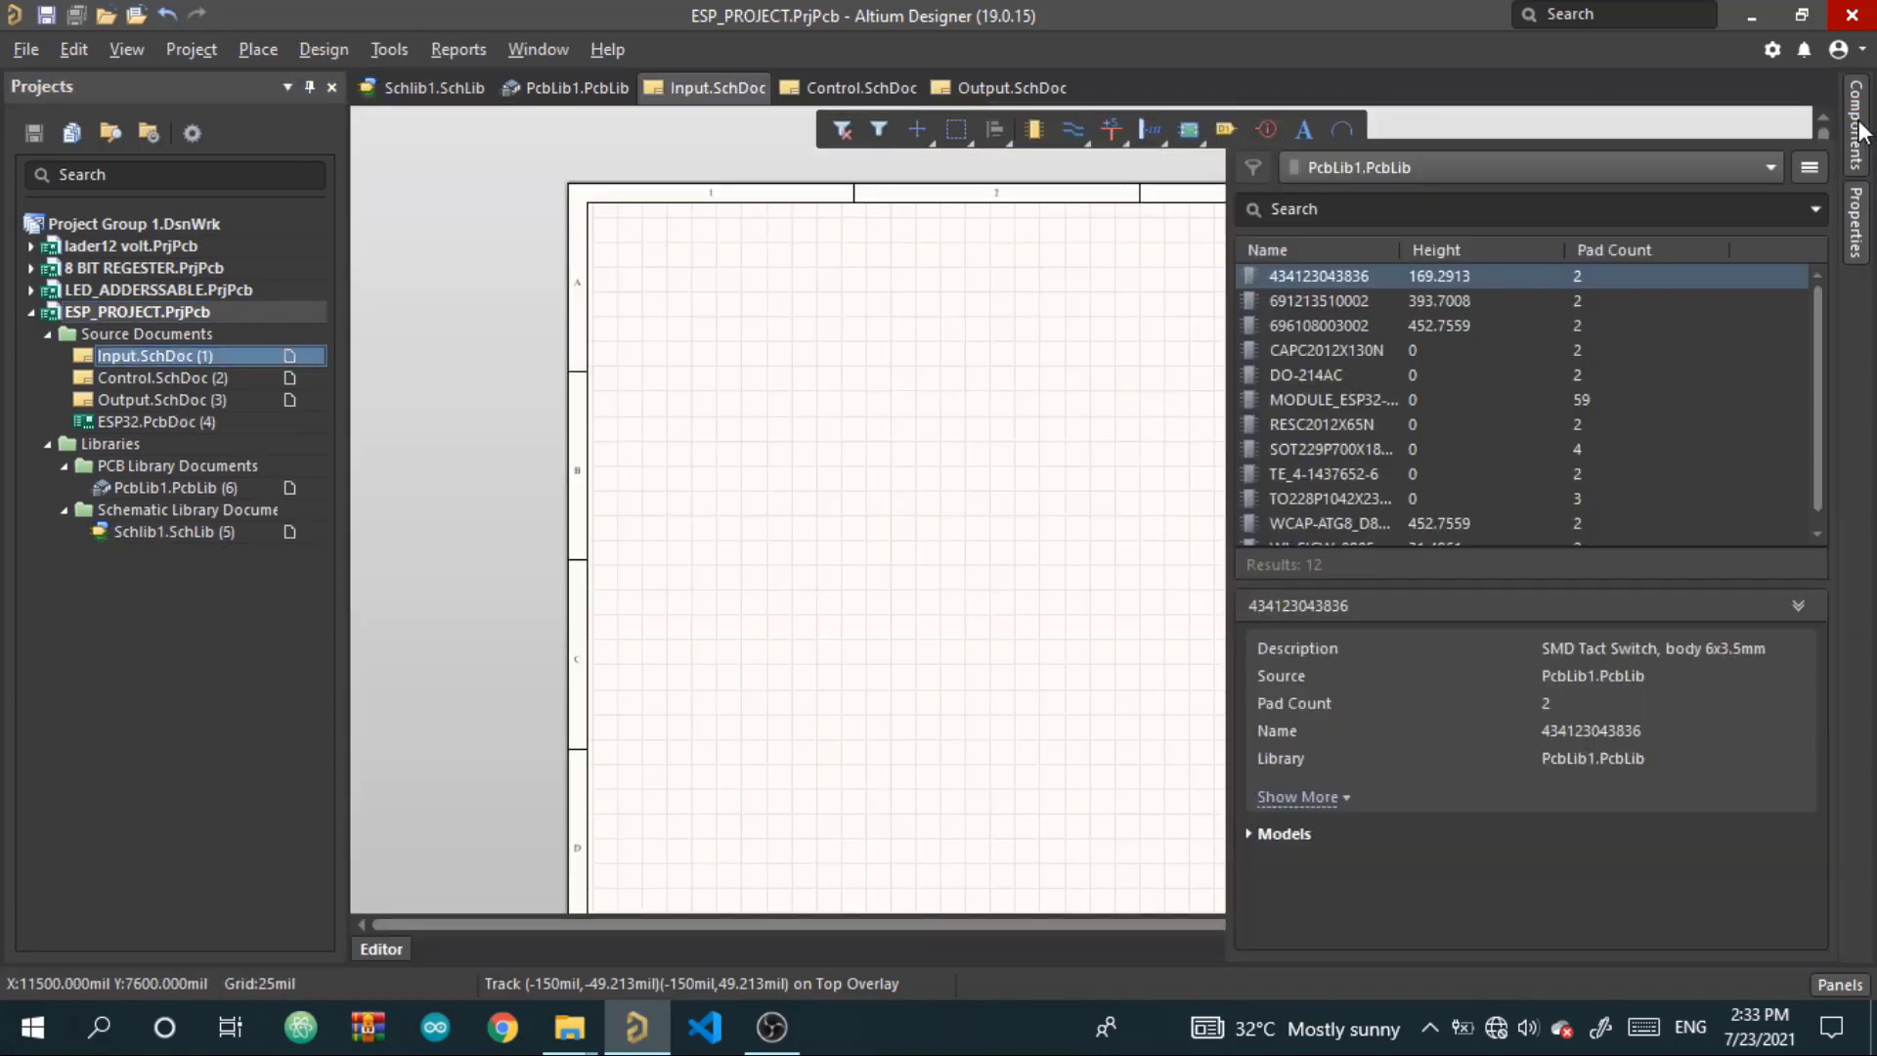
left_click(1504, 174)
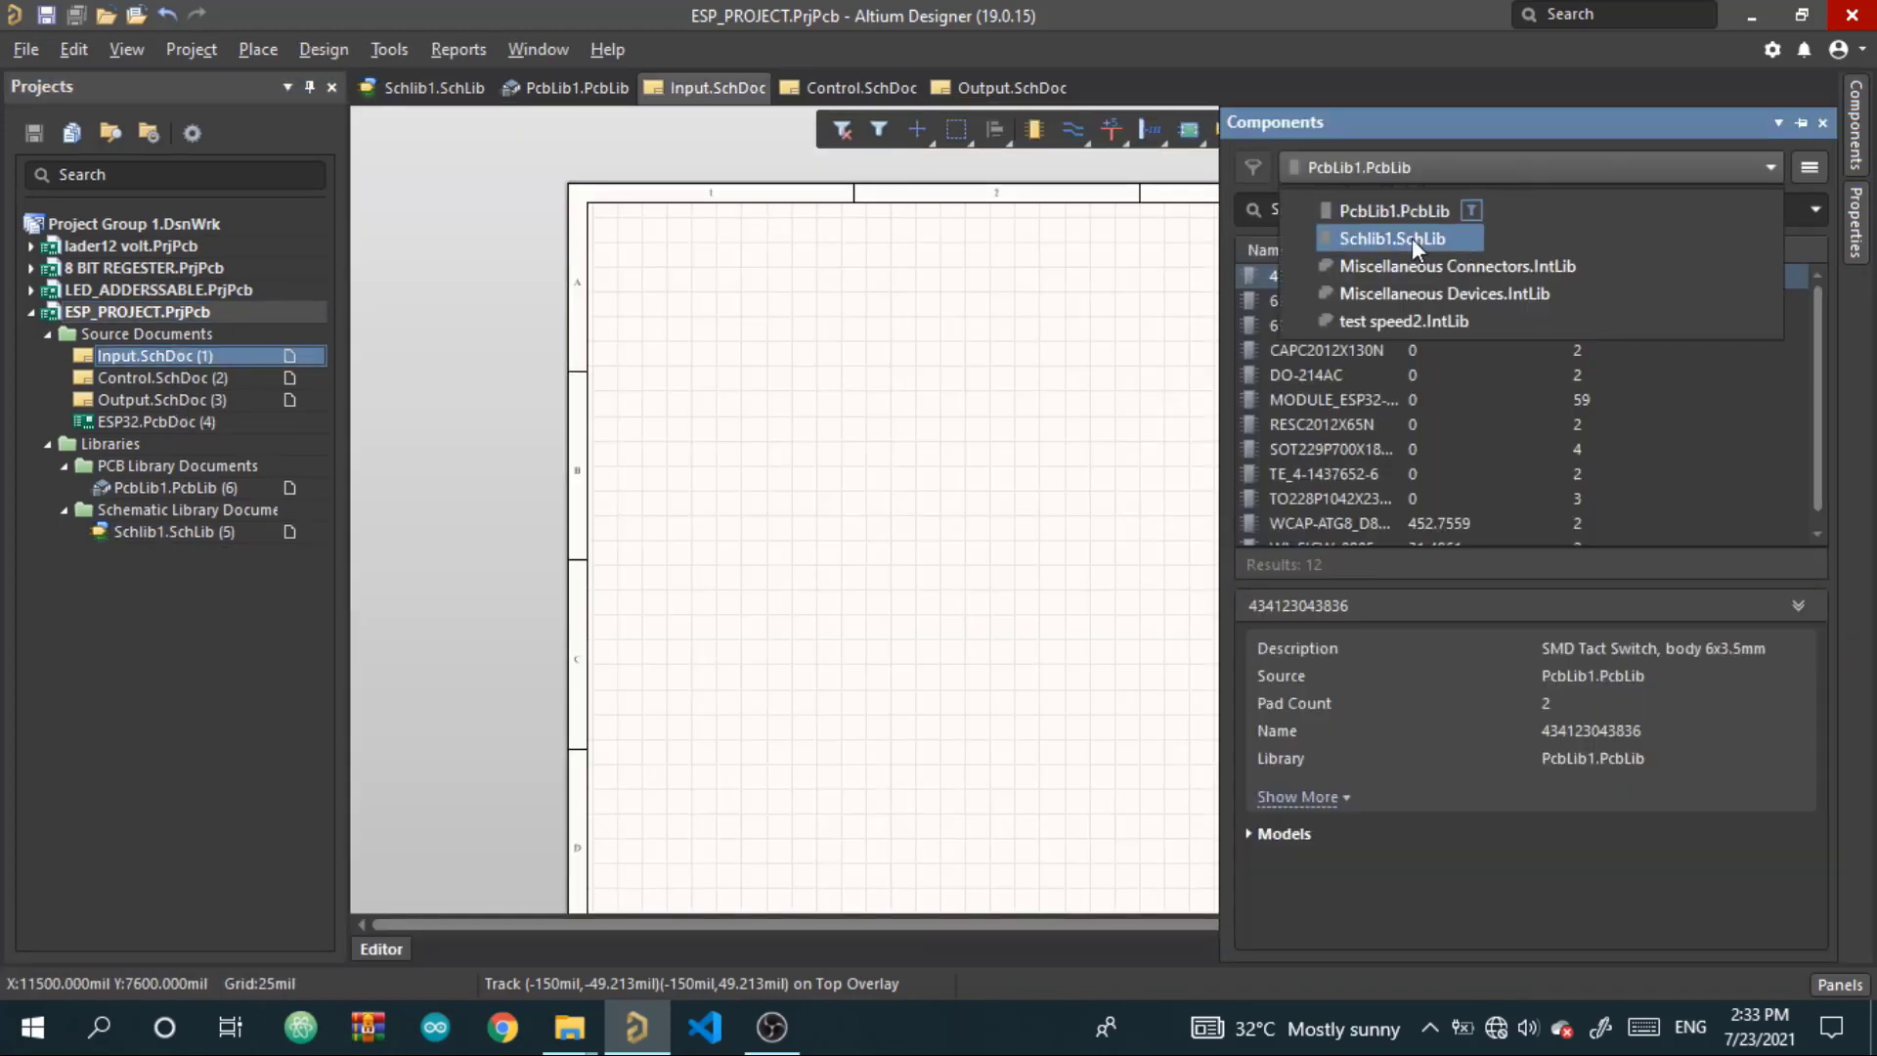
left_click(1447, 238)
left_click(1373, 329)
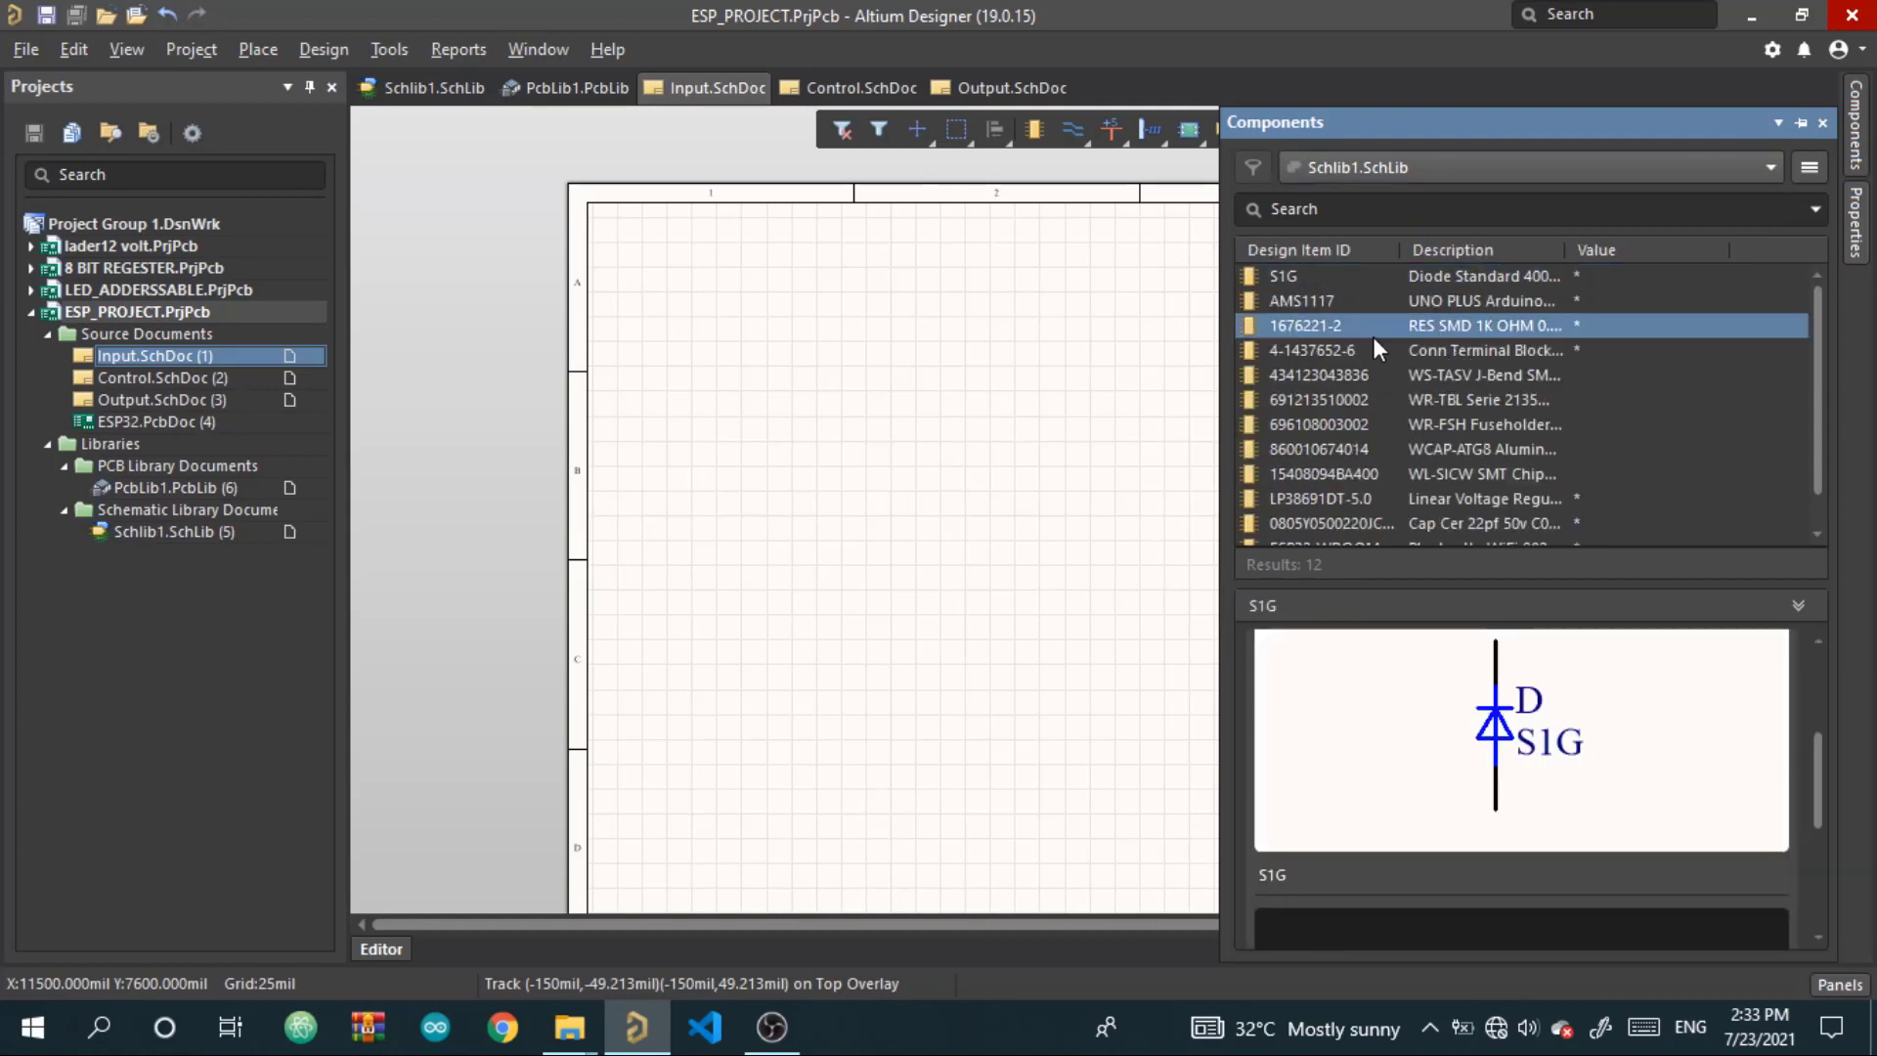
scroll(1466, 442, "down", 3)
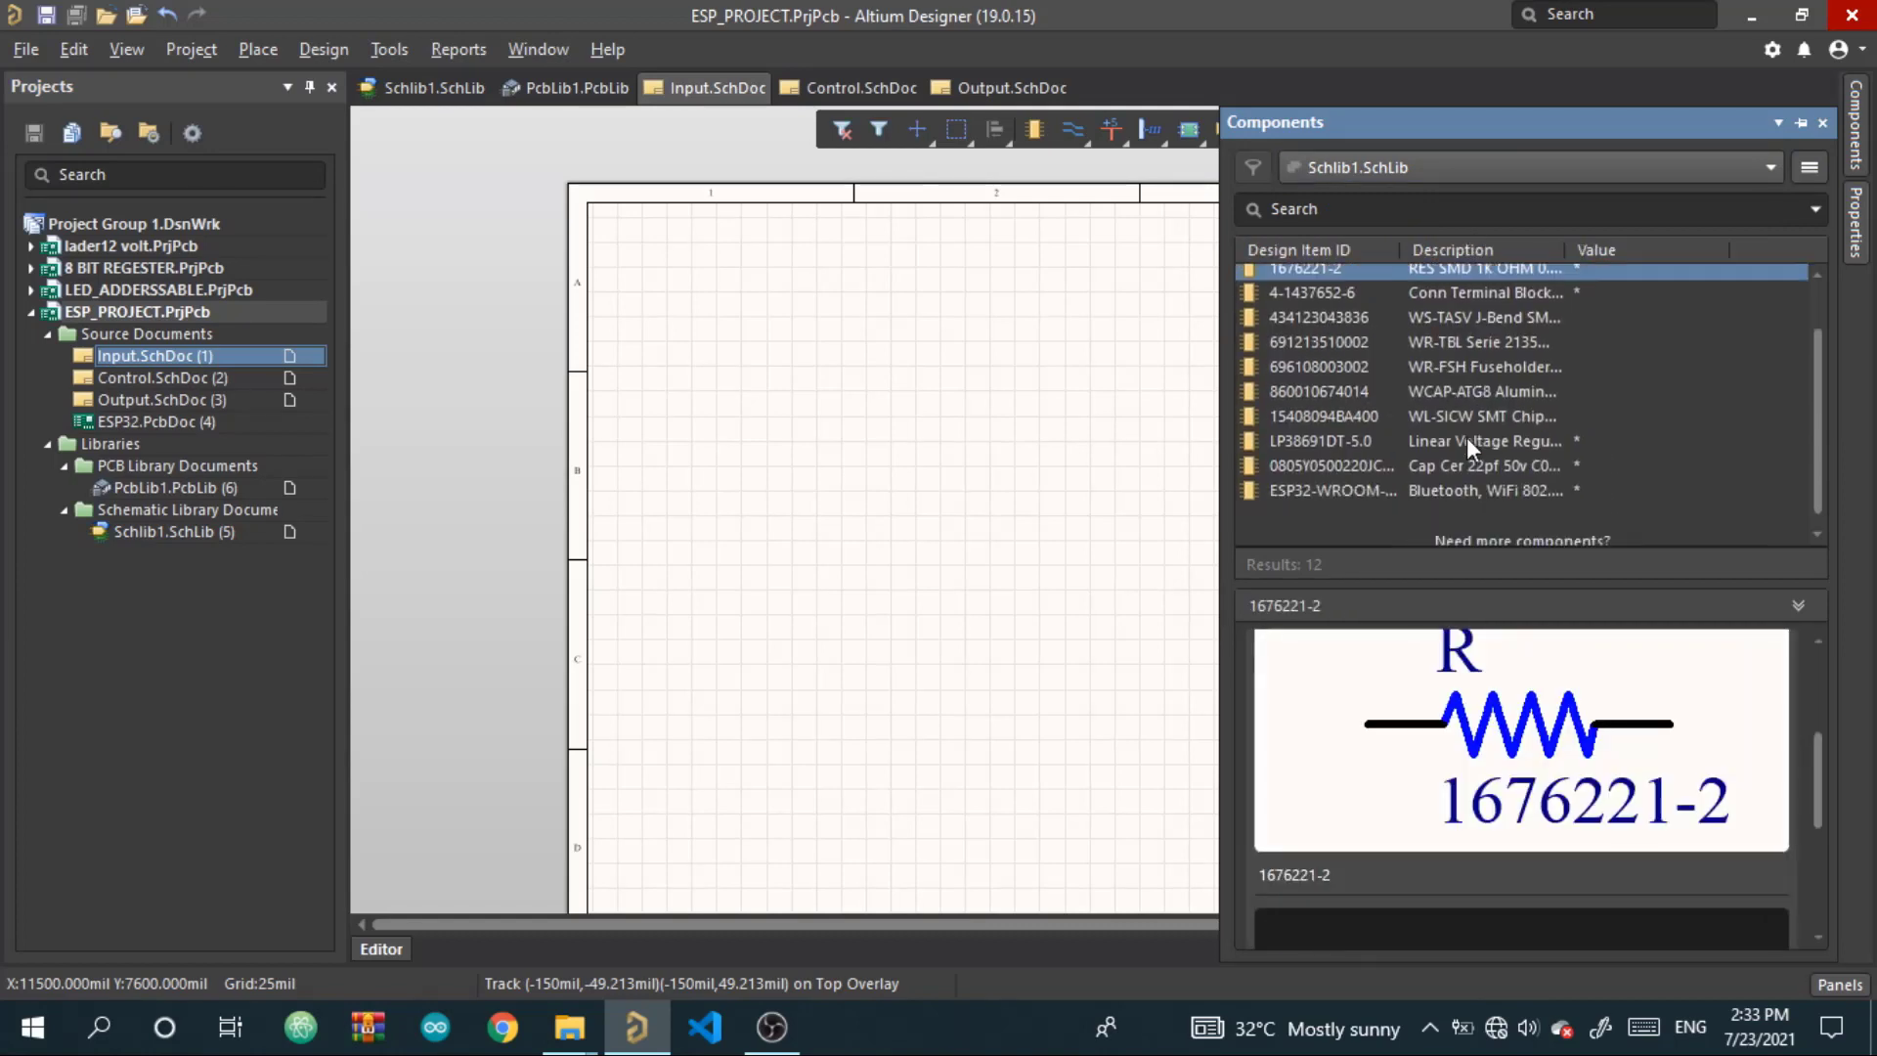
scroll(1466, 442, "up", 3)
scroll(1433, 447, "down", 3)
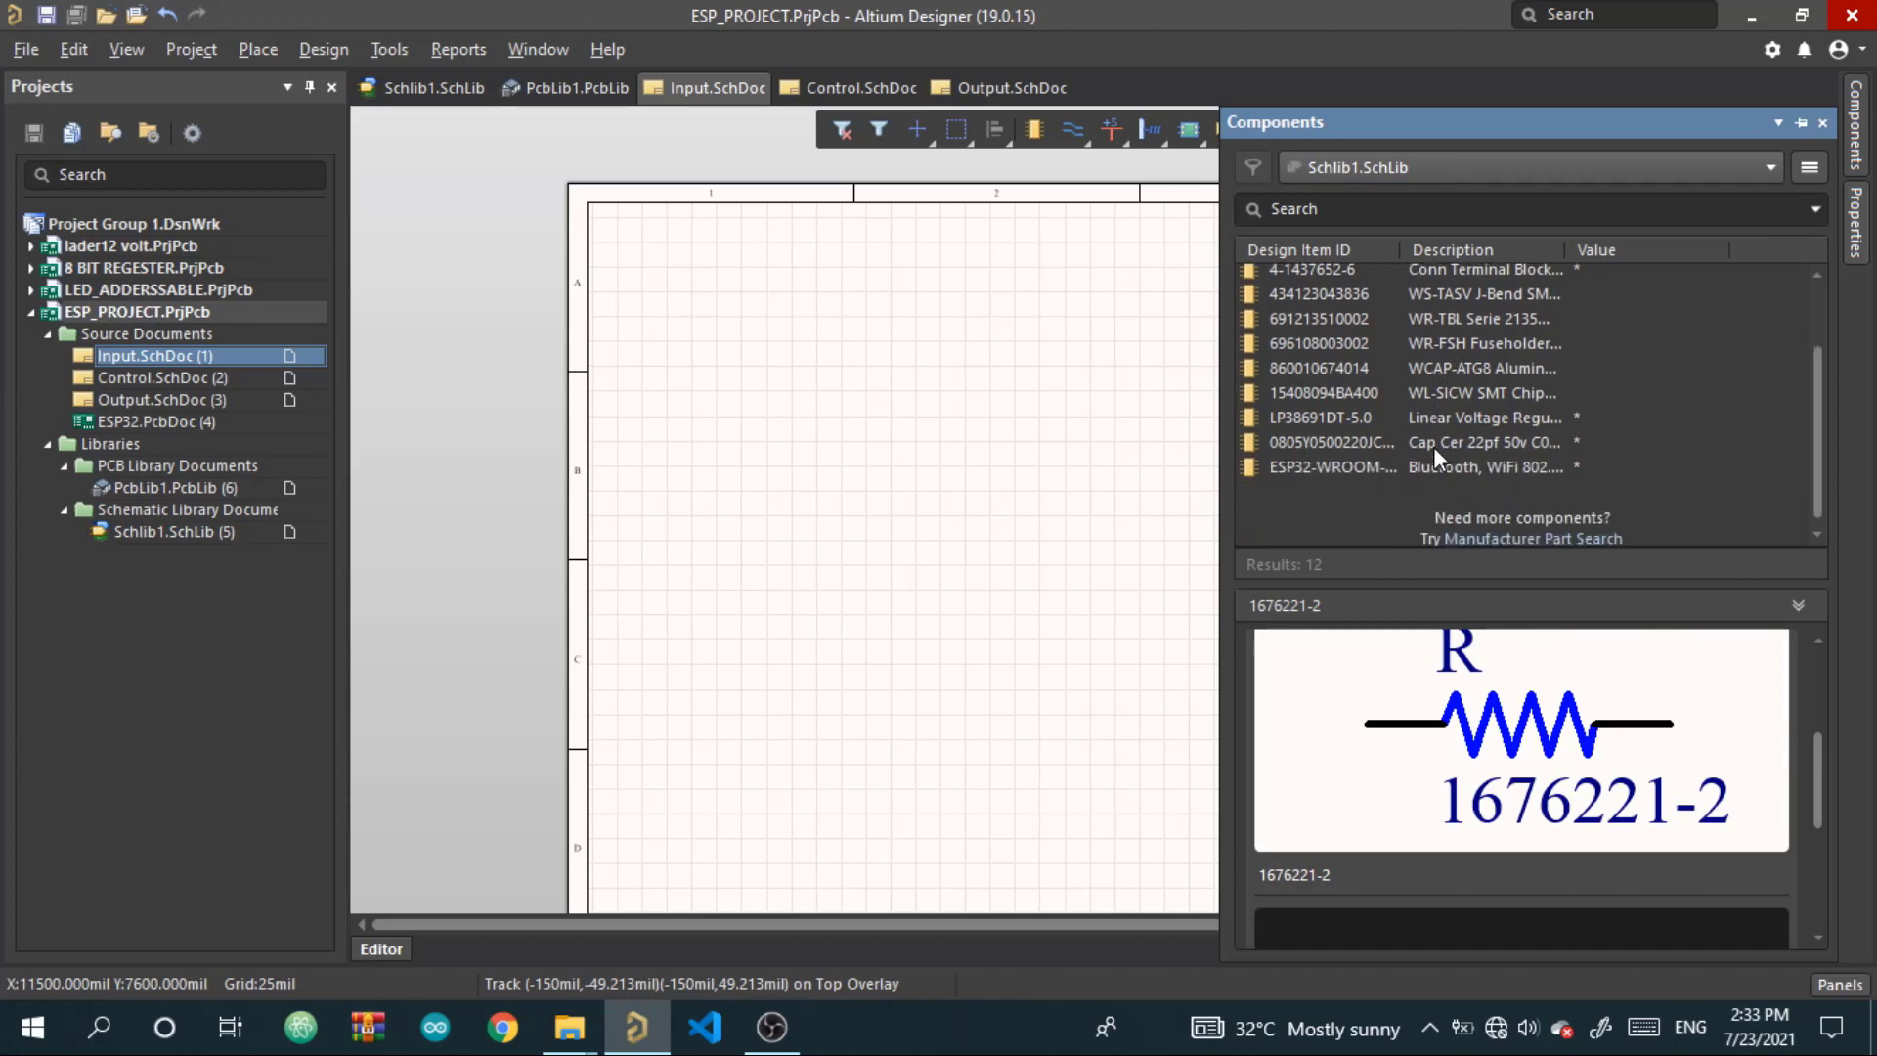
scroll(1431, 448, "up", 3)
scroll(1467, 442, "down", 1)
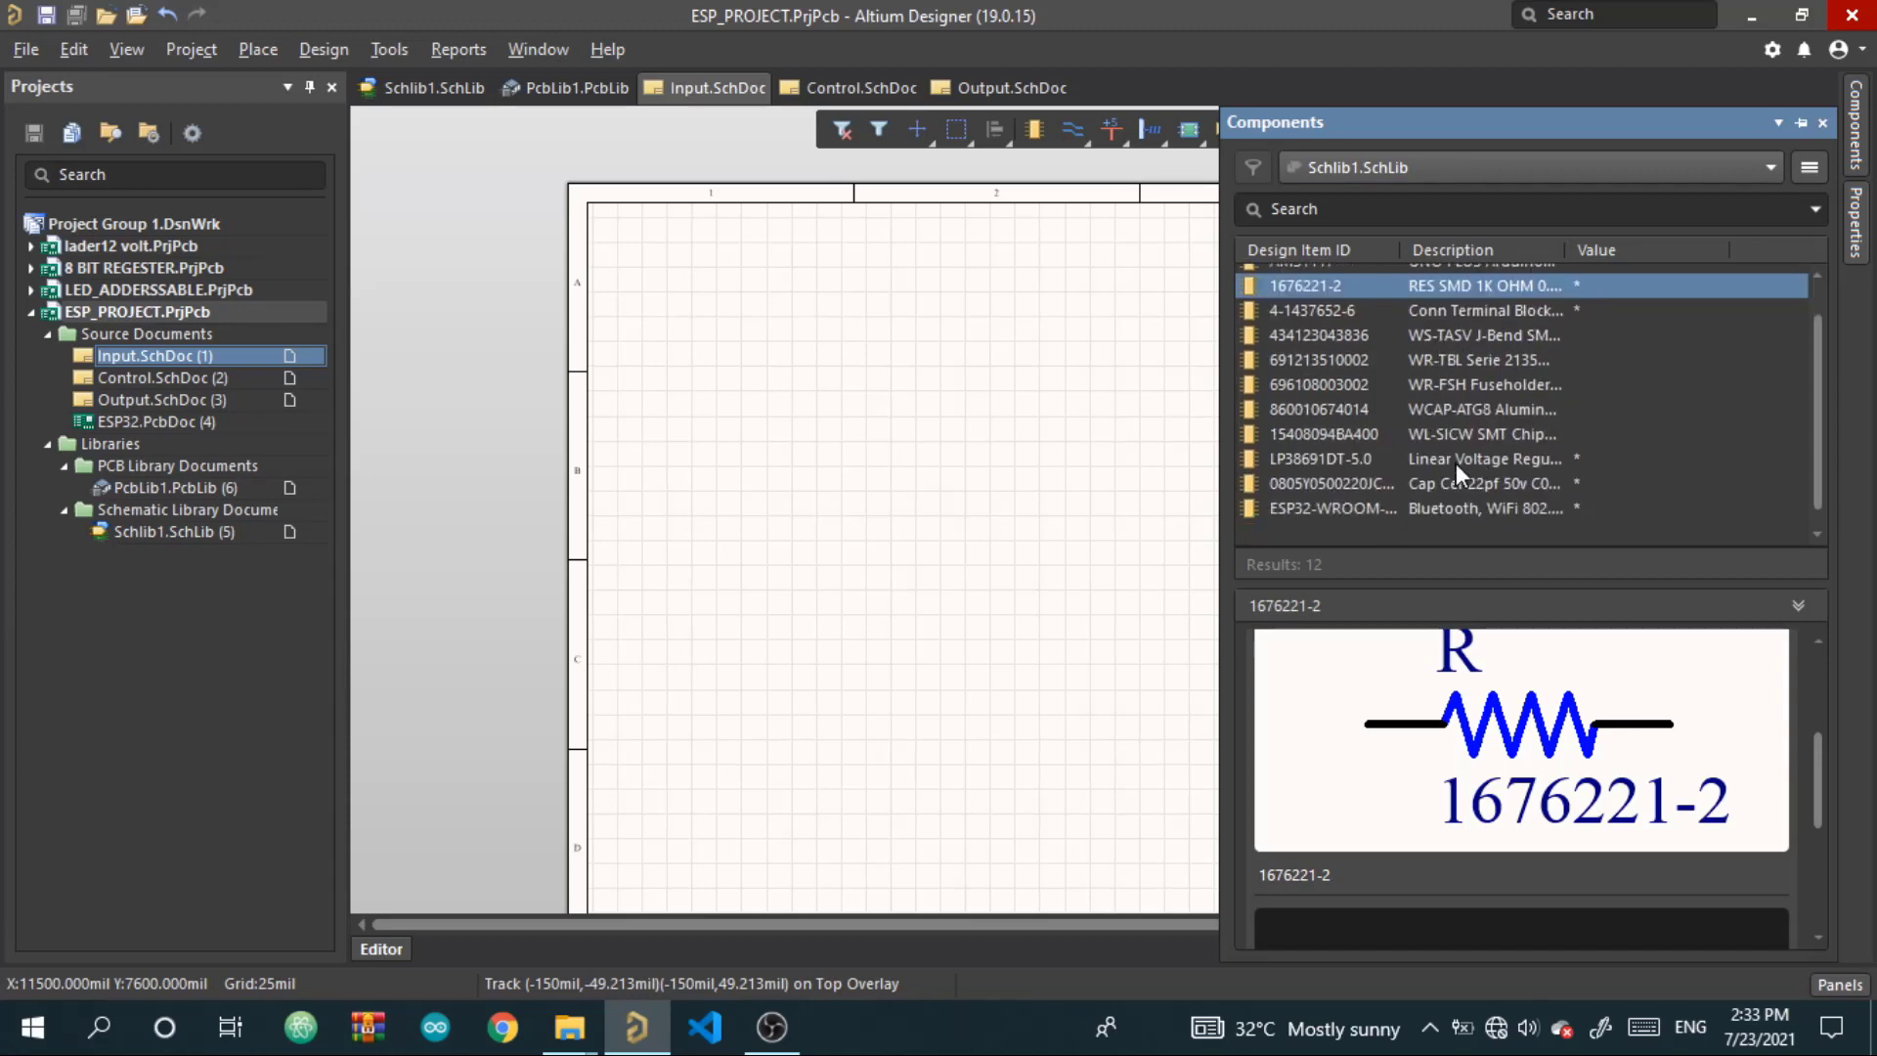
scroll(1457, 463, "up", 1)
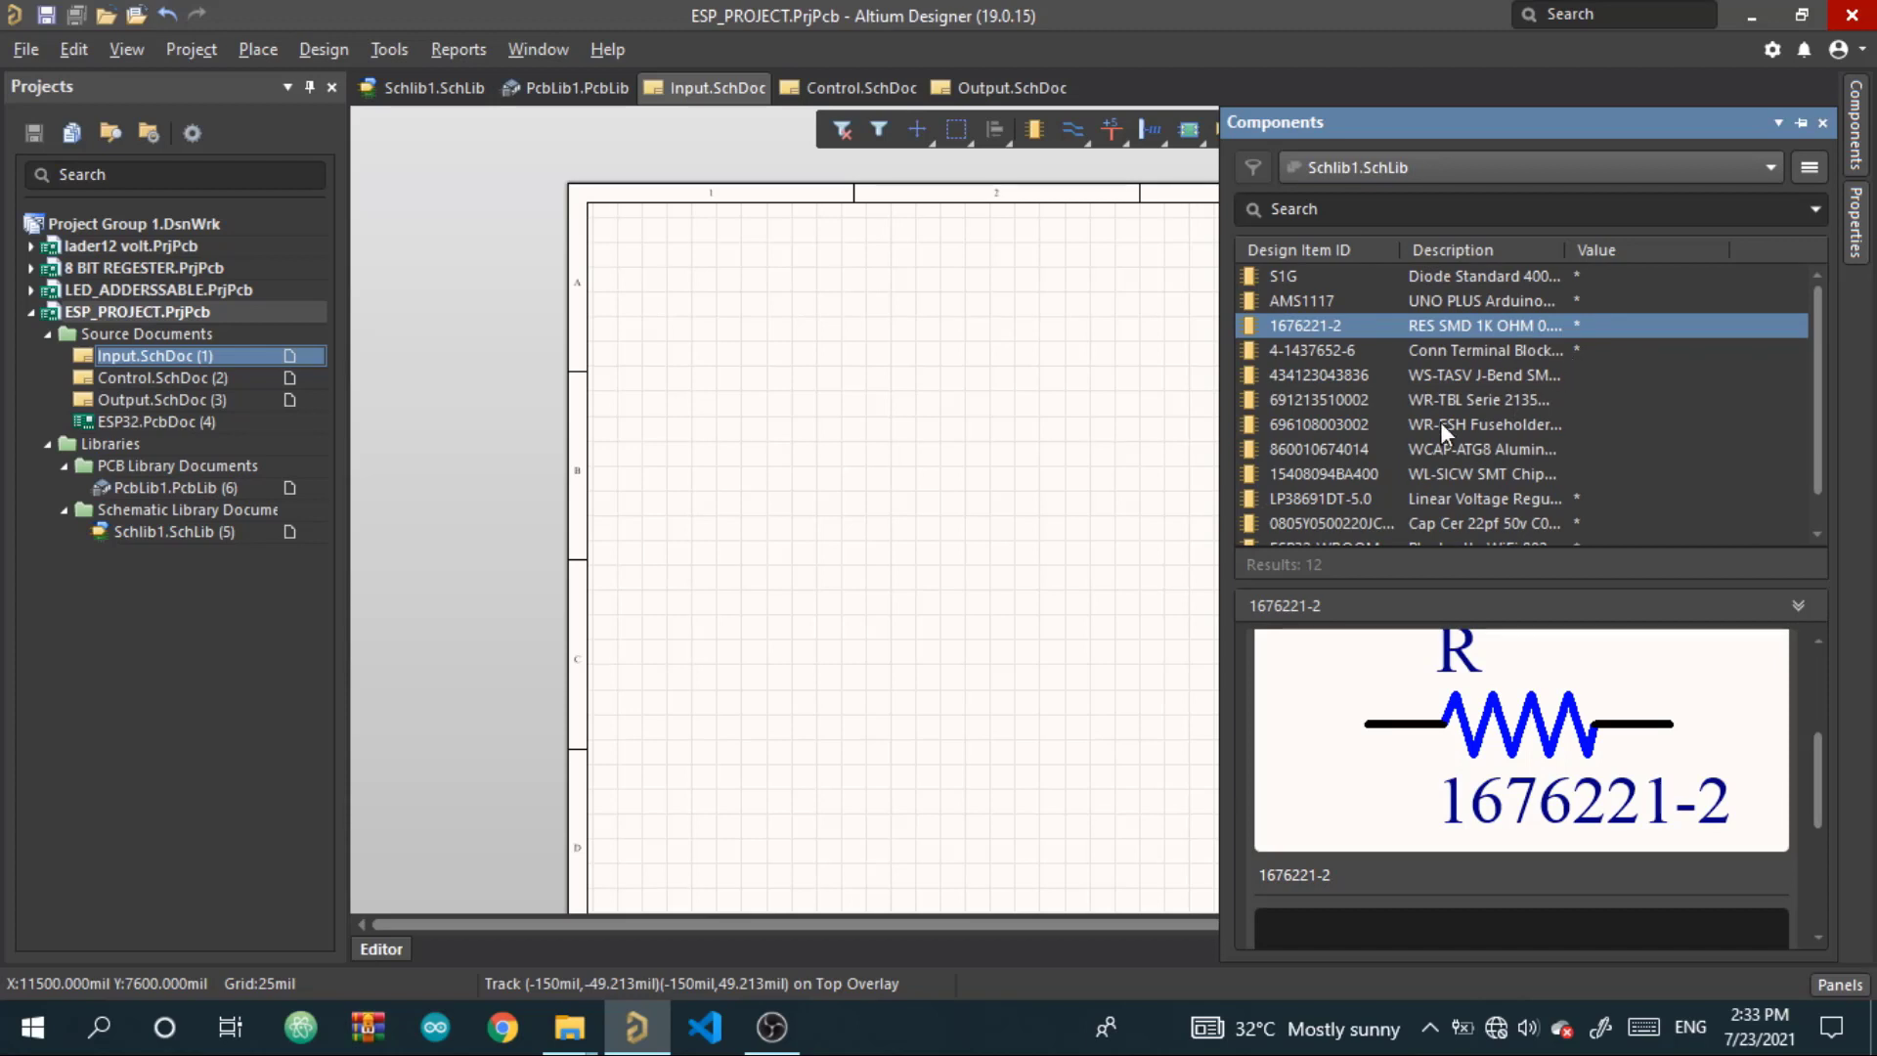
scroll(1440, 420, "down", 3)
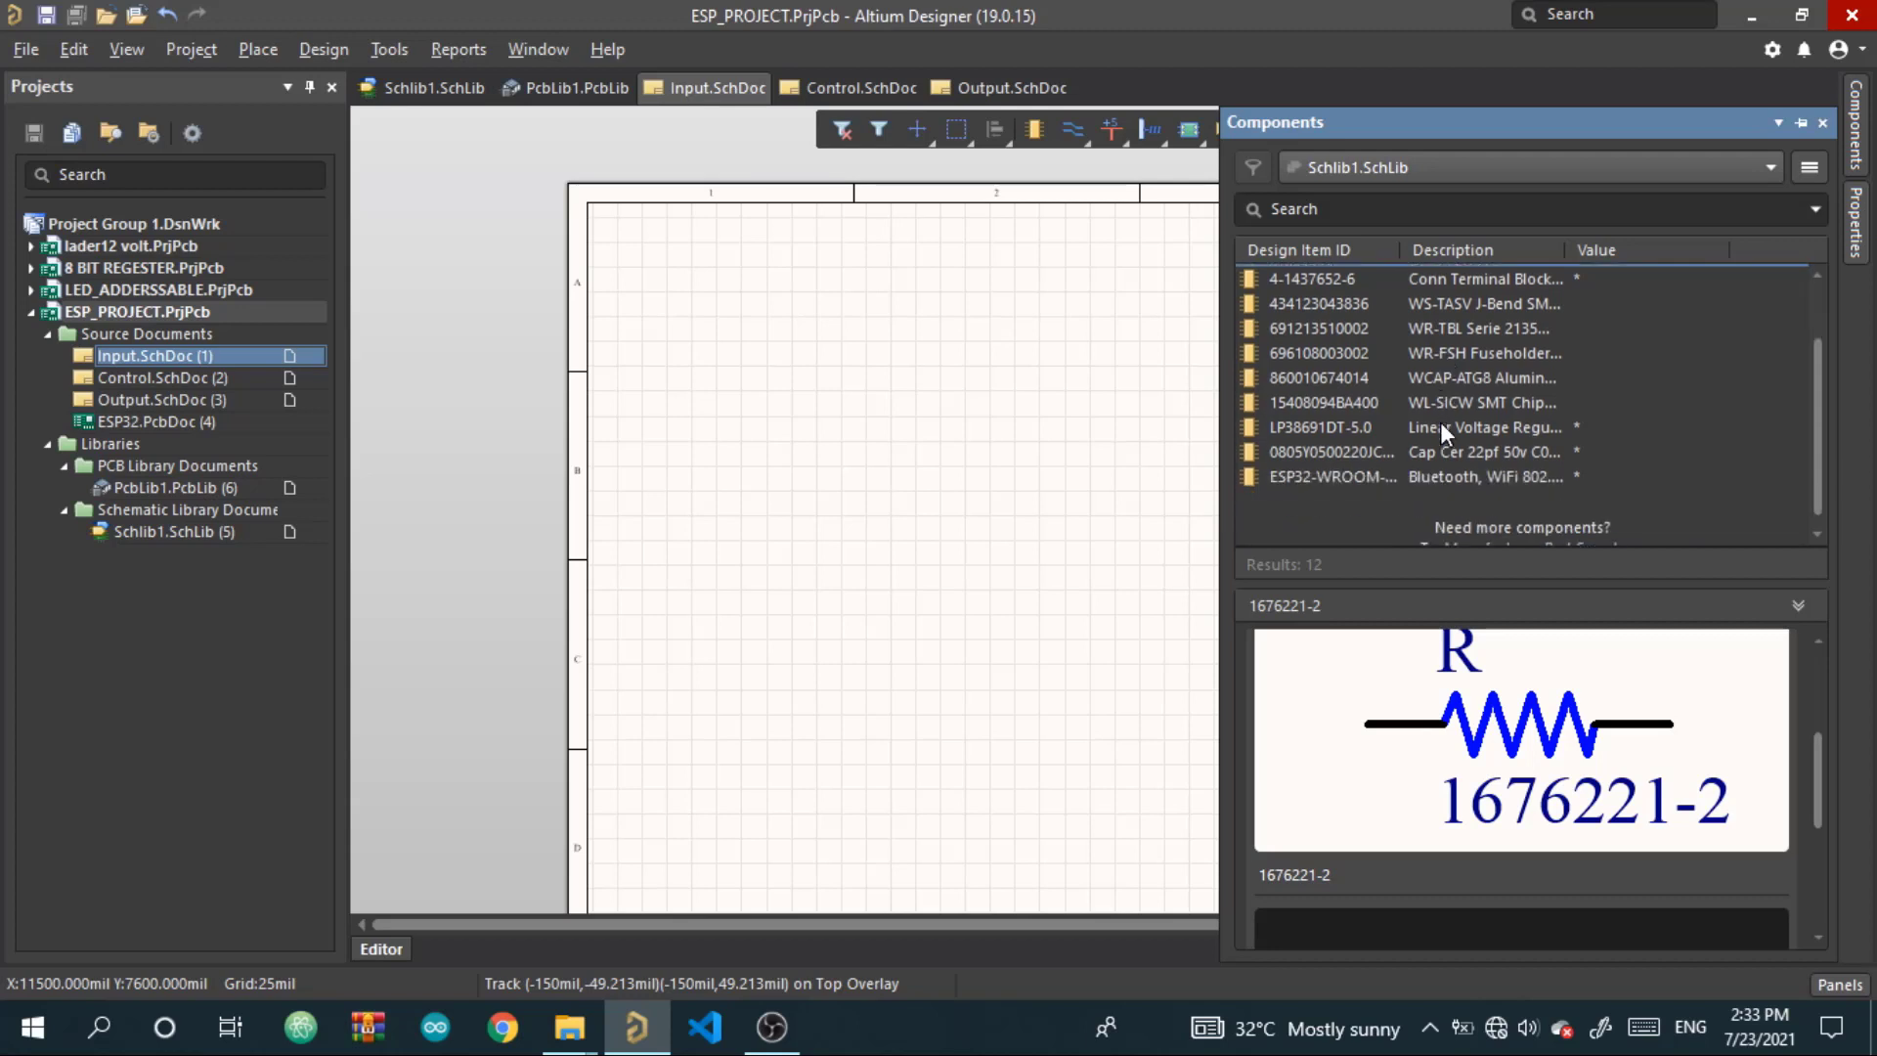
scroll(1440, 421, "up", 3)
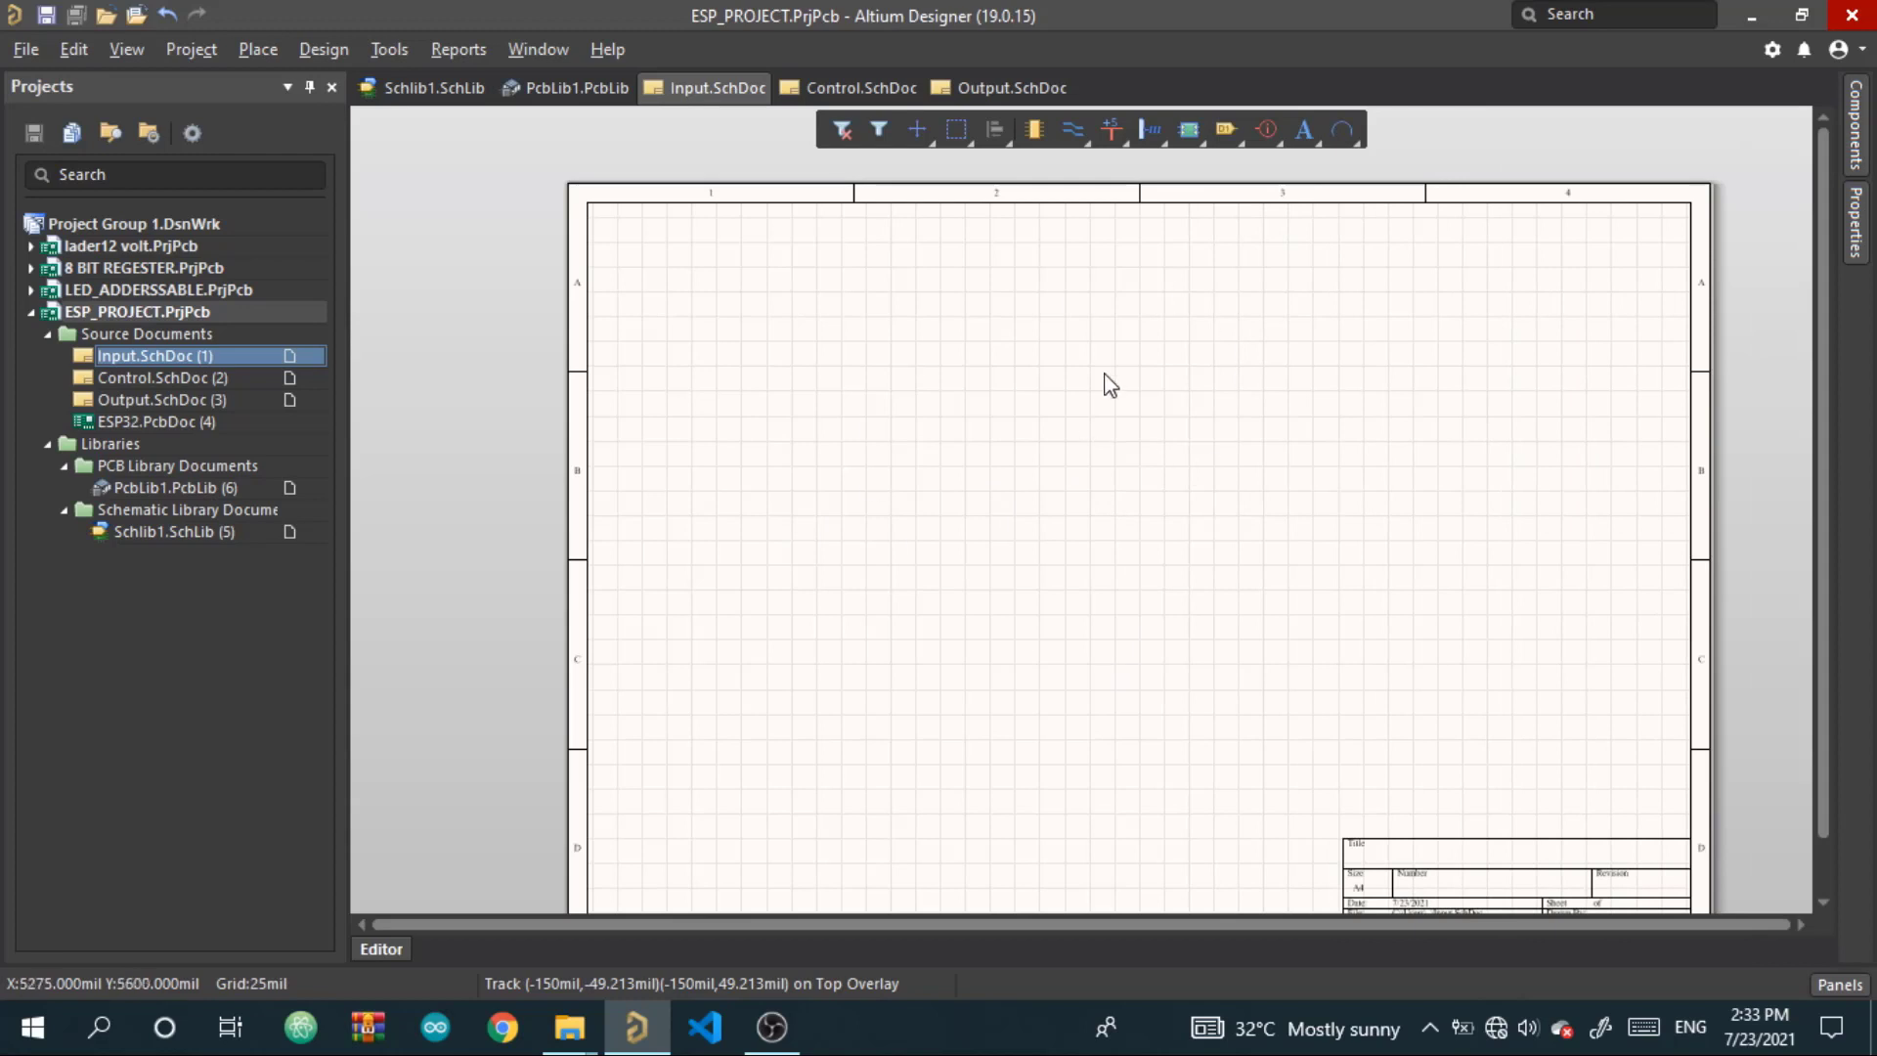
Set the visible grid, snap grid and snap distance of Input.SchDoc to 100 mil, with units in mils
left_click(1857, 234)
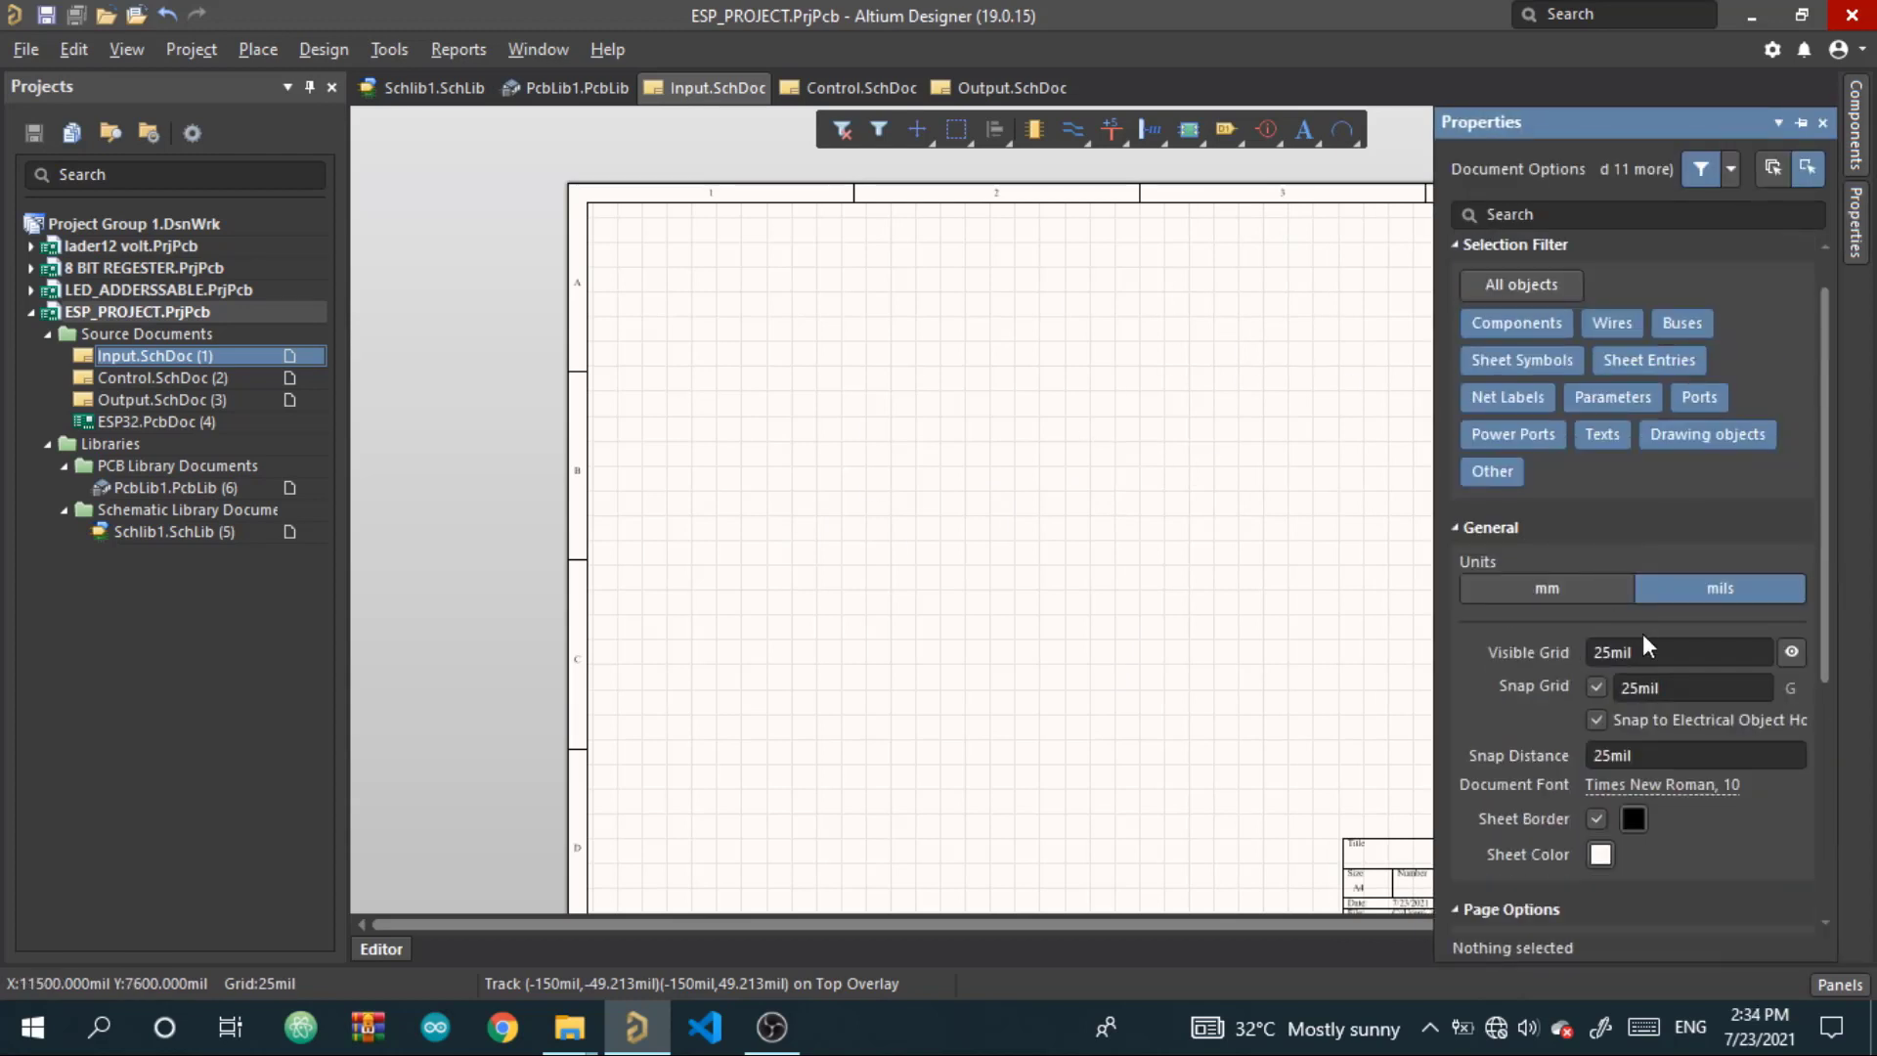
scroll(1645, 647, "down", 2)
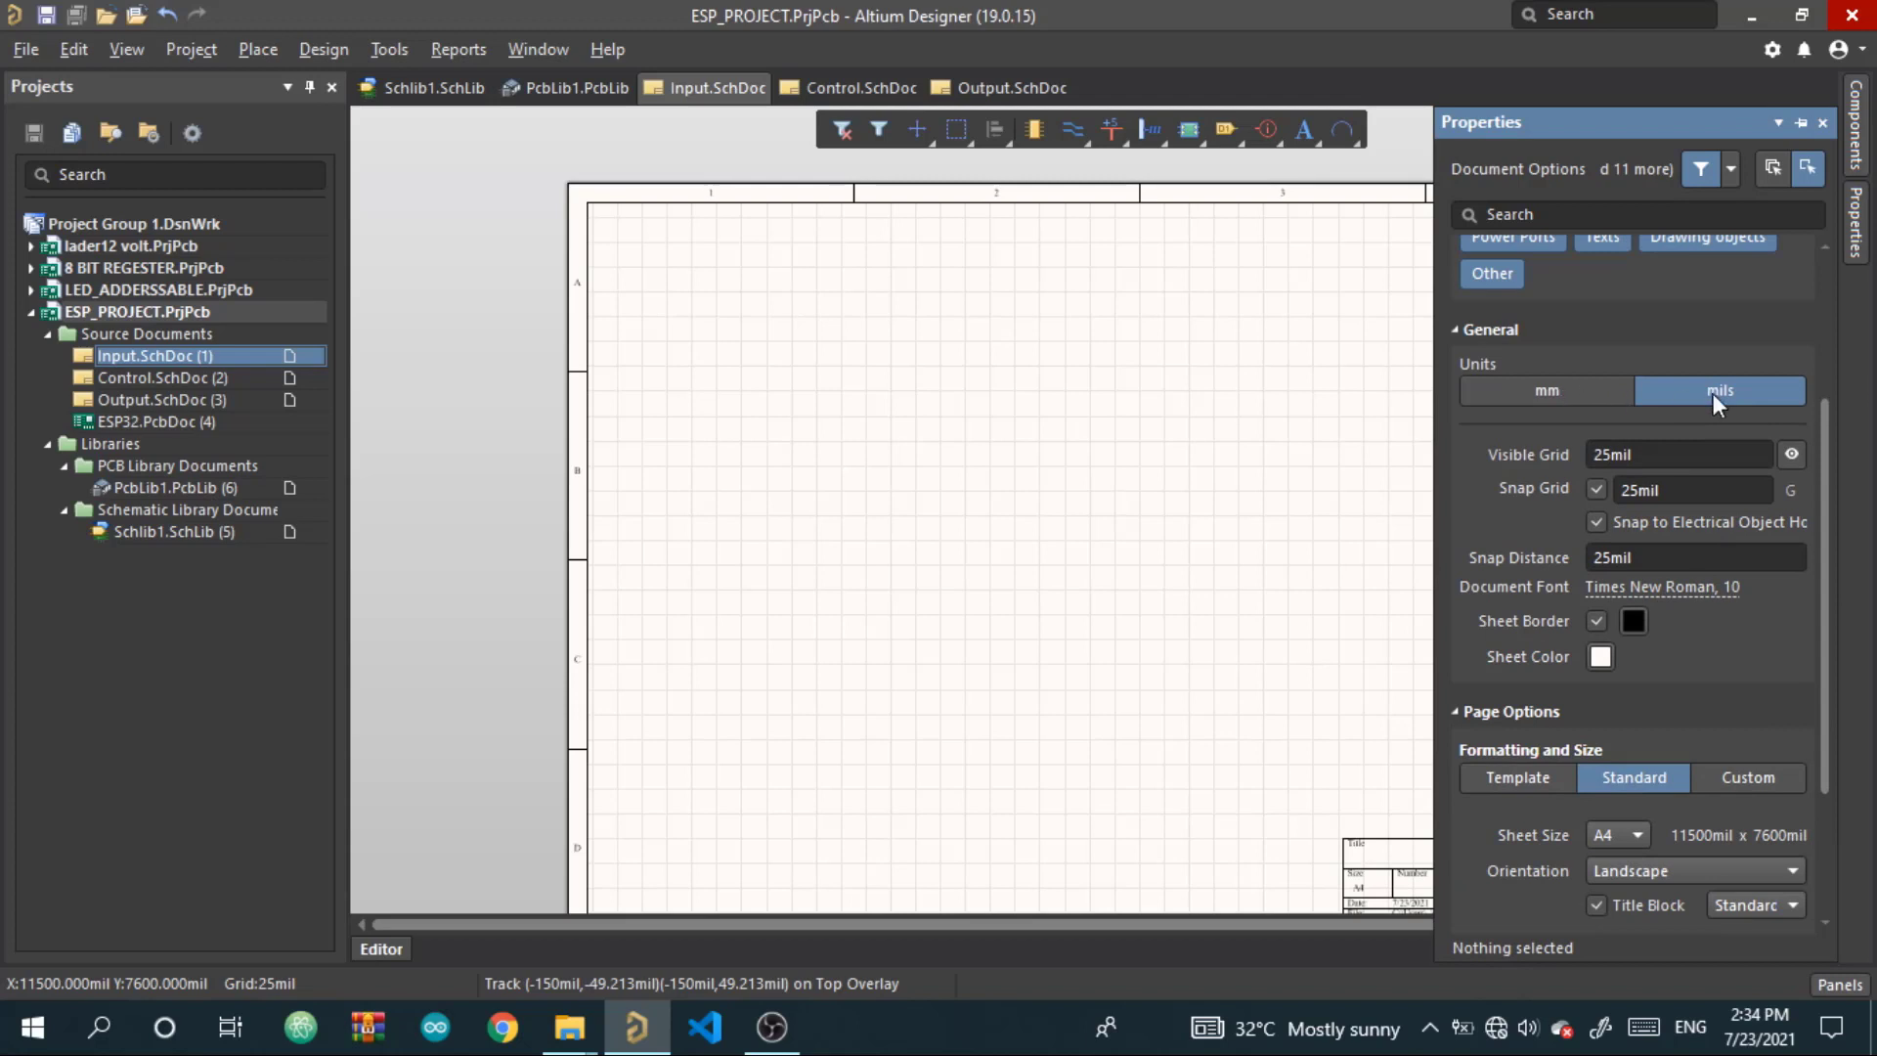
left_click(1350, 509)
key("g")
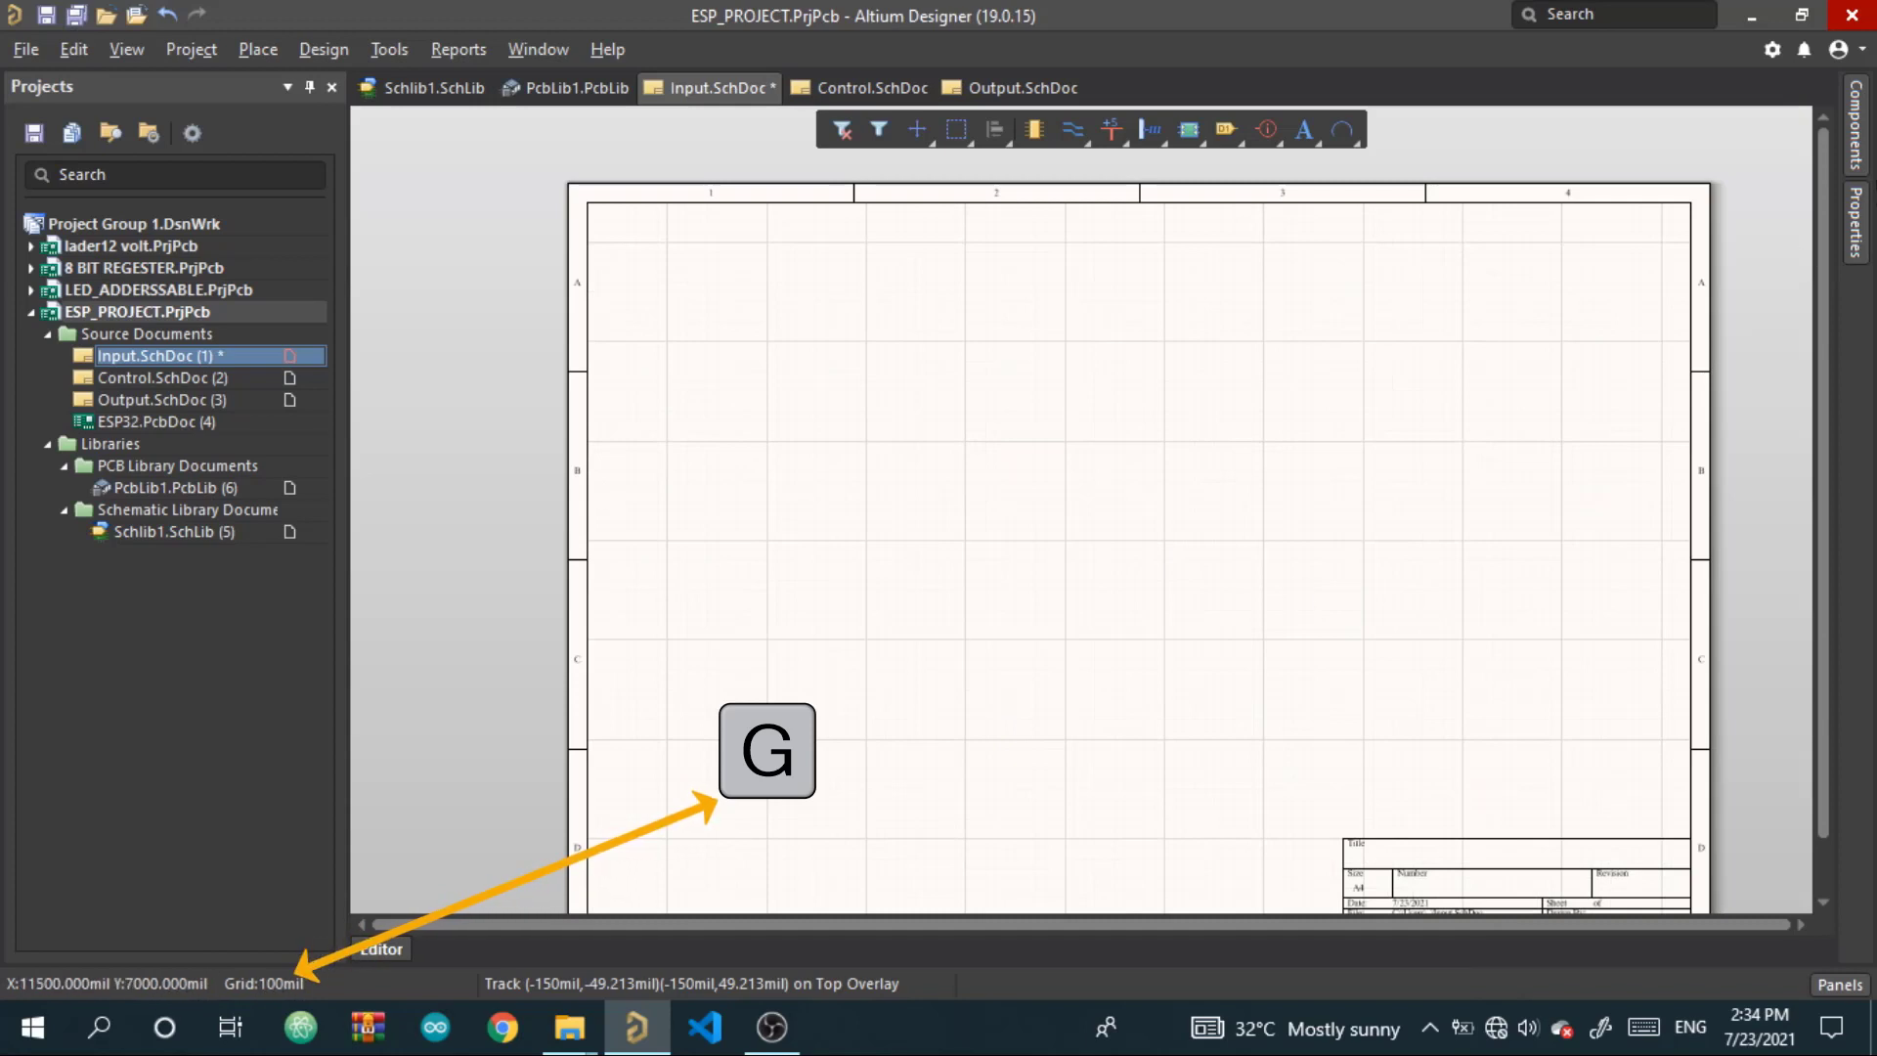
Check the document options of Input.SchDoc, choose A4 as the sheet size, and save the schematic
left_click(1855, 227)
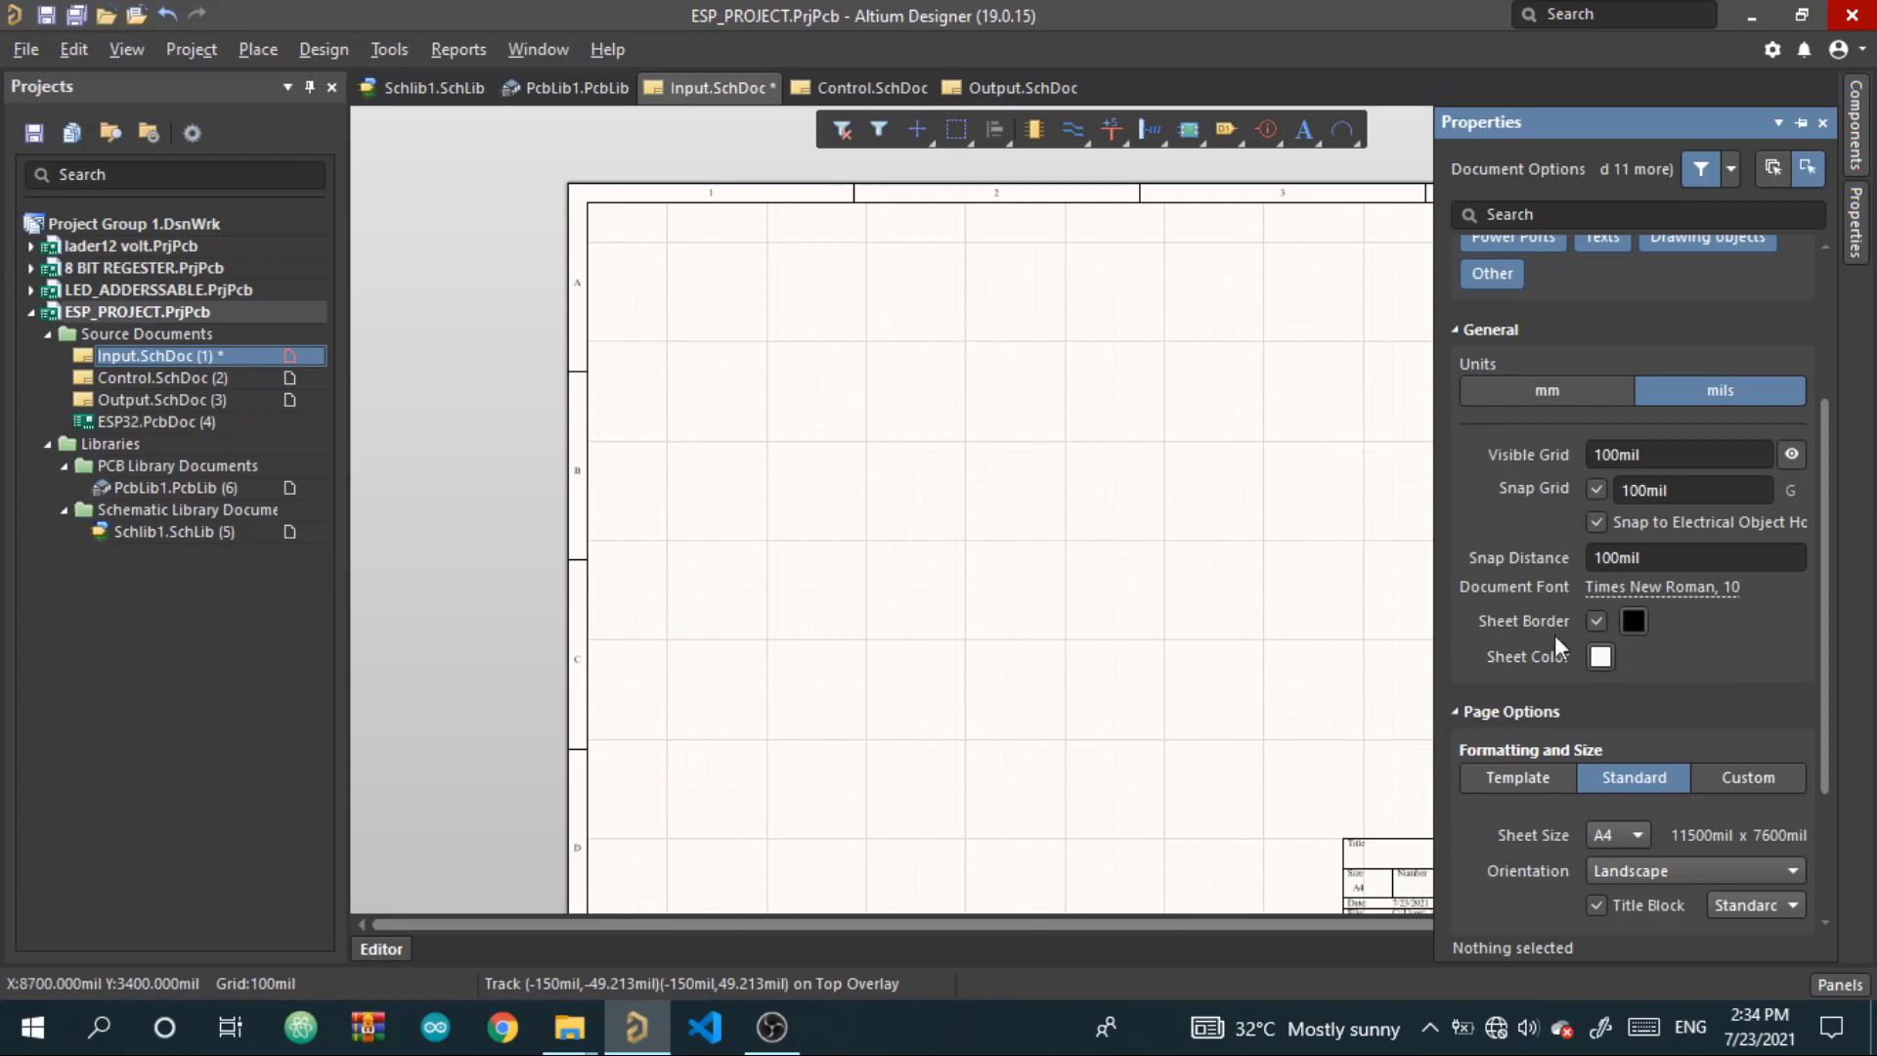
scroll(1668, 661, "down", 3)
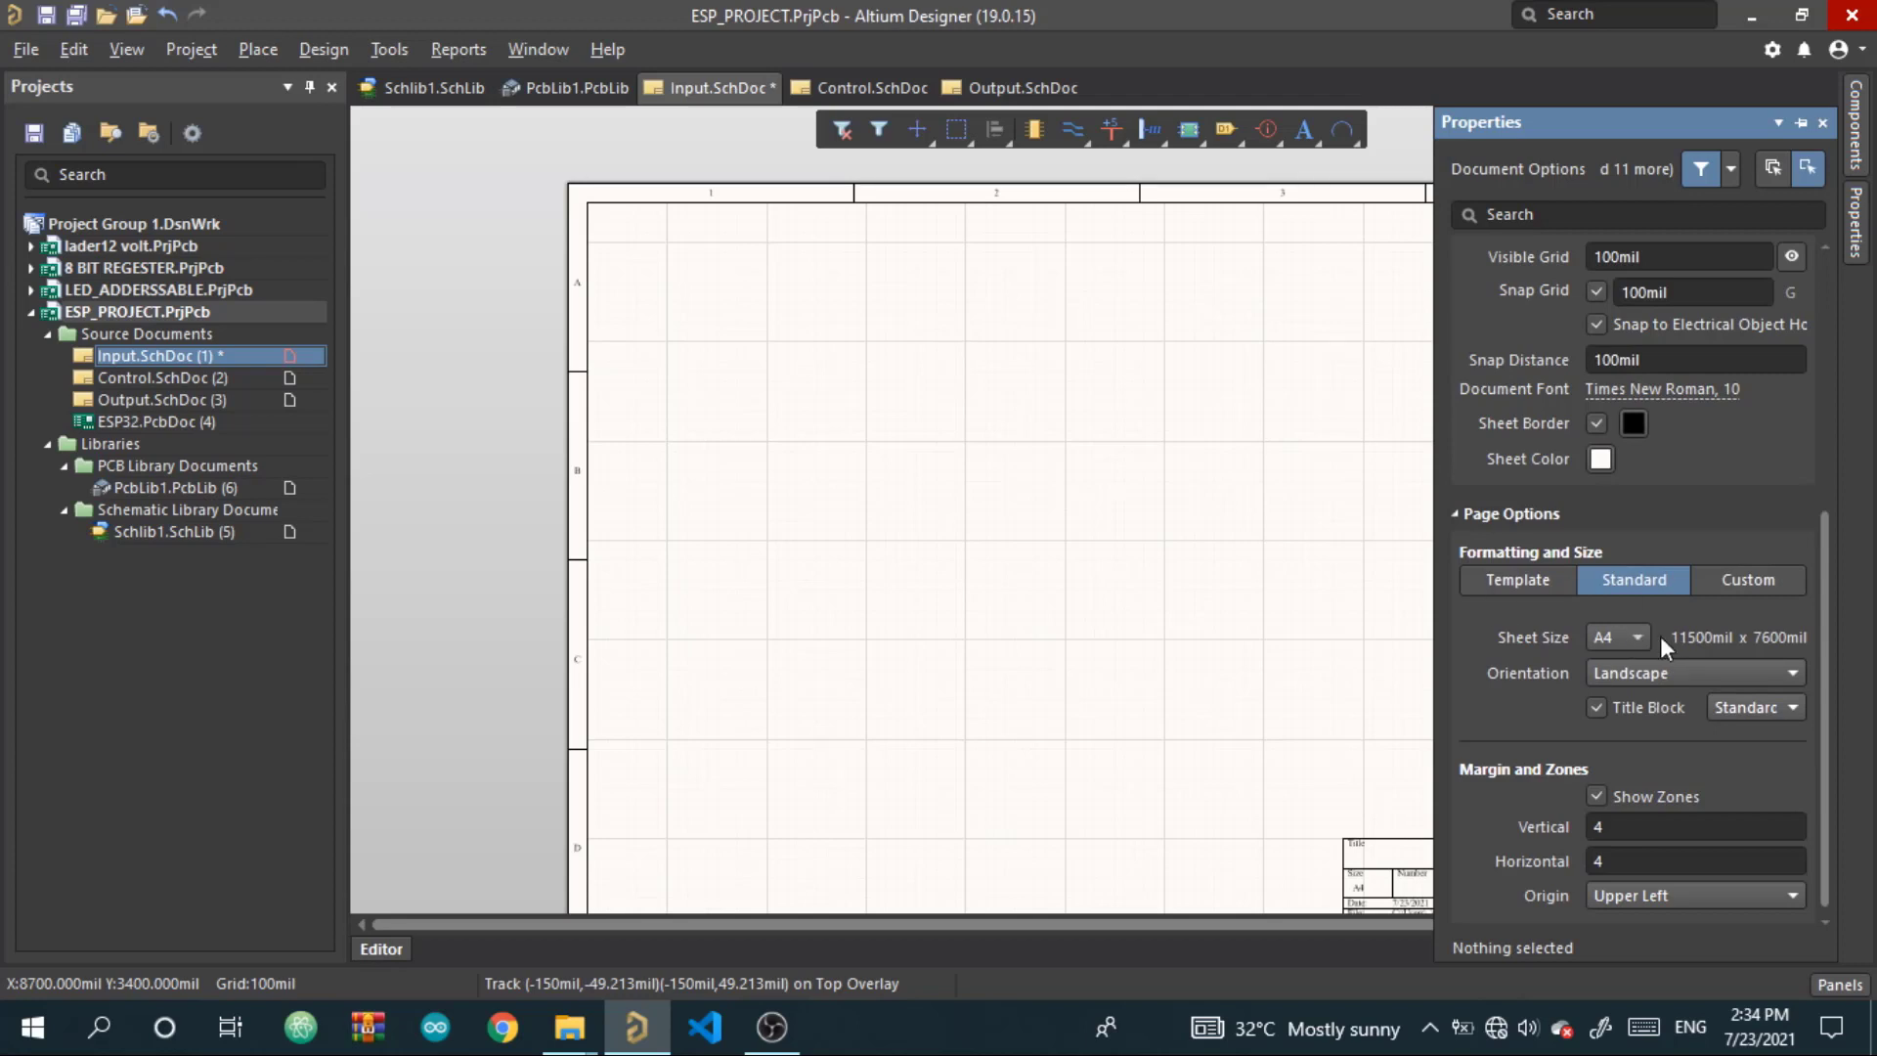
left_click(1634, 639)
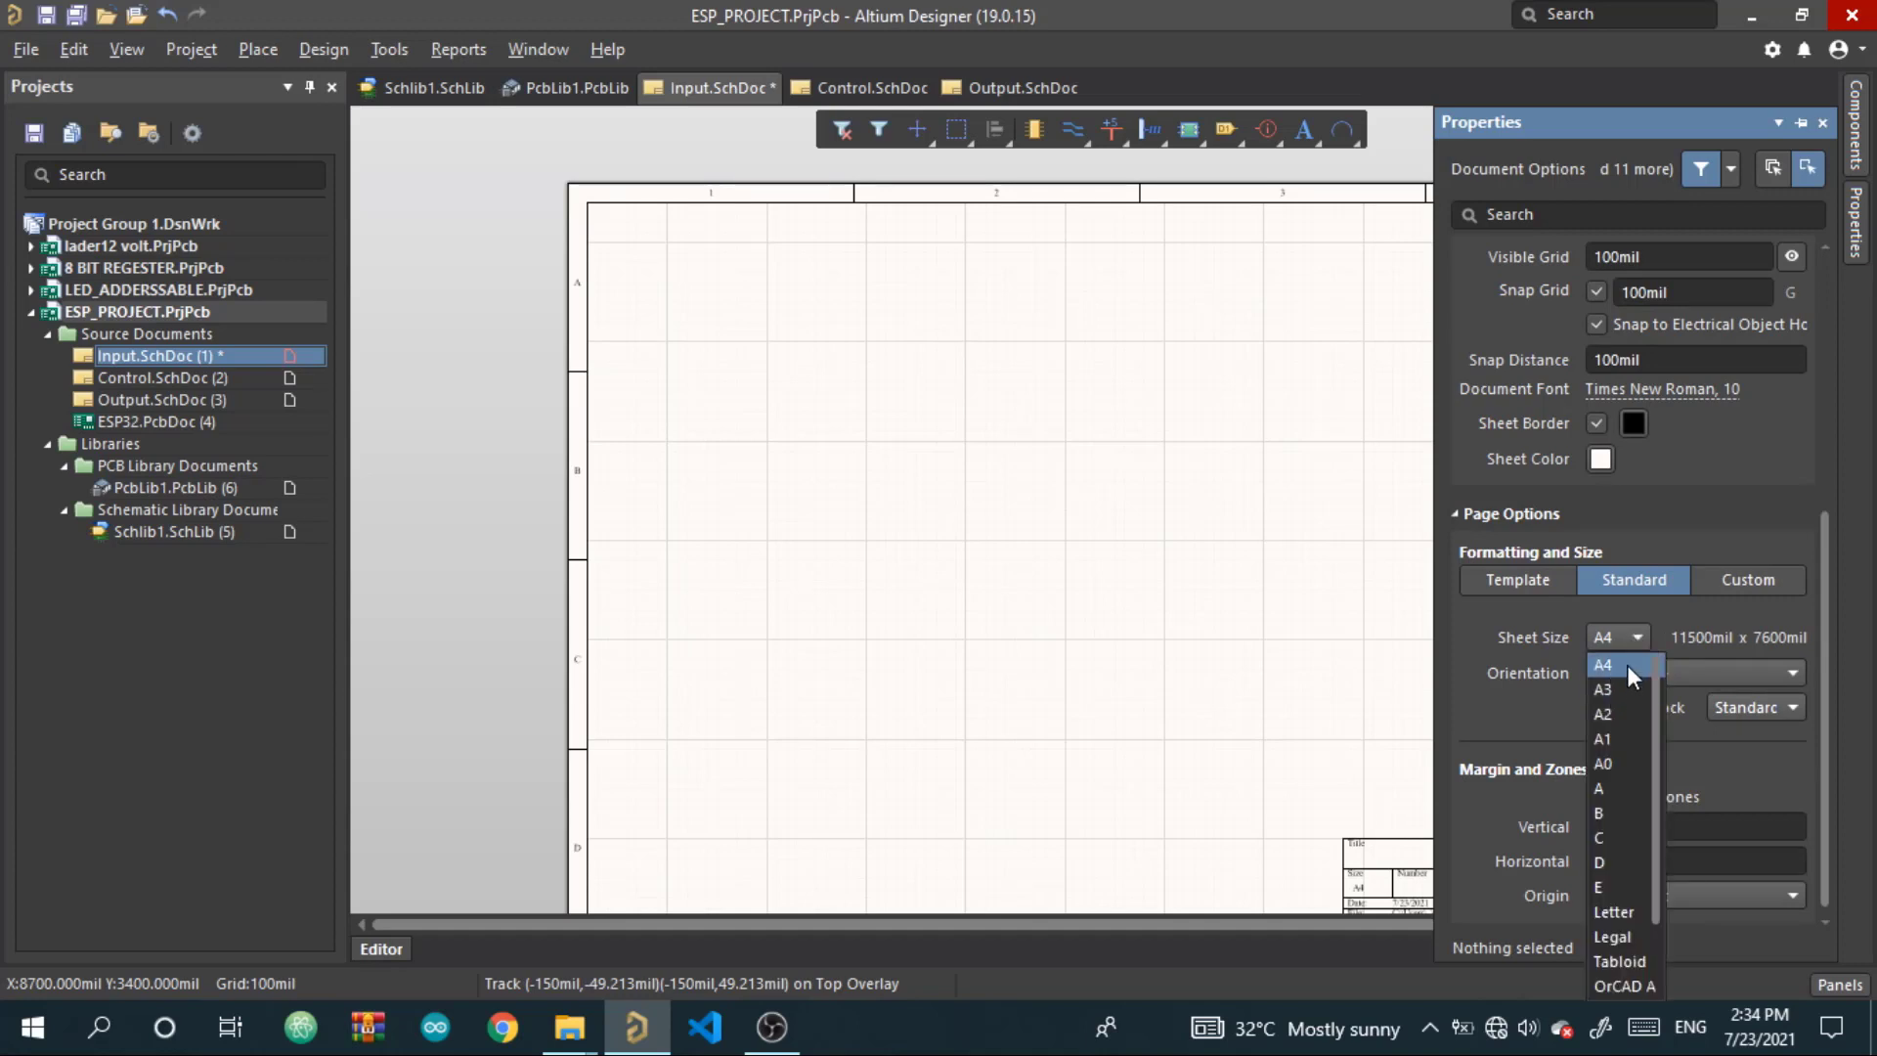
left_click(1627, 665)
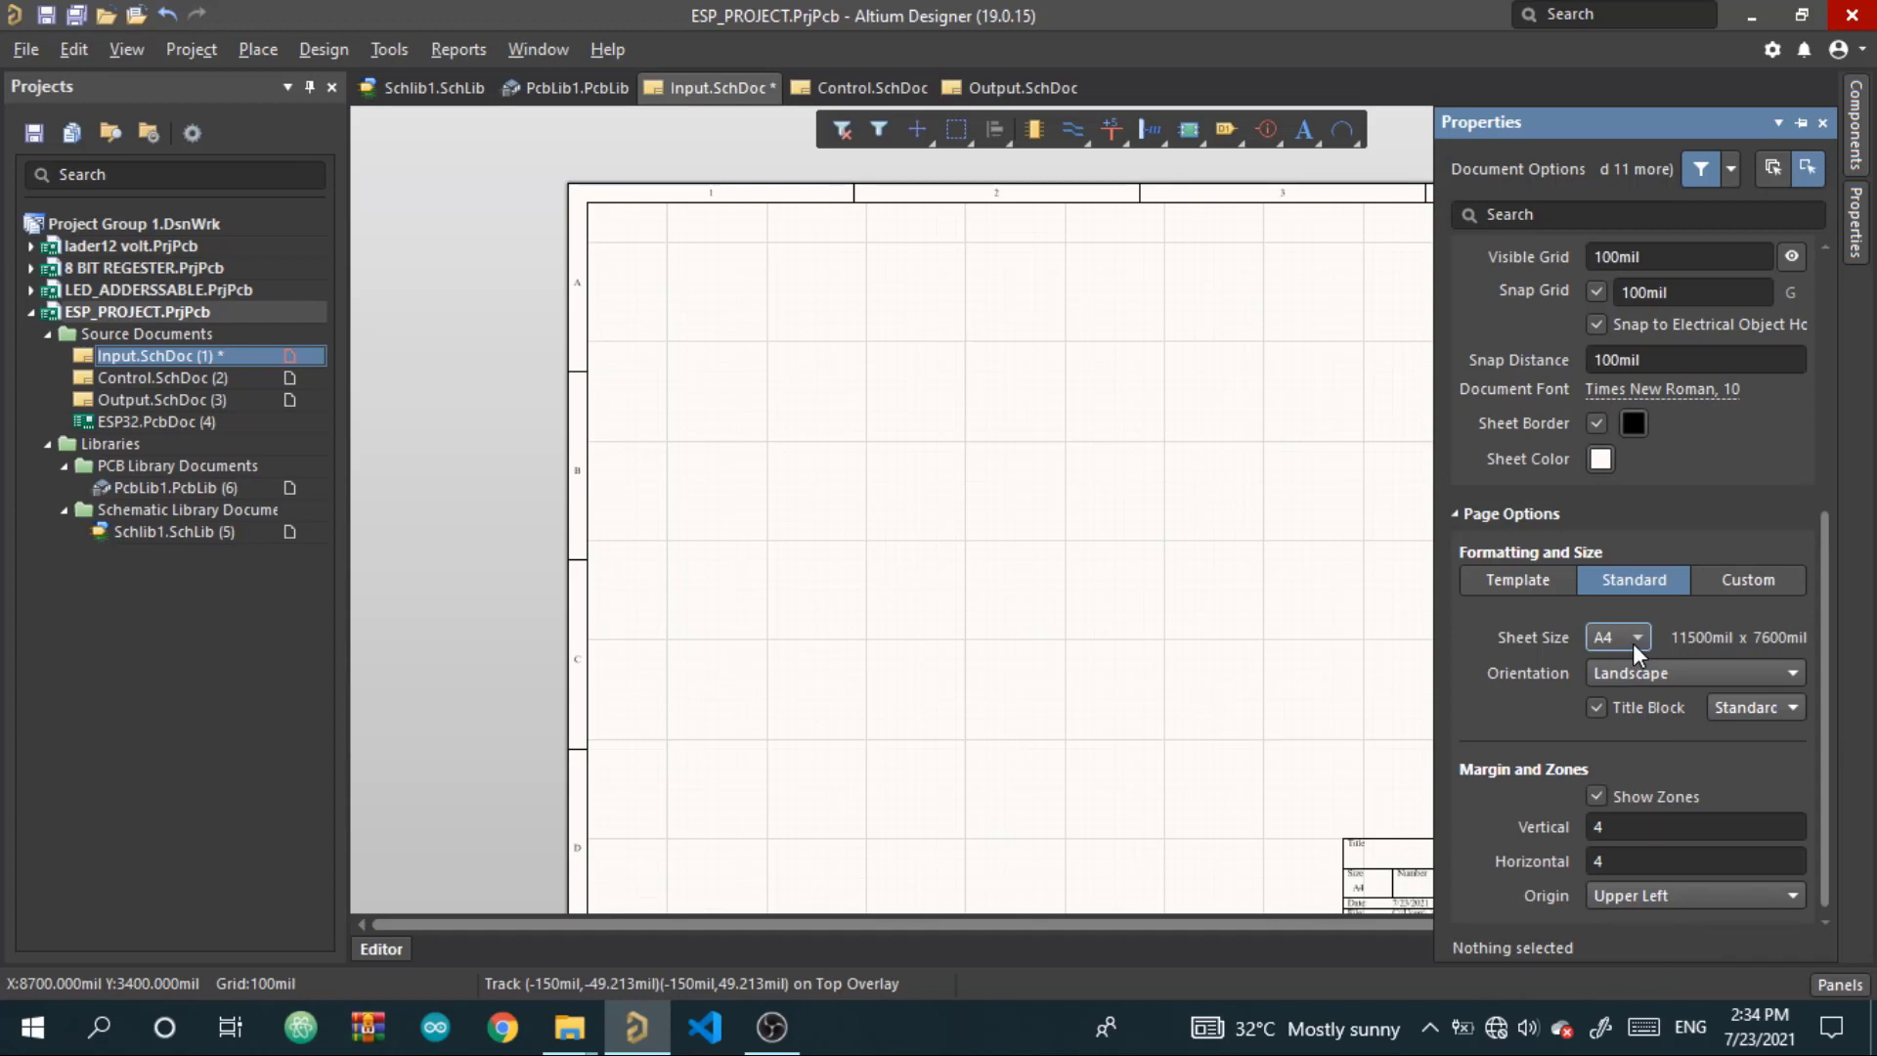
scroll(1648, 745, "down", 1)
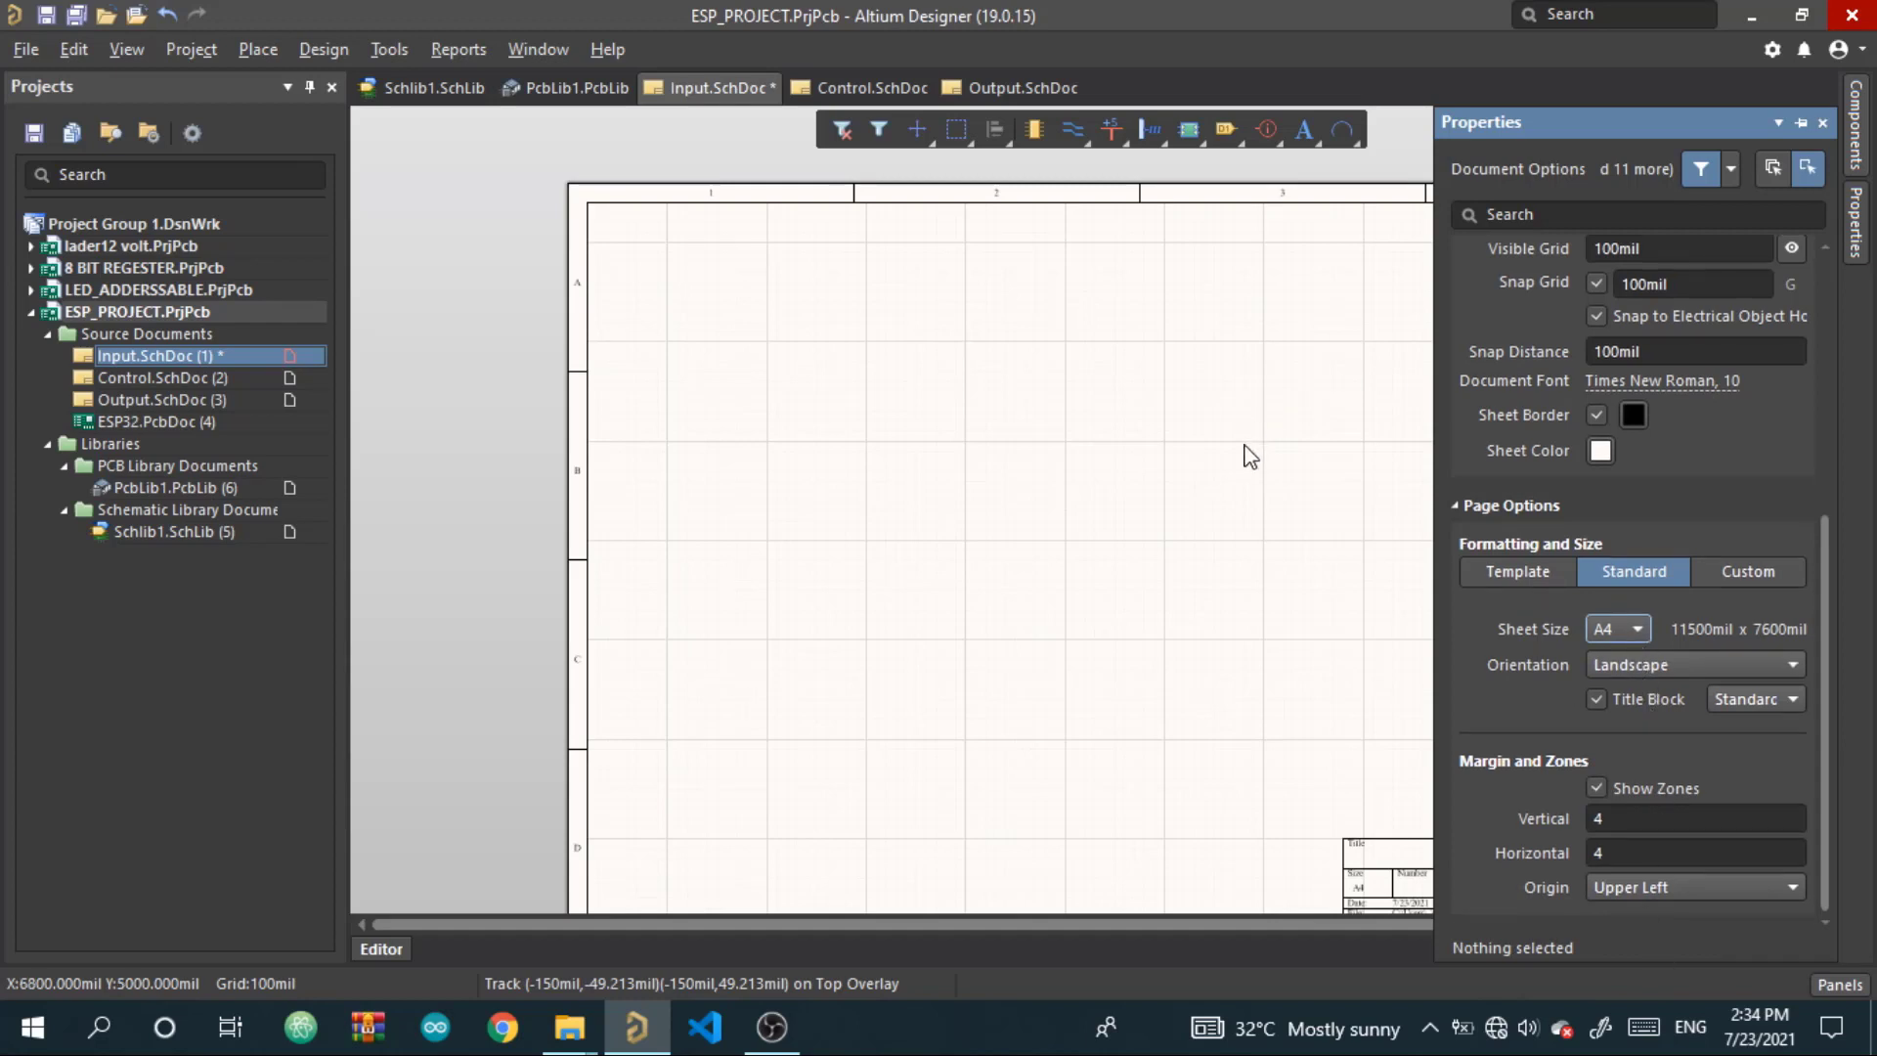
left_click(45, 14)
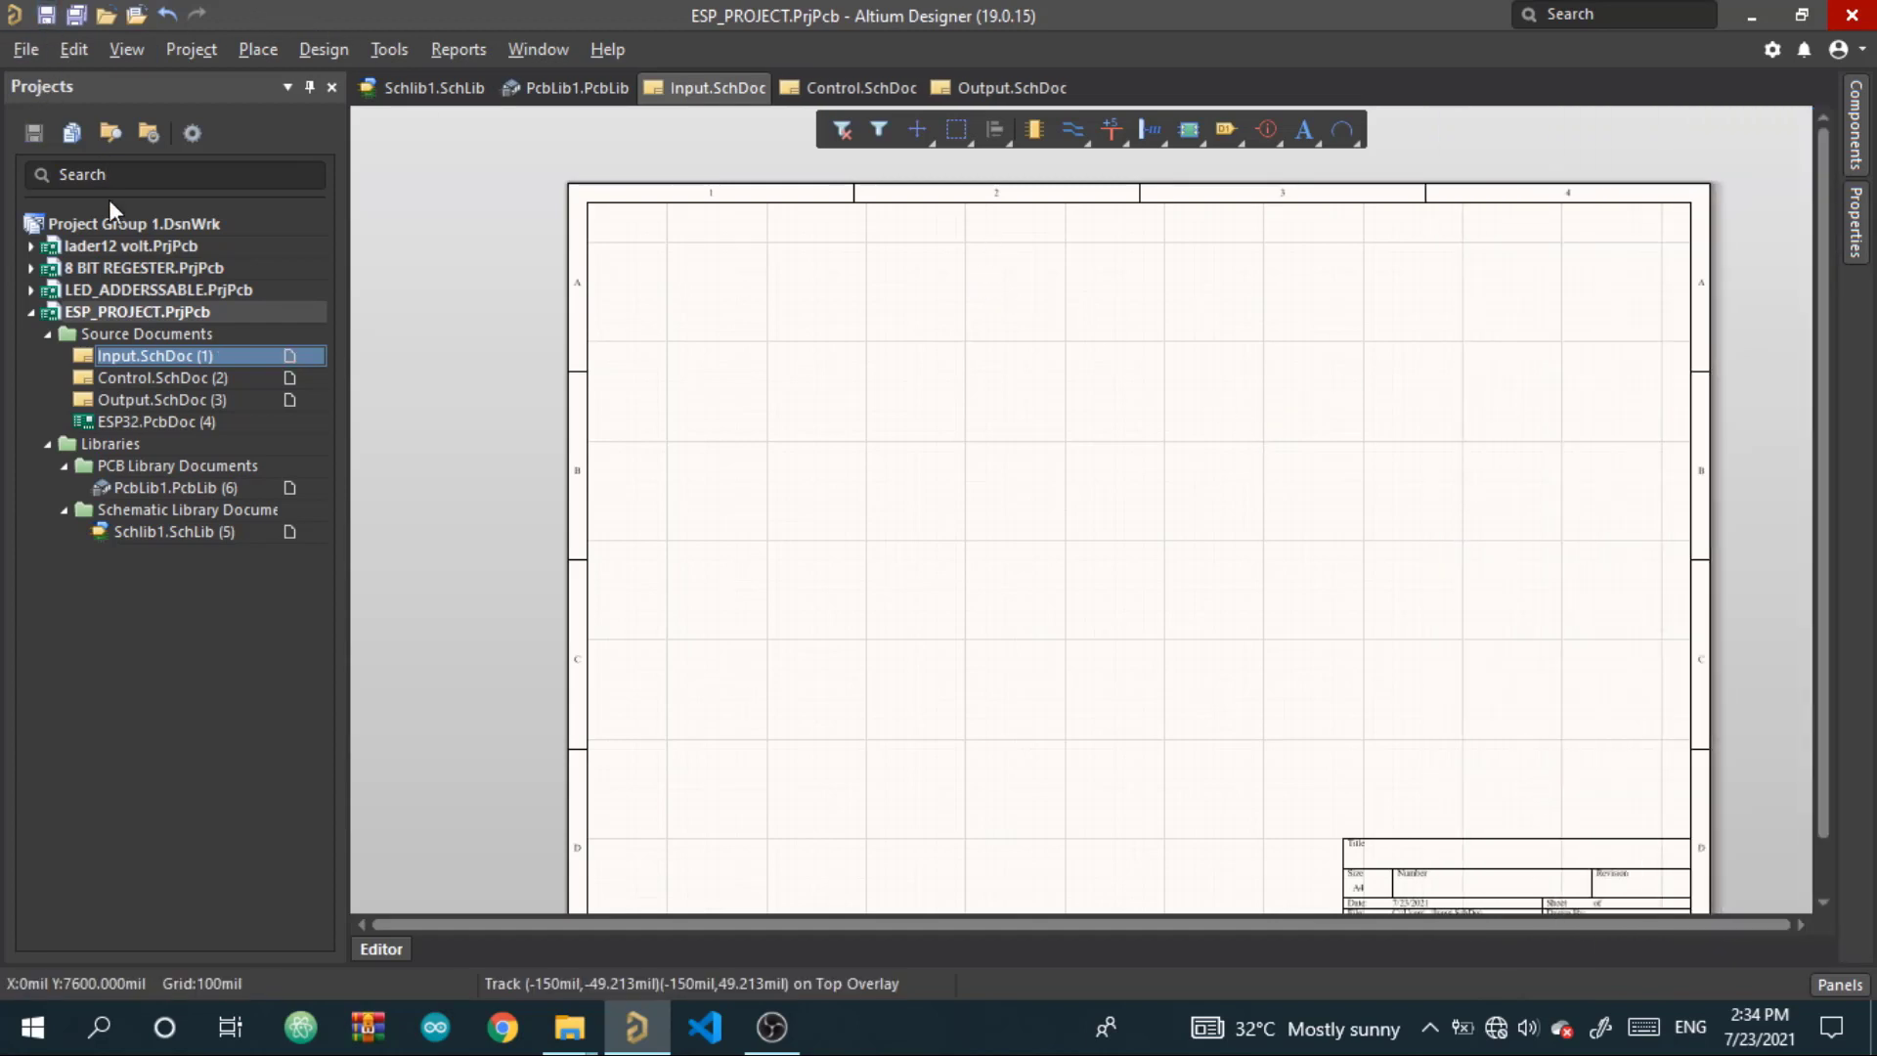
Open Control.SchDoc, set its snap grid to 100 mil, and check its document options
double_click(168, 379)
mouse_move(1858, 230)
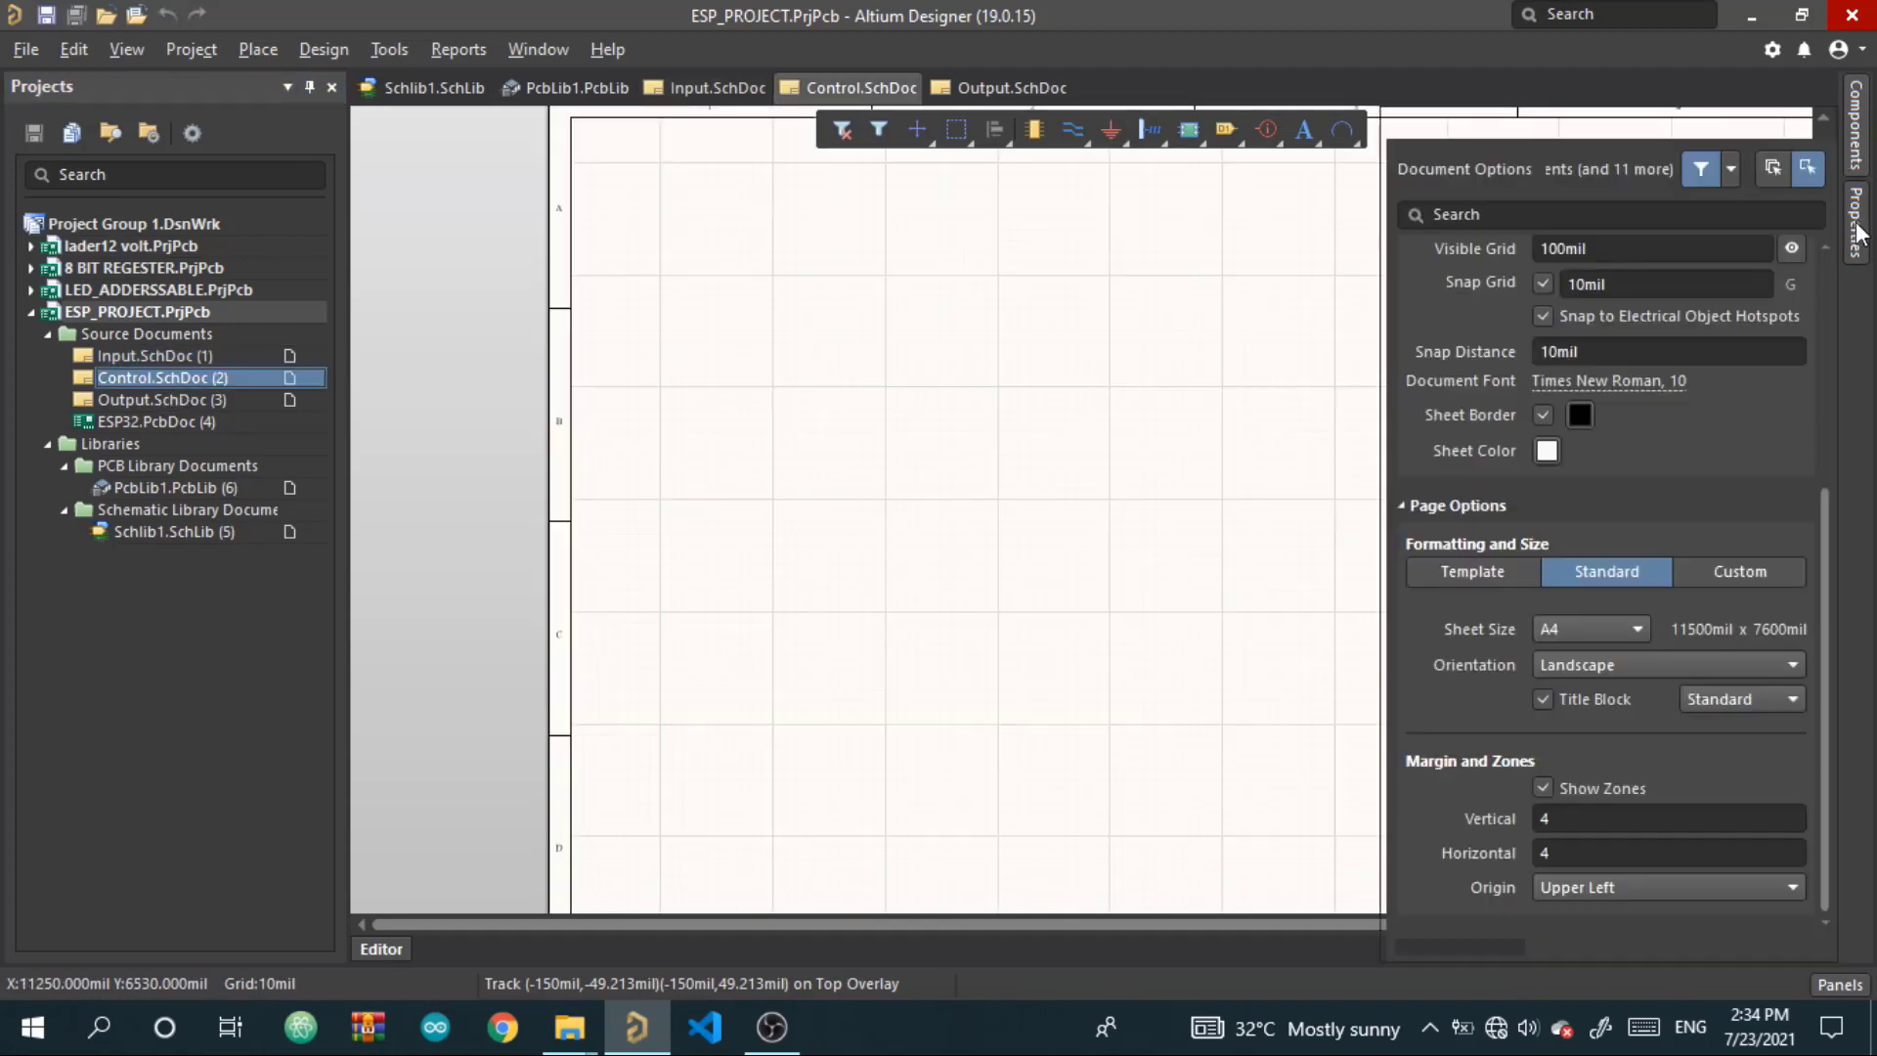
scroll(1692, 312, "up", 4)
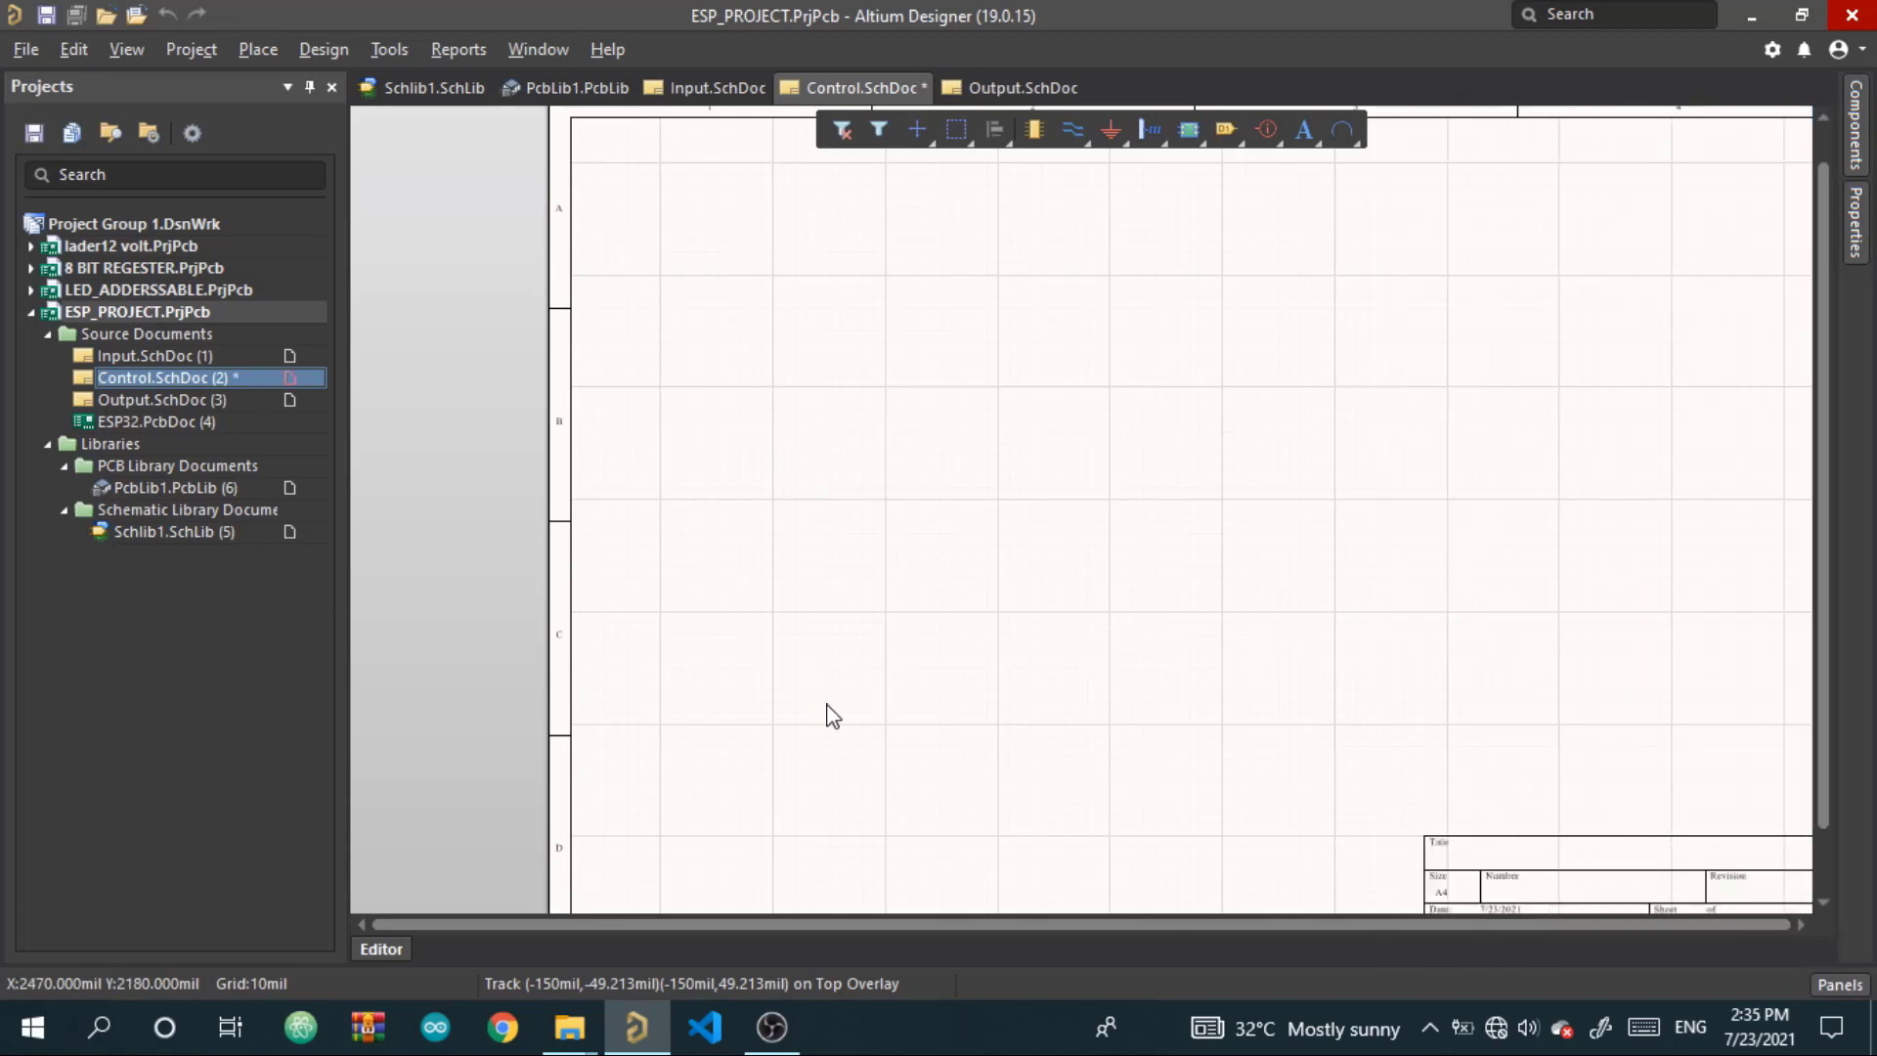
key("g")
key("g")
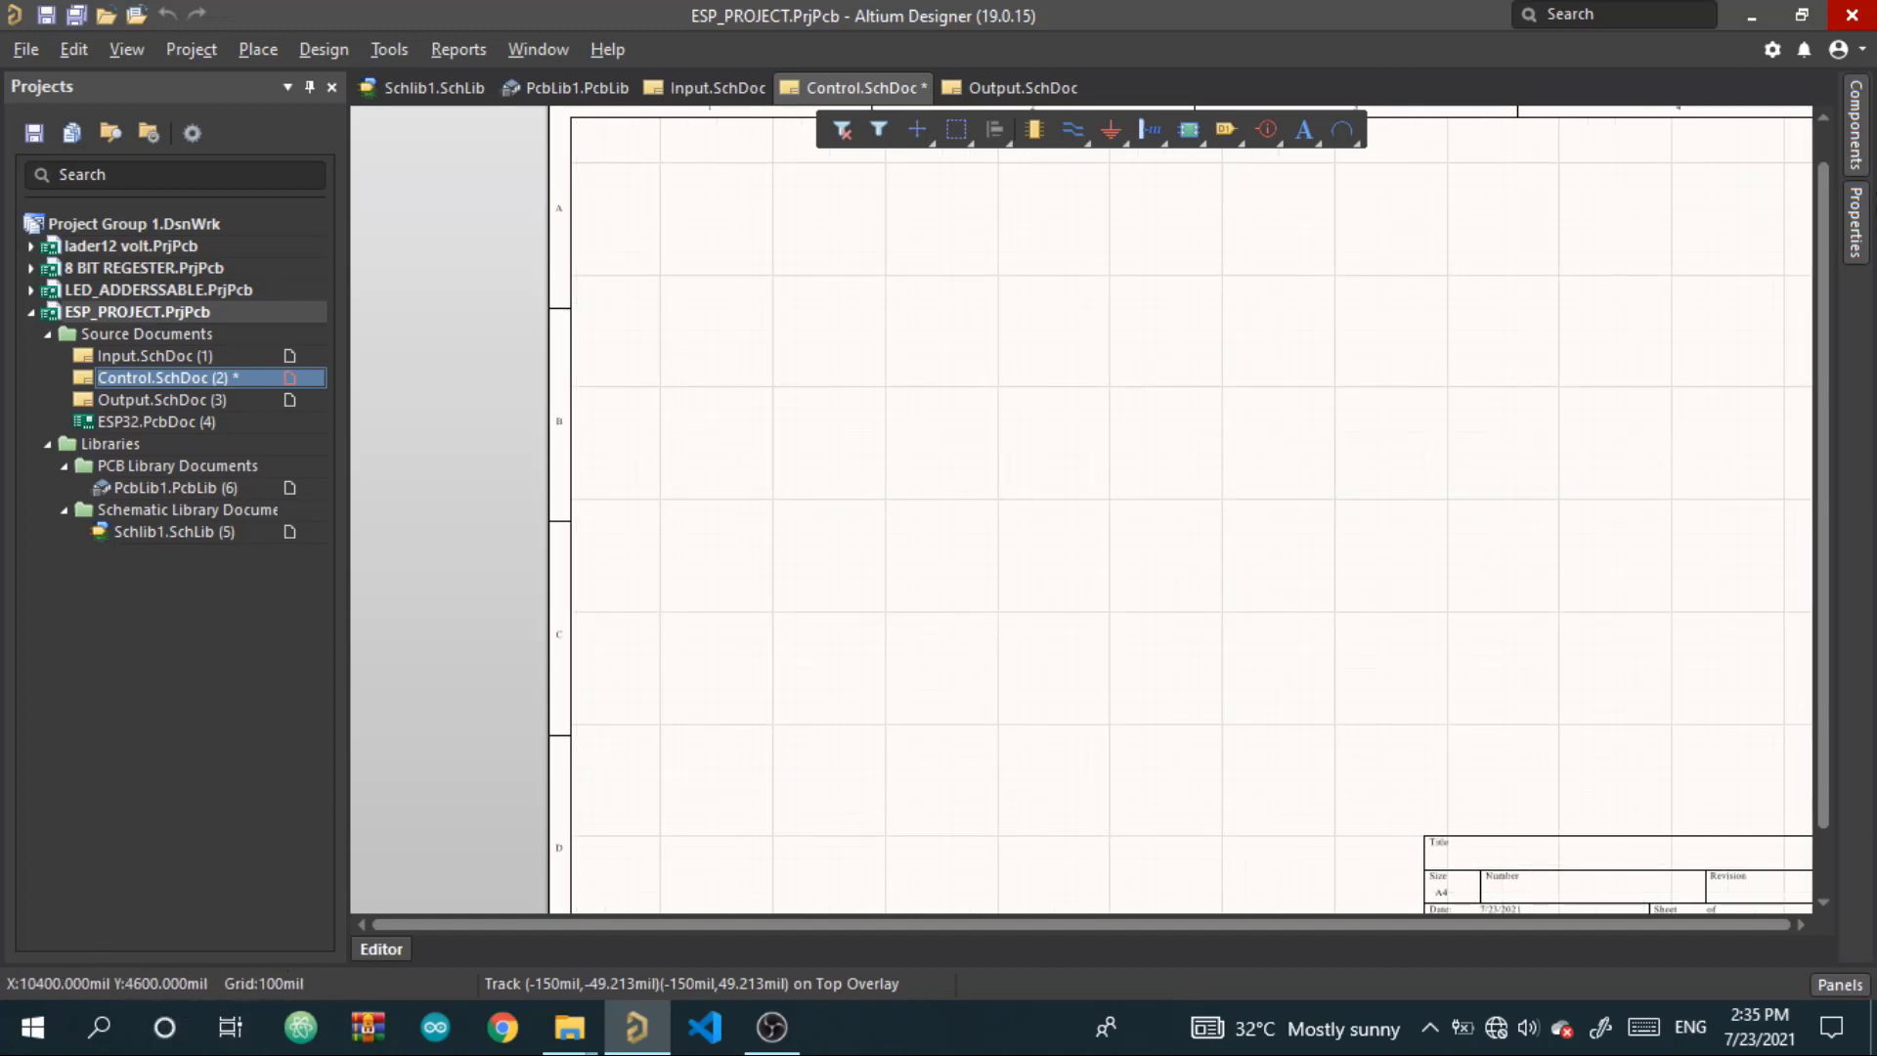
scroll(1568, 765, "down", 5)
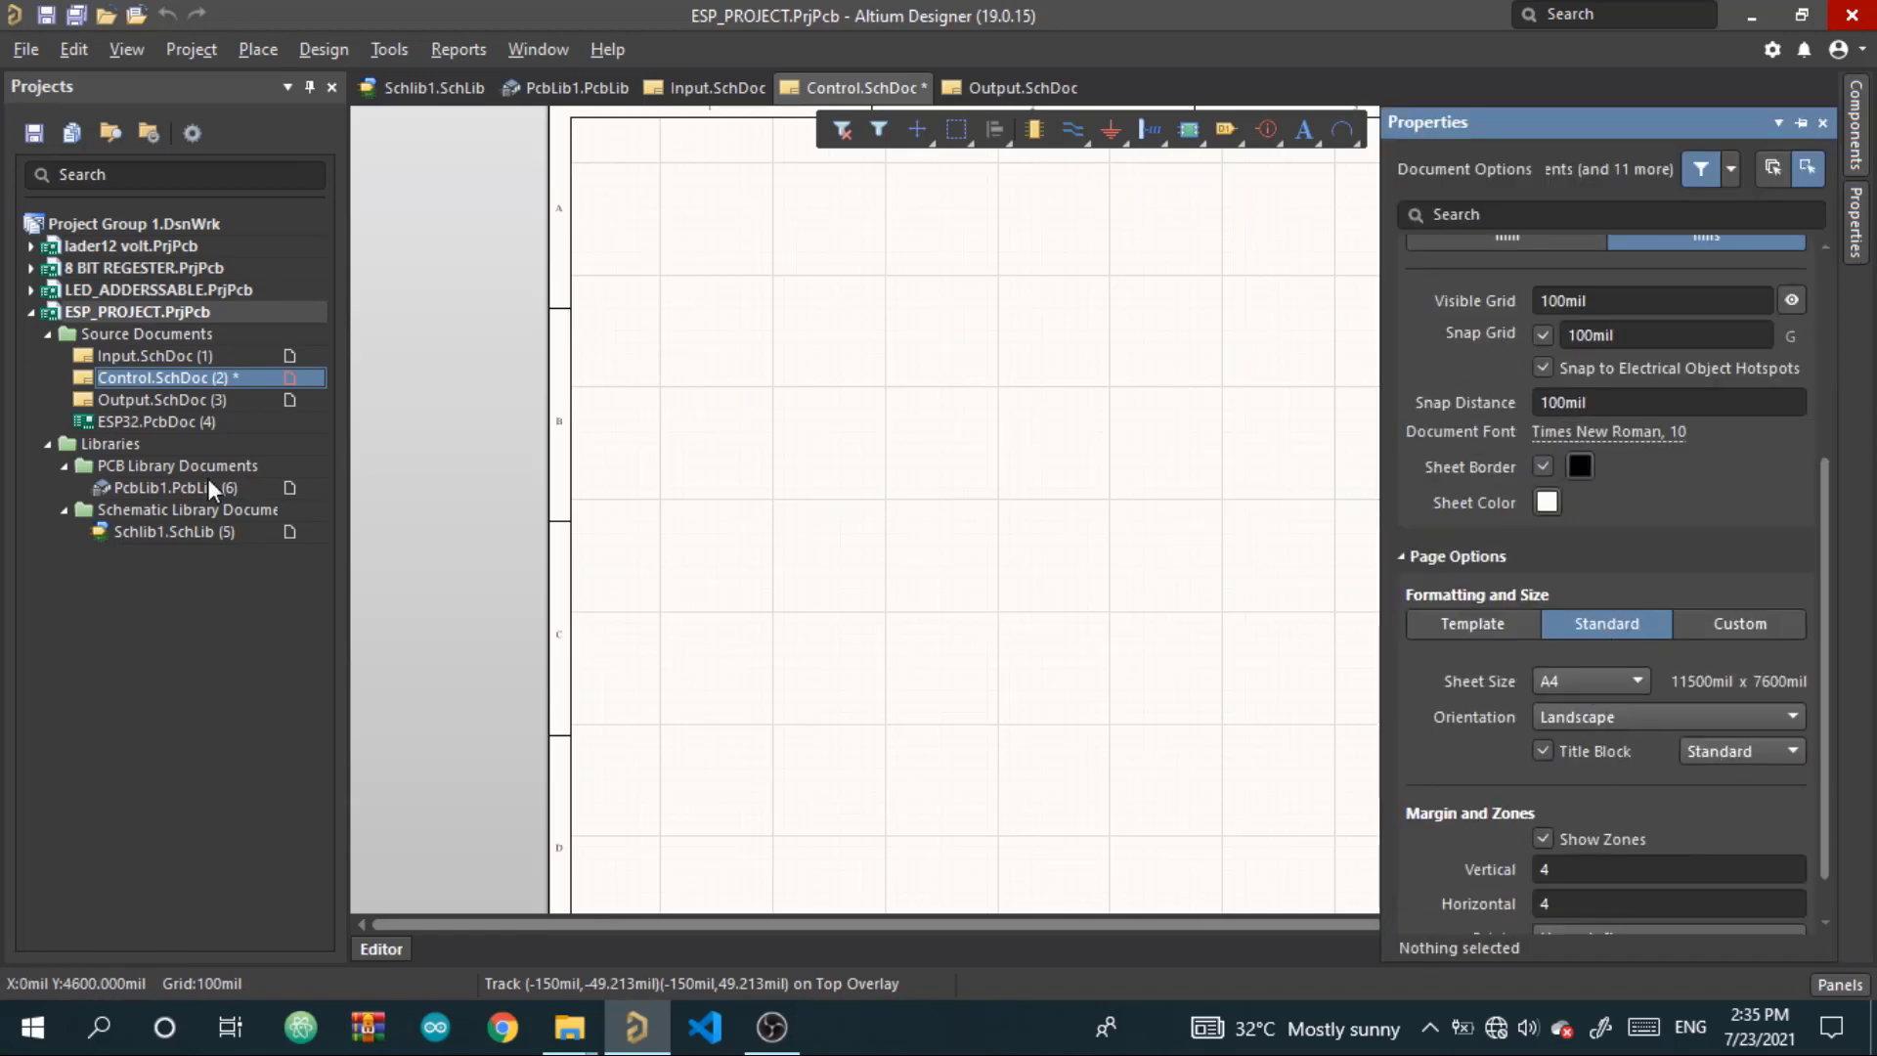
Open Output.SchDoc, set its snap grid to 100 mil, and check its page options
double_click(194, 401)
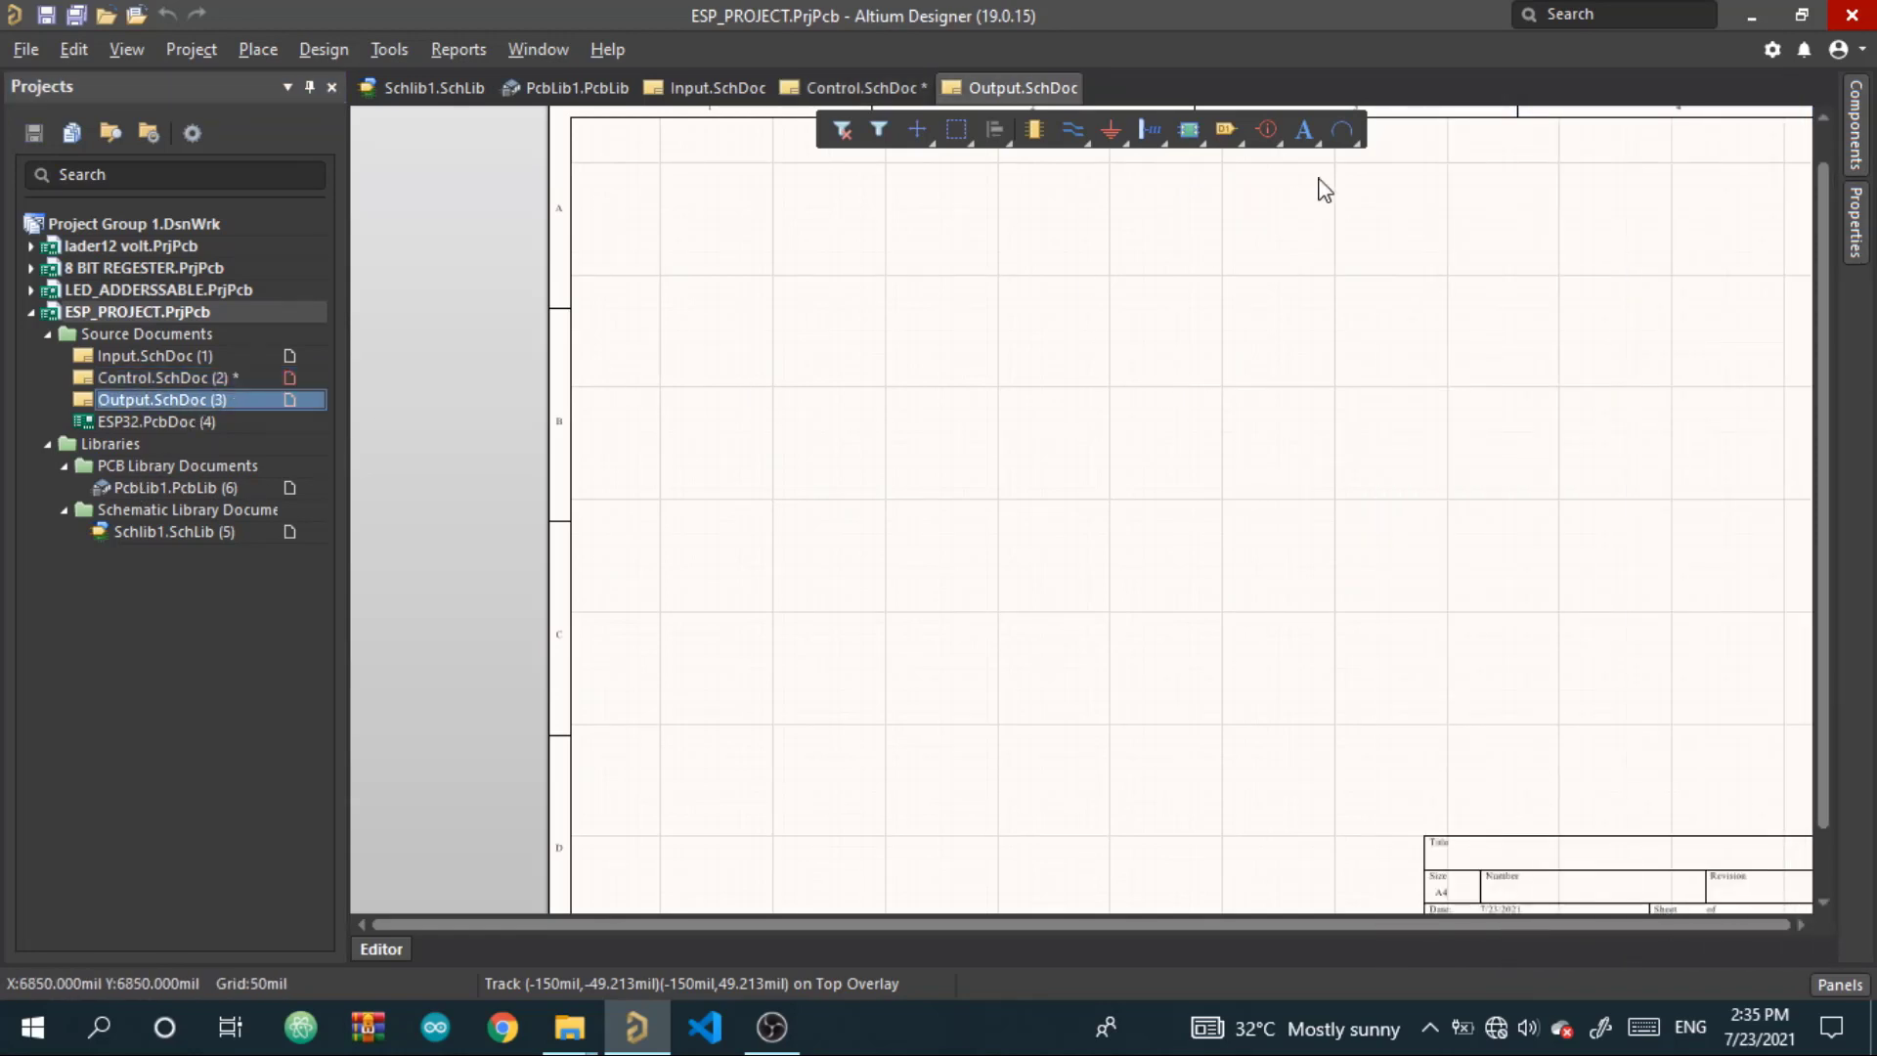
mouse_move(1863, 245)
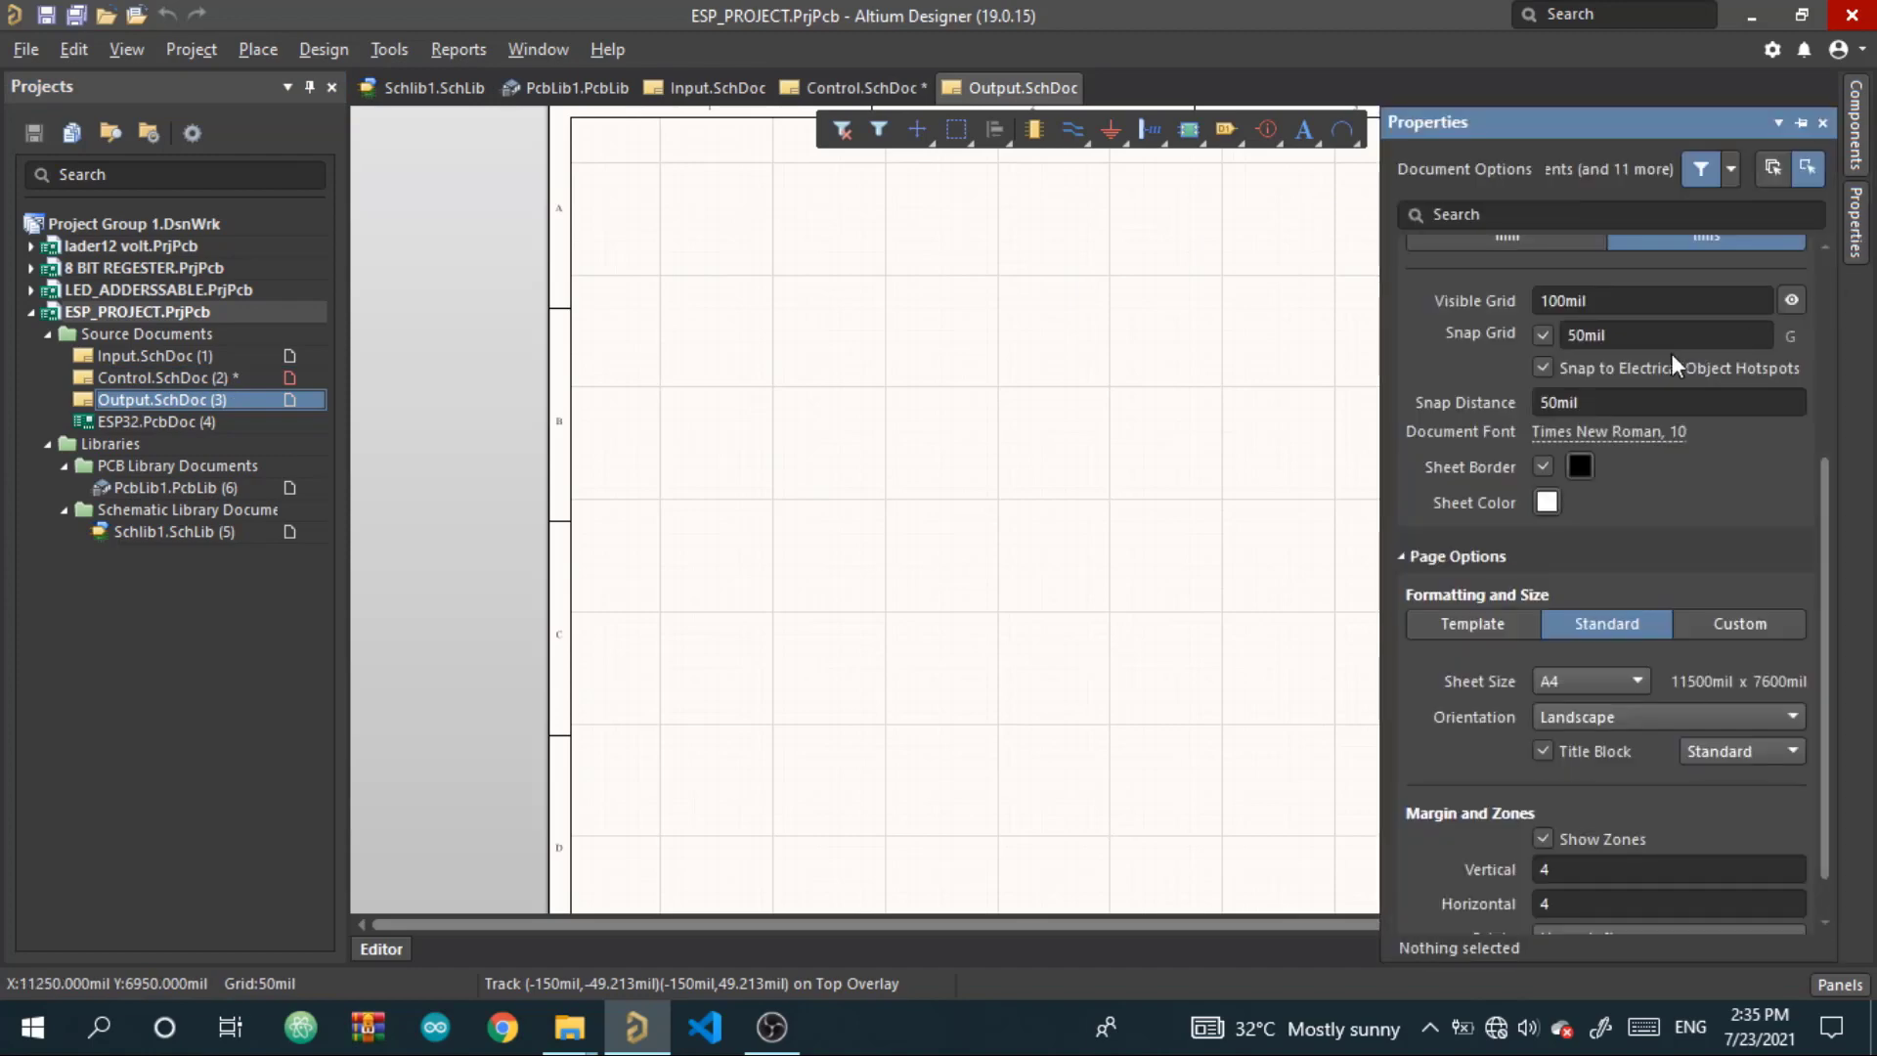
key("g")
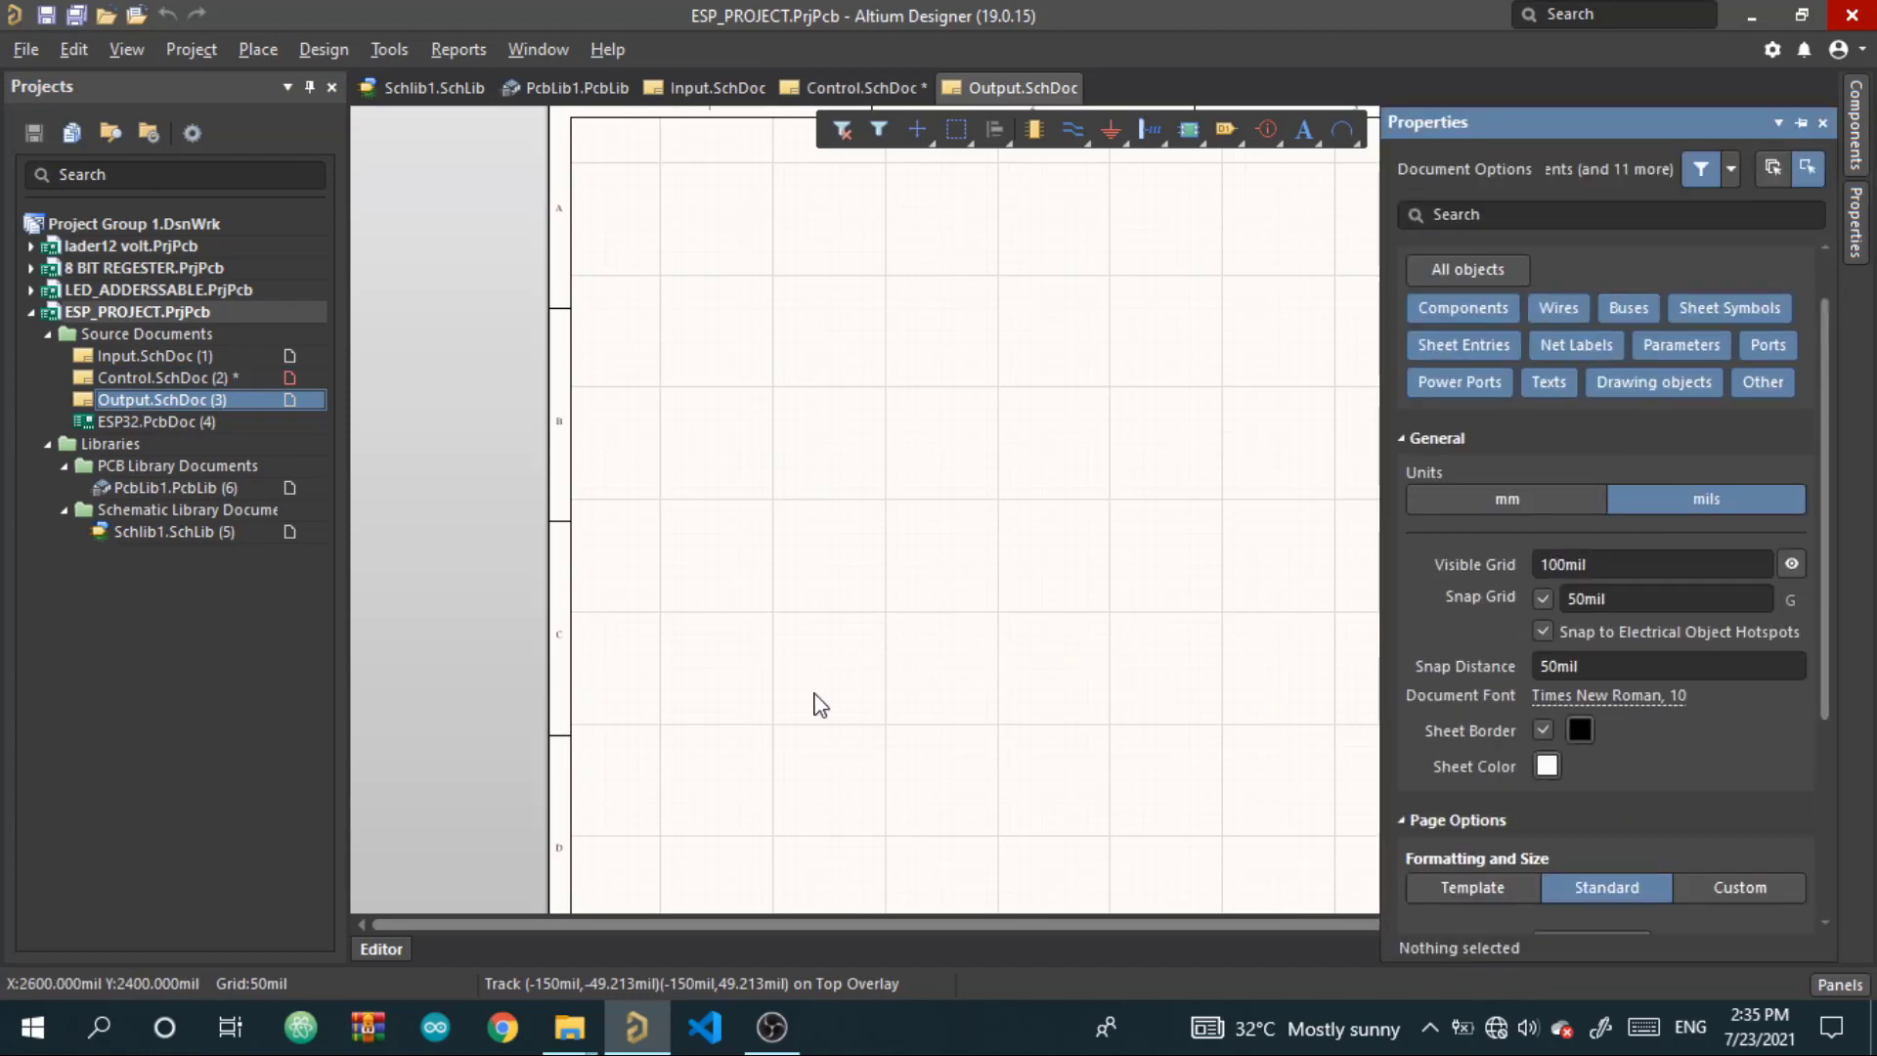
key("g")
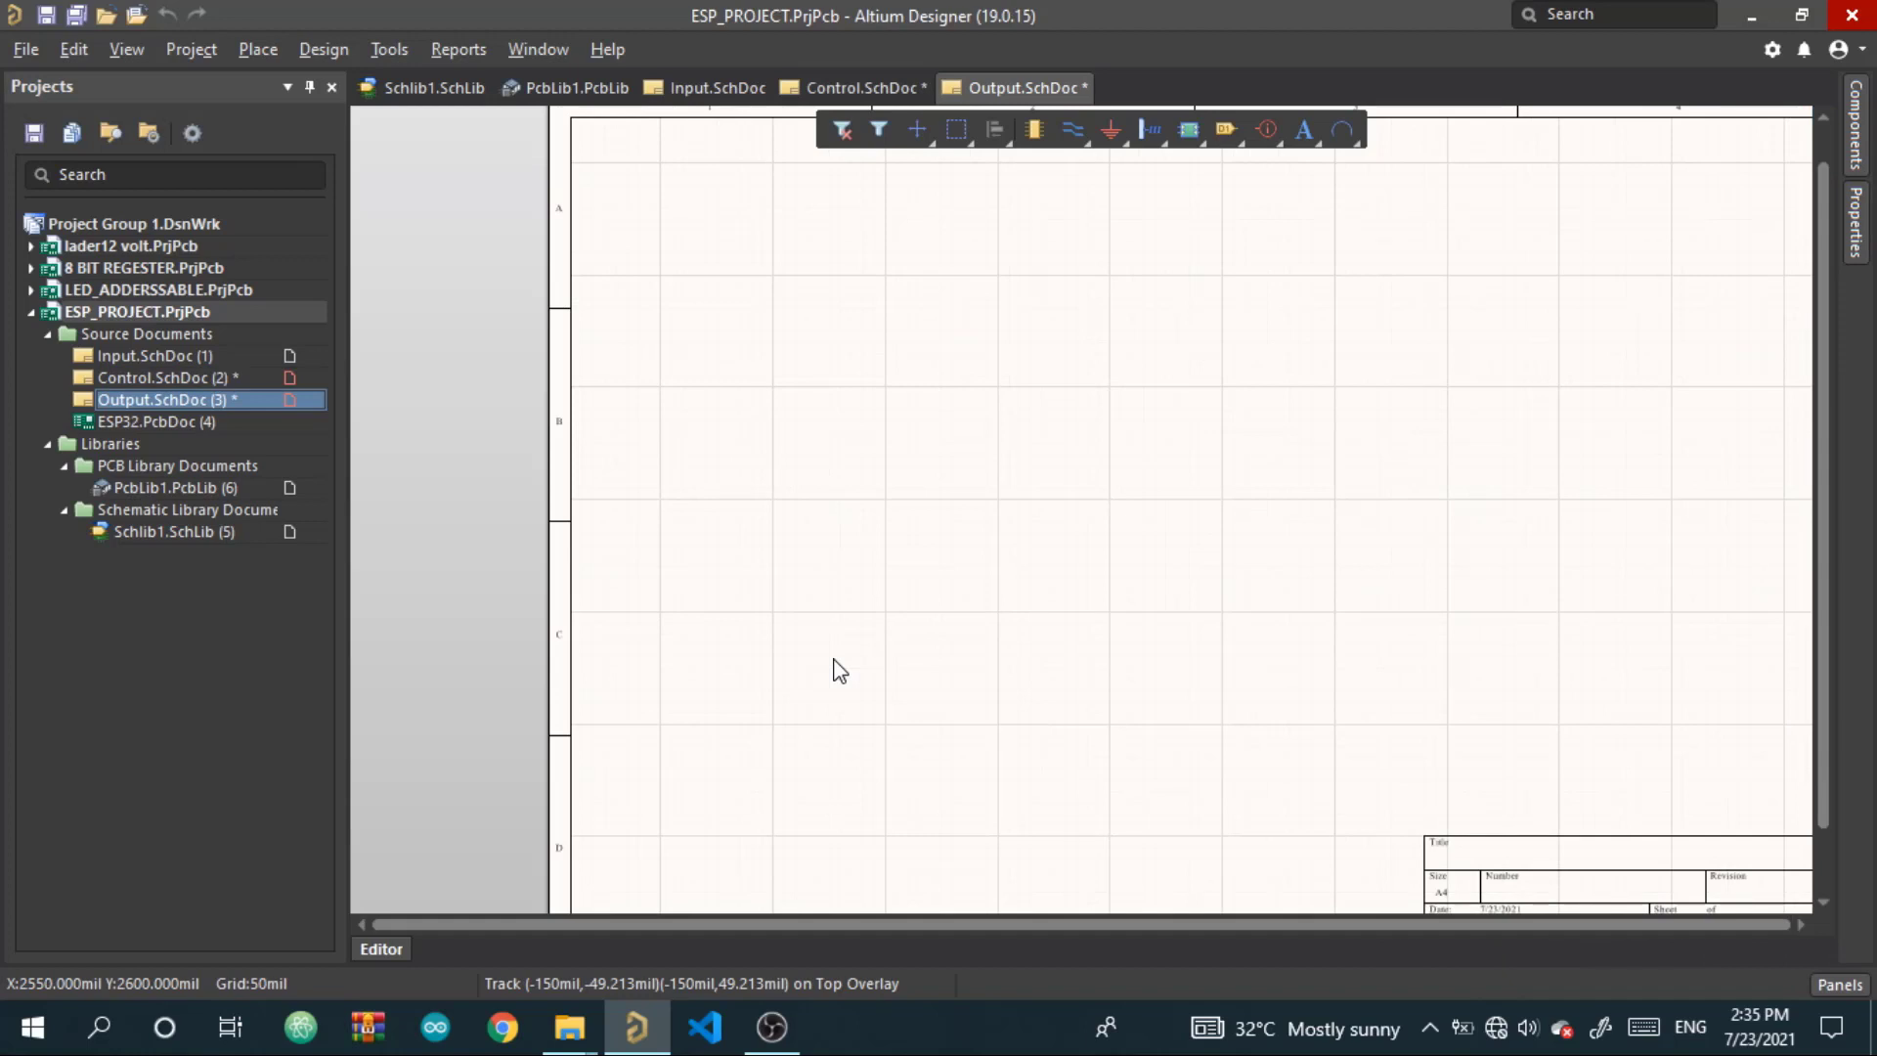
key("g")
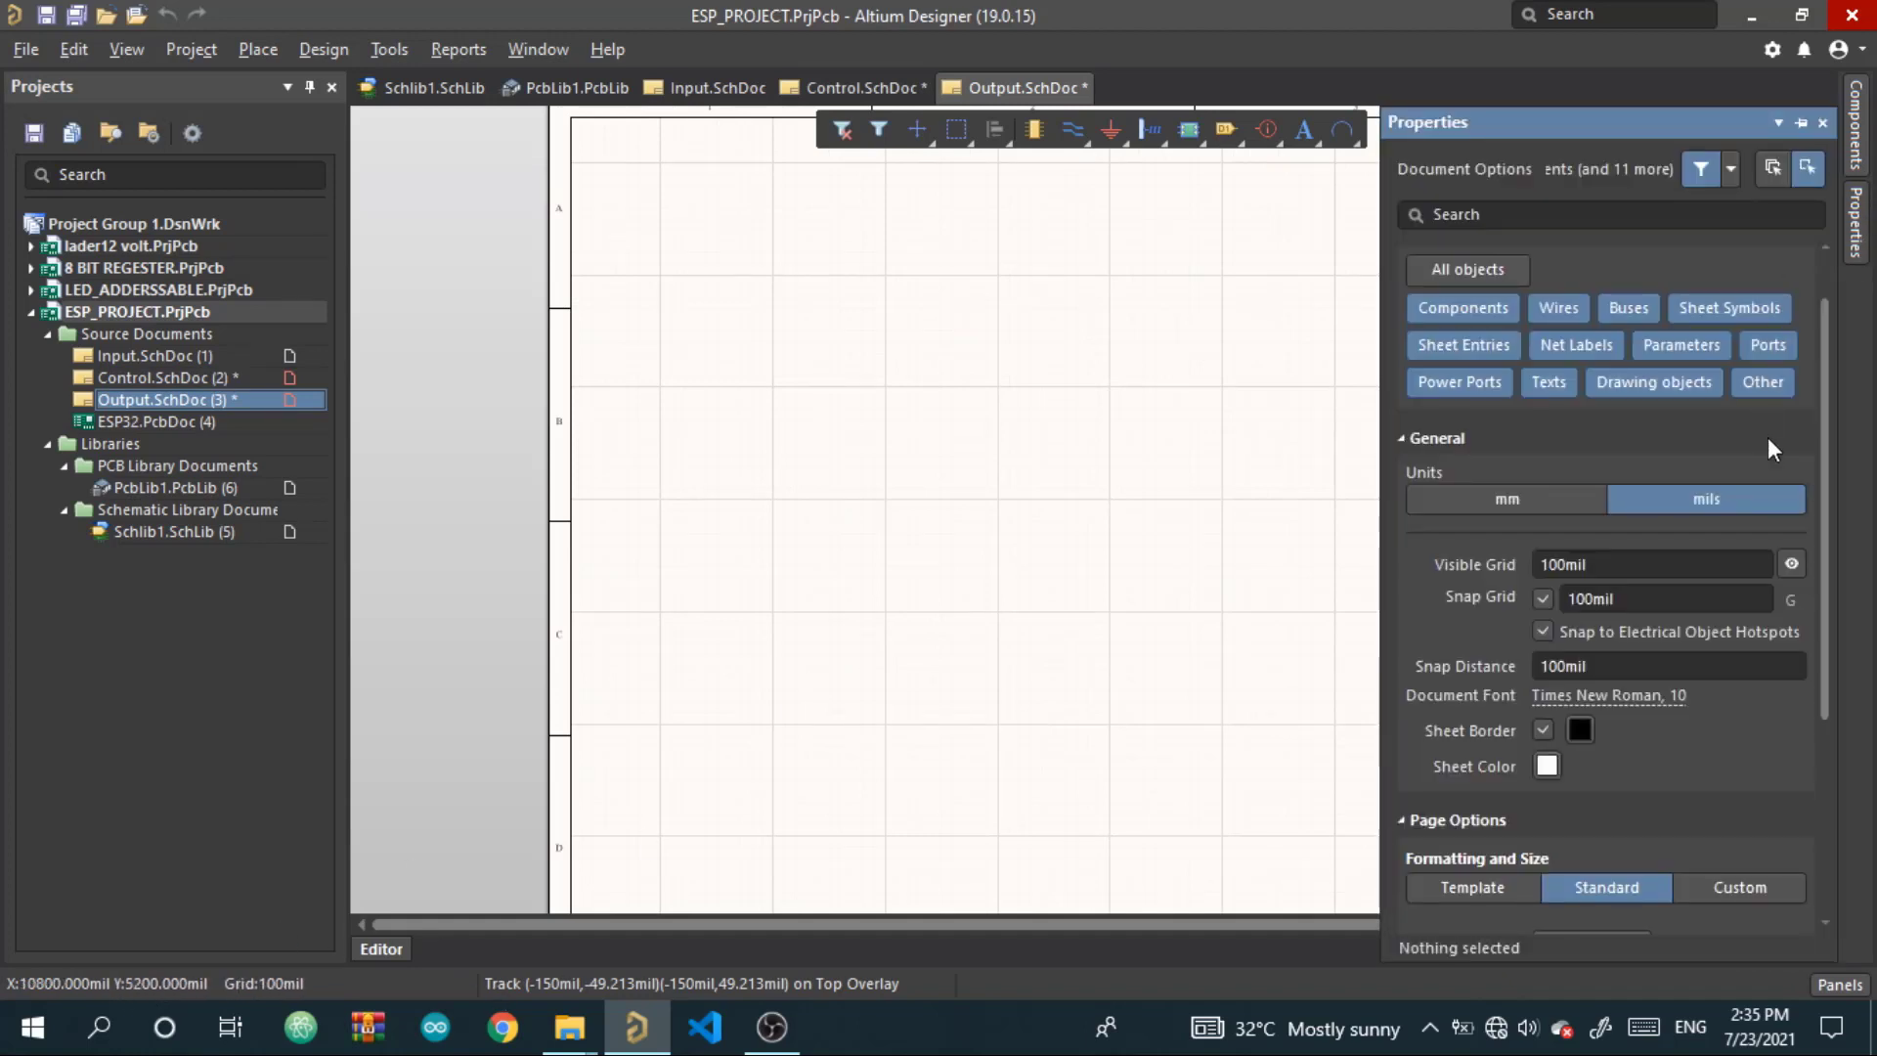
scroll(1609, 600, "down", 3)
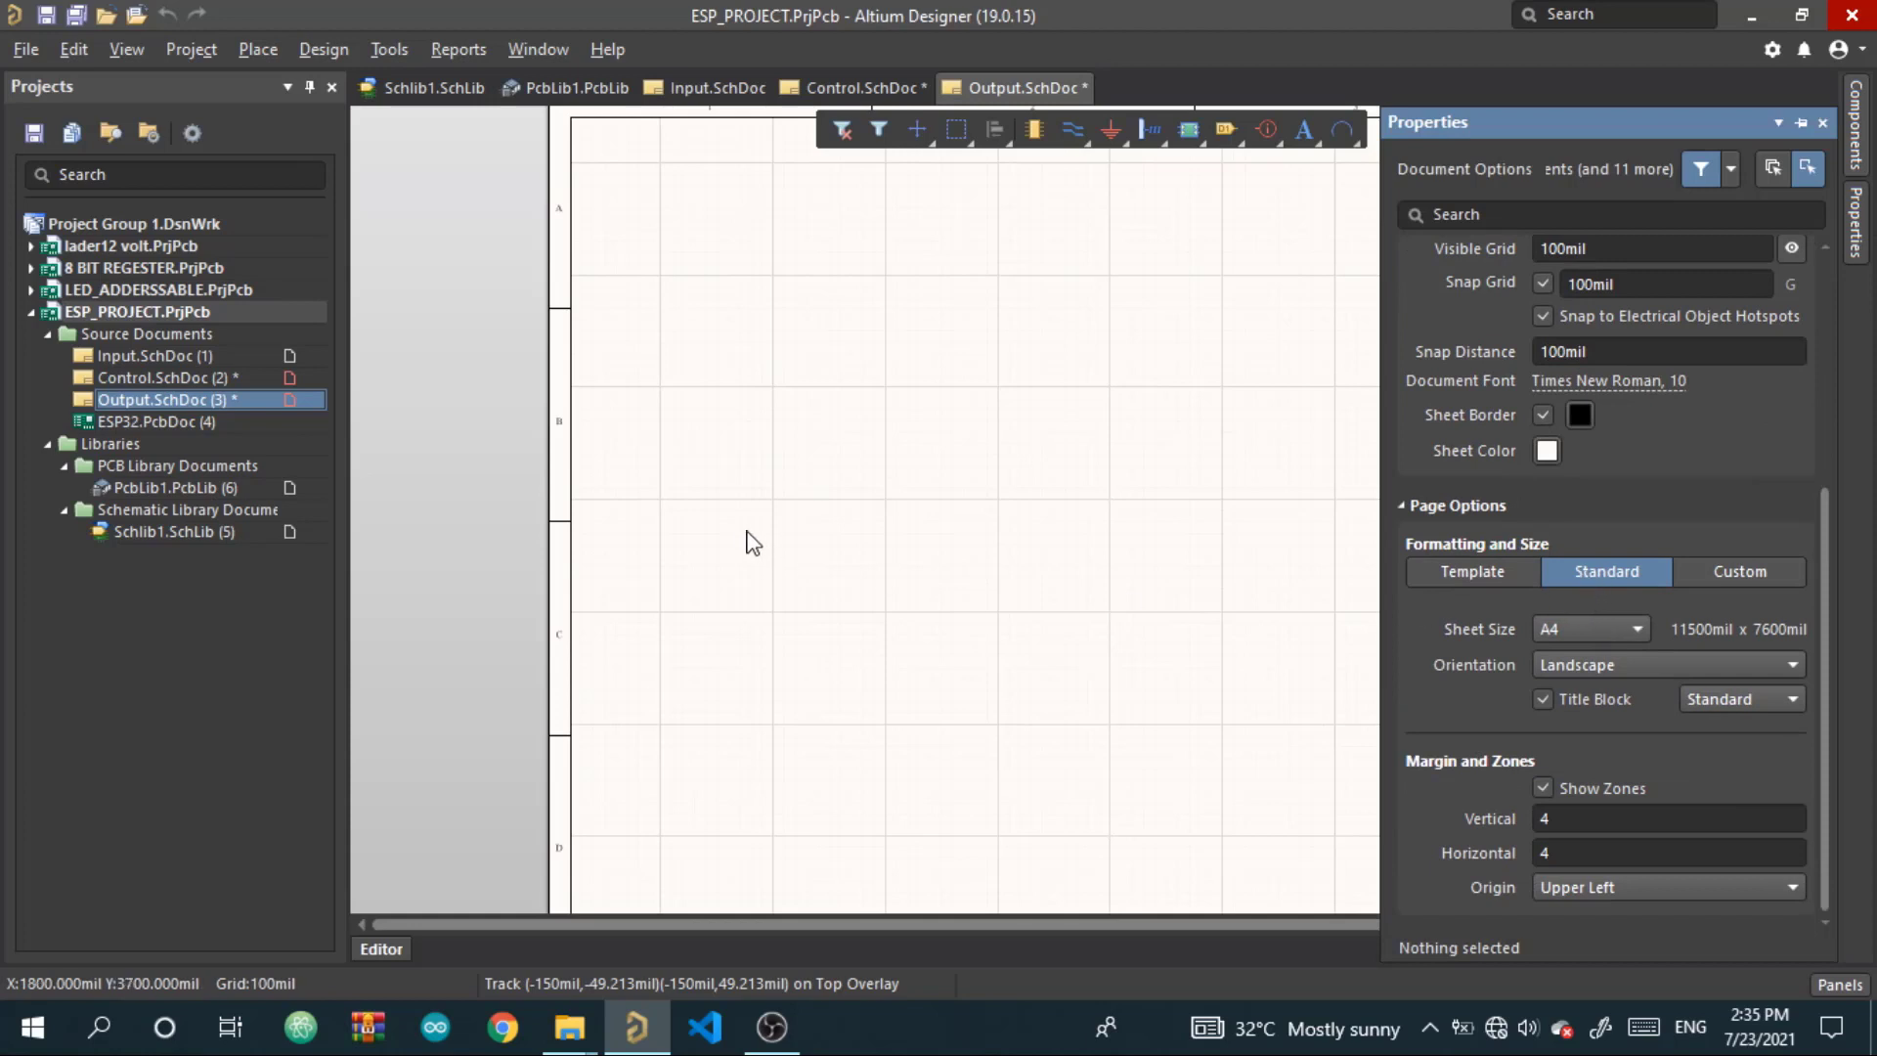
Save both Output.SchDoc and Control.SchDoc
left_click(46, 14)
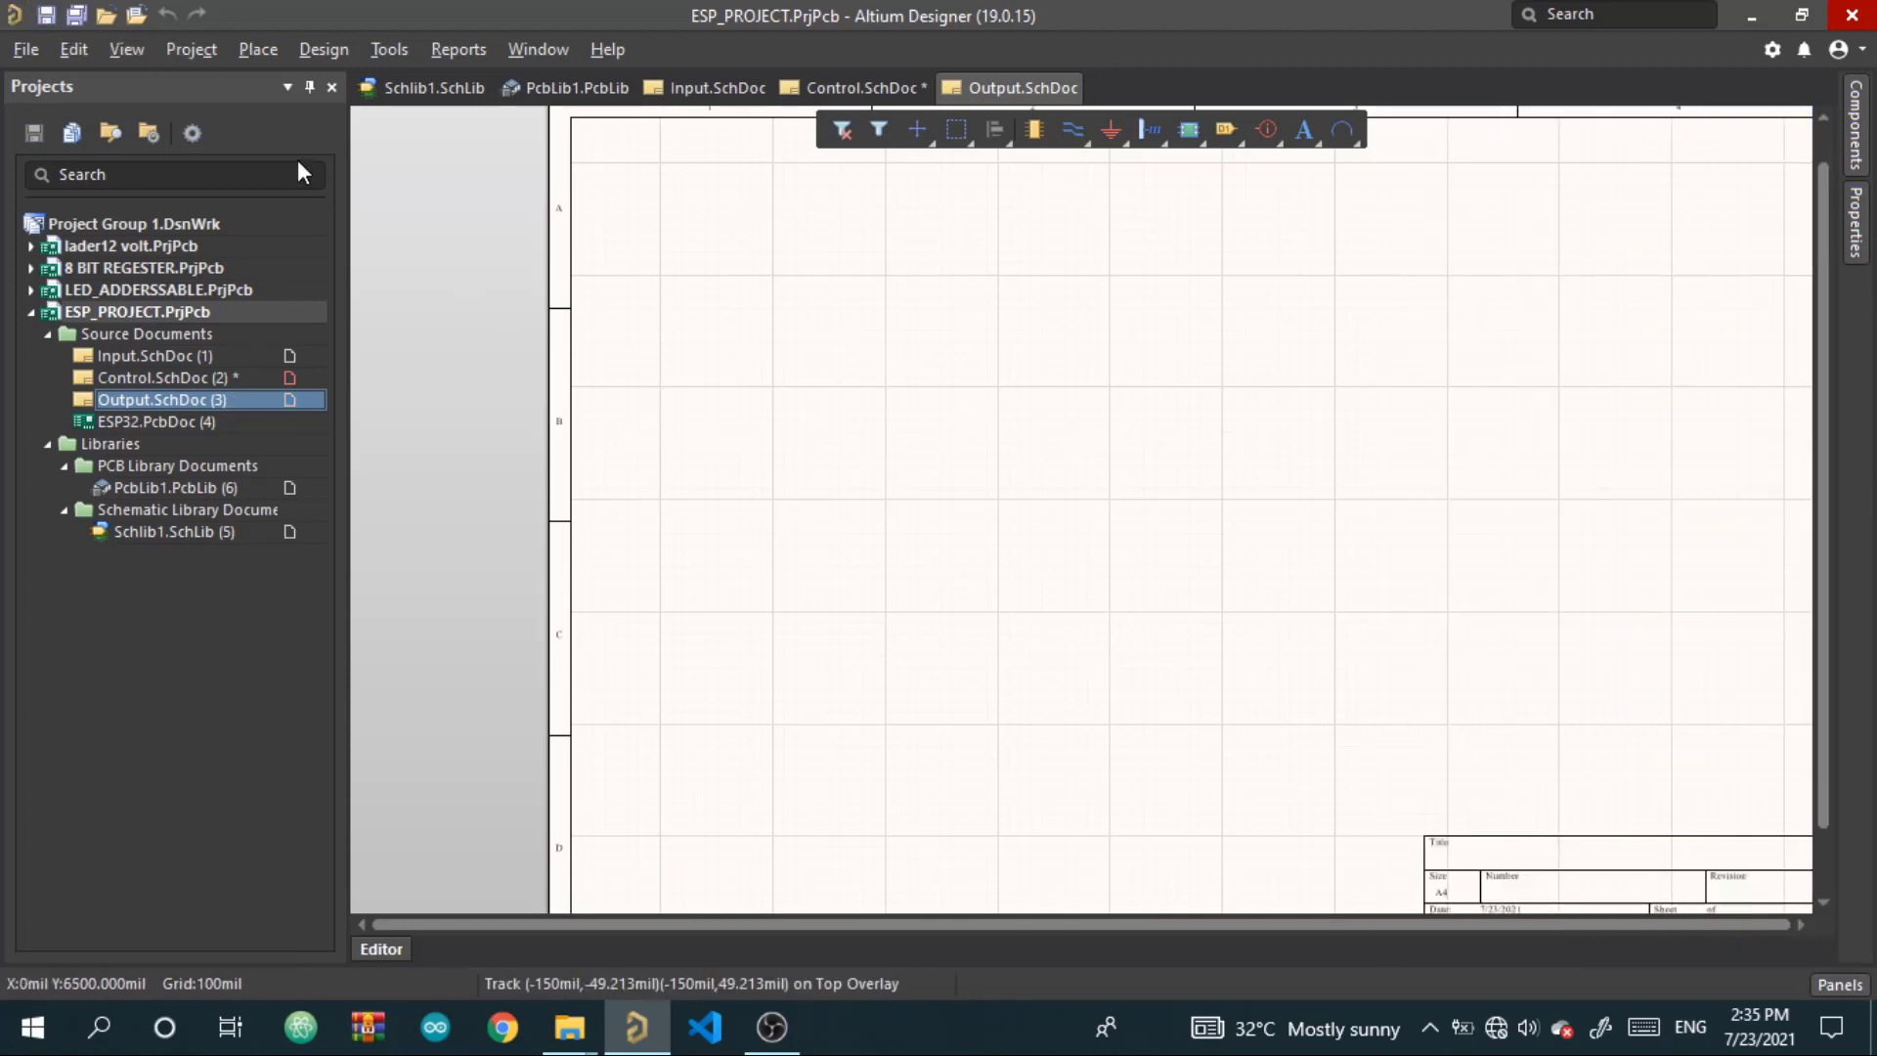
left_click(196, 372)
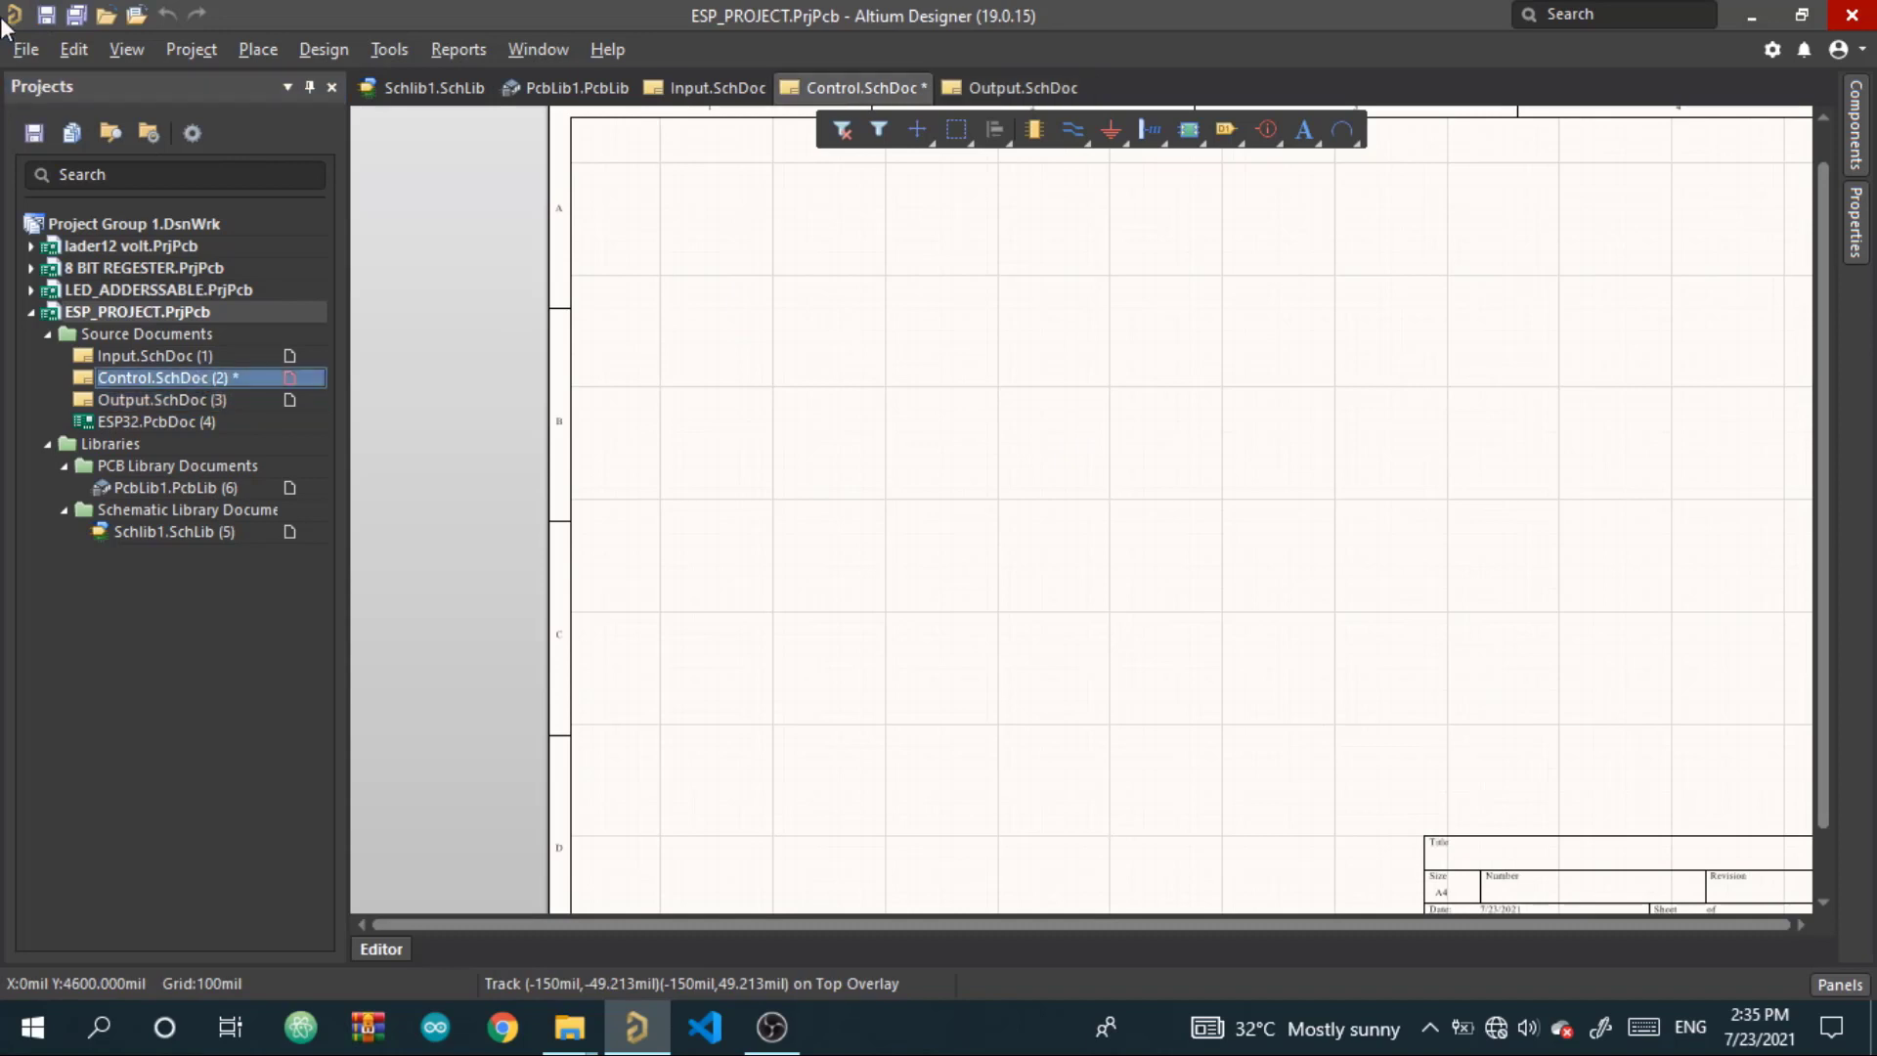
left_click(46, 14)
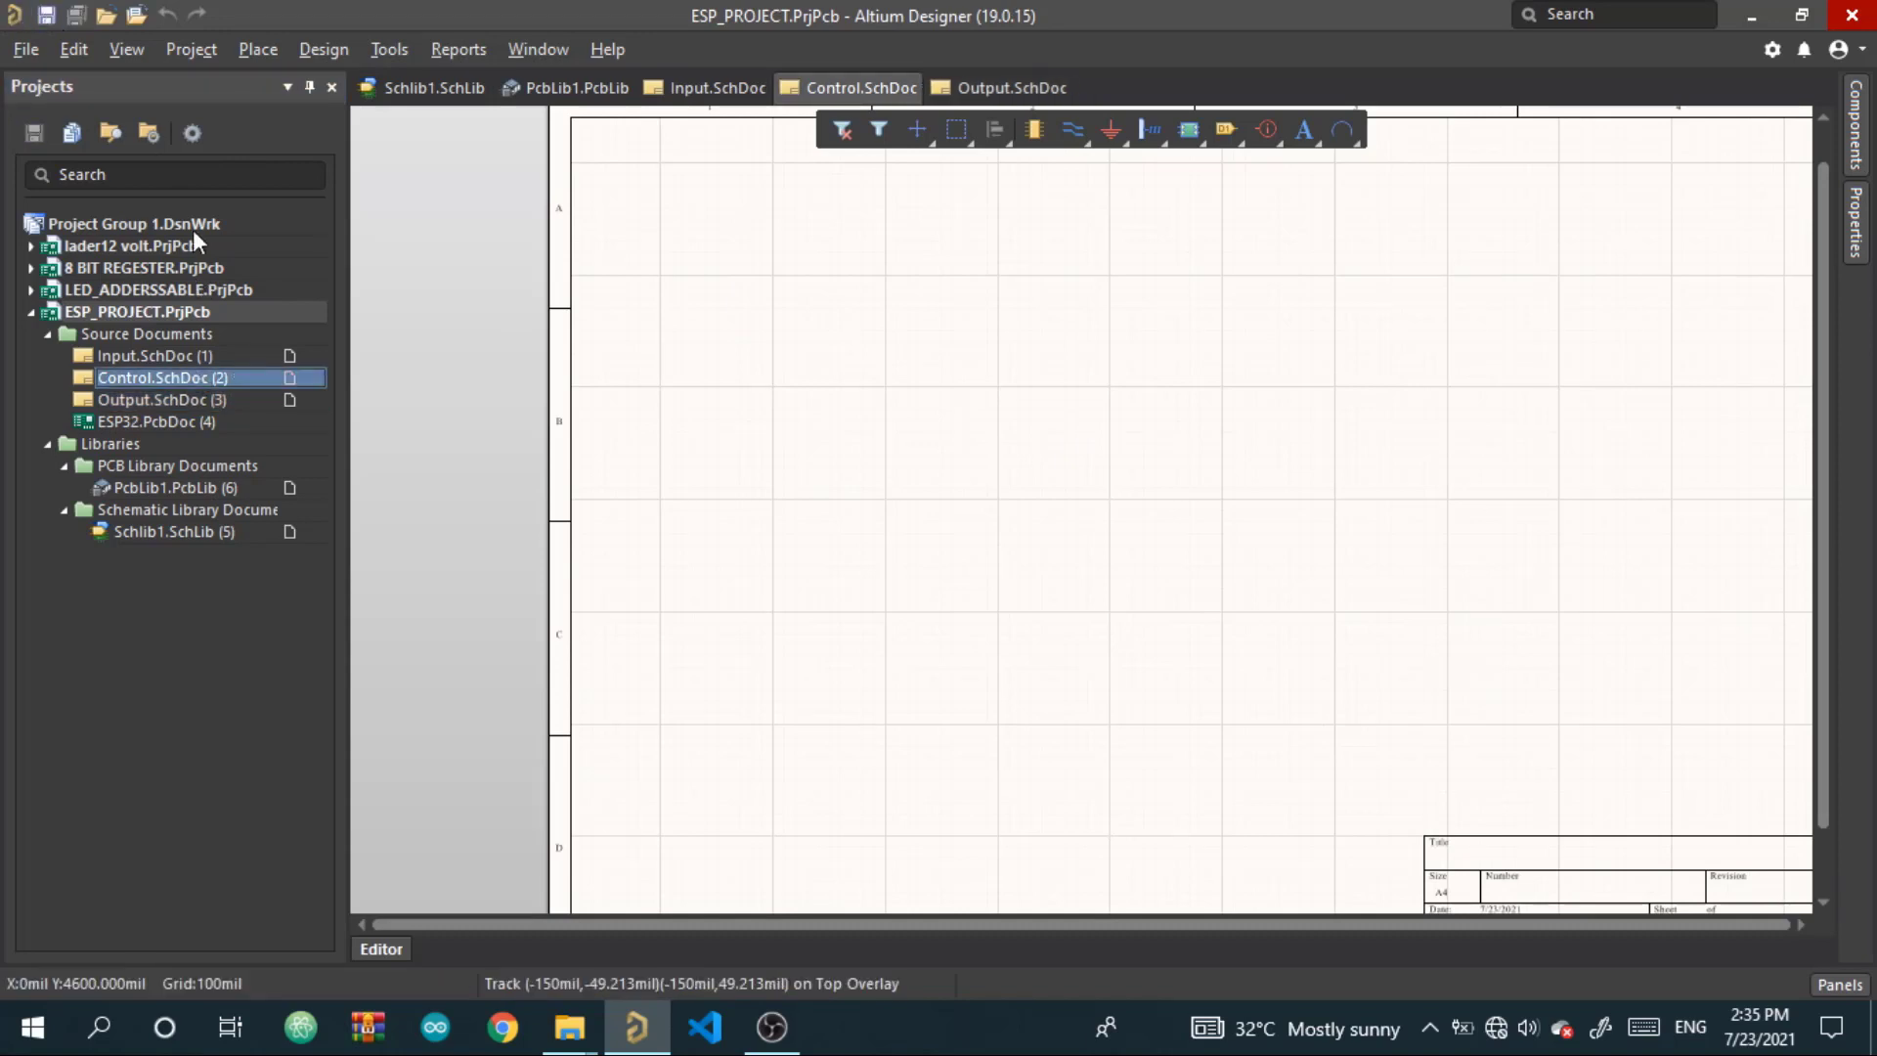
Return to Input.SchDoc and place the S1G diode from Schlib1.SchLib in the upper part of the sheet
left_click(174, 359)
scroll(1251, 381, "up", 5, "ctrl")
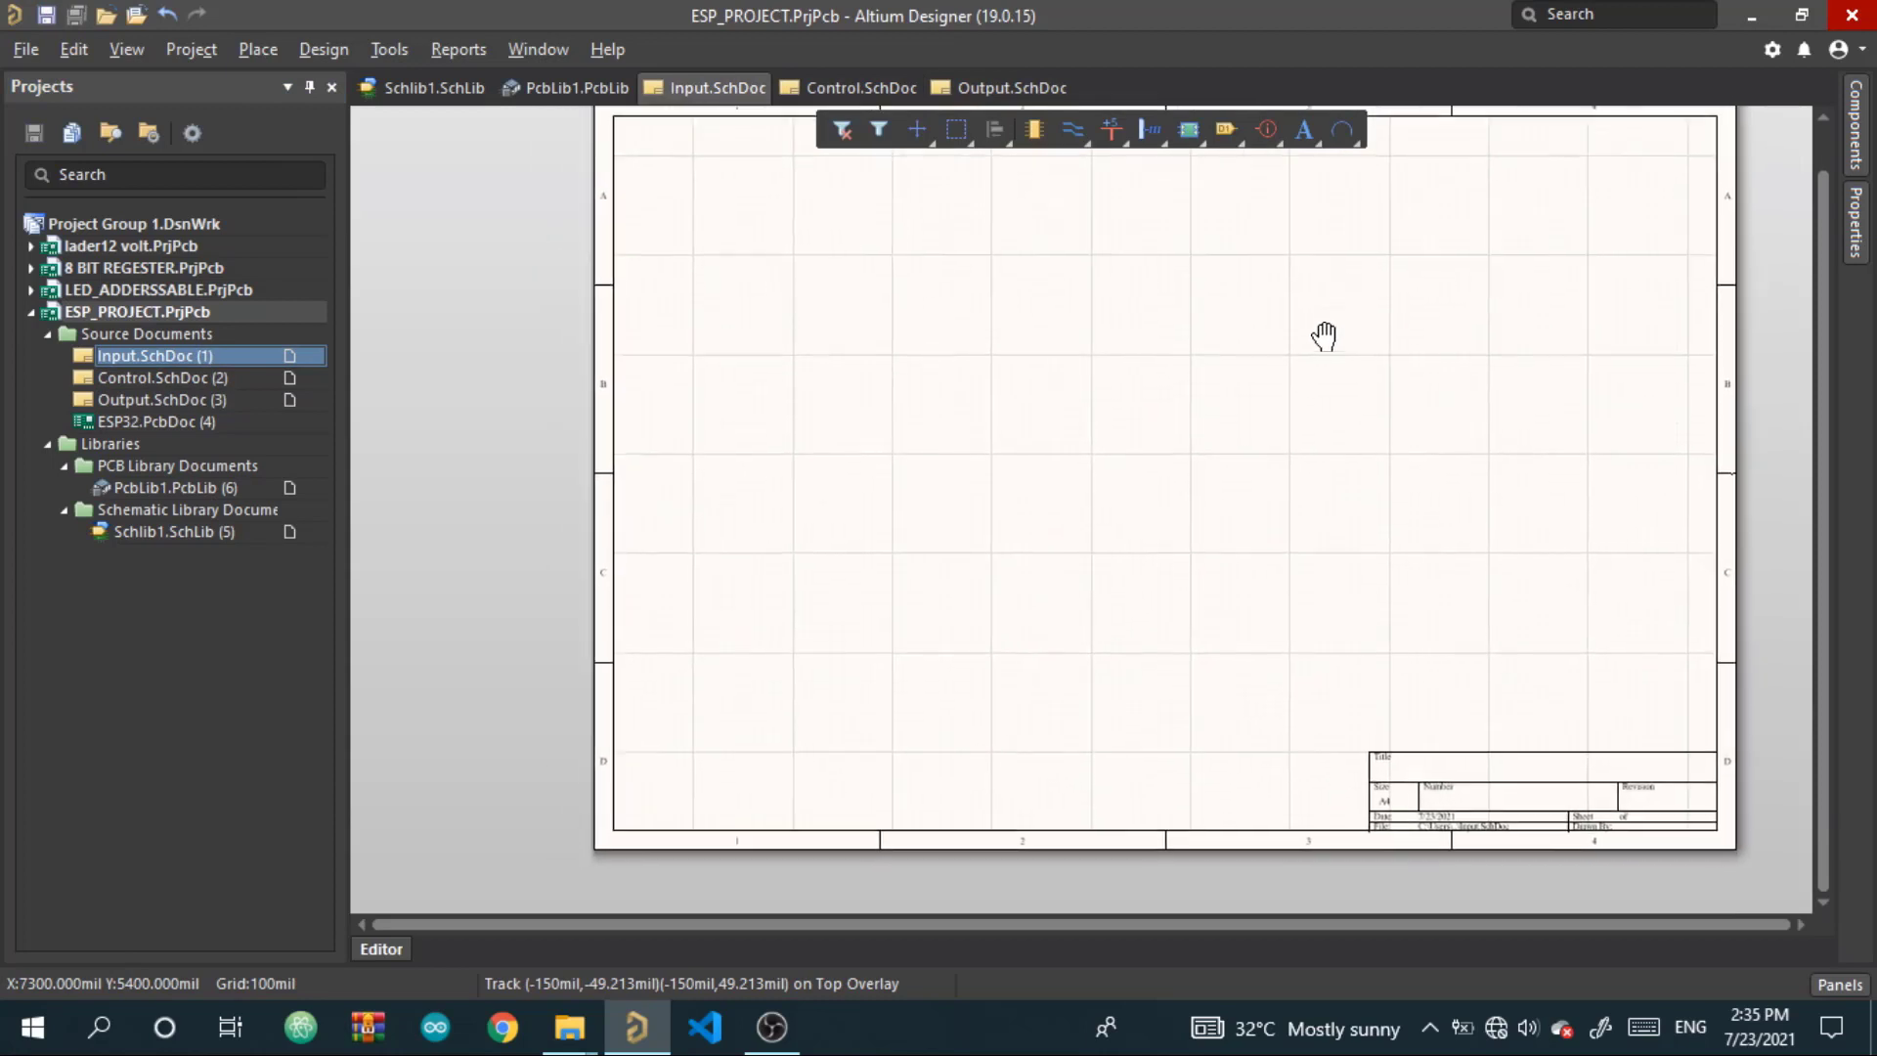
scroll(1241, 537, "down", 3, "ctrl")
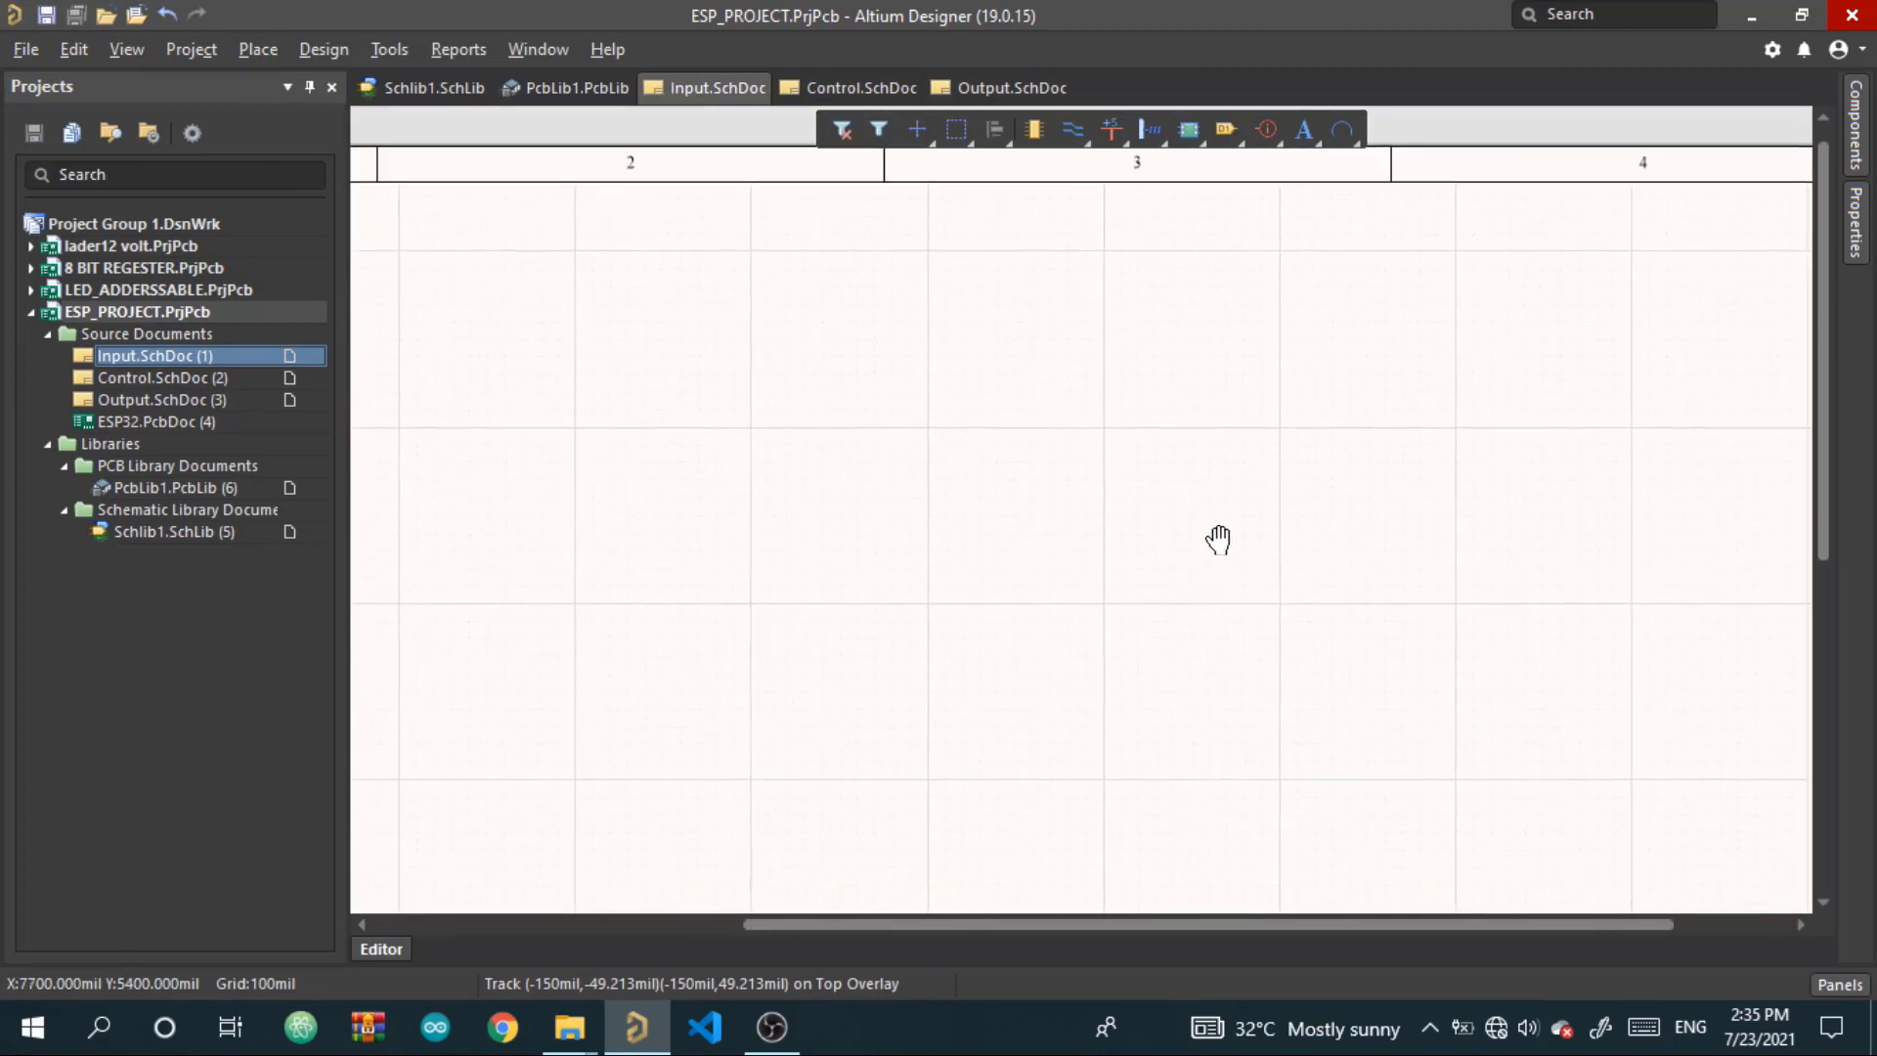
scroll(1127, 444, "up", 3, "ctrl")
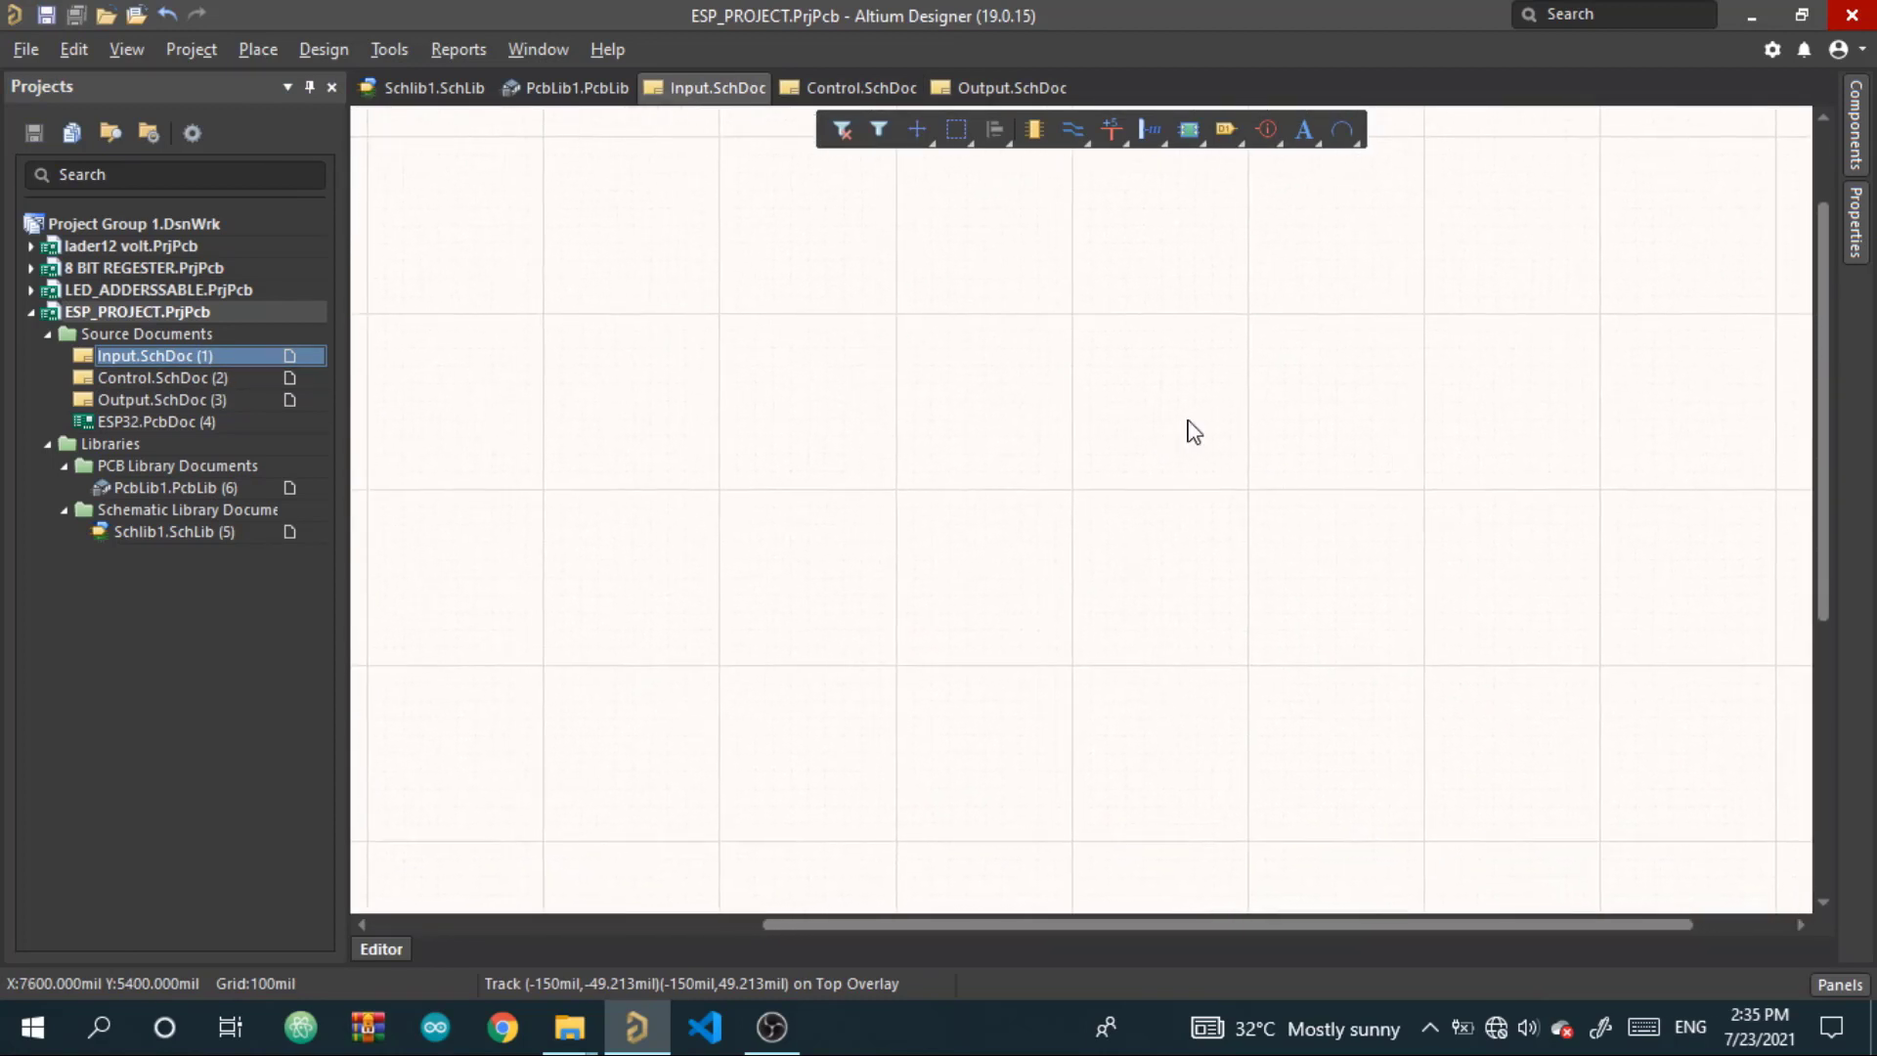
left_click(1854, 122)
left_click(1331, 279)
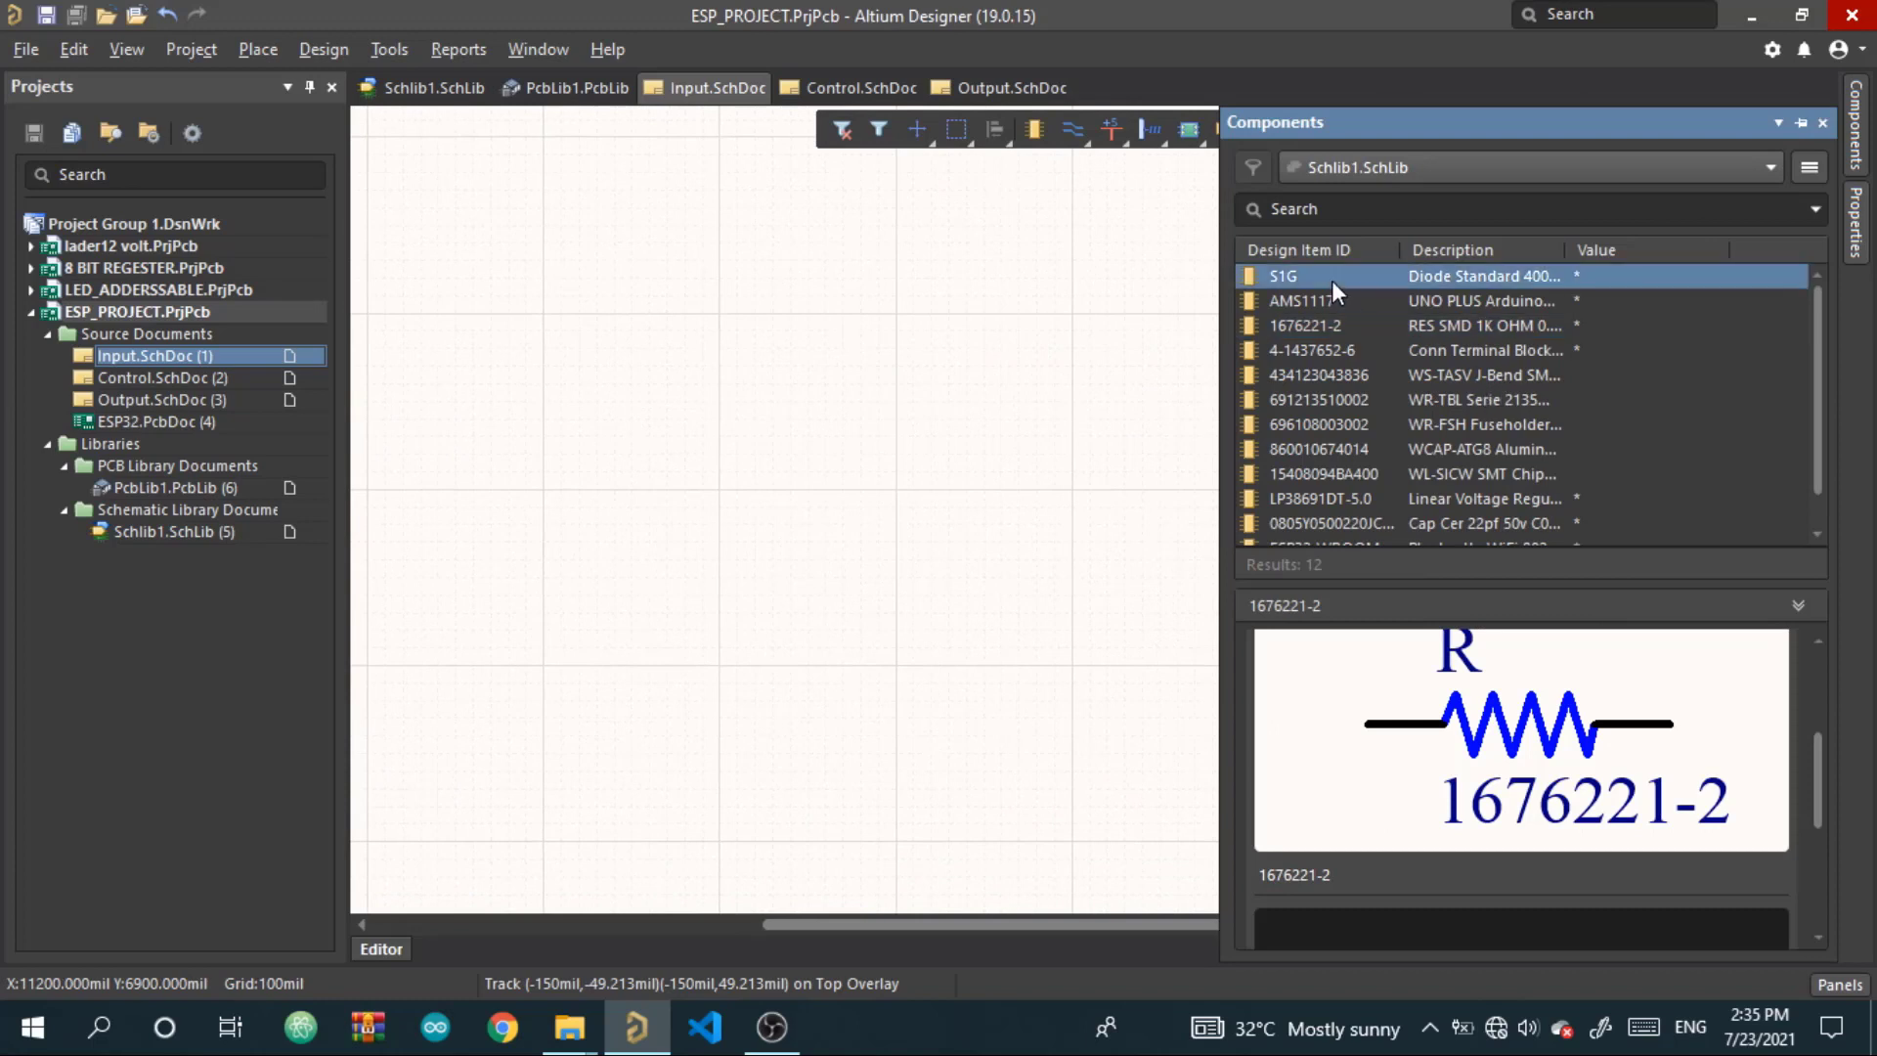
left_click_drag(1331, 279, 1090, 348)
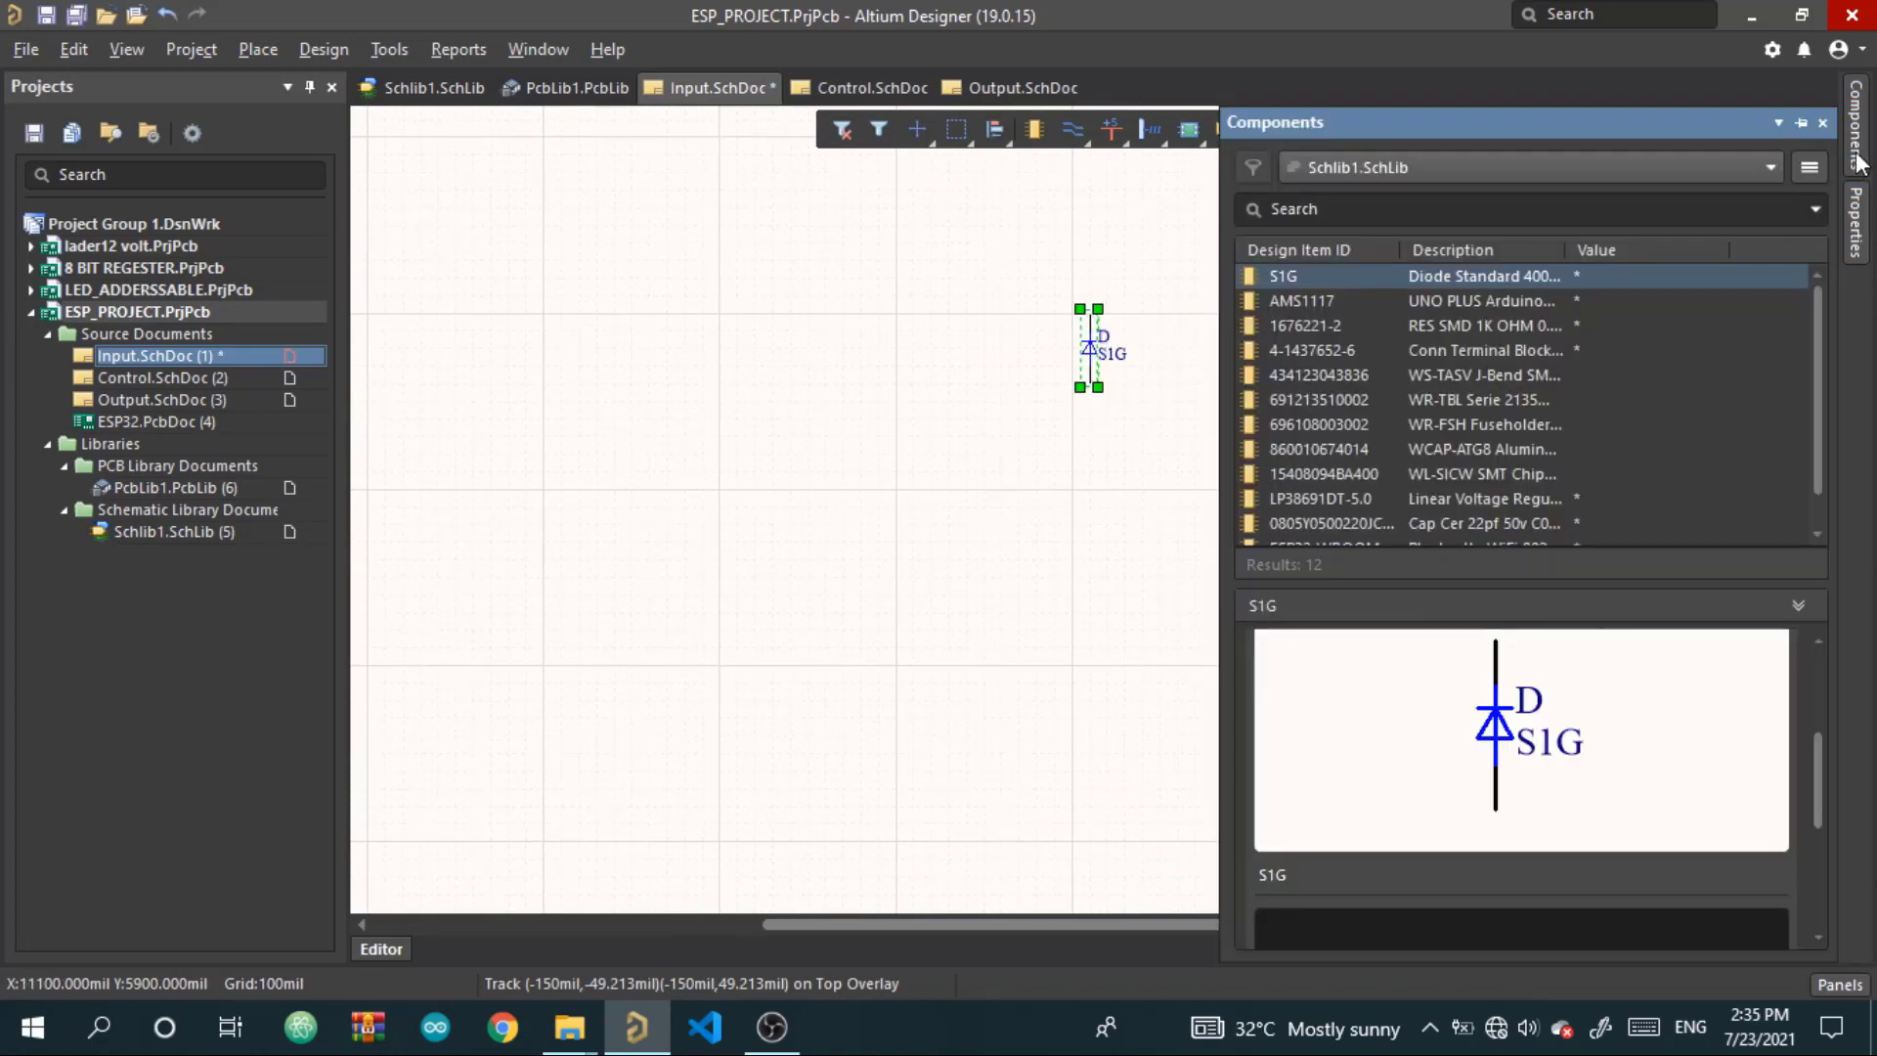
Place the AMS1117 regulator from Schlib1.SchLib on Input.SchDoc, below and well to the left of the diode
left_click(1855, 127)
left_click(1310, 300)
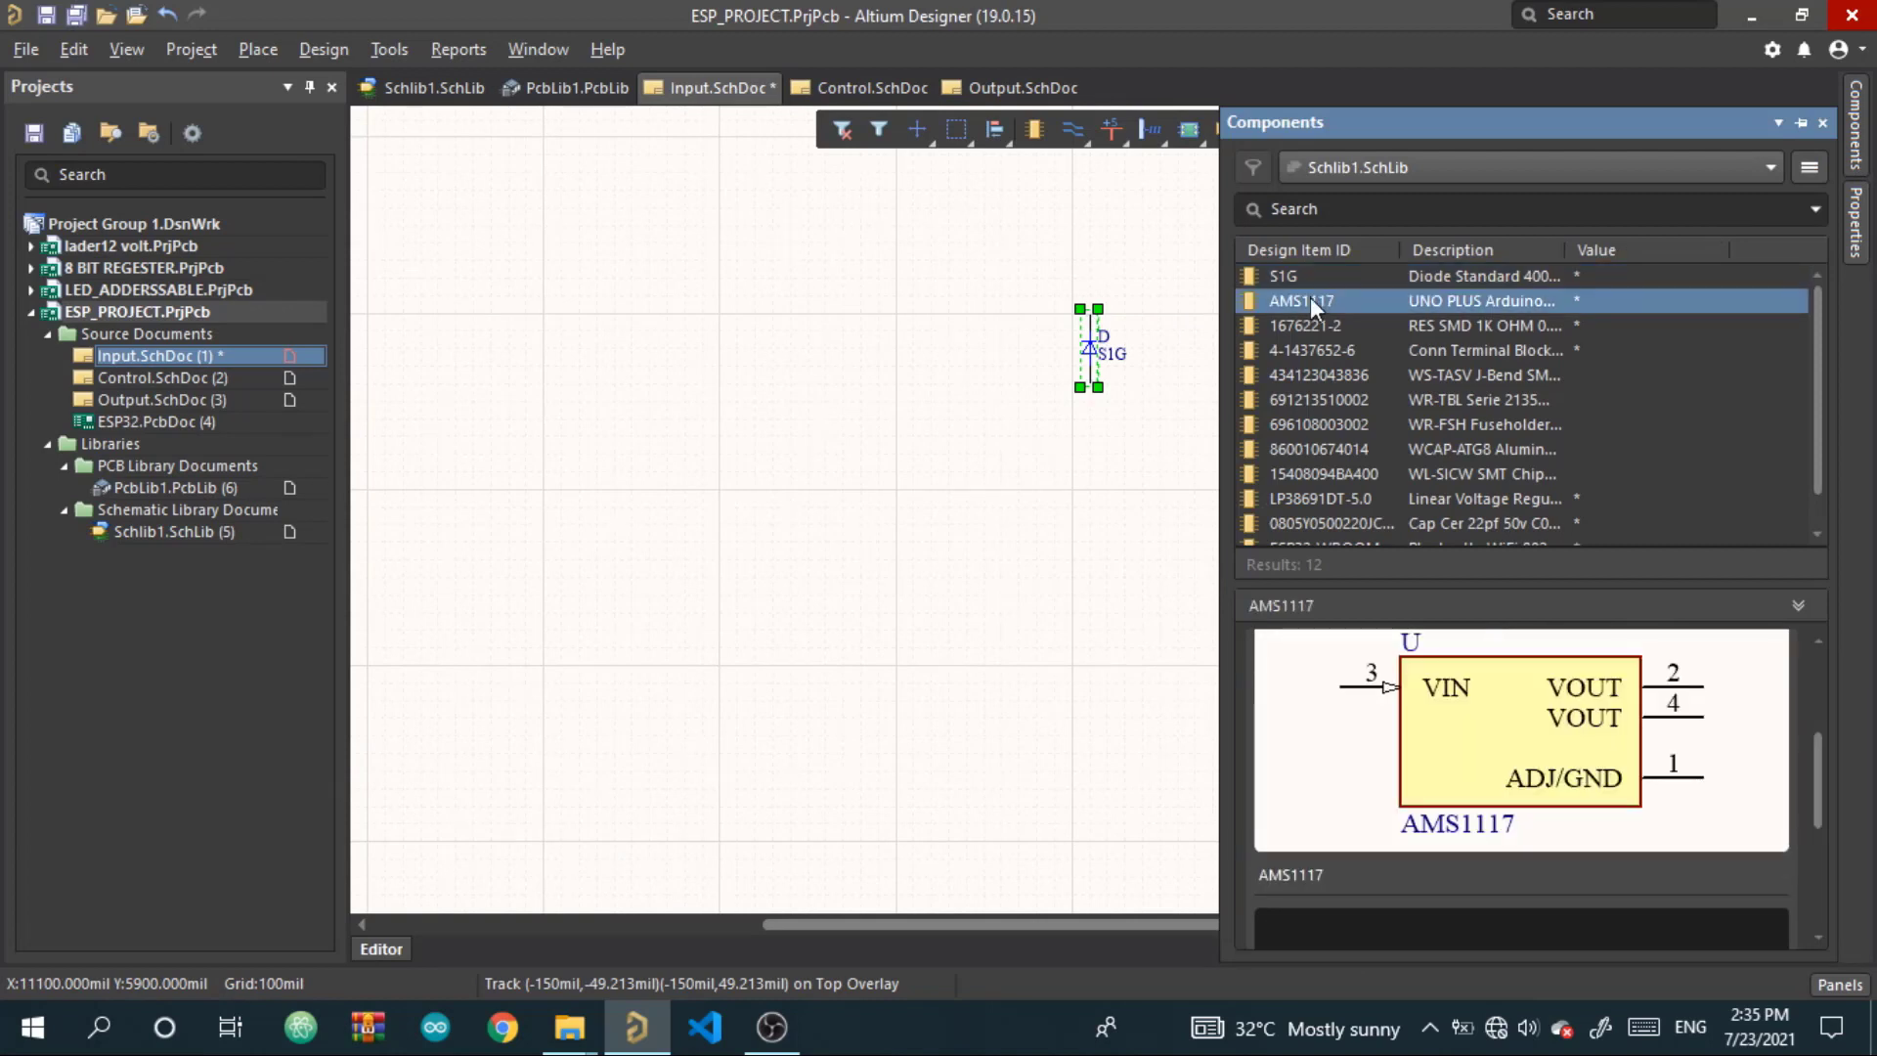
left_click_drag(1311, 300, 506, 543)
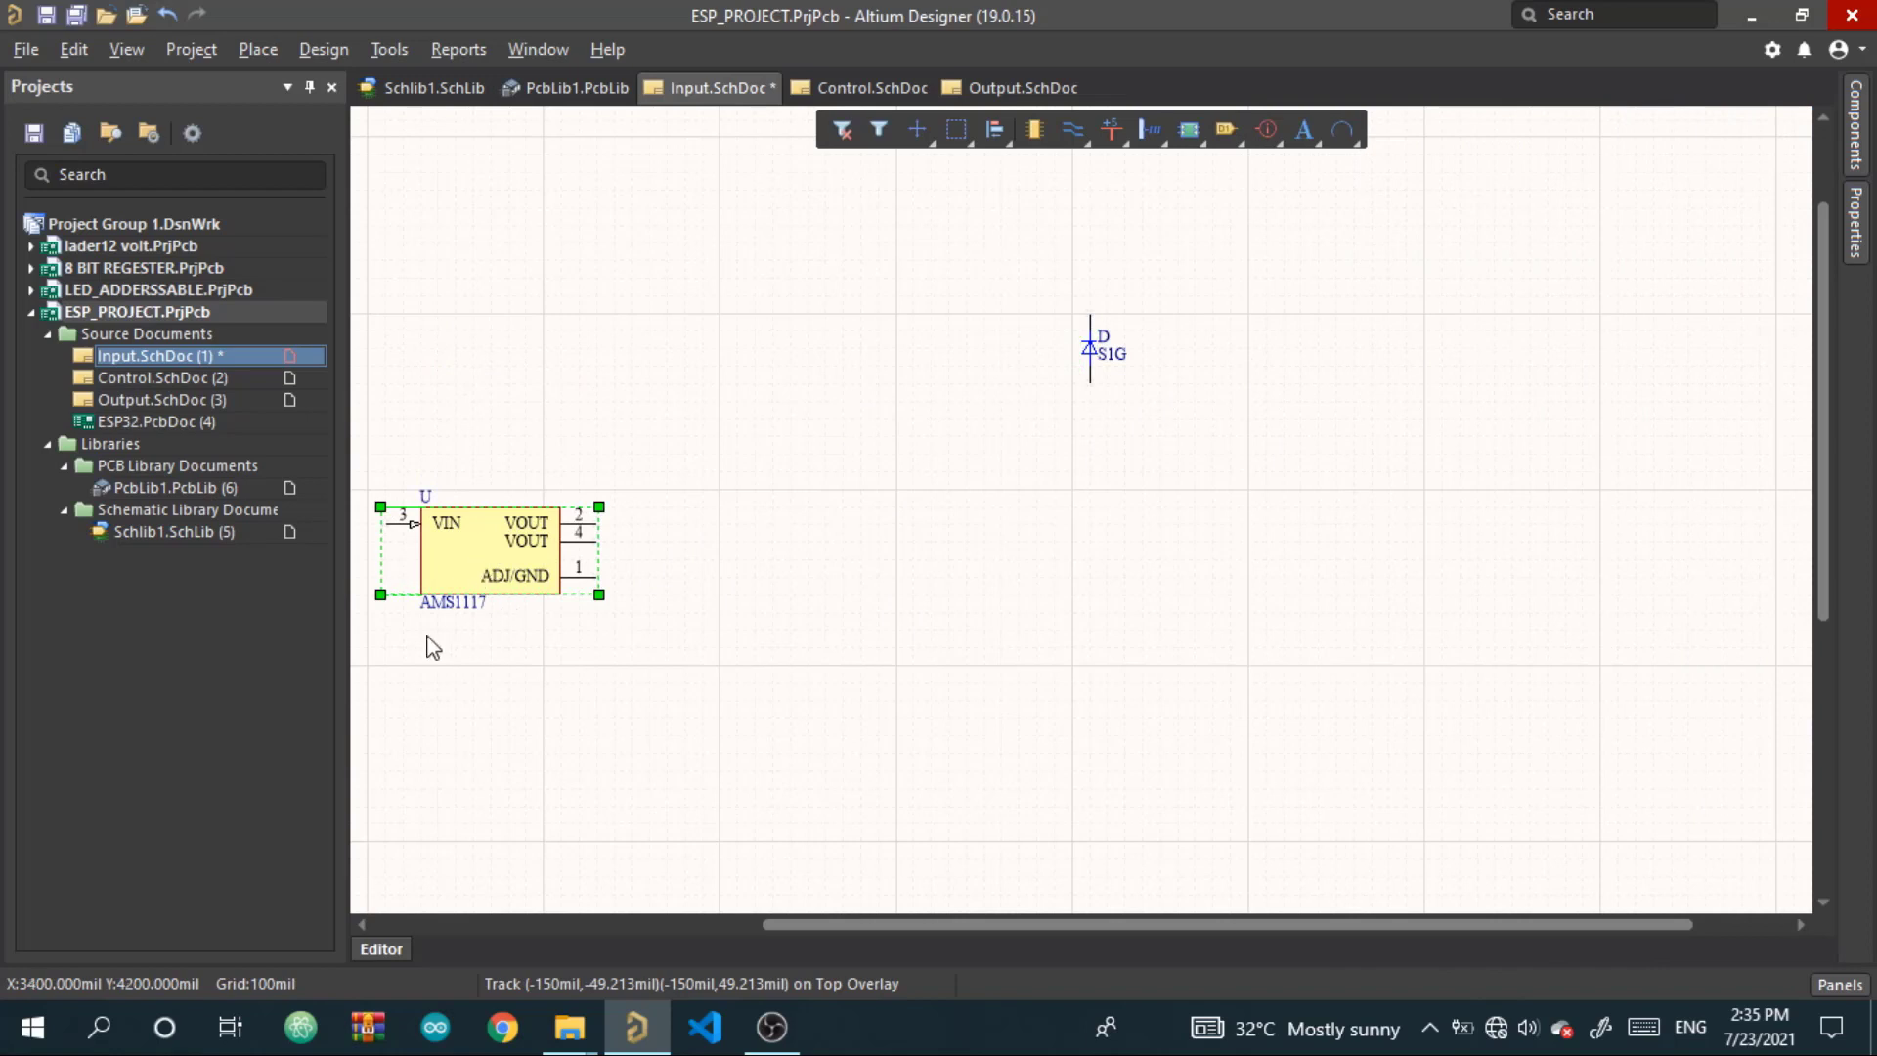
Place the 1676221-2 resistor from Schlib1.SchLib on Input.SchDoc, below and to the right of the AMS1117 regulator
left_click(1855, 125)
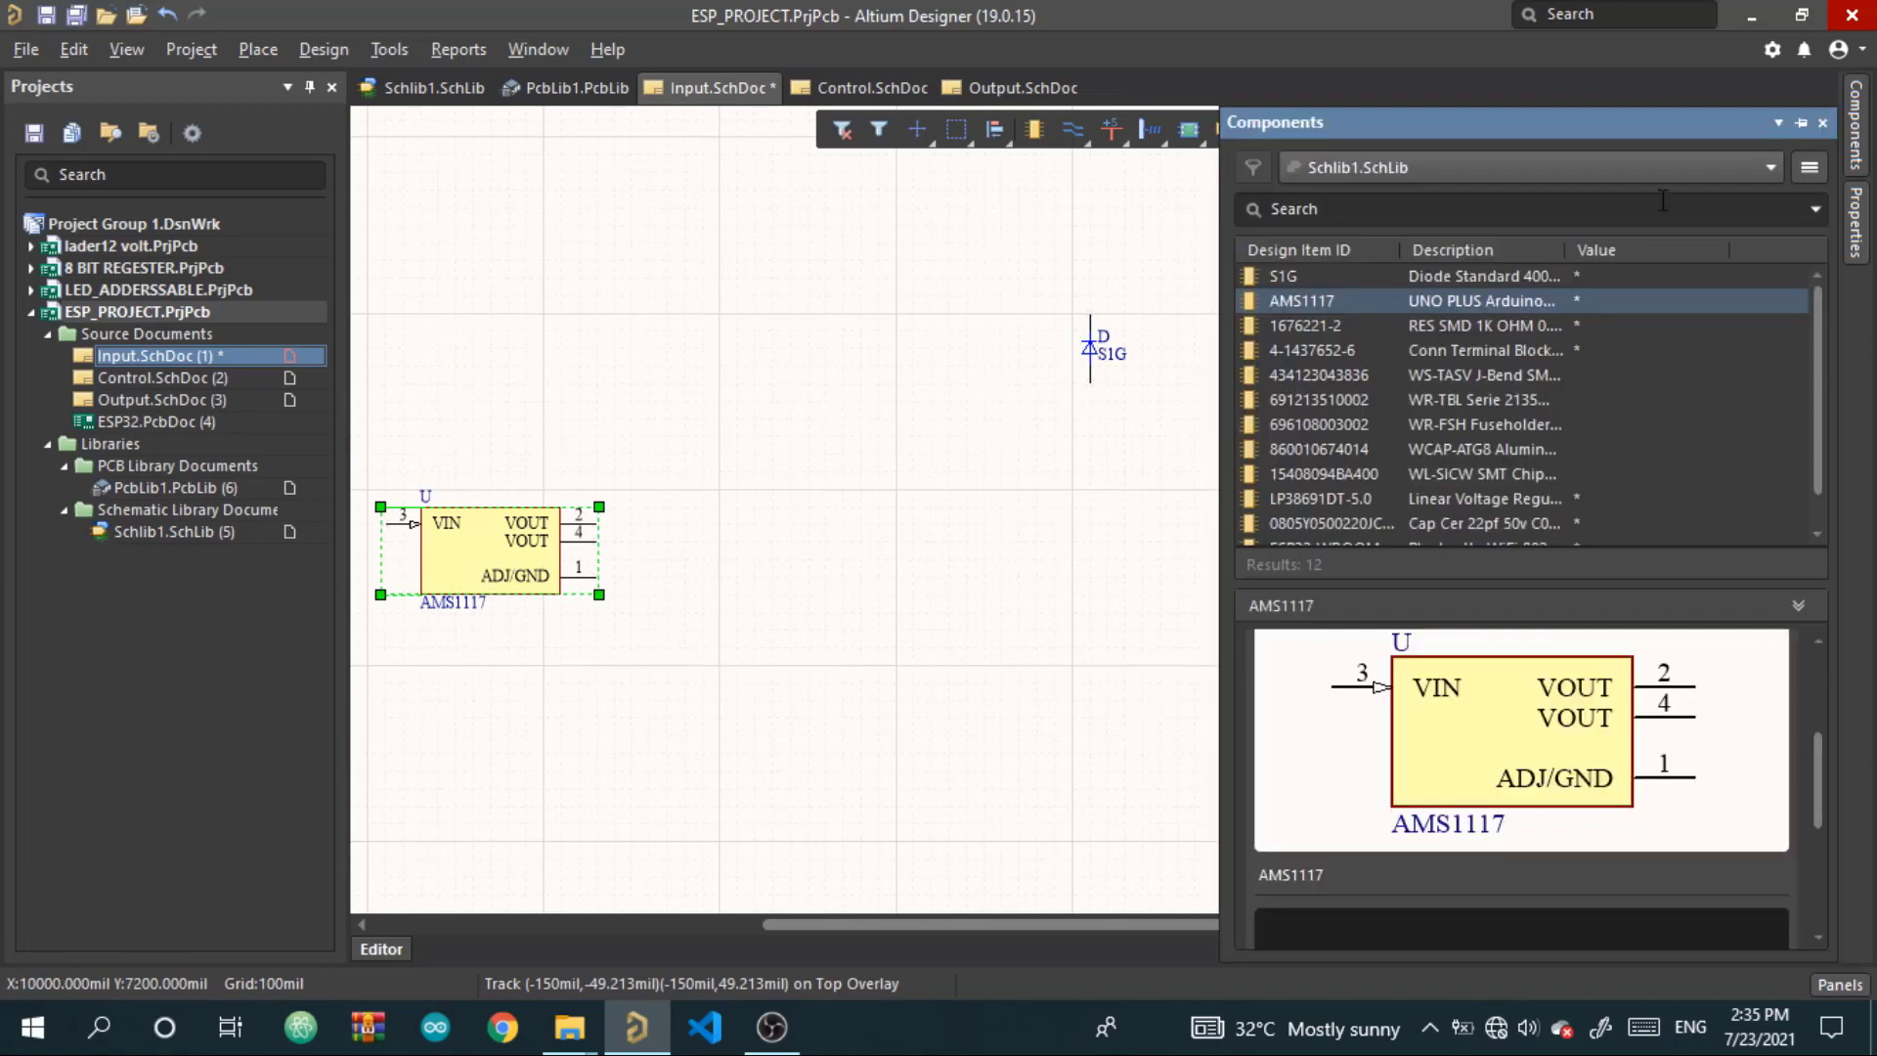
left_click(1336, 328)
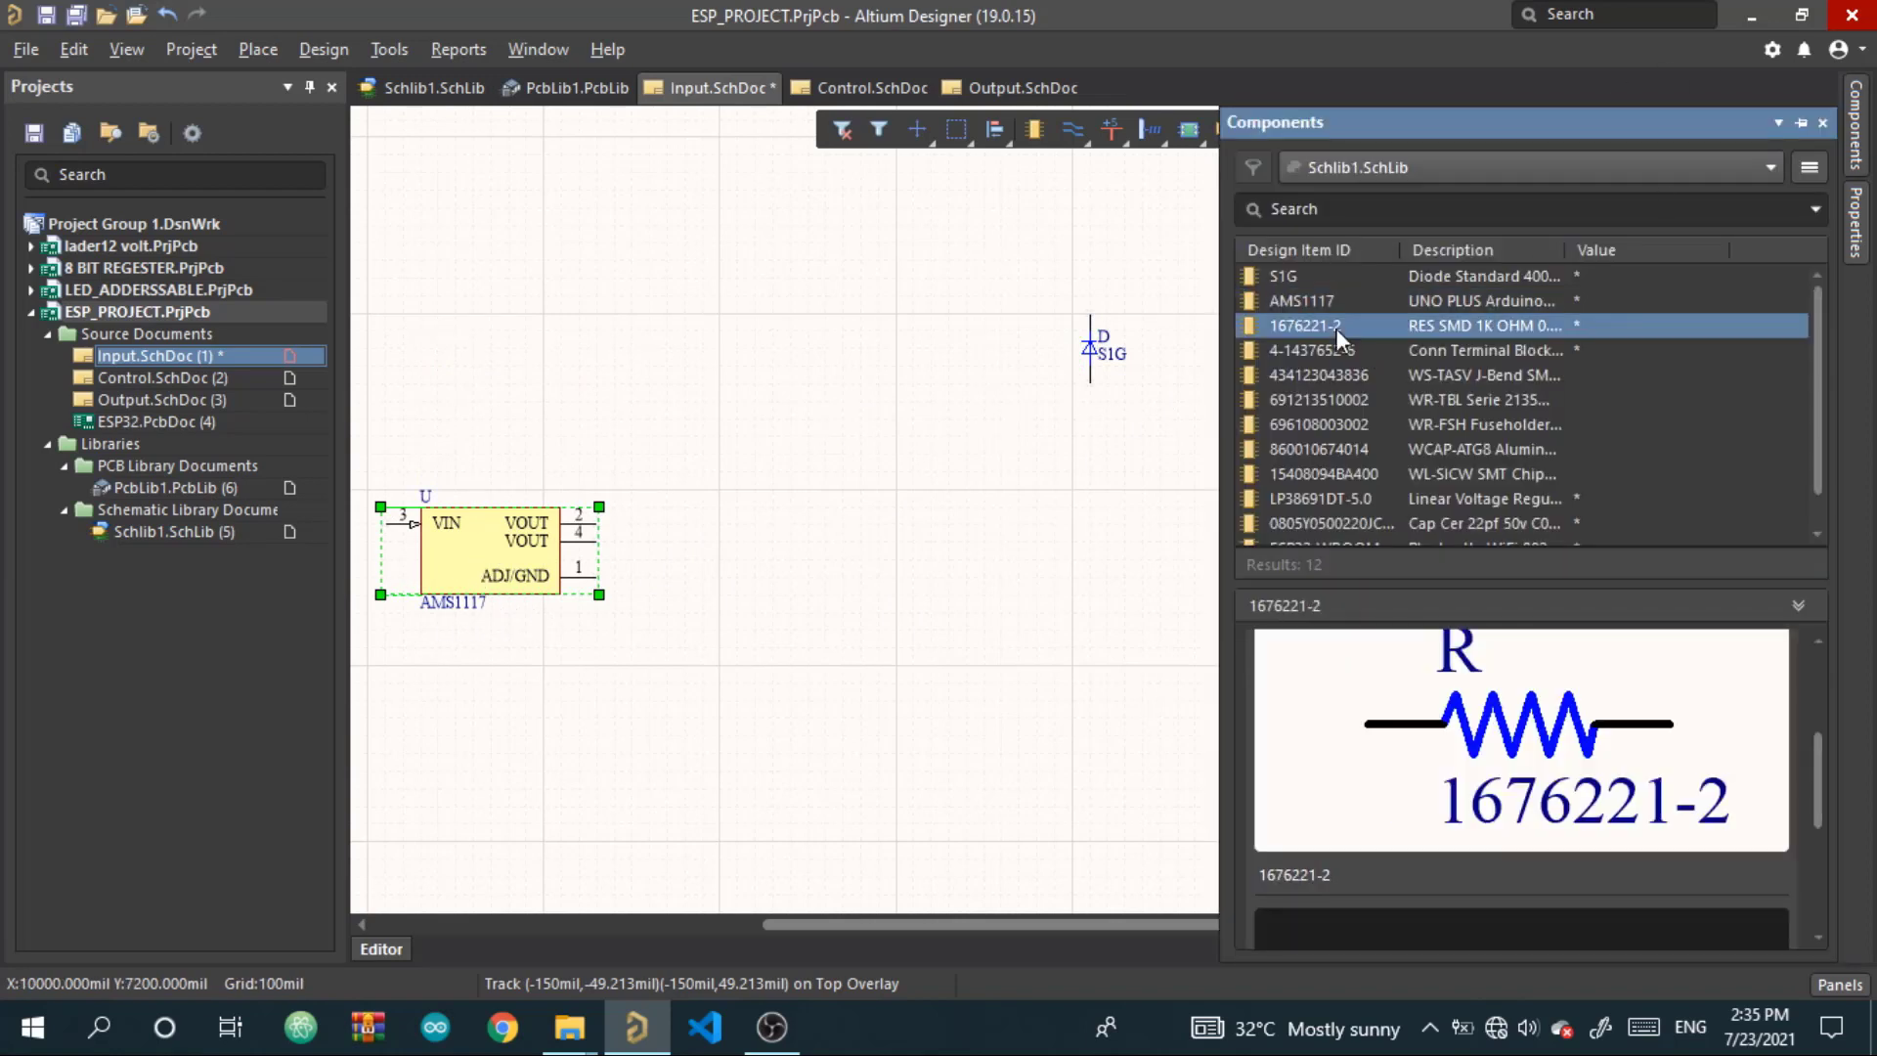
left_click_drag(1335, 329, 753, 825)
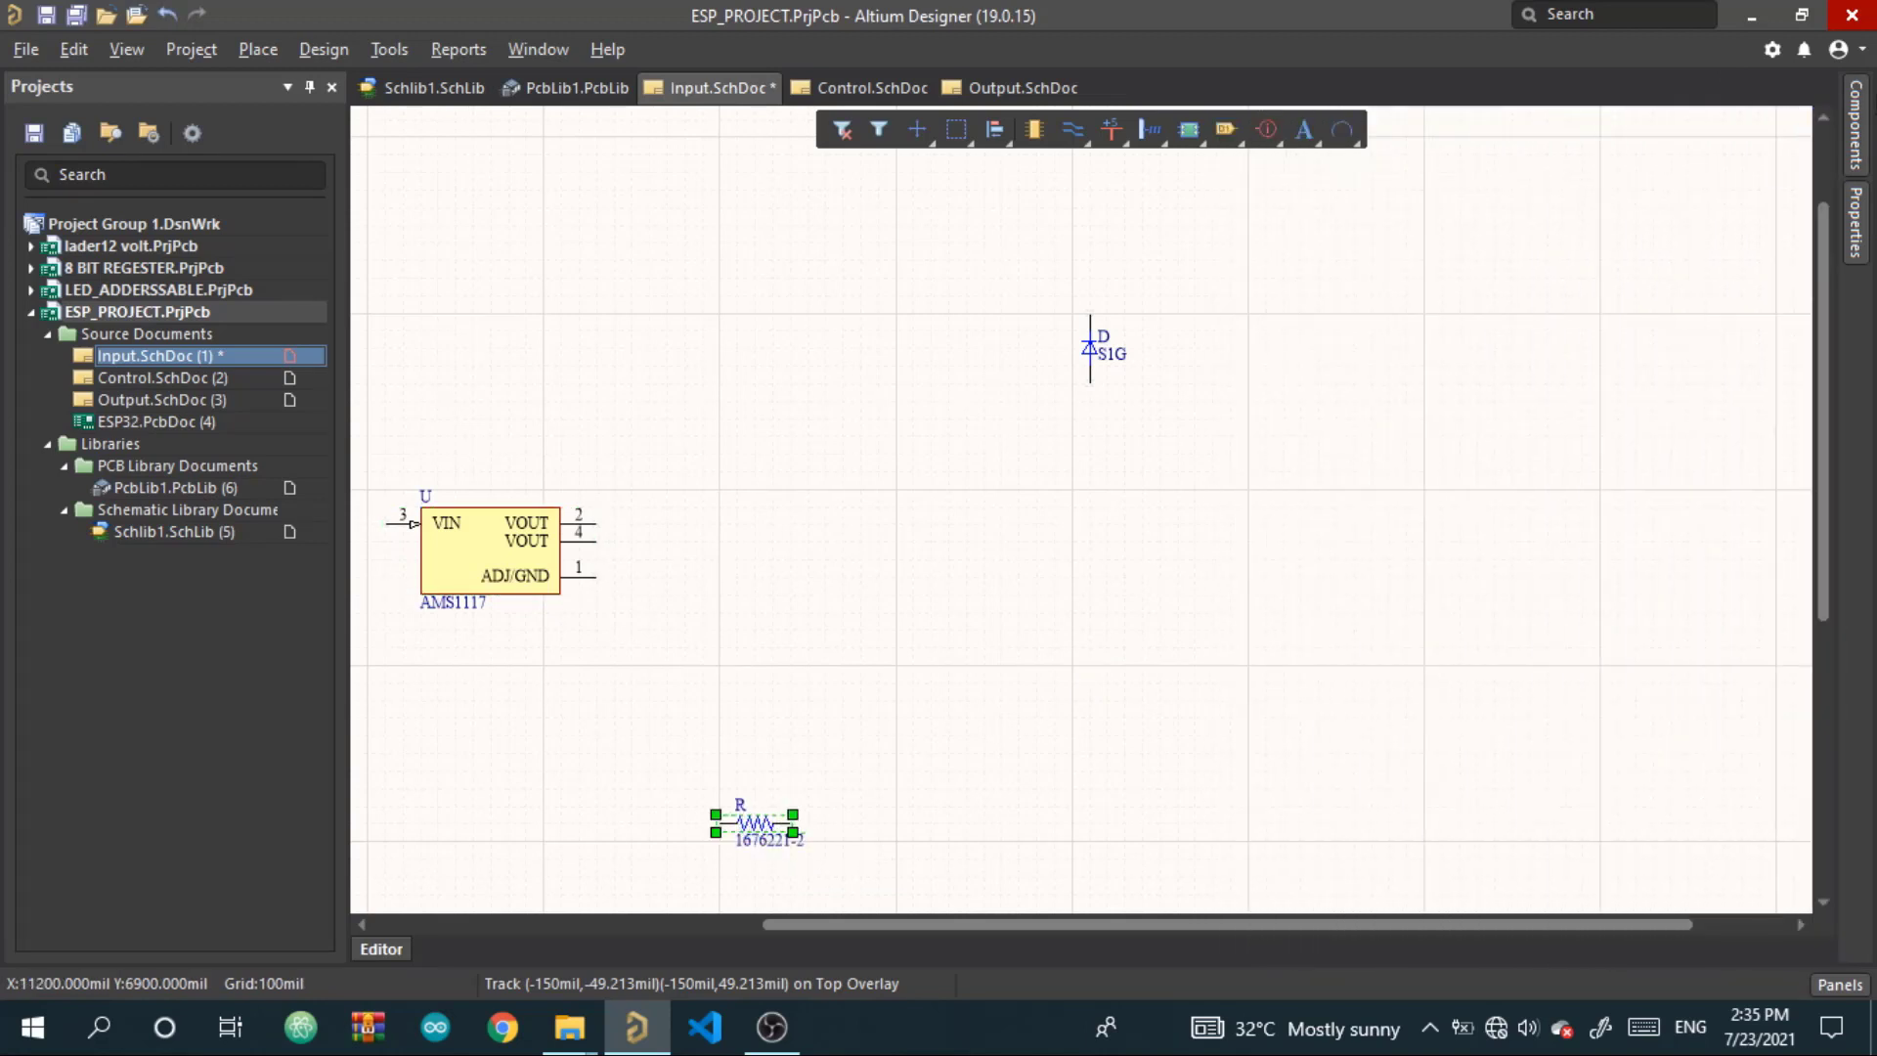
Place the 4-1437652-6 terminal block from Schlib1.SchLib far to the right of the S1G diode, at about the same height
left_click(1865, 125)
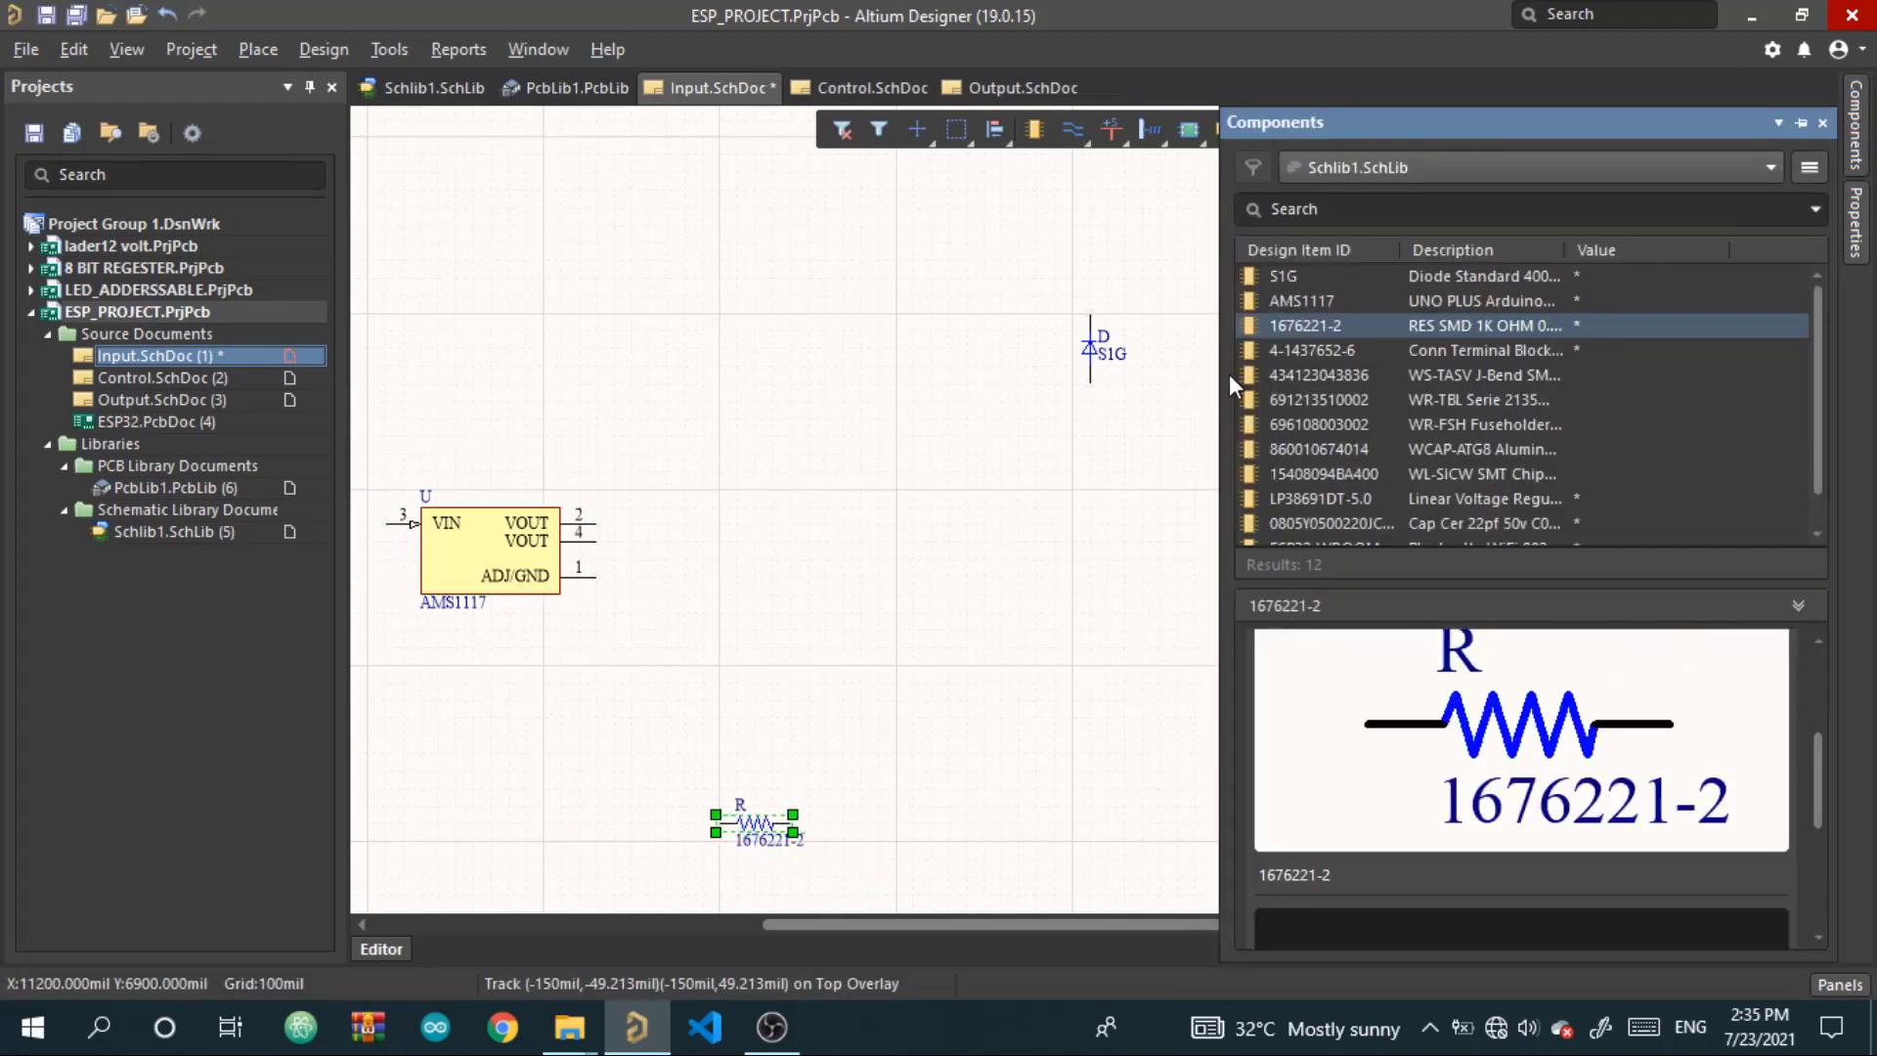
left_click(1318, 358)
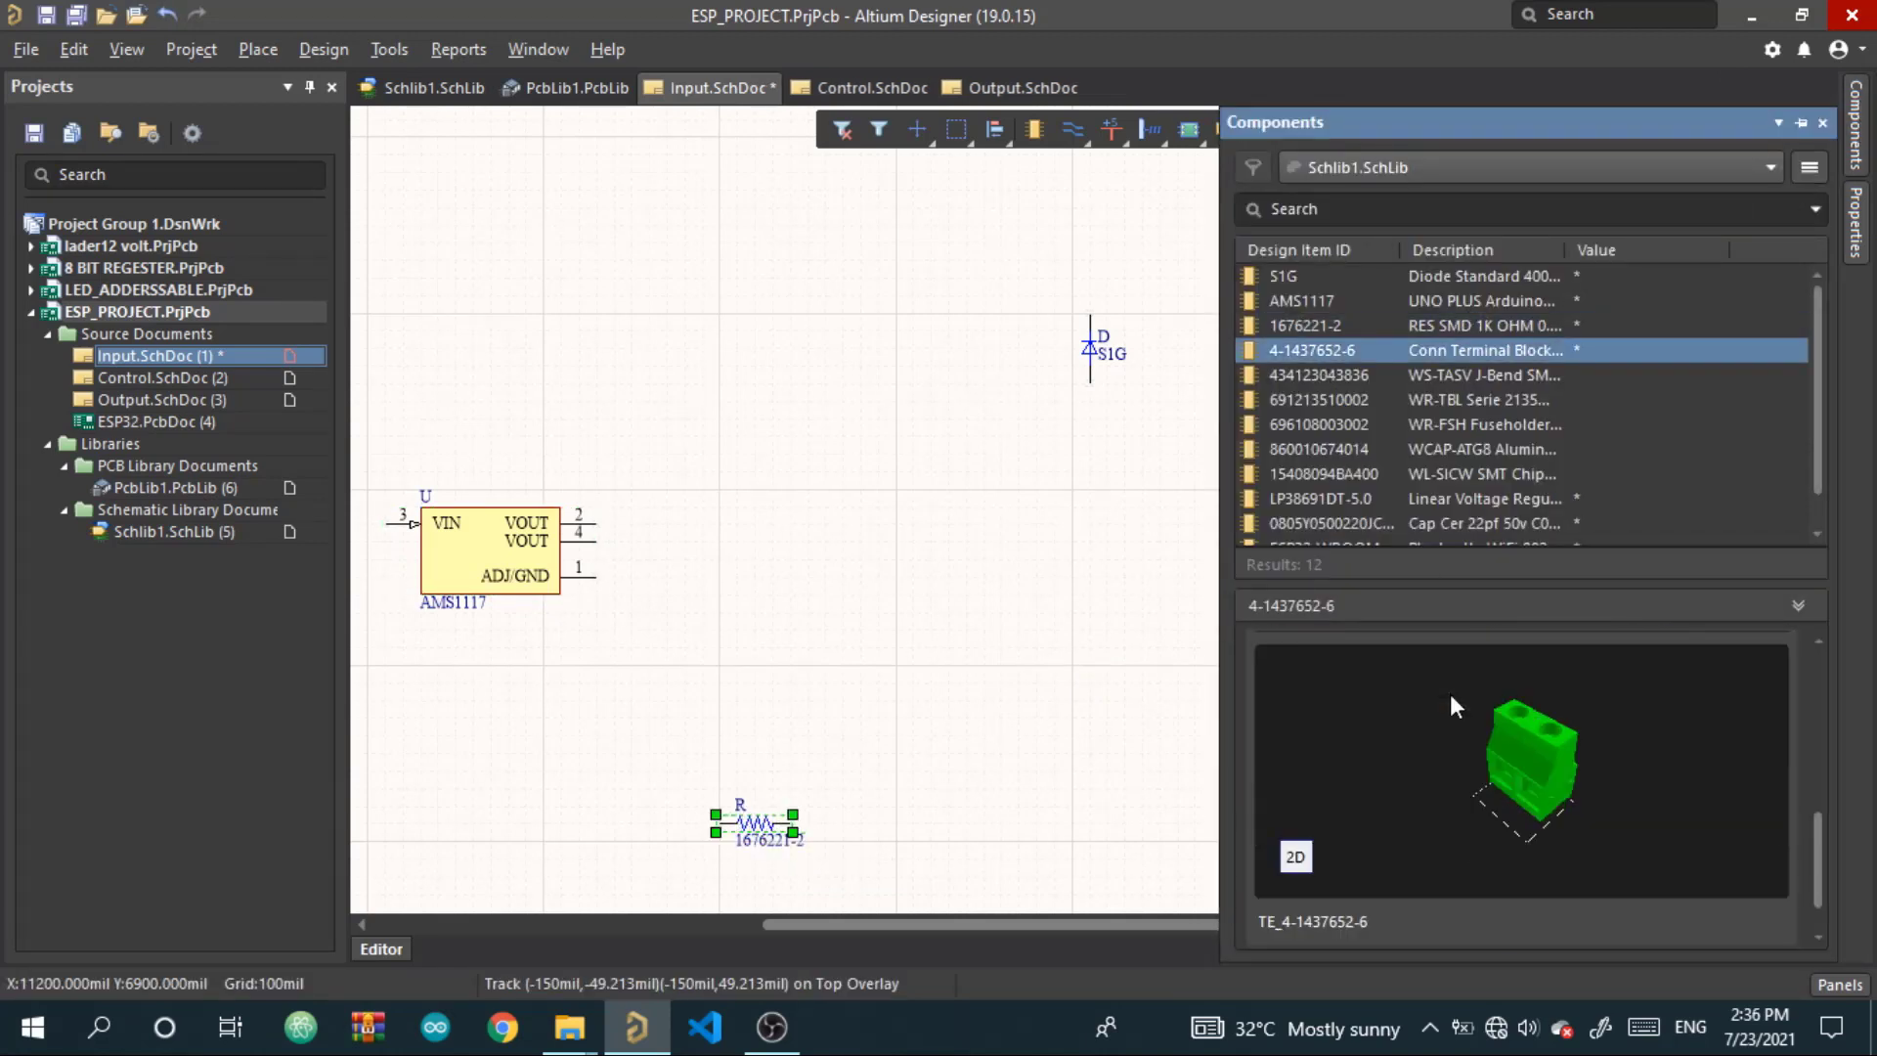
scroll(1451, 696, "up", 2)
scroll(1455, 696, "down", 3)
scroll(1427, 669, "up", 1)
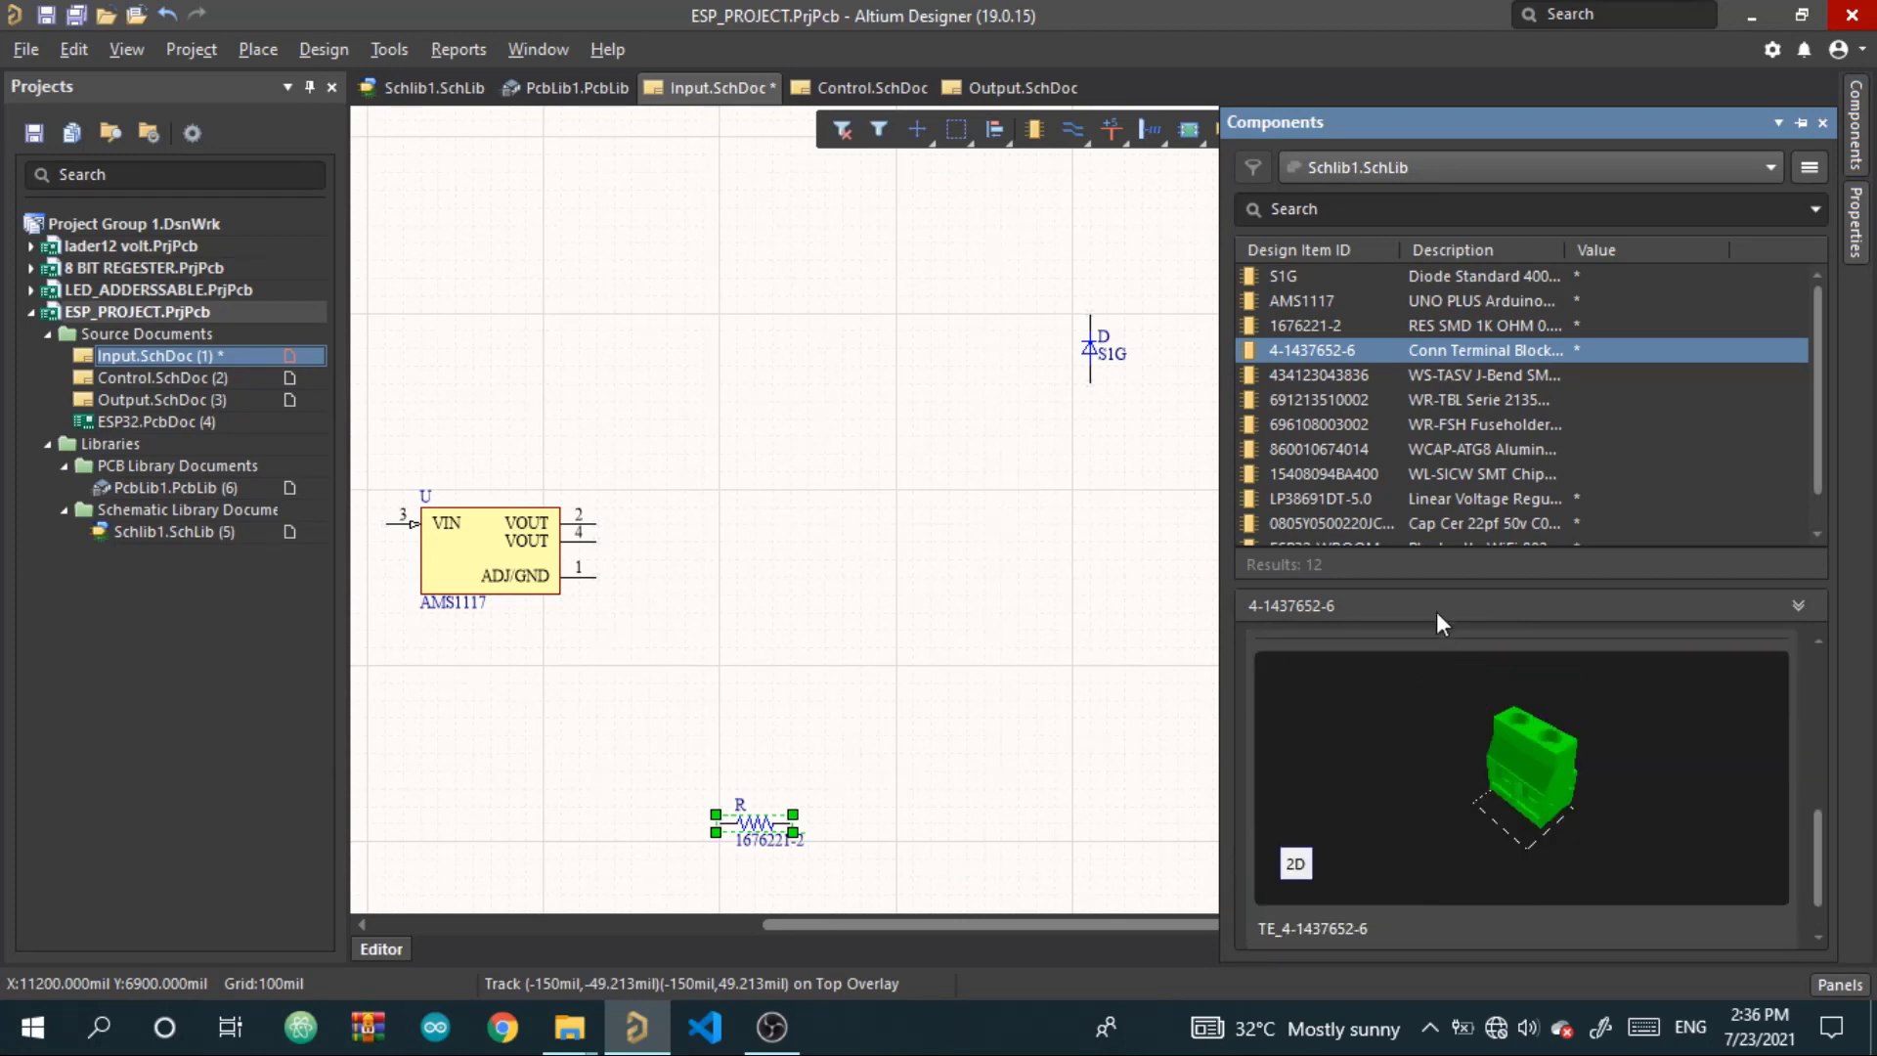
left_click_drag(1351, 349, 1672, 343)
left_click(1860, 141)
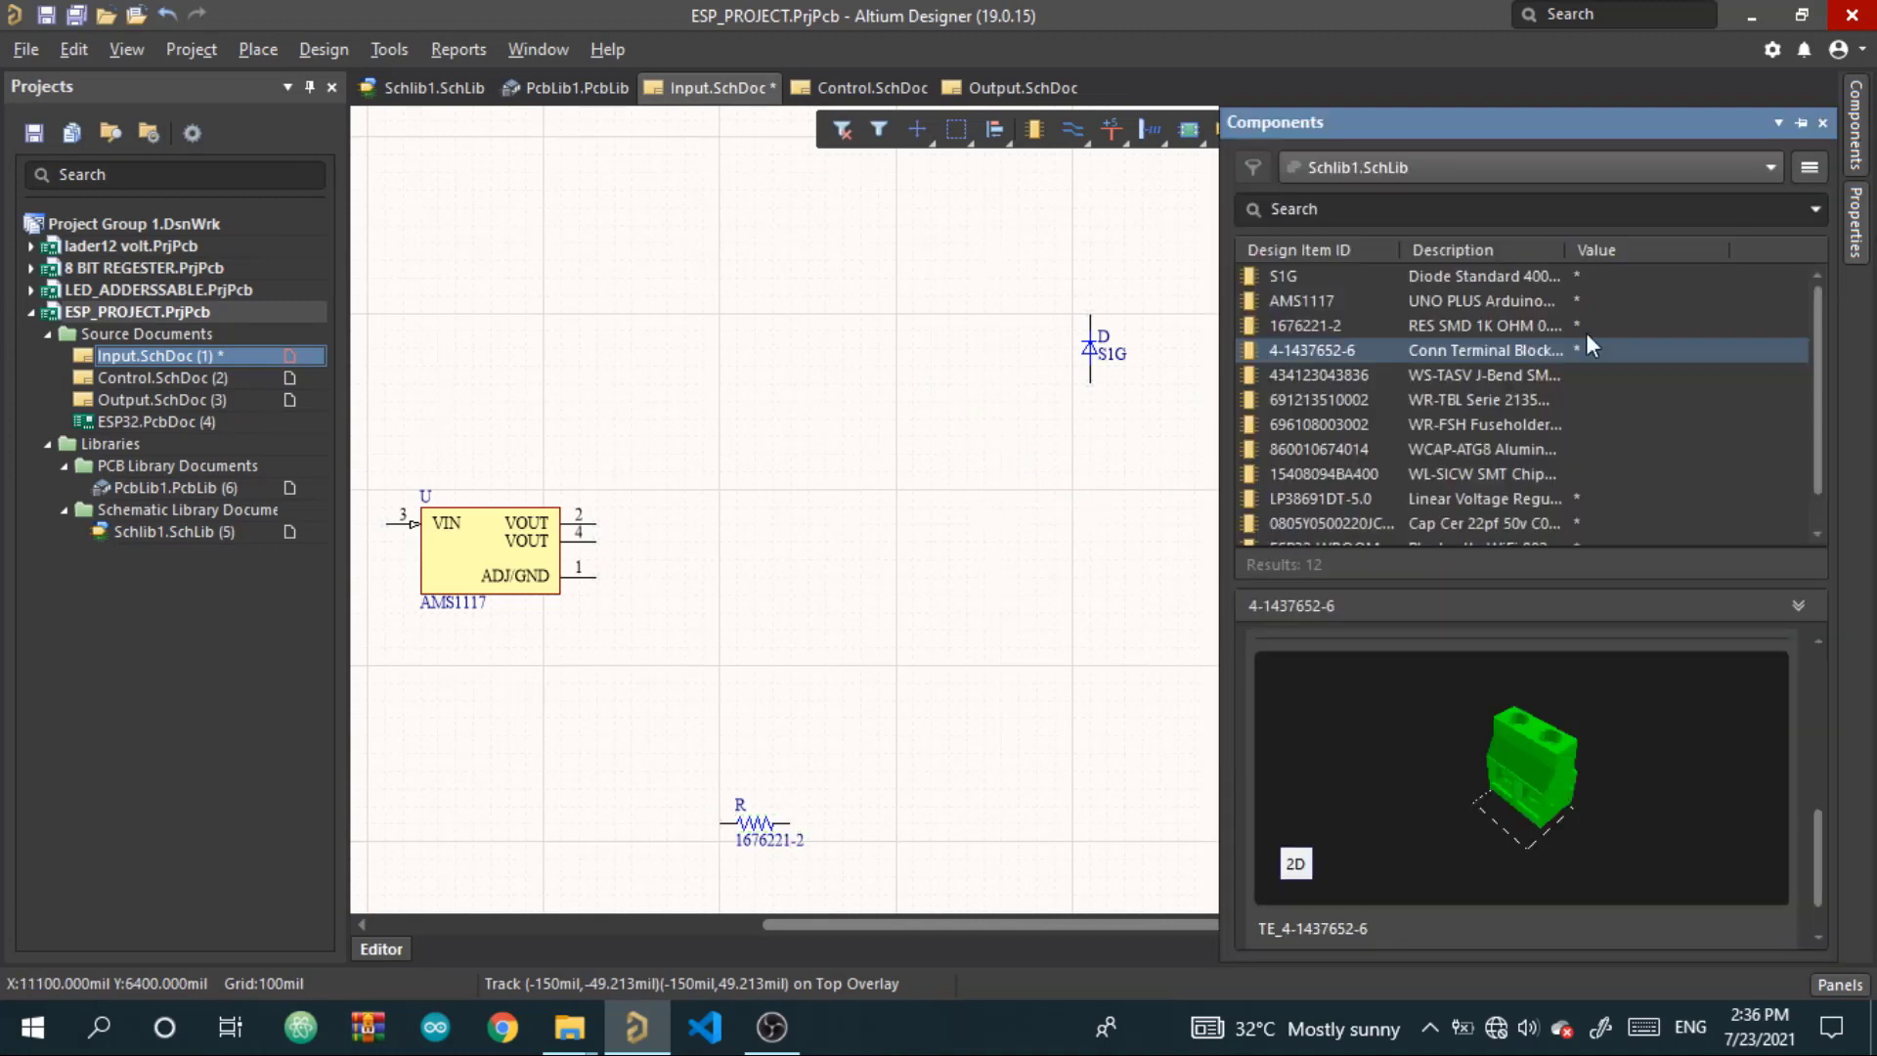
left_click(1474, 377)
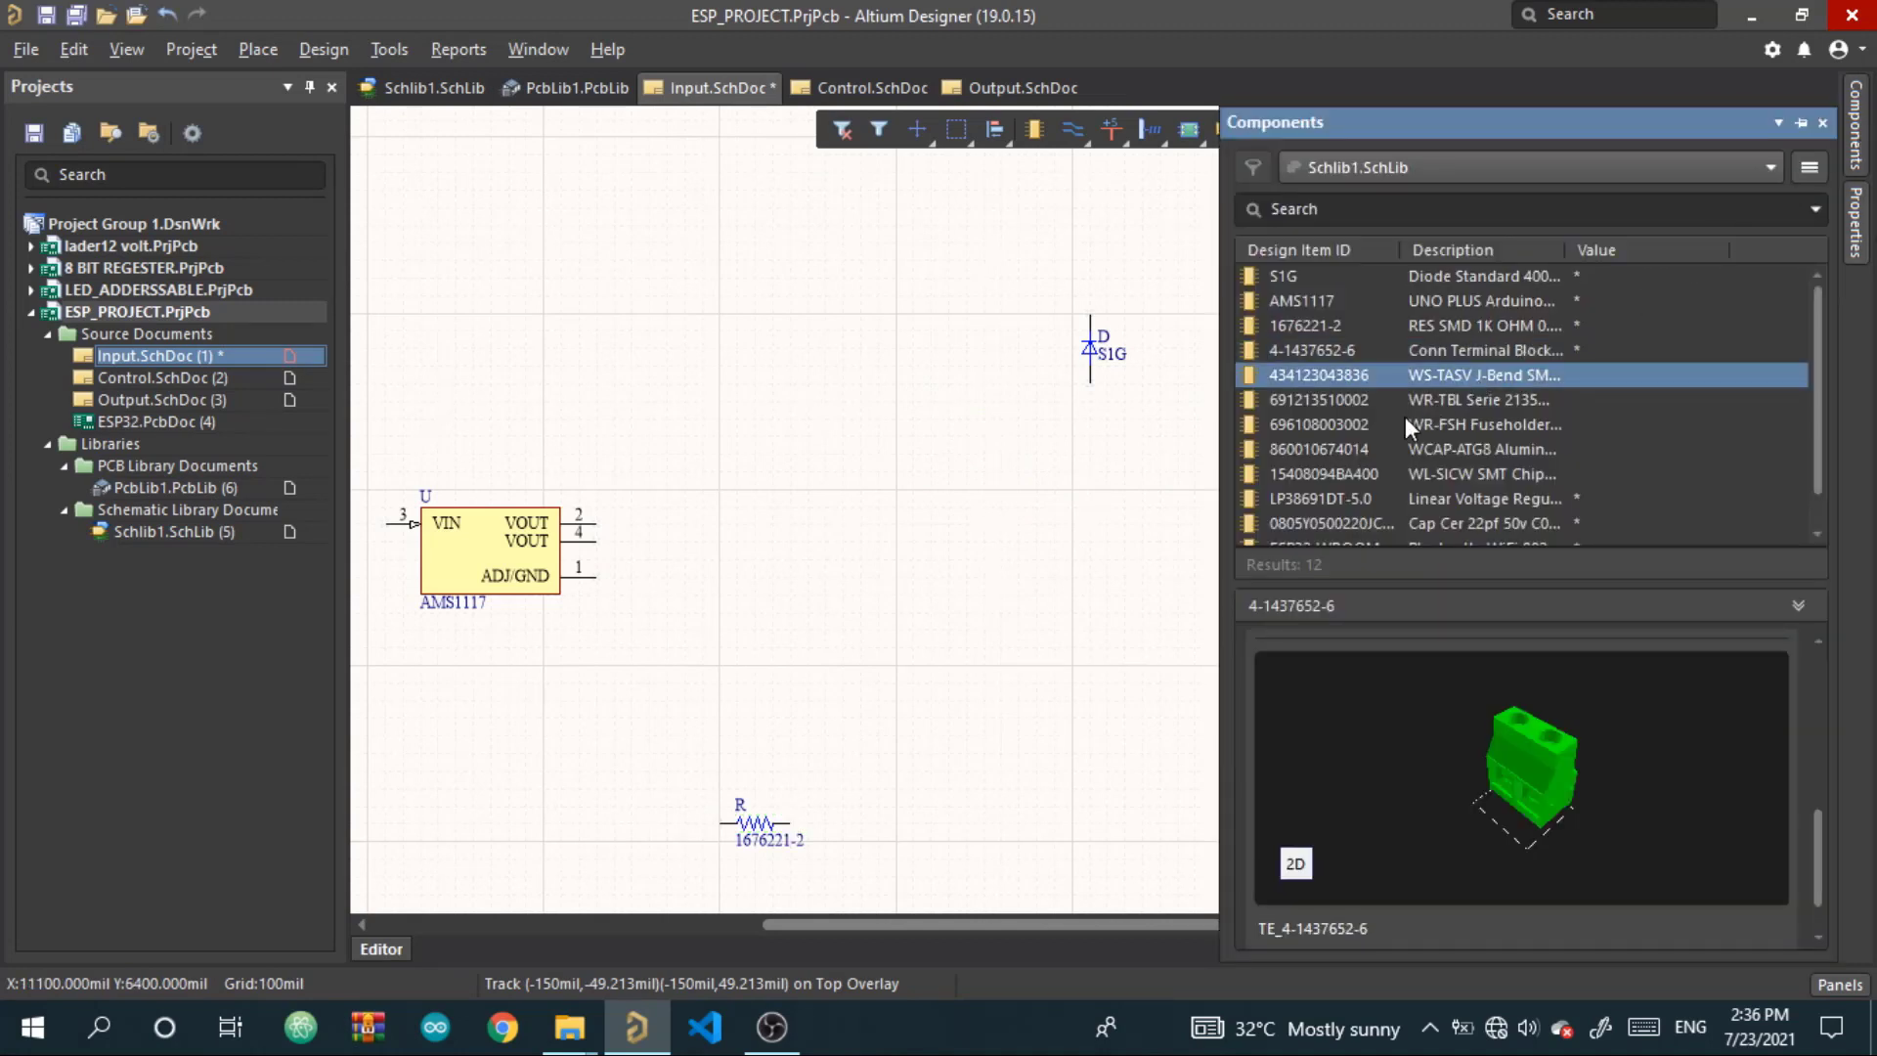
left_click(1320, 397)
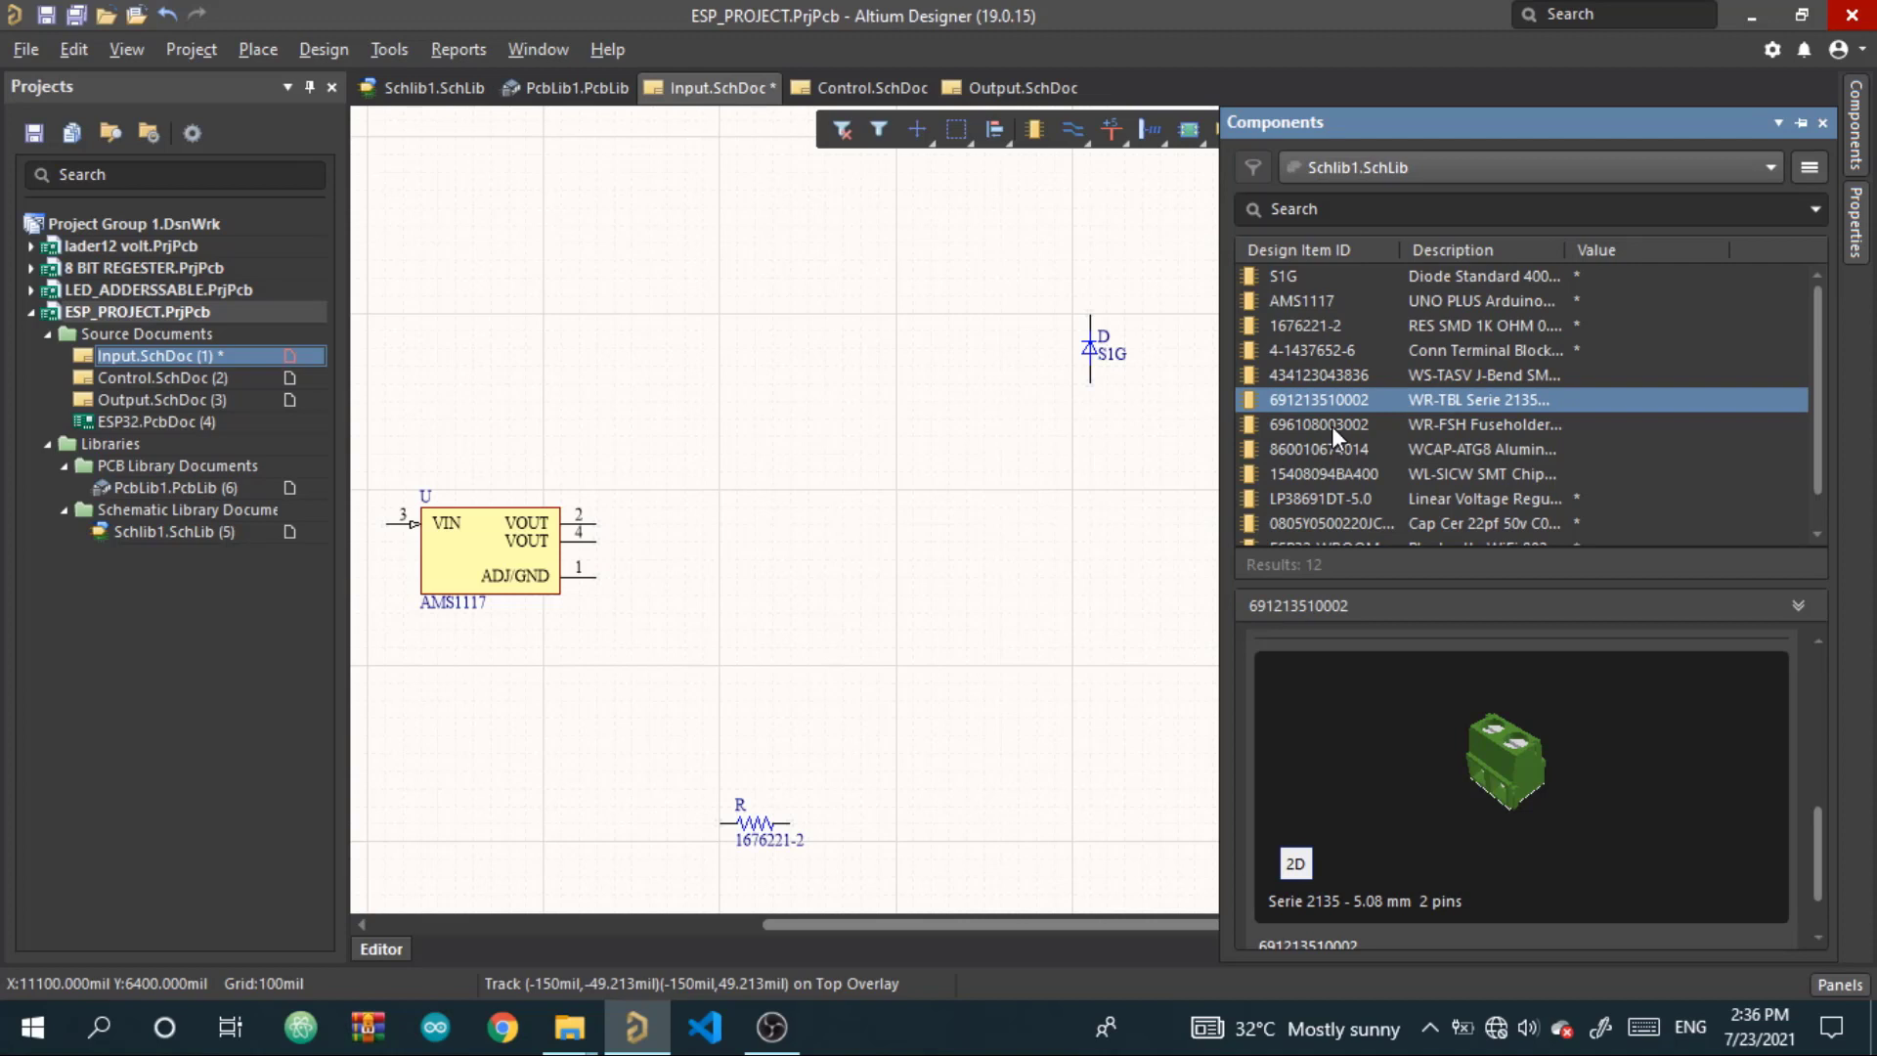
left_click(1332, 426)
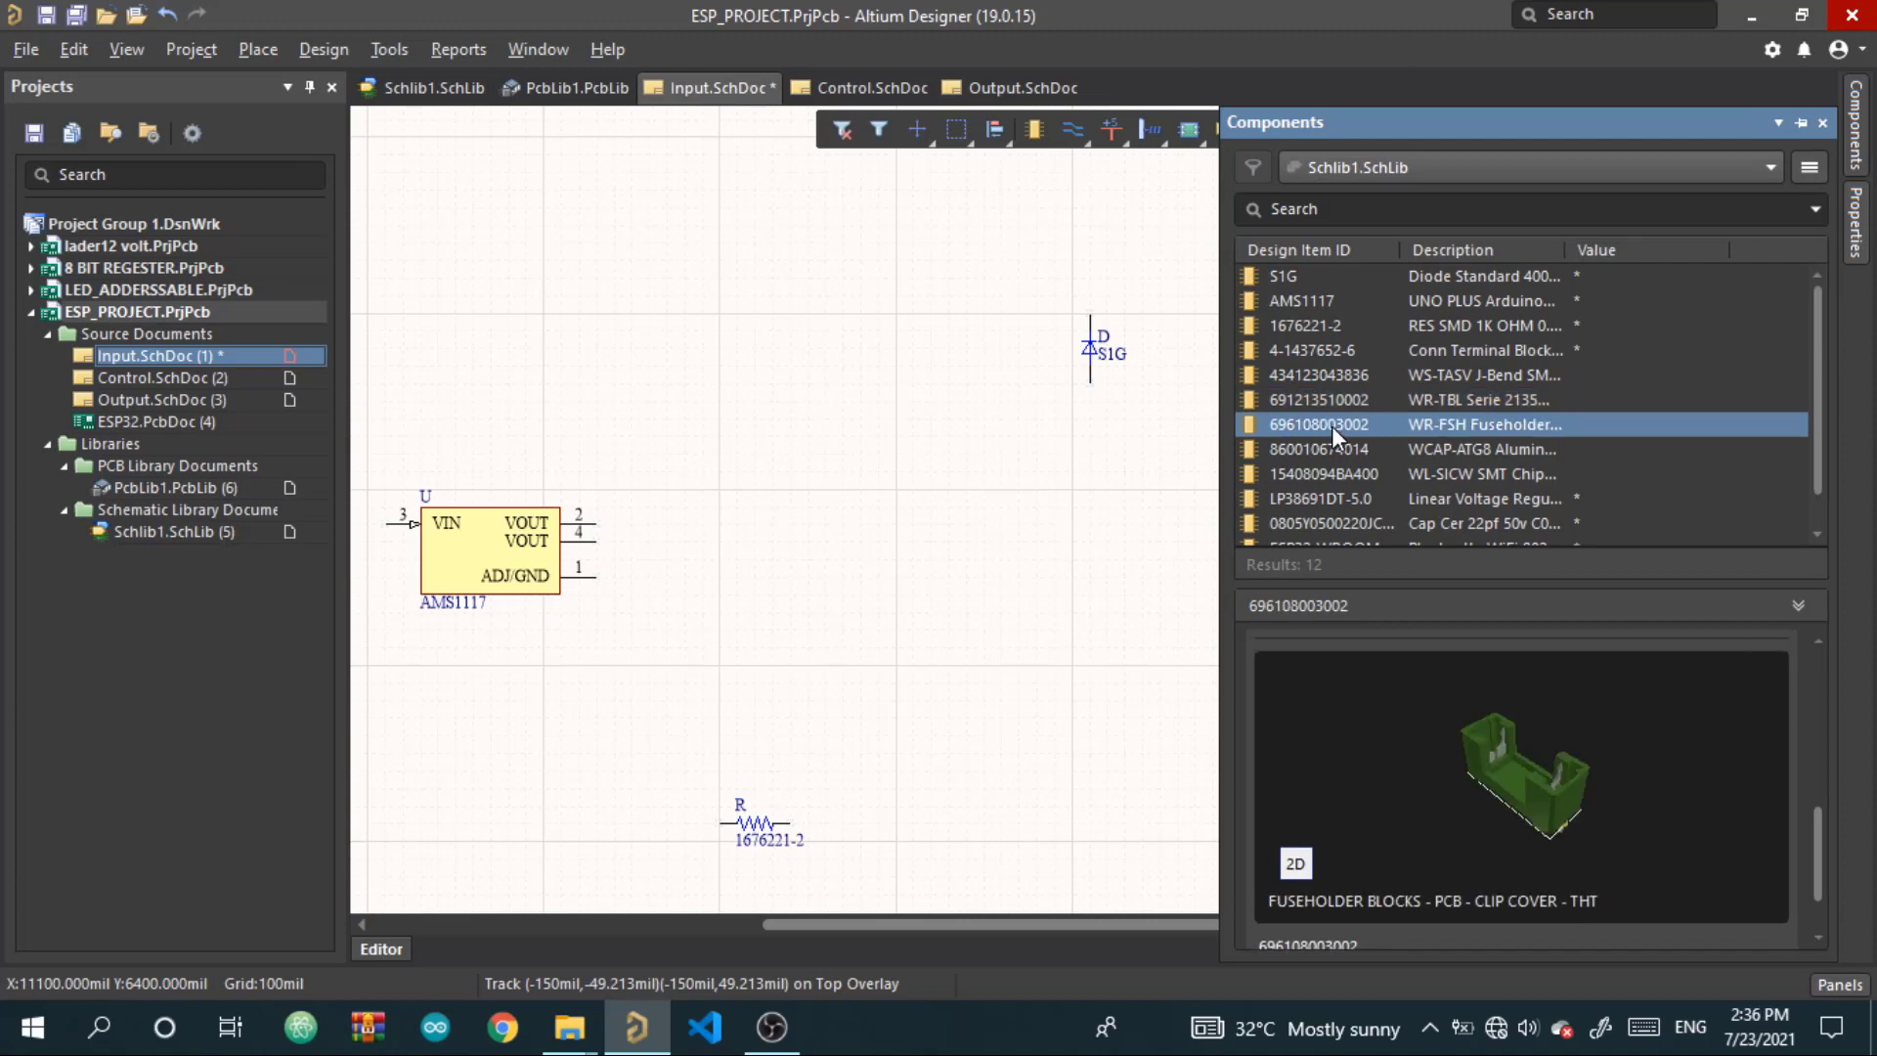
left_click_drag(1331, 425, 1007, 298)
left_click_drag(1139, 288, 1333, 311)
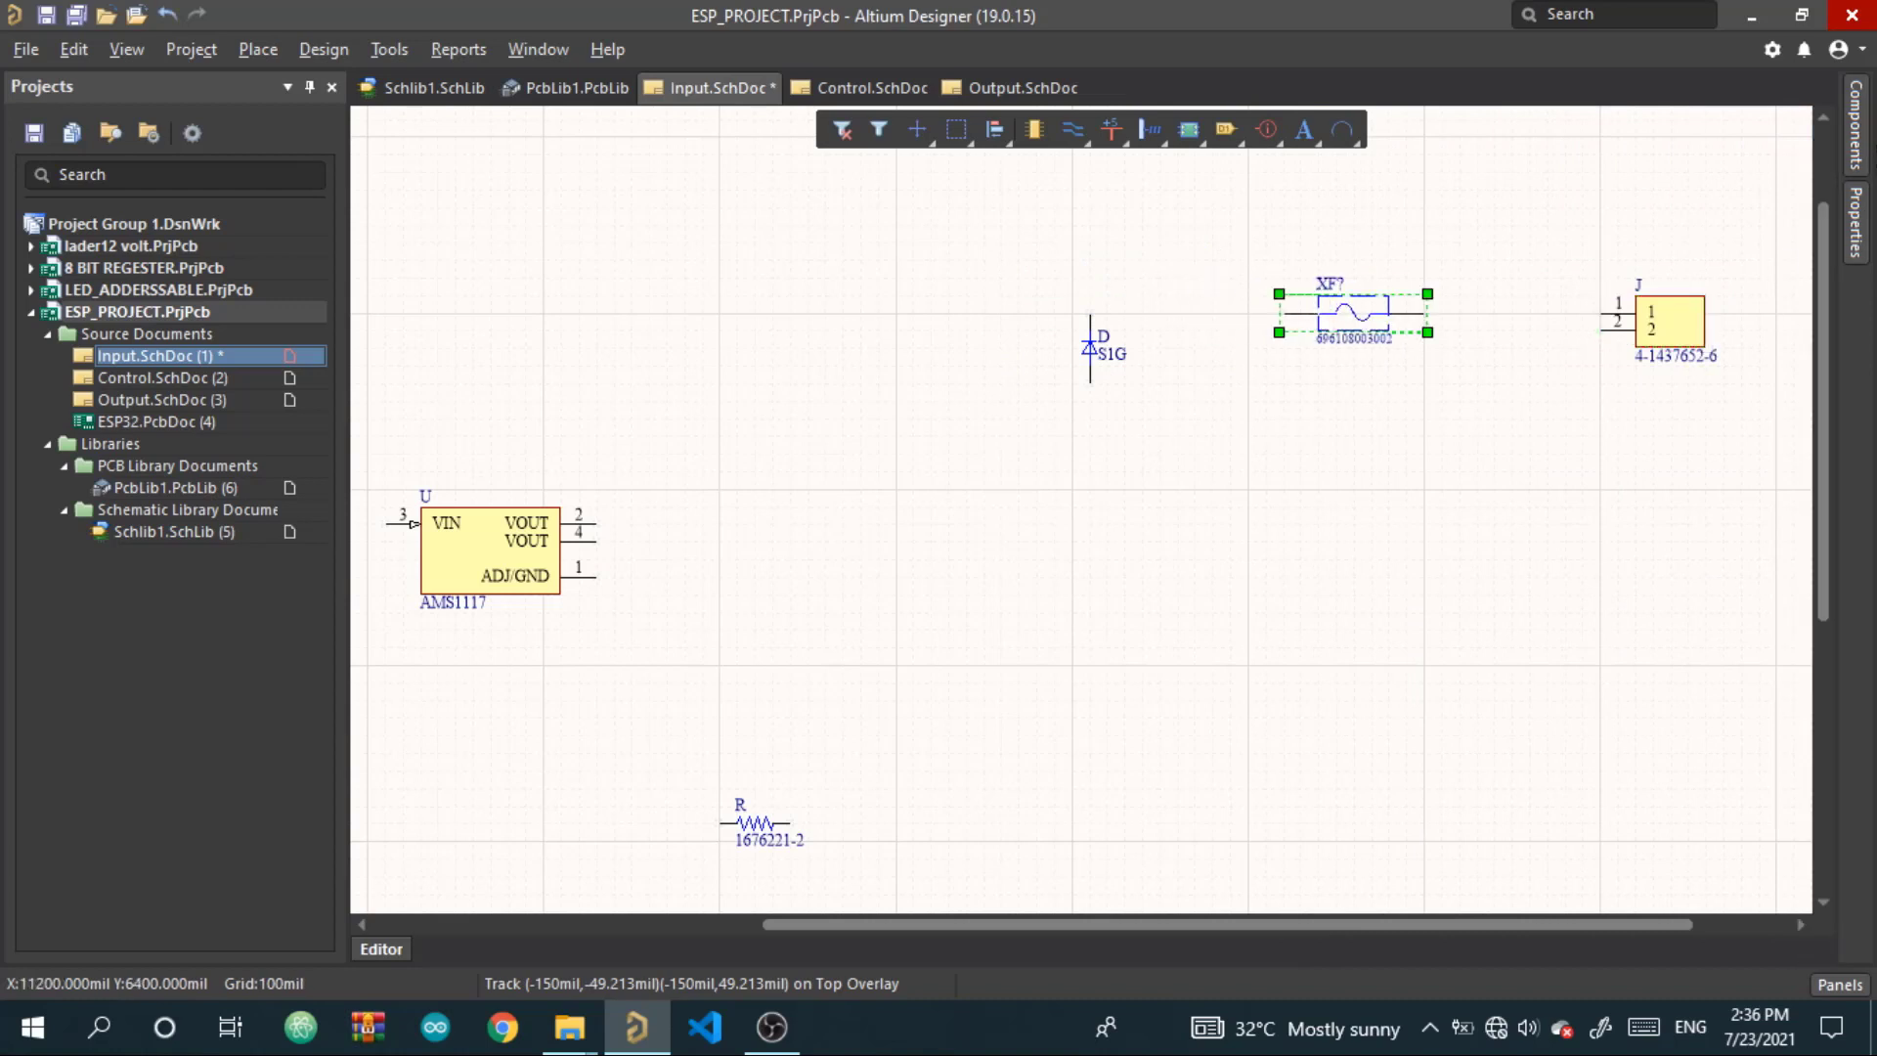
left_click(1861, 144)
left_click(1368, 448)
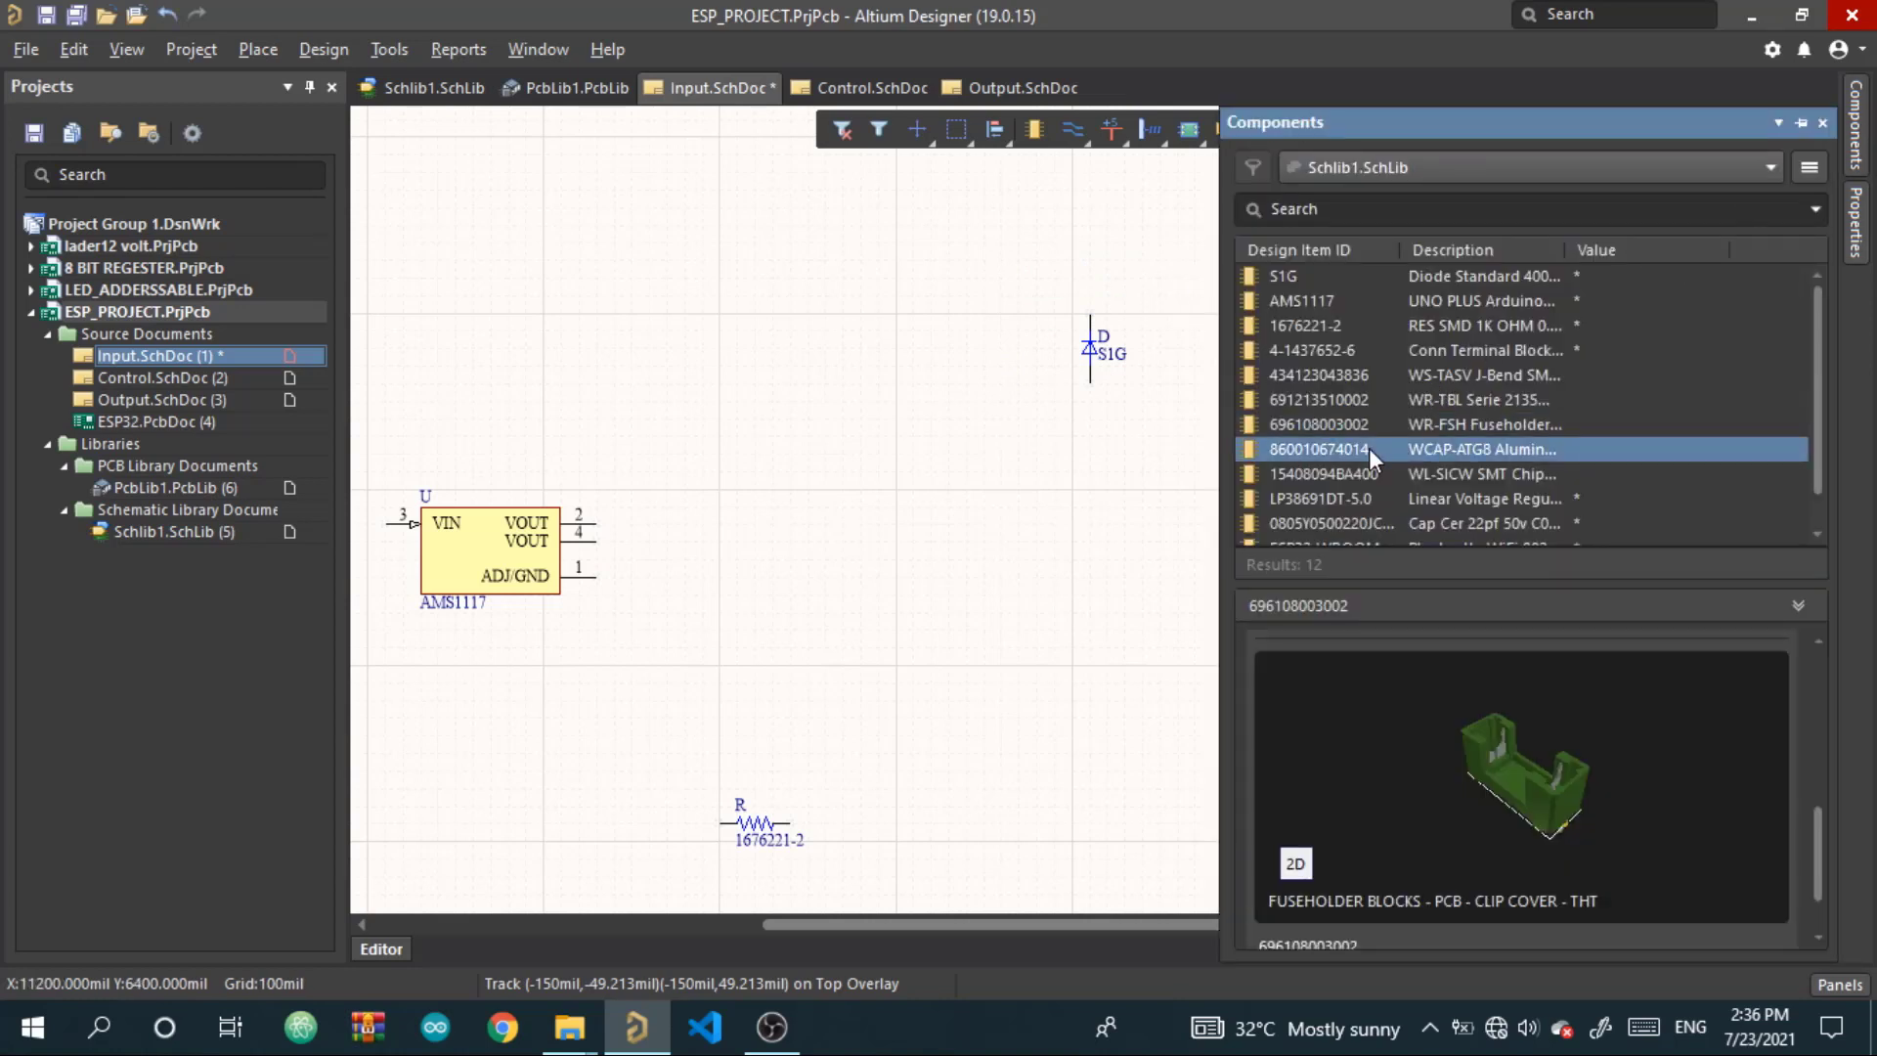
scroll(1374, 423, "down", 1)
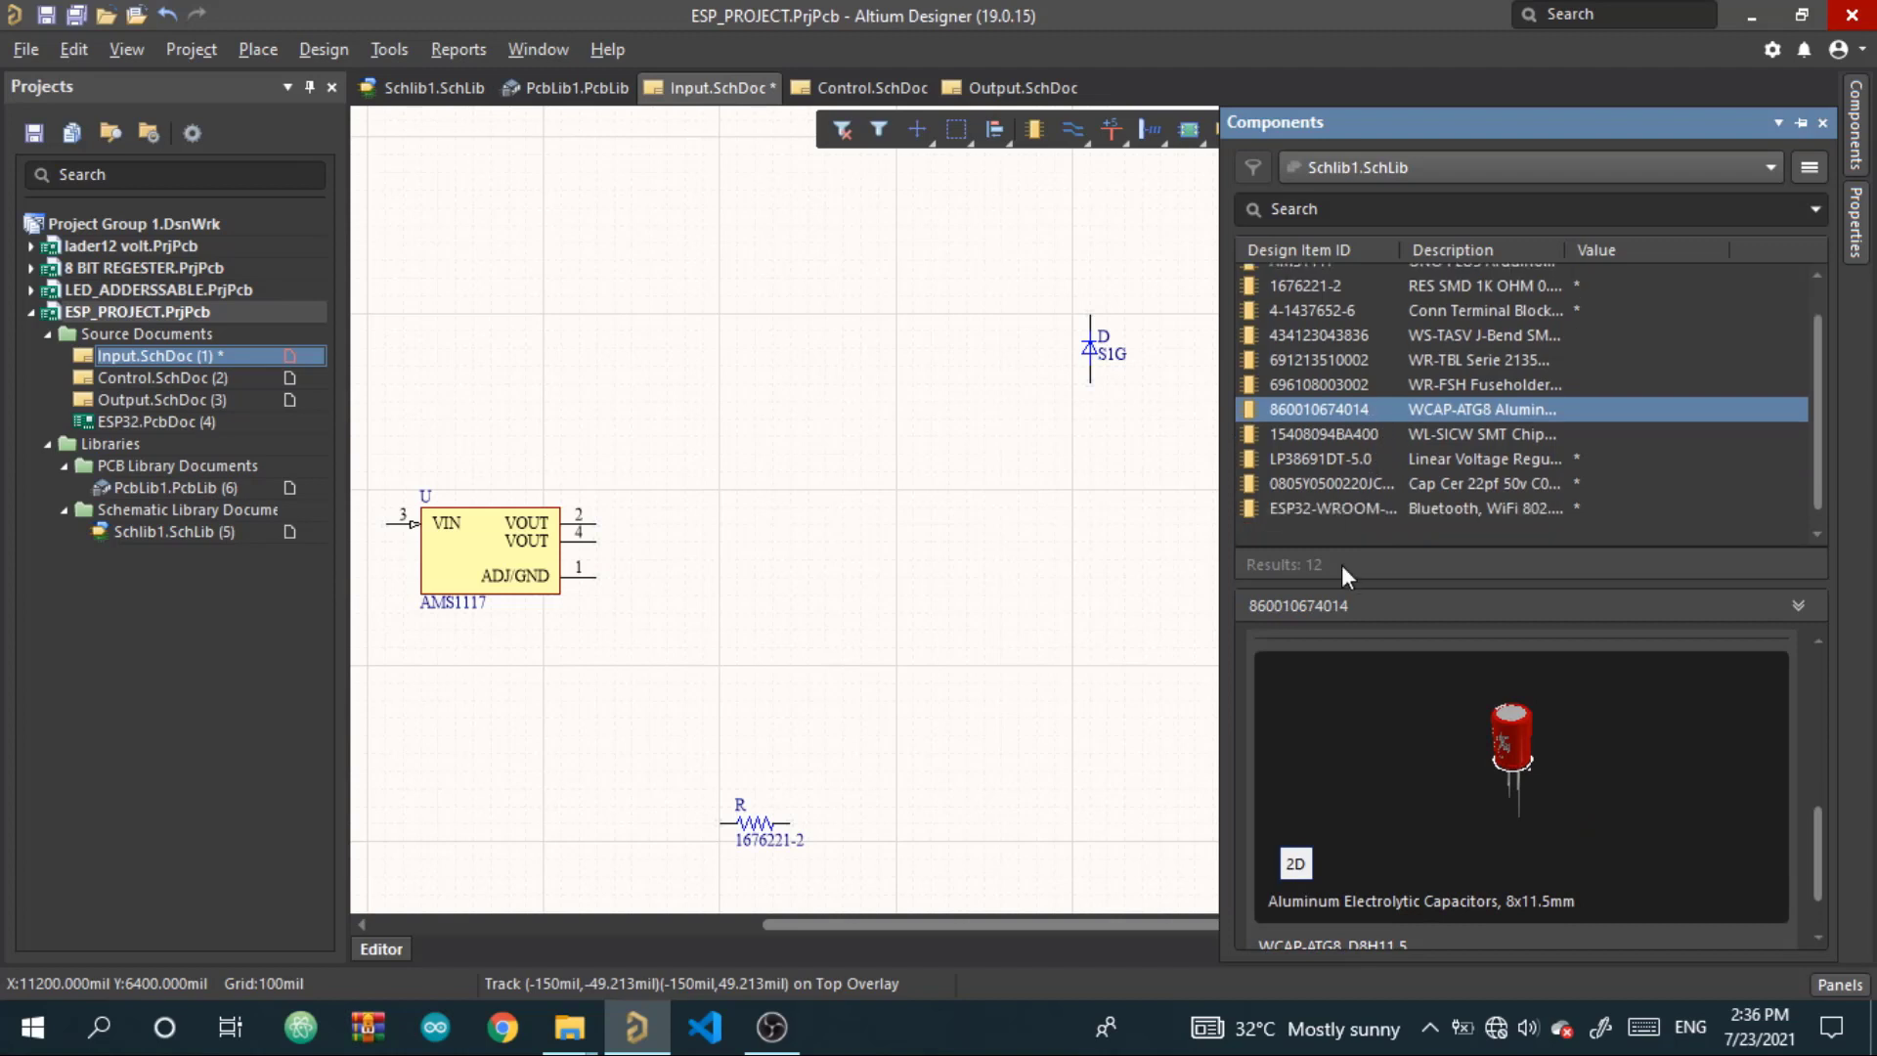
left_click_drag(1335, 418, 768, 576)
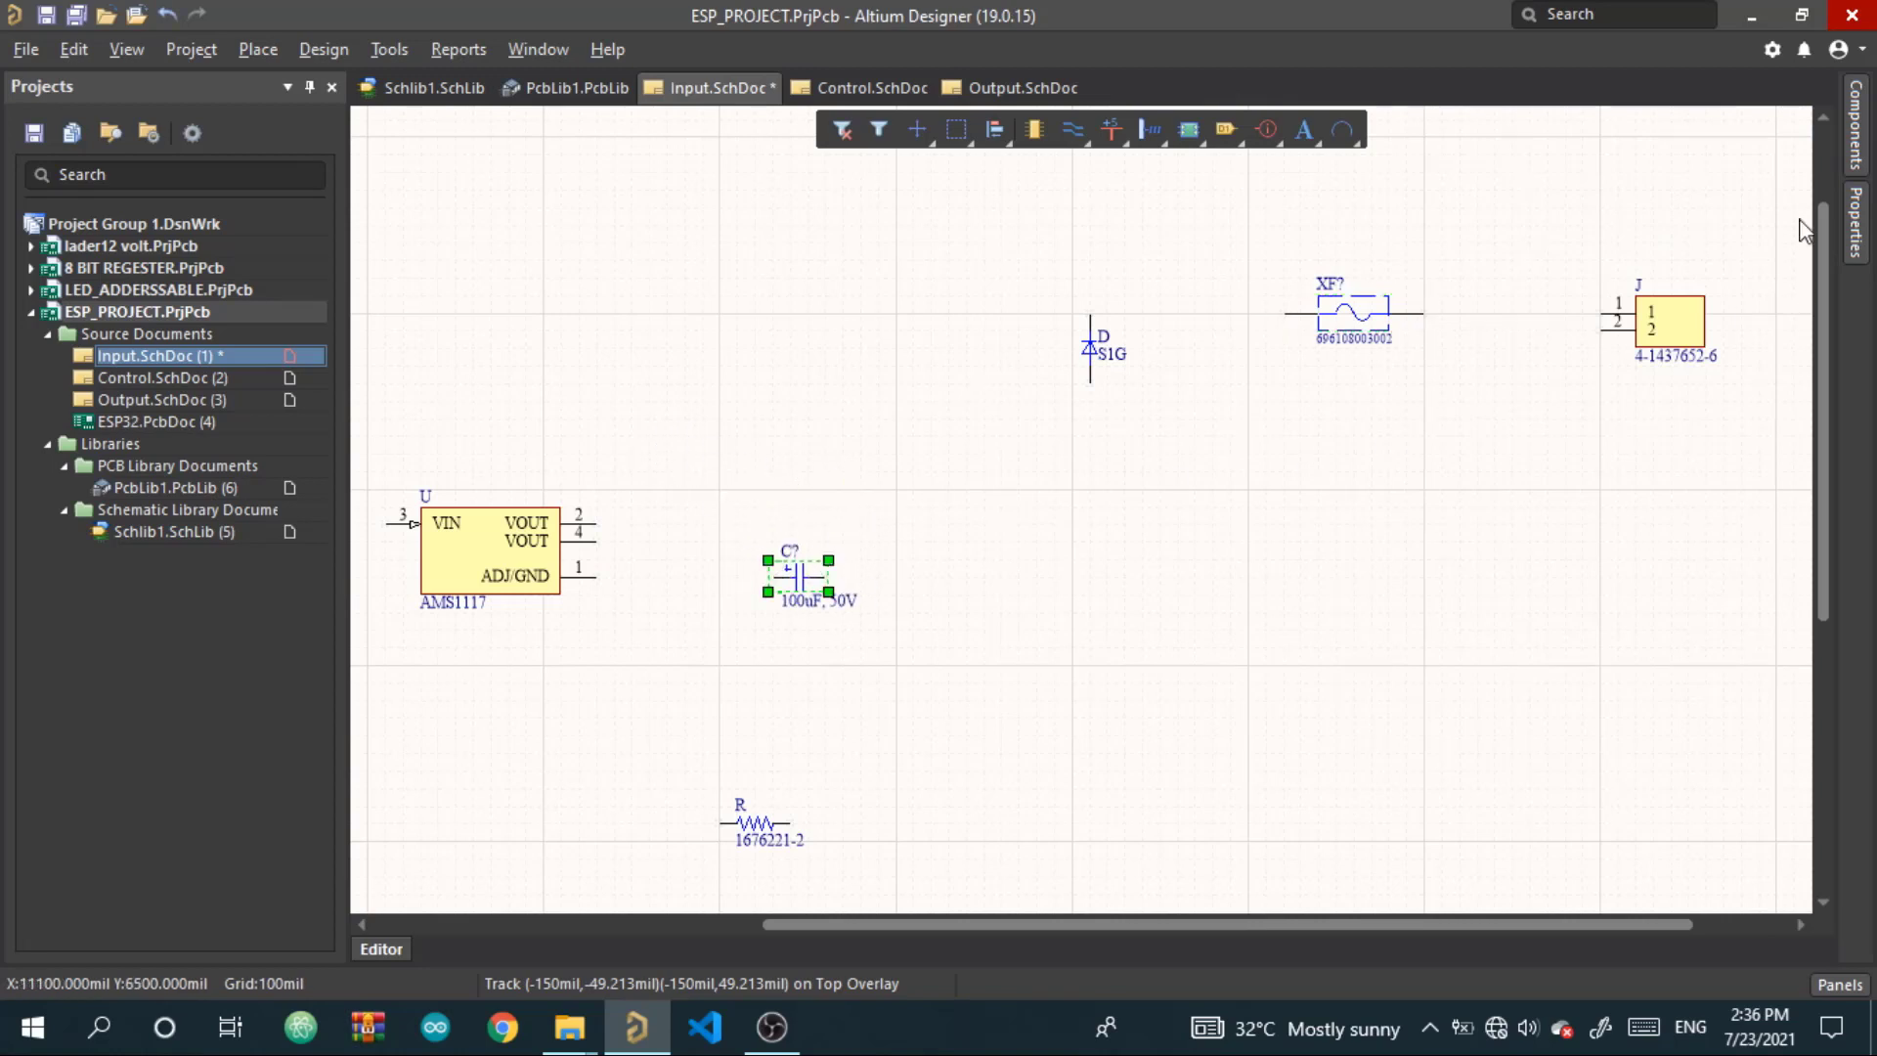
Place the 15408094BA400 LED from Schlib1.SchLib to the right of the 1676221-2 resistor
left_click(1860, 137)
left_click(1365, 431)
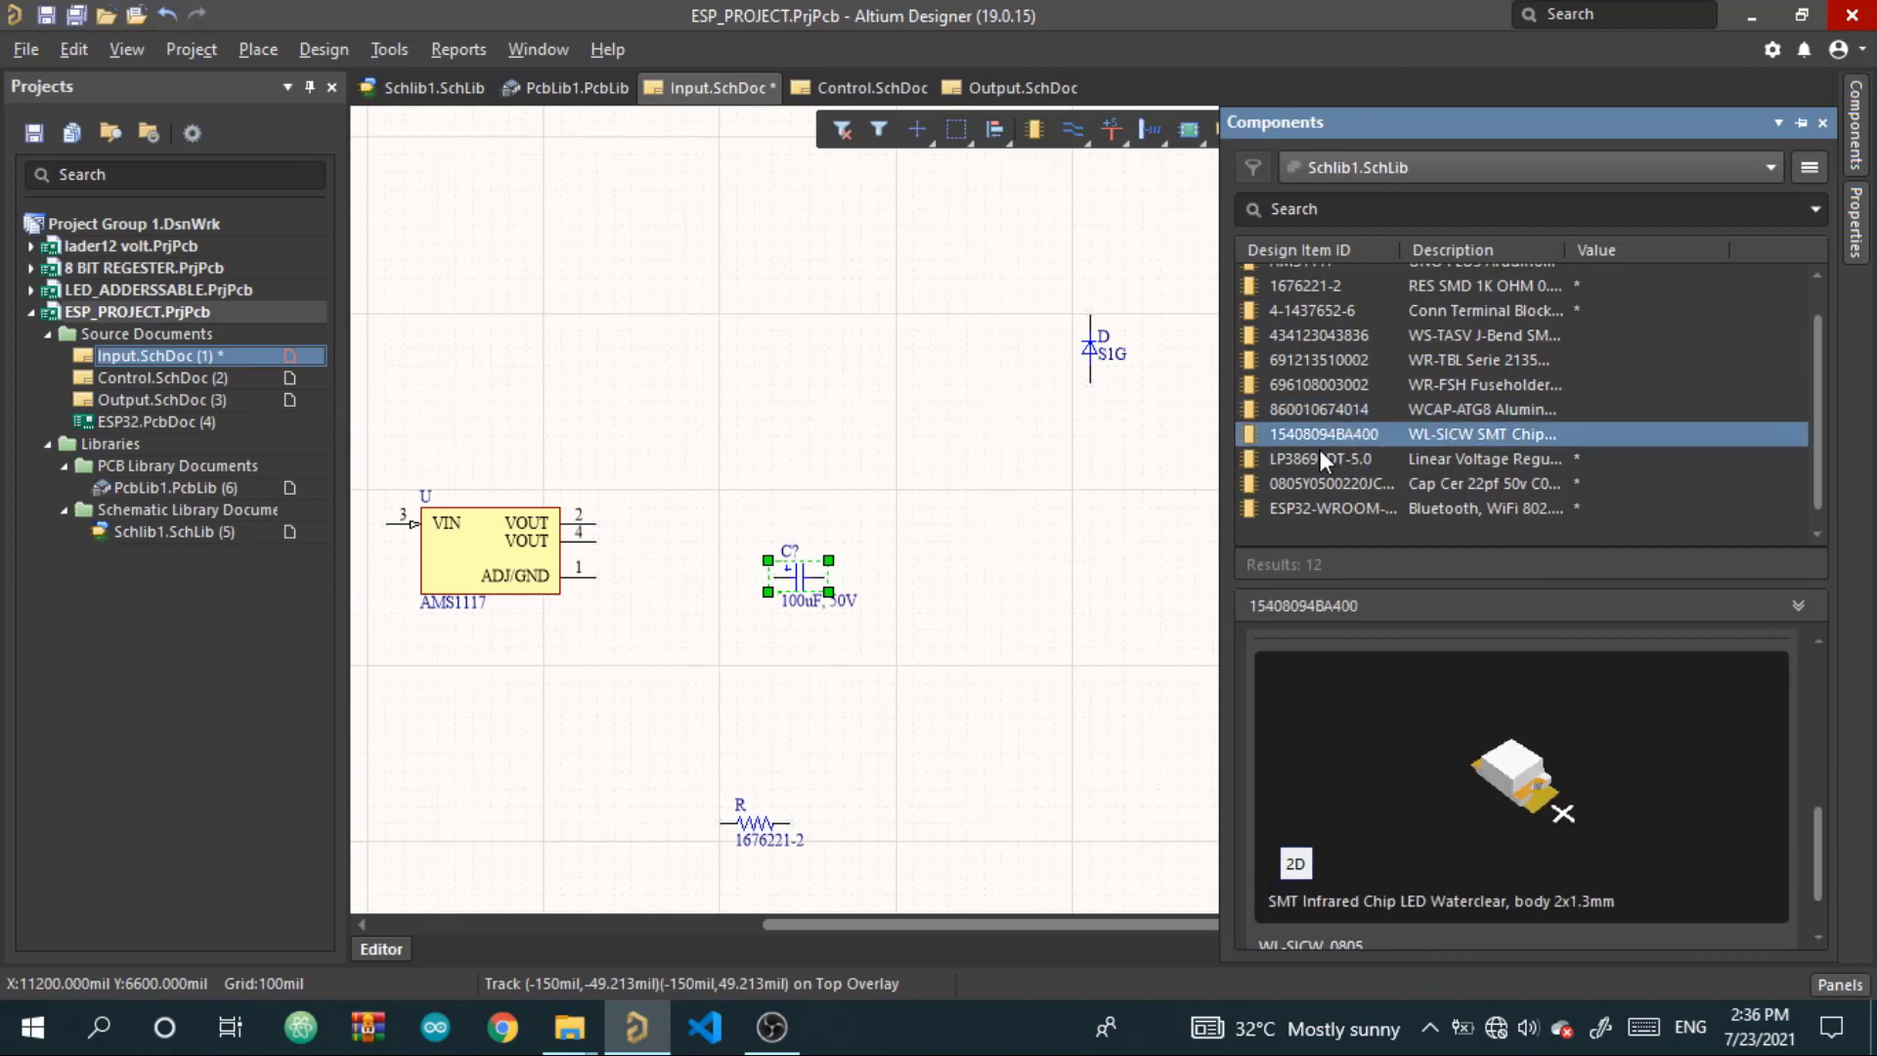
left_click_drag(1320, 438, 923, 824)
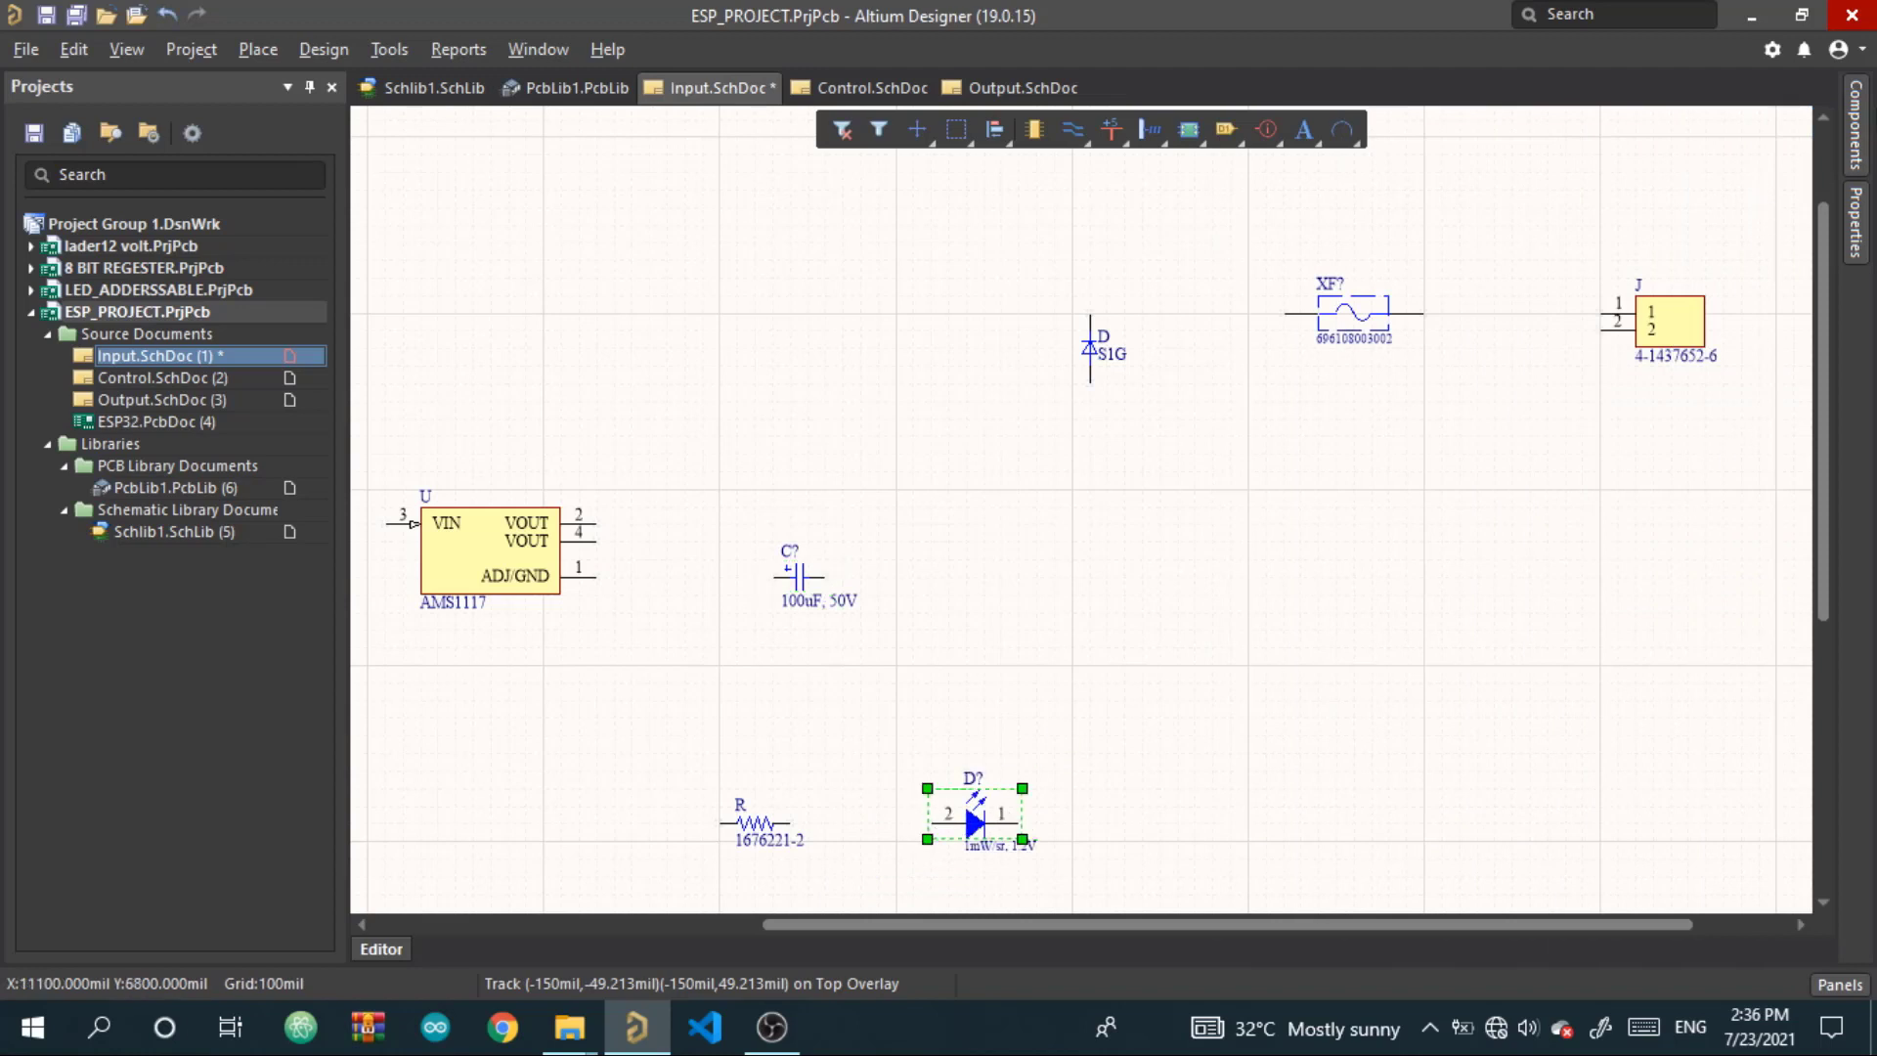
Place the LP38691DT-5.0 regulator from Schlib1.SchLib below the AMS1117, to the left of the resistor
mouse_move(1862, 127)
left_click(1422, 464)
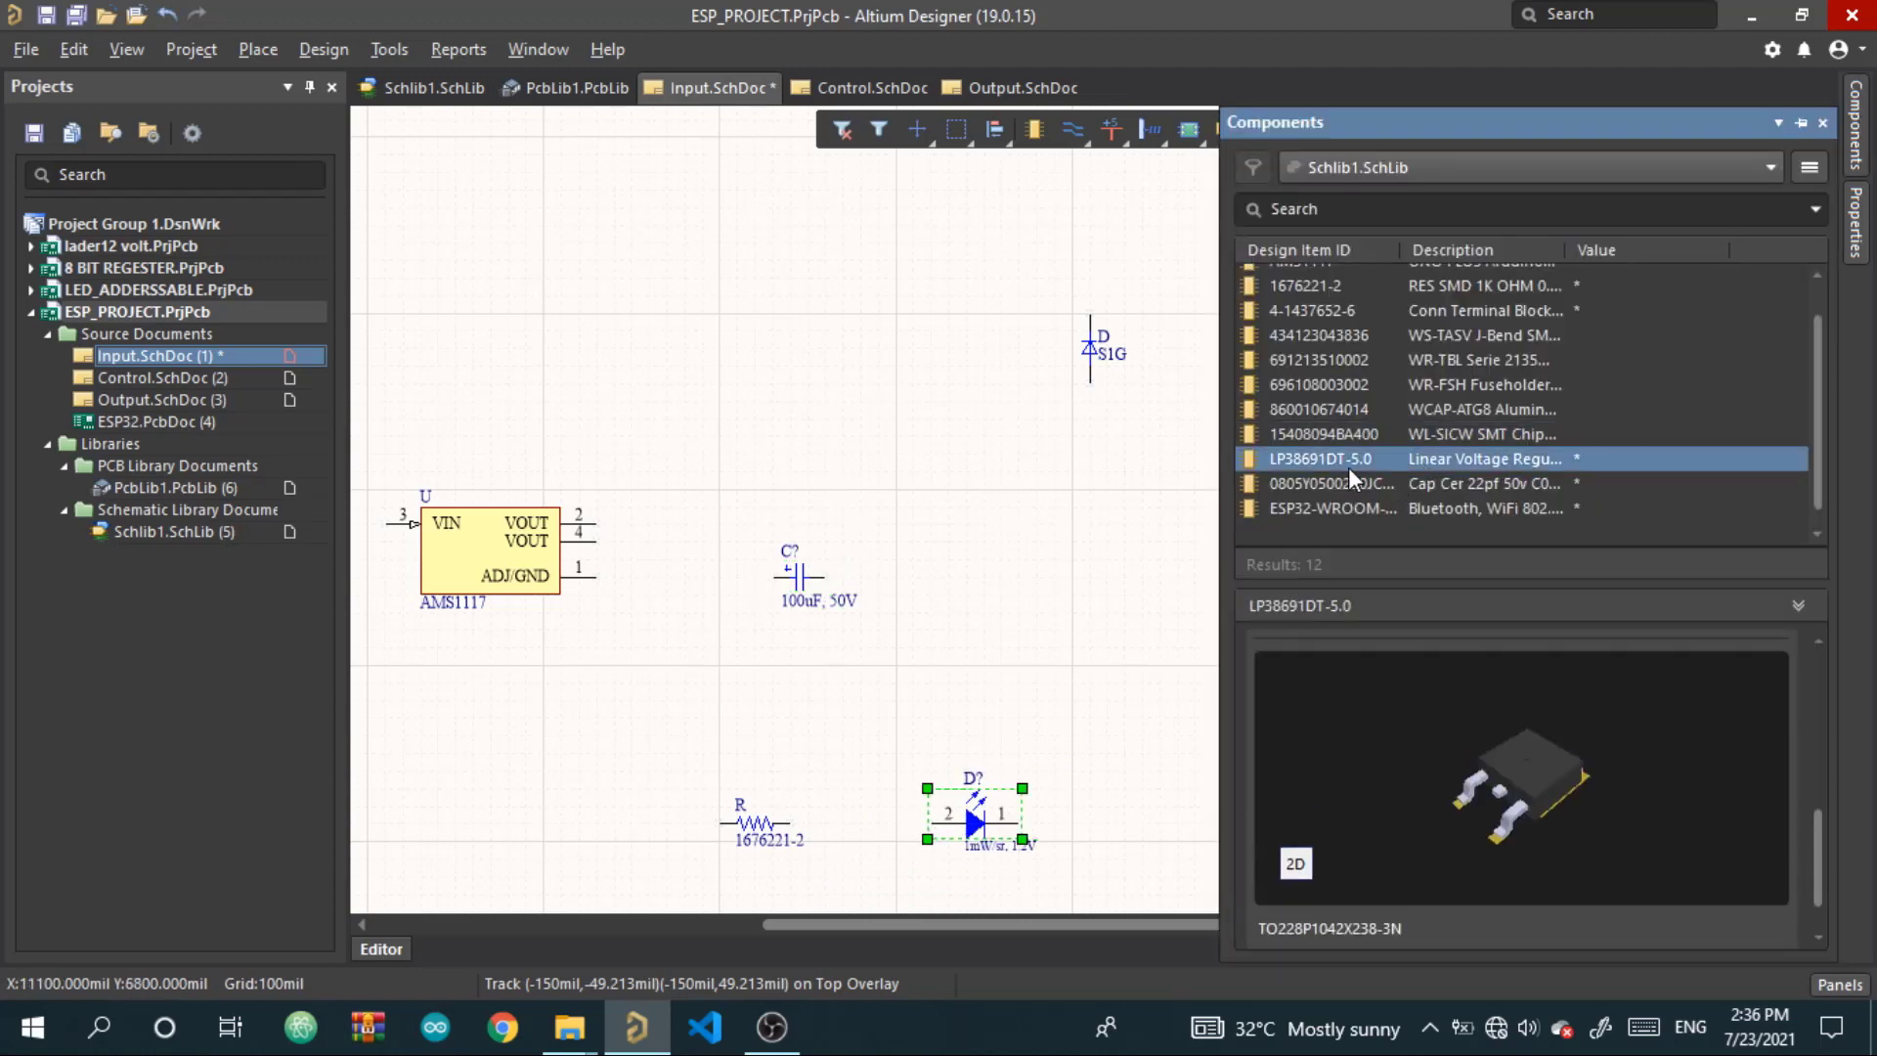
left_click_drag(1356, 478, 474, 837)
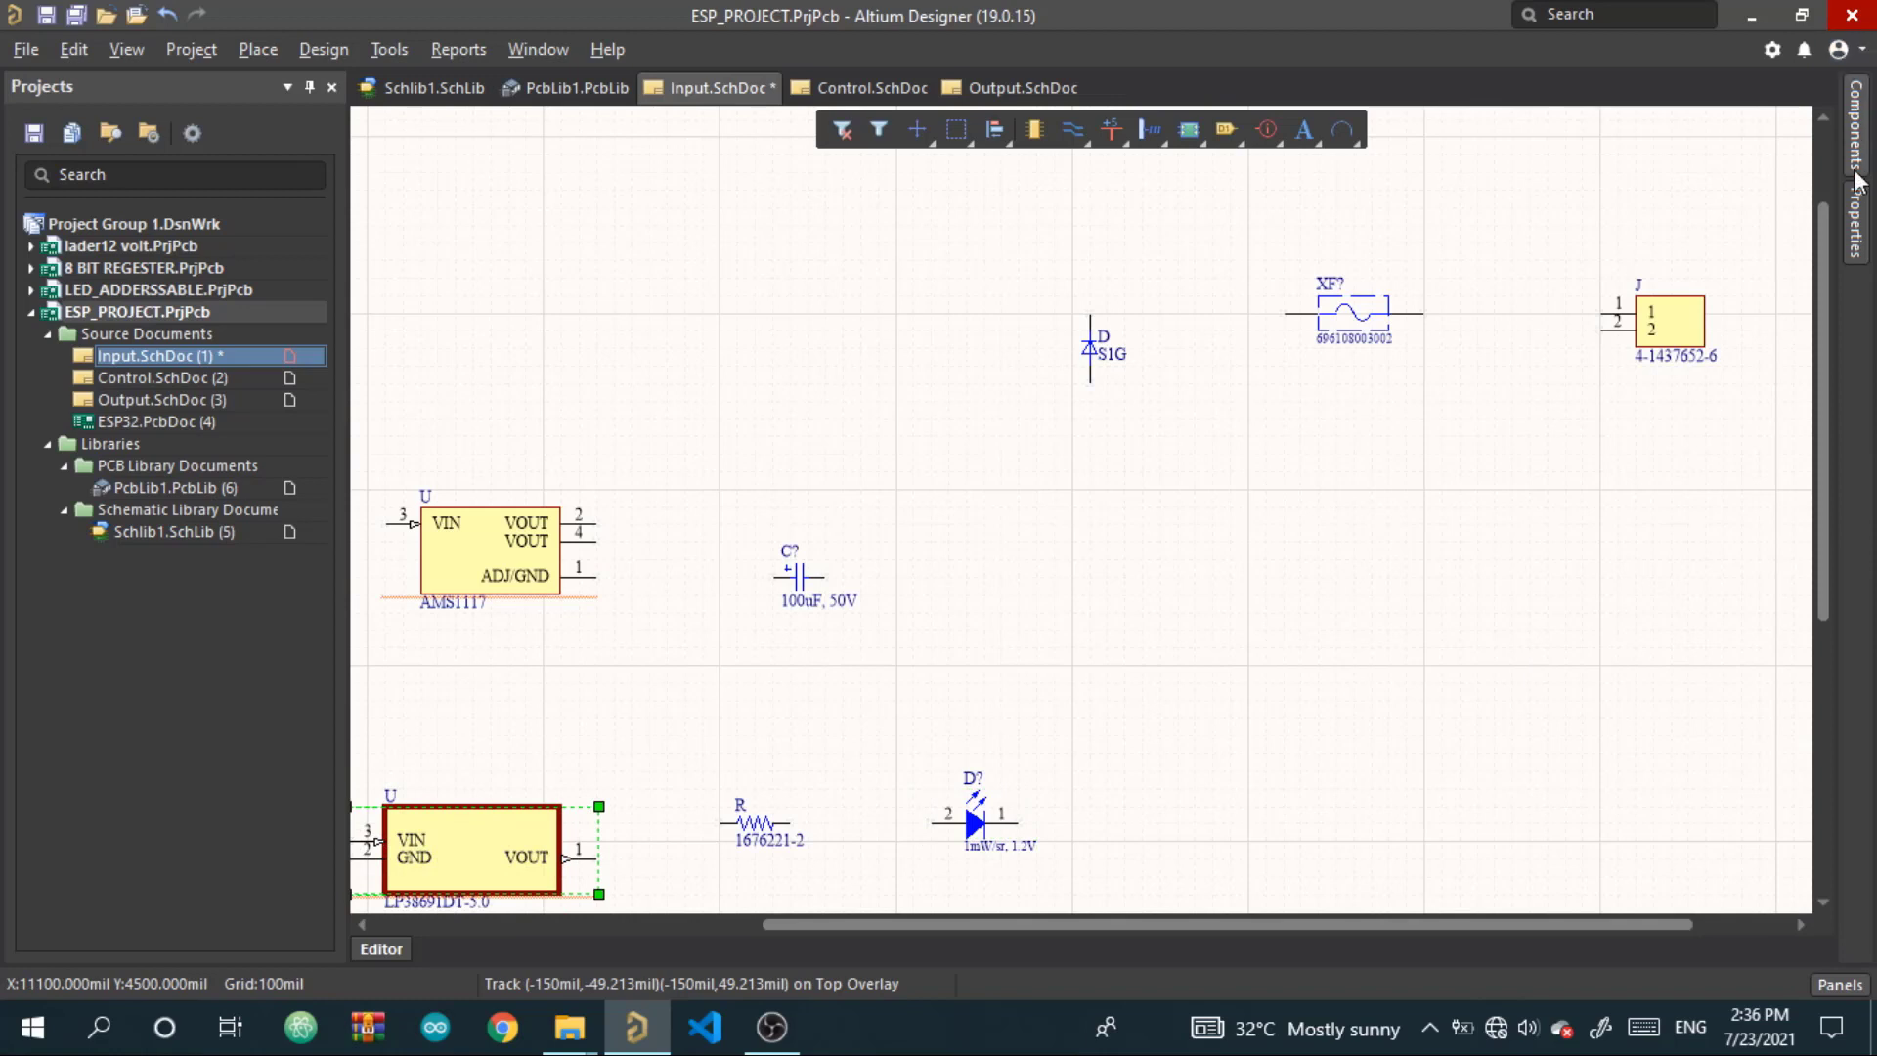
Place the 0805Y0500220JCT_1 ceramic capacitor from Schlib1.SchLib to the right of the electrolytic capacitor
mouse_move(1856, 127)
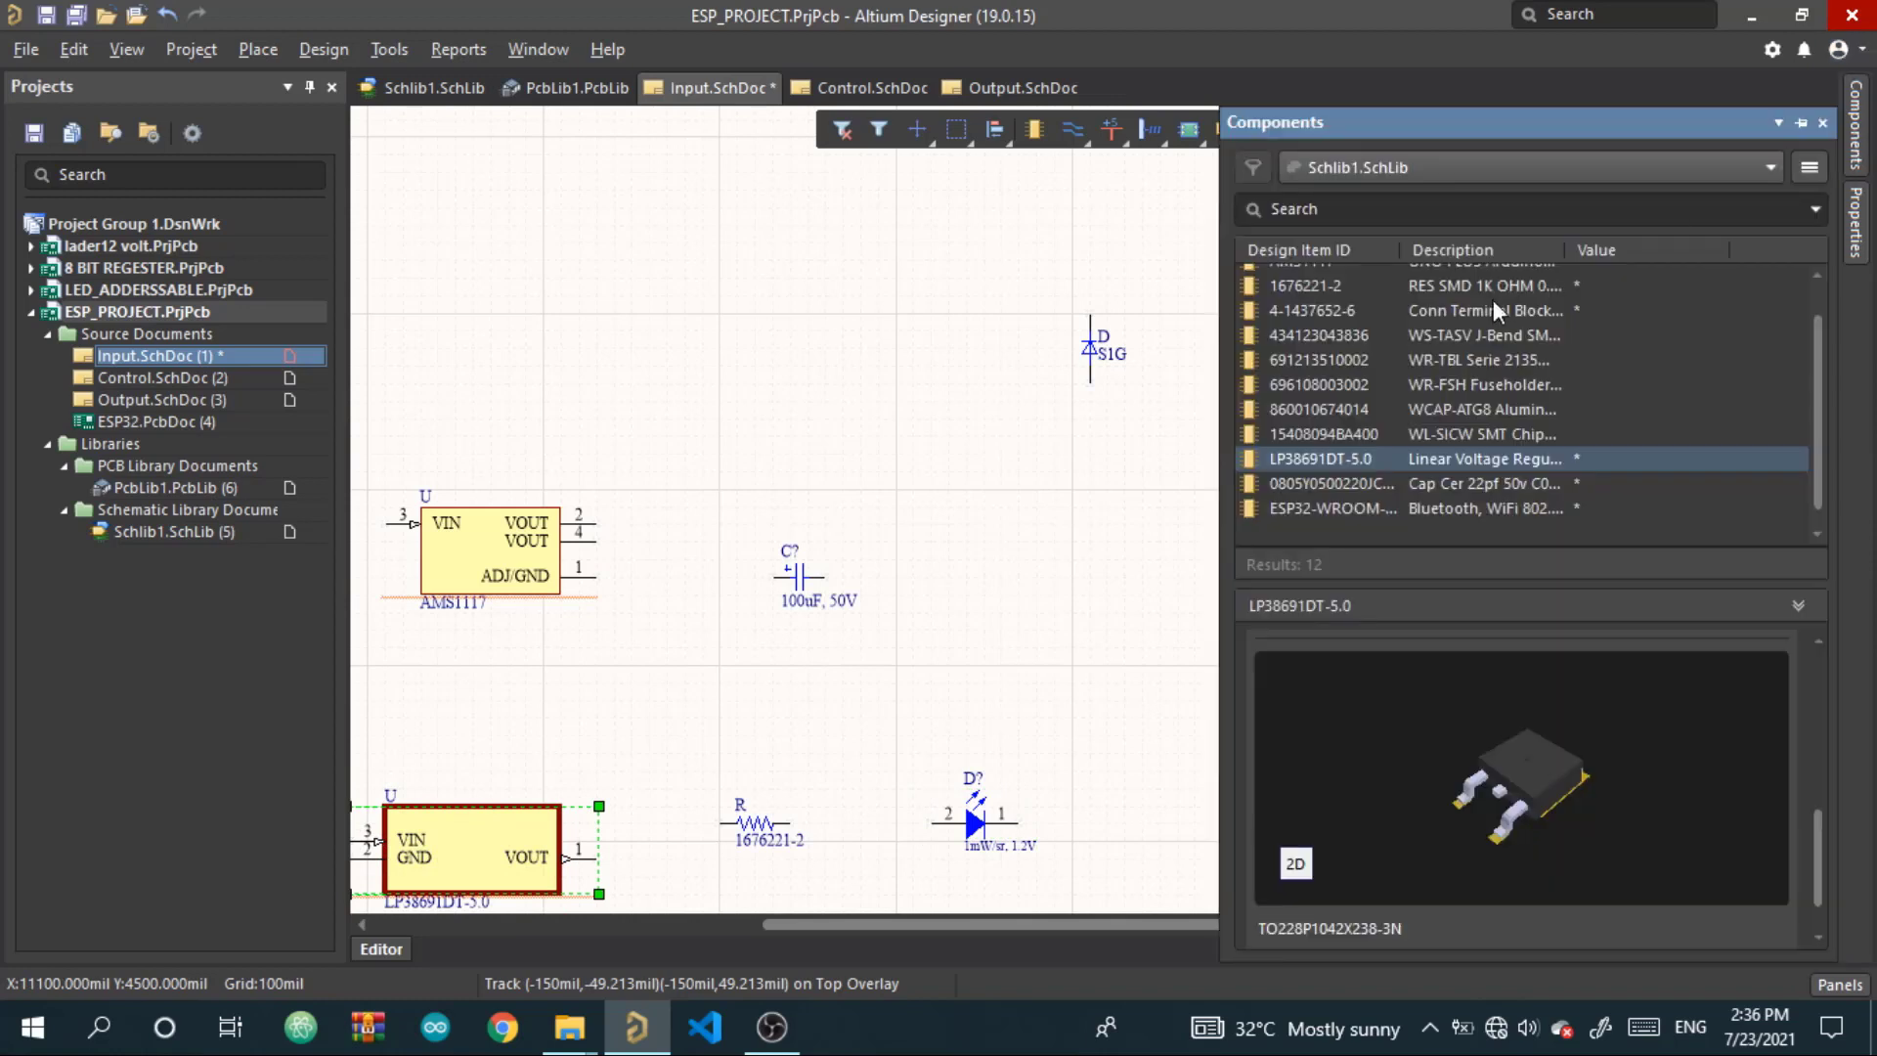
left_click(1331, 483)
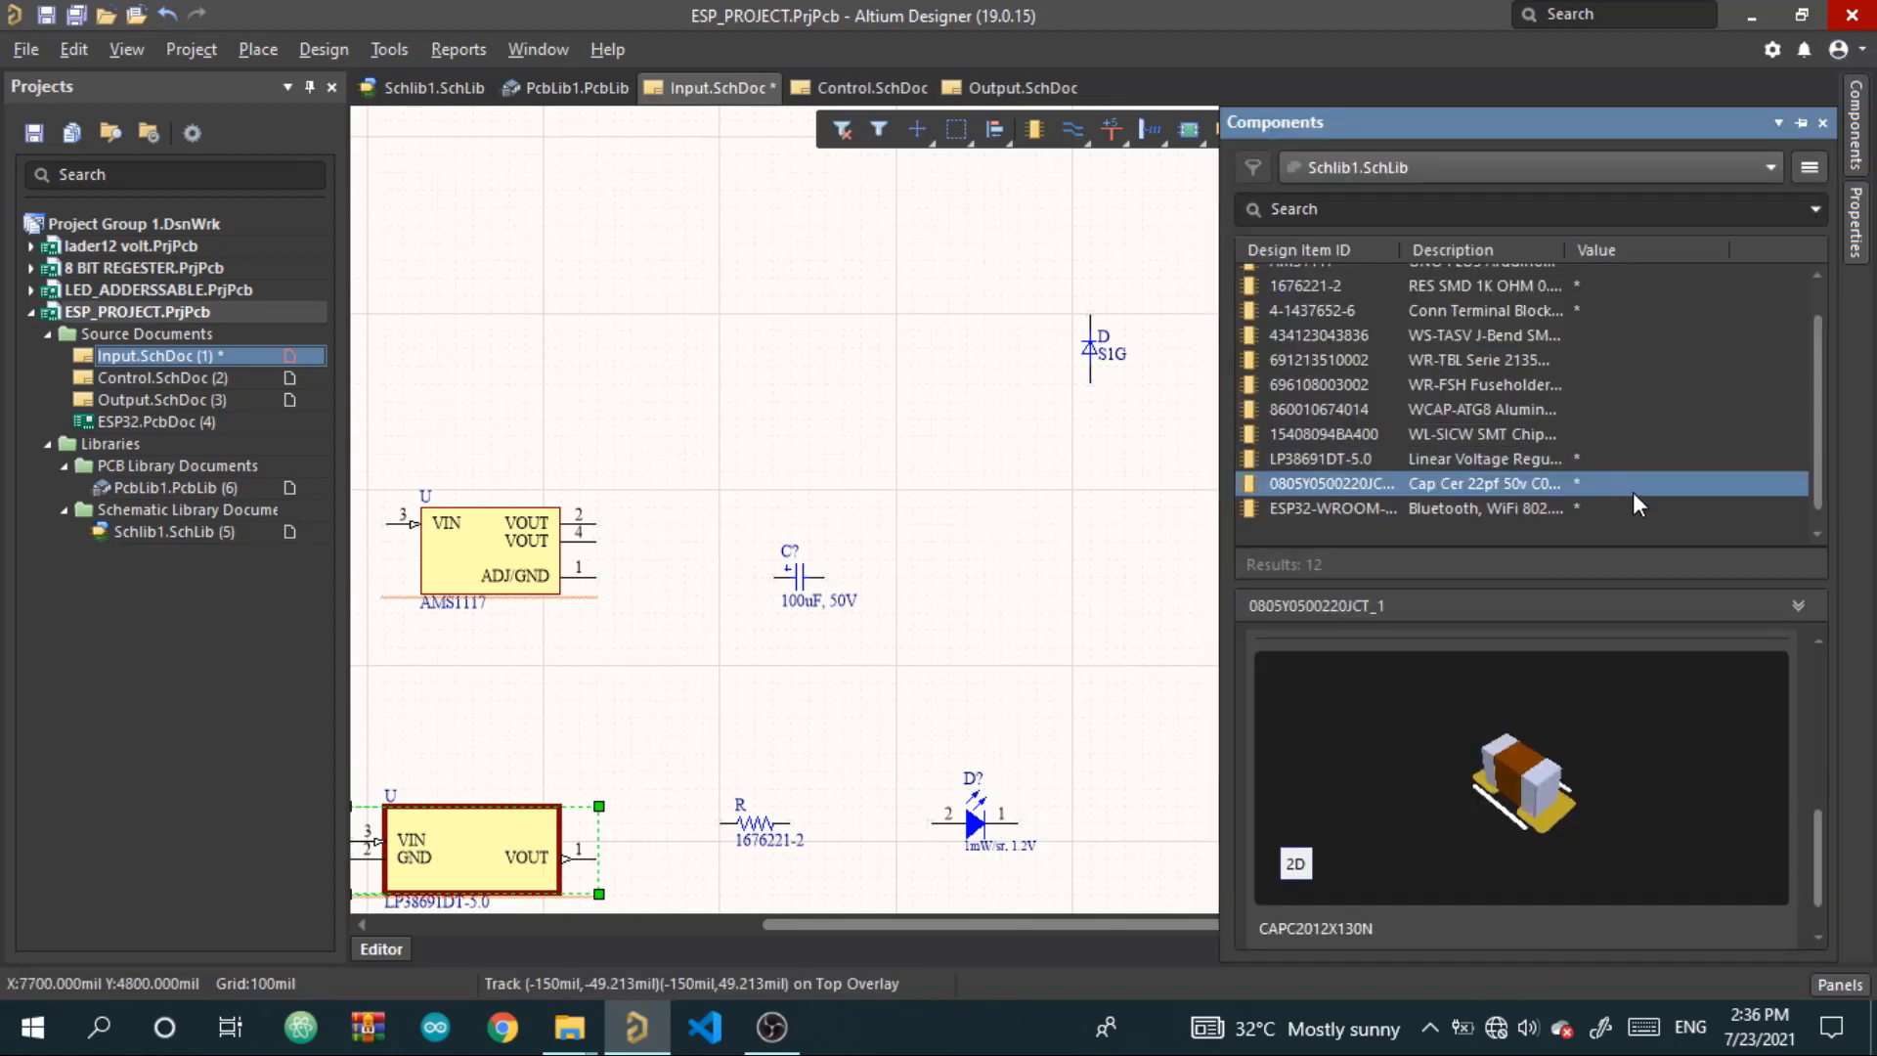
scroll(1422, 525, "down", 2)
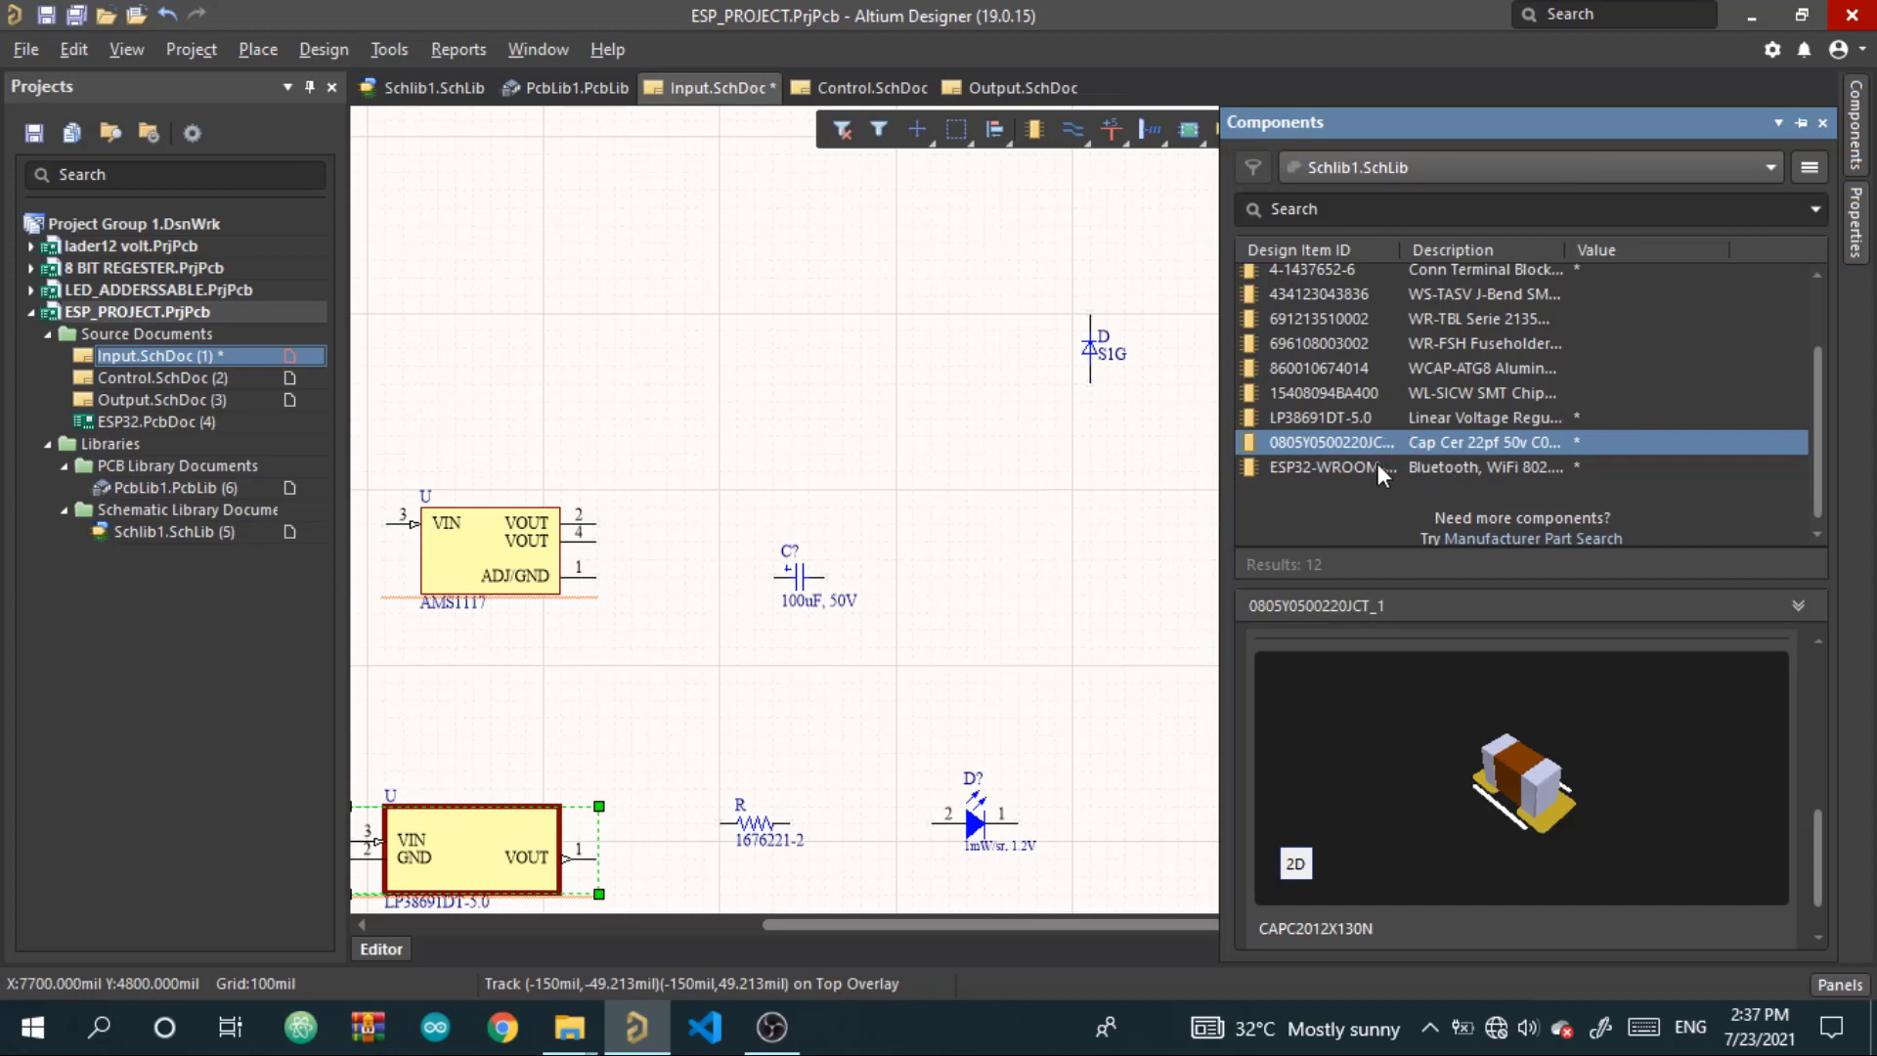
left_click_drag(1347, 448, 966, 562)
Move the 0805Y0500220JCT_1 capacitor farther to the right of the electrolytic capacitor
mouse_move(1854, 125)
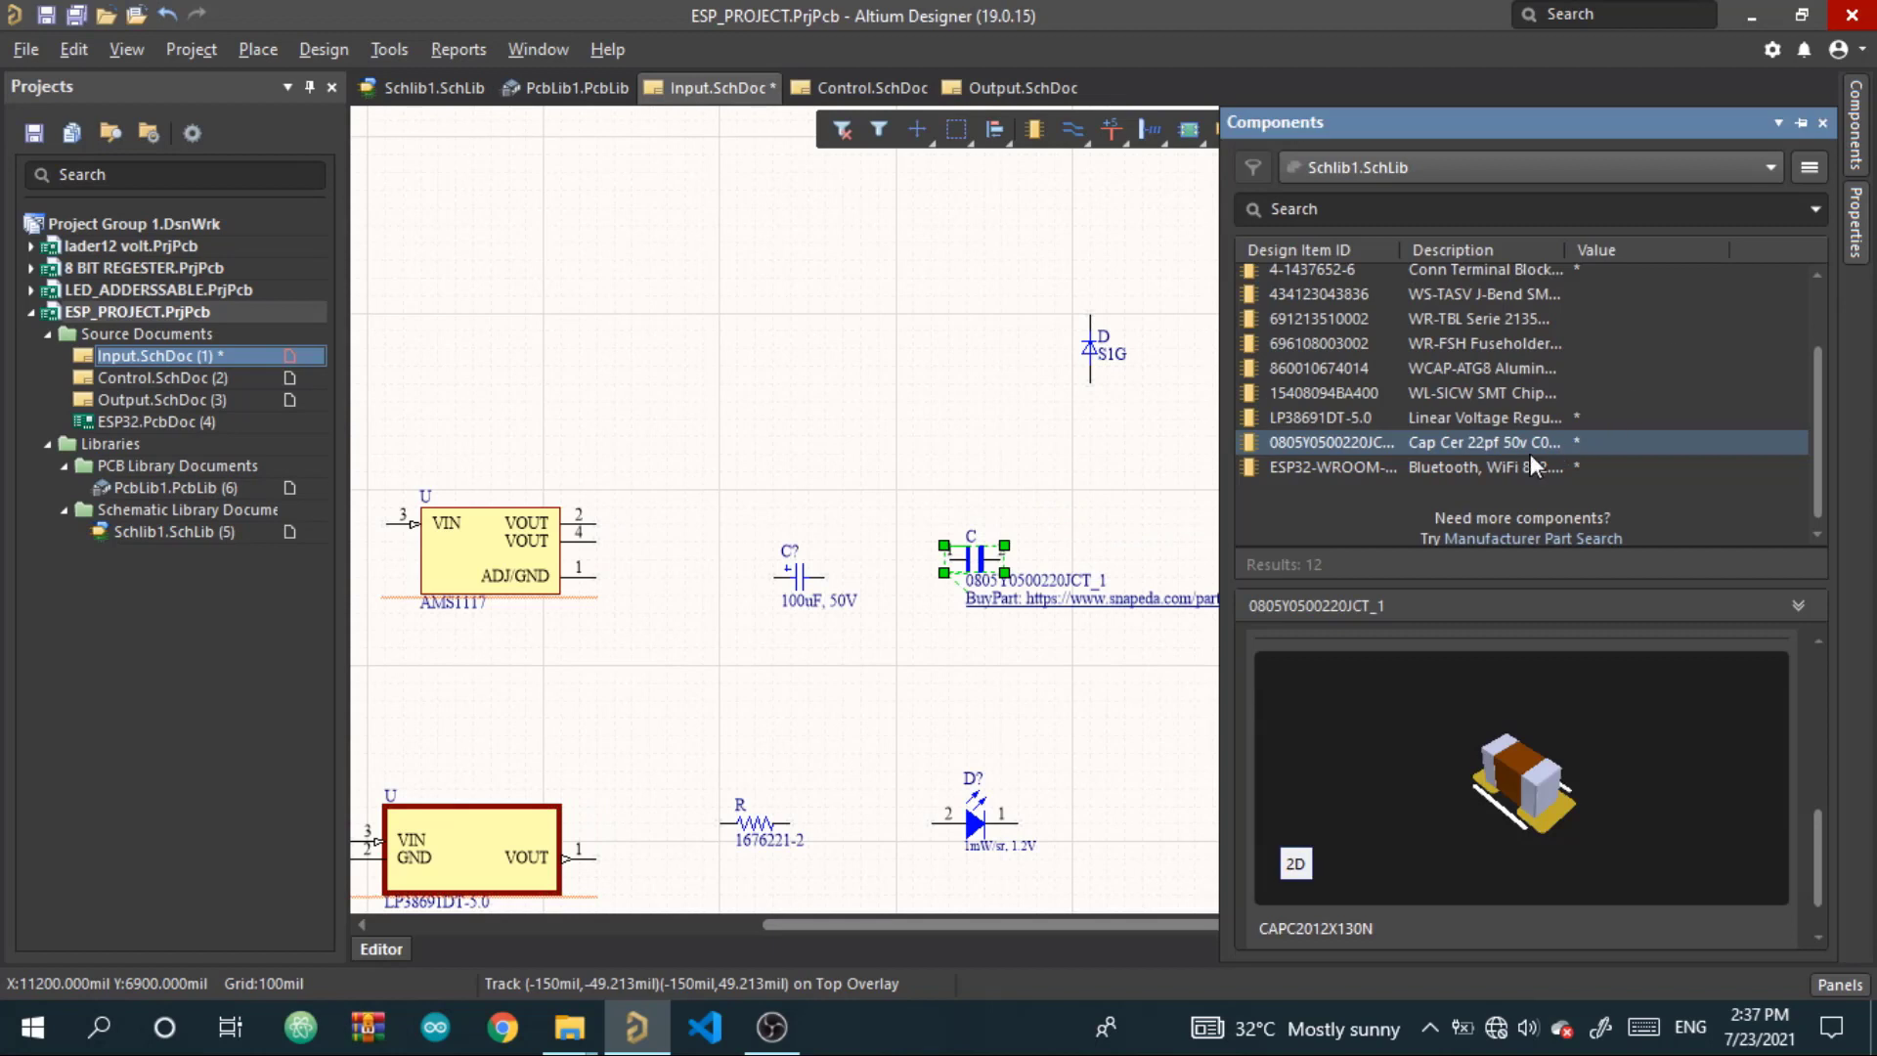
left_click(1364, 470)
left_click(1374, 444)
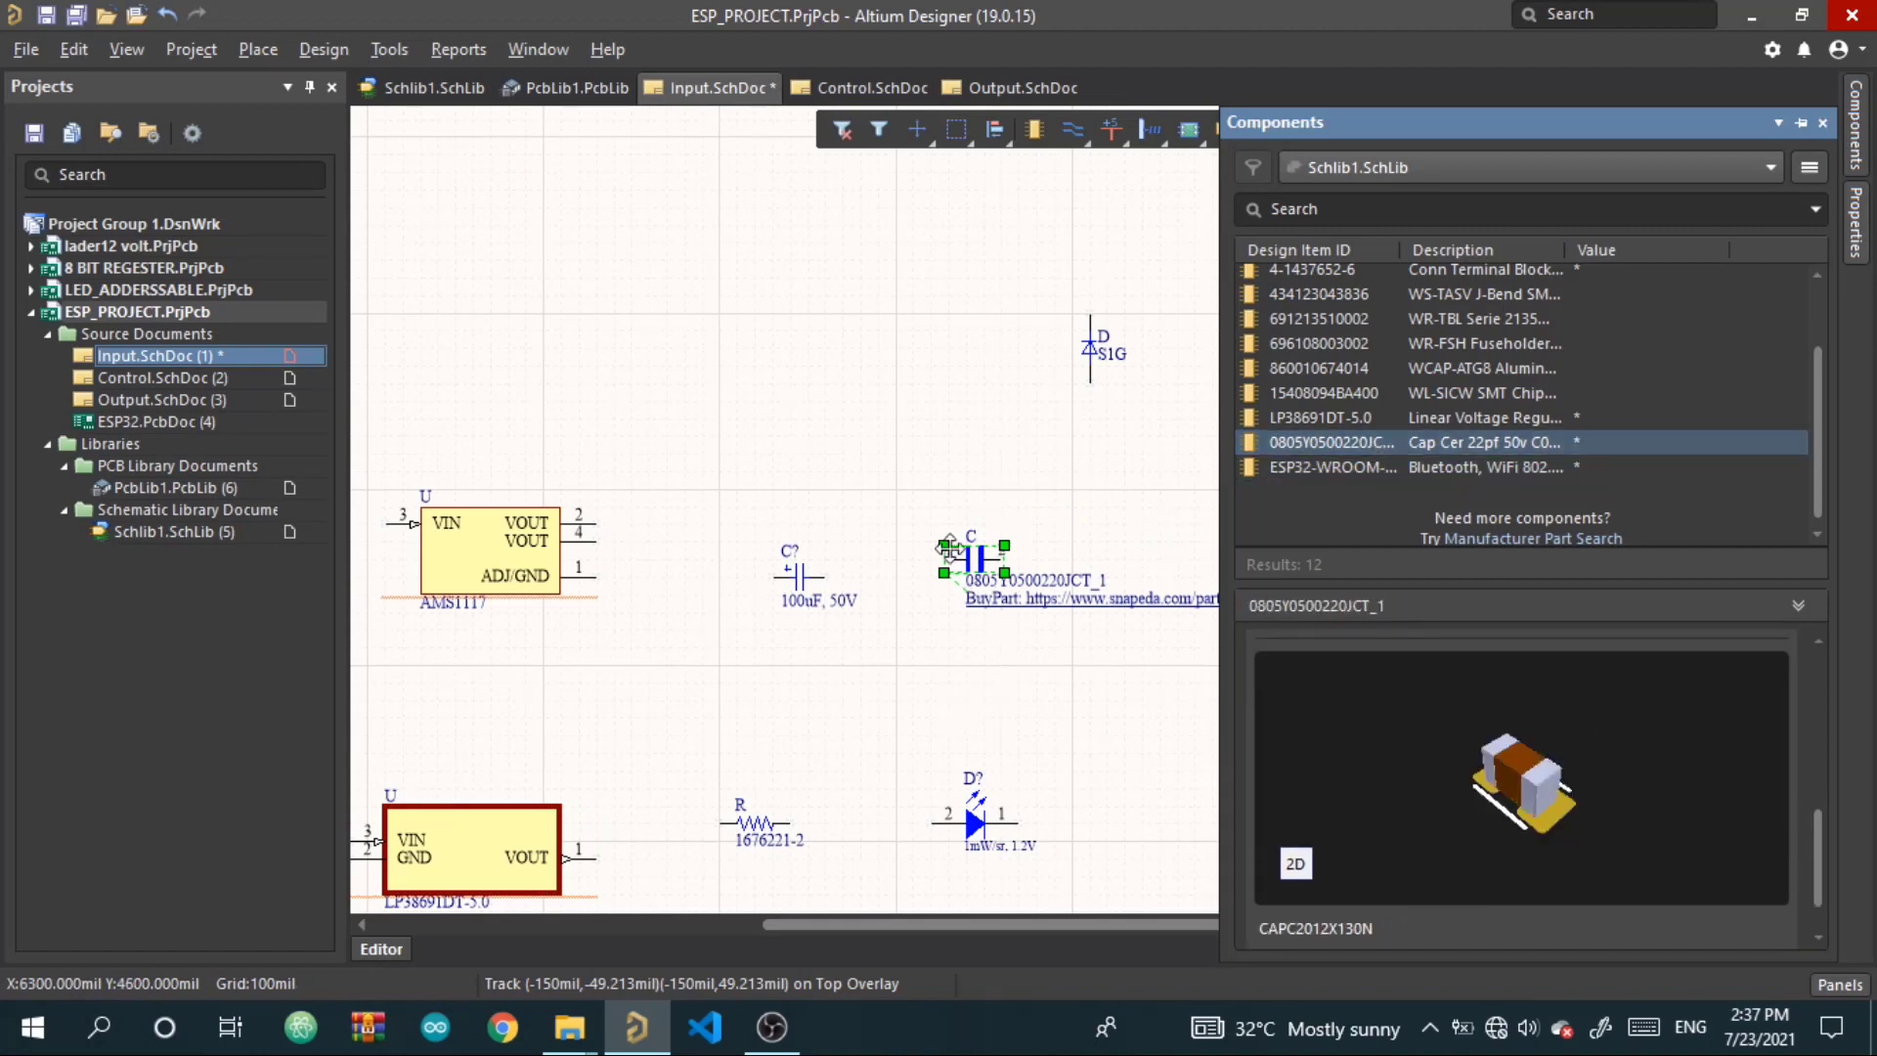
left_click_drag(973, 560, 1140, 594)
Spread the two regulators apart by moving the AMS1117 higher and the LP38691DT-5.0 lower on the sheet
right_click_drag(1021, 665, 1176, 600)
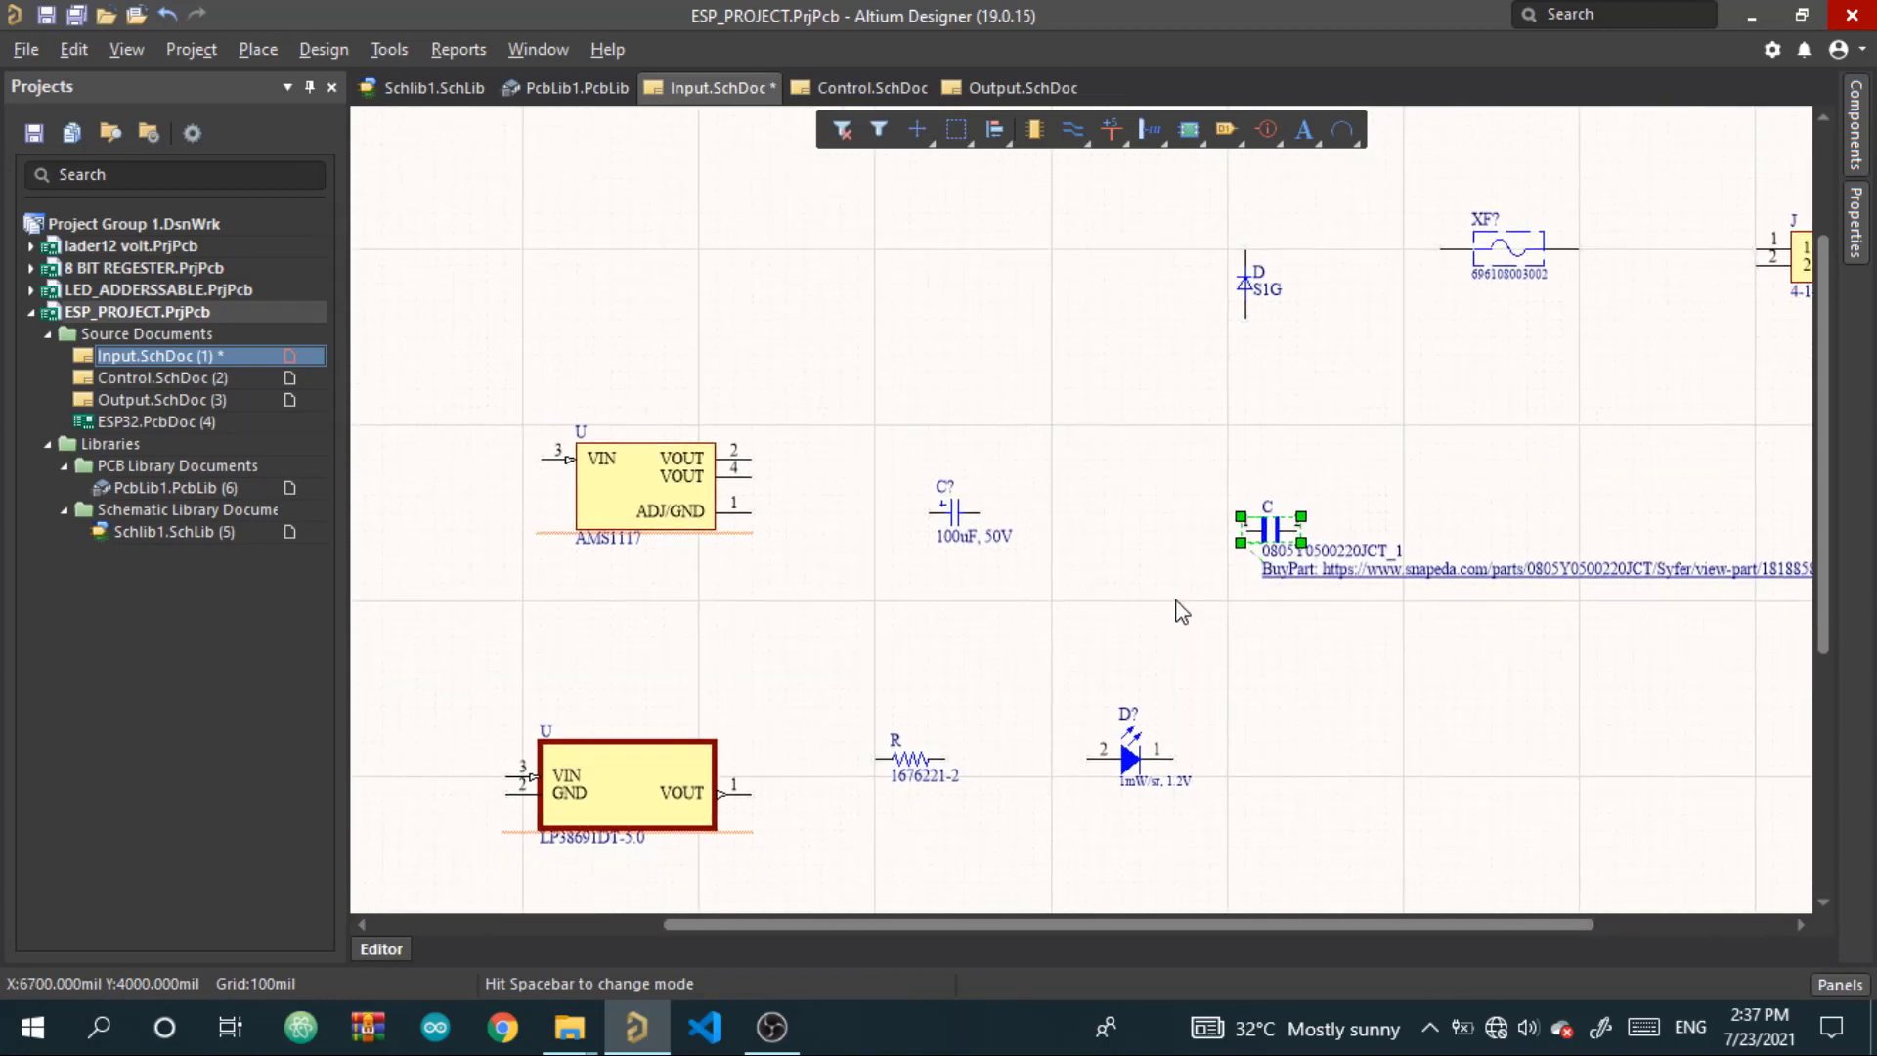
scroll(1177, 598, "down", 3, "ctrl")
right_click_drag(1111, 704, 1254, 608)
left_click_drag(1066, 458, 1122, 409)
left_click_drag(1064, 586, 1022, 629)
key("Delete")
key("ctrl+z")
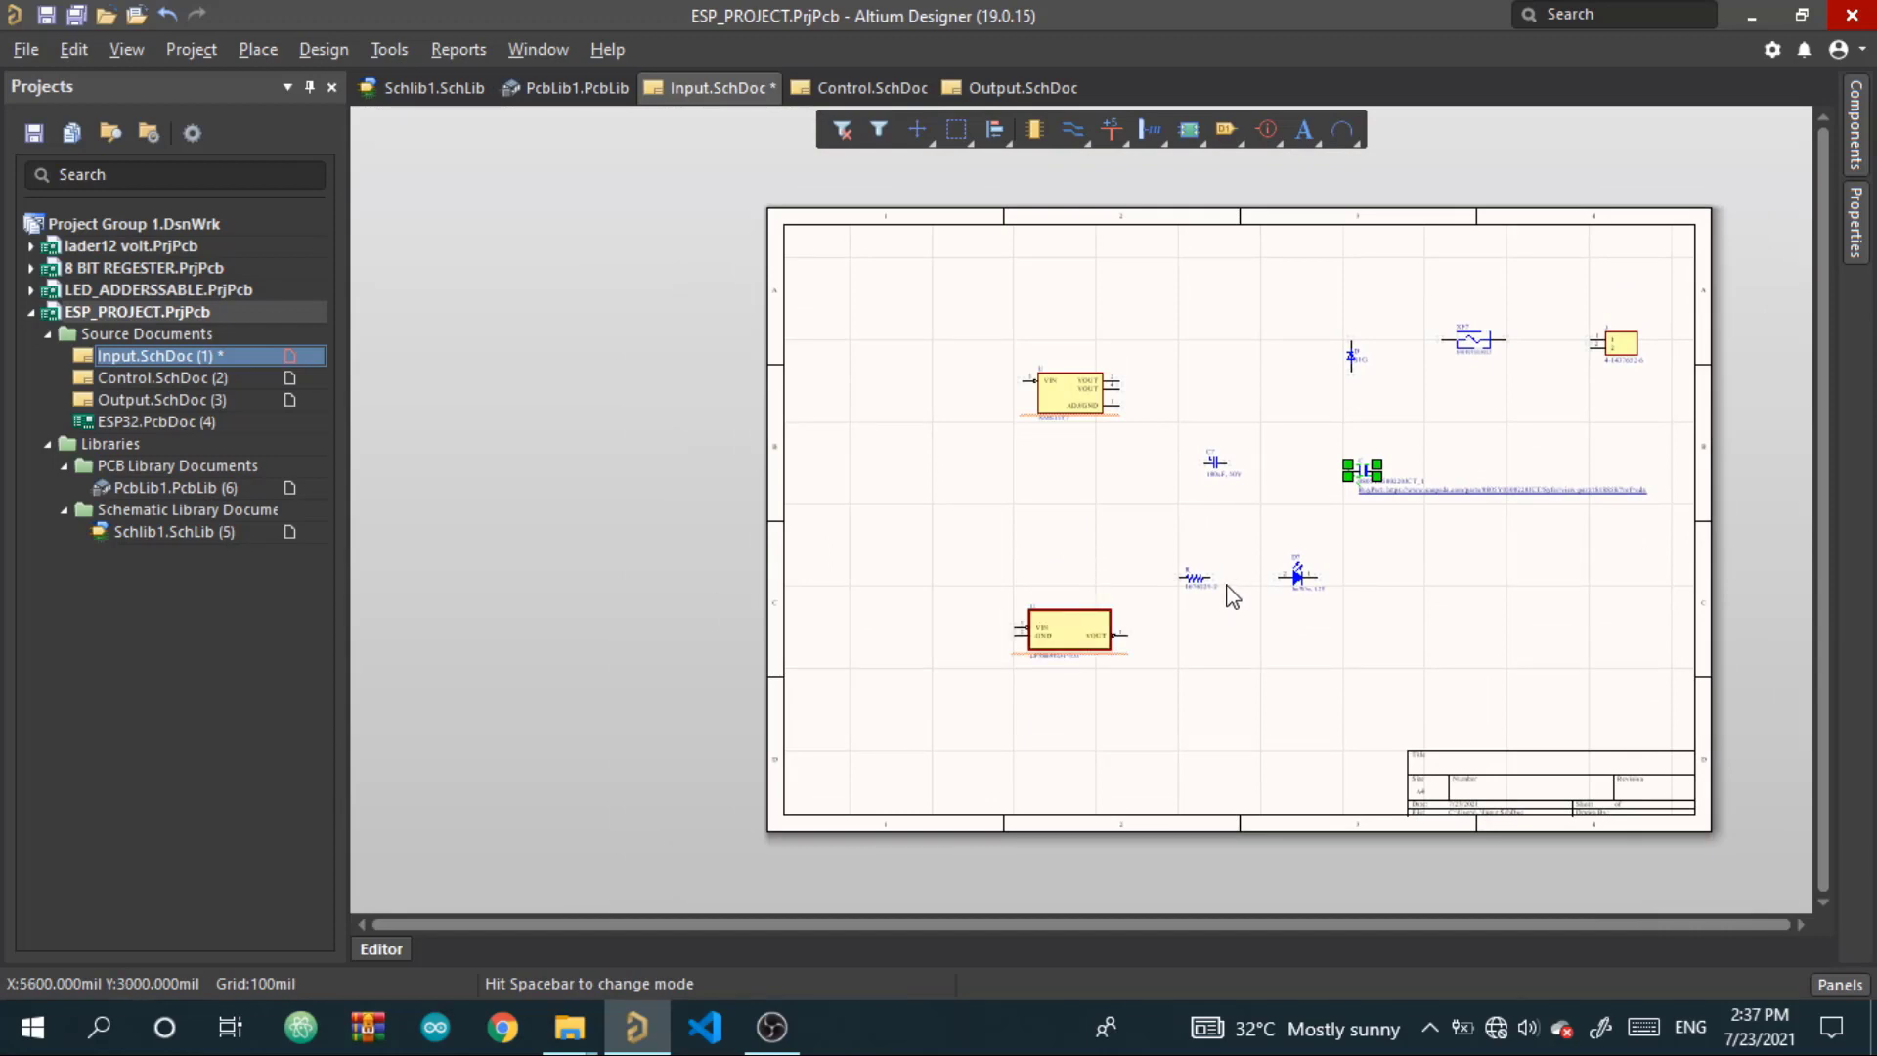
Hide the BuyPart parameter of the 0805Y0500220JCT_1 capacitor on the schematic and return to its general properties
scroll(1232, 596, "up", 5, "ctrl")
right_click_drag(1228, 436, 959, 813)
right_click_drag(1466, 691, 823, 735)
double_click(816, 608)
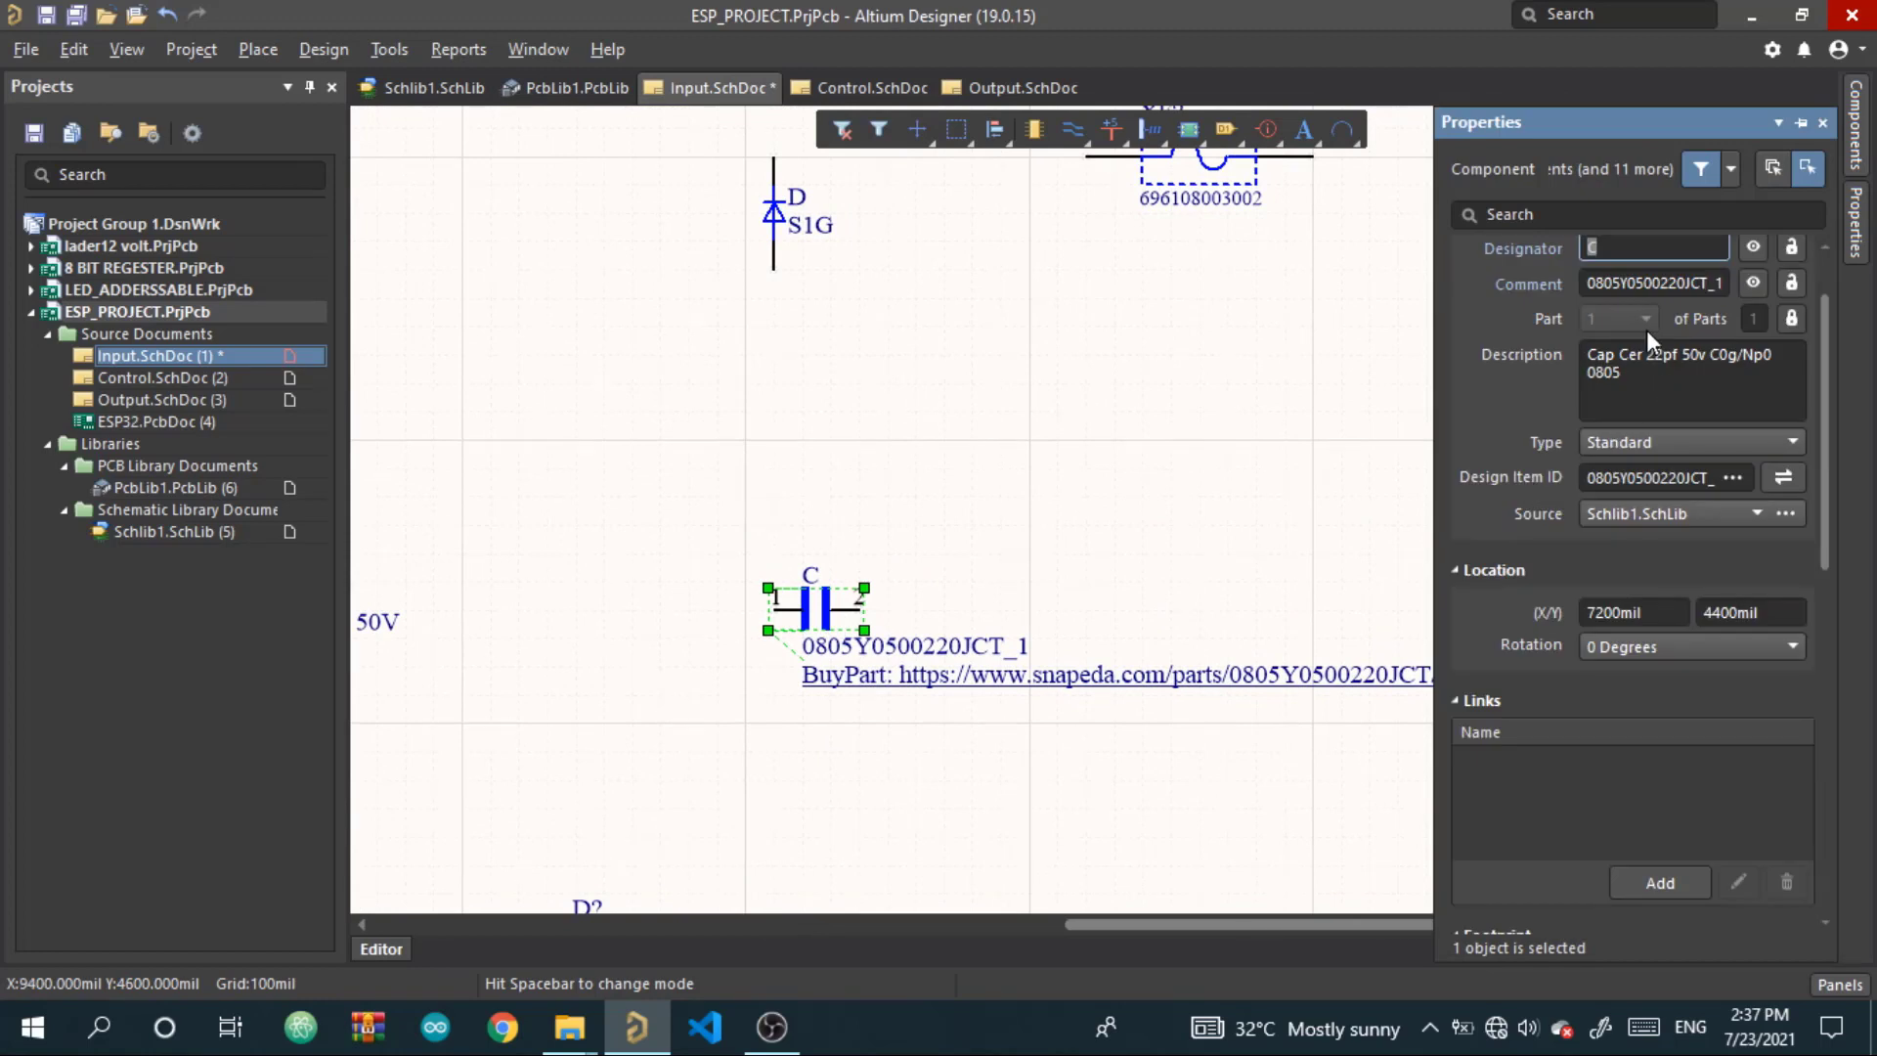
scroll(1647, 331, "up", 2)
left_click(1585, 264)
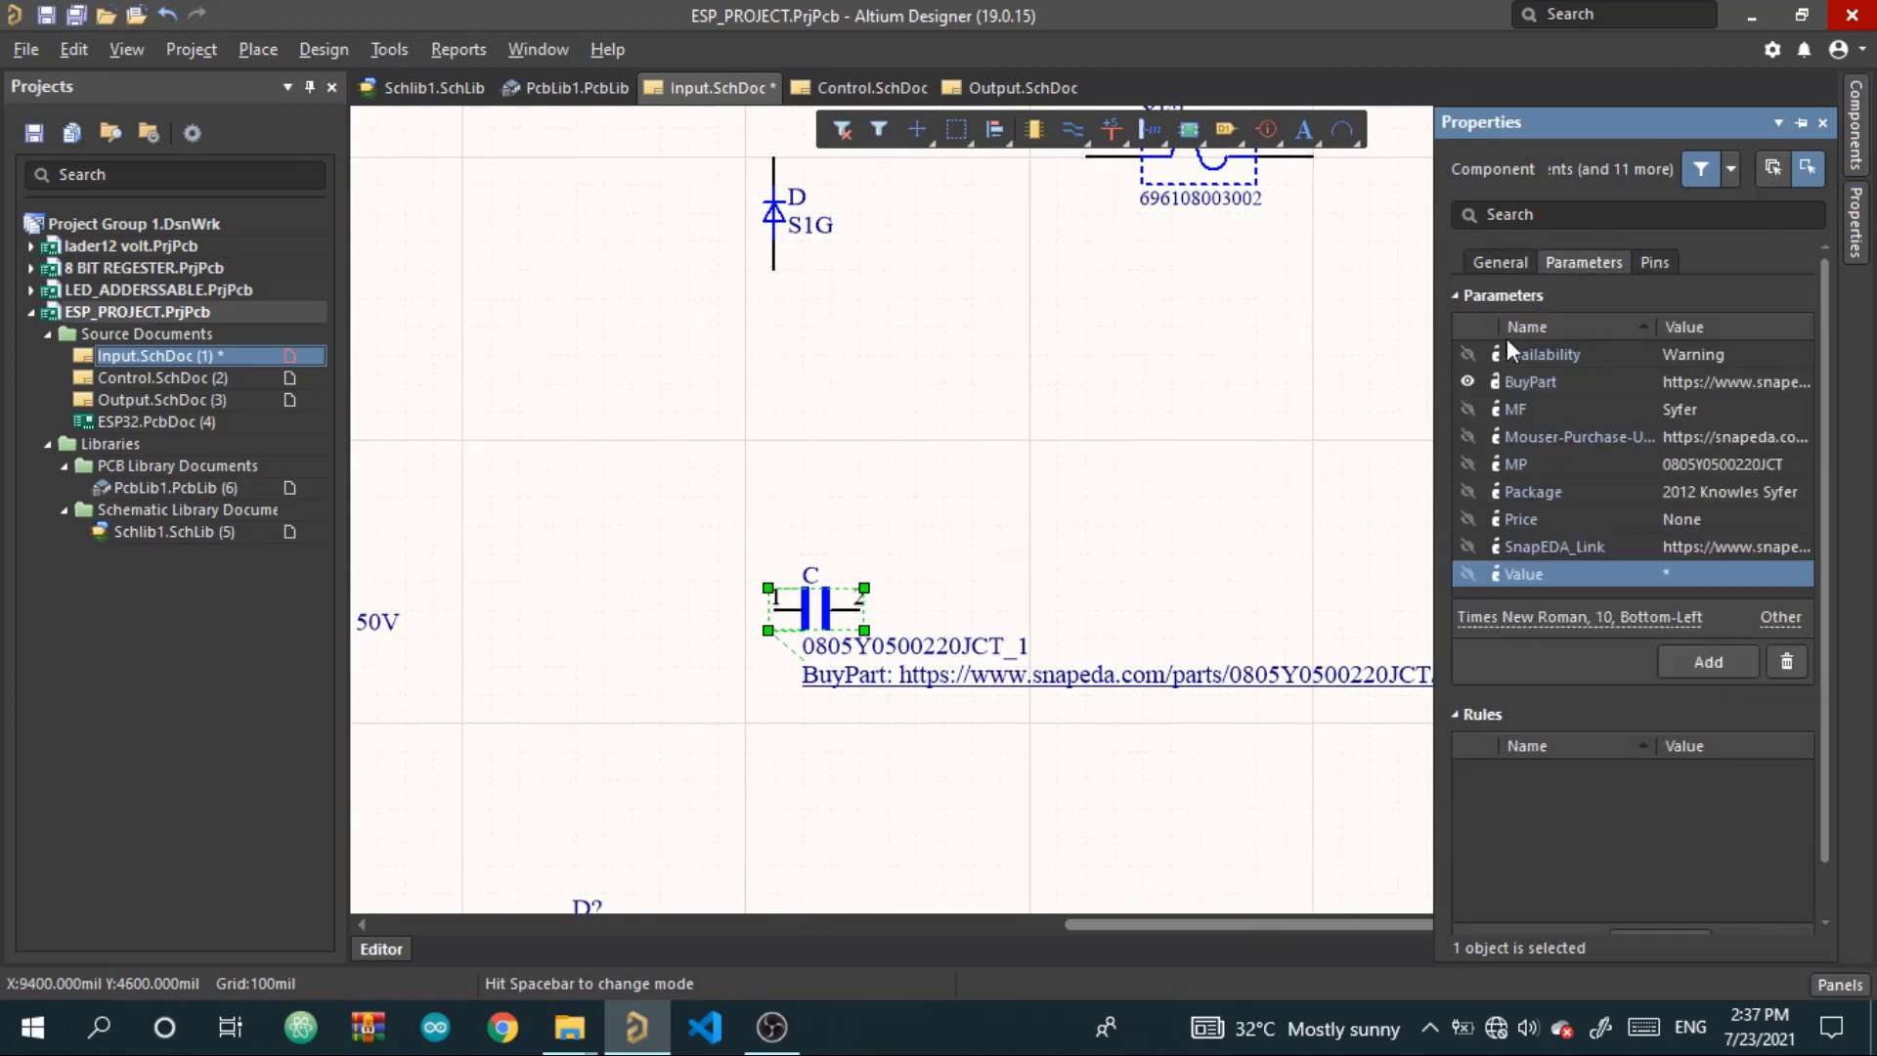
left_click(1468, 381)
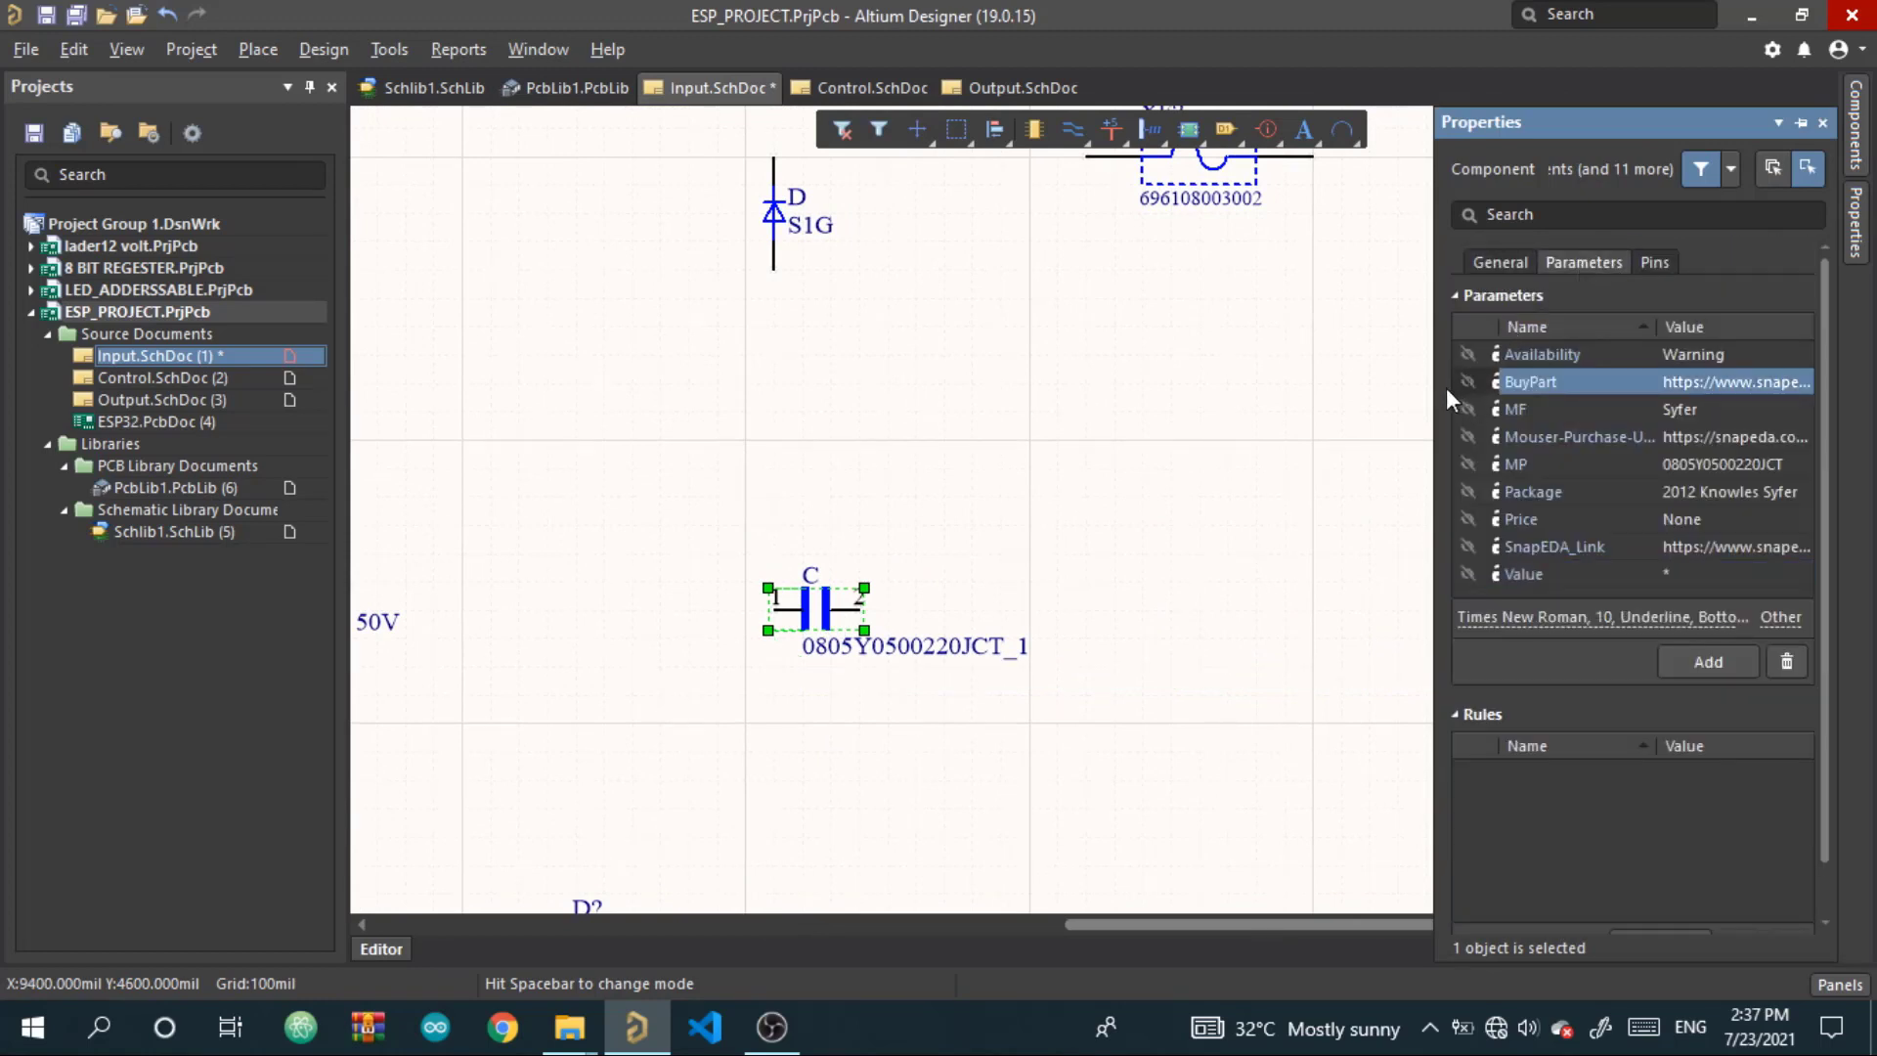
left_click(1472, 261)
Set the AMS1117 regulator's designator to U?
scroll(1211, 462, "down", 5, "ctrl")
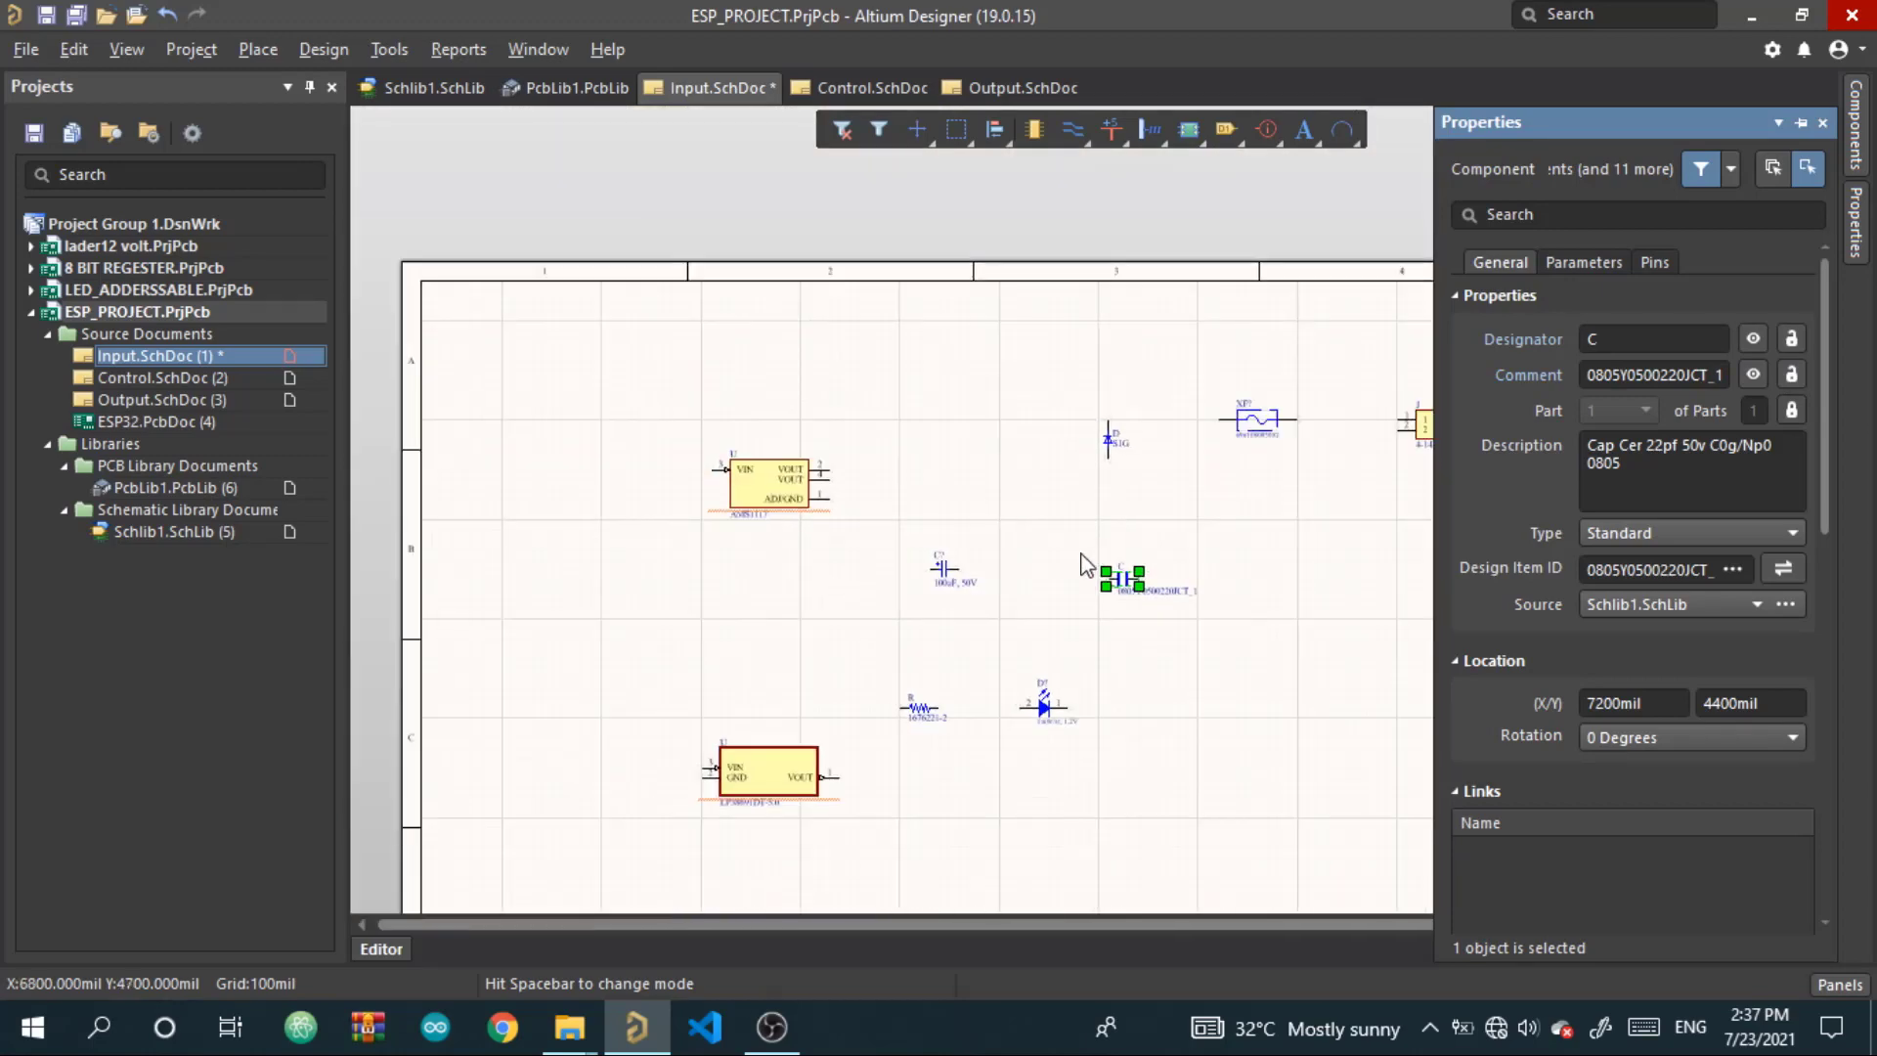
scroll(711, 528, "up", 4, "ctrl")
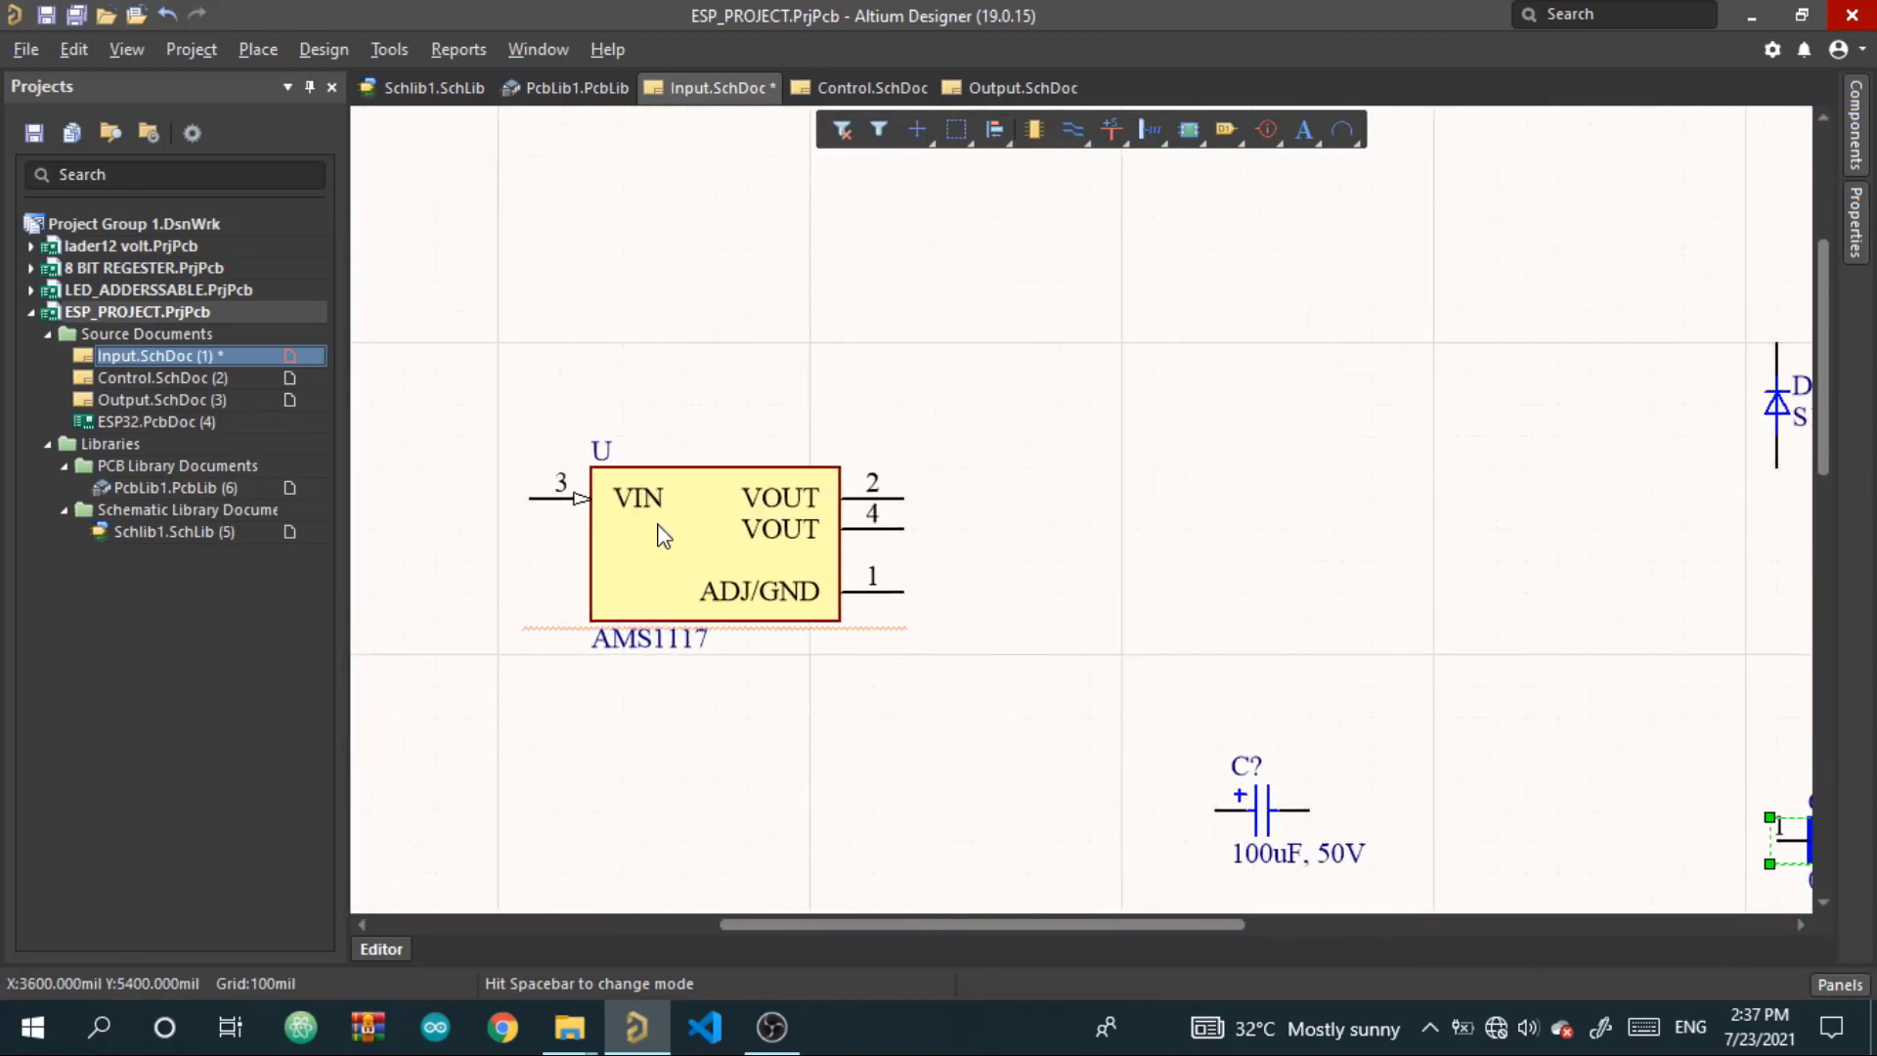
double_click(662, 543)
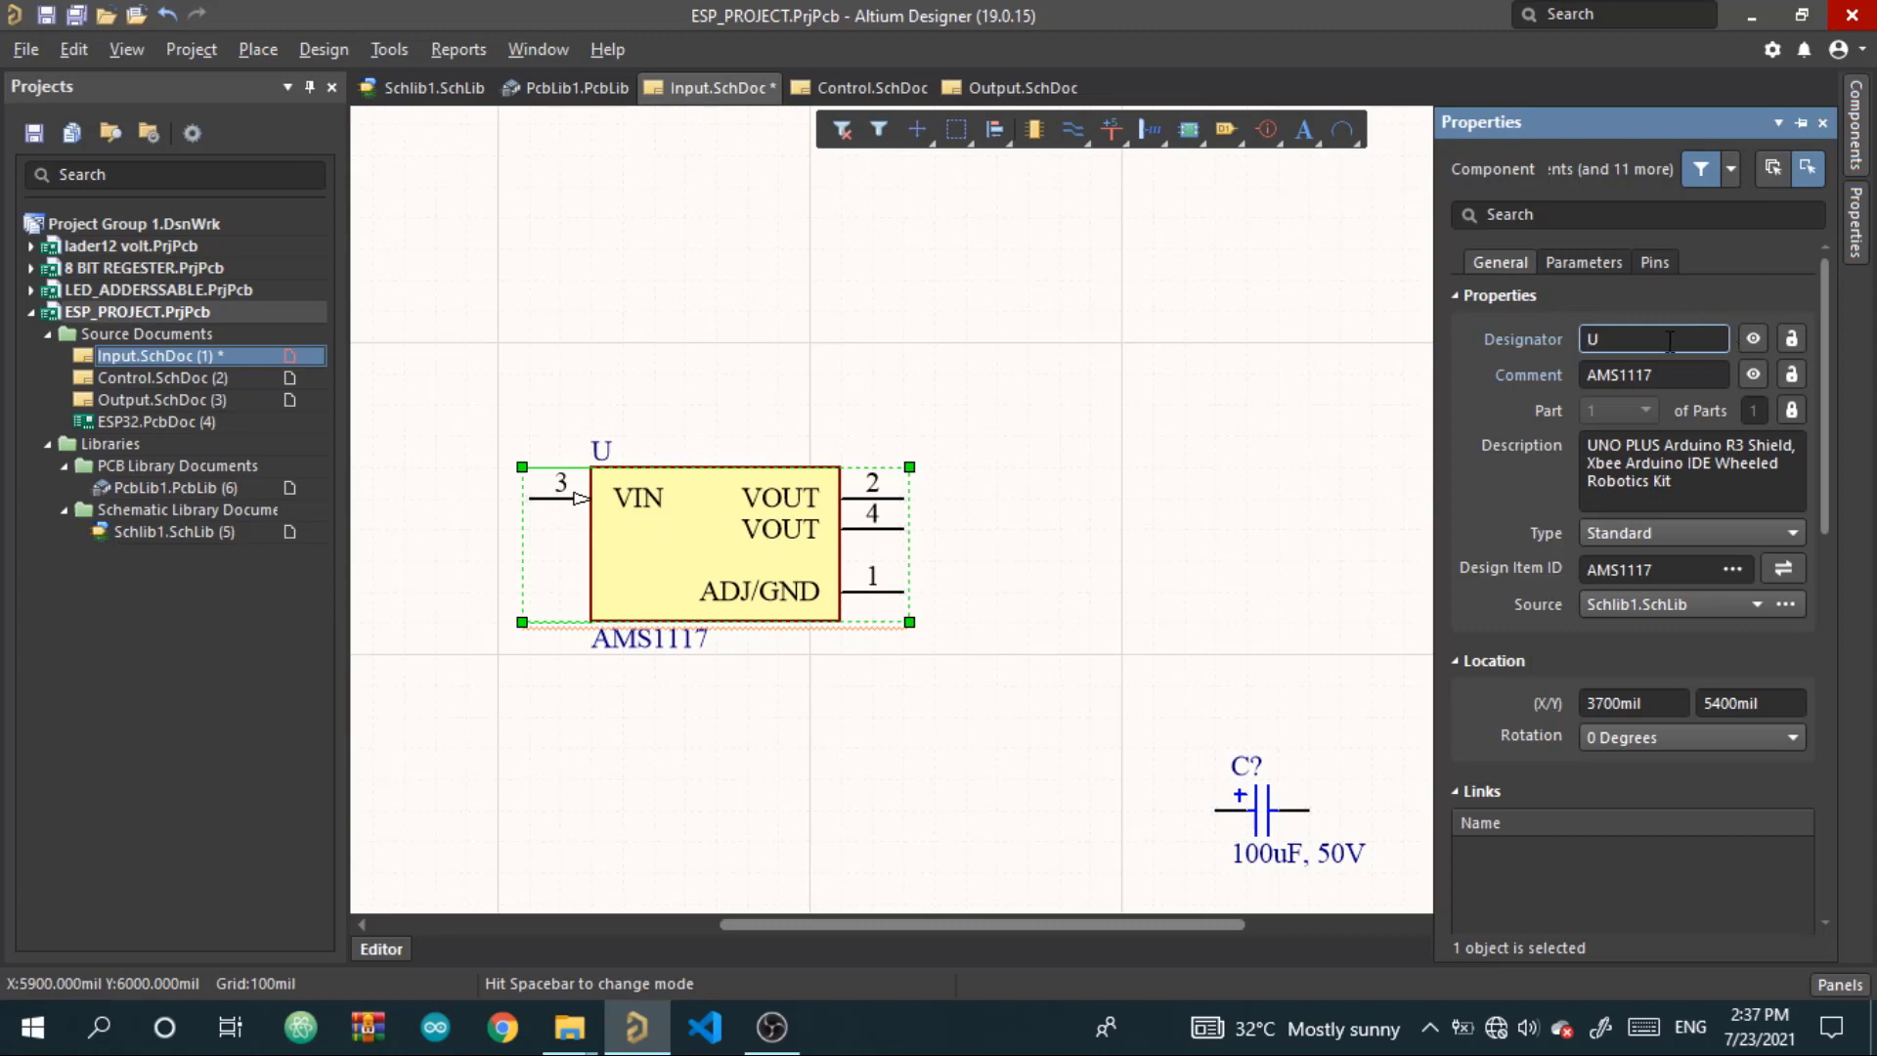
left_click(1110, 424)
Set the S1G diode's designator to D?
scroll(1115, 425, "down", 2, "ctrl")
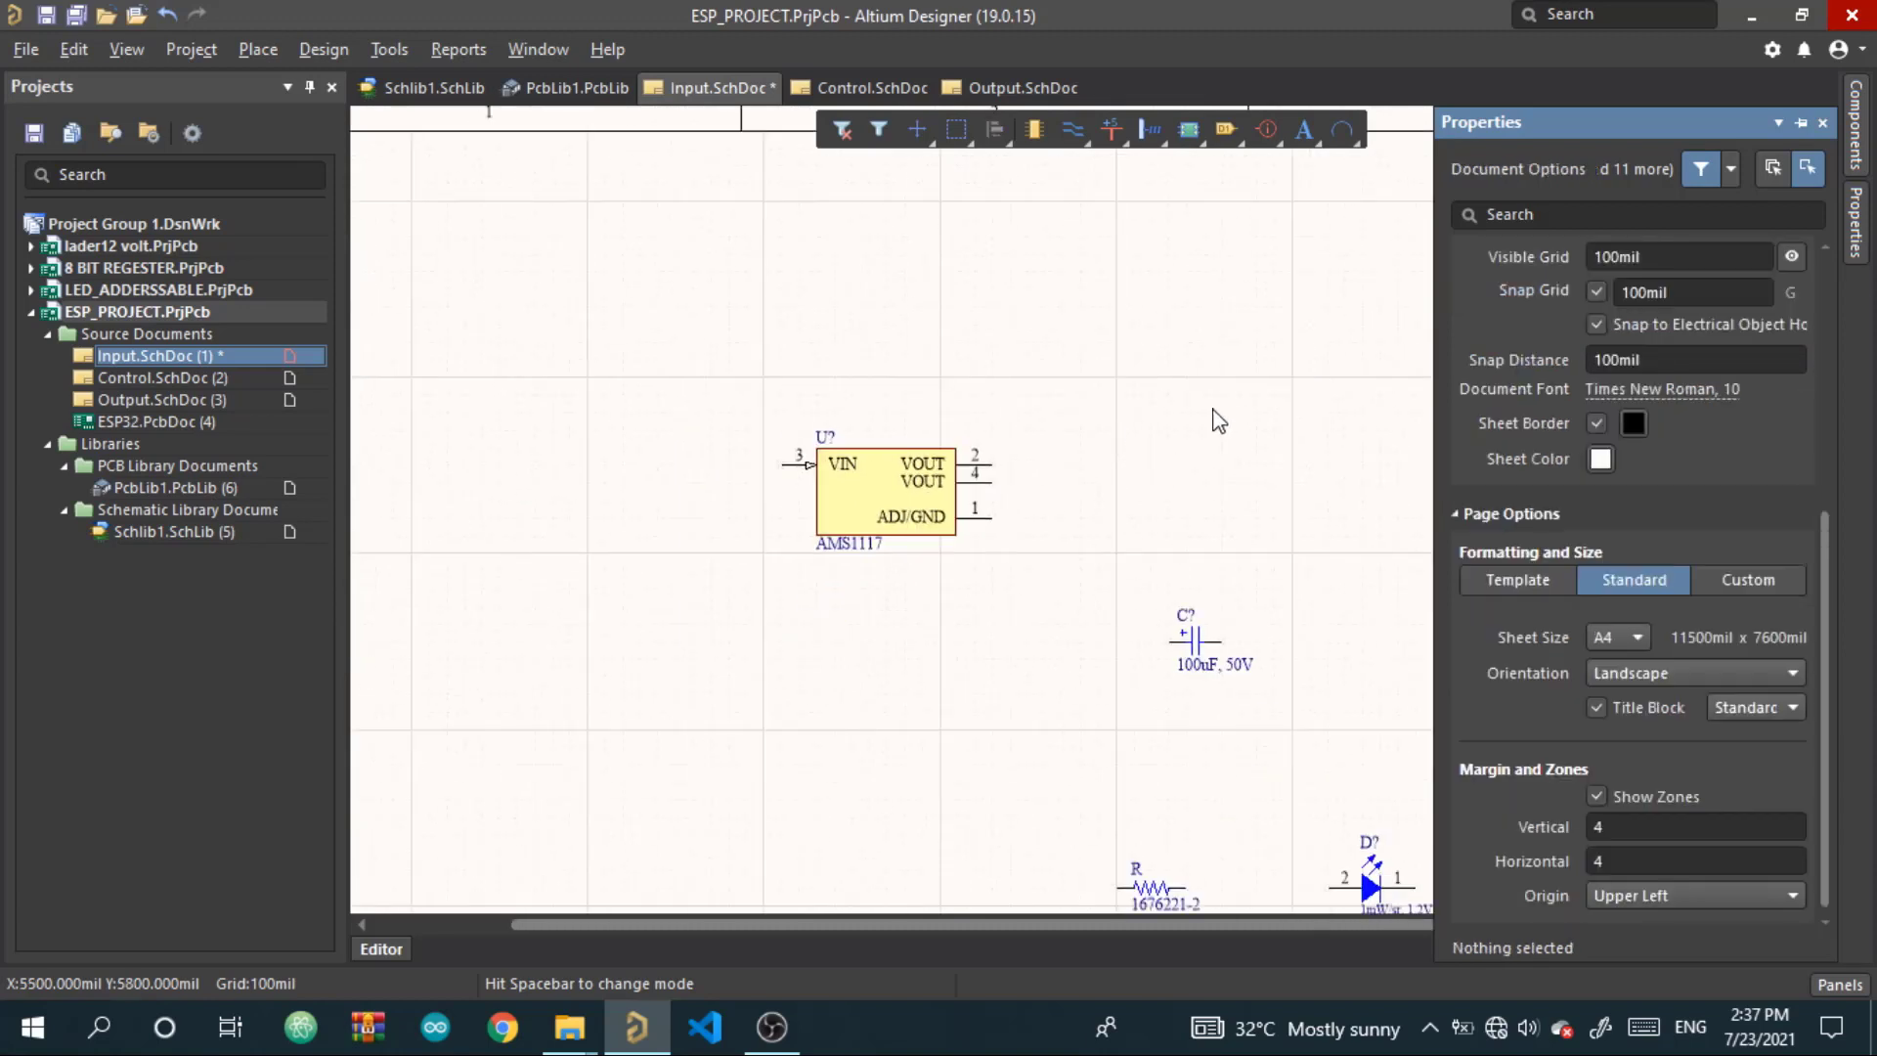
right_click_drag(1215, 419, 880, 415)
double_click(834, 457)
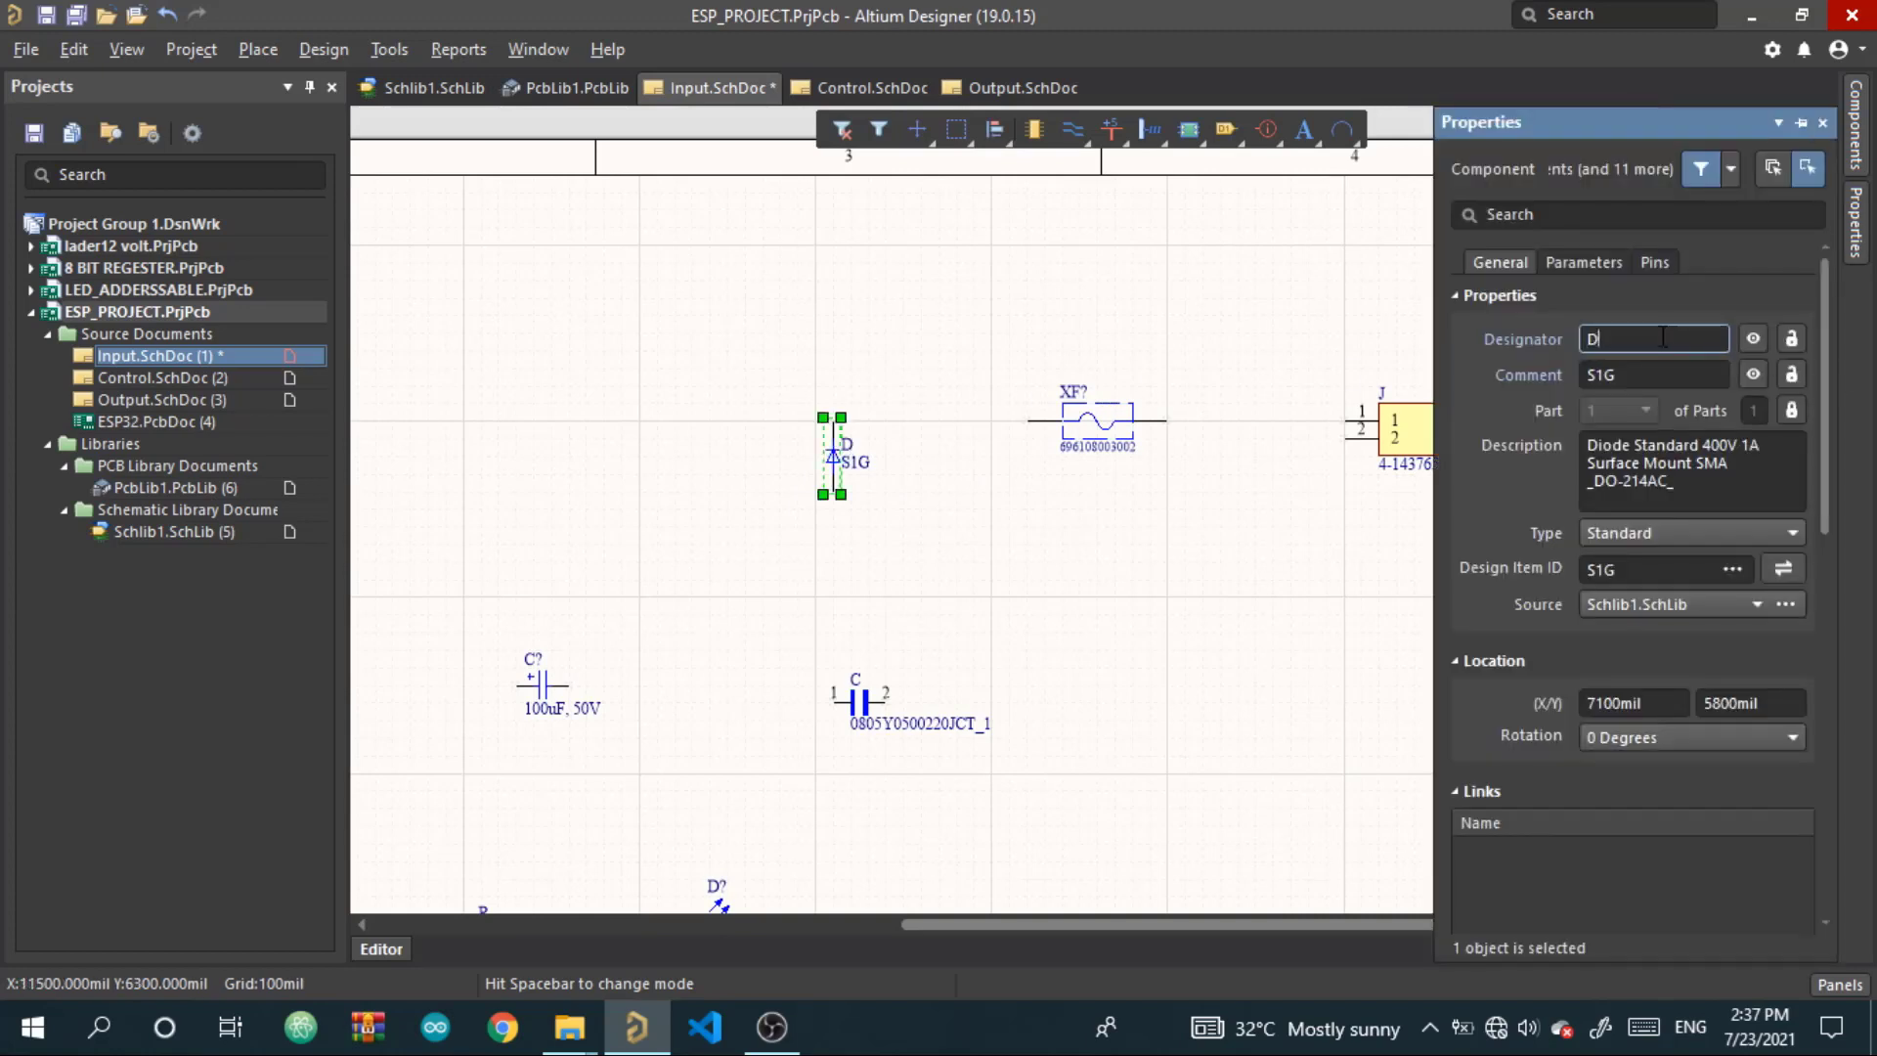
scroll(1229, 488, "up", 1, "ctrl")
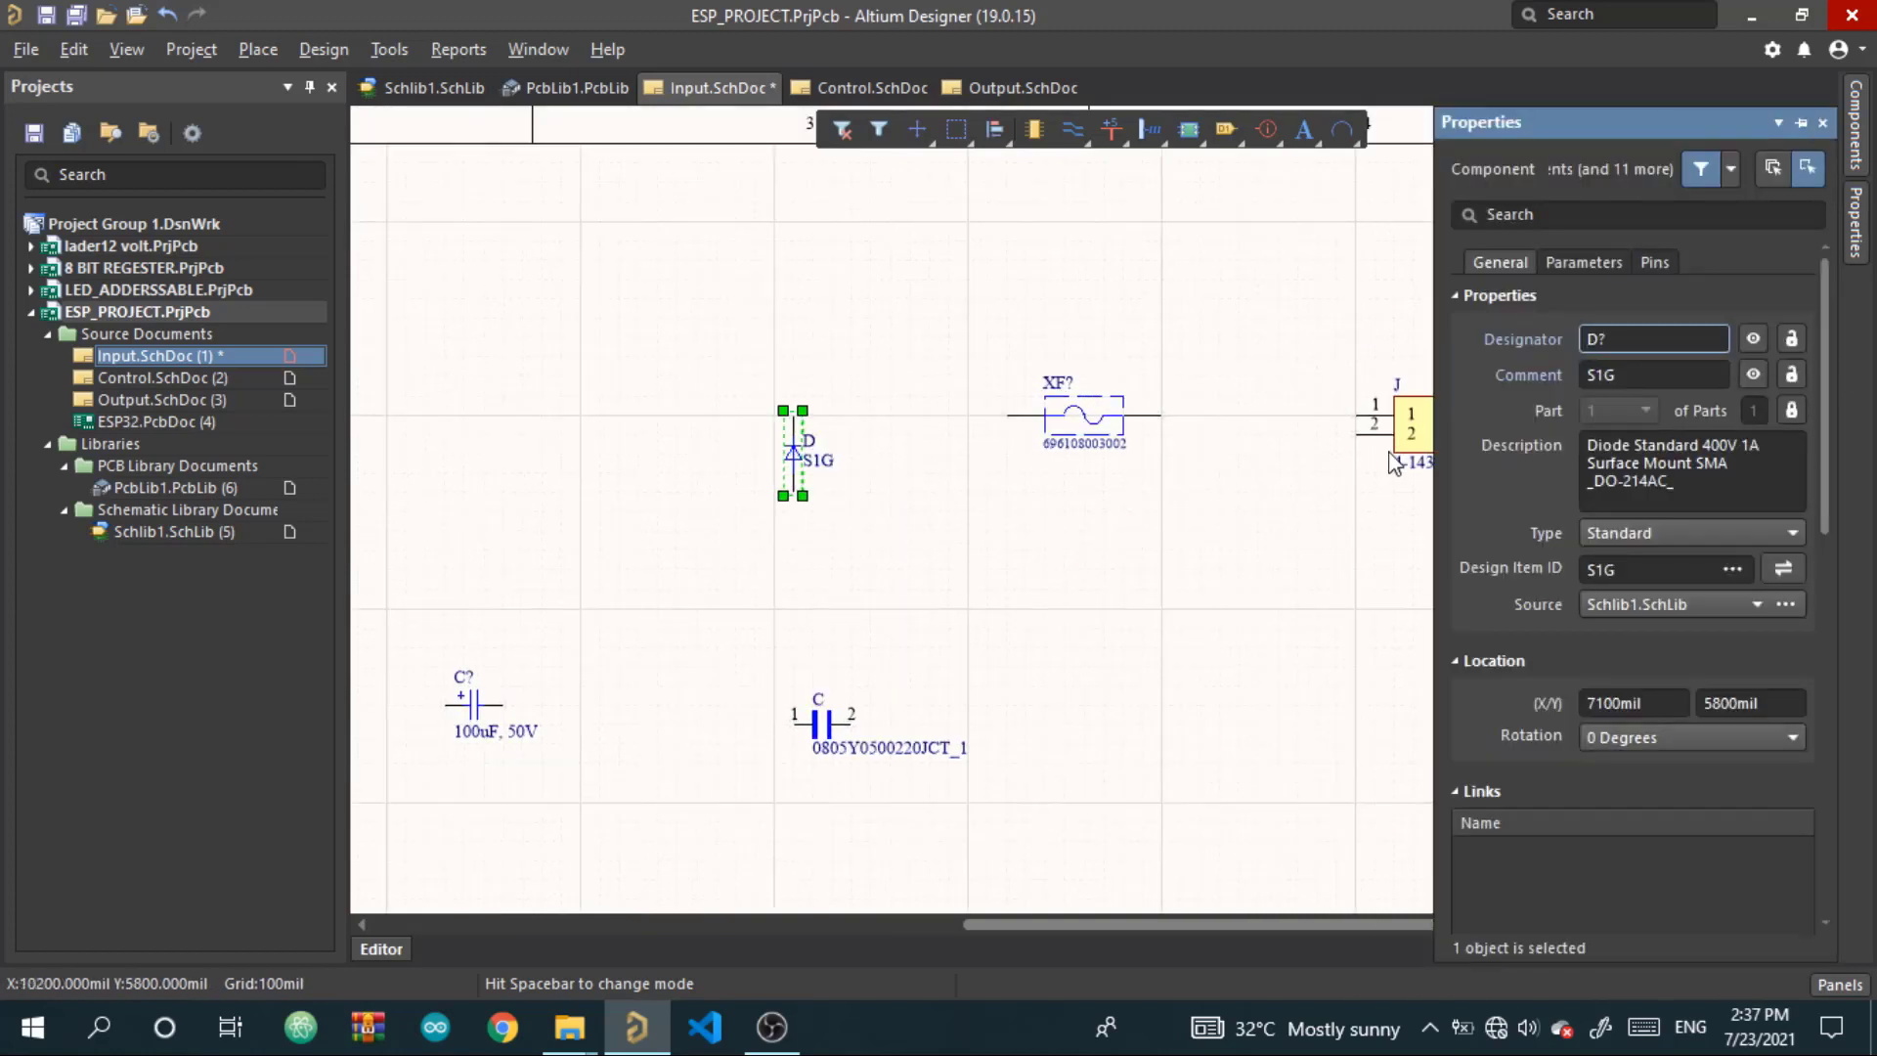
Set the designator of the 4-1437652-6 terminal block to J? and that of the 0805Y0500220JCT_1 capacitor to C?
double_click(1414, 426)
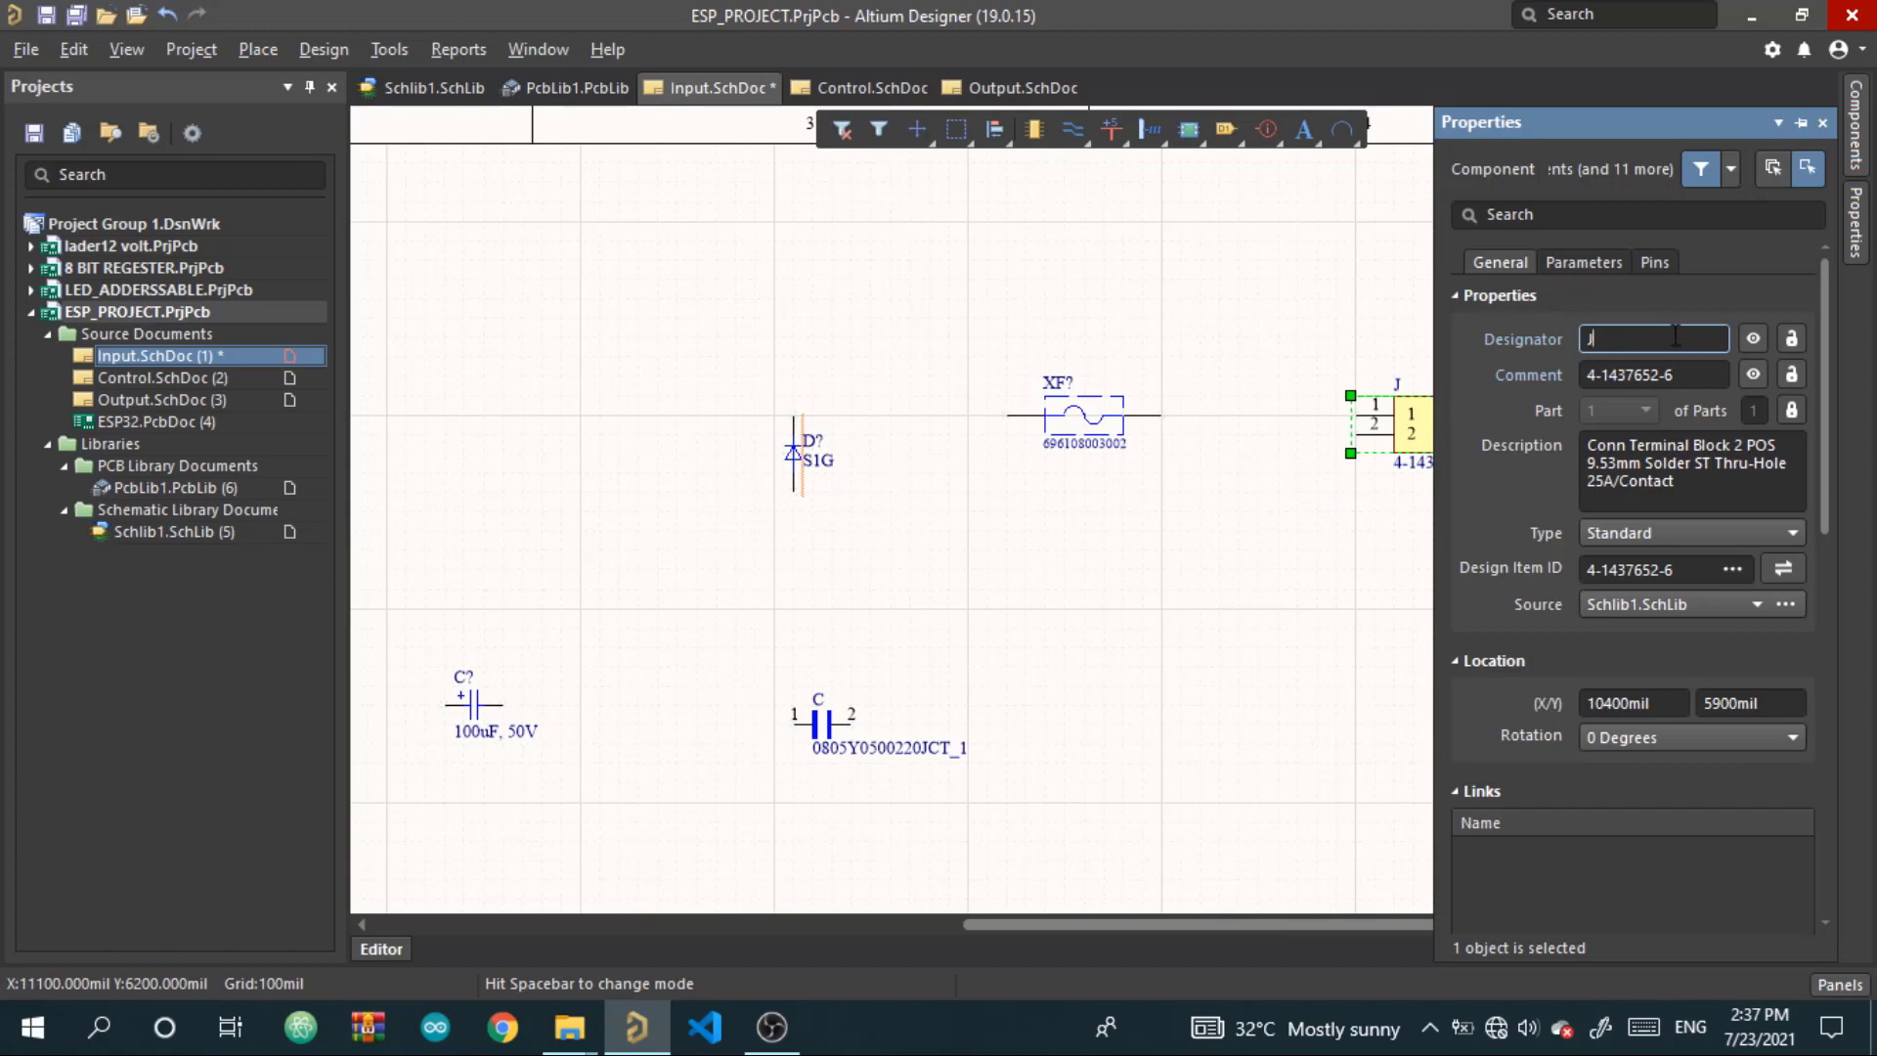
left_click(821, 729)
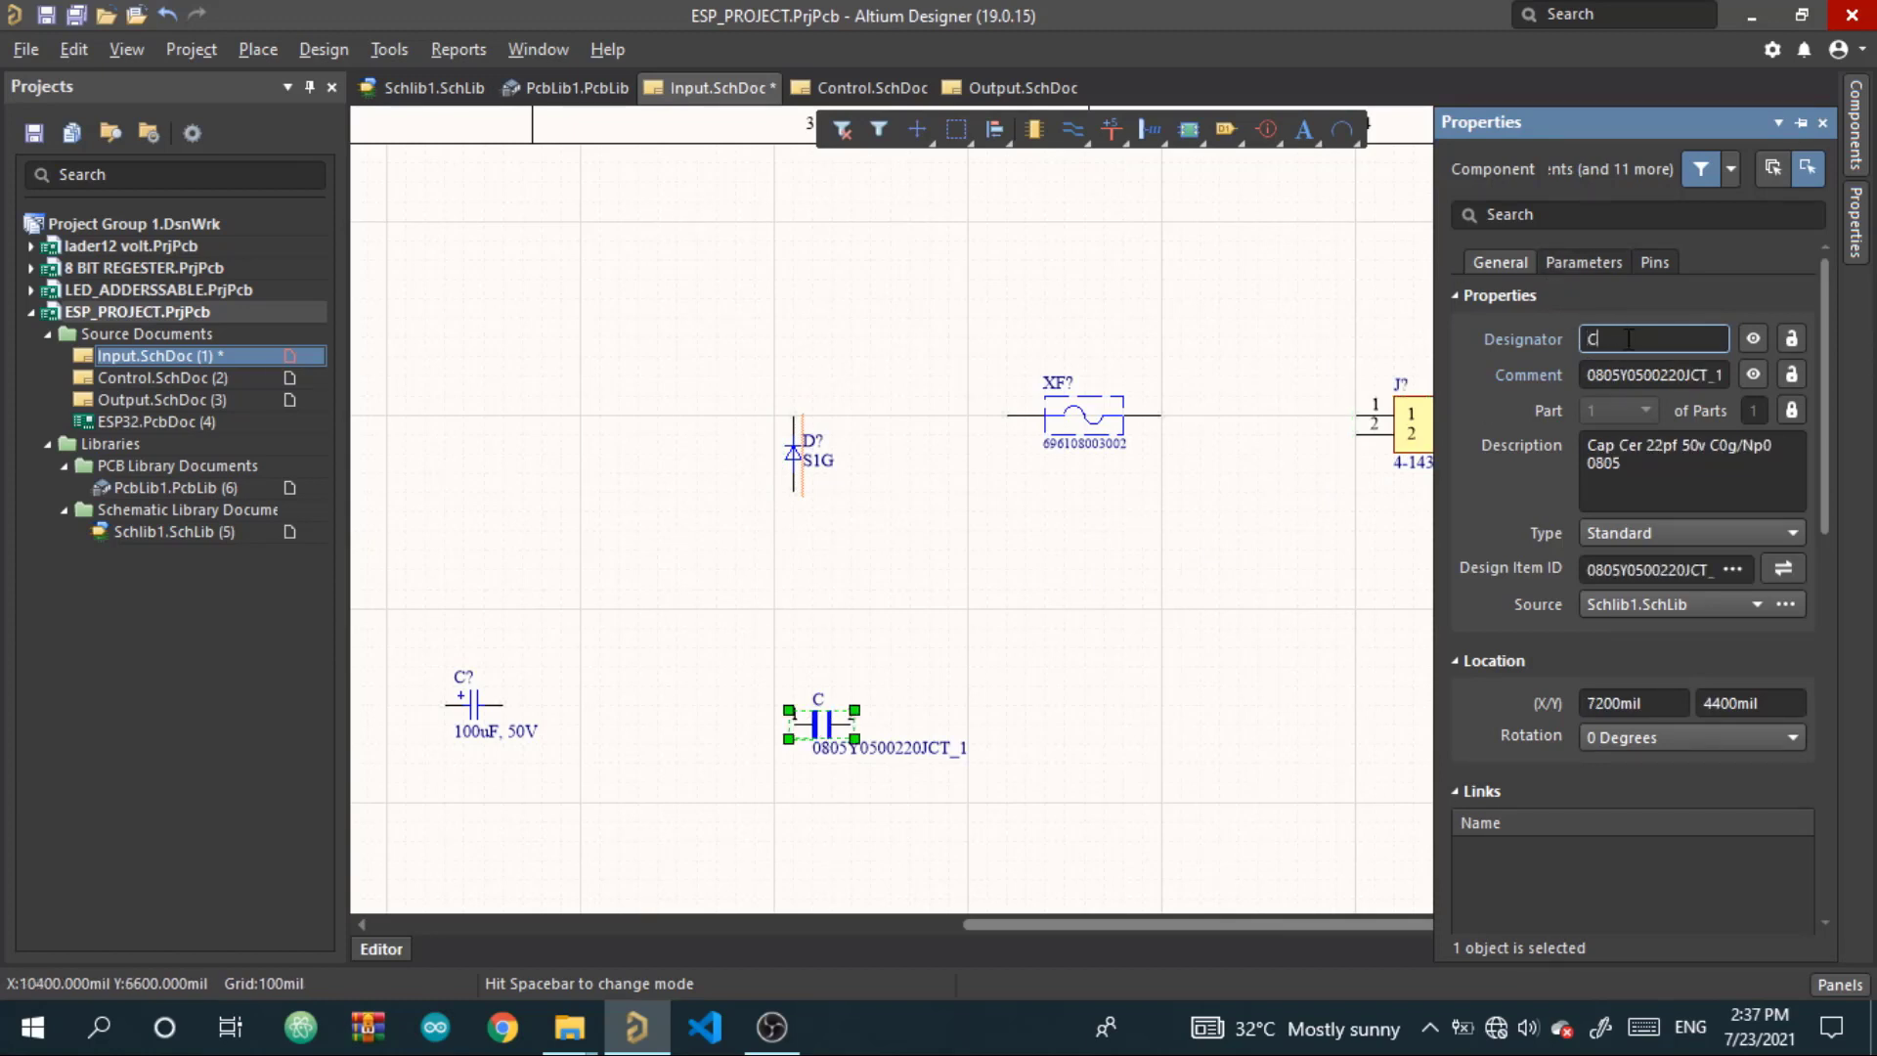
Set the 1676221-2 resistor's designator to R? and the LP38691DT-5.0 regulator's designator to U?
right_click_drag(688, 782, 806, 302)
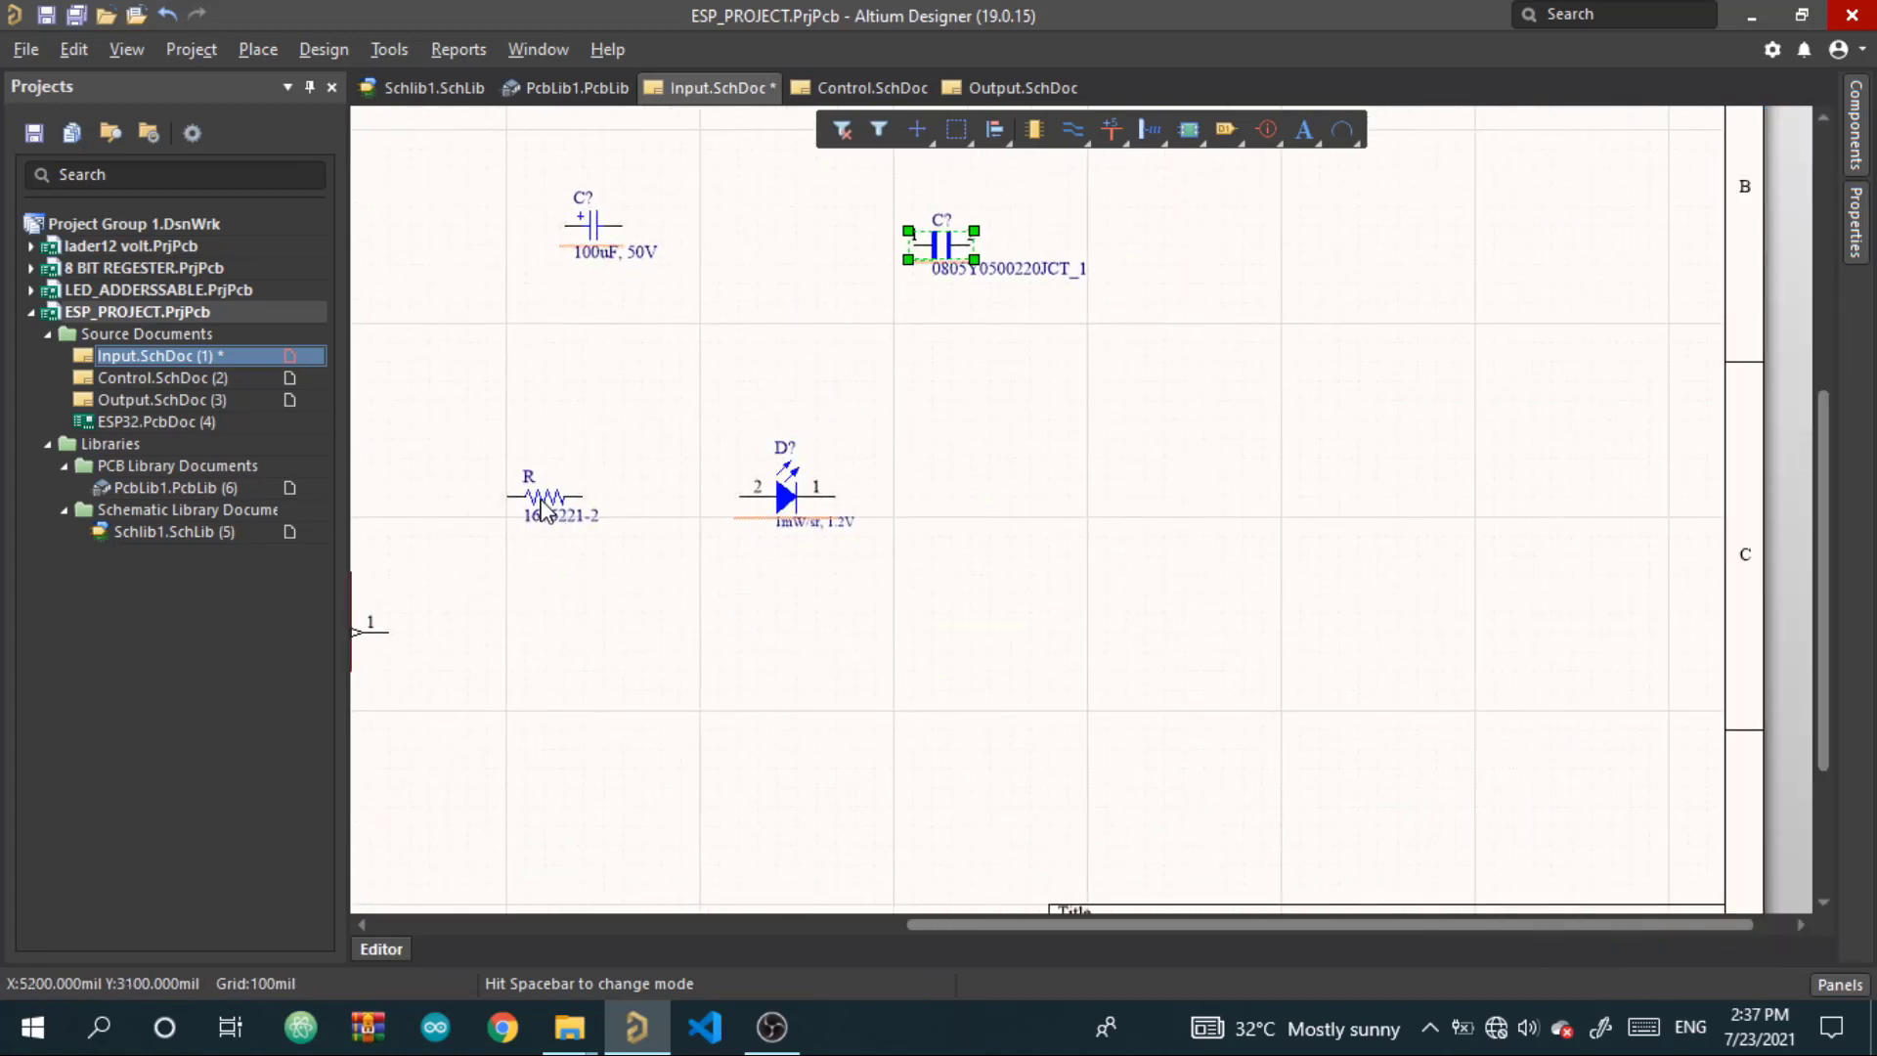
left_click(545, 498)
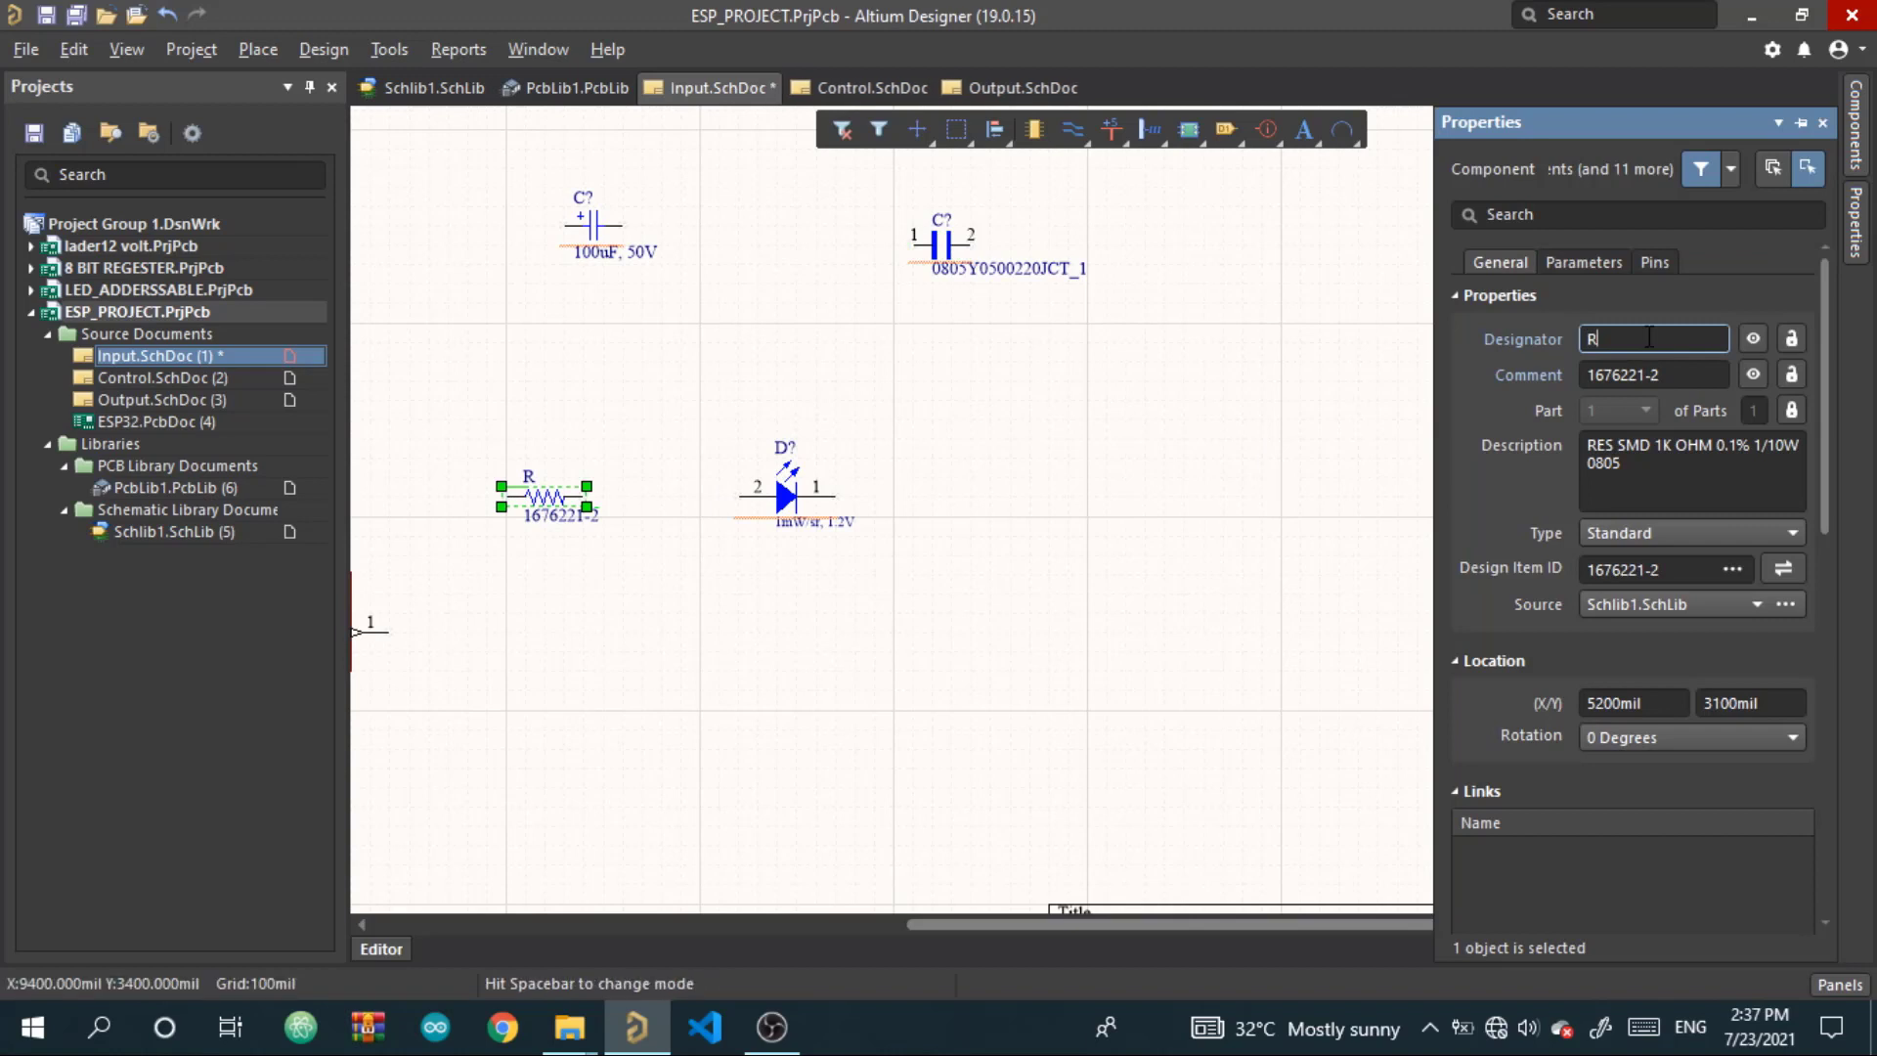
left_click(608, 679)
right_click_drag(608, 678, 1064, 632)
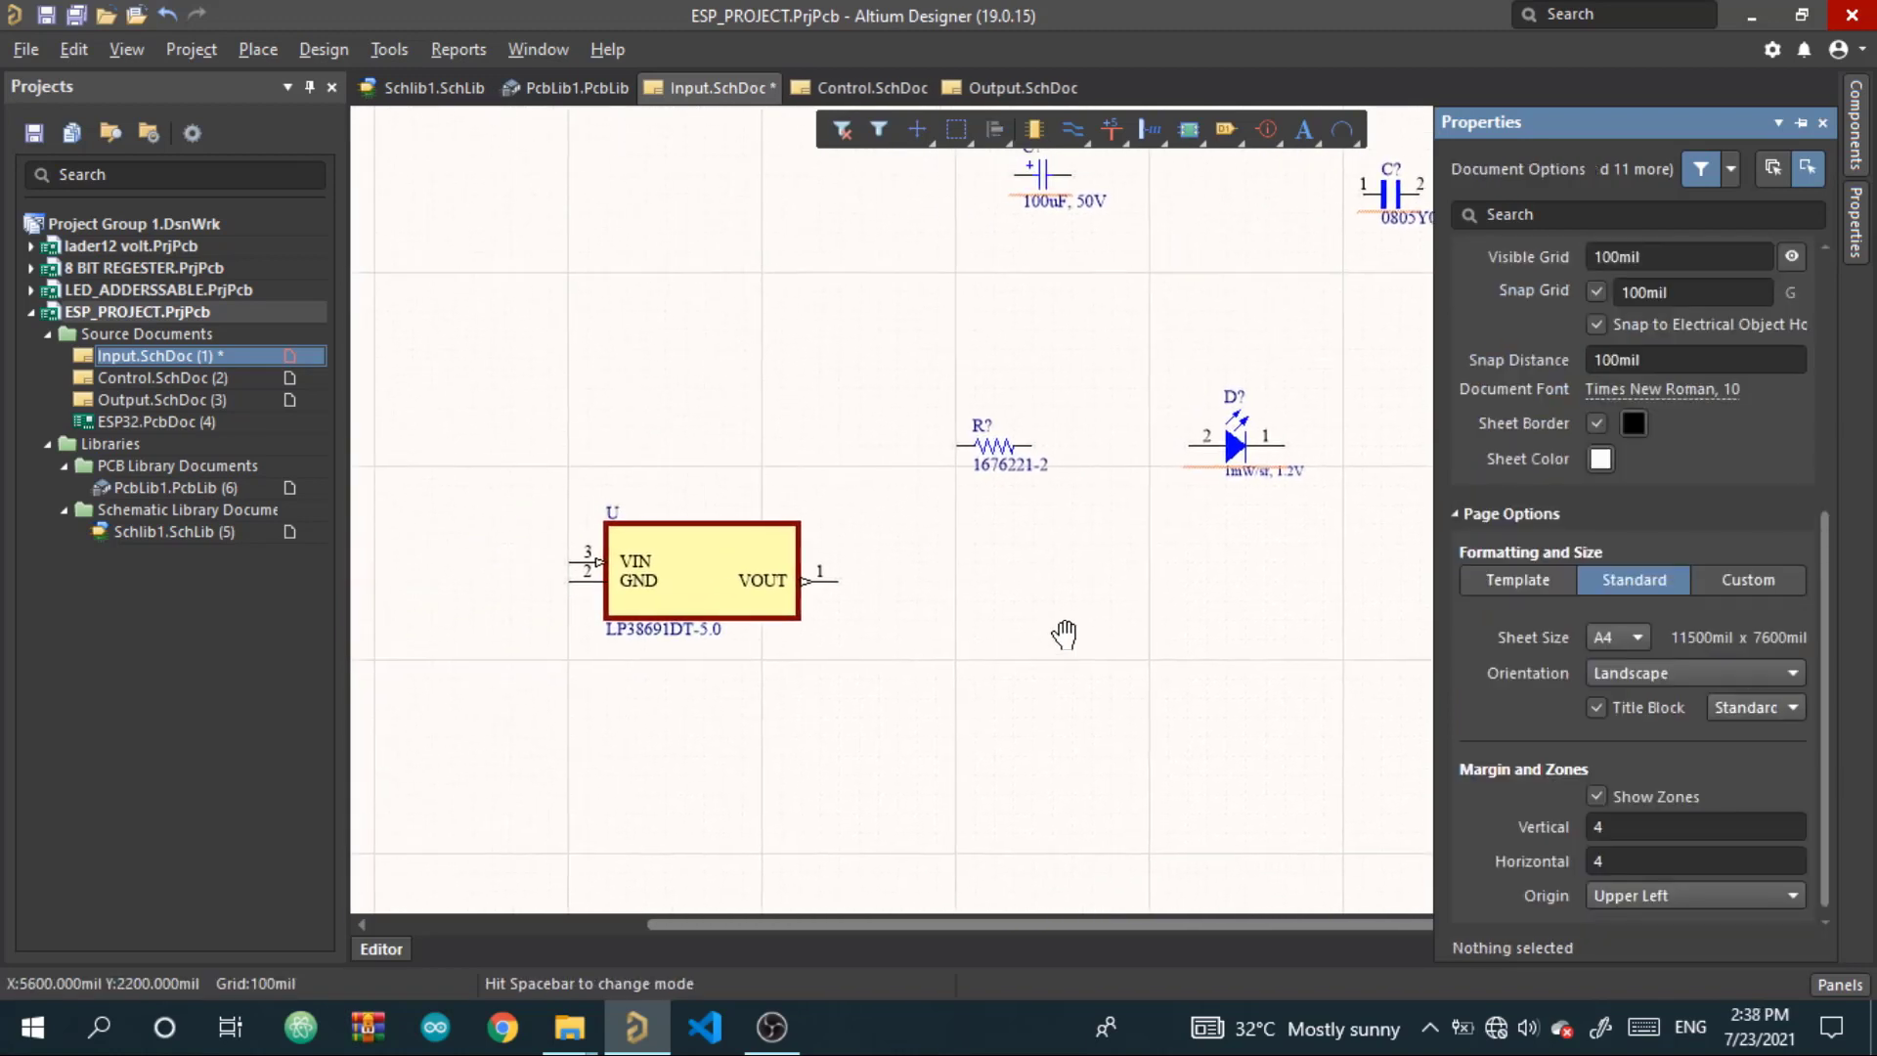
double_click(748, 598)
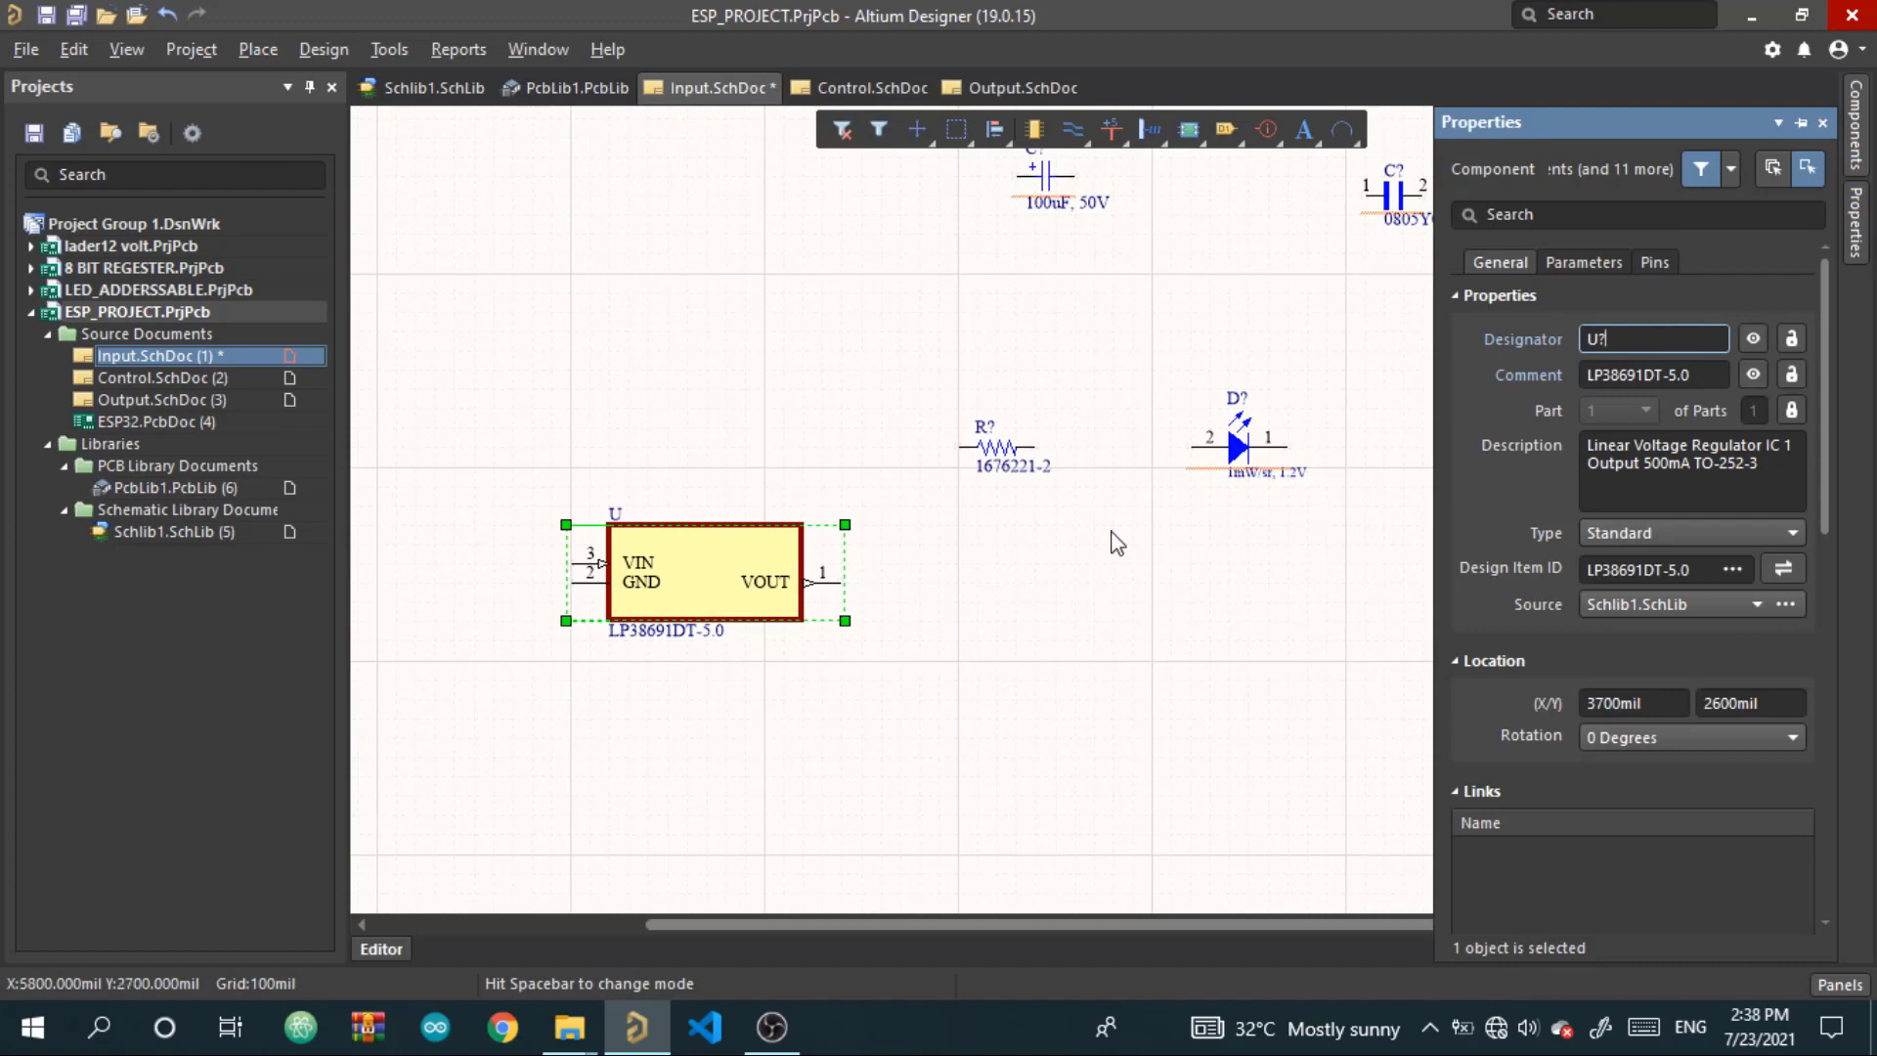
left_click(1114, 539)
Move the 100uF, 50V and 0805Y0500220JCT_1 capacitors up to the output side of the AMS1117, level with the regulator
scroll(1115, 540, "down", 2, "ctrl")
right_click_drag(1298, 408, 965, 629)
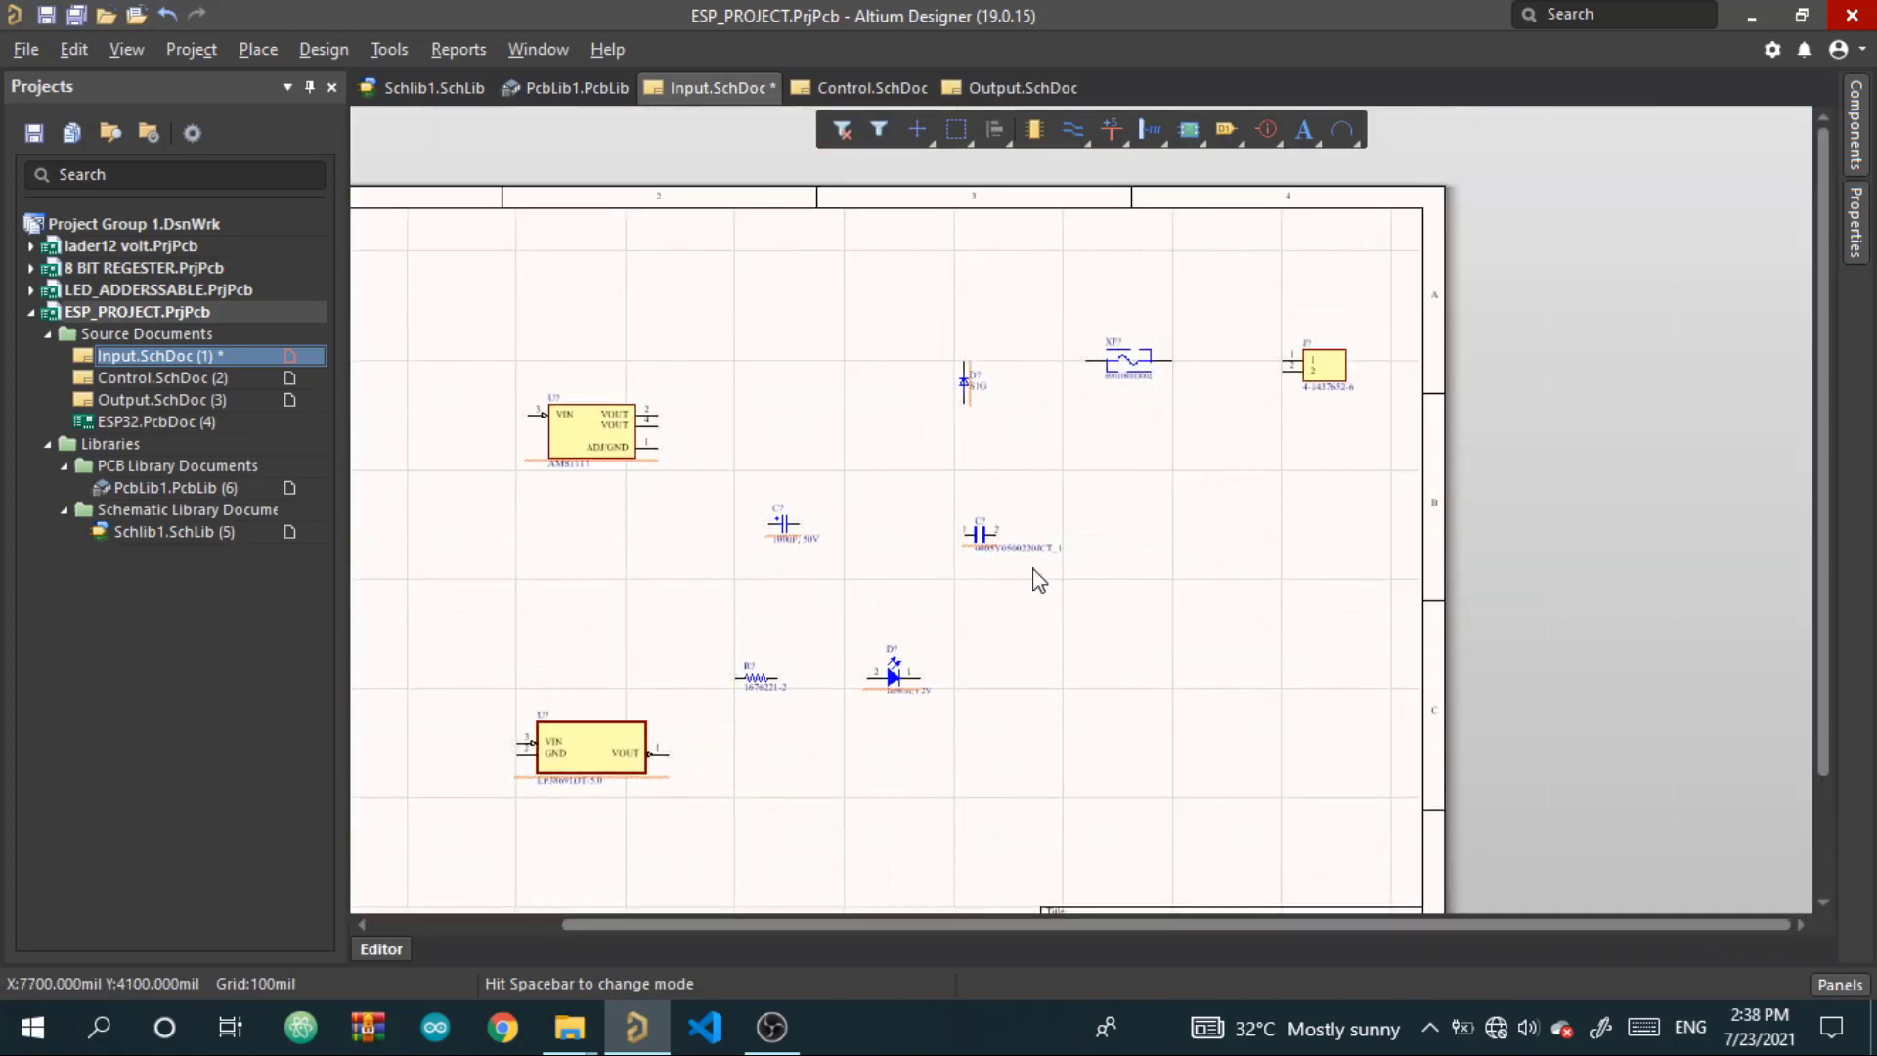
scroll(1039, 579, "up", 5, "ctrl")
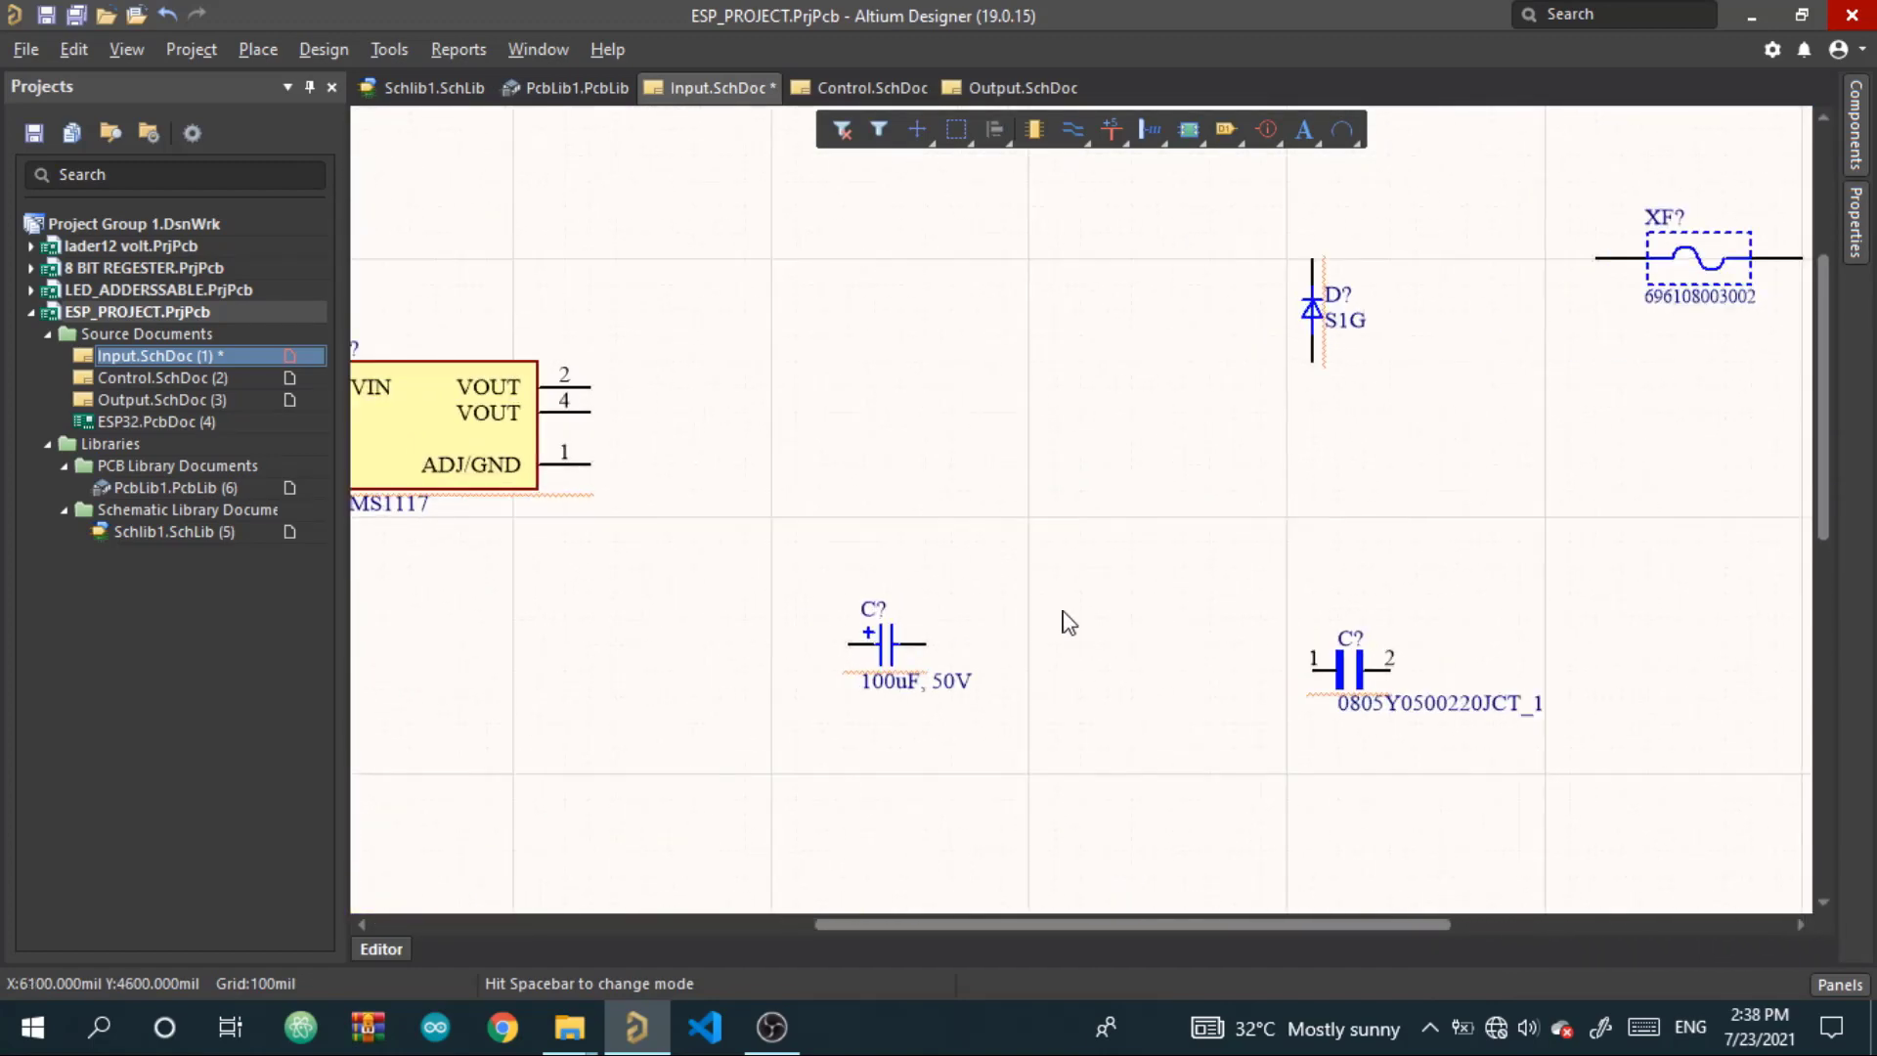
scroll(1001, 607, "down", 3, "ctrl")
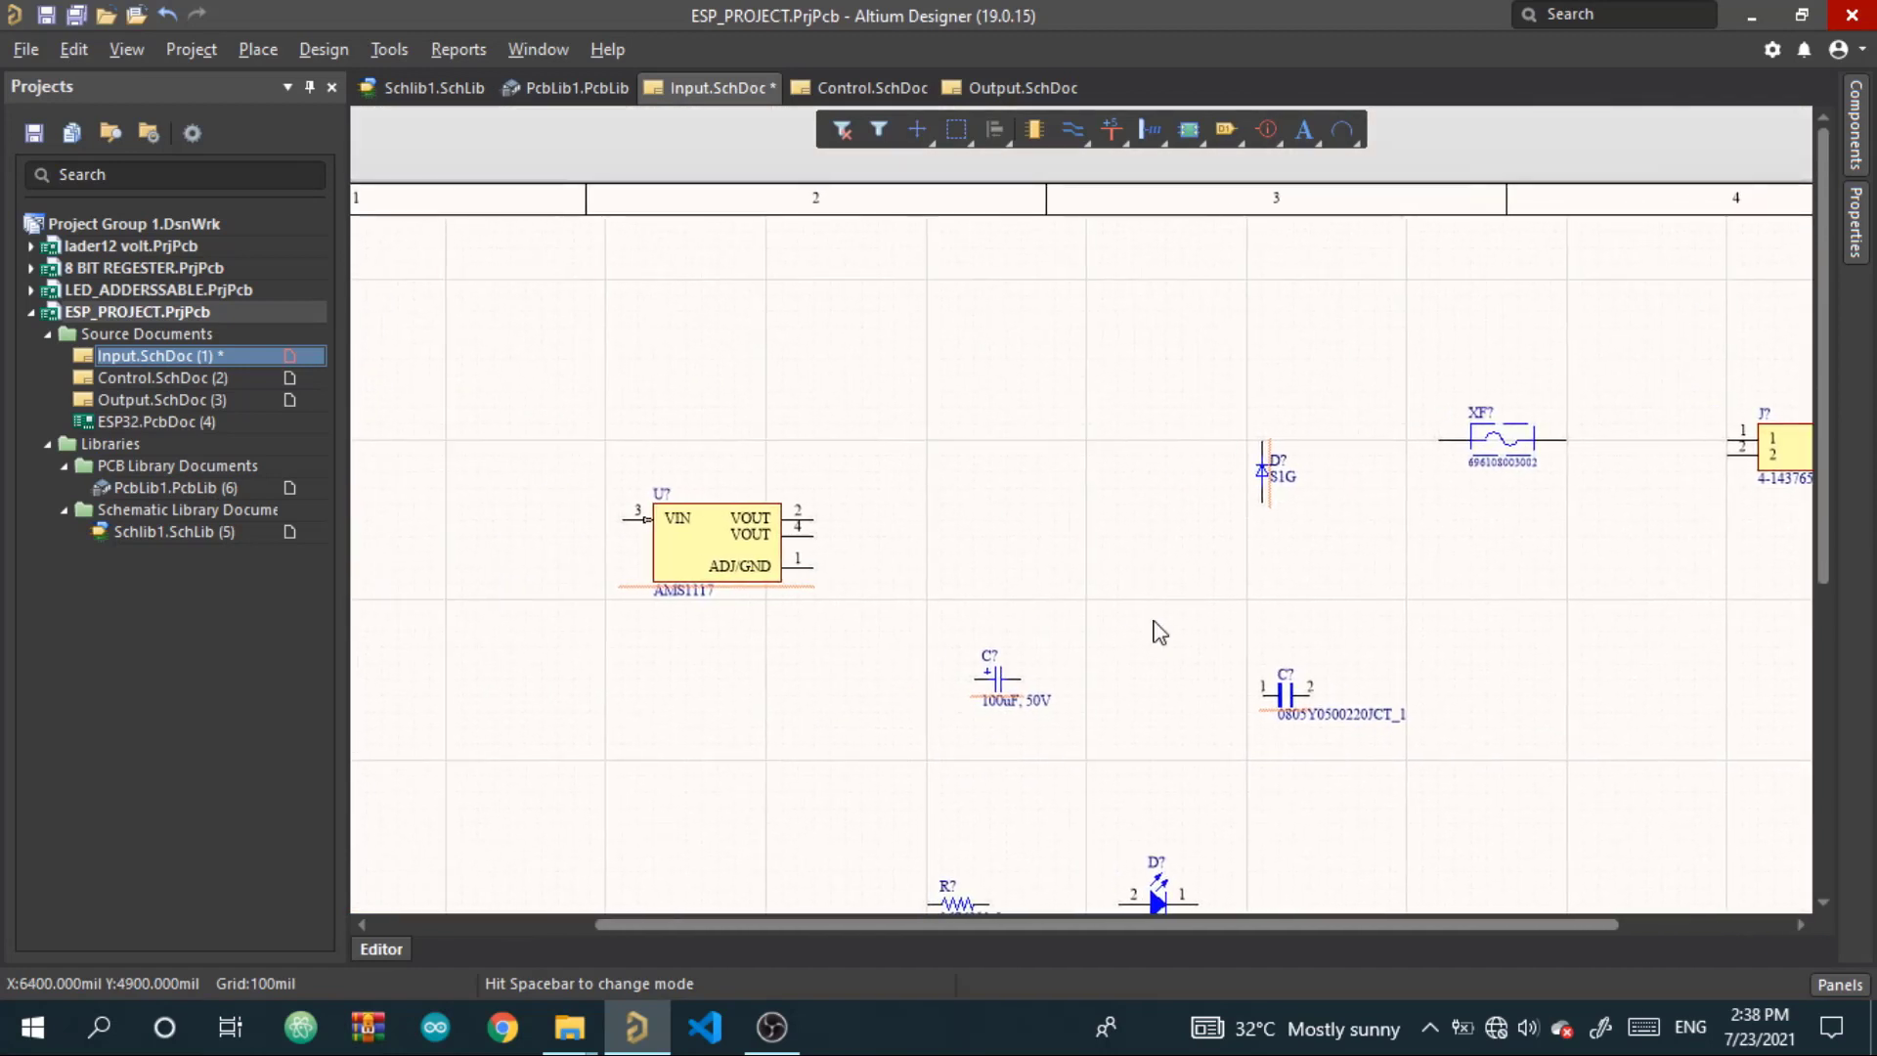
scroll(1070, 690, "up", 3, "ctrl")
left_click_drag(937, 674, 944, 471)
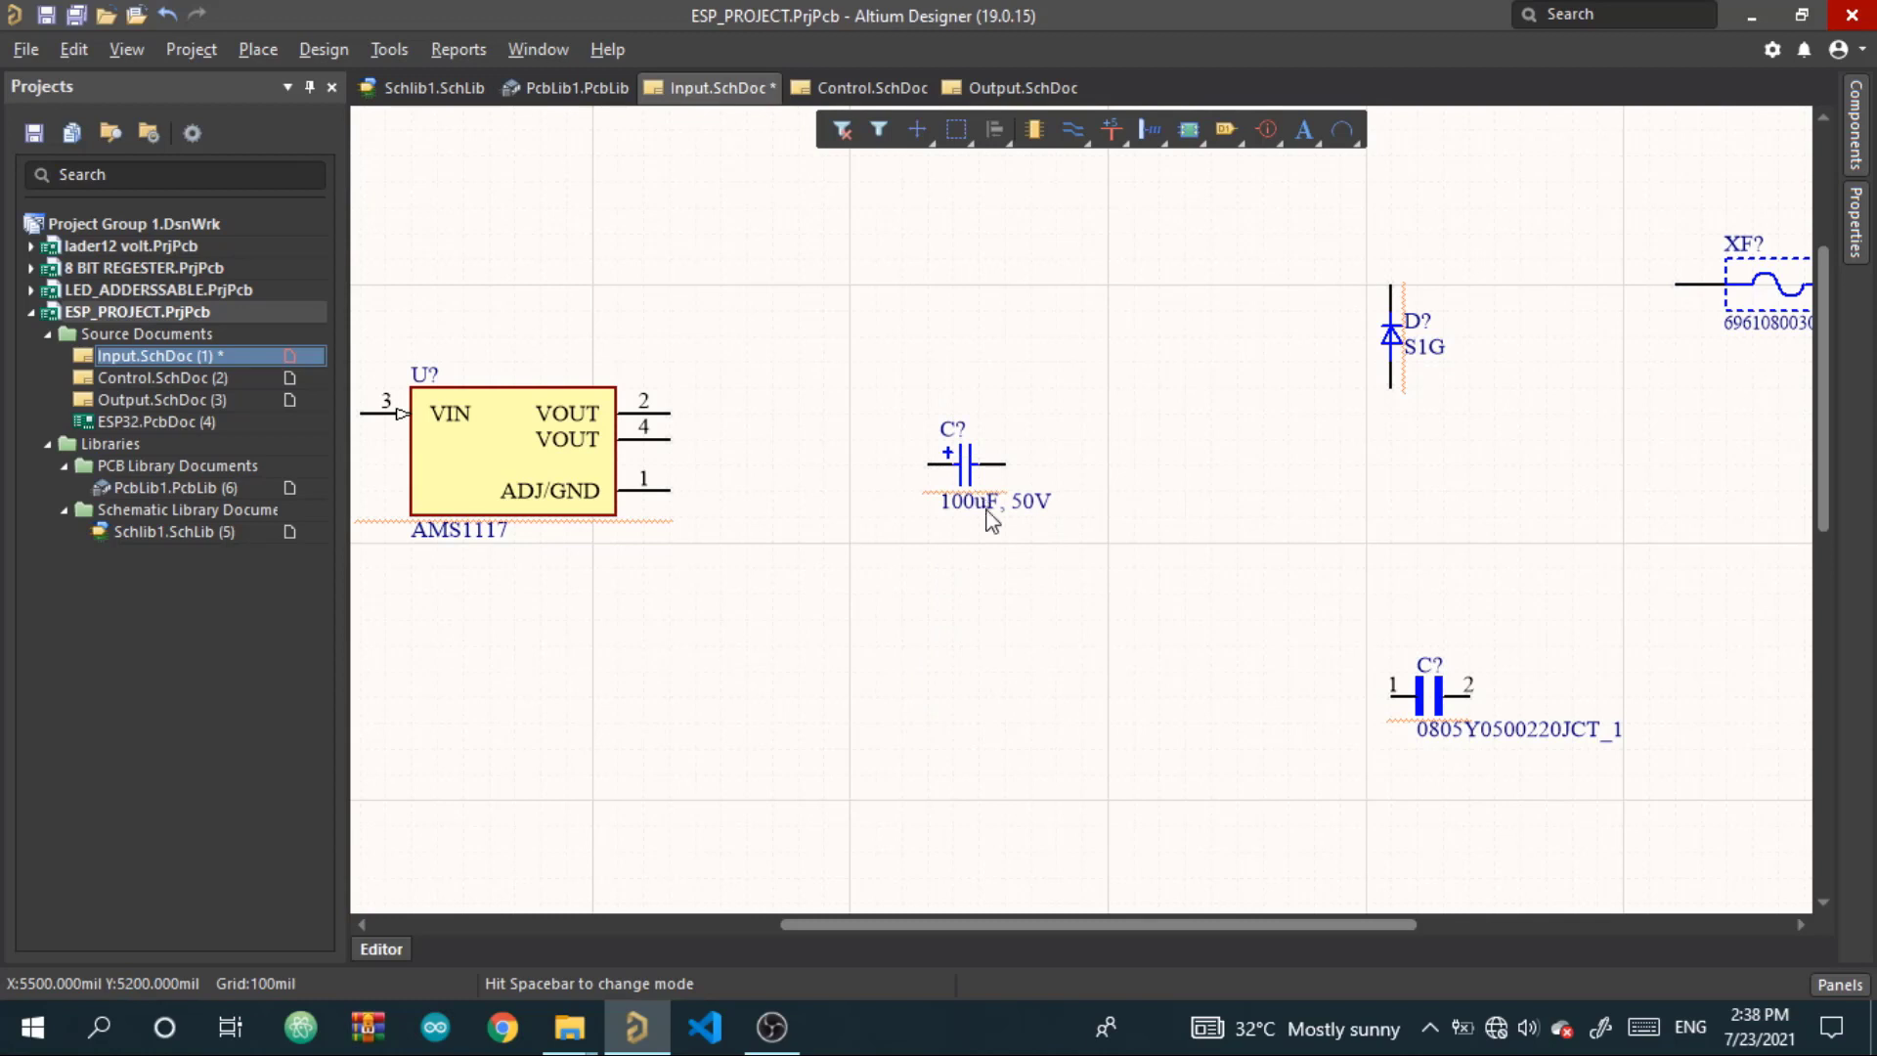
left_click_drag(1418, 687, 1517, 733)
left_click_drag(1429, 666, 1326, 504)
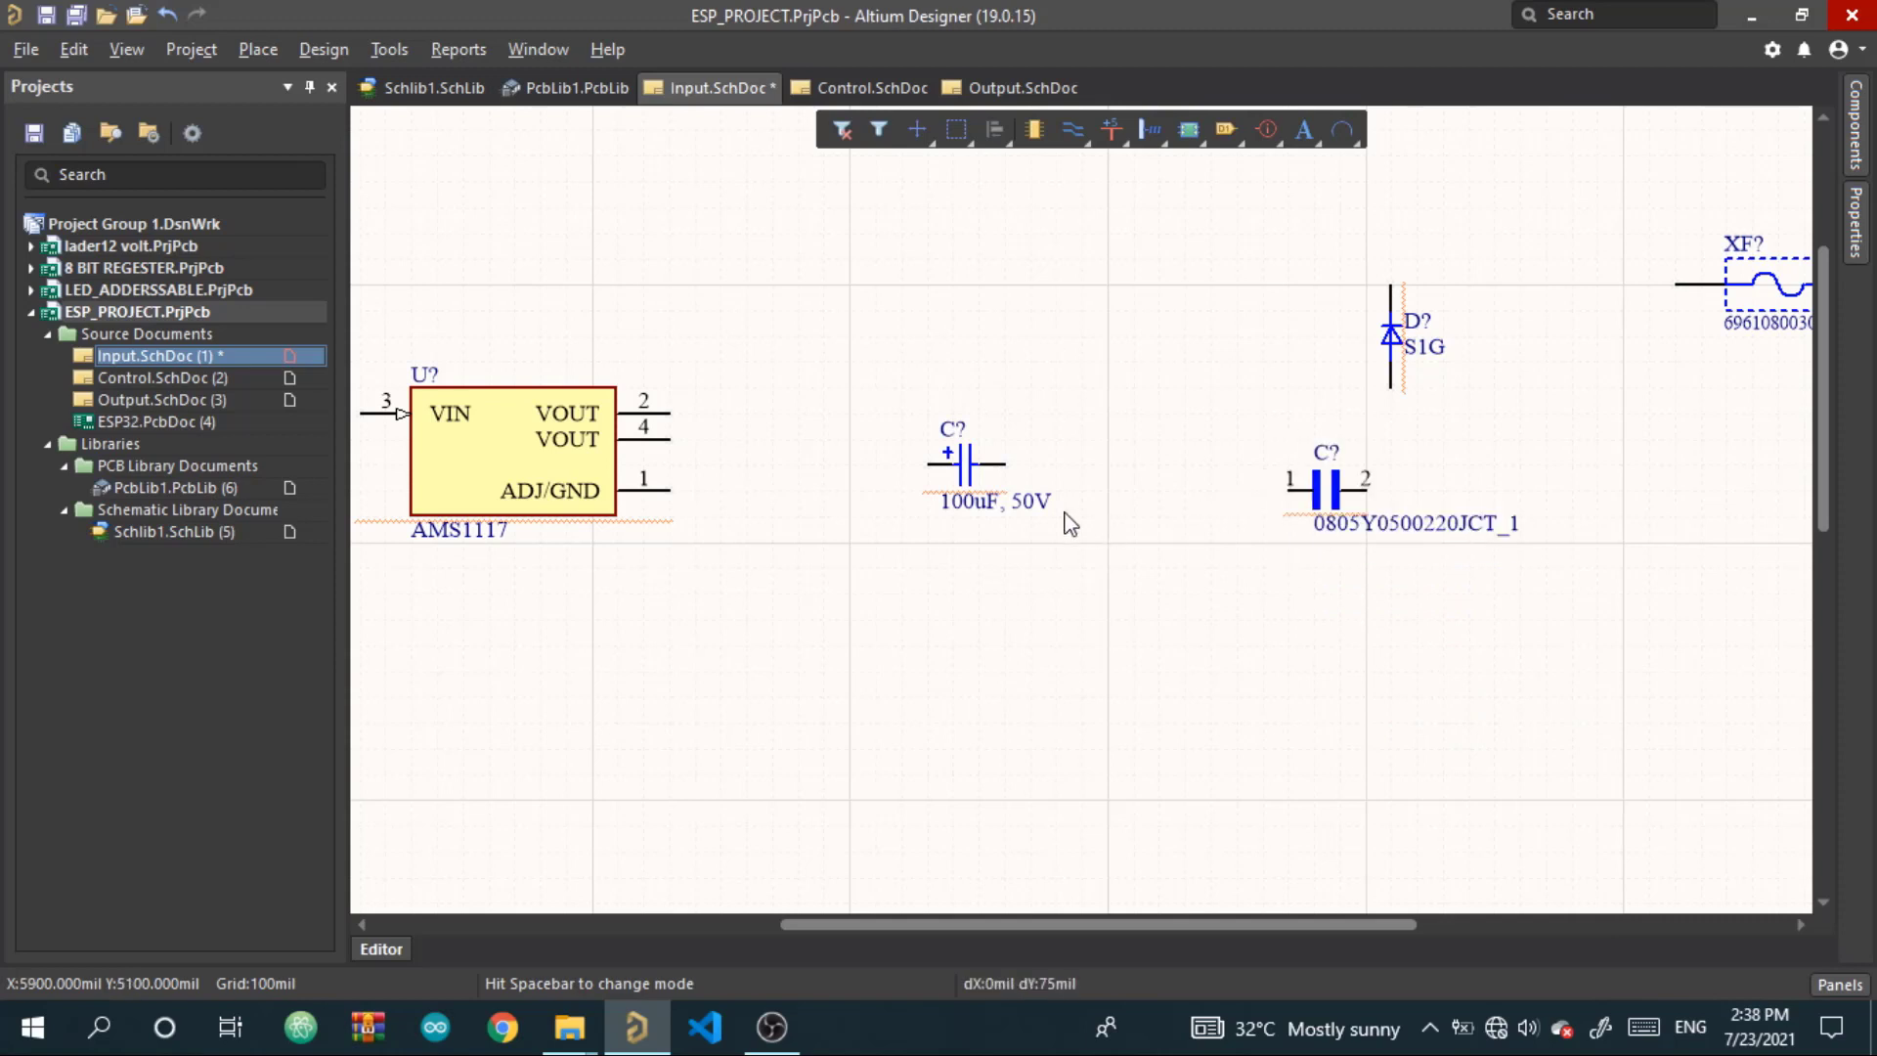
Rotate the 100uF, 50V and 0805Y0500220JCT_1 capacitors to stand vertically and place them level with each other
left_click(966, 474)
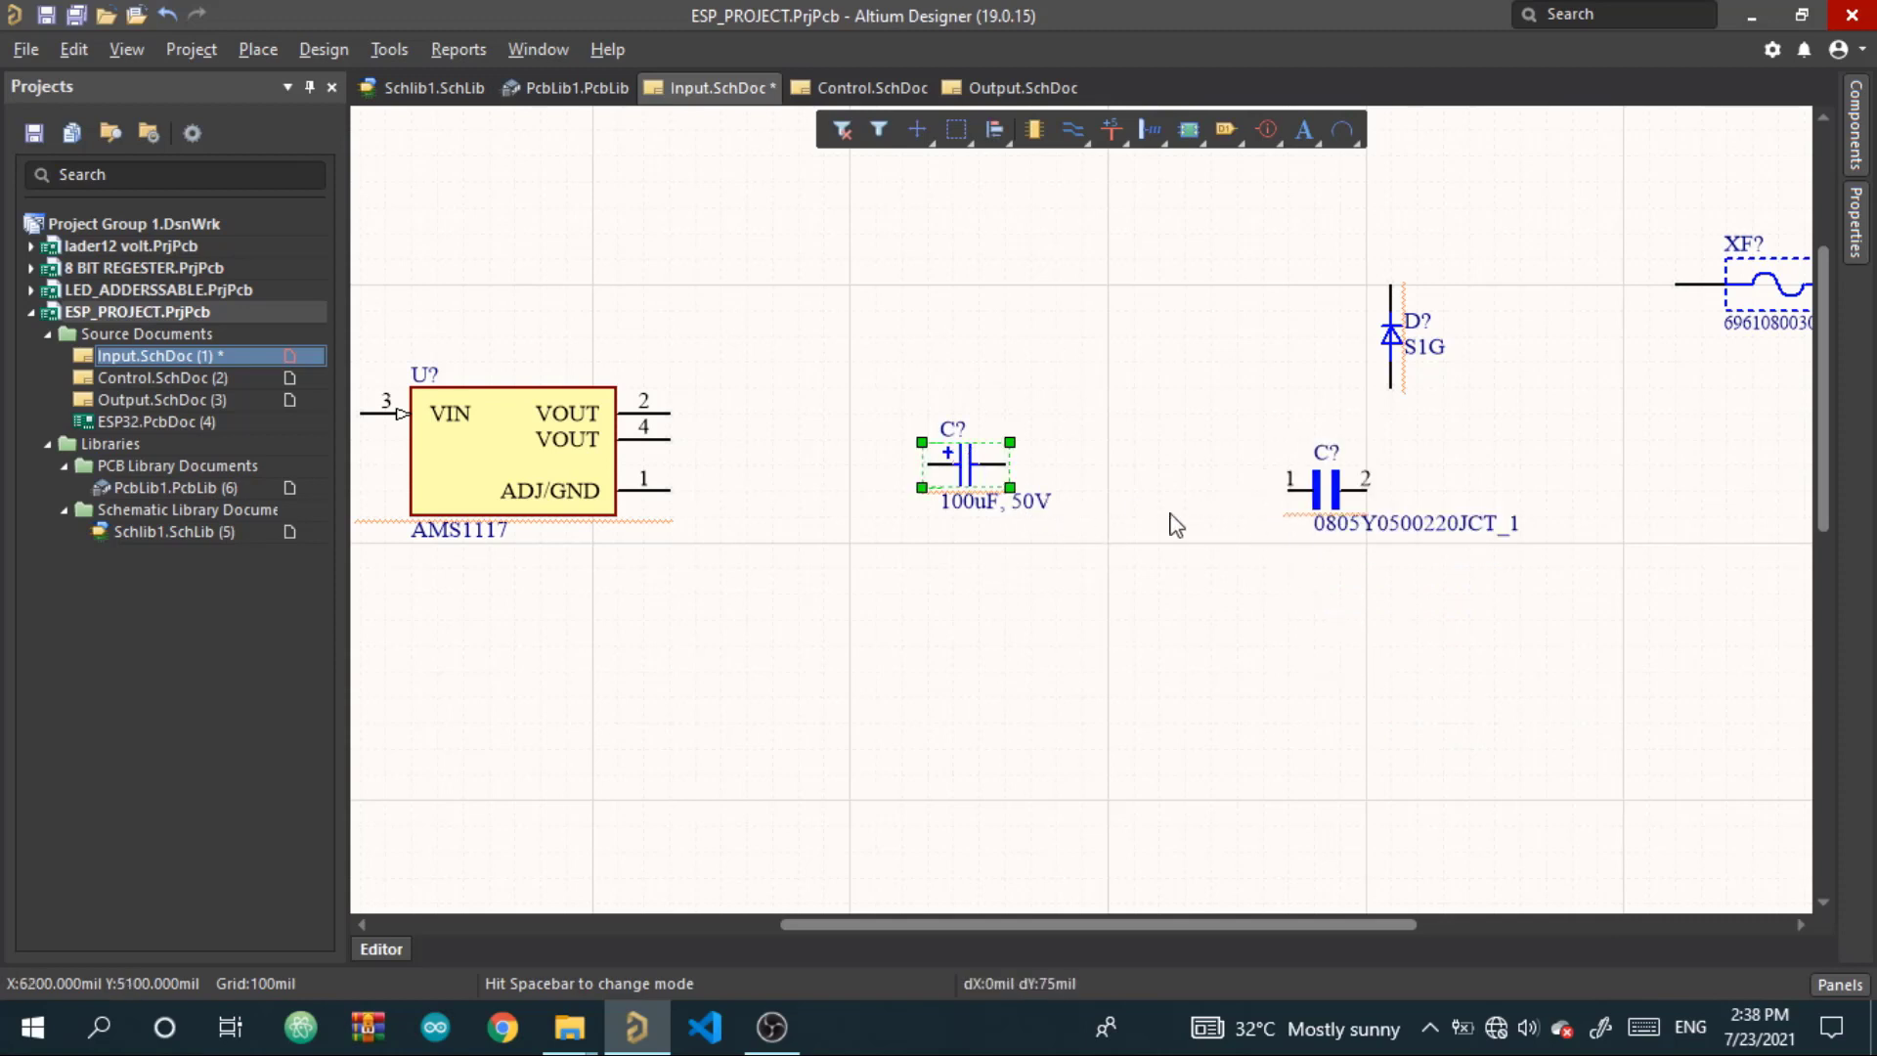
key("space")
left_click_drag(931, 380, 982, 457)
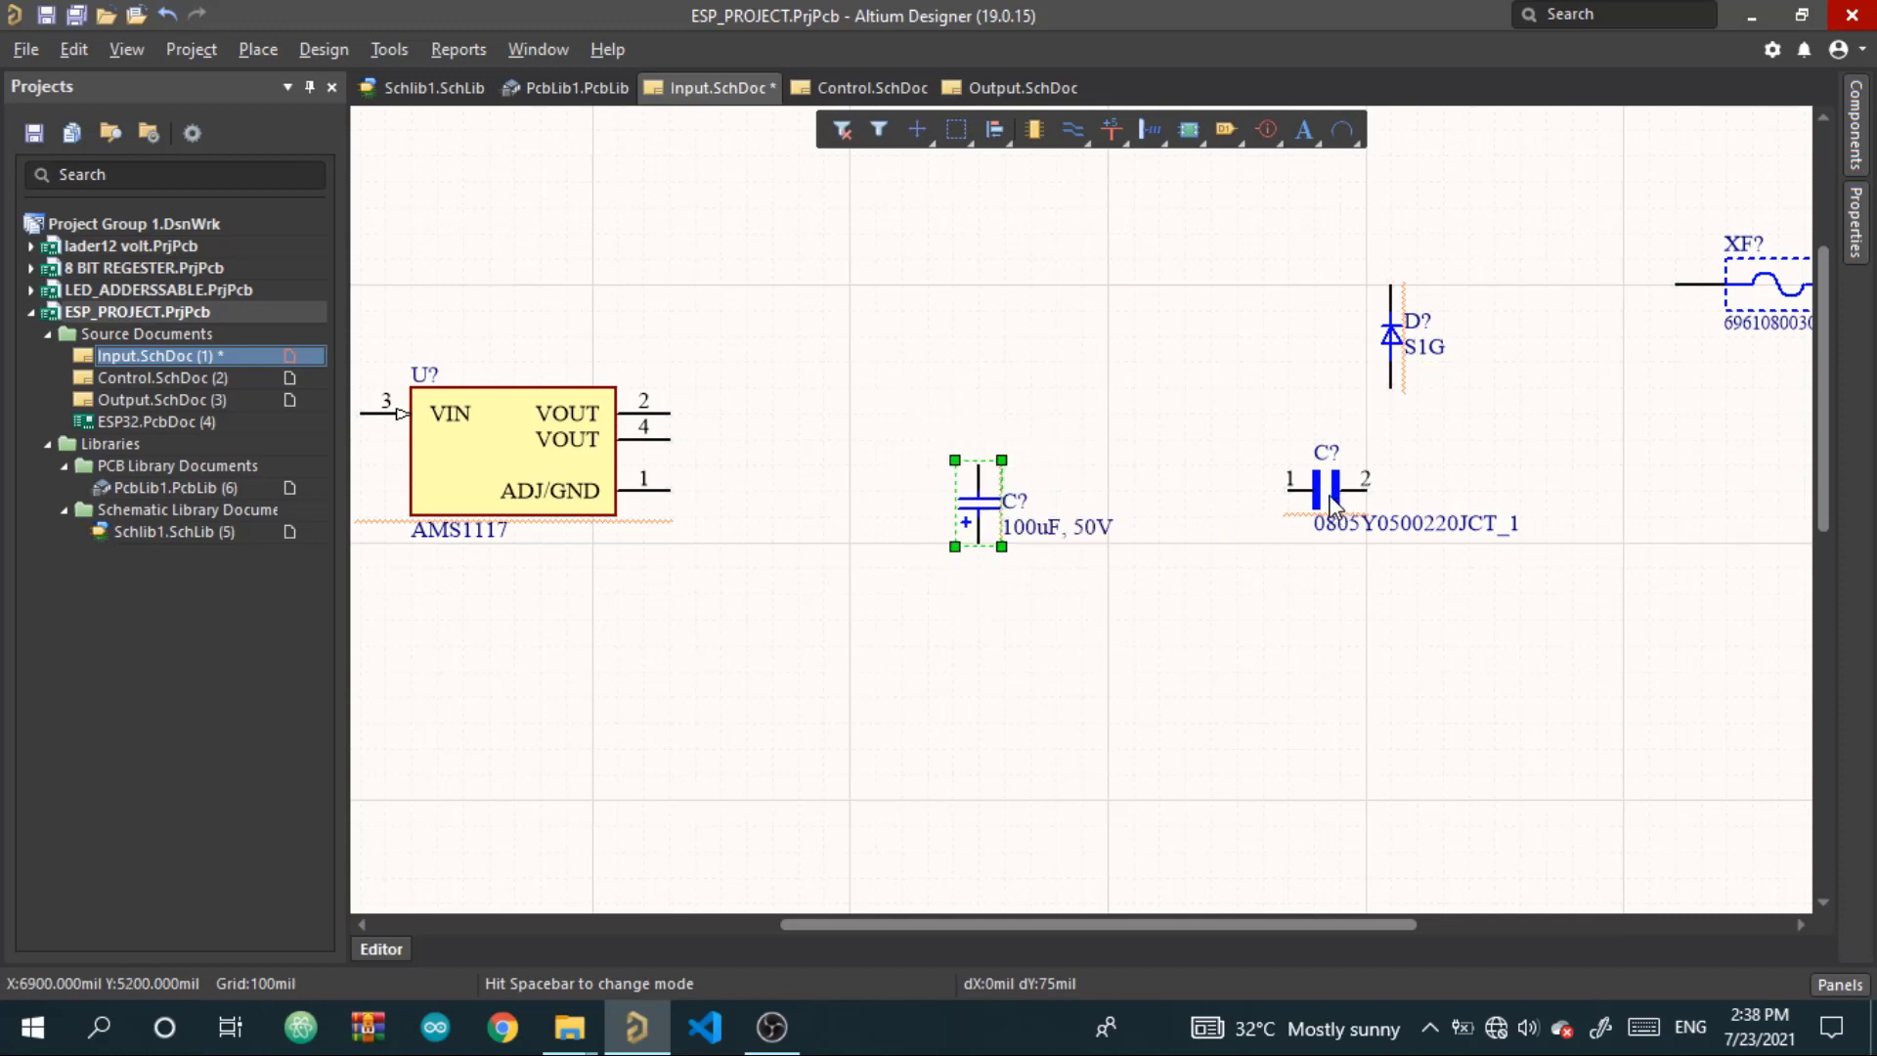
left_click_drag(1332, 506, 1343, 550)
key("space")
Change the comment of the 0805Y0500220JCT_1 capacitor to 100nf
double_click(1342, 518)
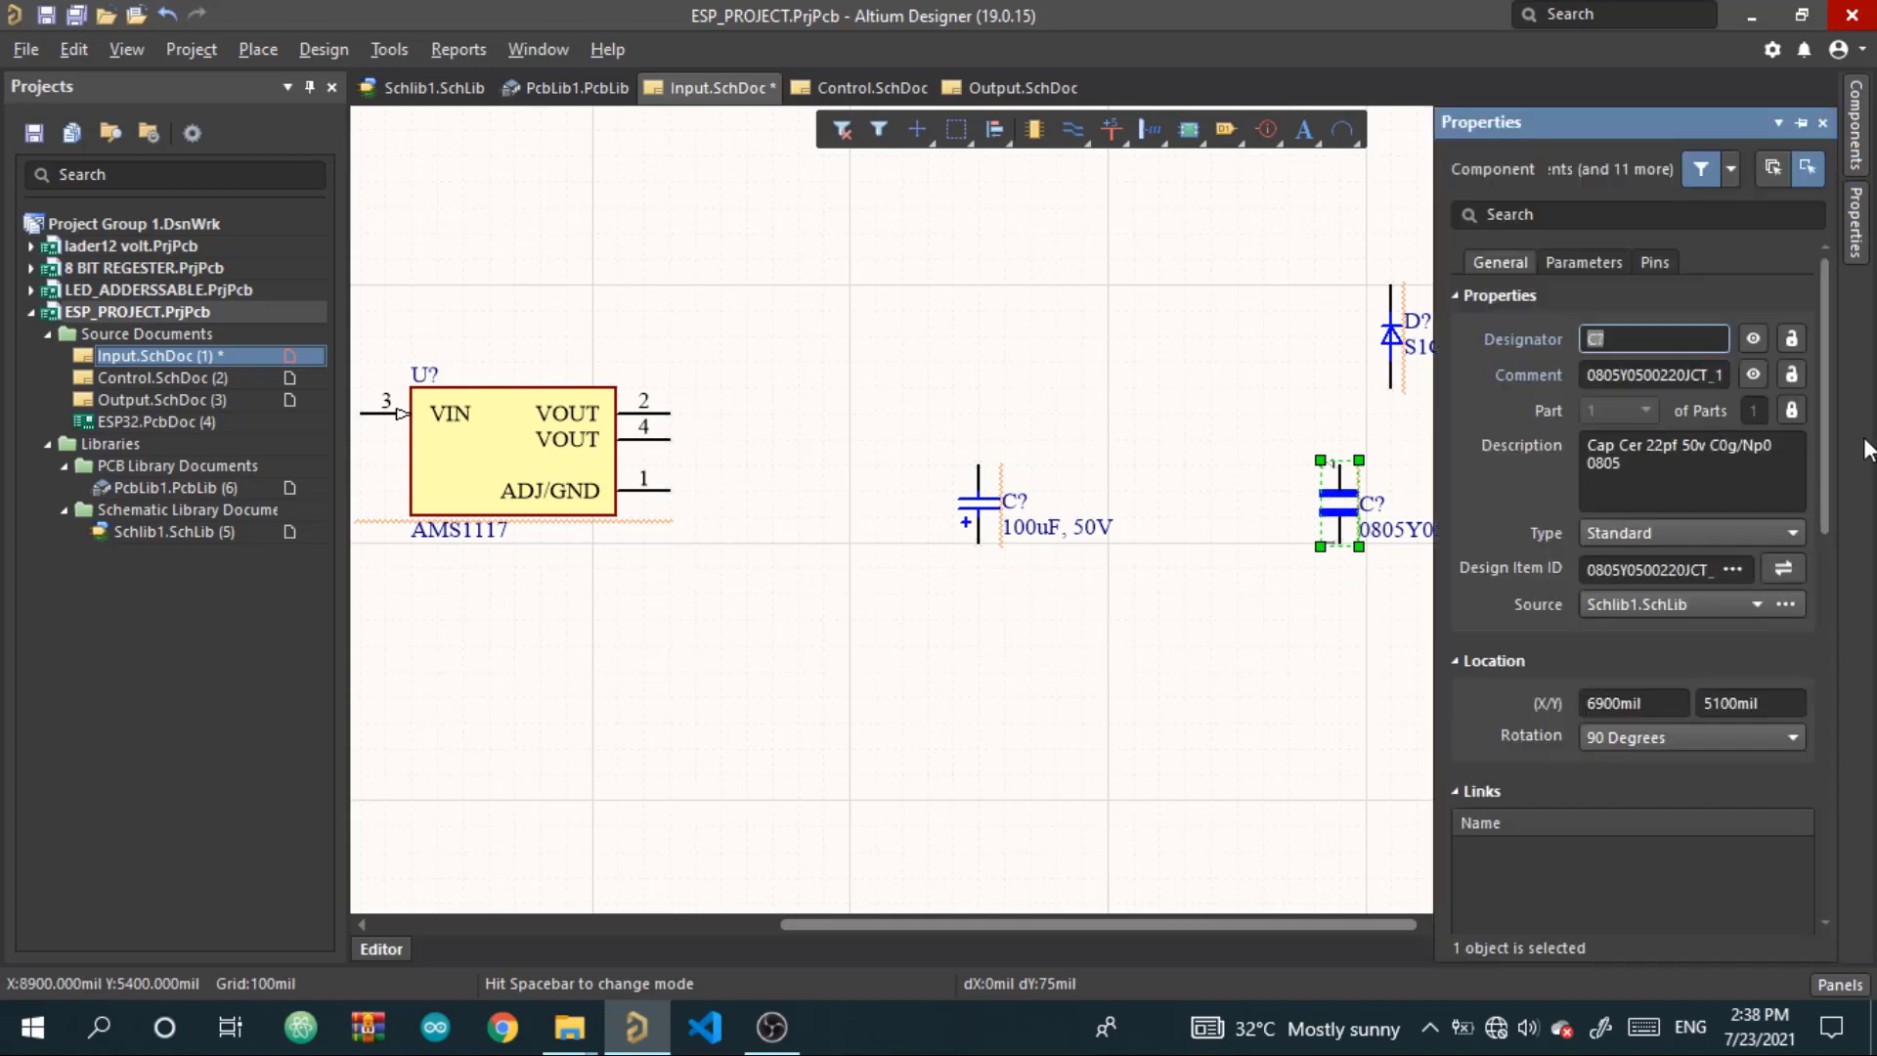
left_click(1680, 379)
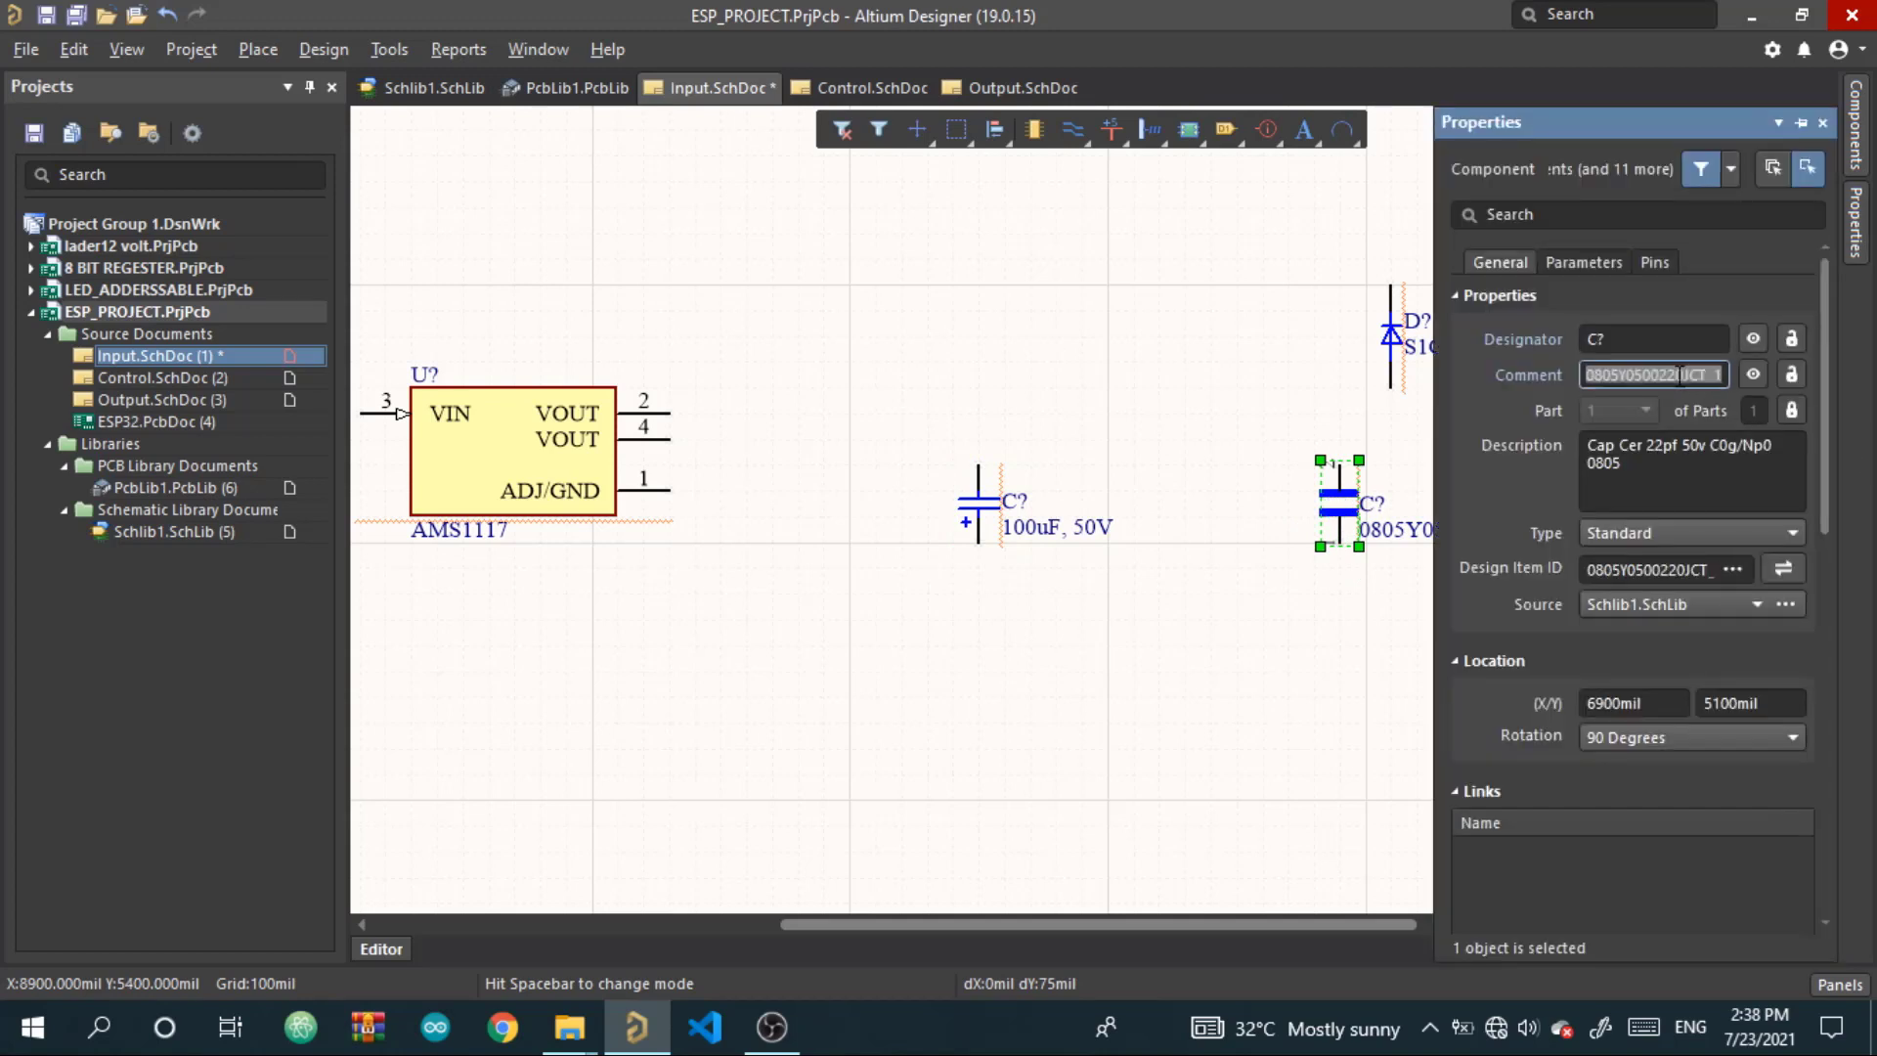
type("100nf")
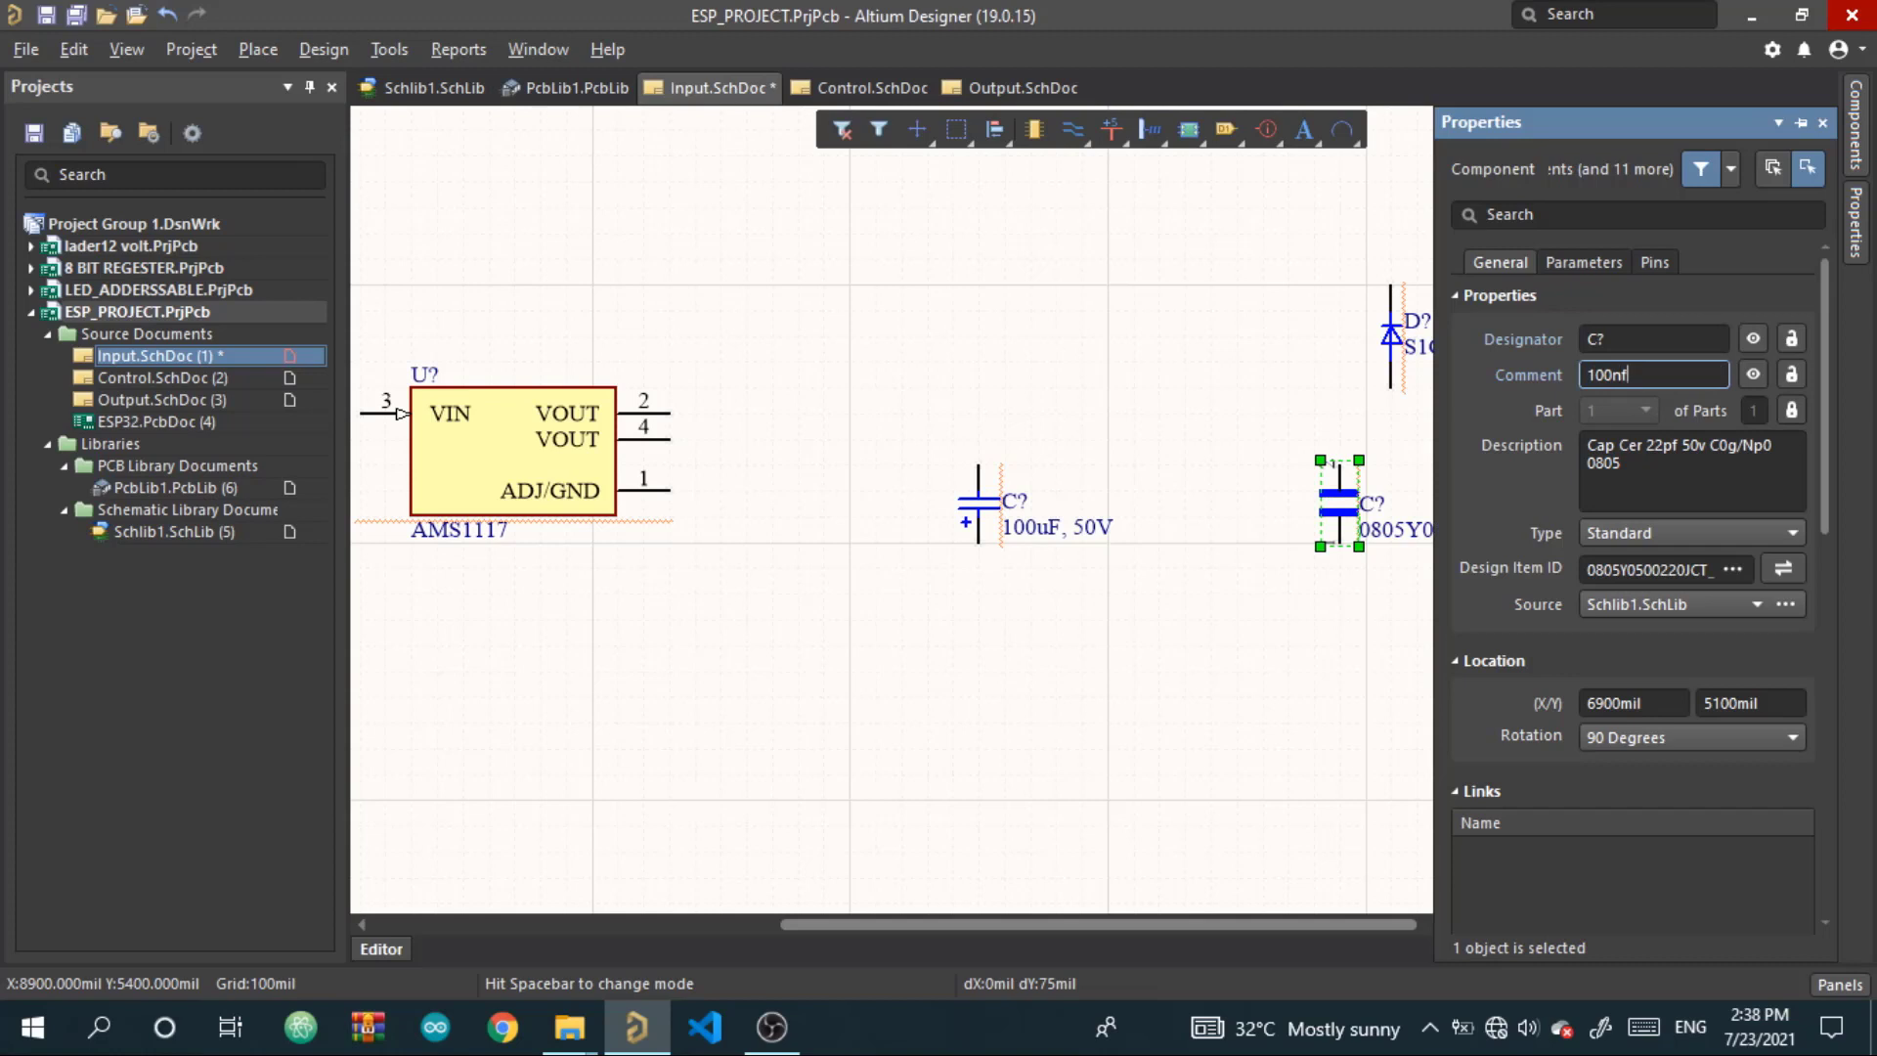
left_click(1340, 645)
Copy the 100uF, 50V capacitor and place the duplicate on the input side of the AMS1117
scroll(1337, 643, "down", 2, "ctrl")
right_click_drag(1320, 651, 1459, 616)
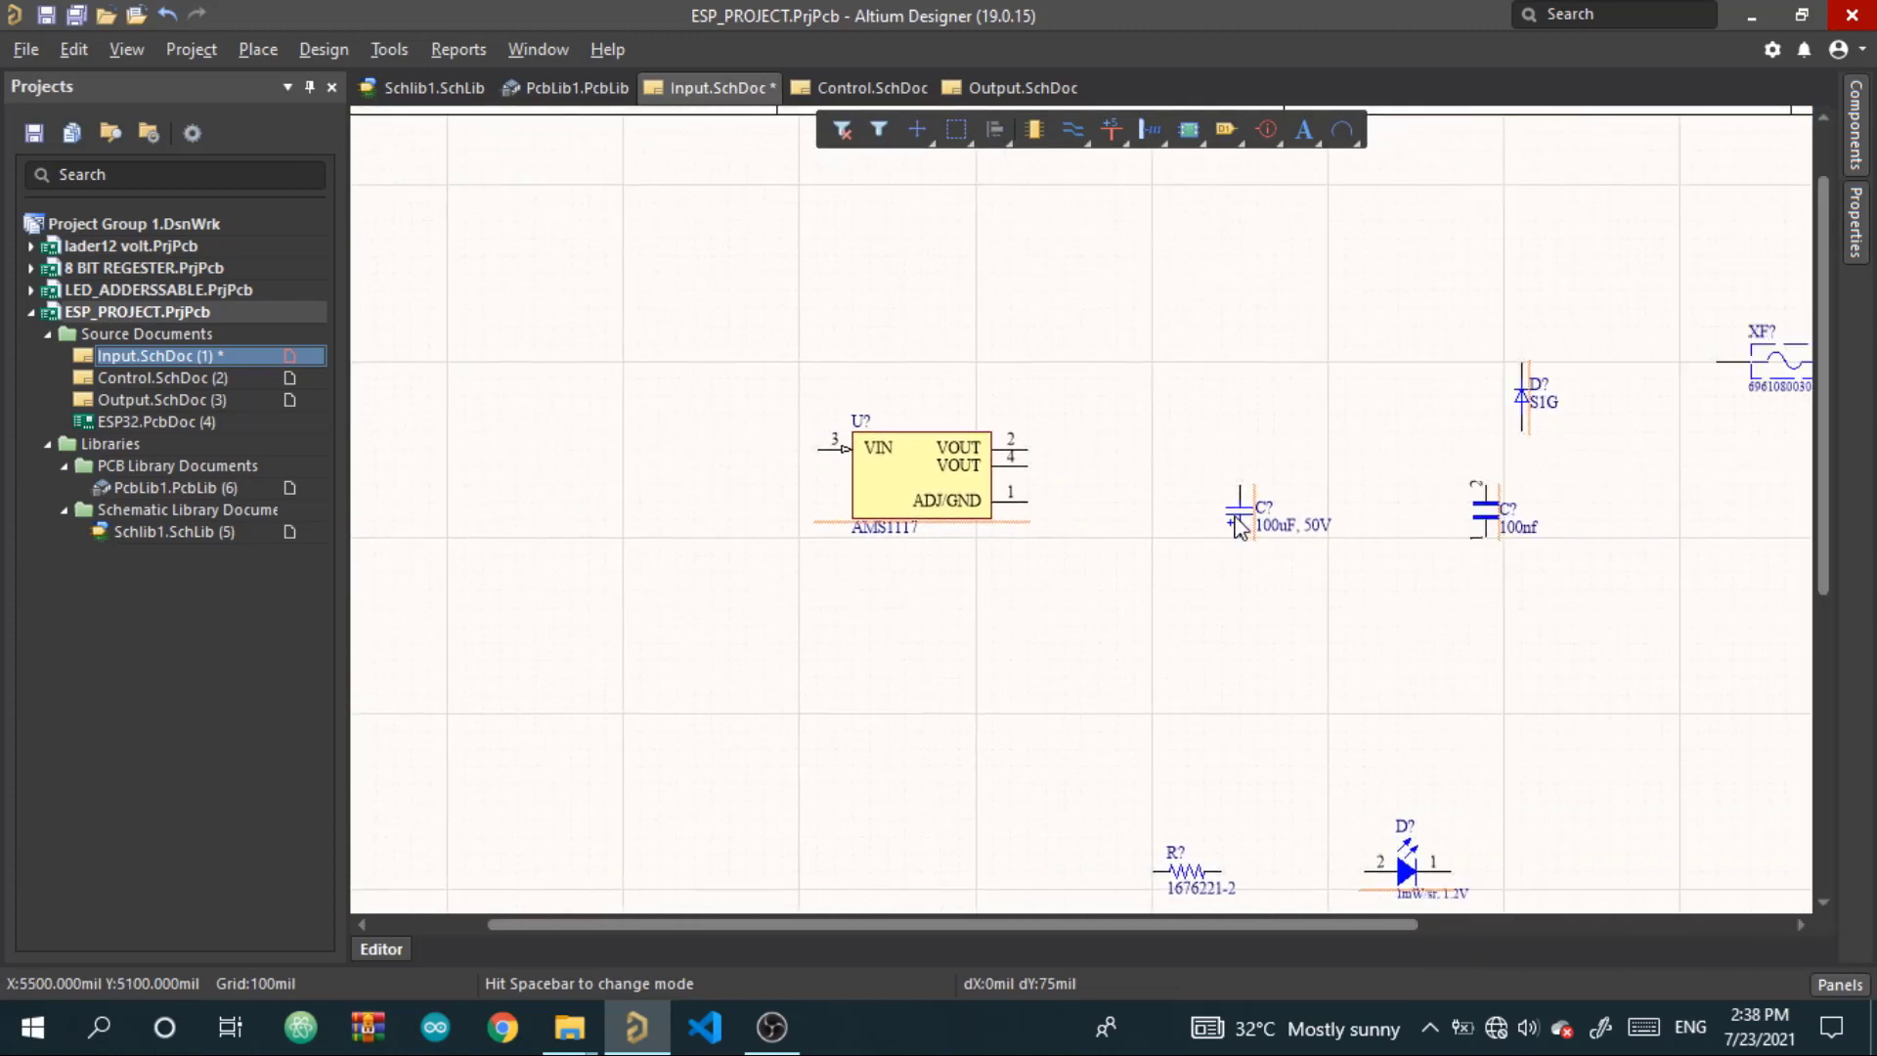
double_click(1239, 528)
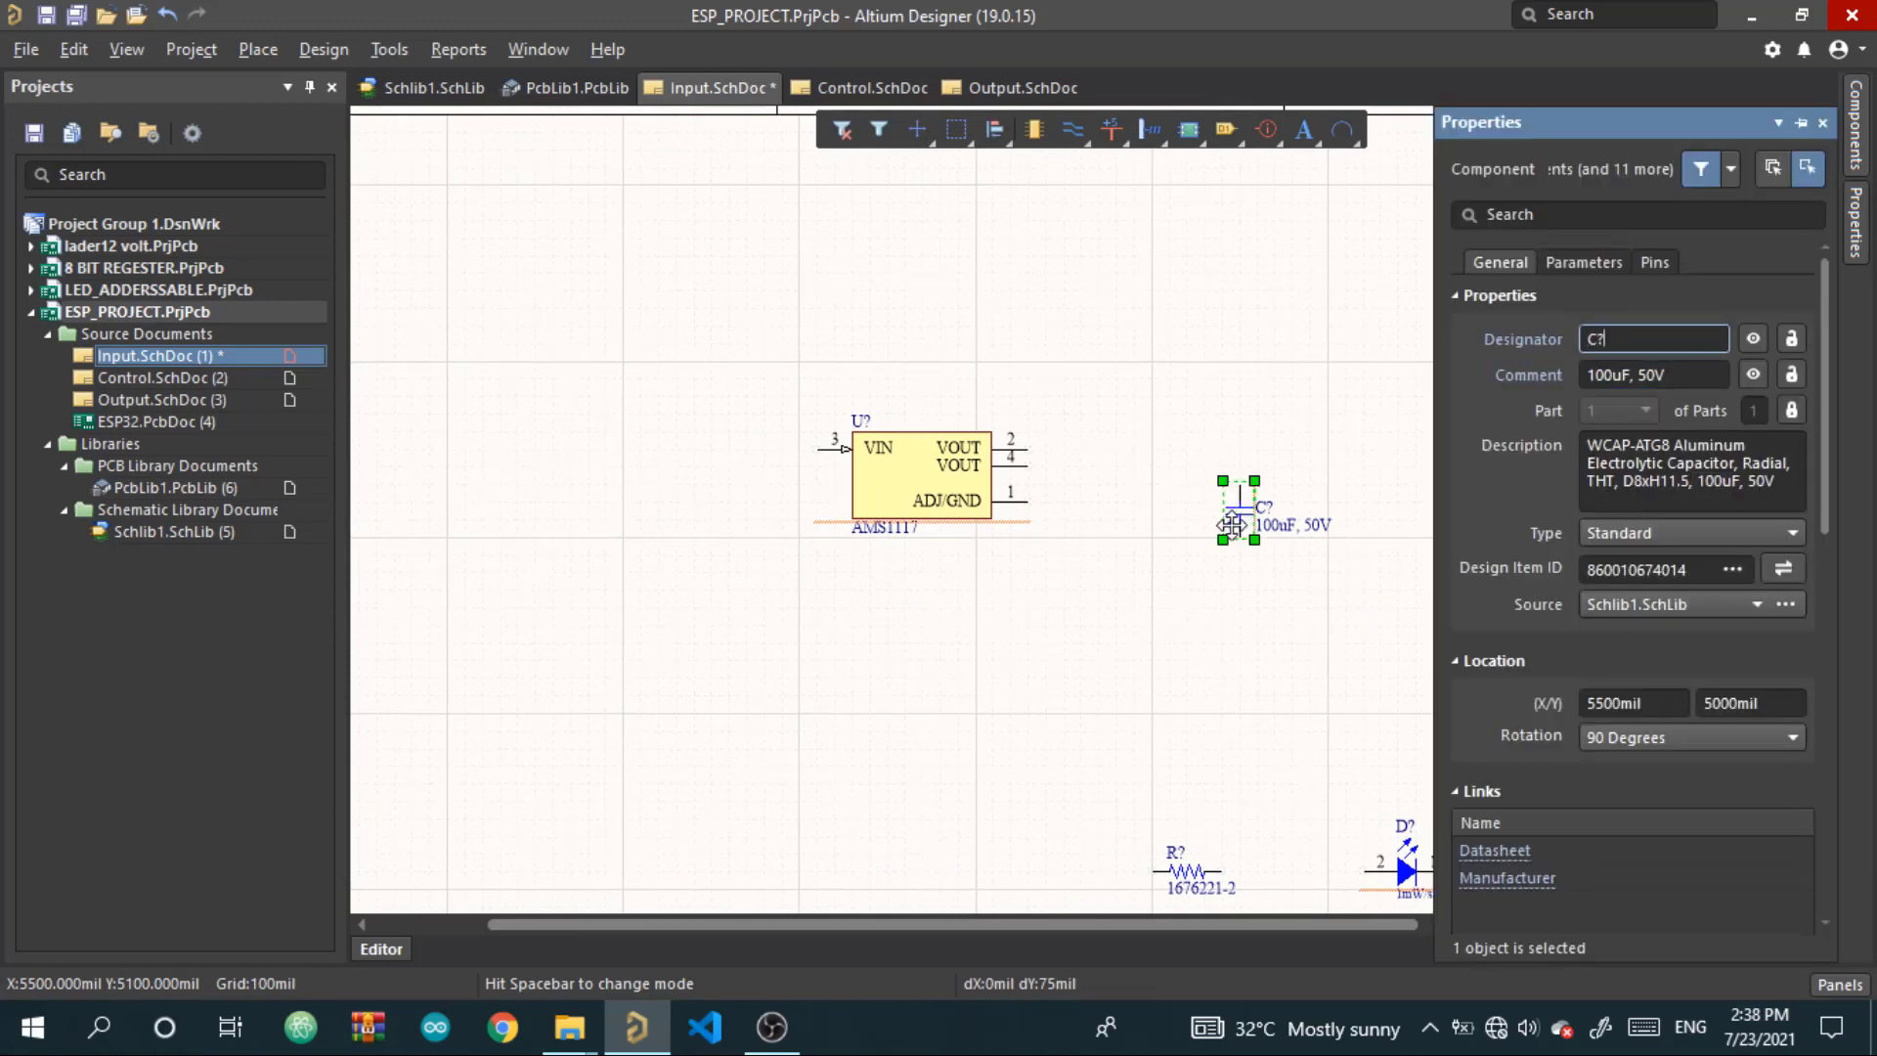
left_click(1187, 616)
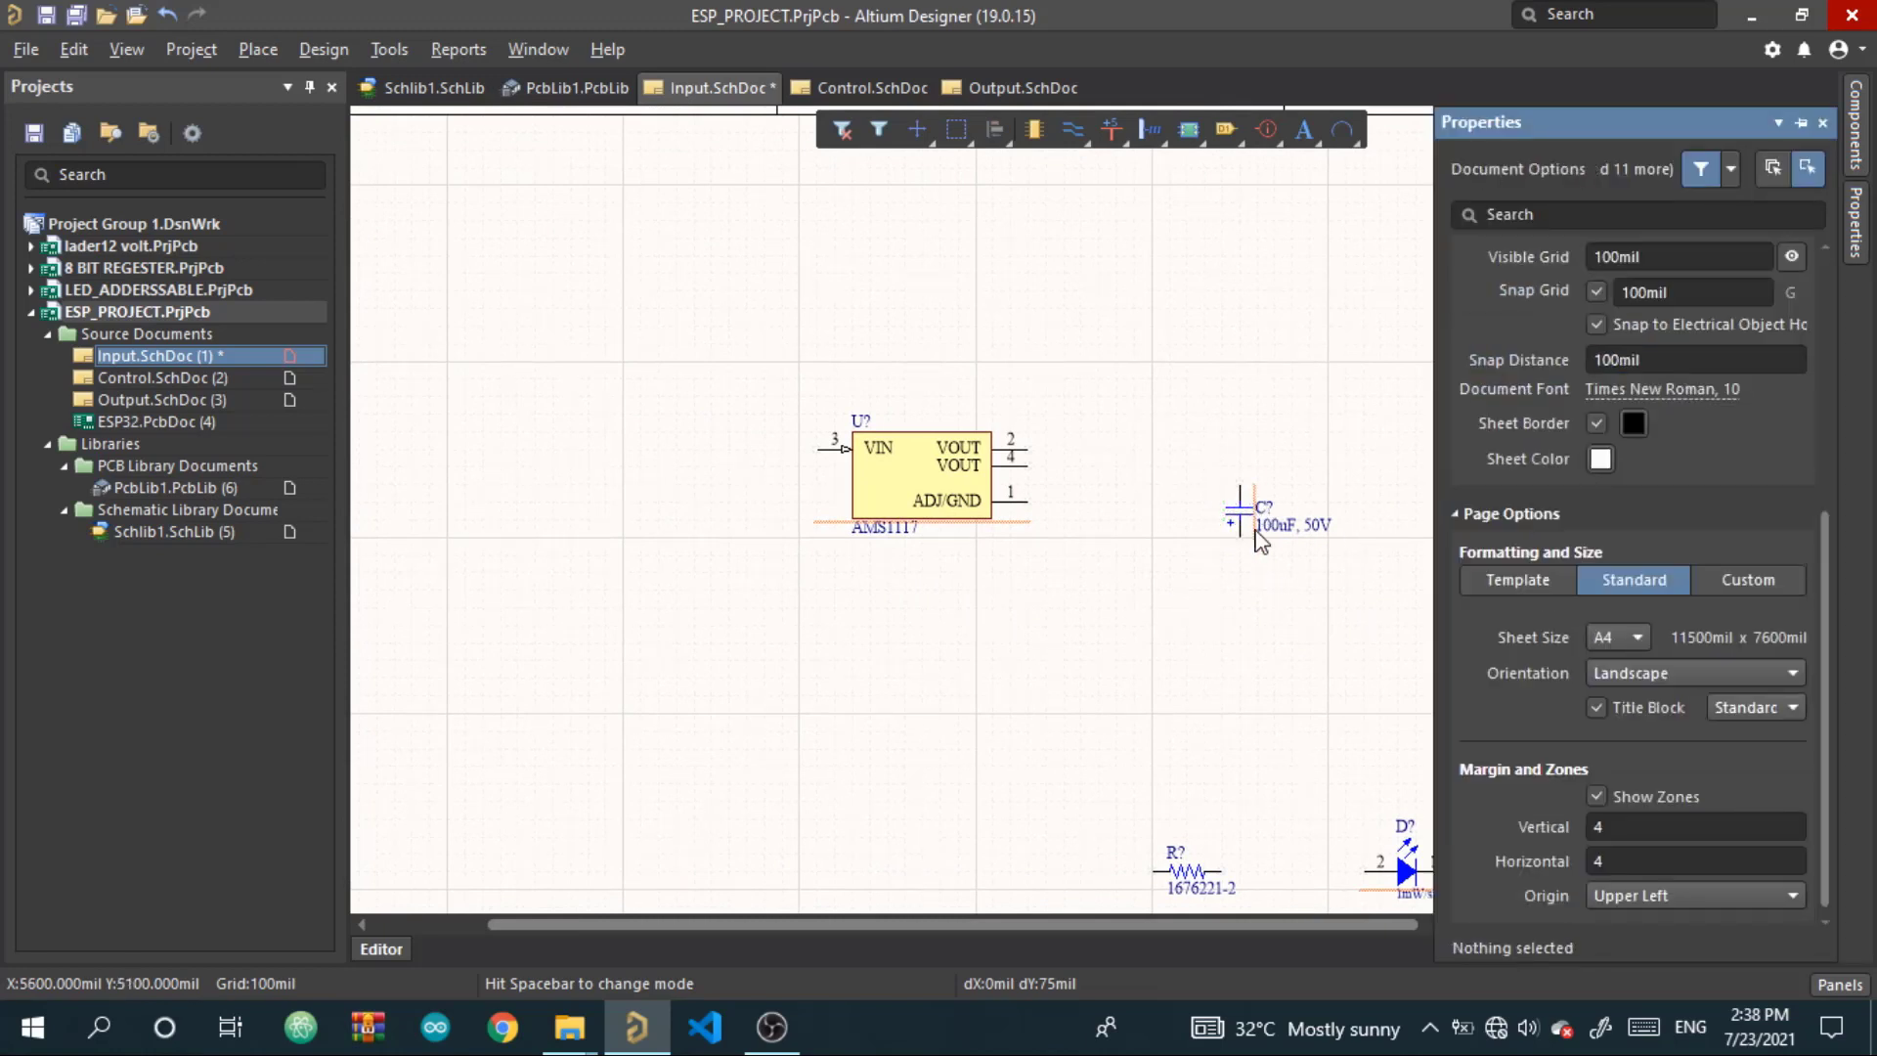
left_click(1242, 511)
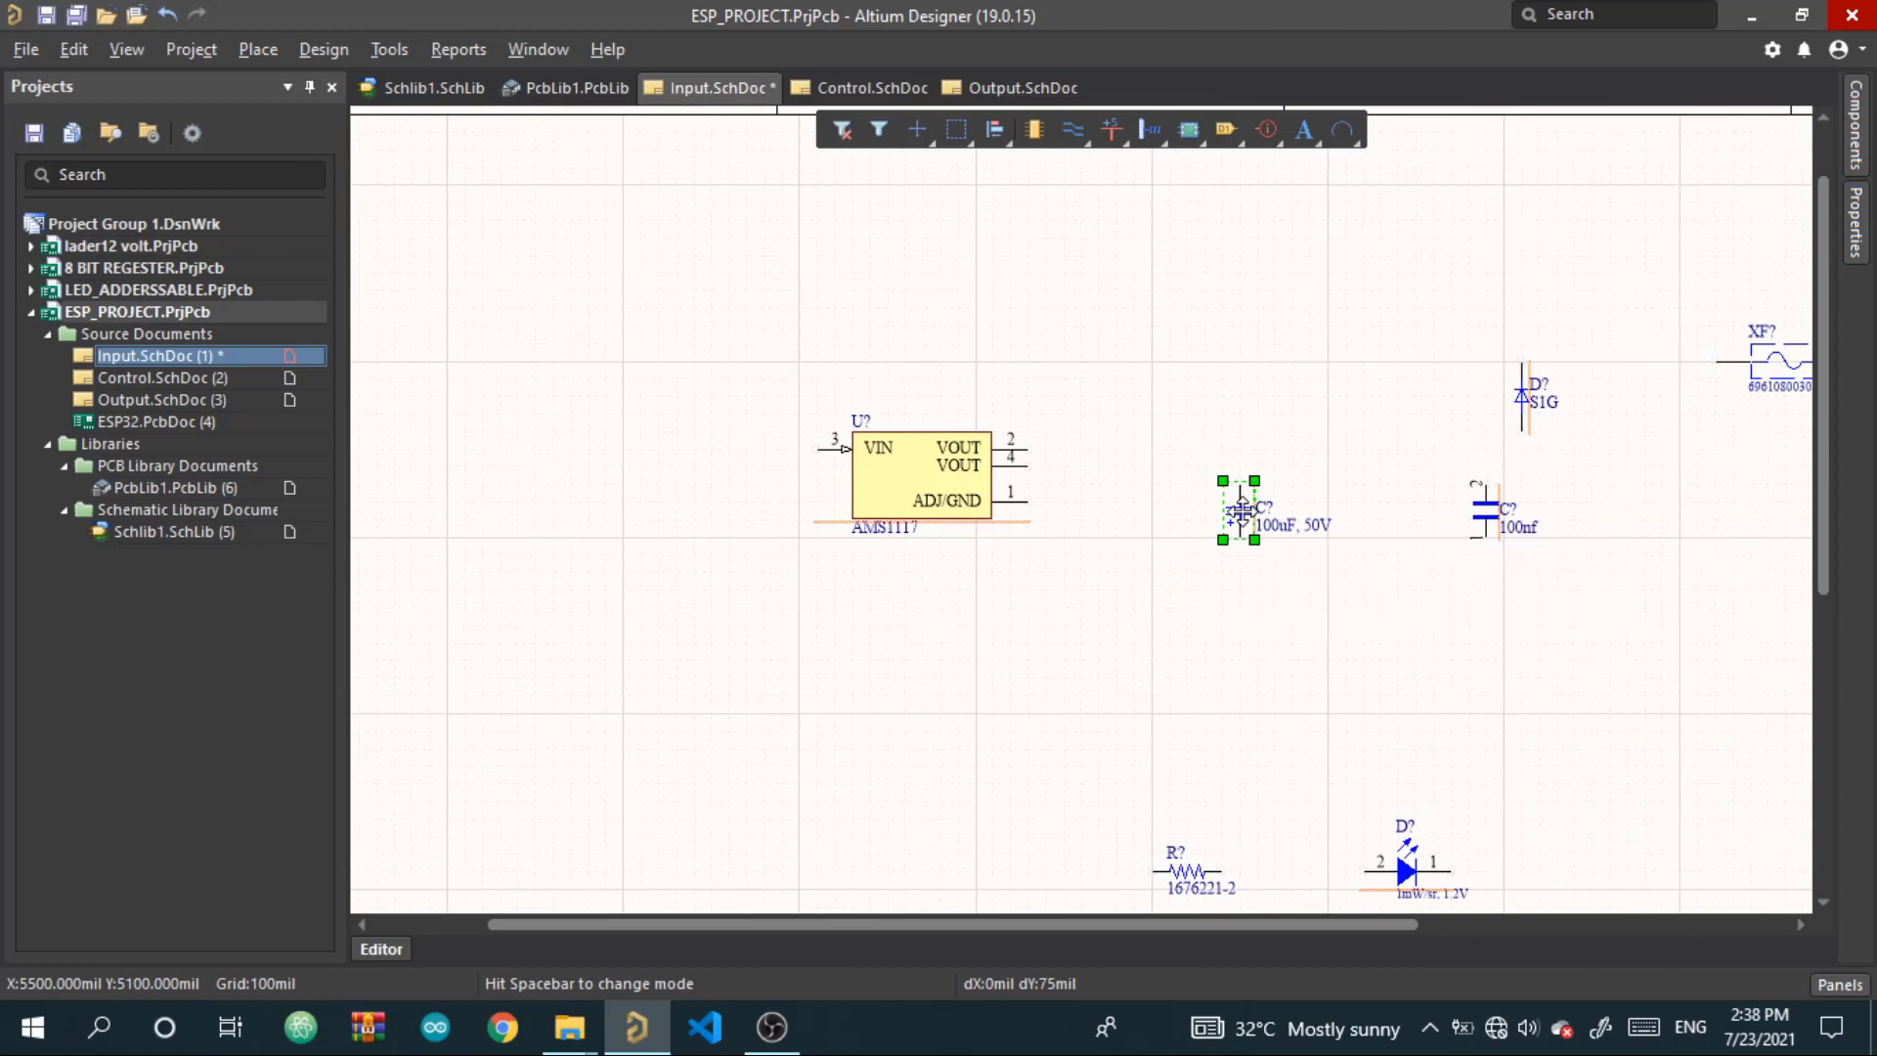
left_click(1129, 611)
key("ctrl+v")
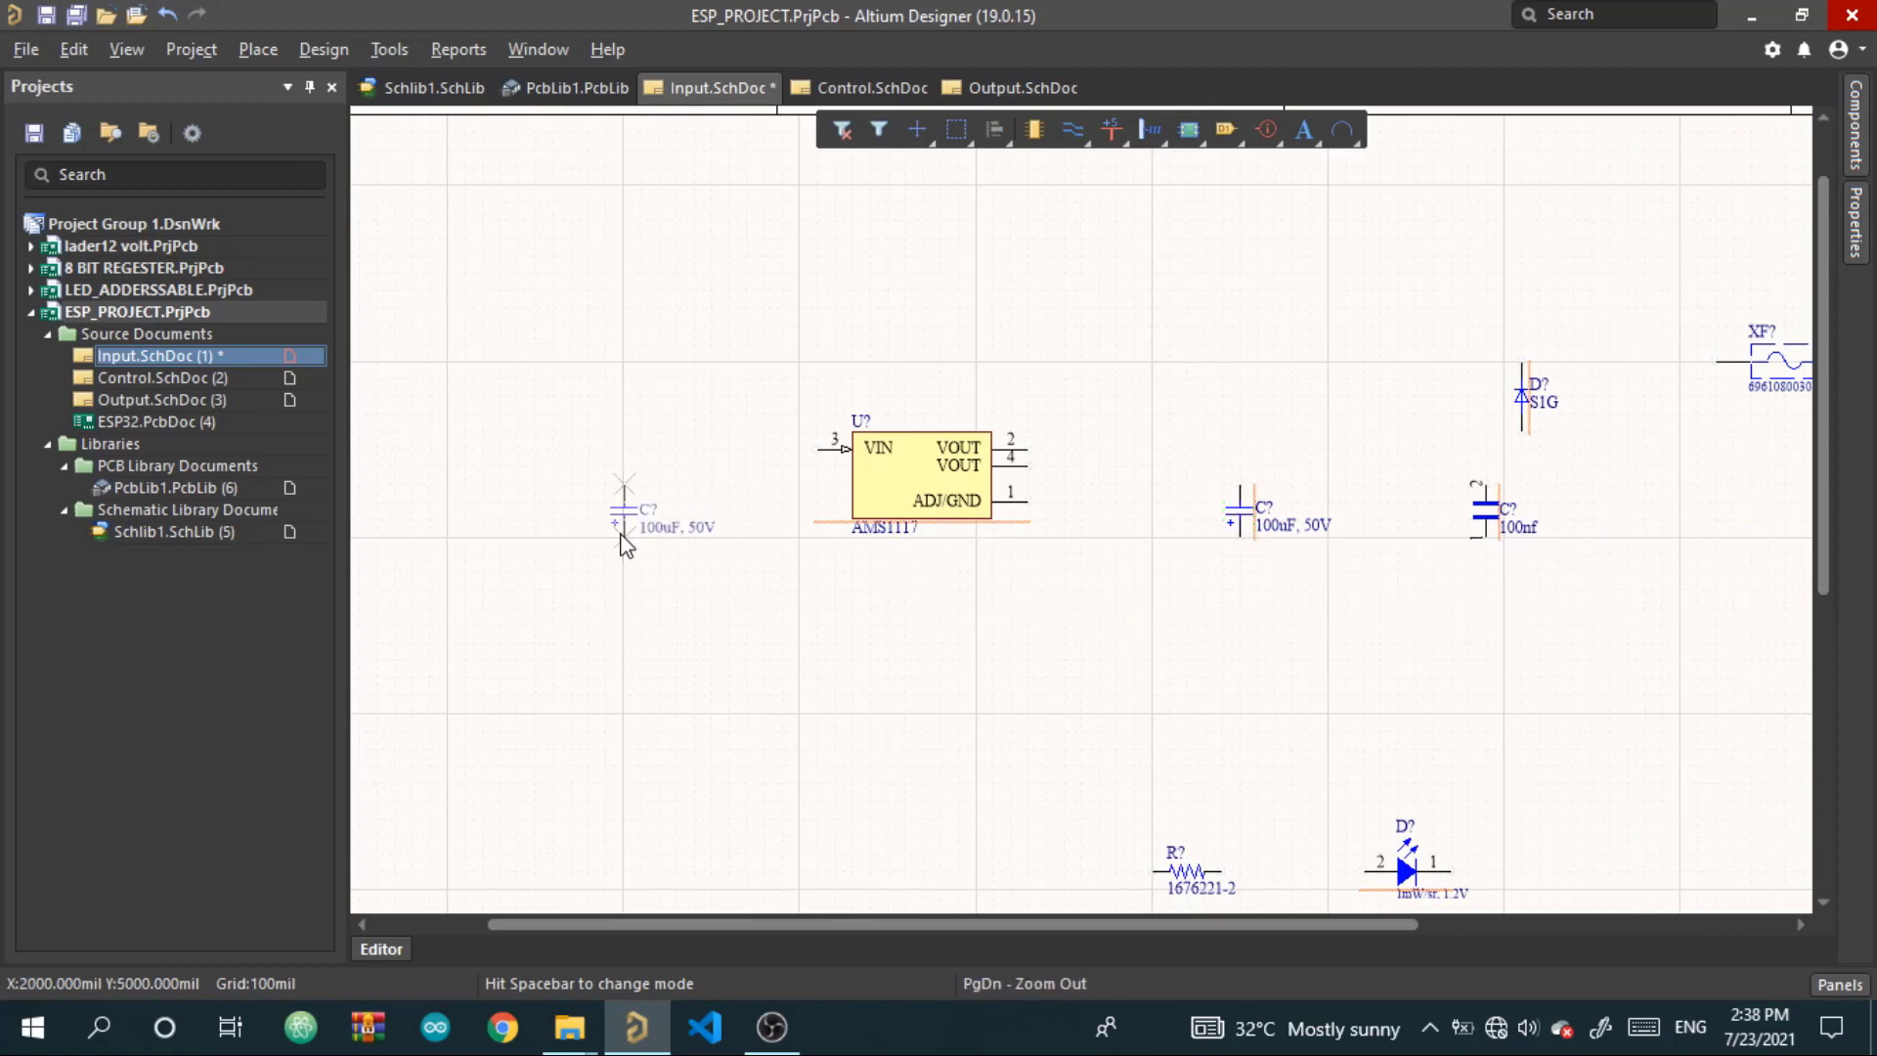
left_click(622, 541)
Move the 1676221-2 resistor and the LED together down the sheet, below the LP38691DT-5.0 regulator
right_click_drag(972, 625, 929, 633)
scroll(1254, 608, "down", 3, "ctrl")
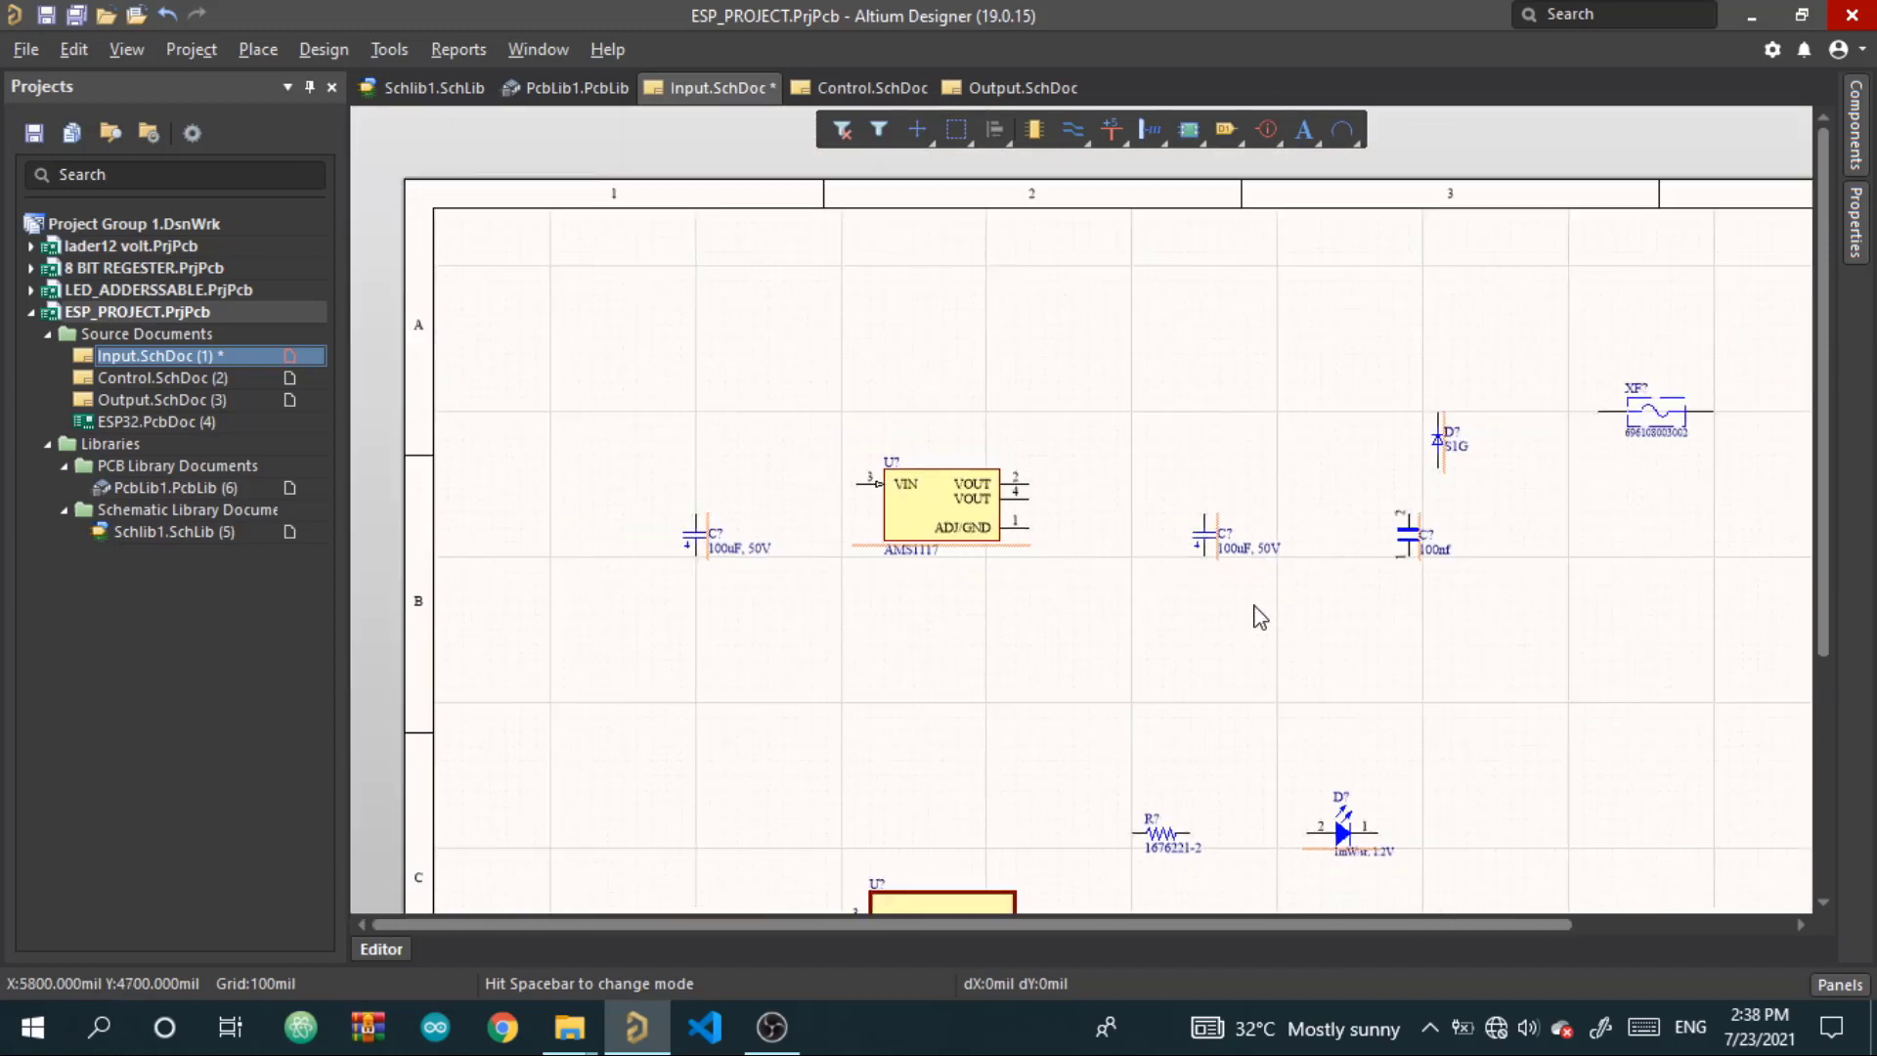
right_click_drag(1155, 722, 1185, 490)
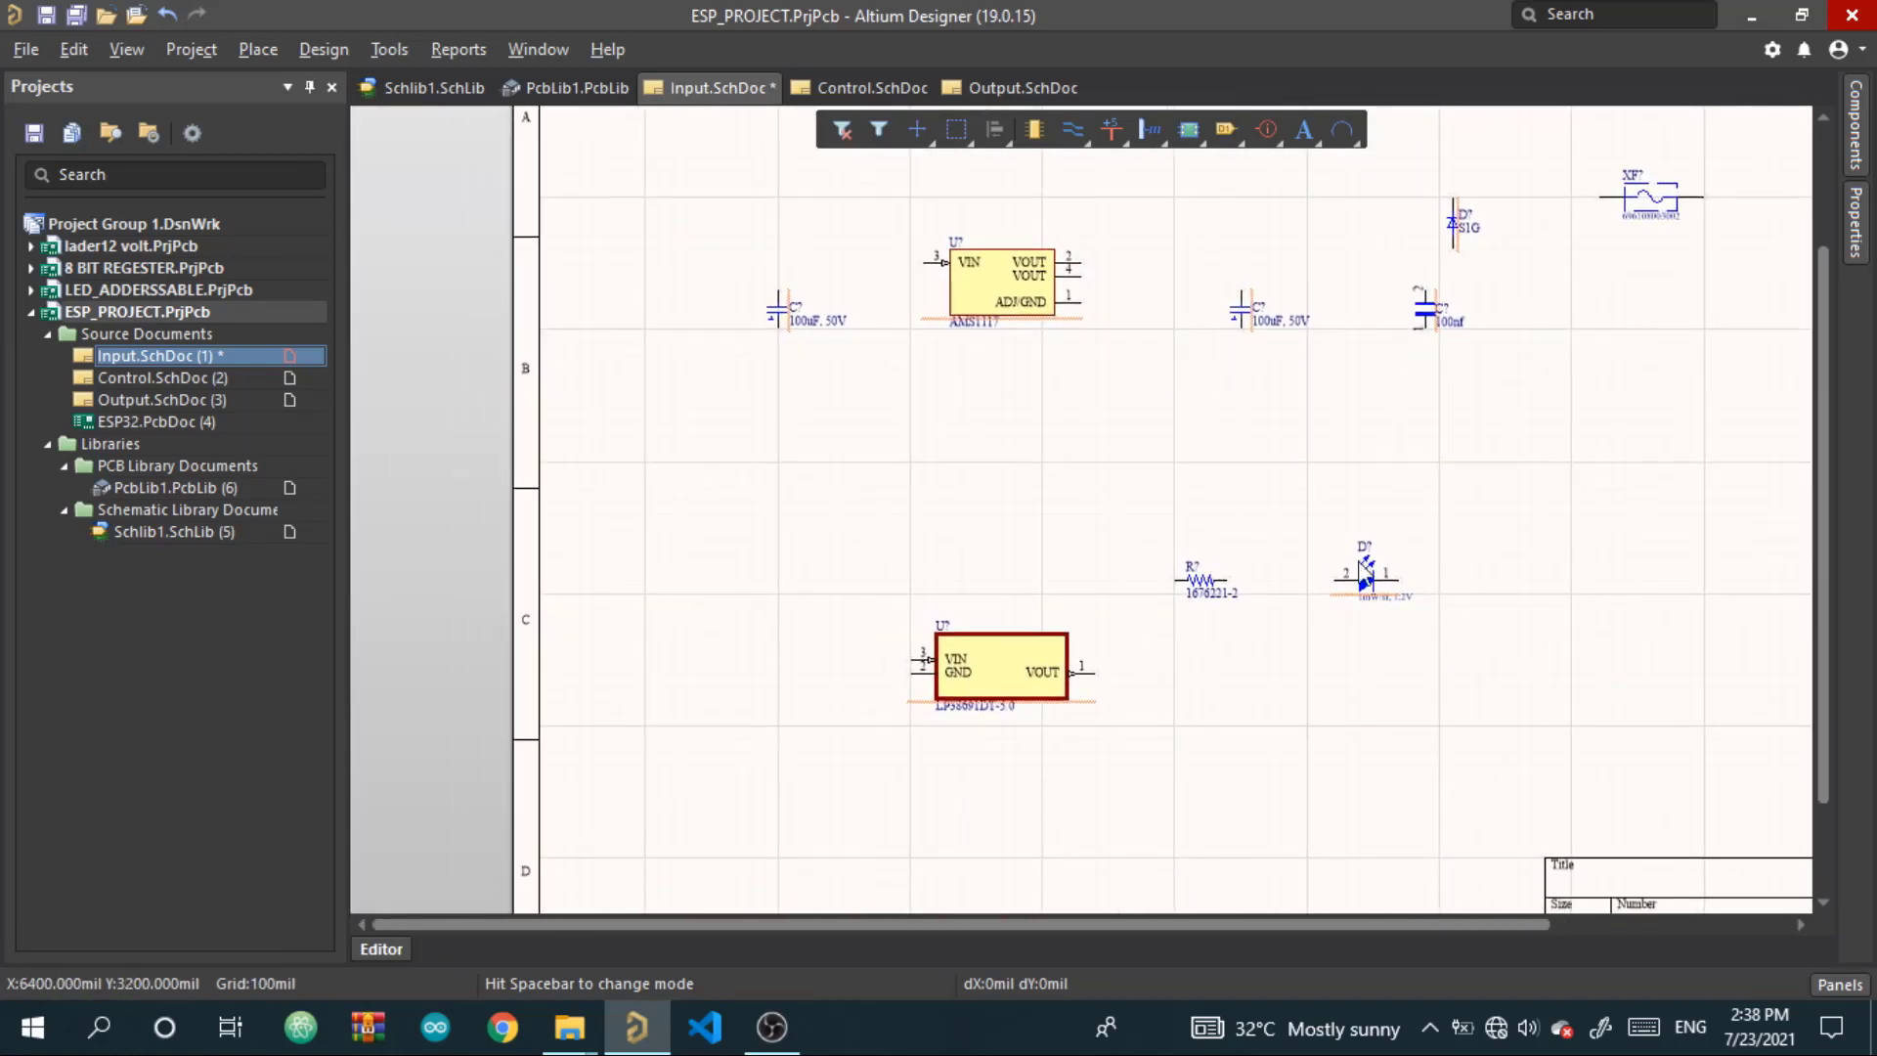
left_click_drag(1419, 516, 1203, 700)
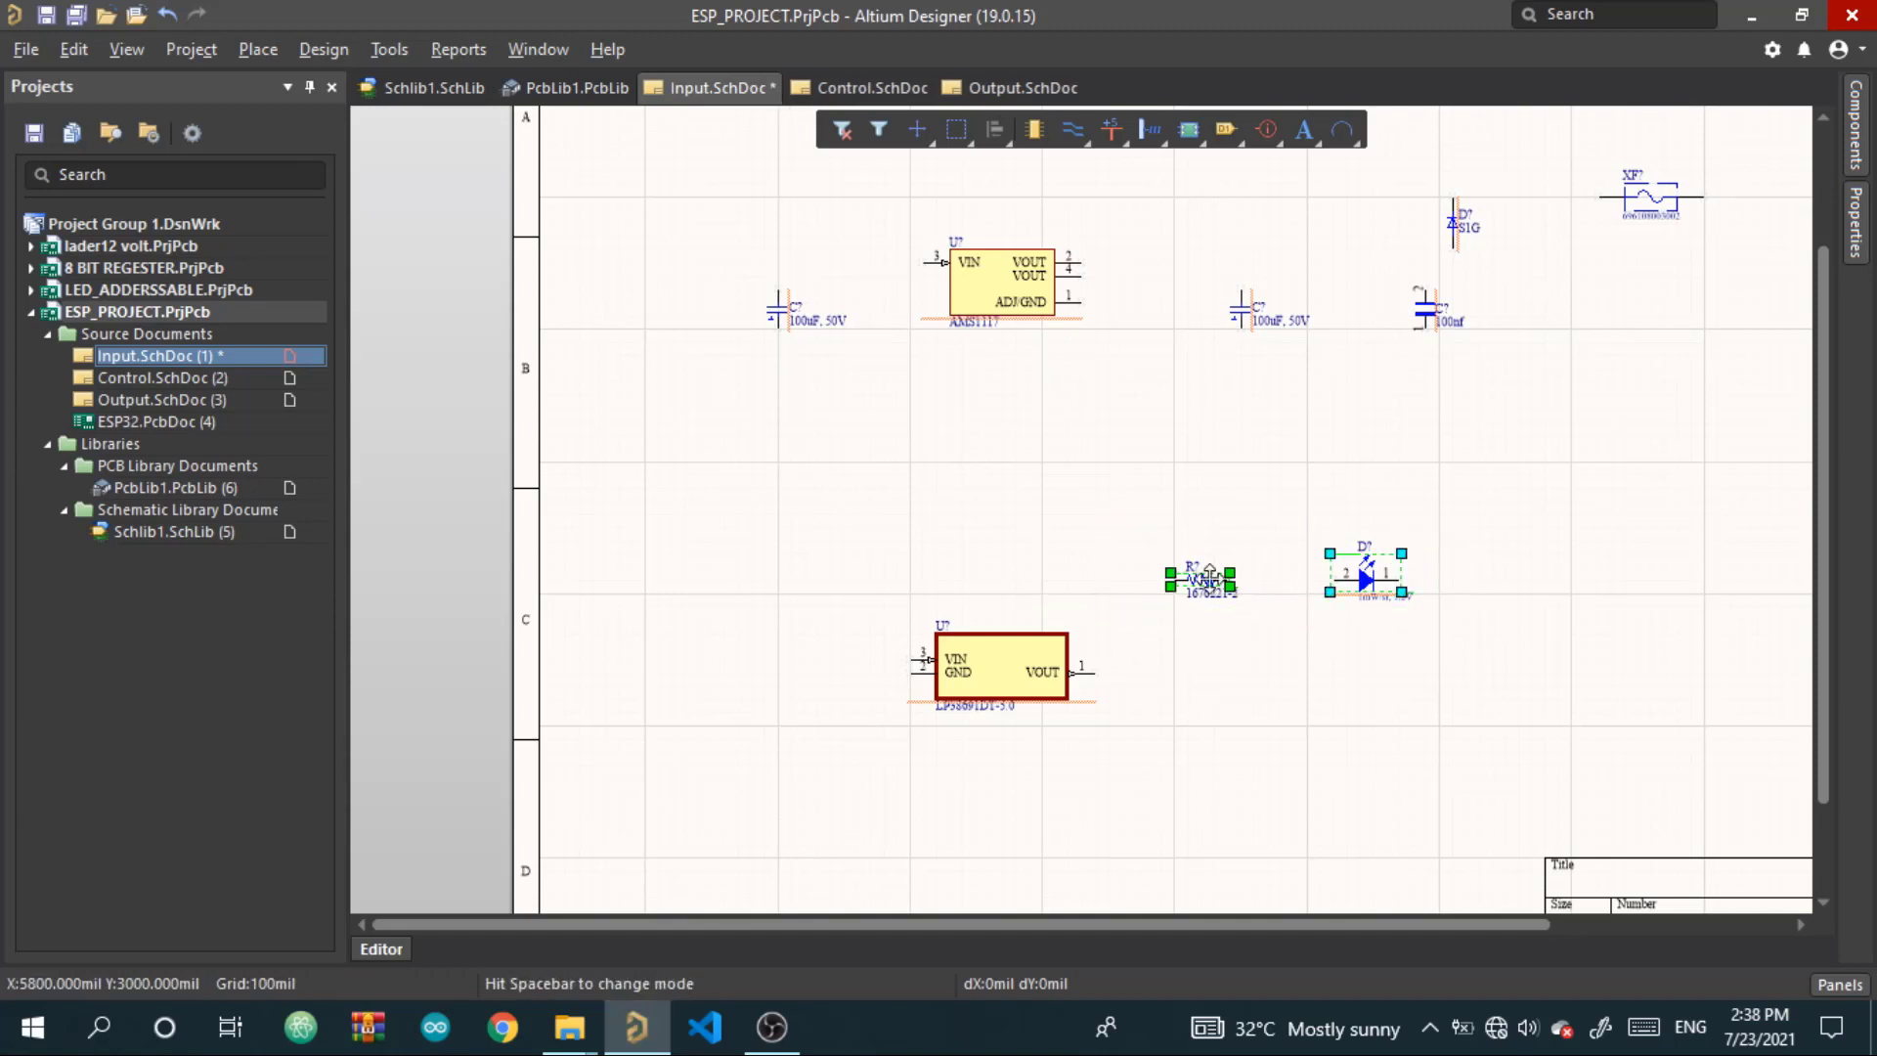
left_click_drag(1178, 581, 1161, 857)
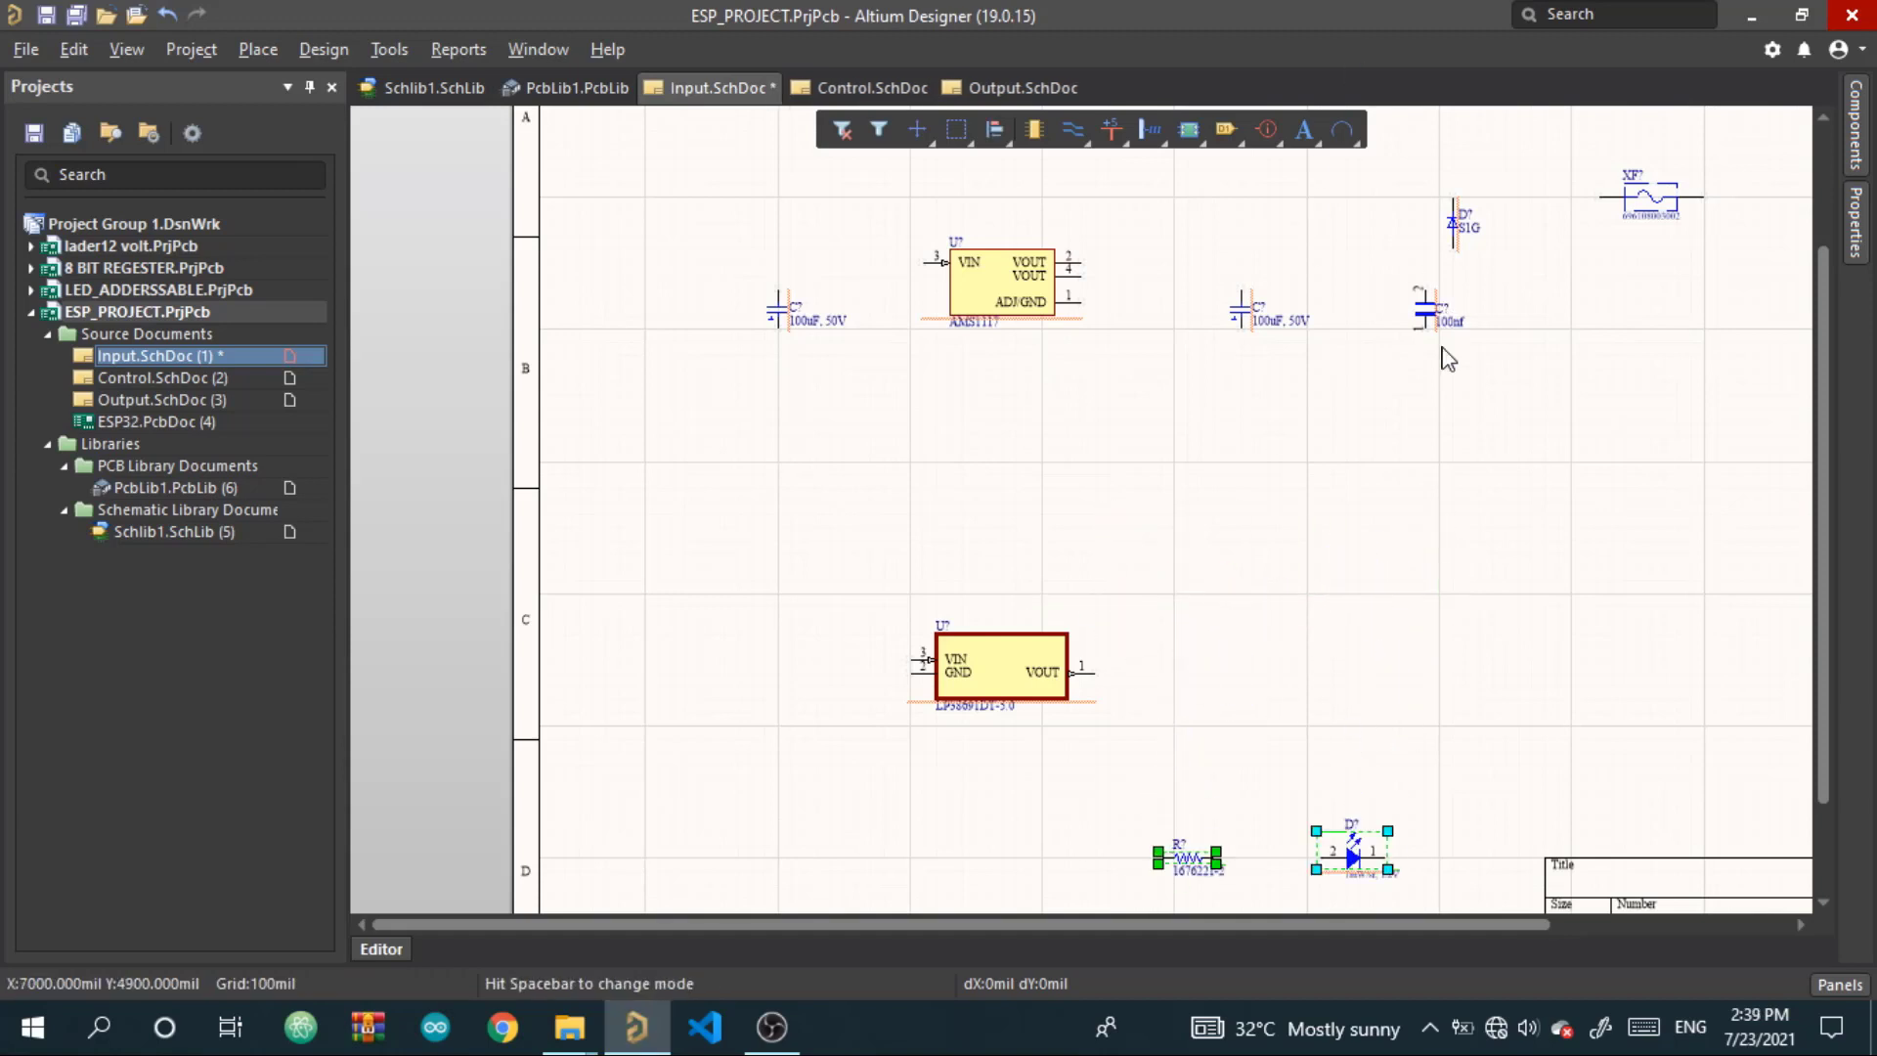
Copy the 100nf and both 100uF, 50V capacitors and place the duplicates around the LP38691DT-5.0 regulator
left_click(1428, 315)
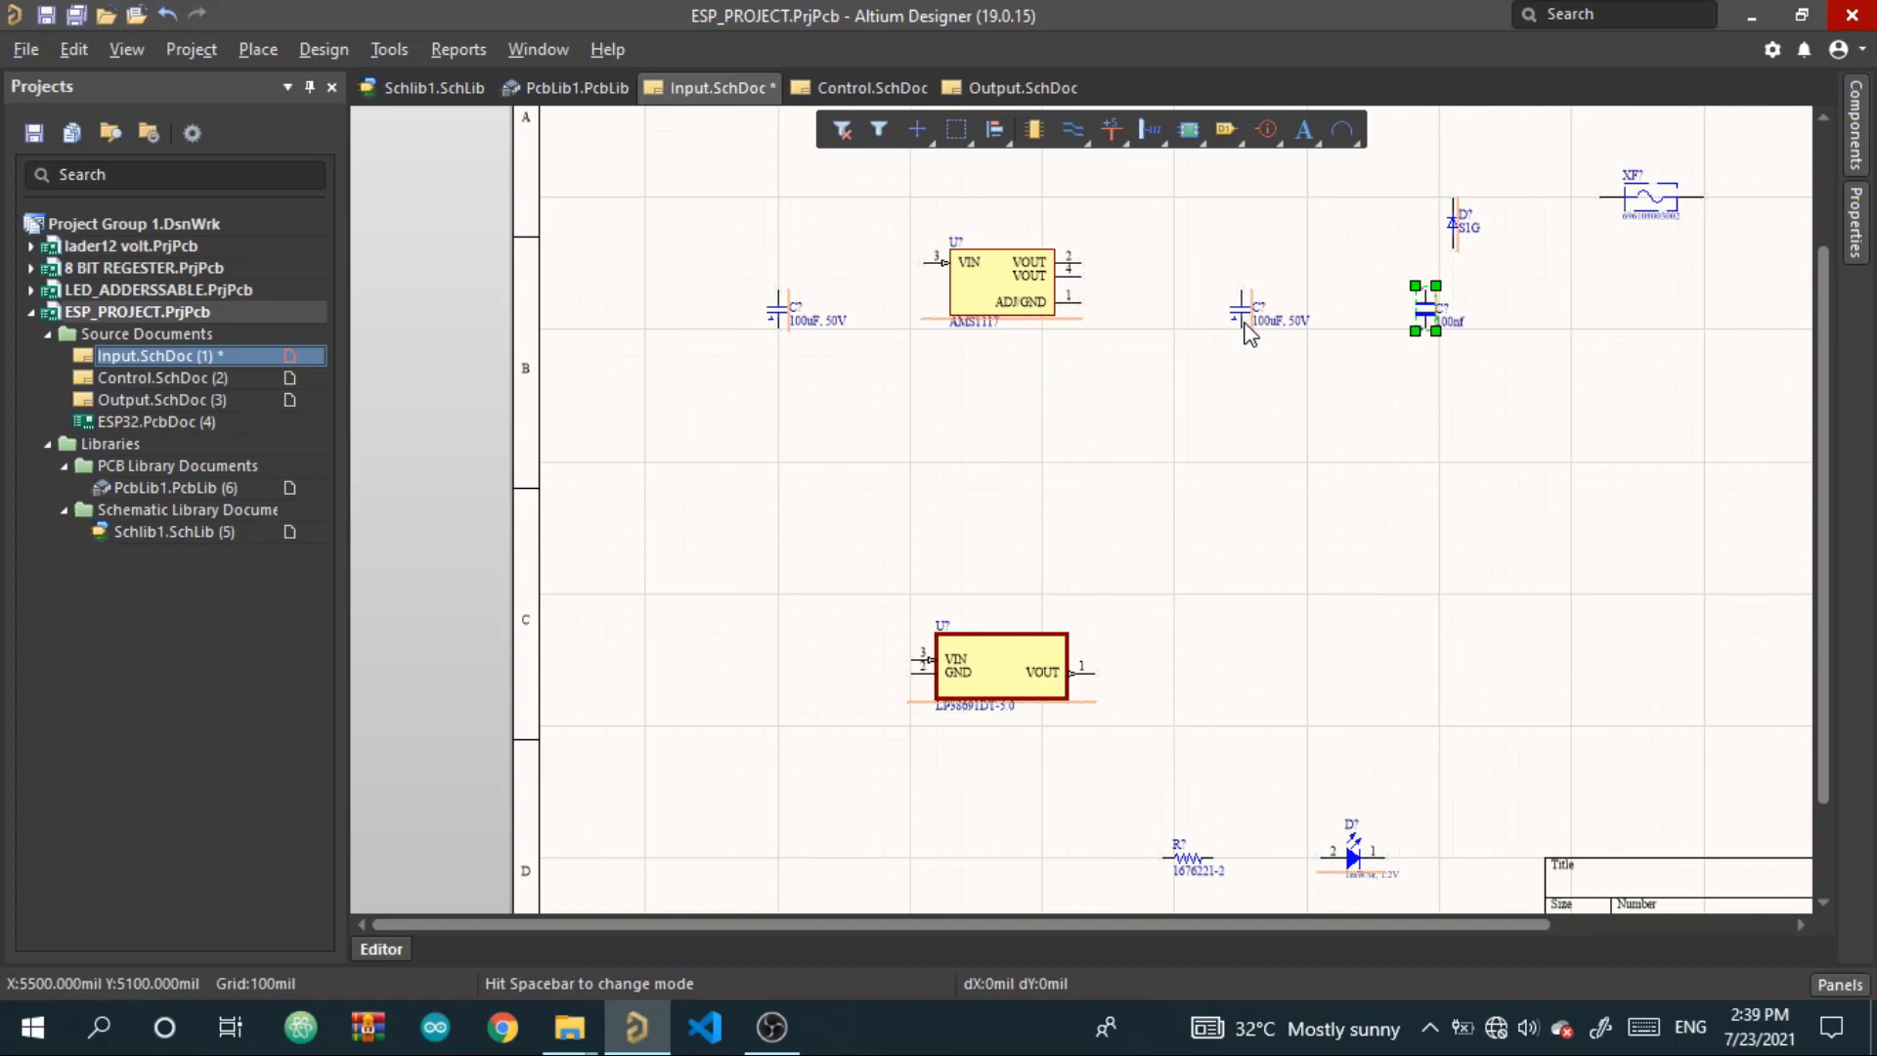
key("shift")
left_click(1243, 312, "shift")
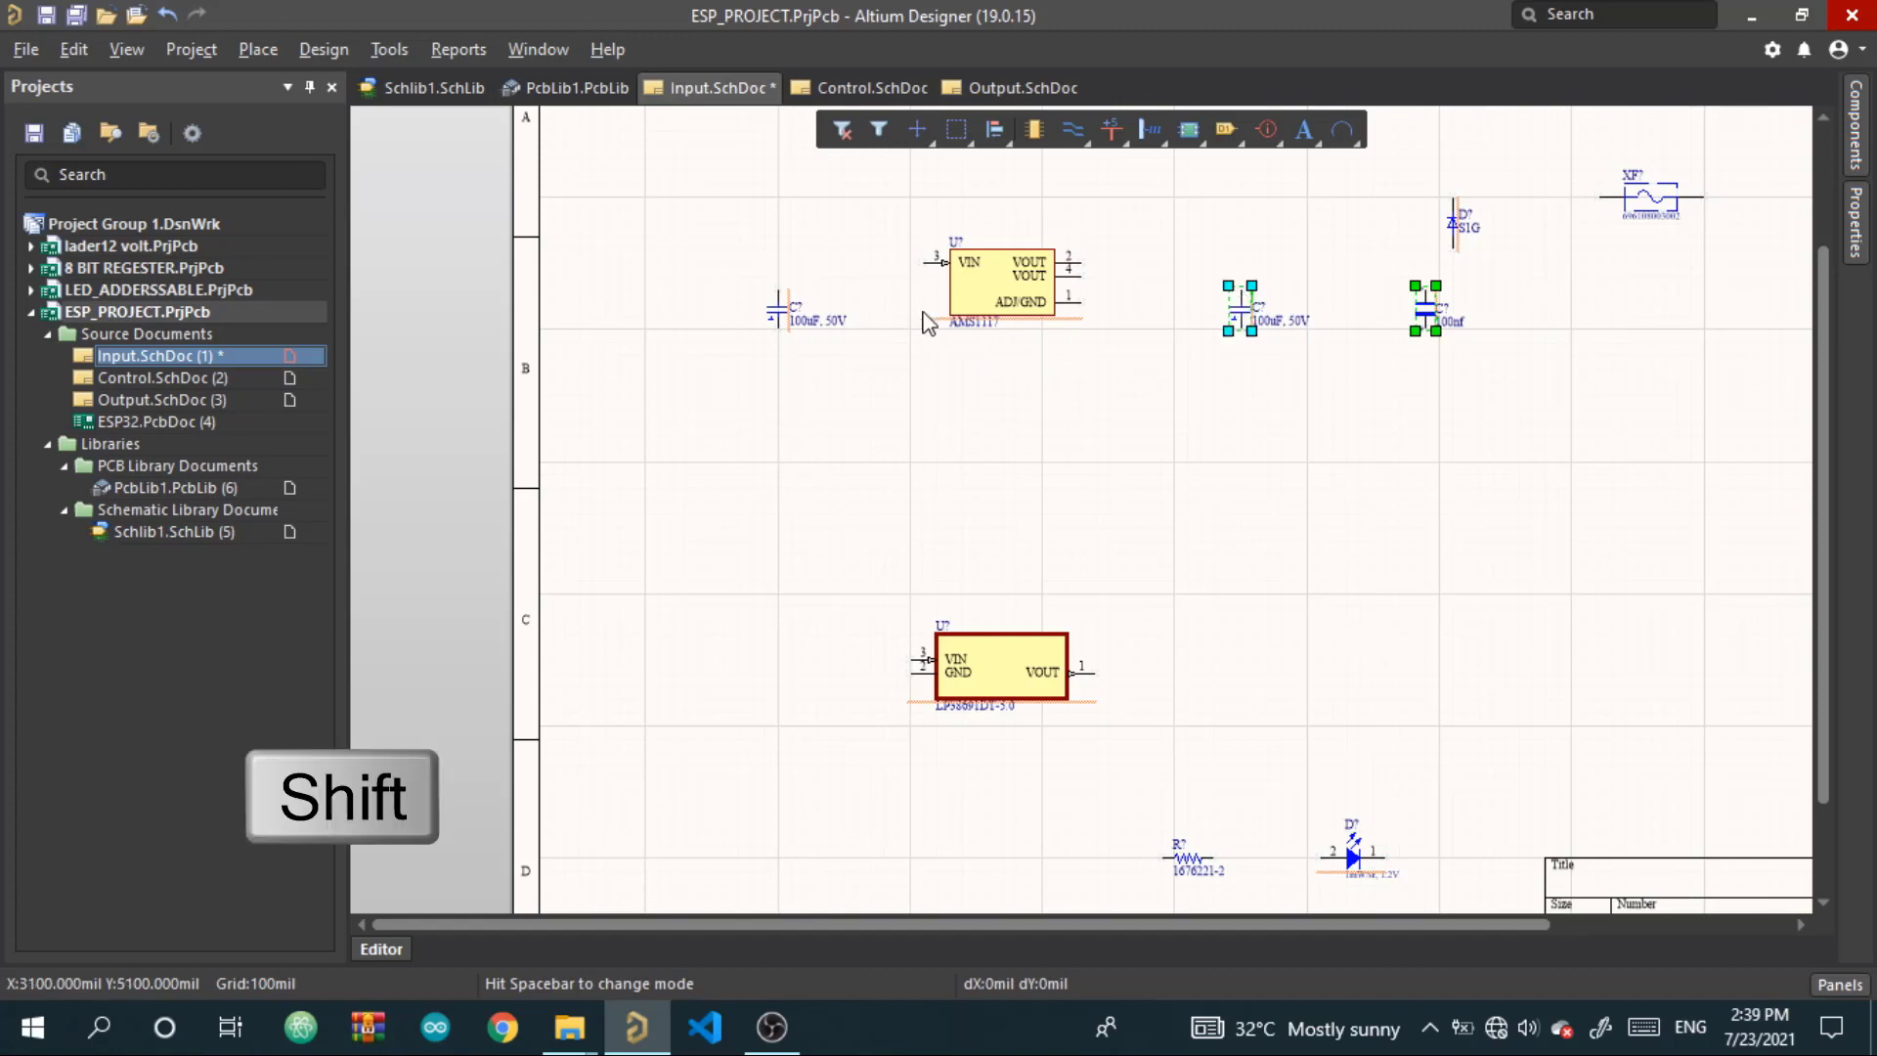
left_click(784, 315, "shift")
key("ctrl+c")
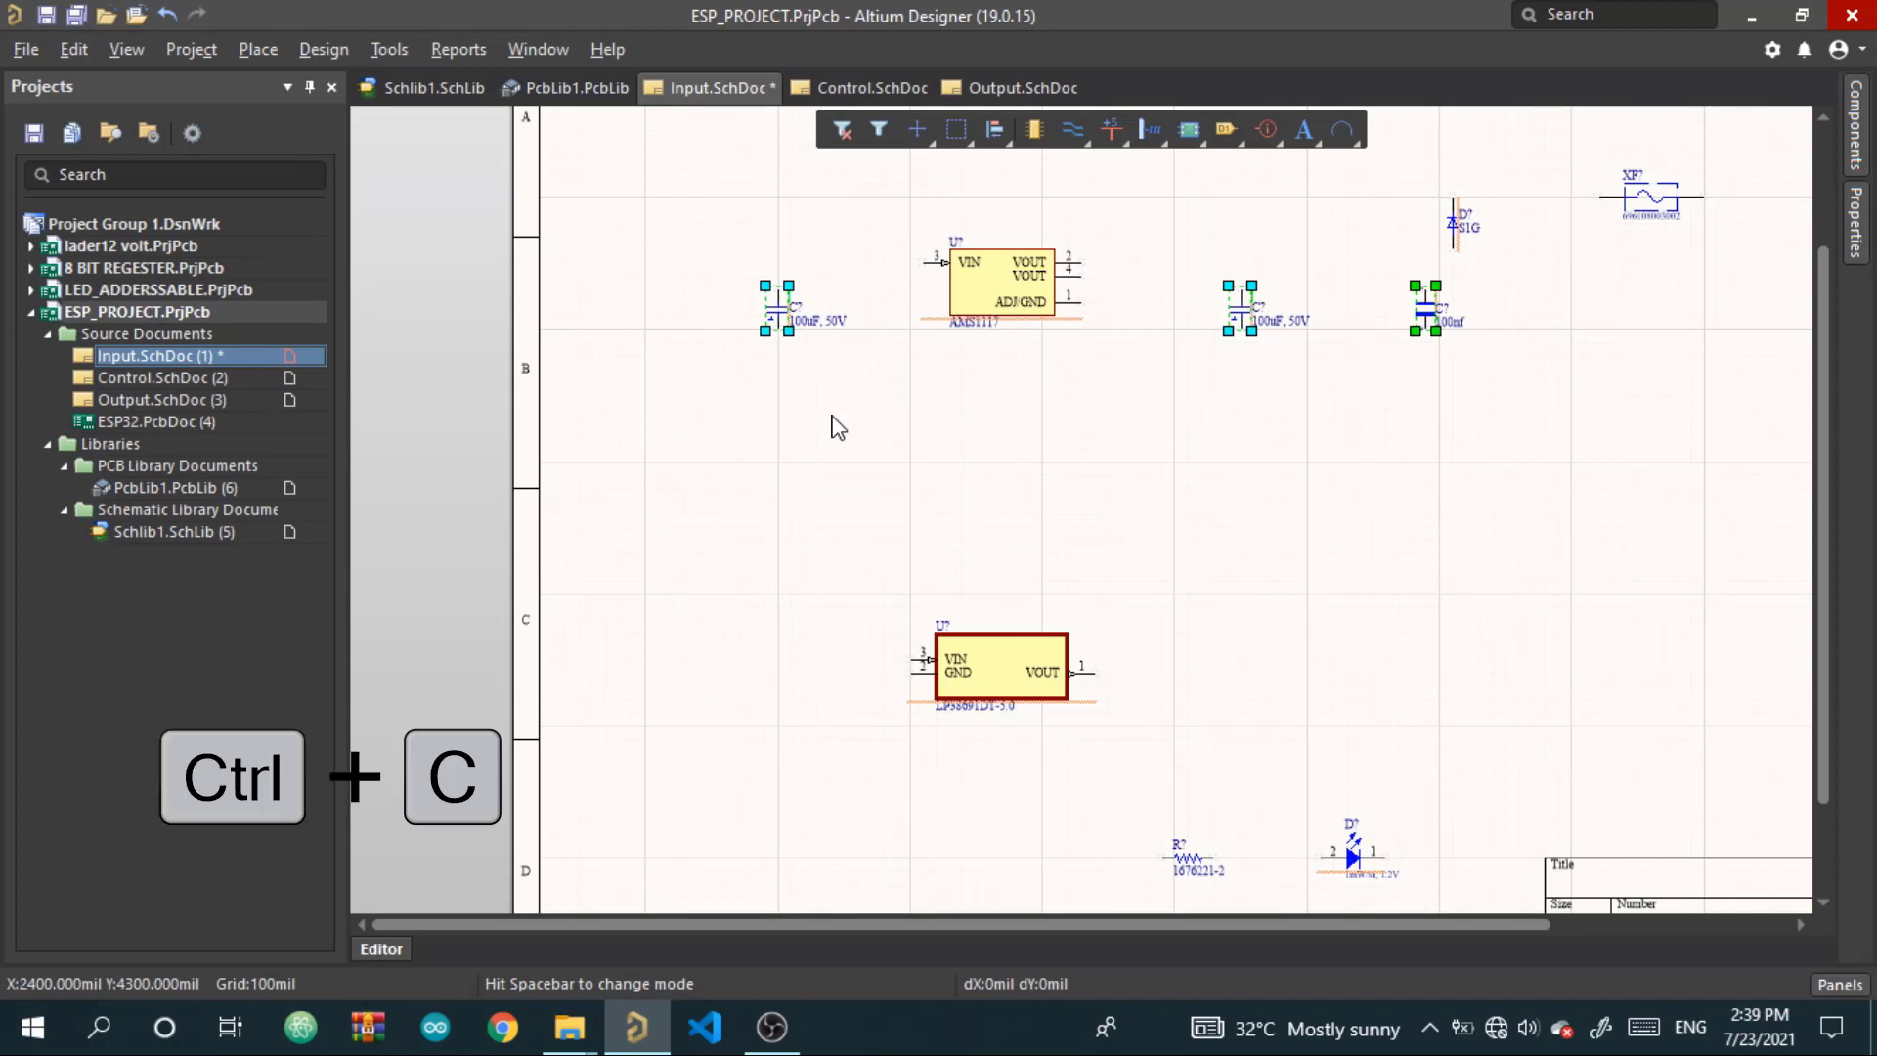
left_click(908, 491)
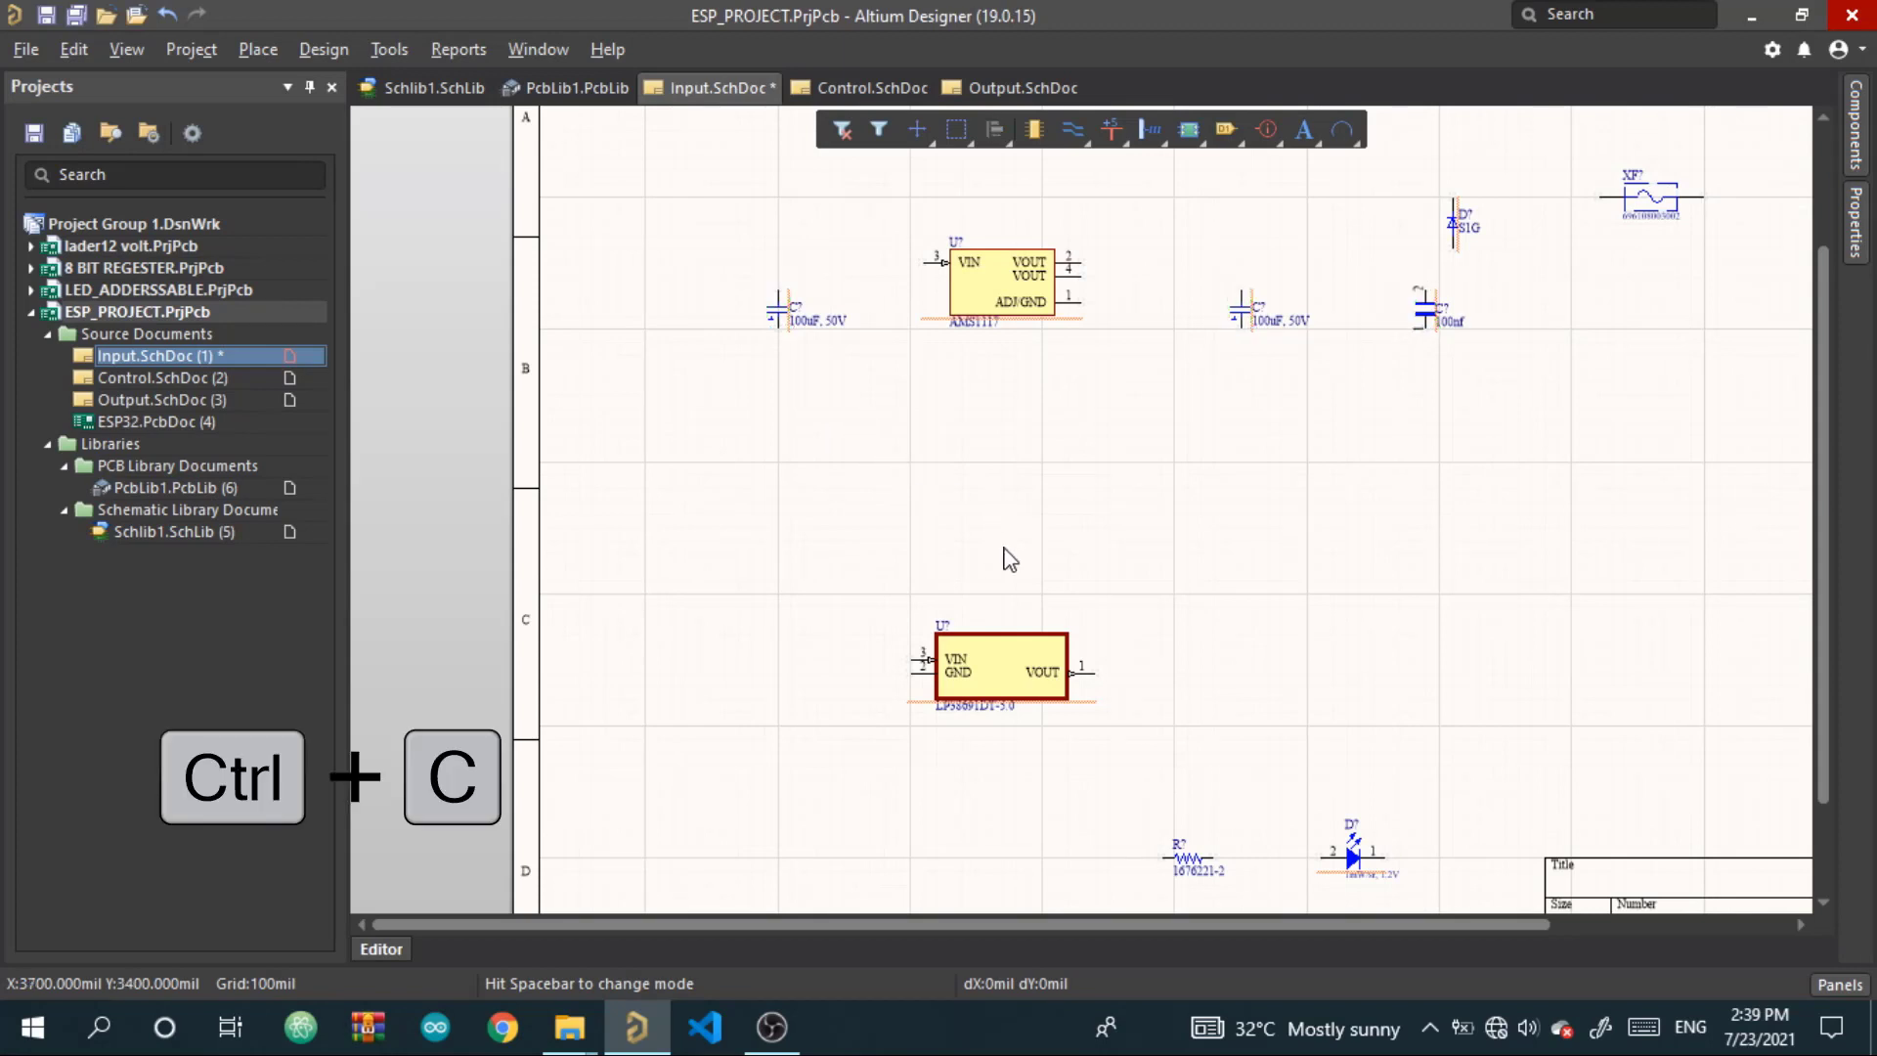
right_click_drag(1007, 559, 987, 283)
key("ctrl+v")
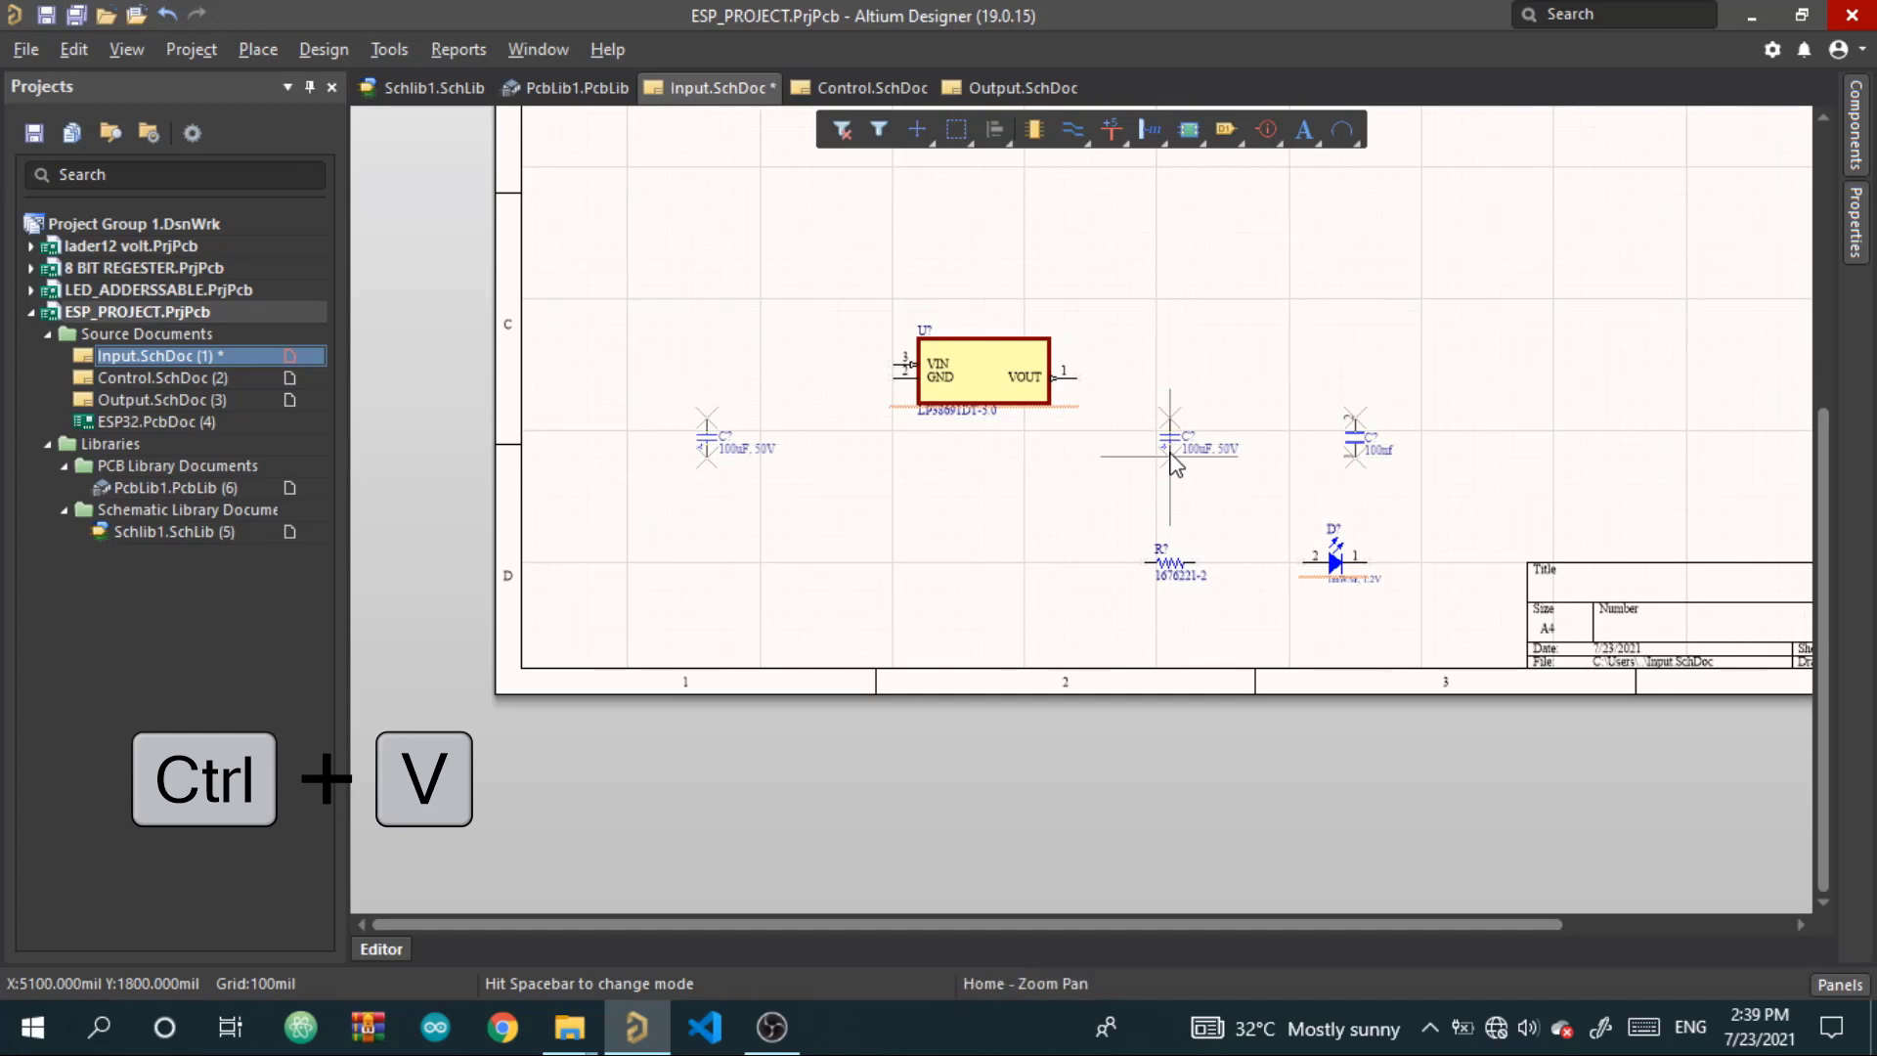
left_click(1173, 459)
Move the LP38691DT-5.0 regulator with its three capacitors higher on the sheet, beneath the AMS1117 group
right_click_drag(1177, 515, 1035, 489)
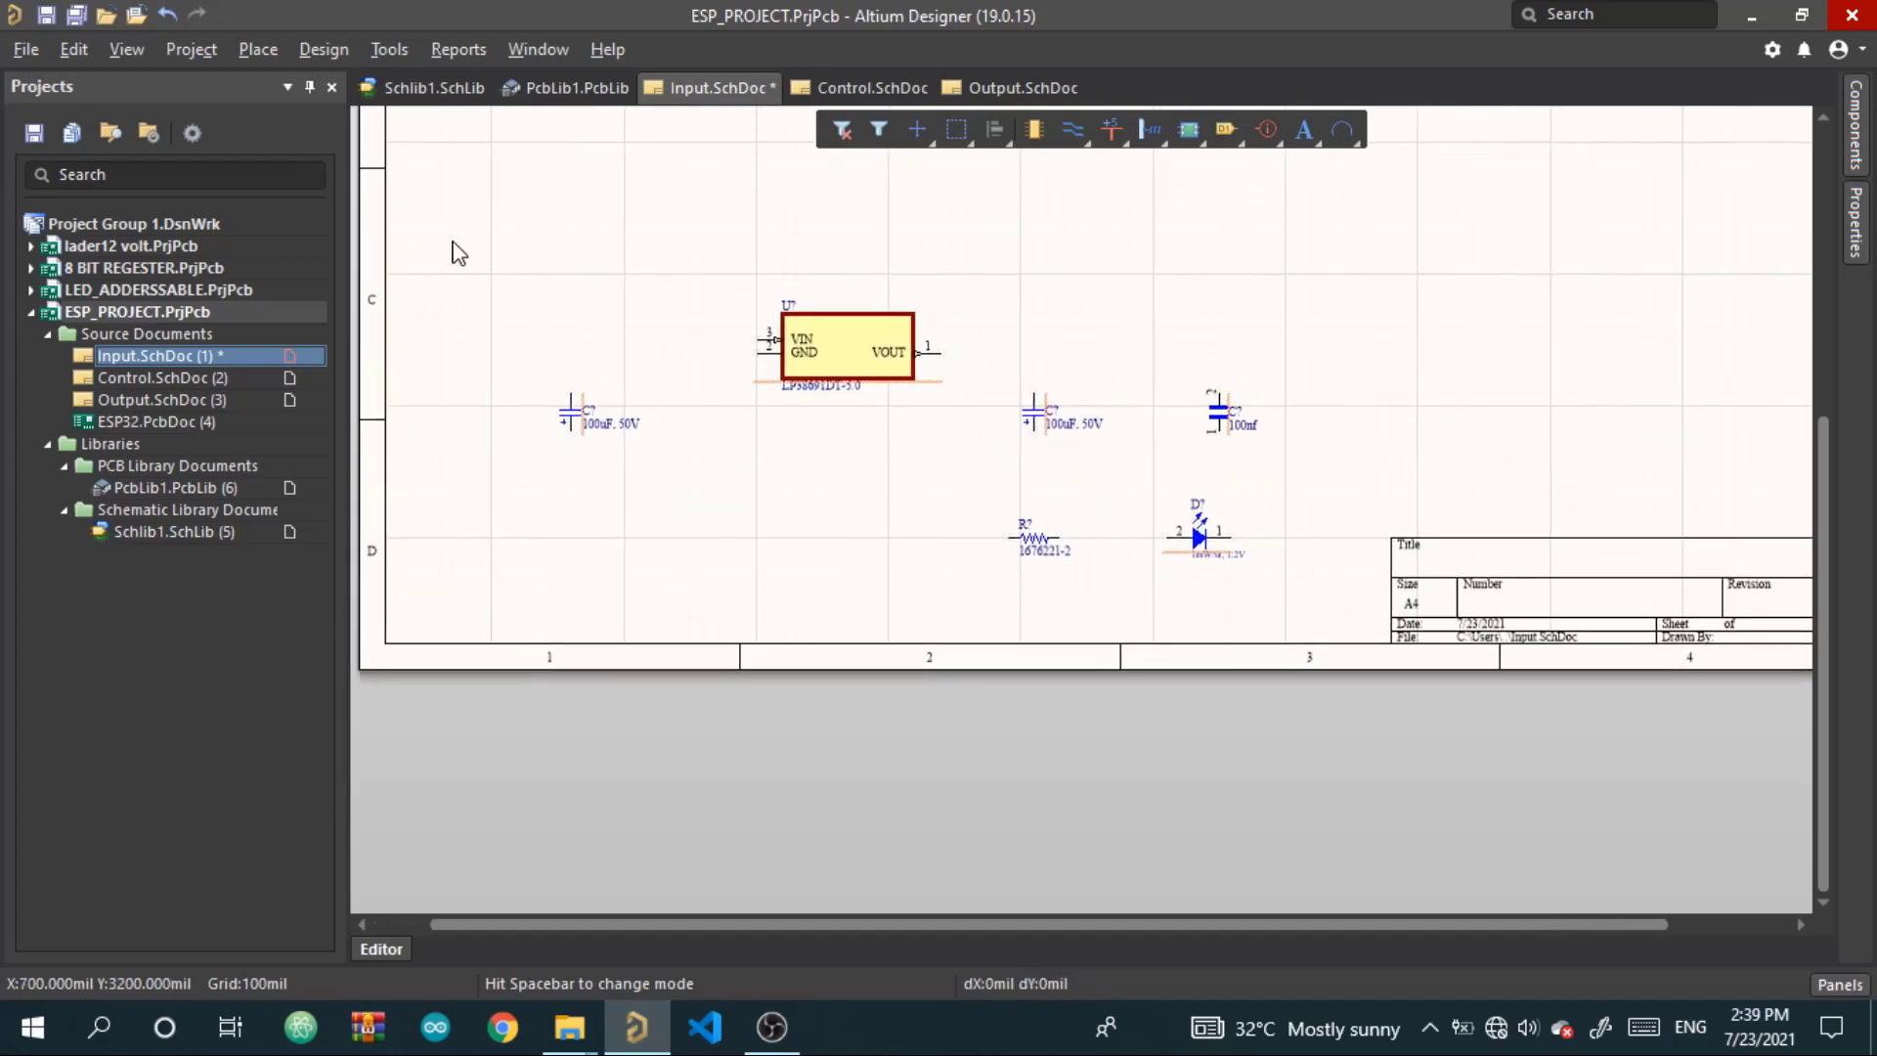
left_click_drag(458, 252, 1418, 459)
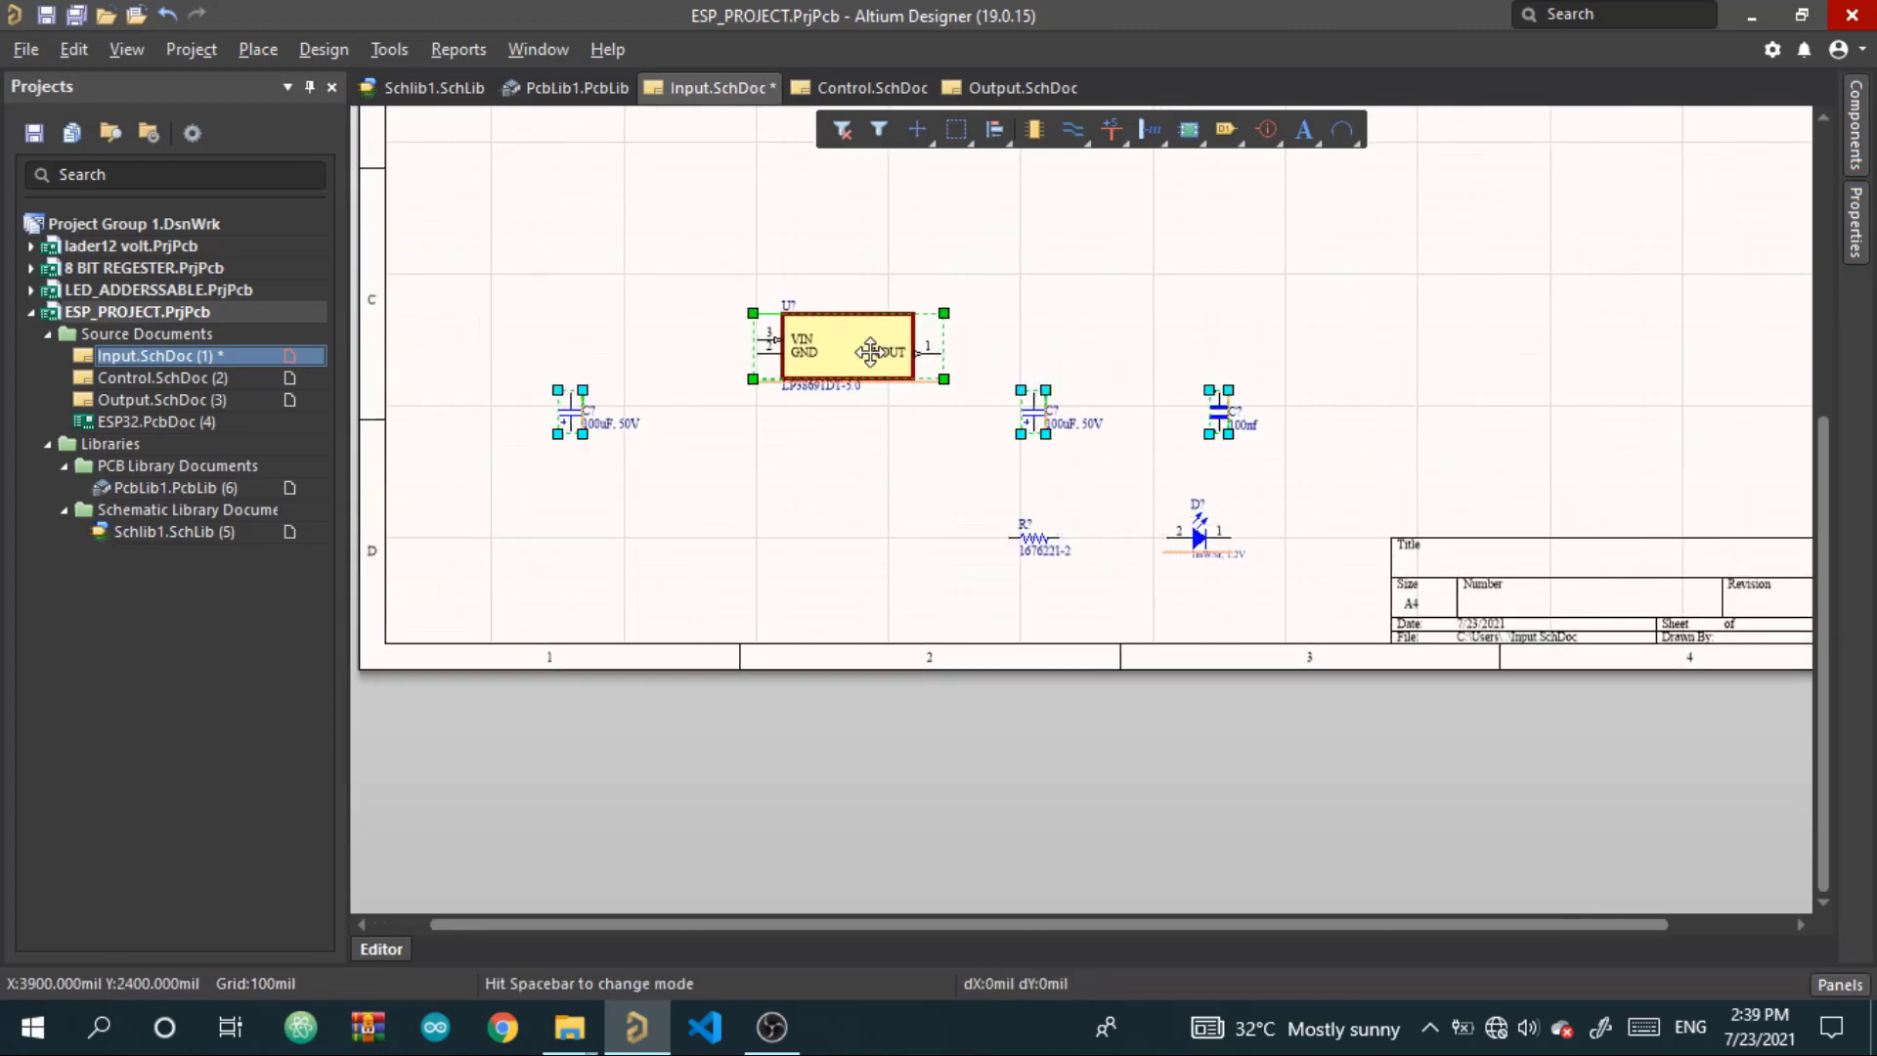
left_click_drag(870, 352, 1019, 223)
right_click_drag(1215, 222, 1230, 520)
left_click_drag(845, 515, 805, 529)
right_click_drag(1182, 461, 893, 647)
scroll(1267, 477, "up", 2, "ctrl")
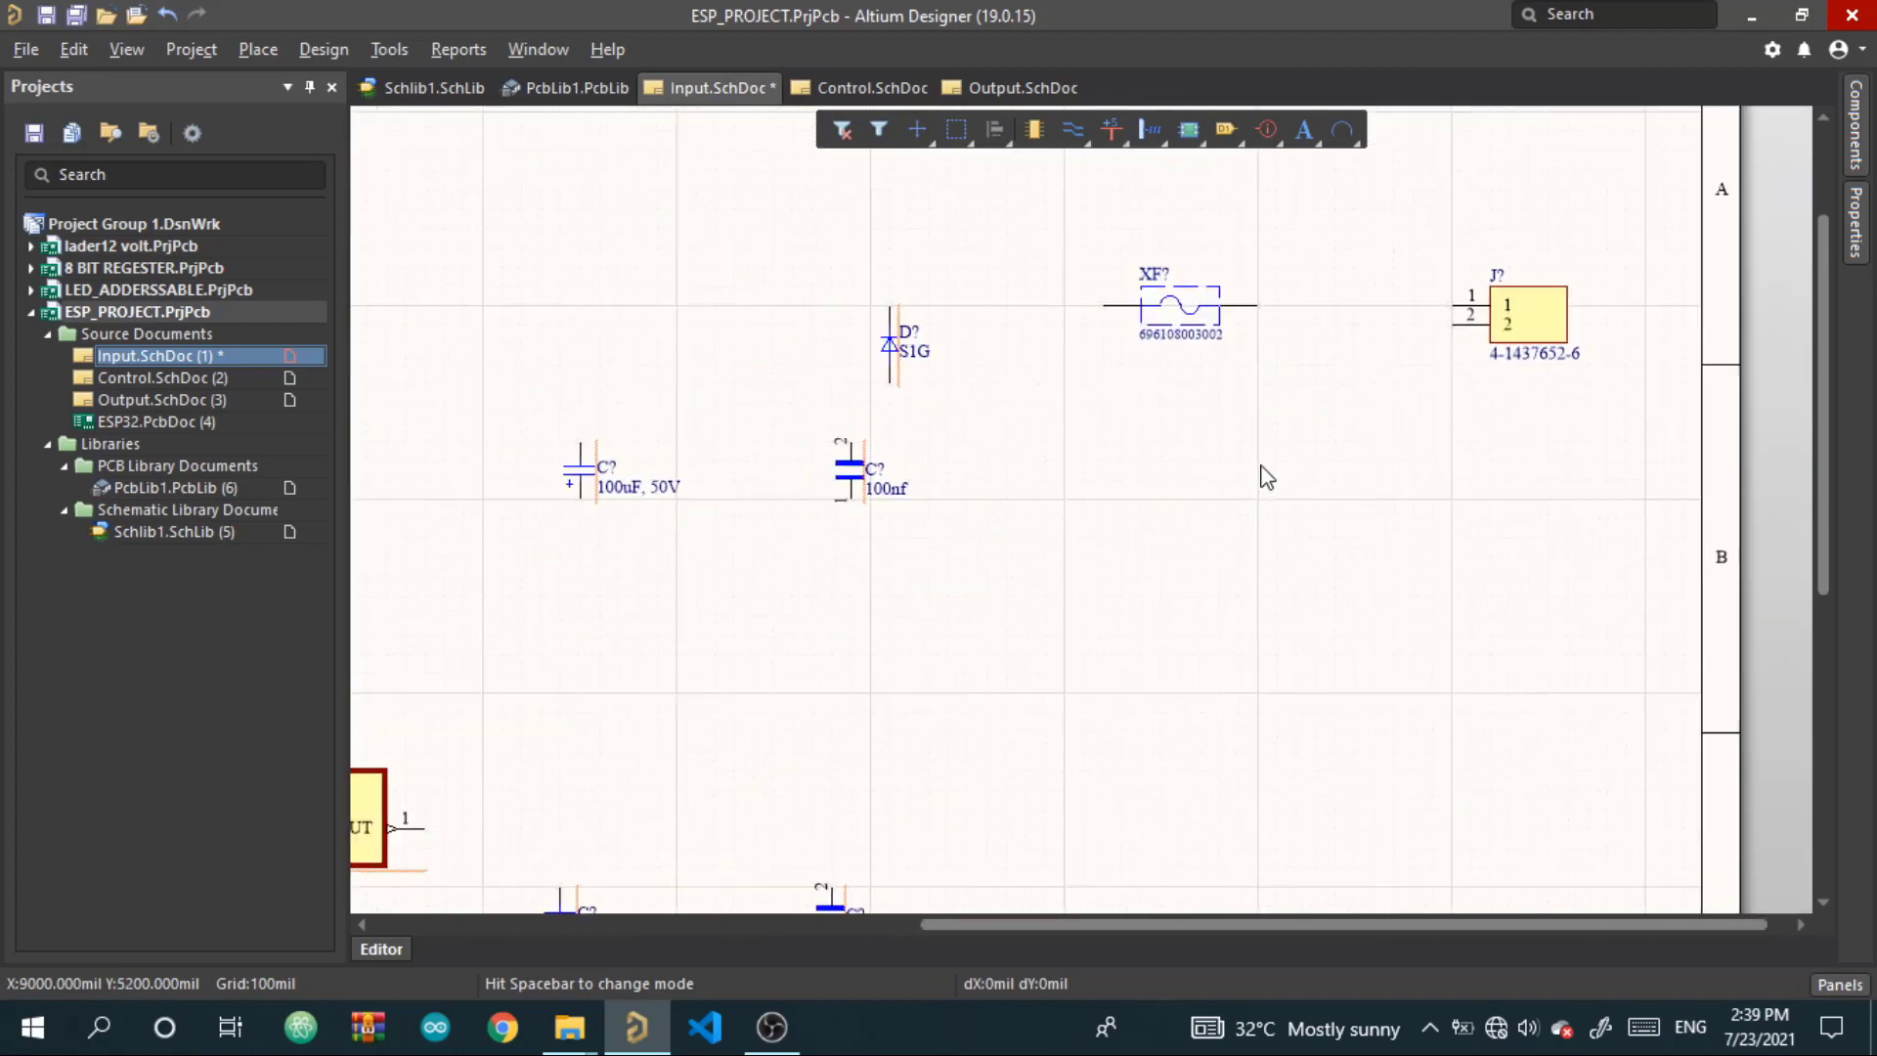
left_click_drag(1250, 303, 1220, 305)
left_click_drag(885, 357, 1108, 364)
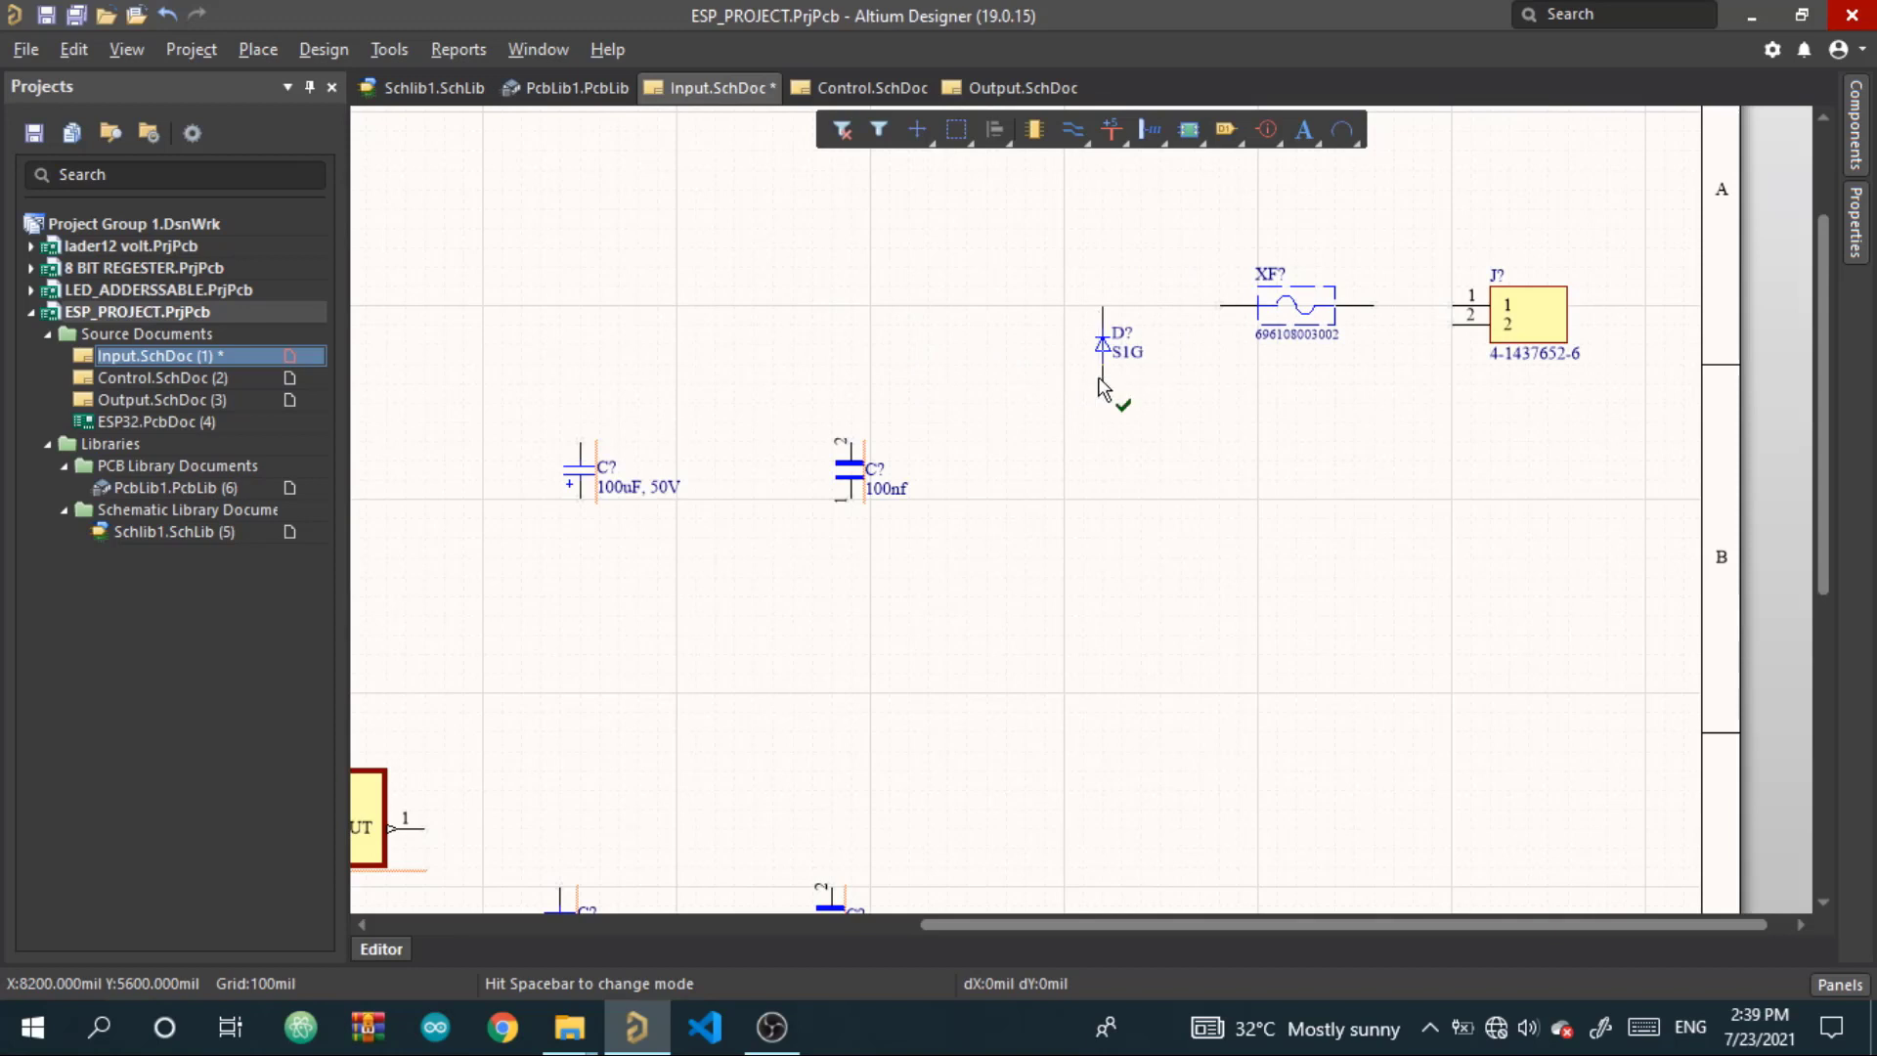
scroll(1310, 488, "up", 1, "ctrl")
scroll(1310, 504, "up", 1, "ctrl")
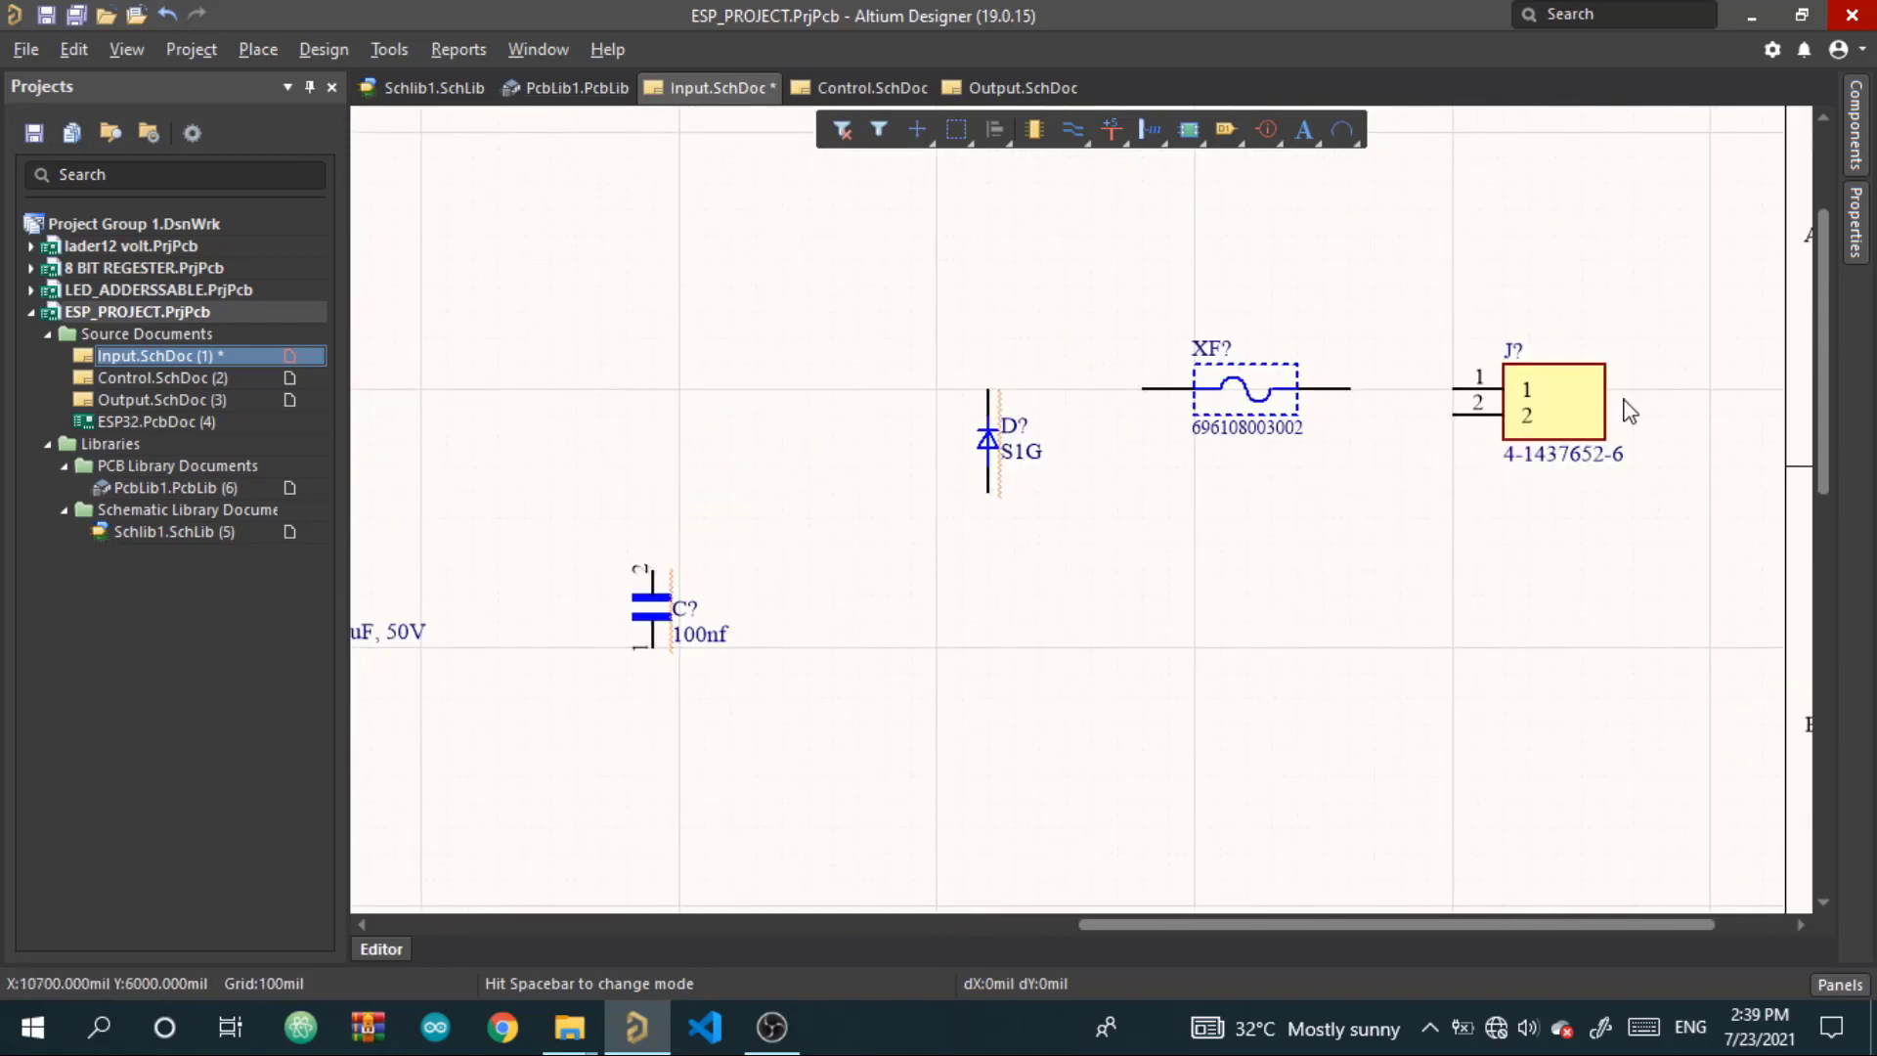
scroll(1569, 415, "up", 1, "ctrl")
double_click(1560, 423)
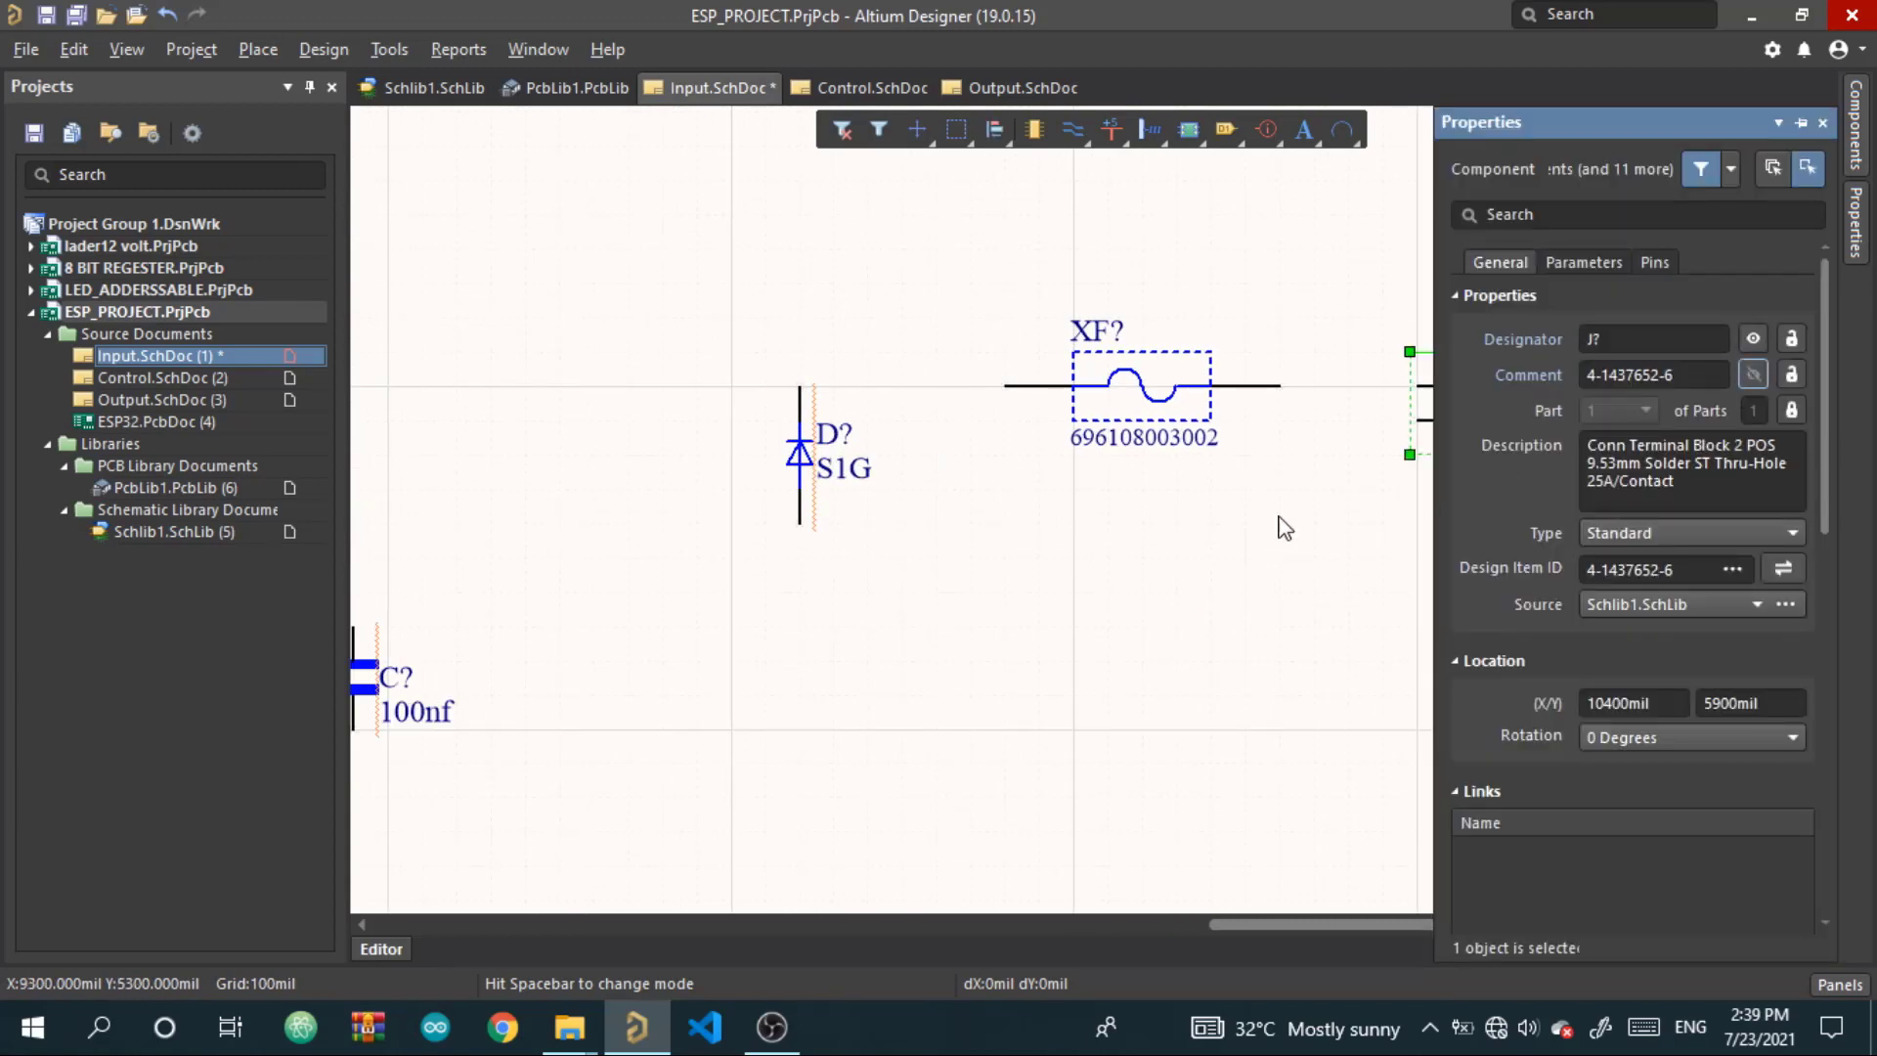
right_click_drag(1282, 528, 1105, 583)
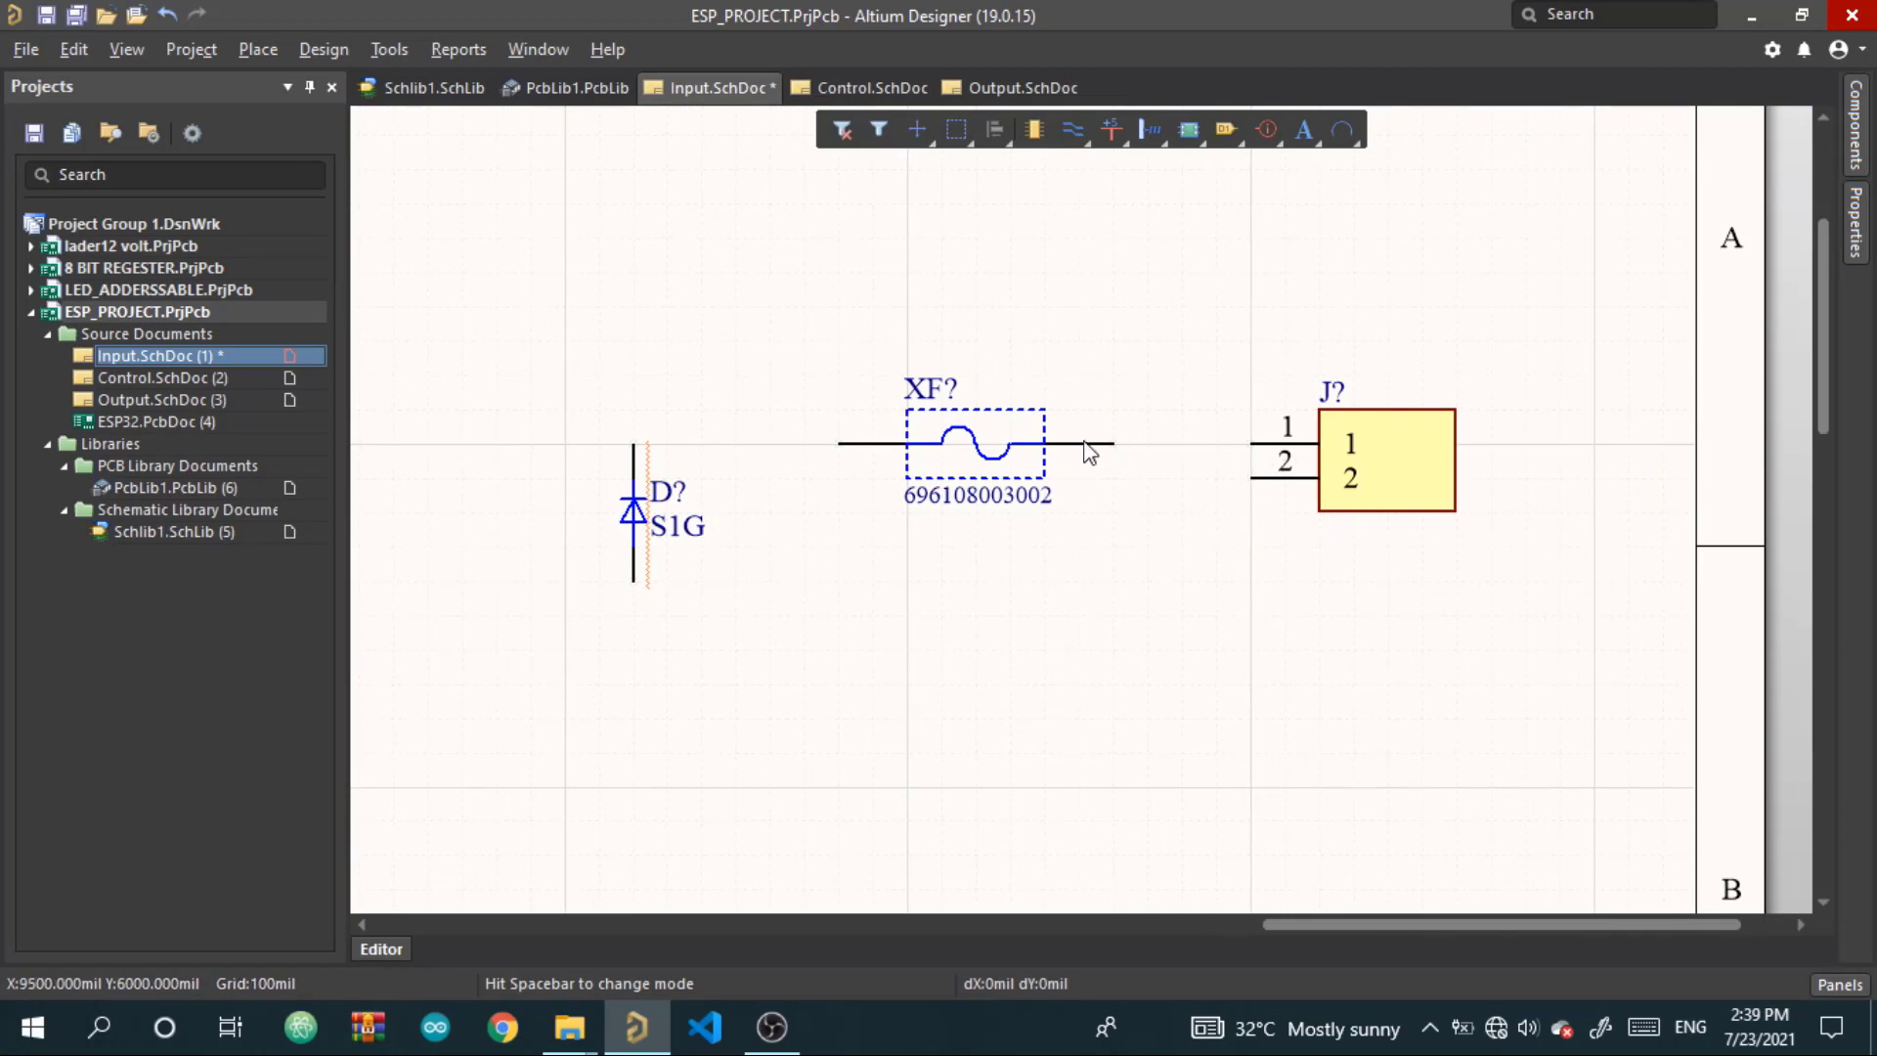
left_click(1075, 129)
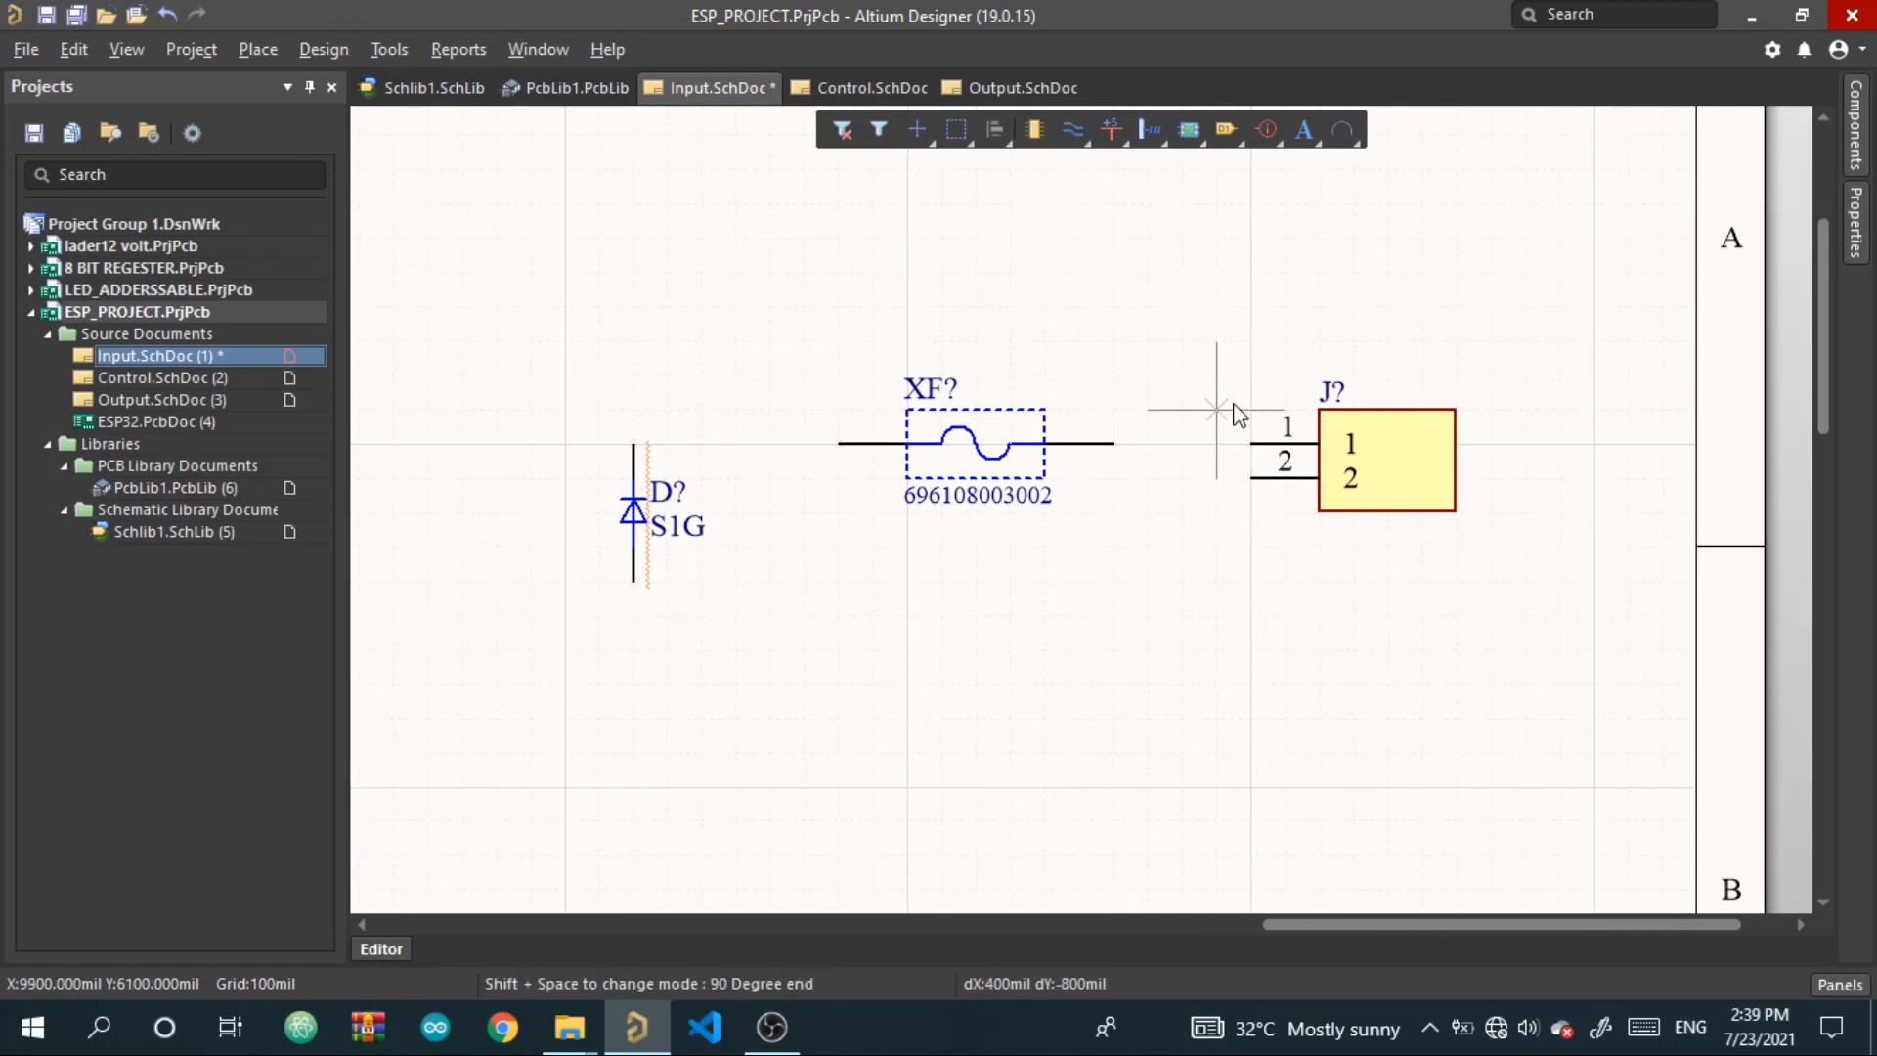
left_click(1252, 443)
left_click(1114, 443)
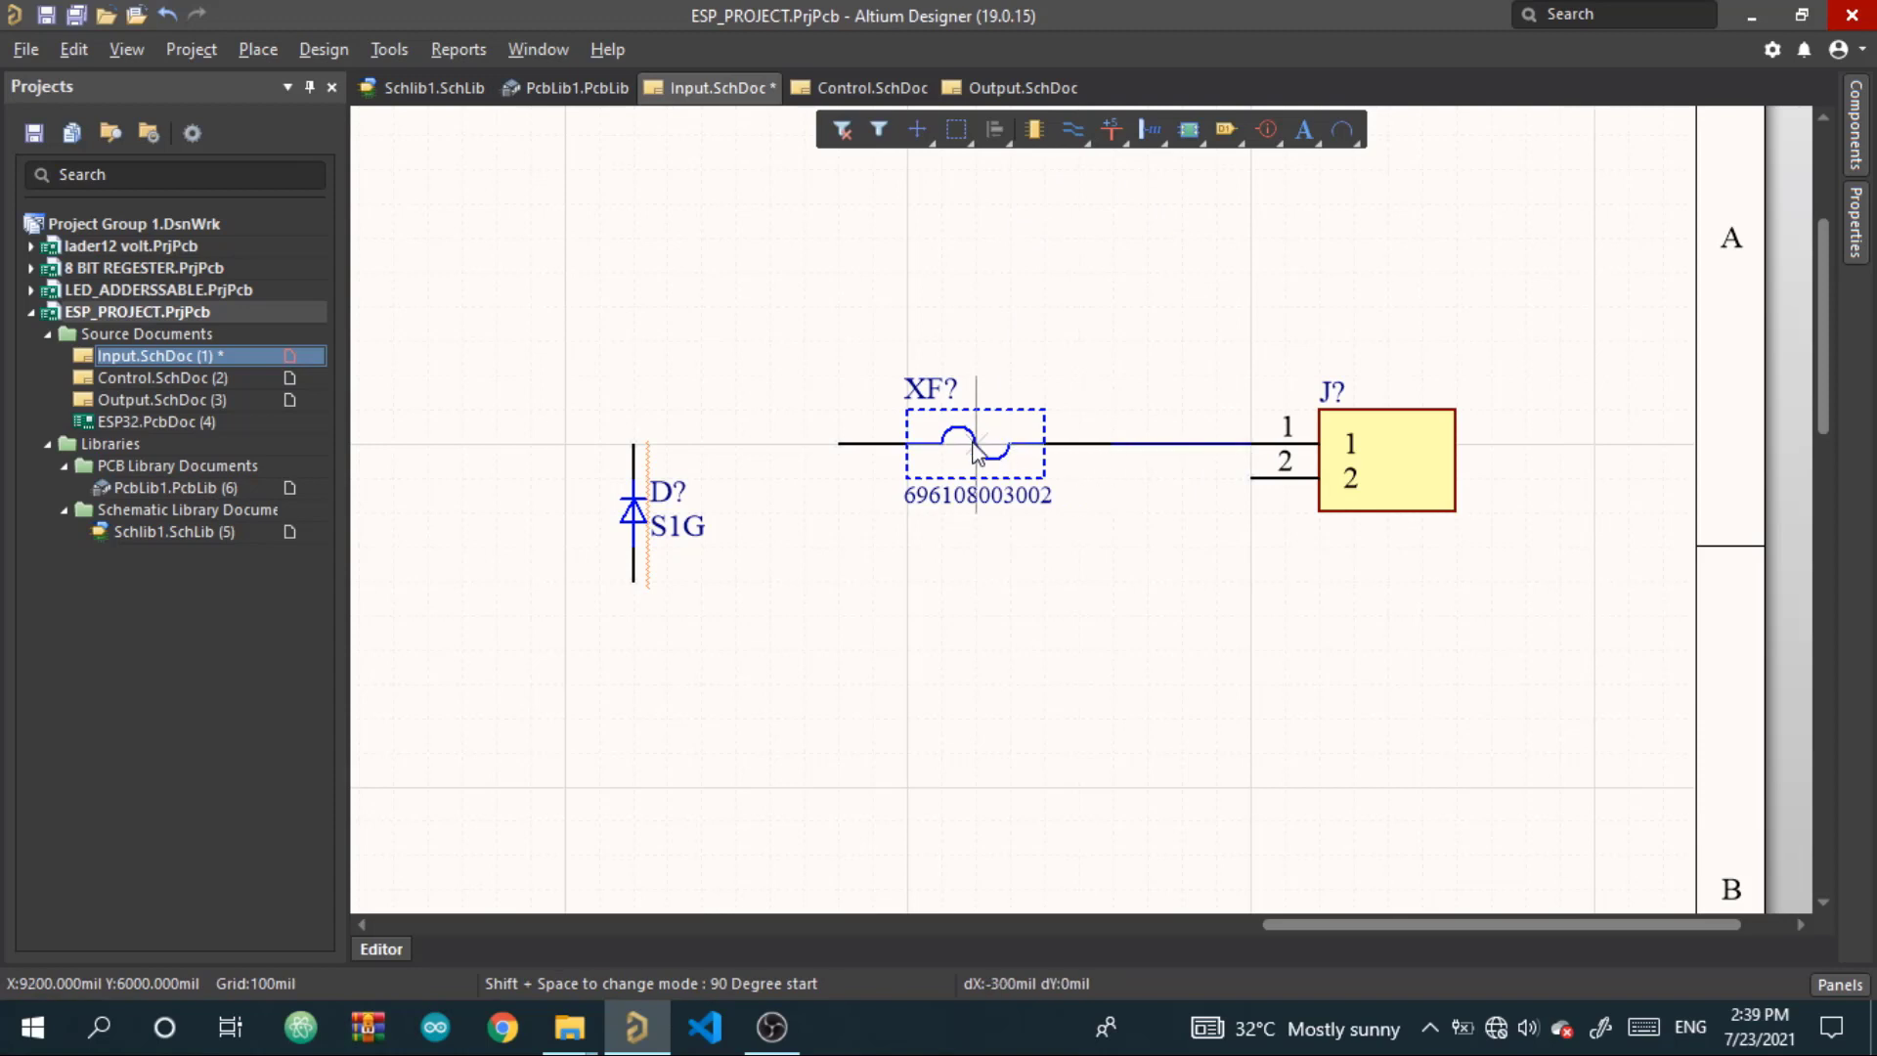
left_click(841, 444)
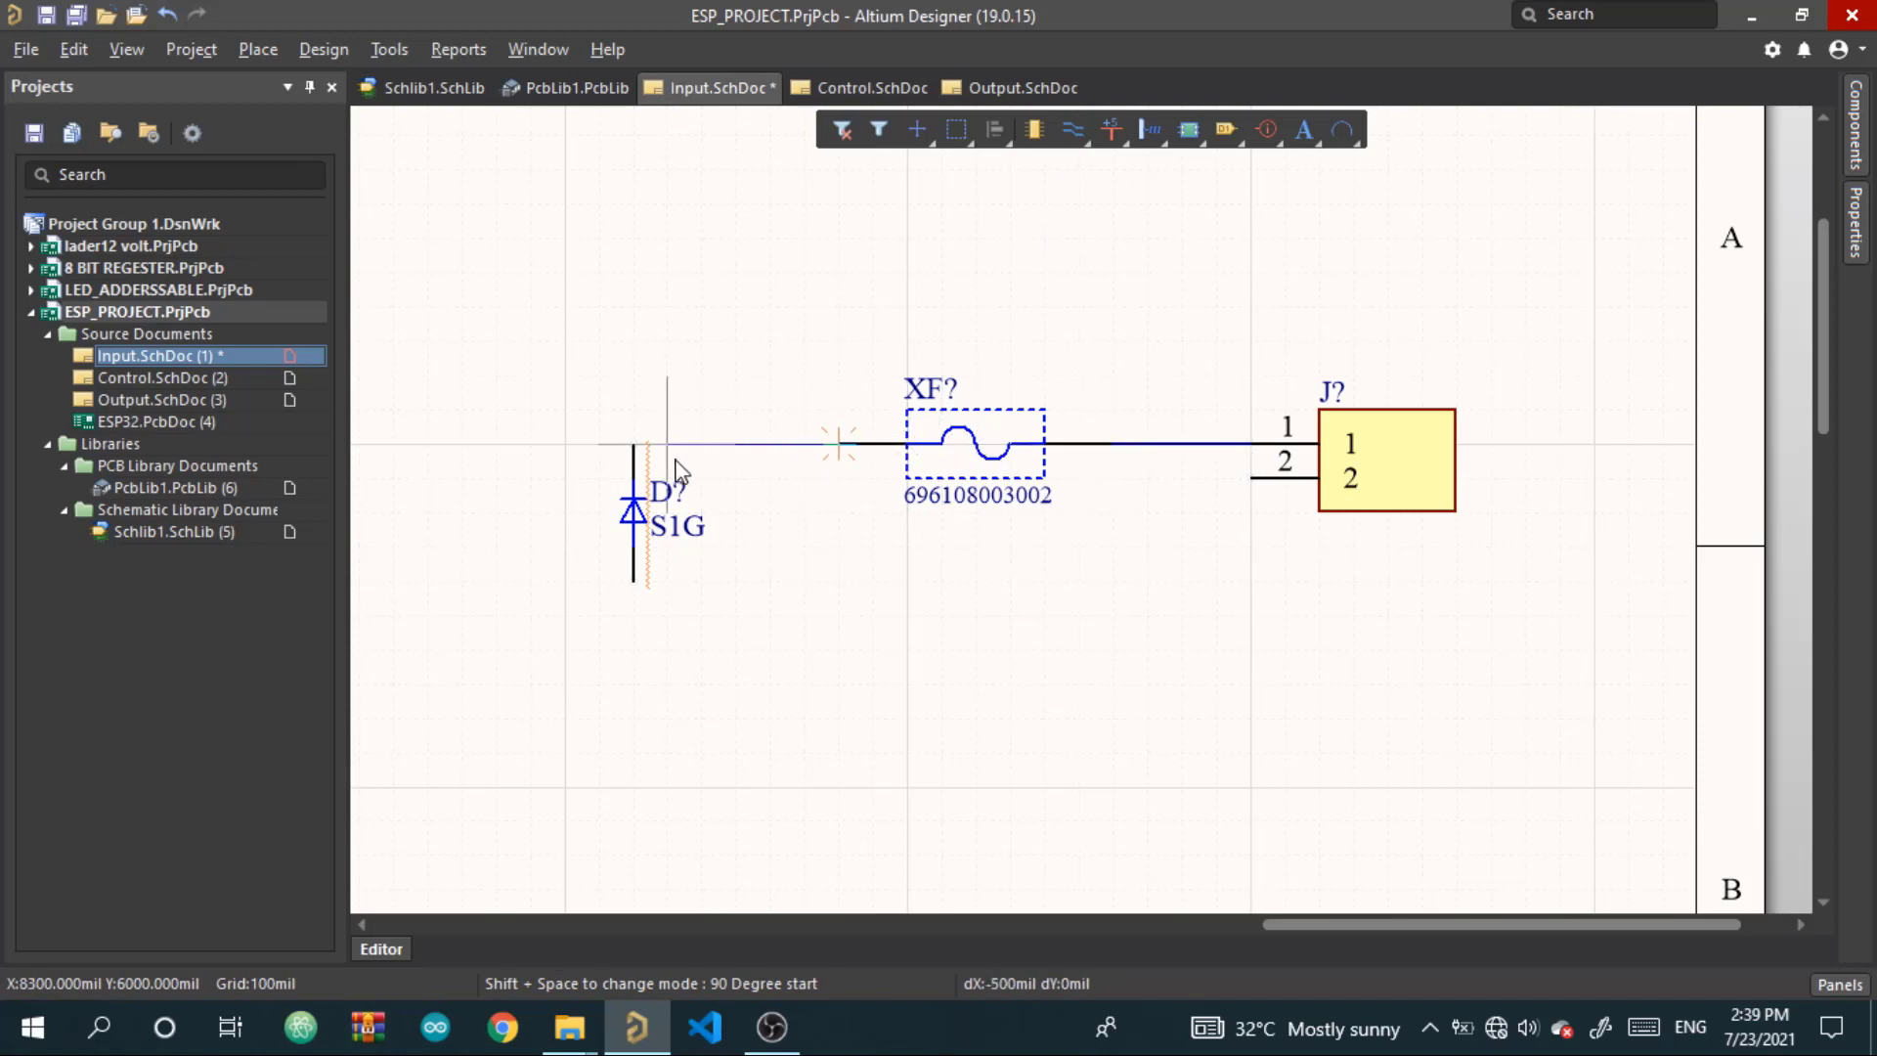
left_click(633, 444)
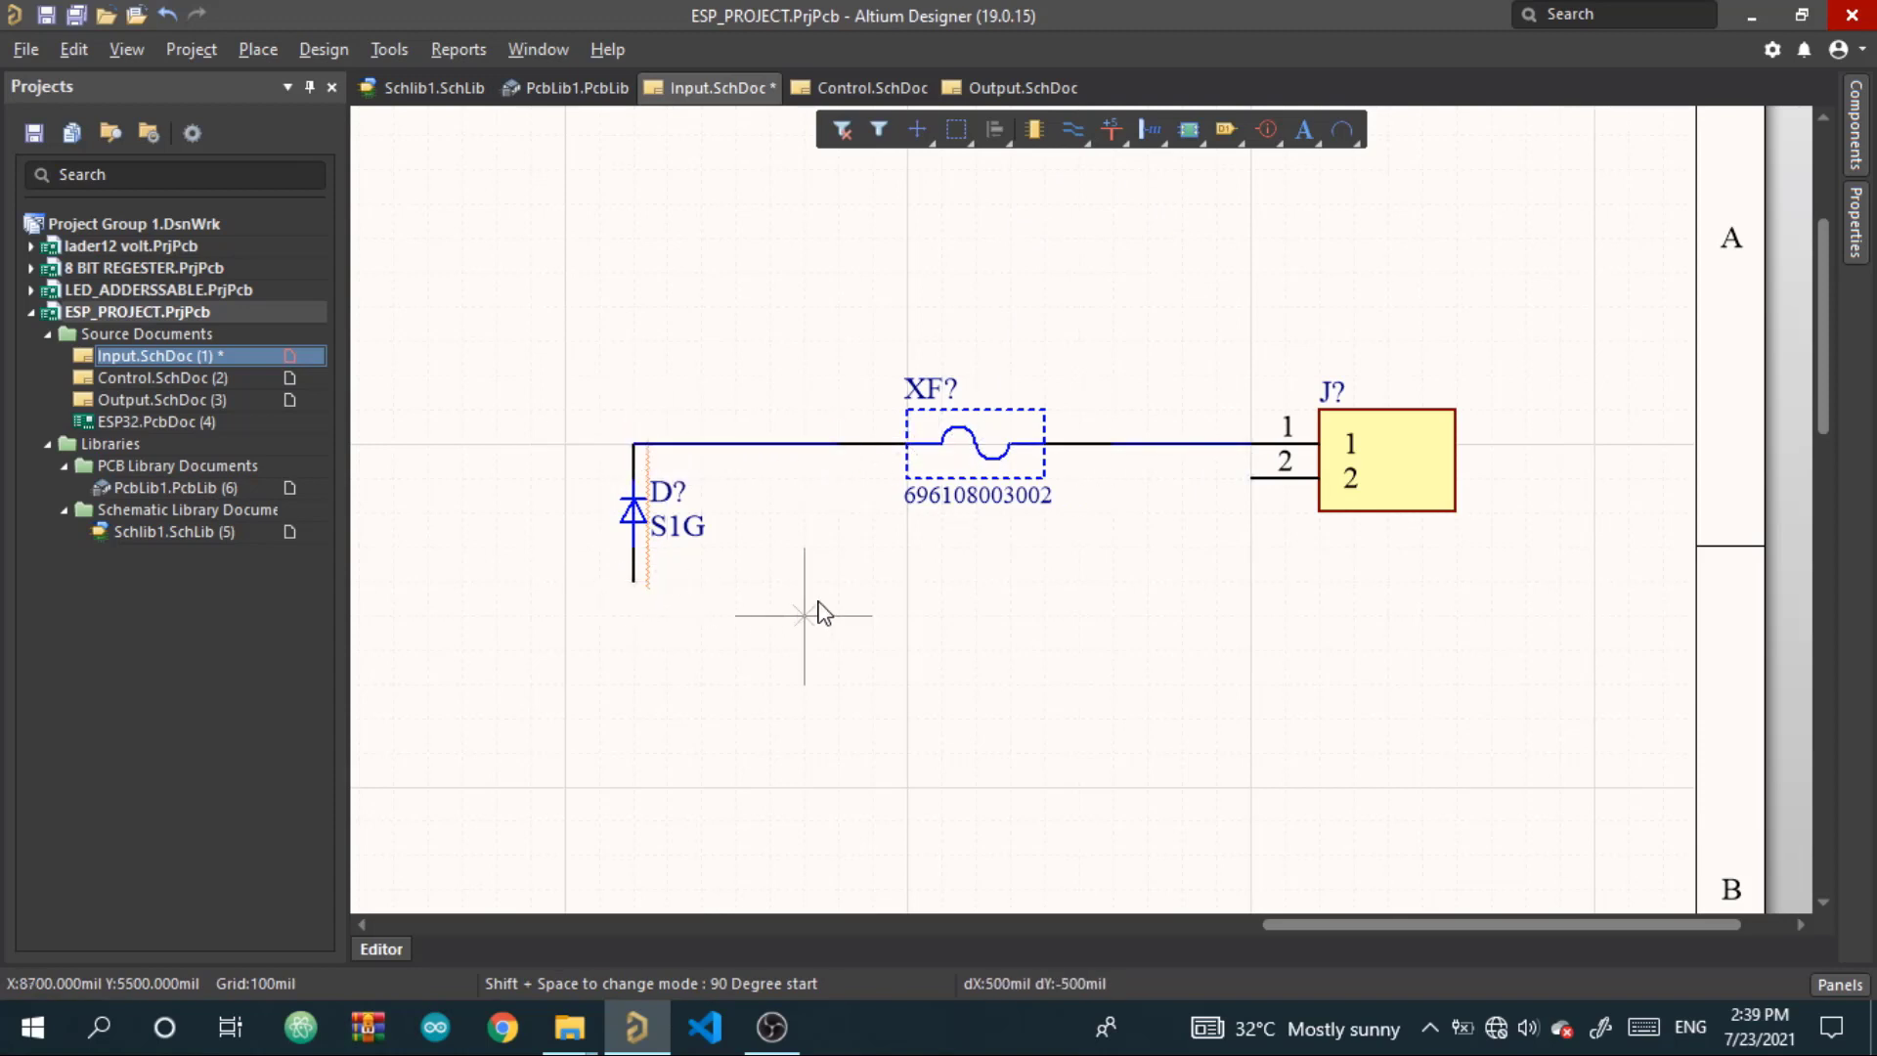
Place GND power ports on pin 2 of the terminal block and on the lower end of the S1G diode
left_click(1096, 128)
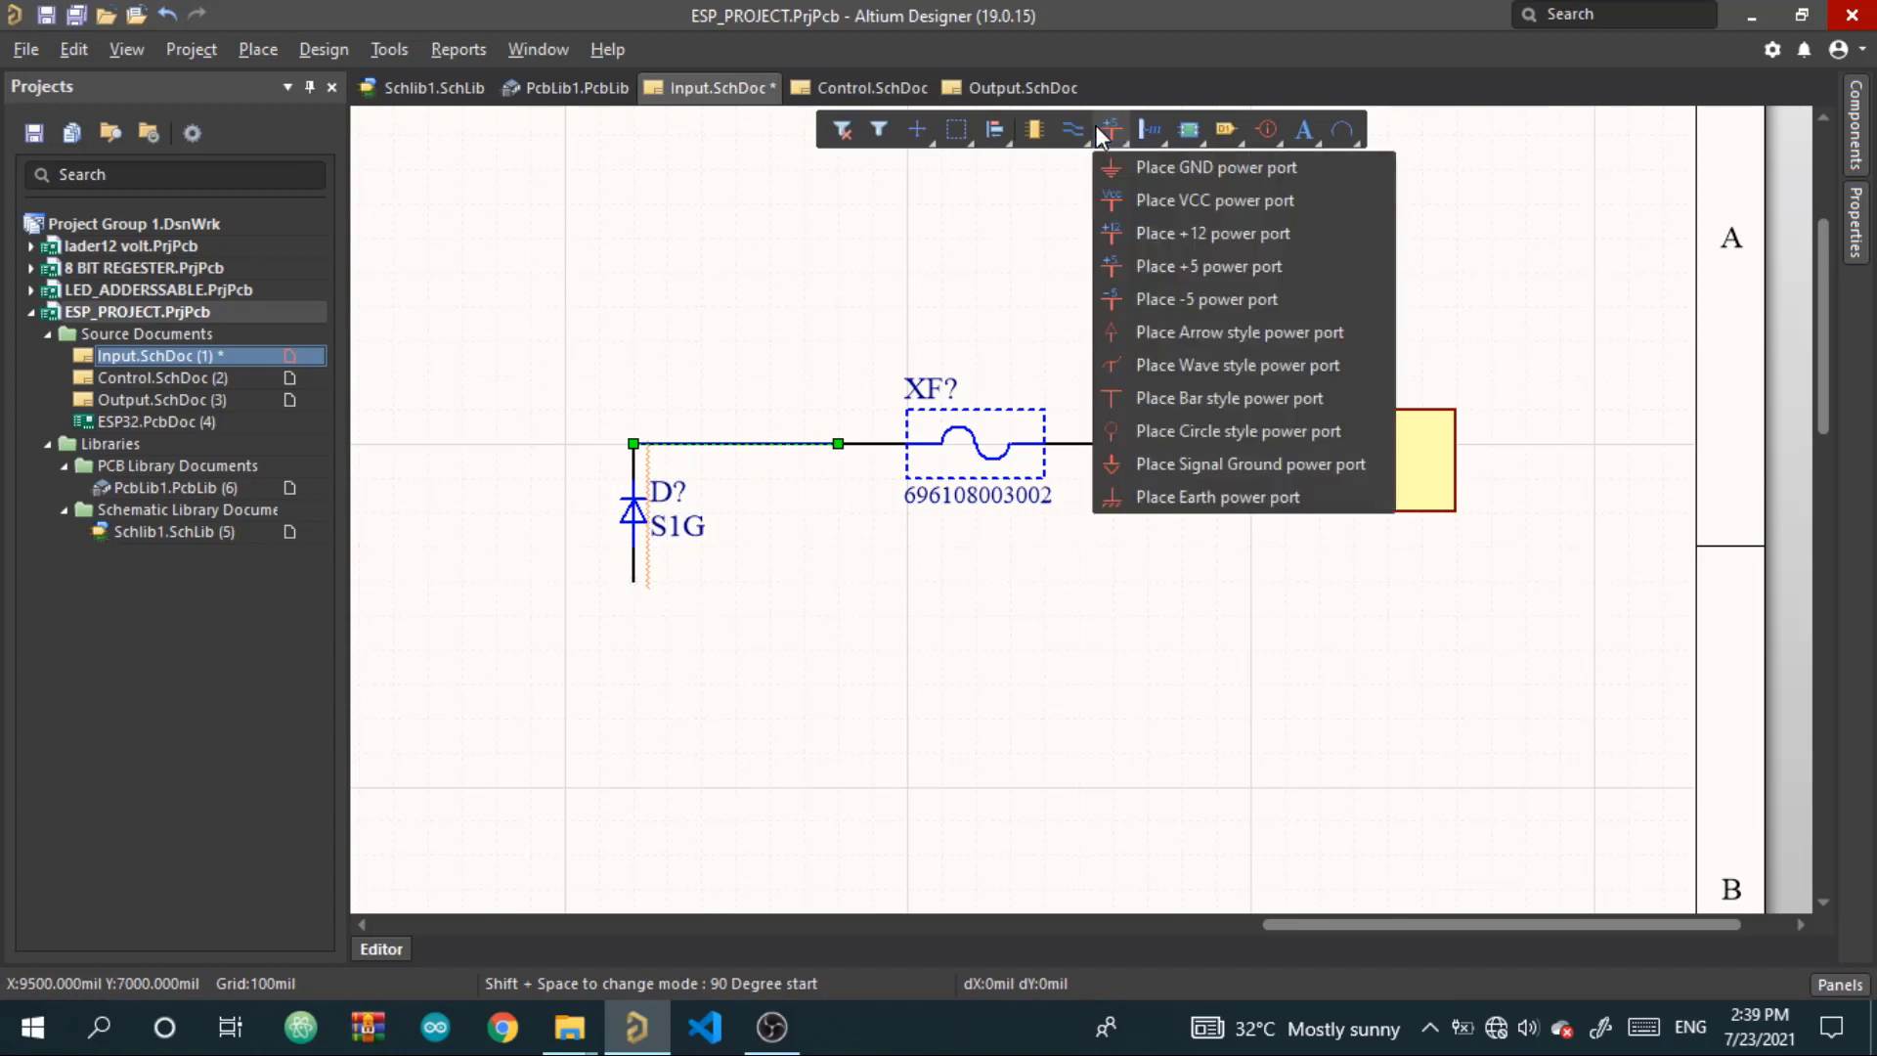
left_click(1164, 176)
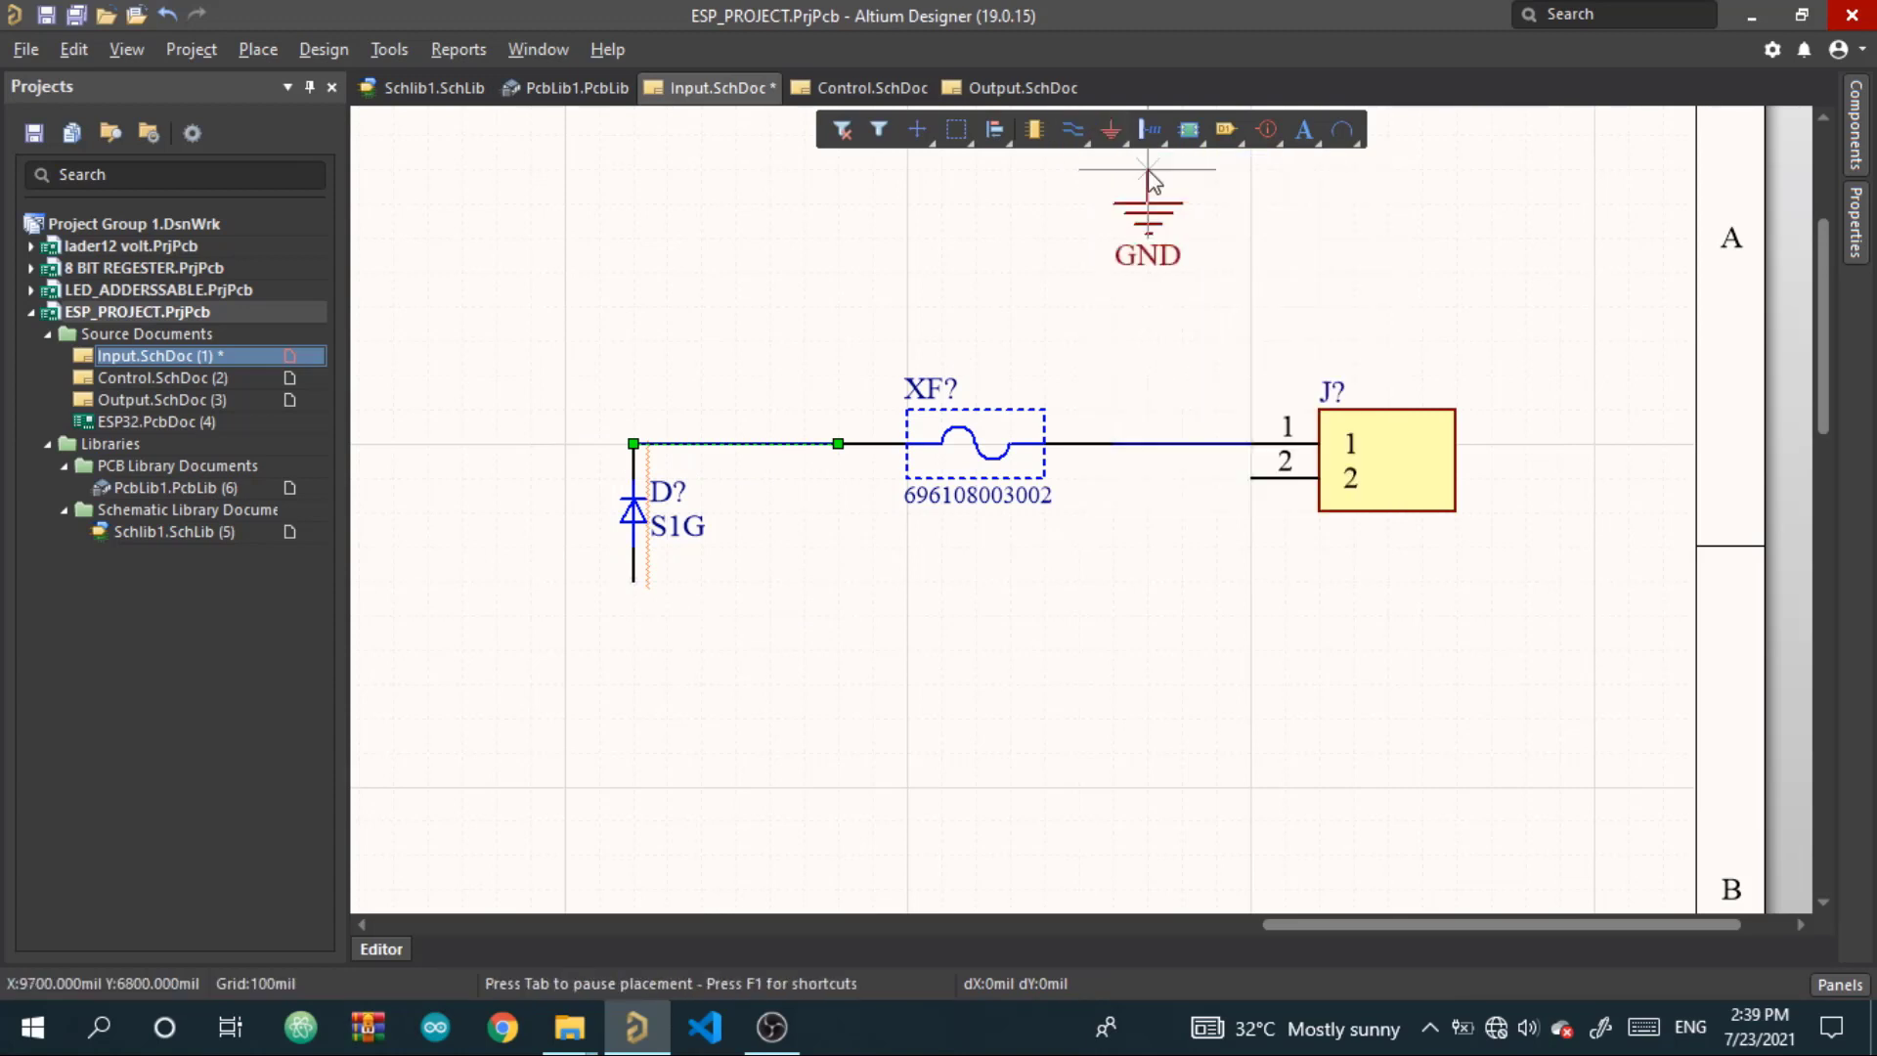
left_click(1251, 477)
left_click(633, 583)
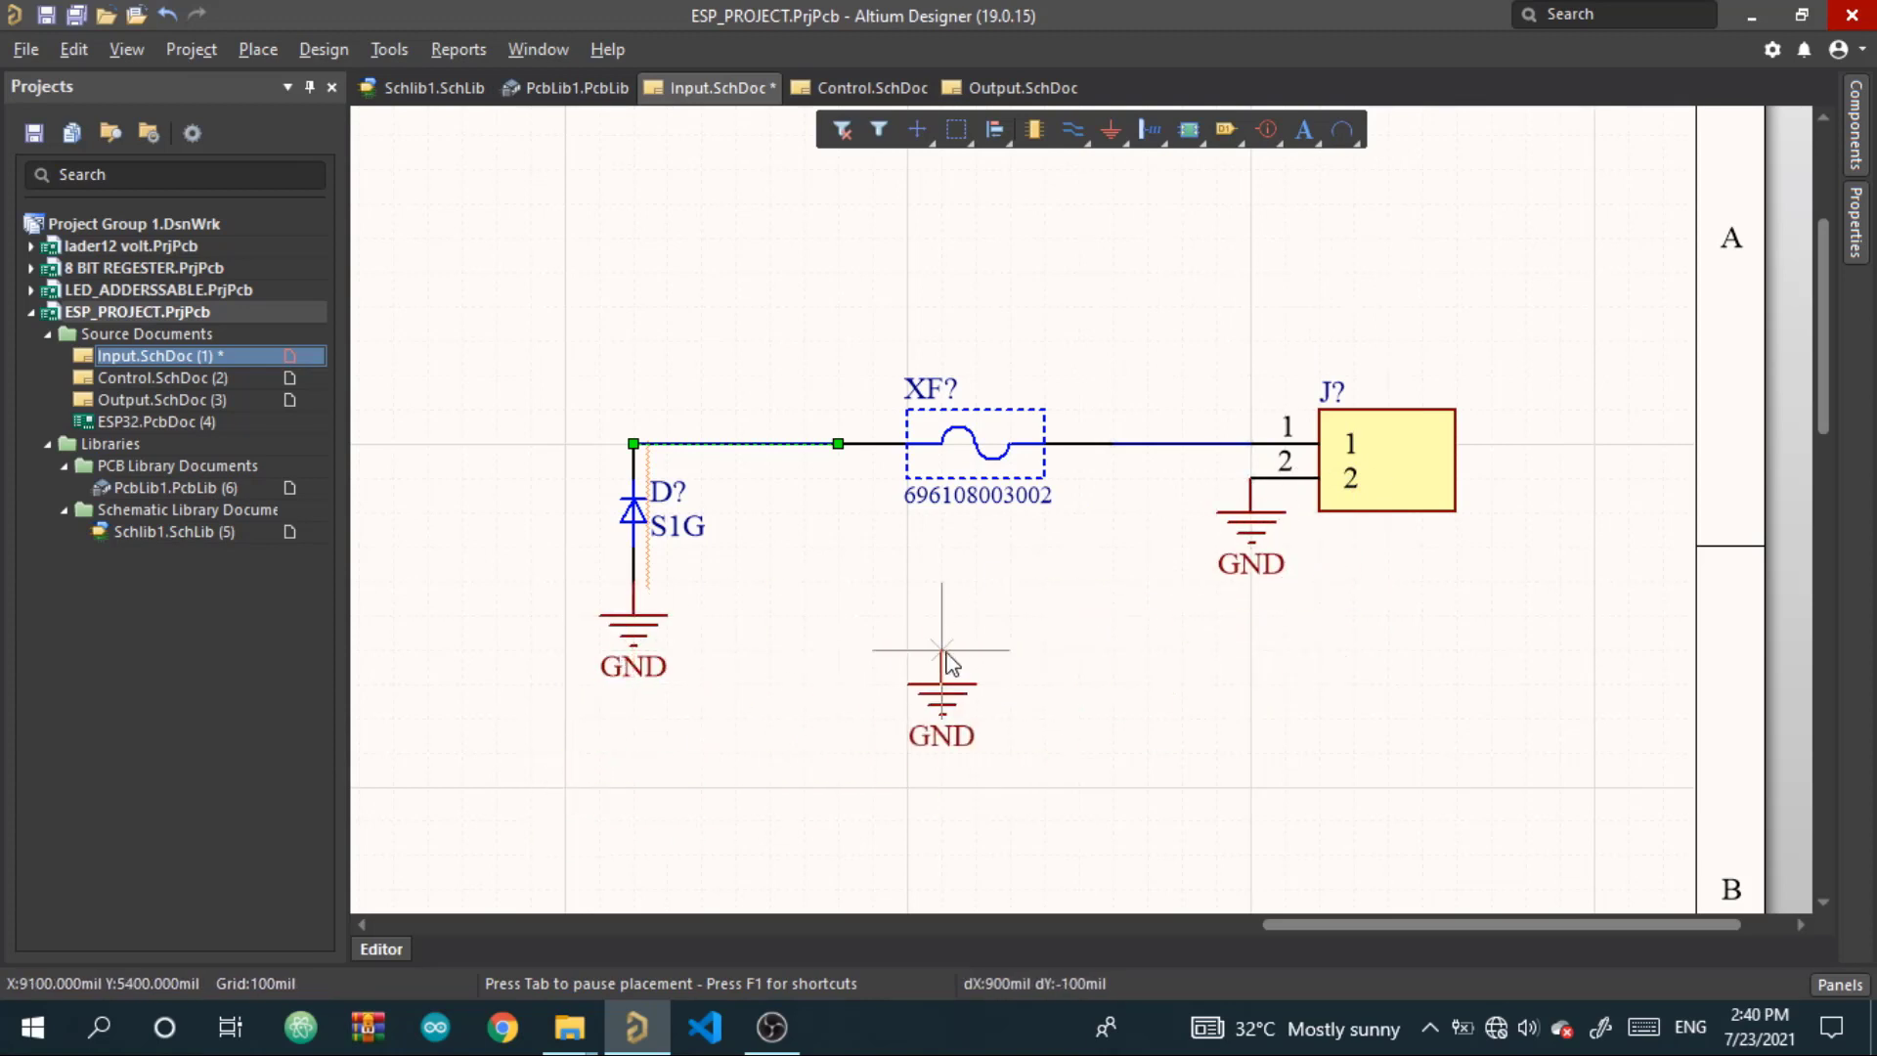
Wire each input-side 100uF, 50V capacitor to the VIN pin of its regulator, for both the AMS1117 and the LP38691DT-5.0
right_click_drag(1194, 514, 1333, 453)
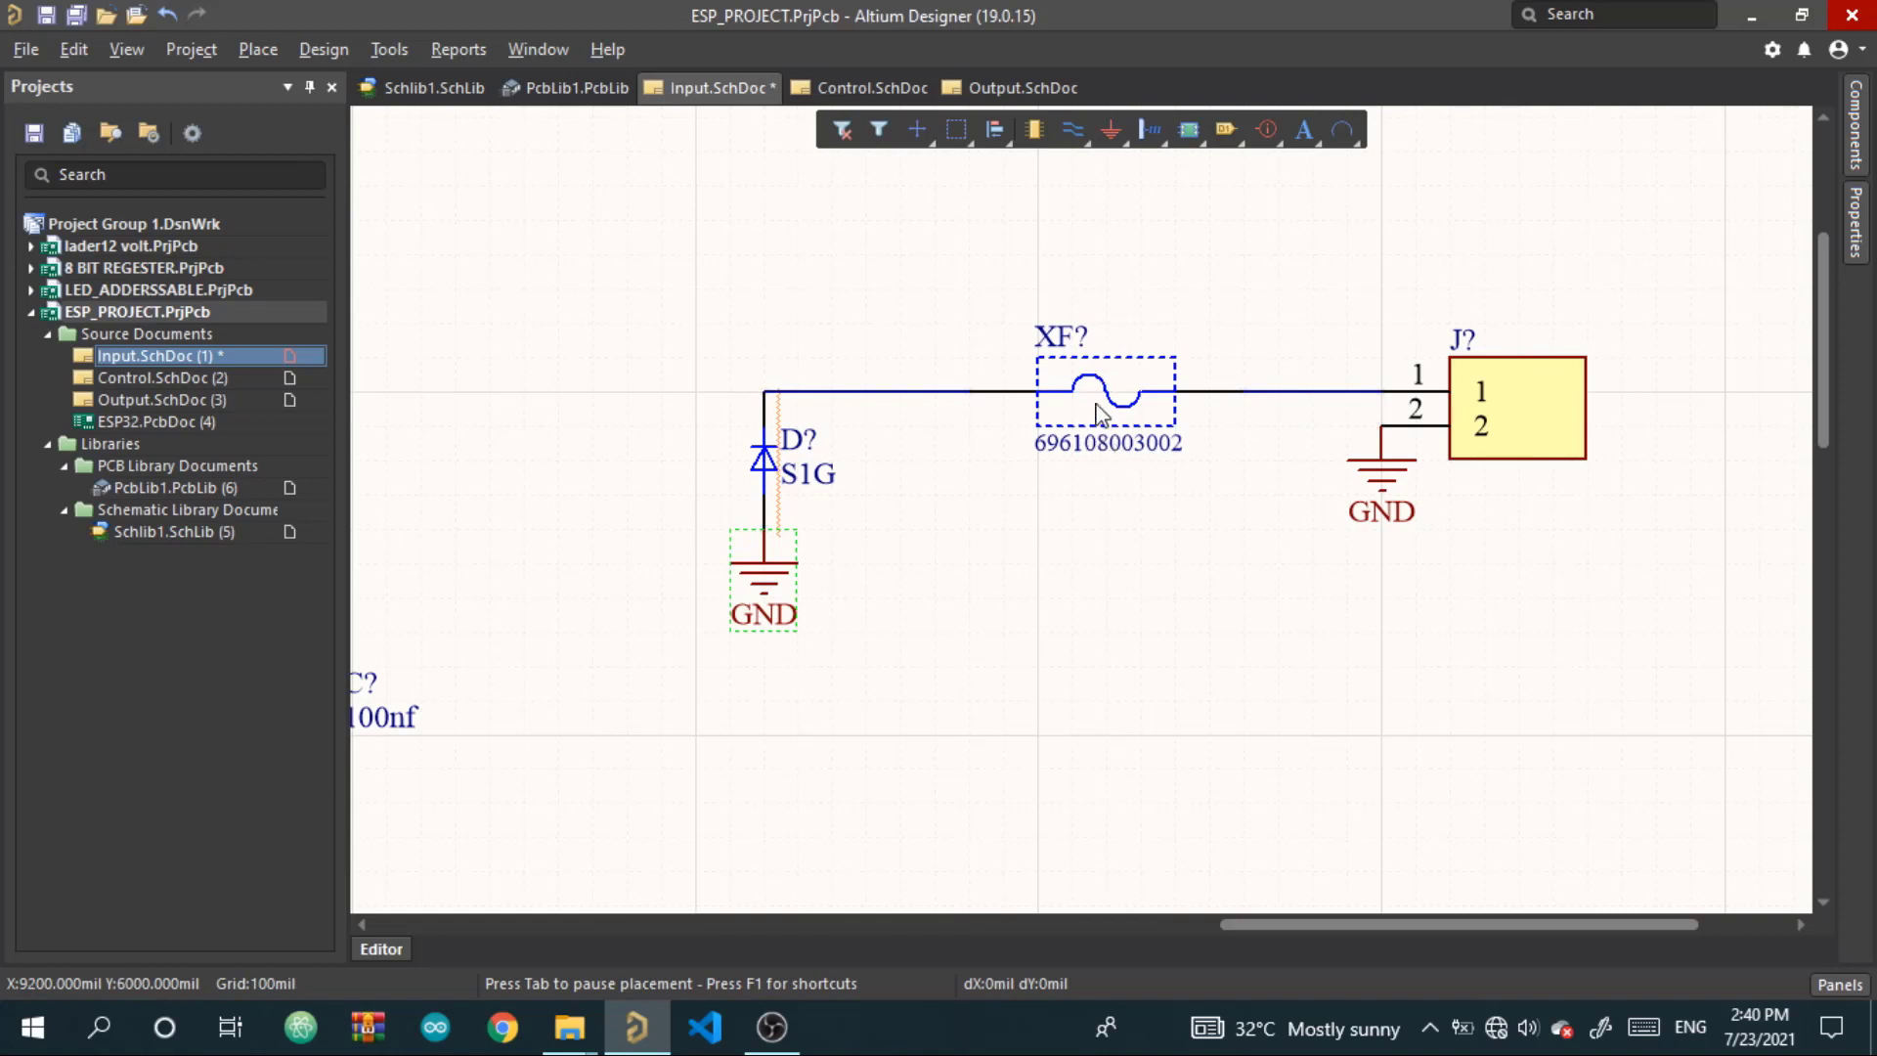
right_click_drag(994, 453, 1316, 476)
scroll(1110, 436, "down", 2, "ctrl")
right_click_drag(1041, 498, 1213, 481)
right_click_drag(1097, 530, 1273, 476)
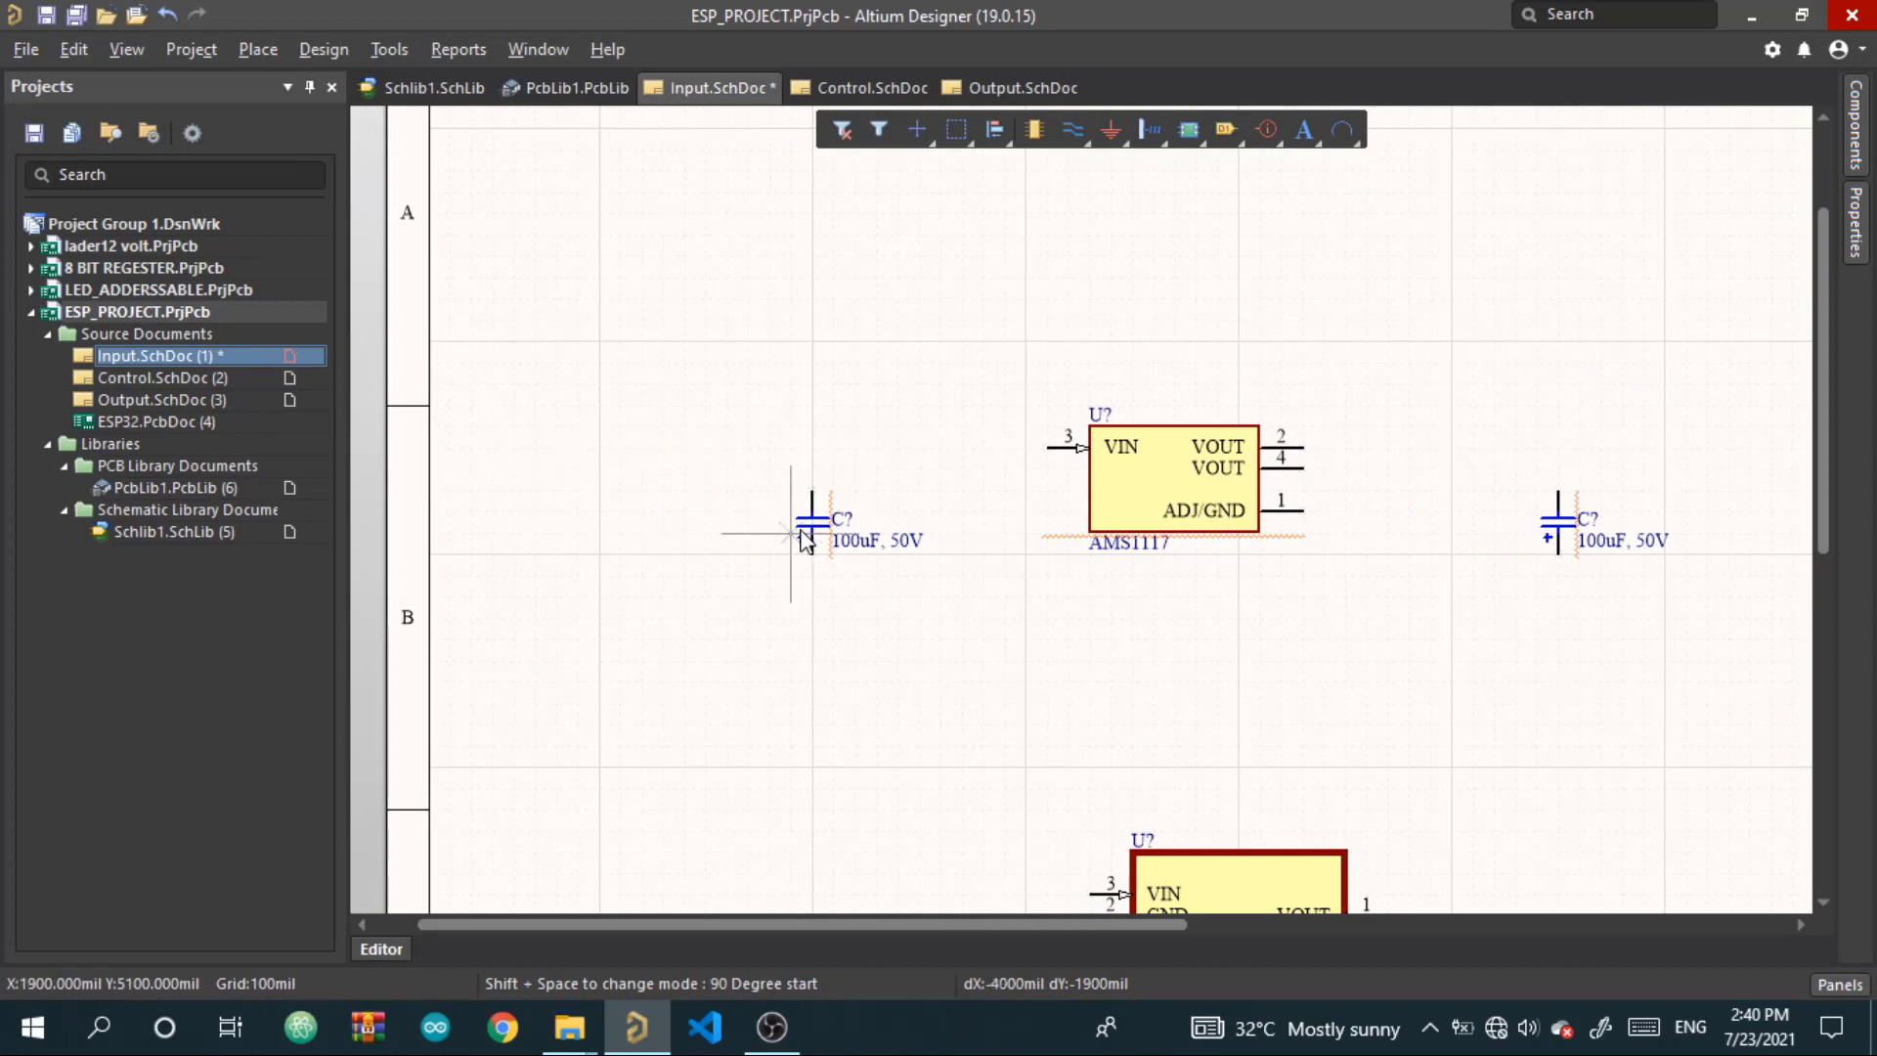
left_click(811, 491)
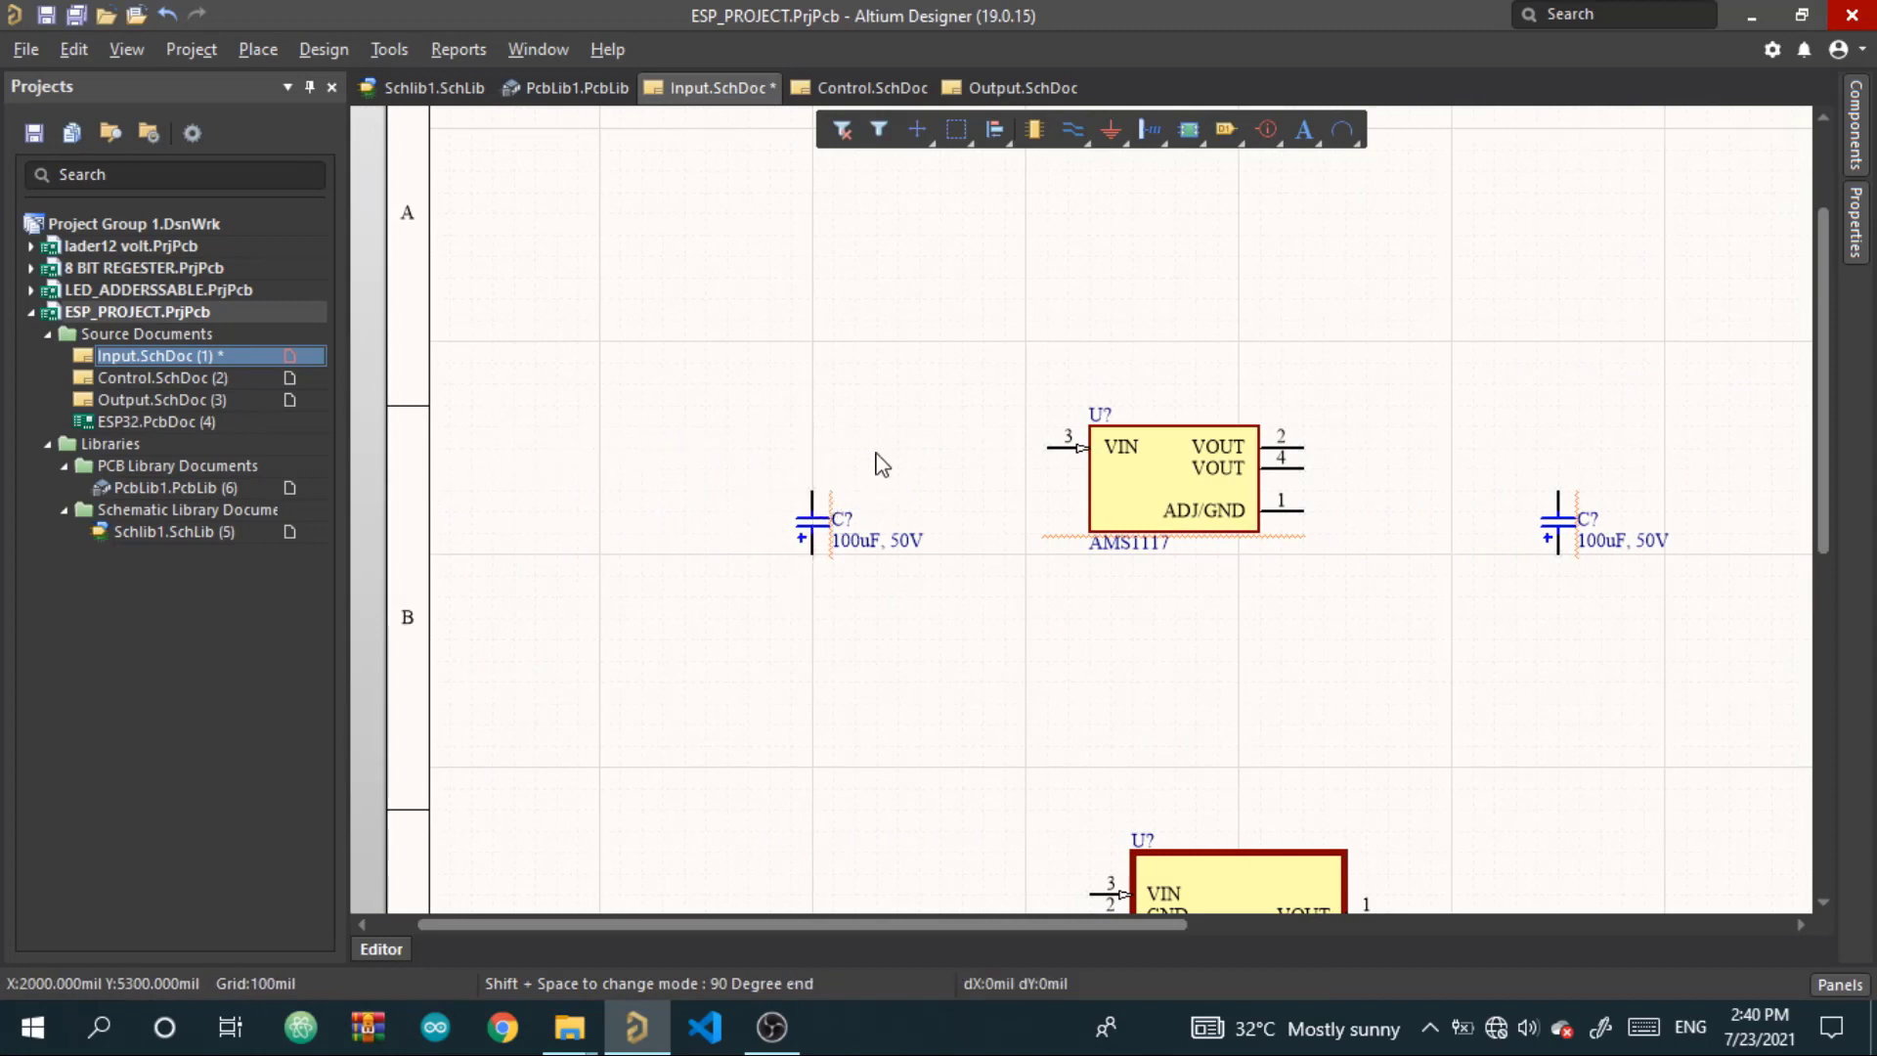
left_click(1075, 448)
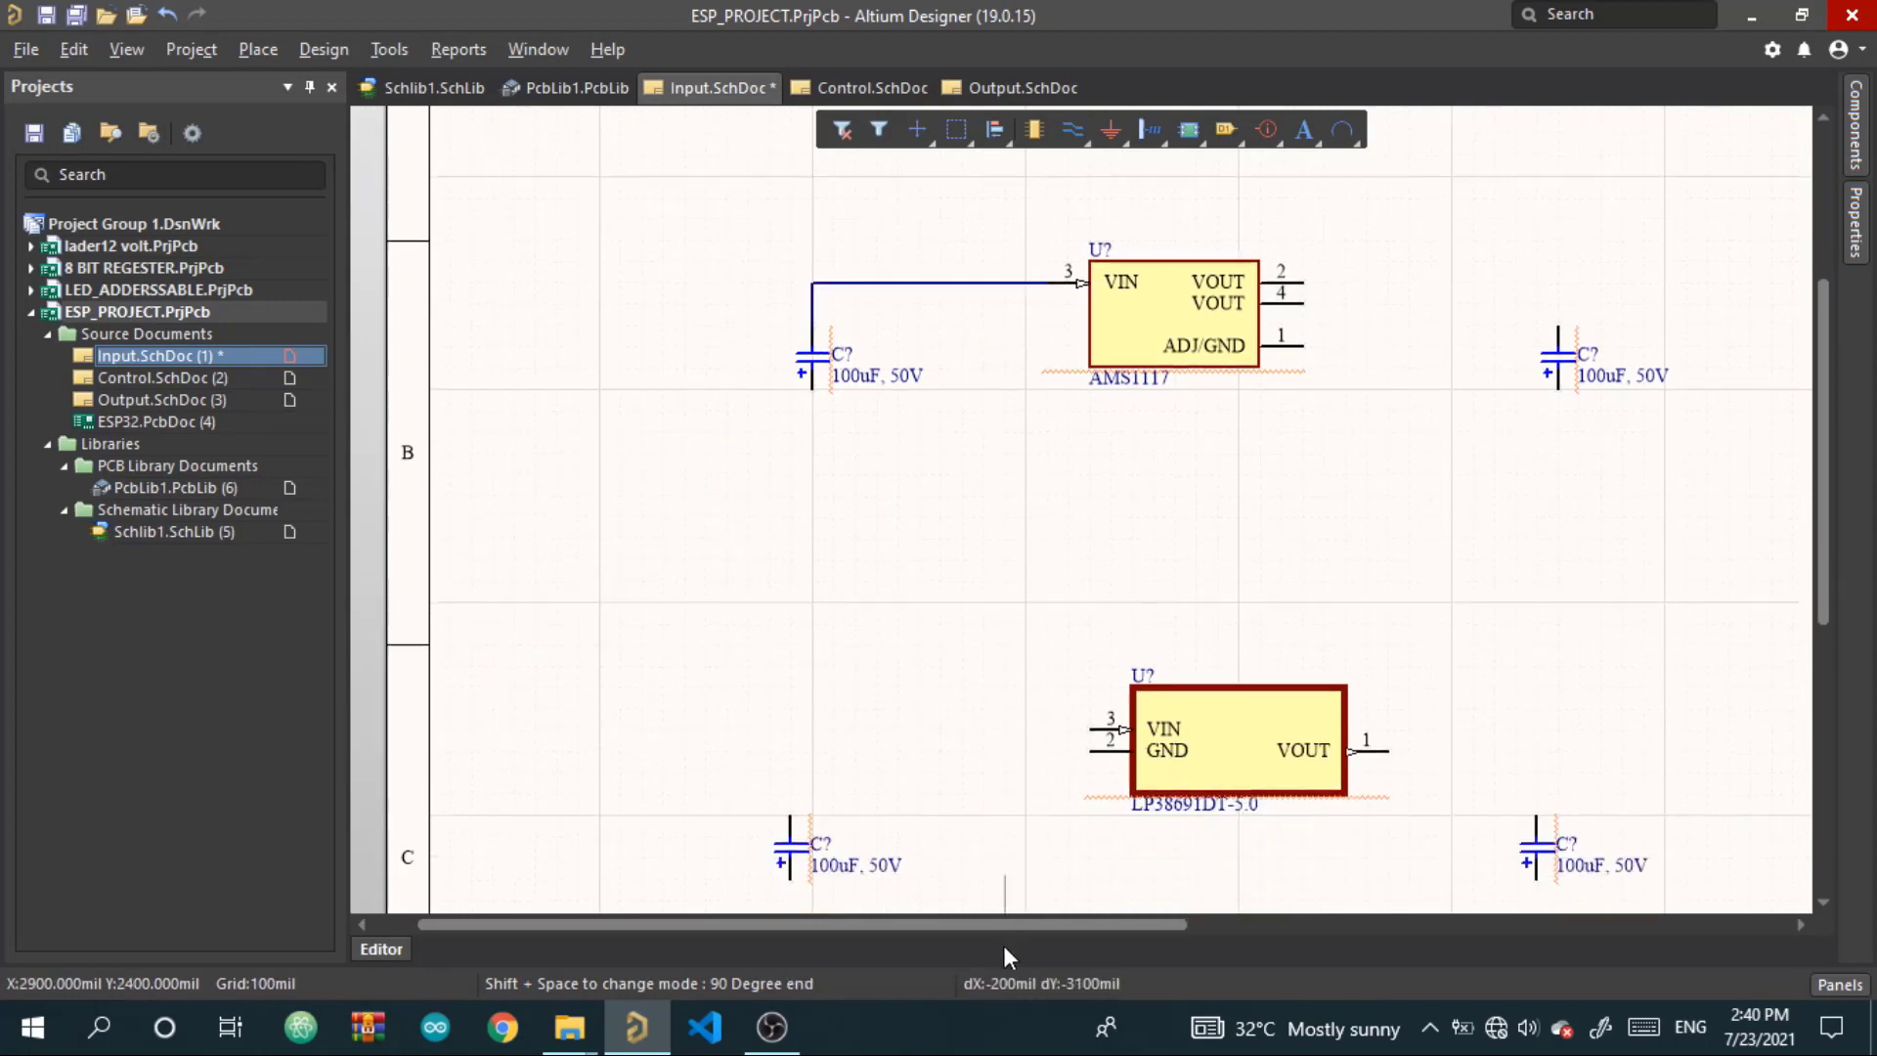
left_click(790, 608)
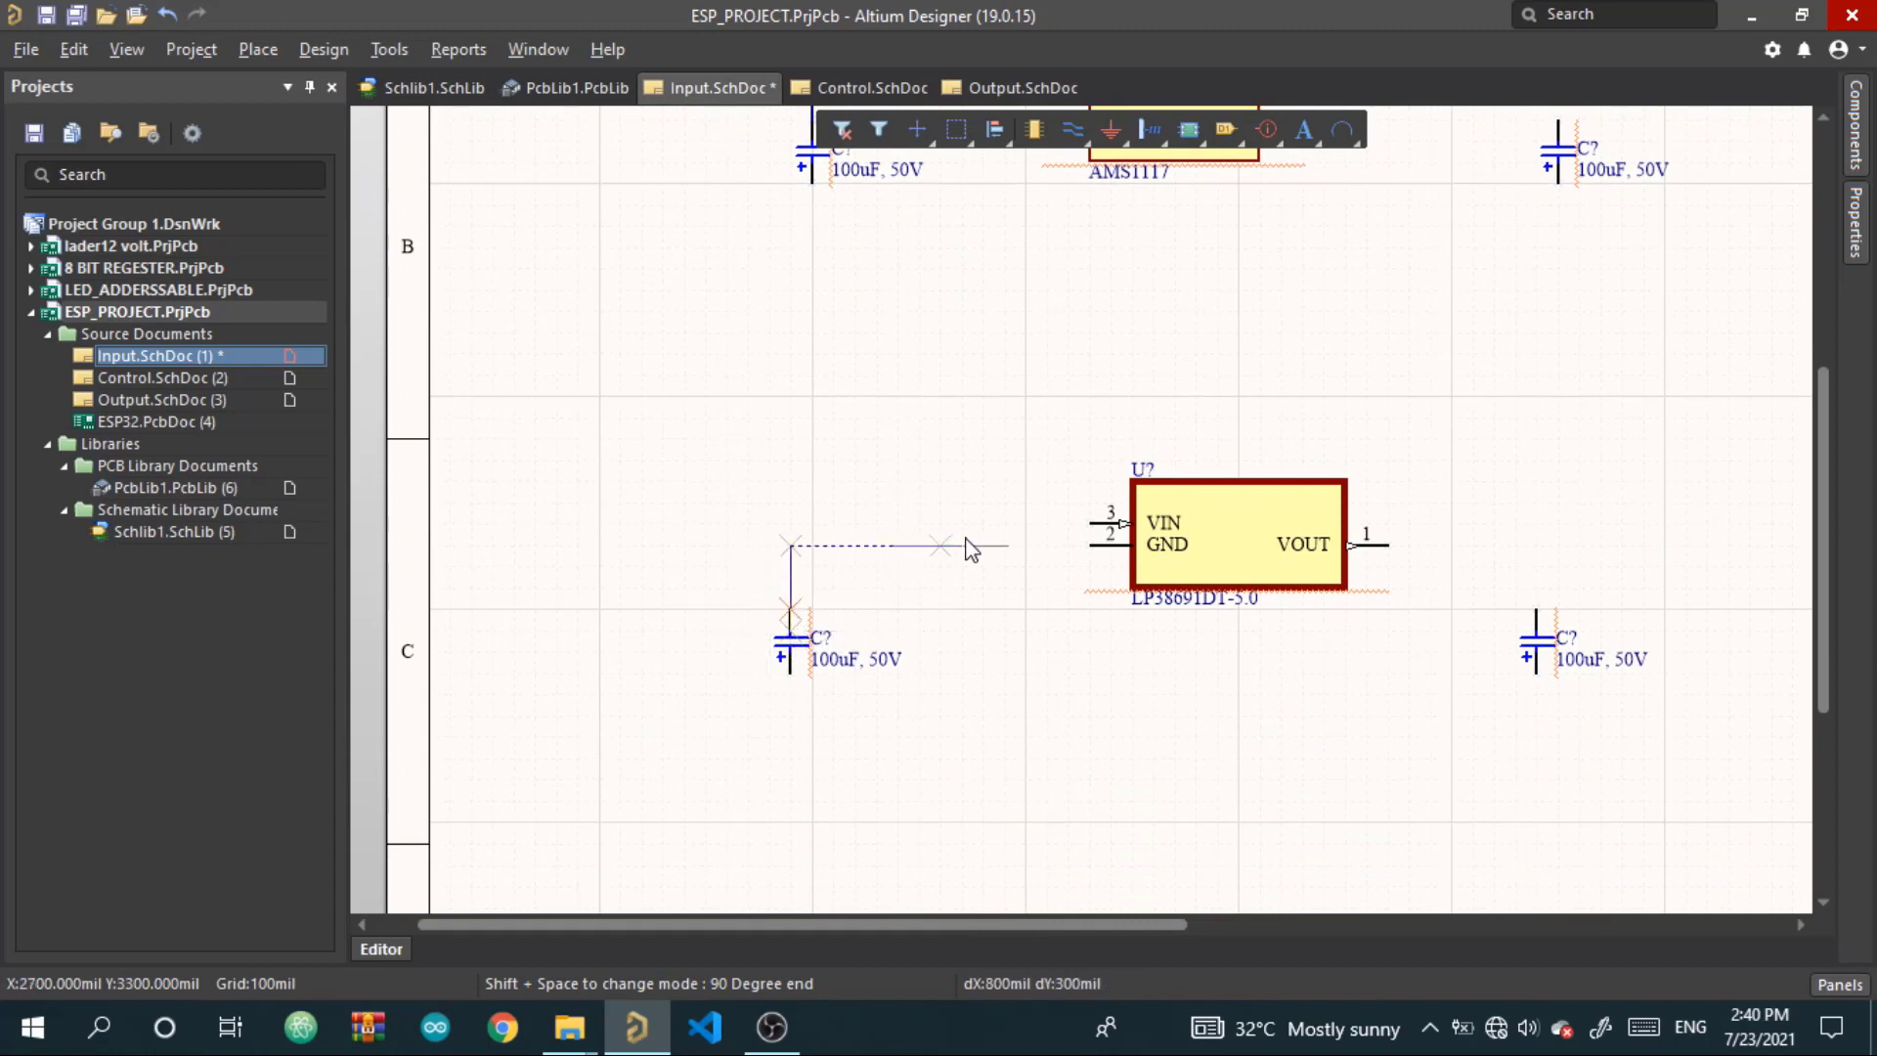
left_click(1101, 526)
Wire the AMS1117's VOUT pin 2 to the top of its output 100uF, 50V capacitor and on to the 100nf capacitor
scroll(1036, 415, "up", 3)
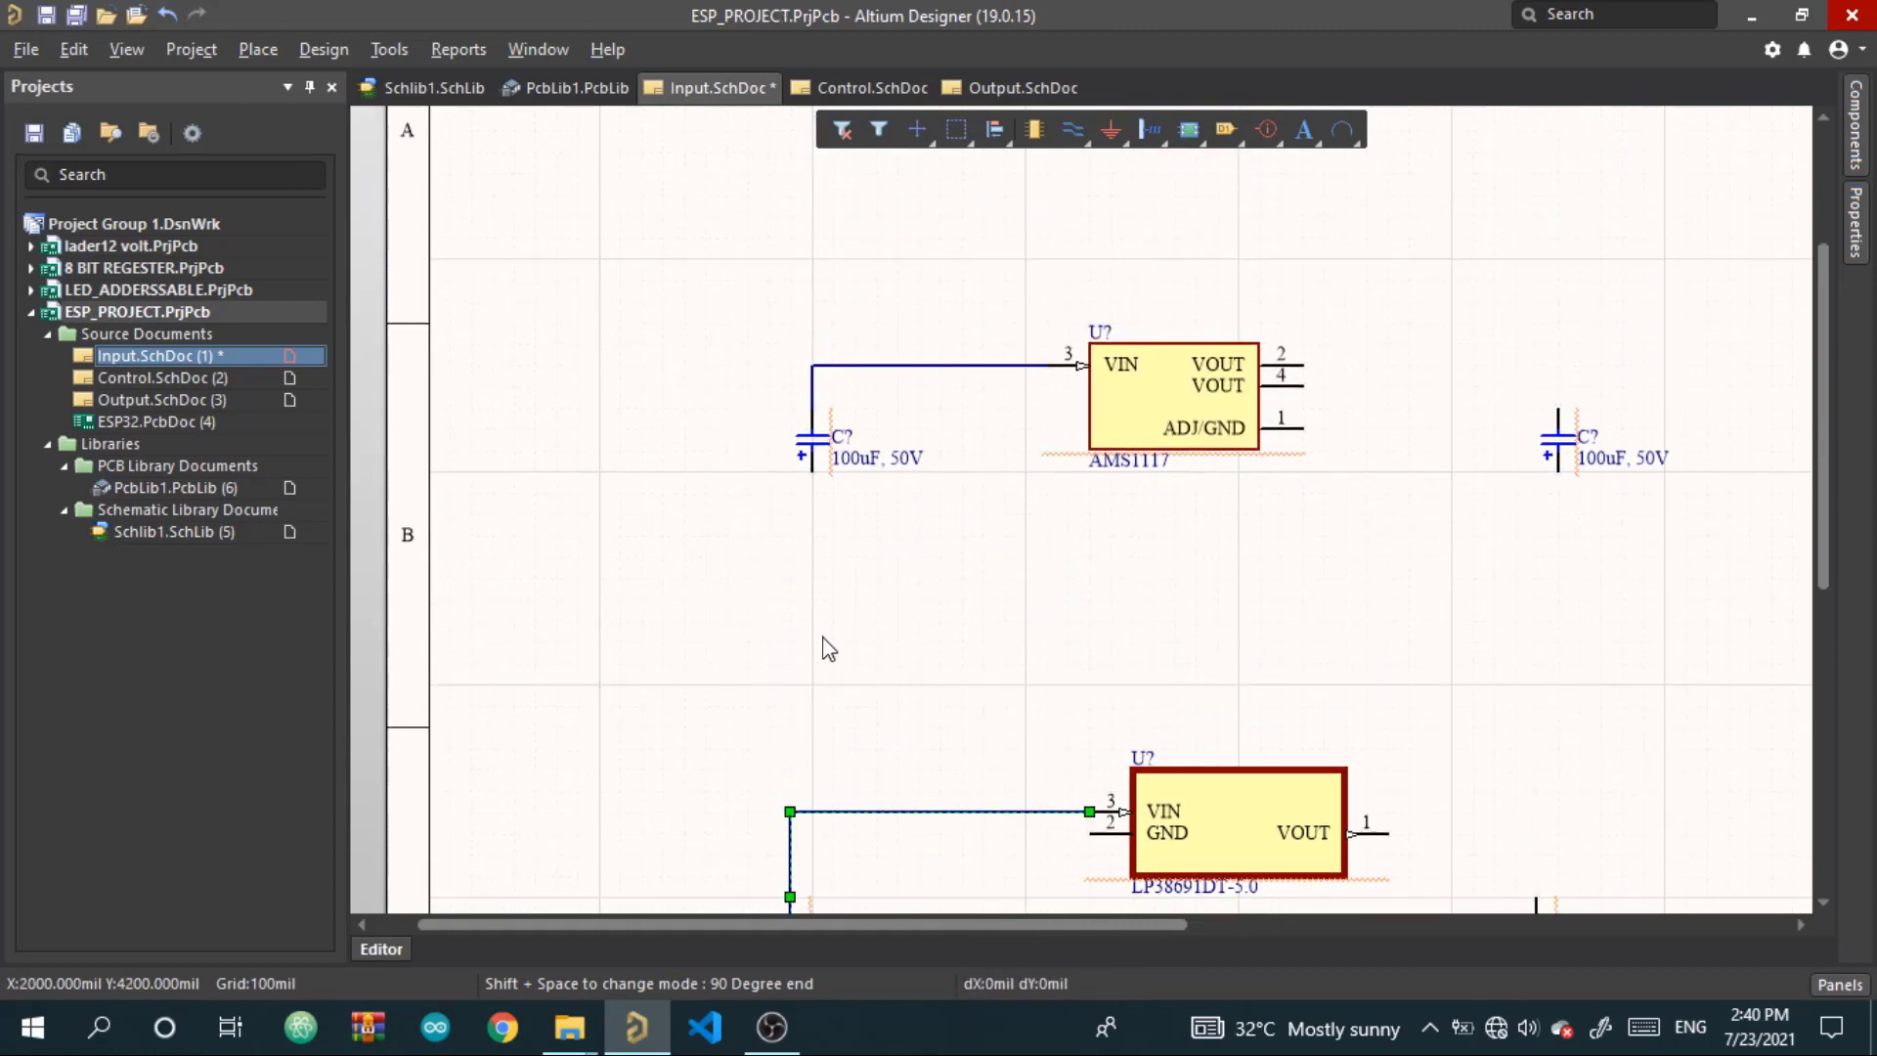
right_click_drag(782, 642, 573, 450)
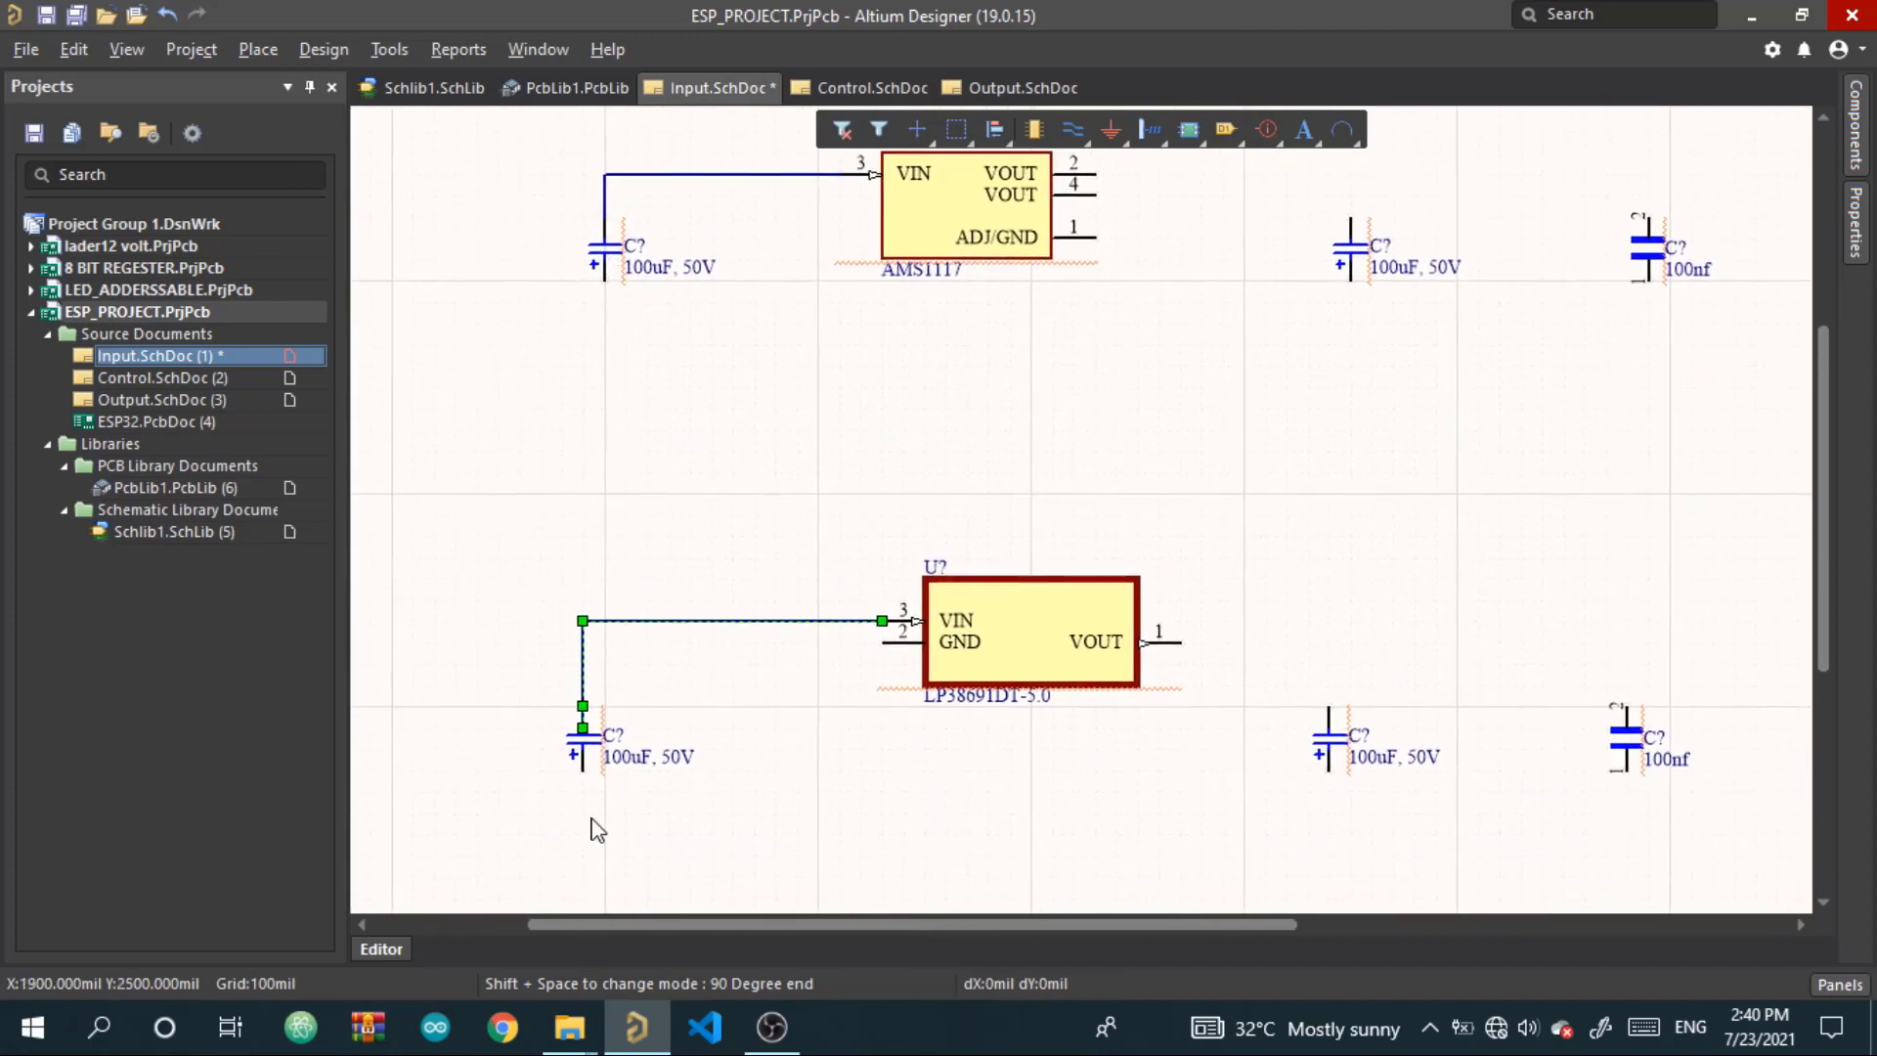
right_click_drag(1294, 327, 951, 449)
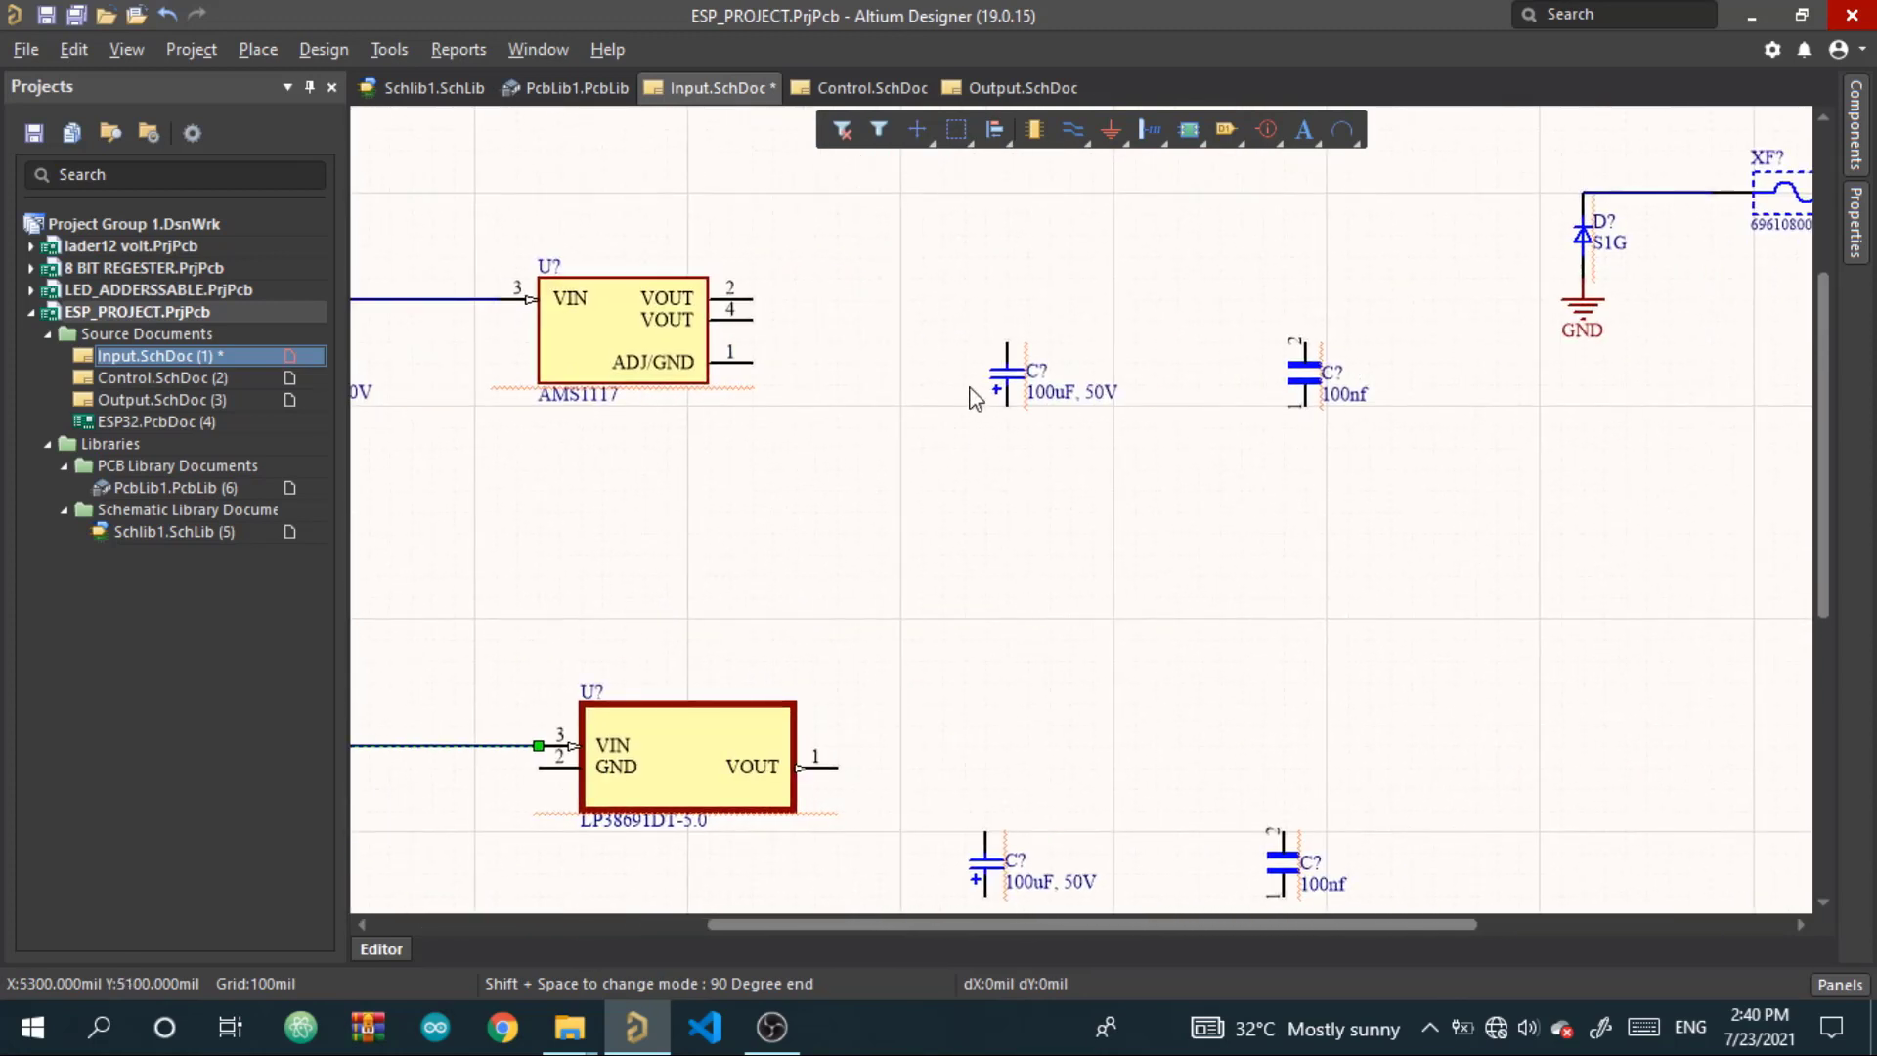
left_click(754, 298)
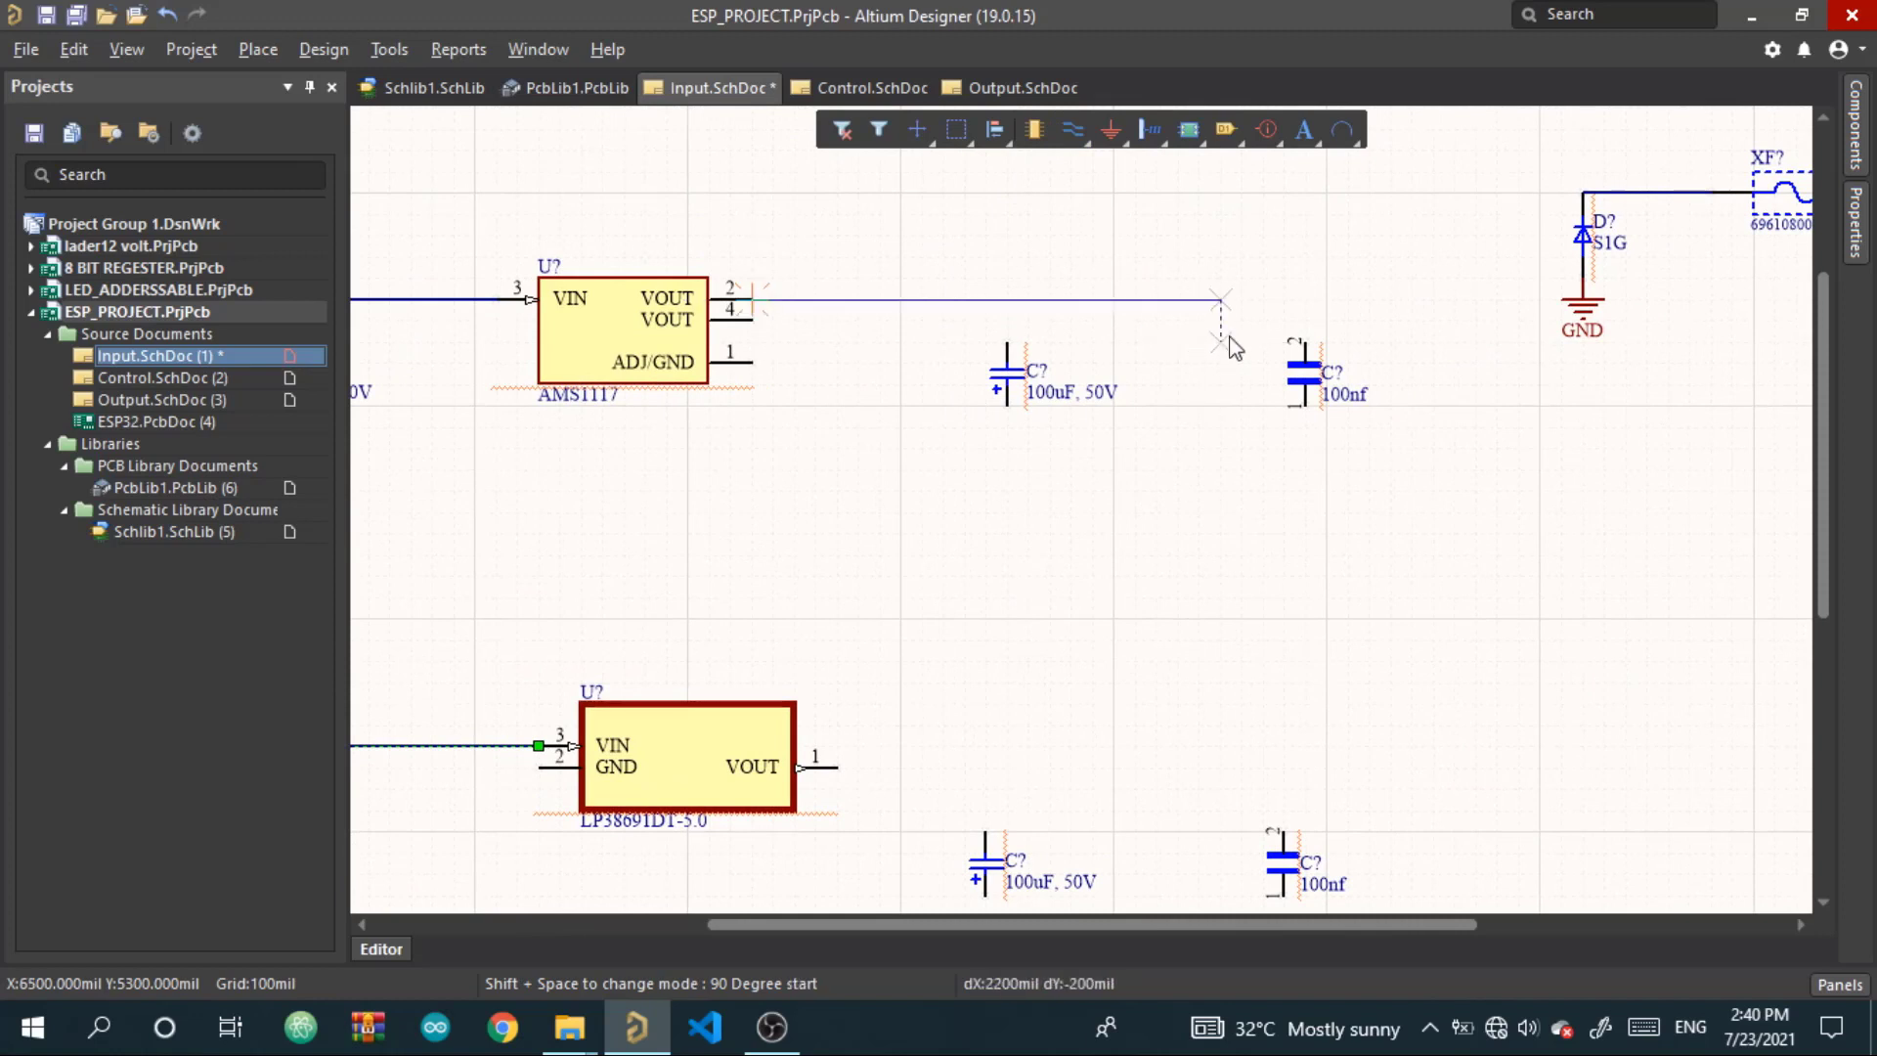
left_click(1008, 360)
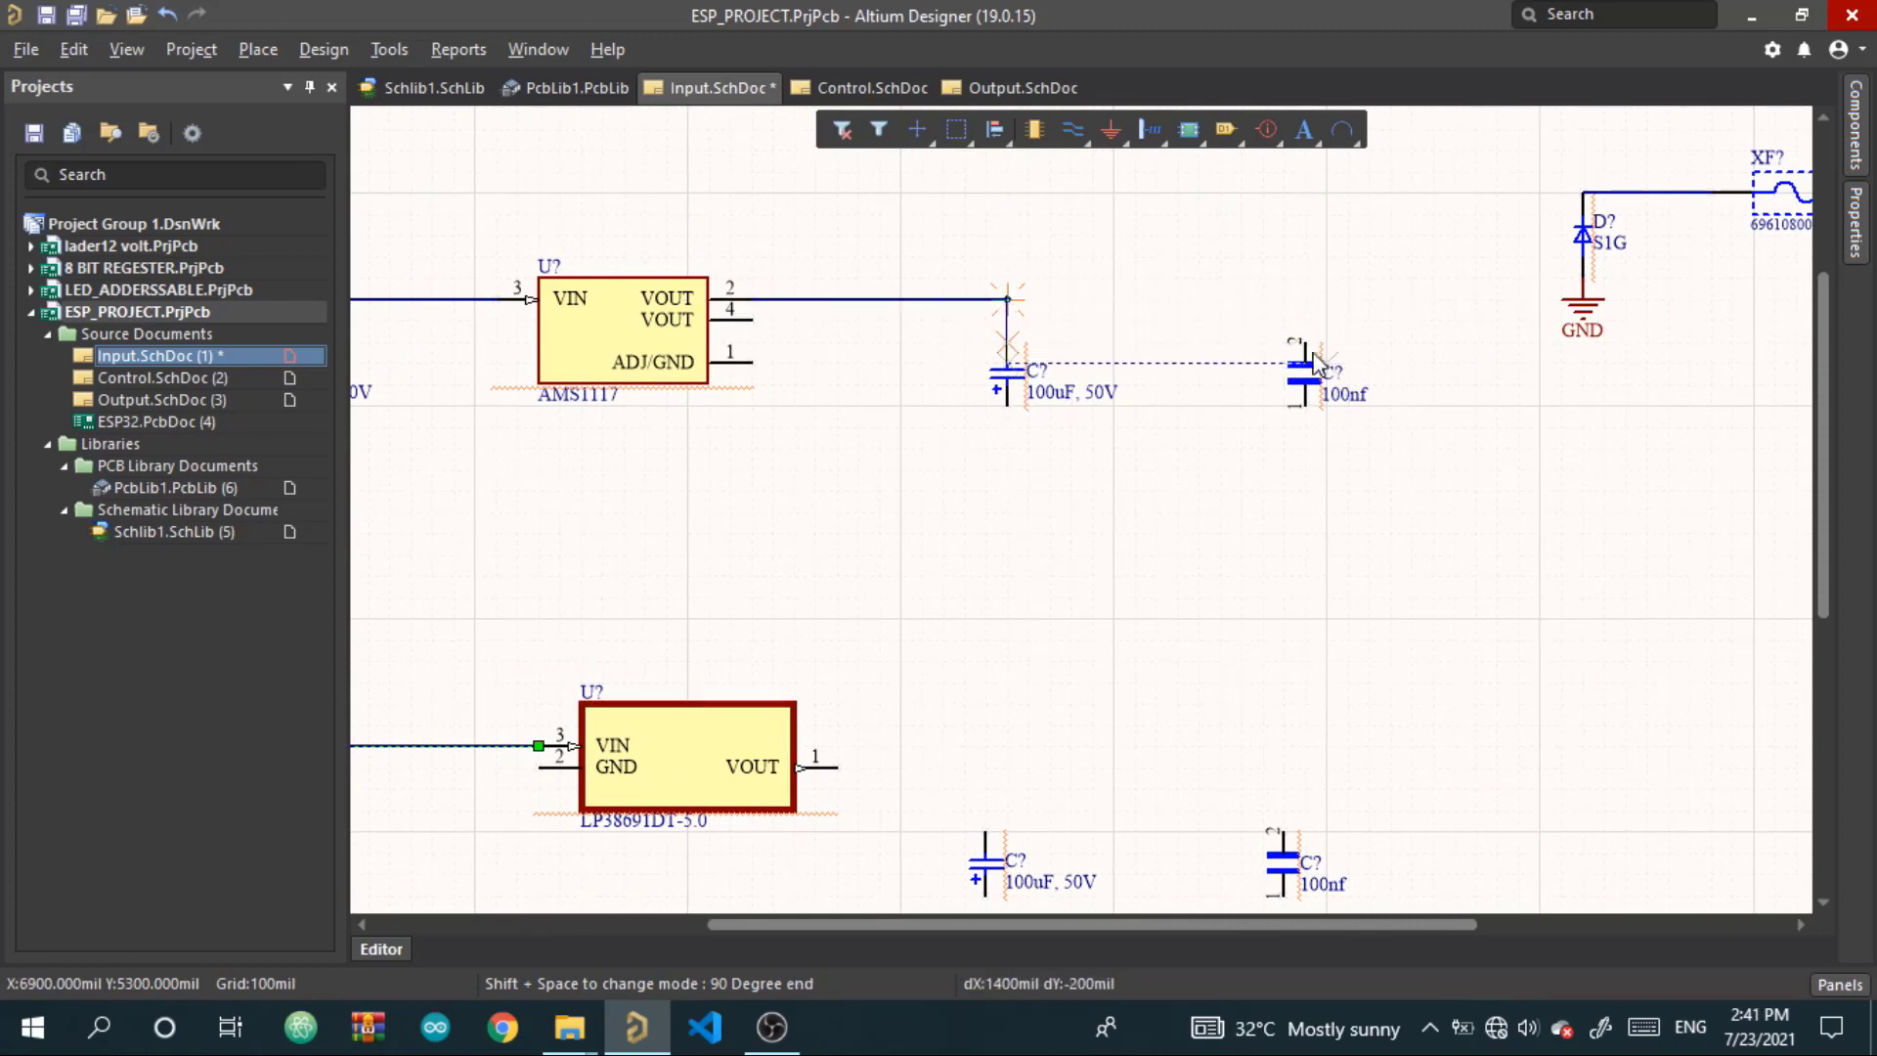
left_click(1306, 298)
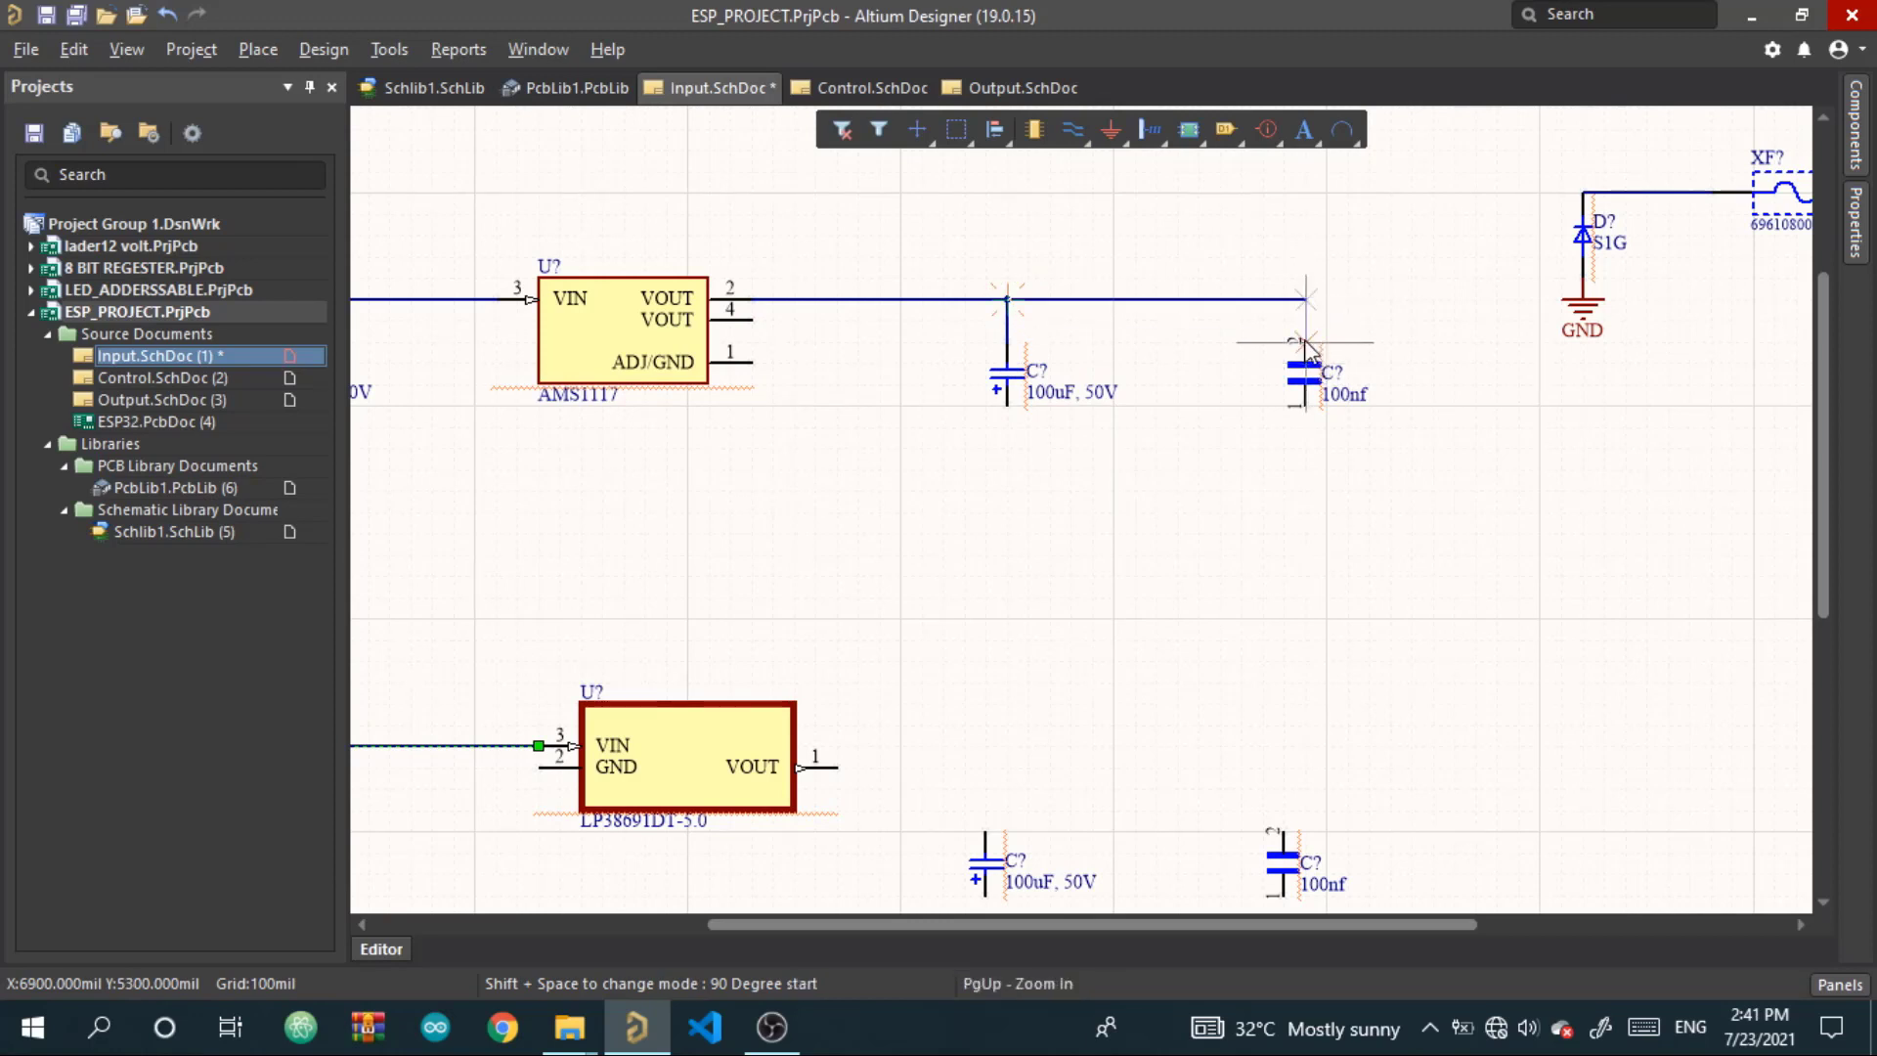
left_click(1306, 342)
Connect the AMS1117's VOUT pin 4 to the output wire from pin 2
left_click(1068, 121)
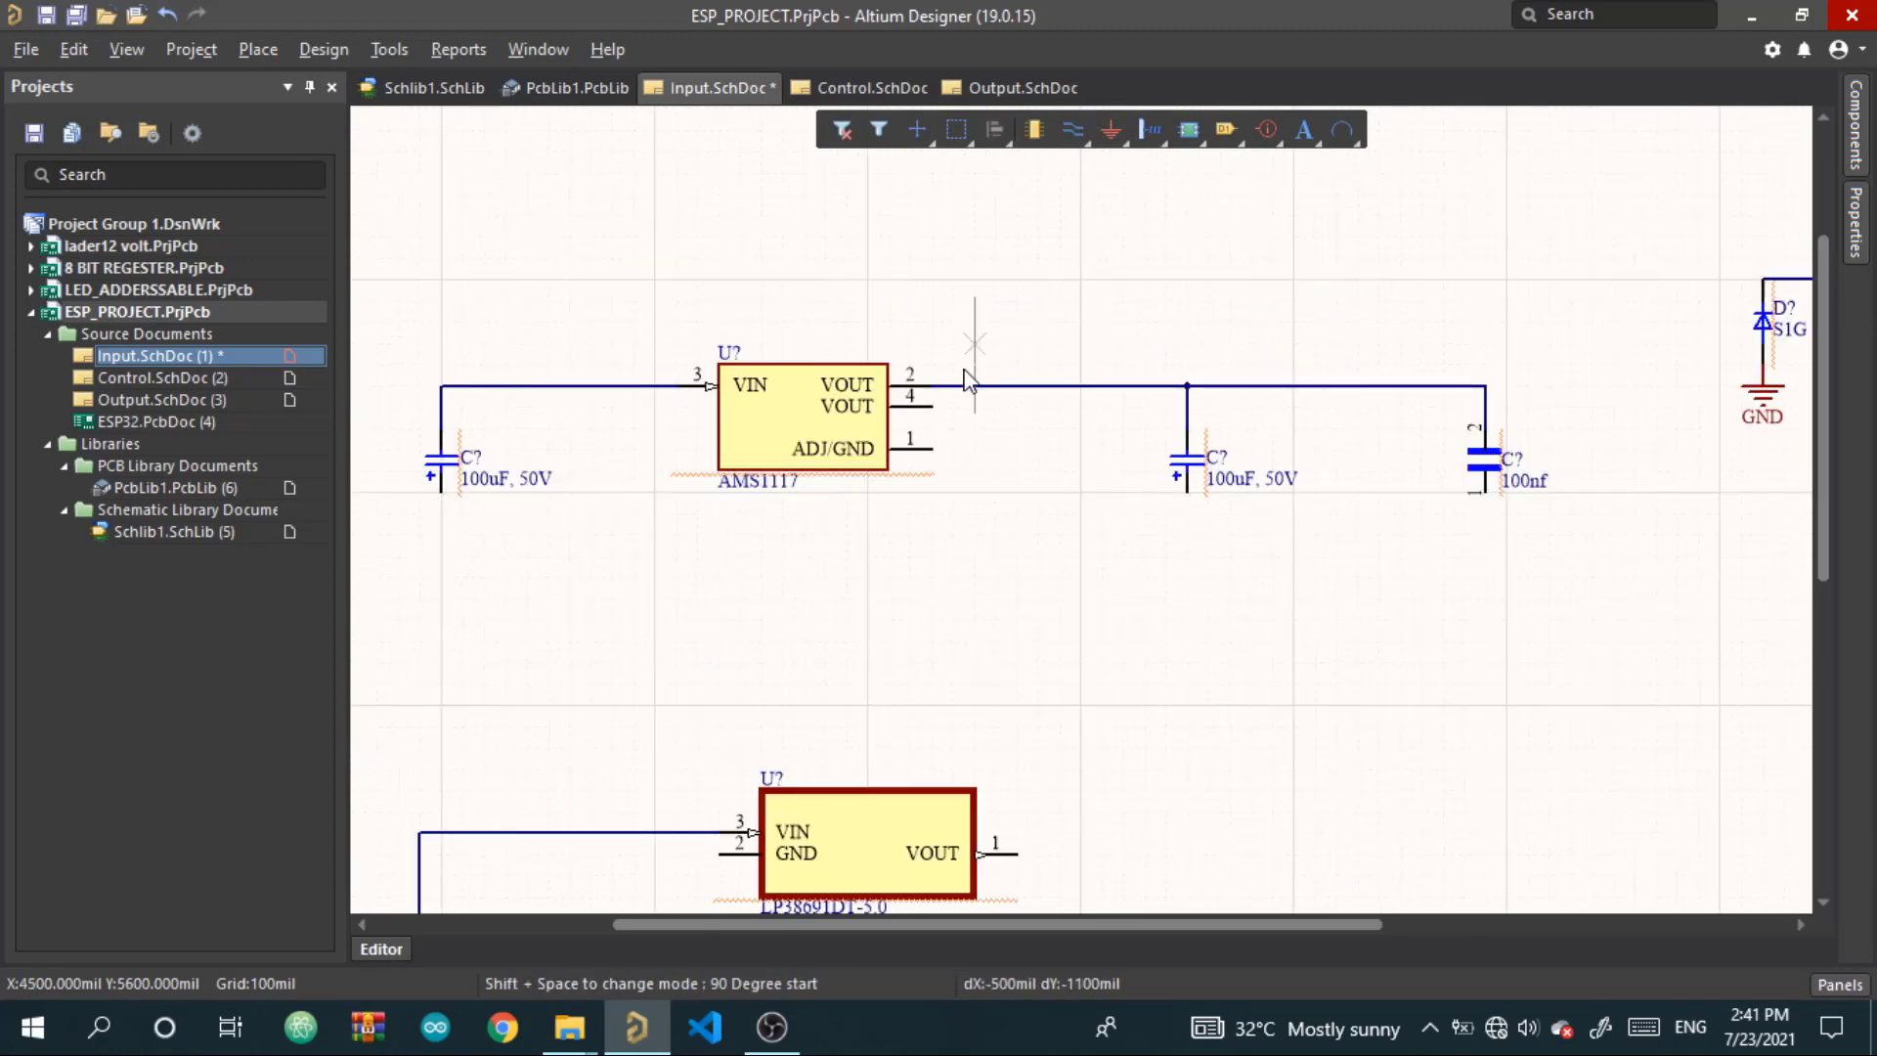
left_click(931, 406)
left_click(953, 385)
Wire the LP38691DT-5.0's VOUT pin to its 100nf capacitor and branch the wire down to the output 100uF, 50V capacitor
scroll(1039, 626, "down", 3)
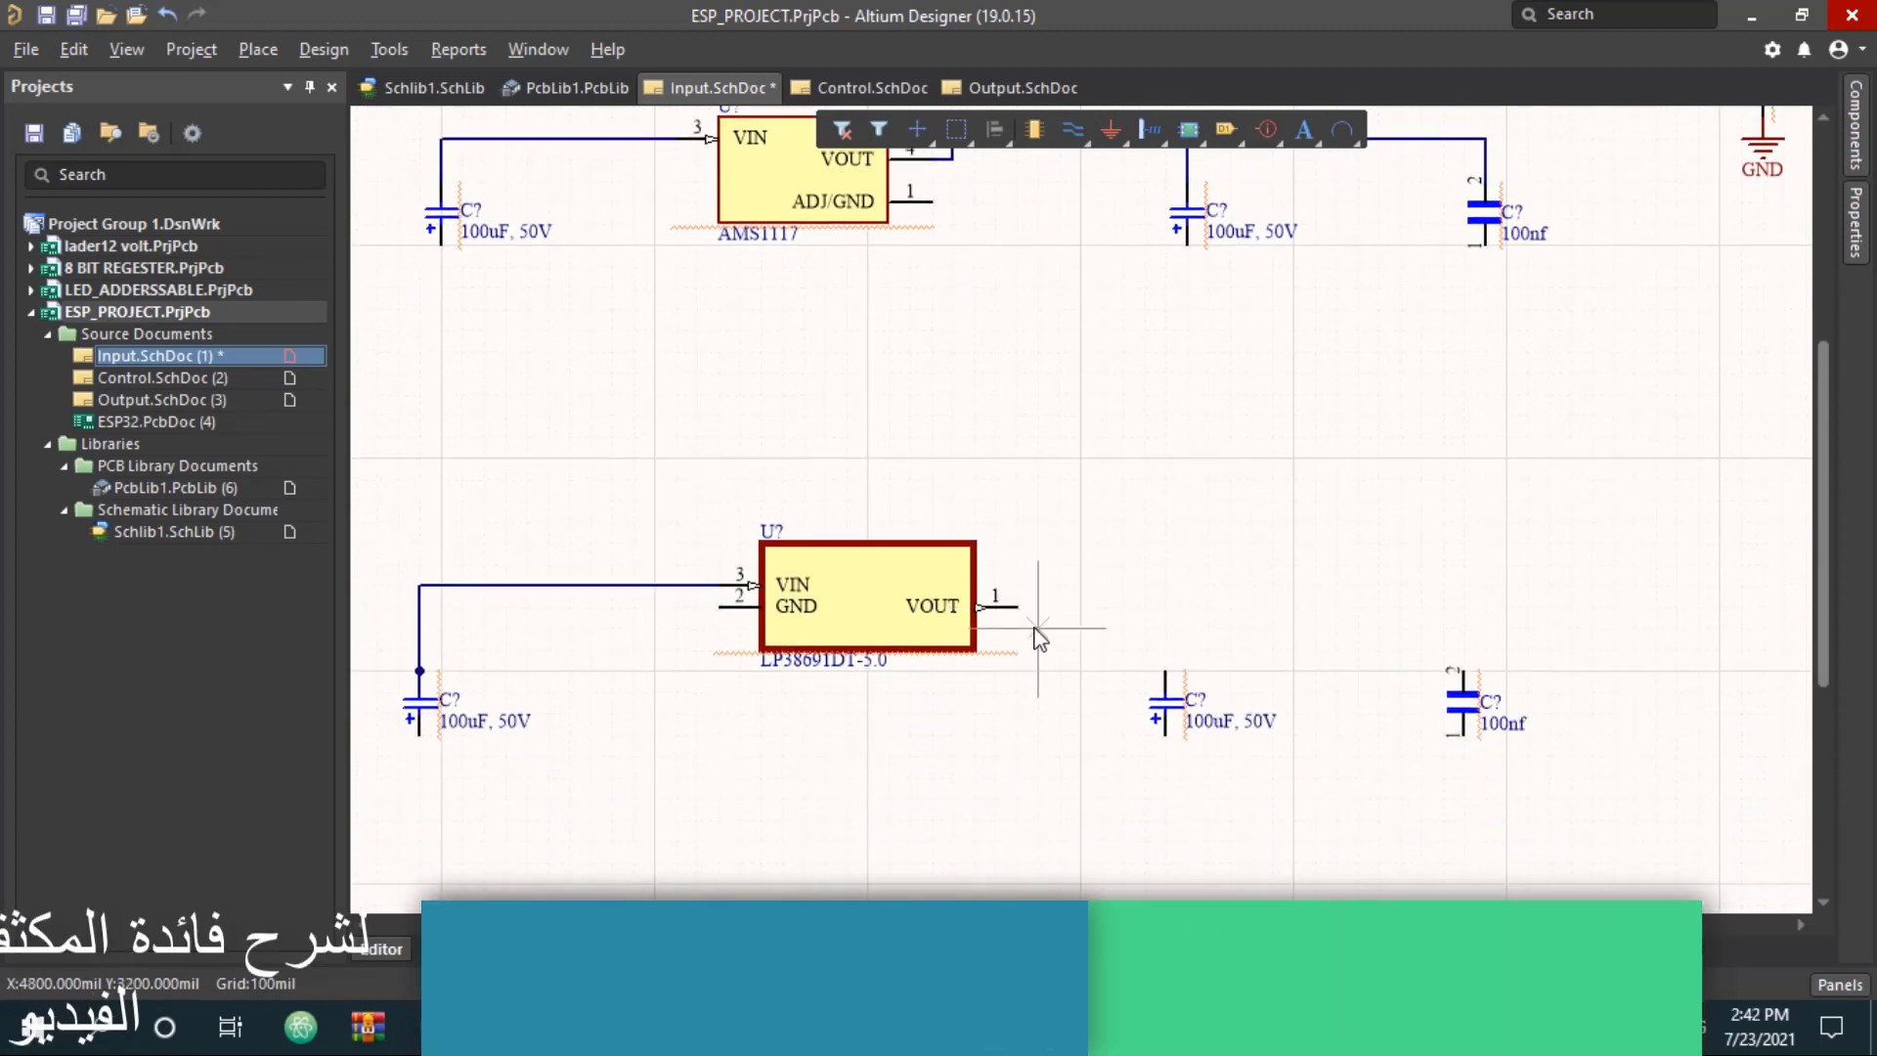
left_click(1016, 607)
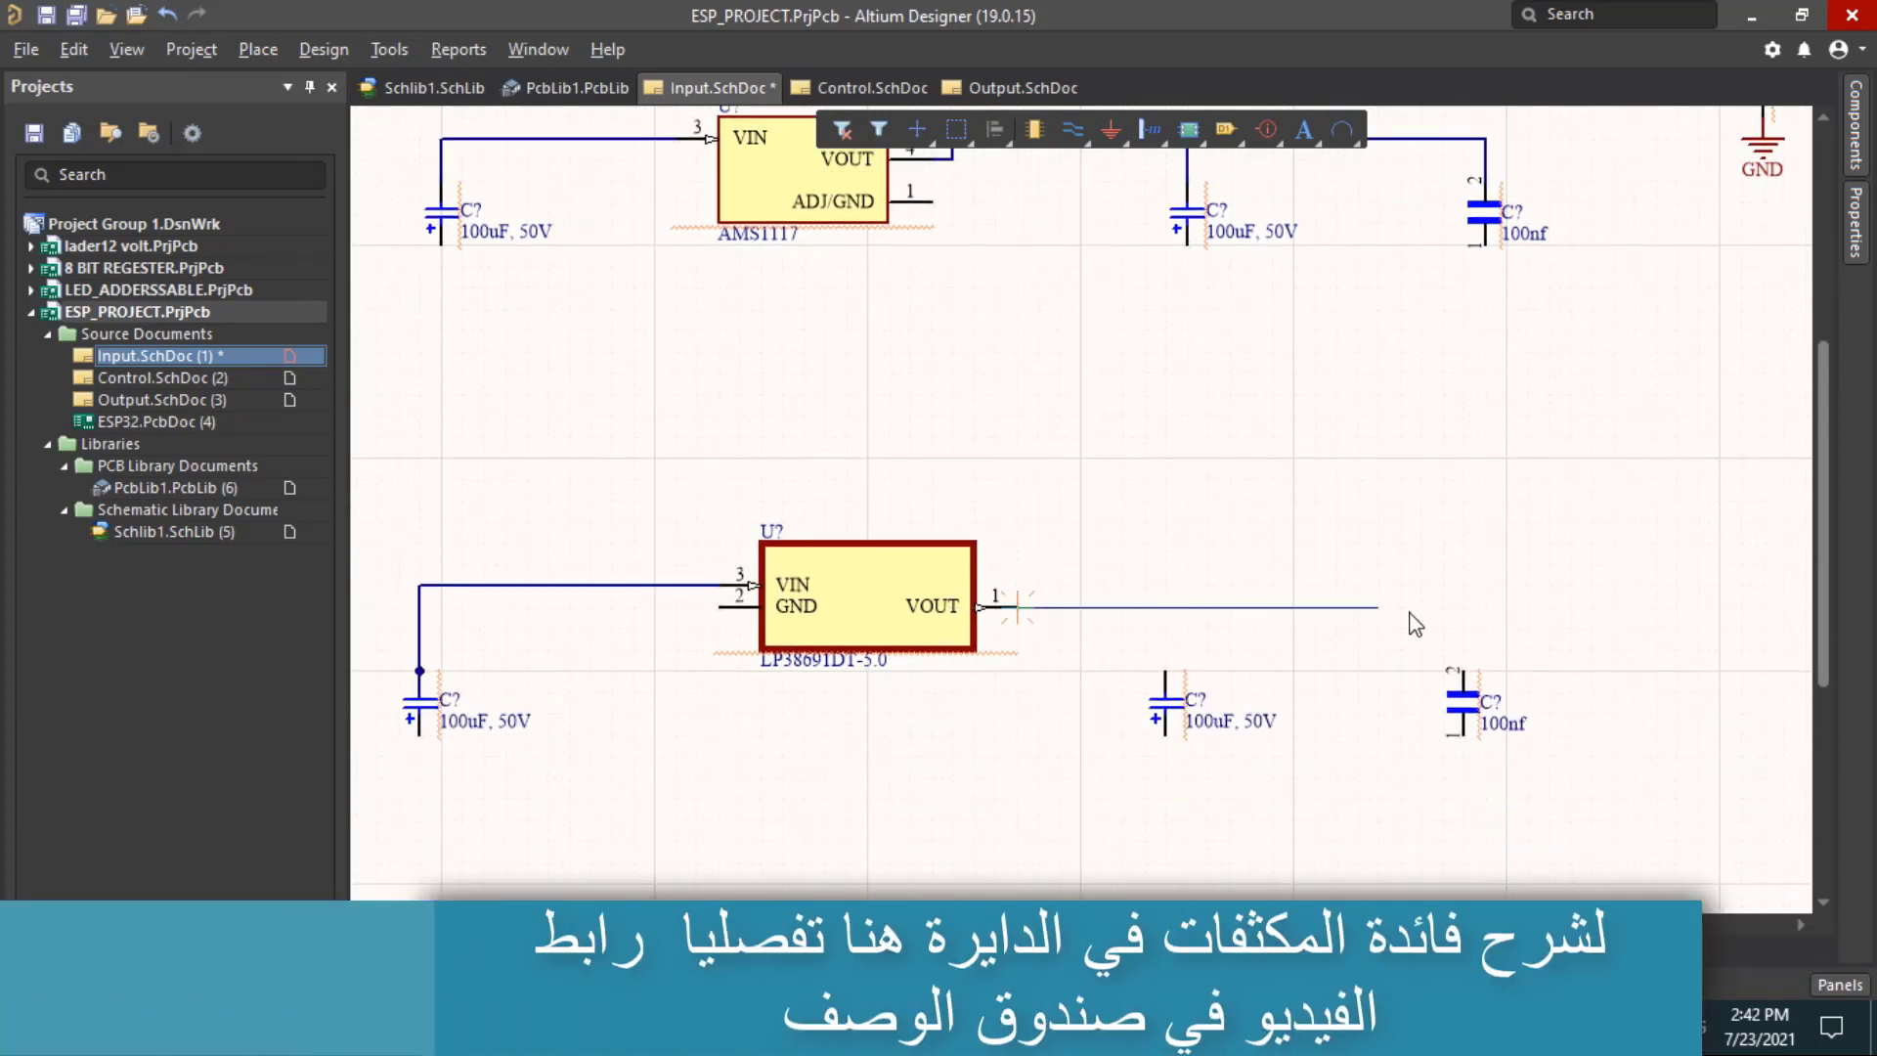
left_click(1464, 671)
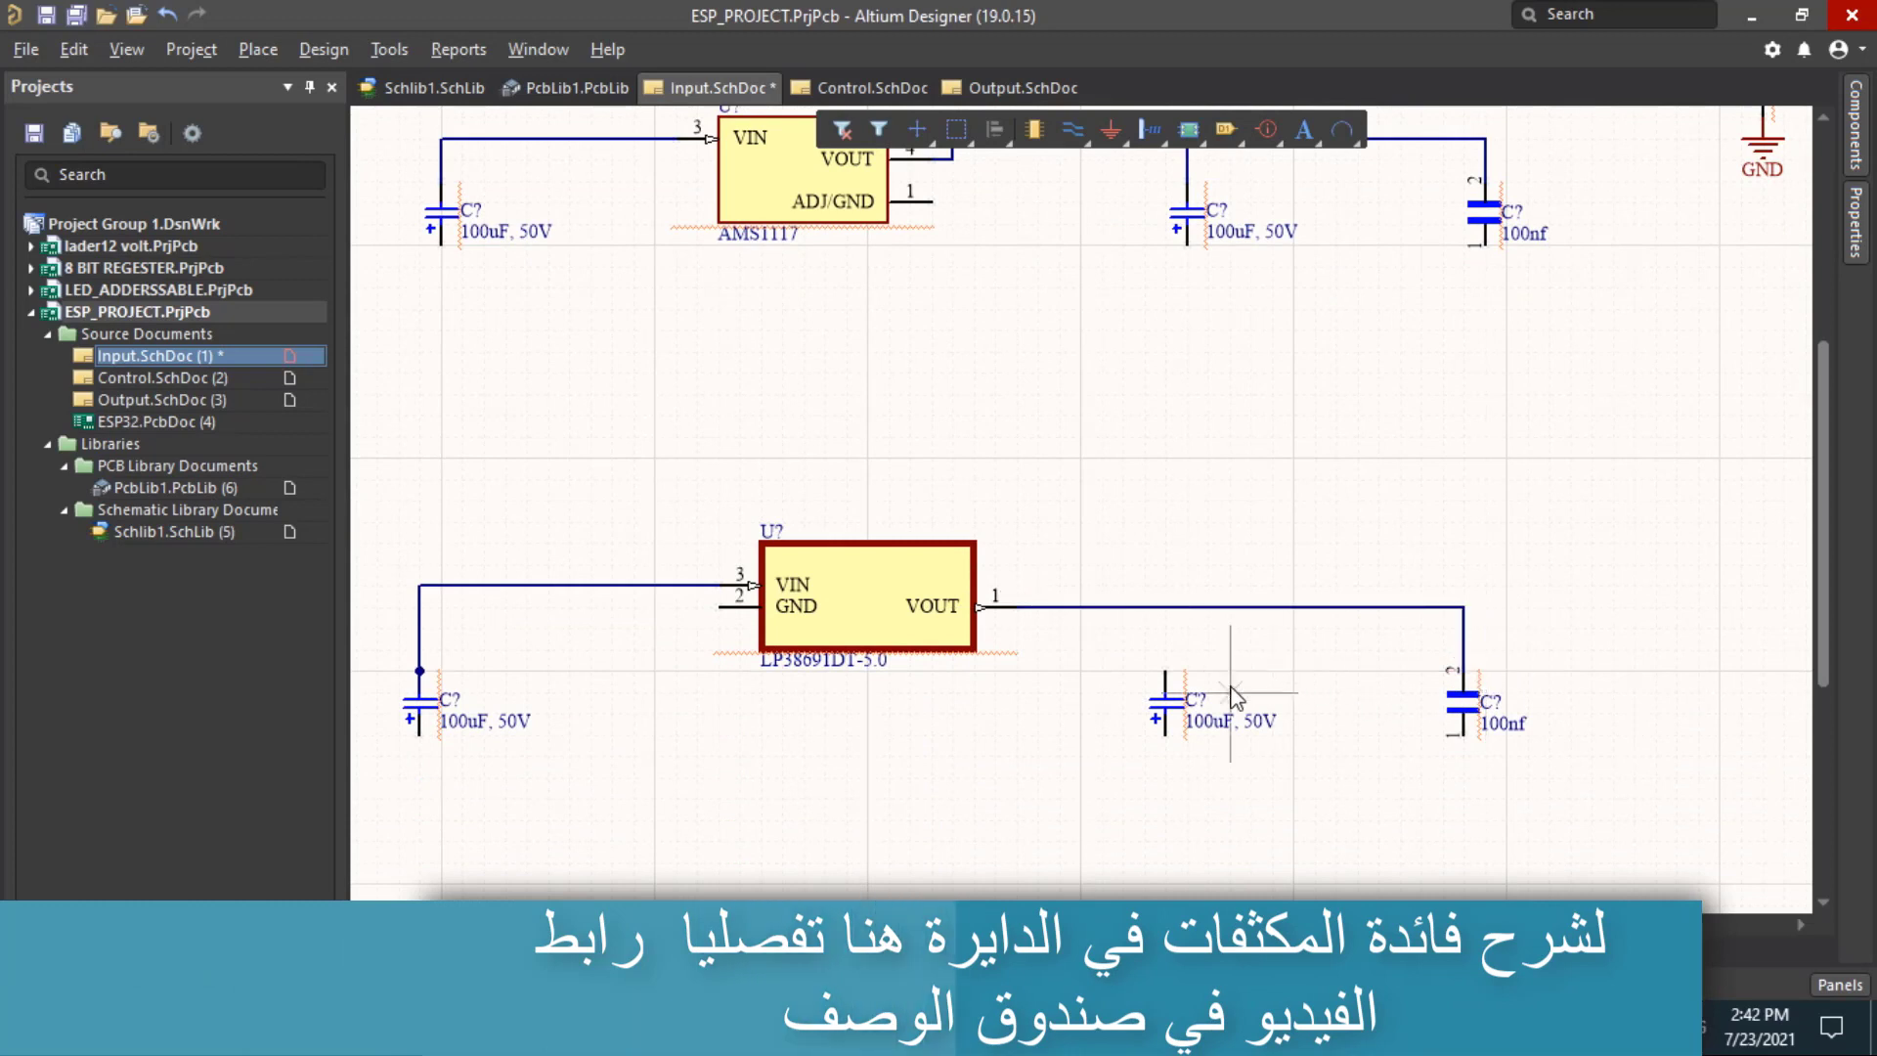
left_click(1165, 607)
left_click(1165, 670)
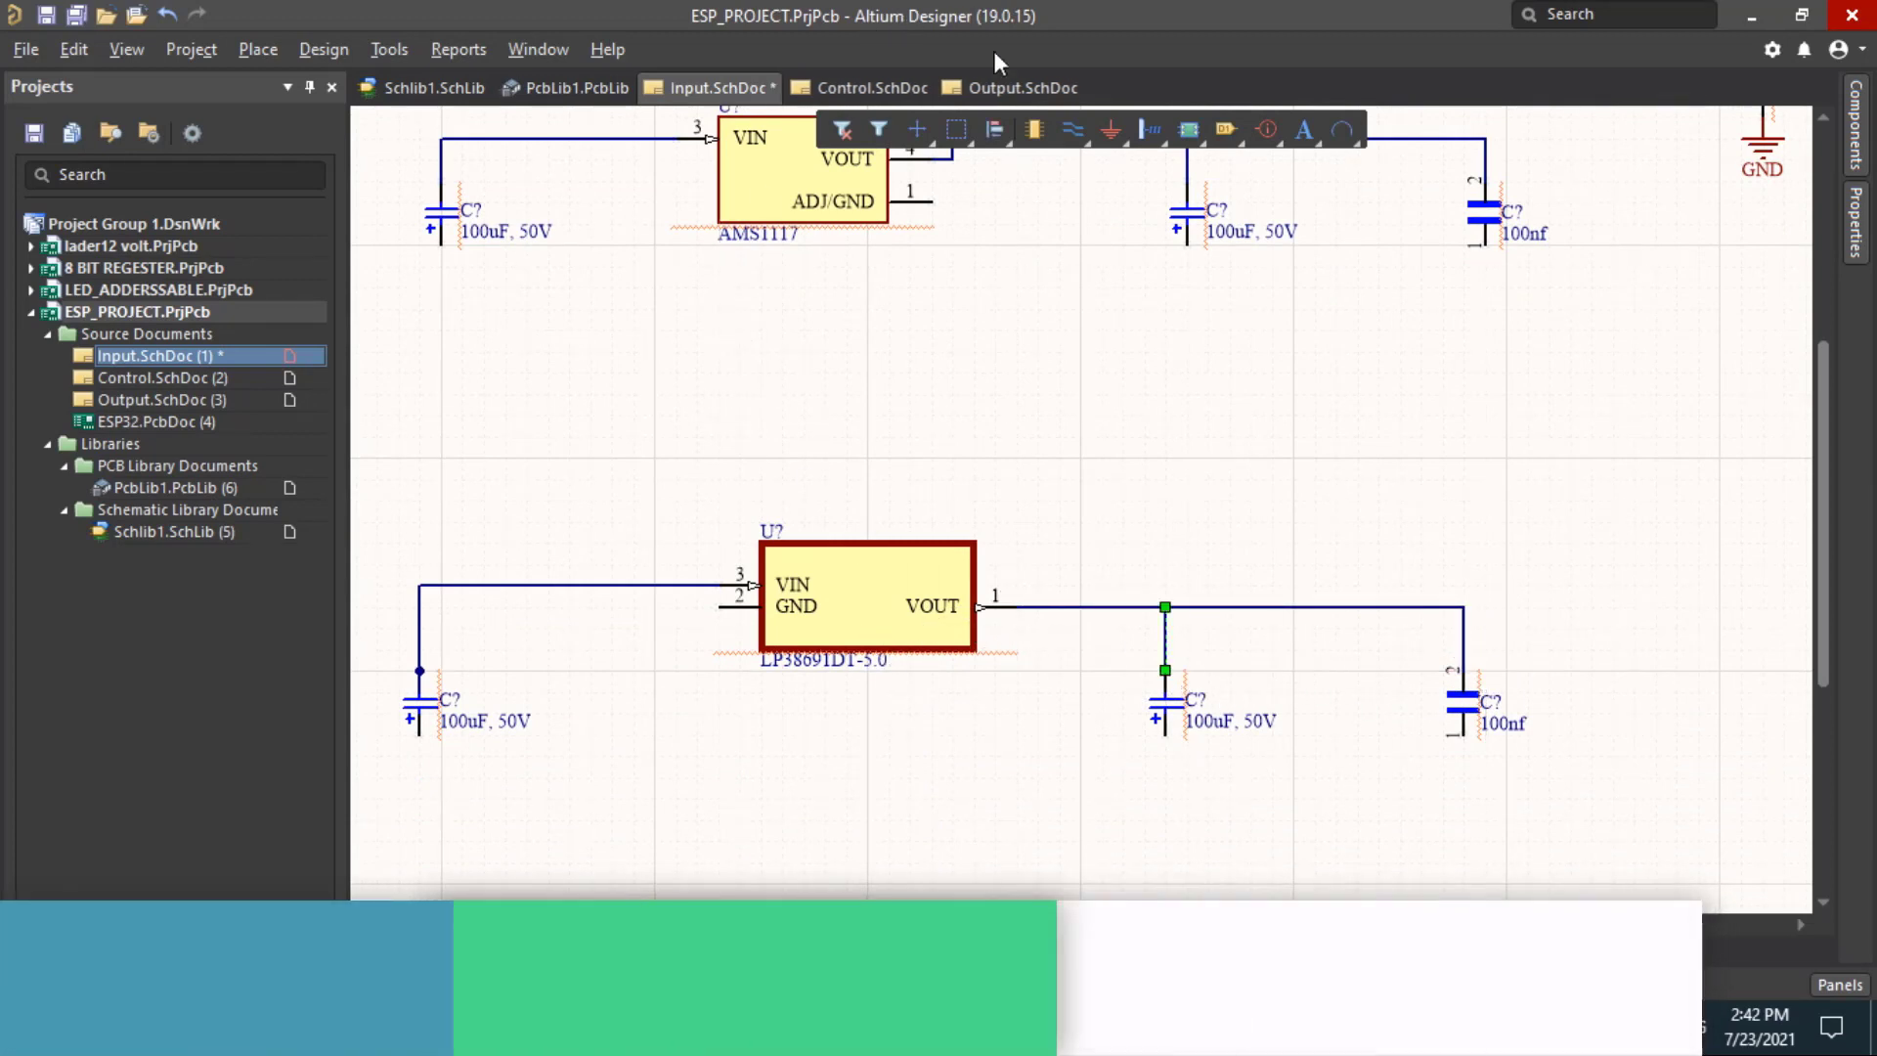
Place GND power ports under the AMS1117's three capacitors and on its ADJ/GND pin
left_click(1110, 128)
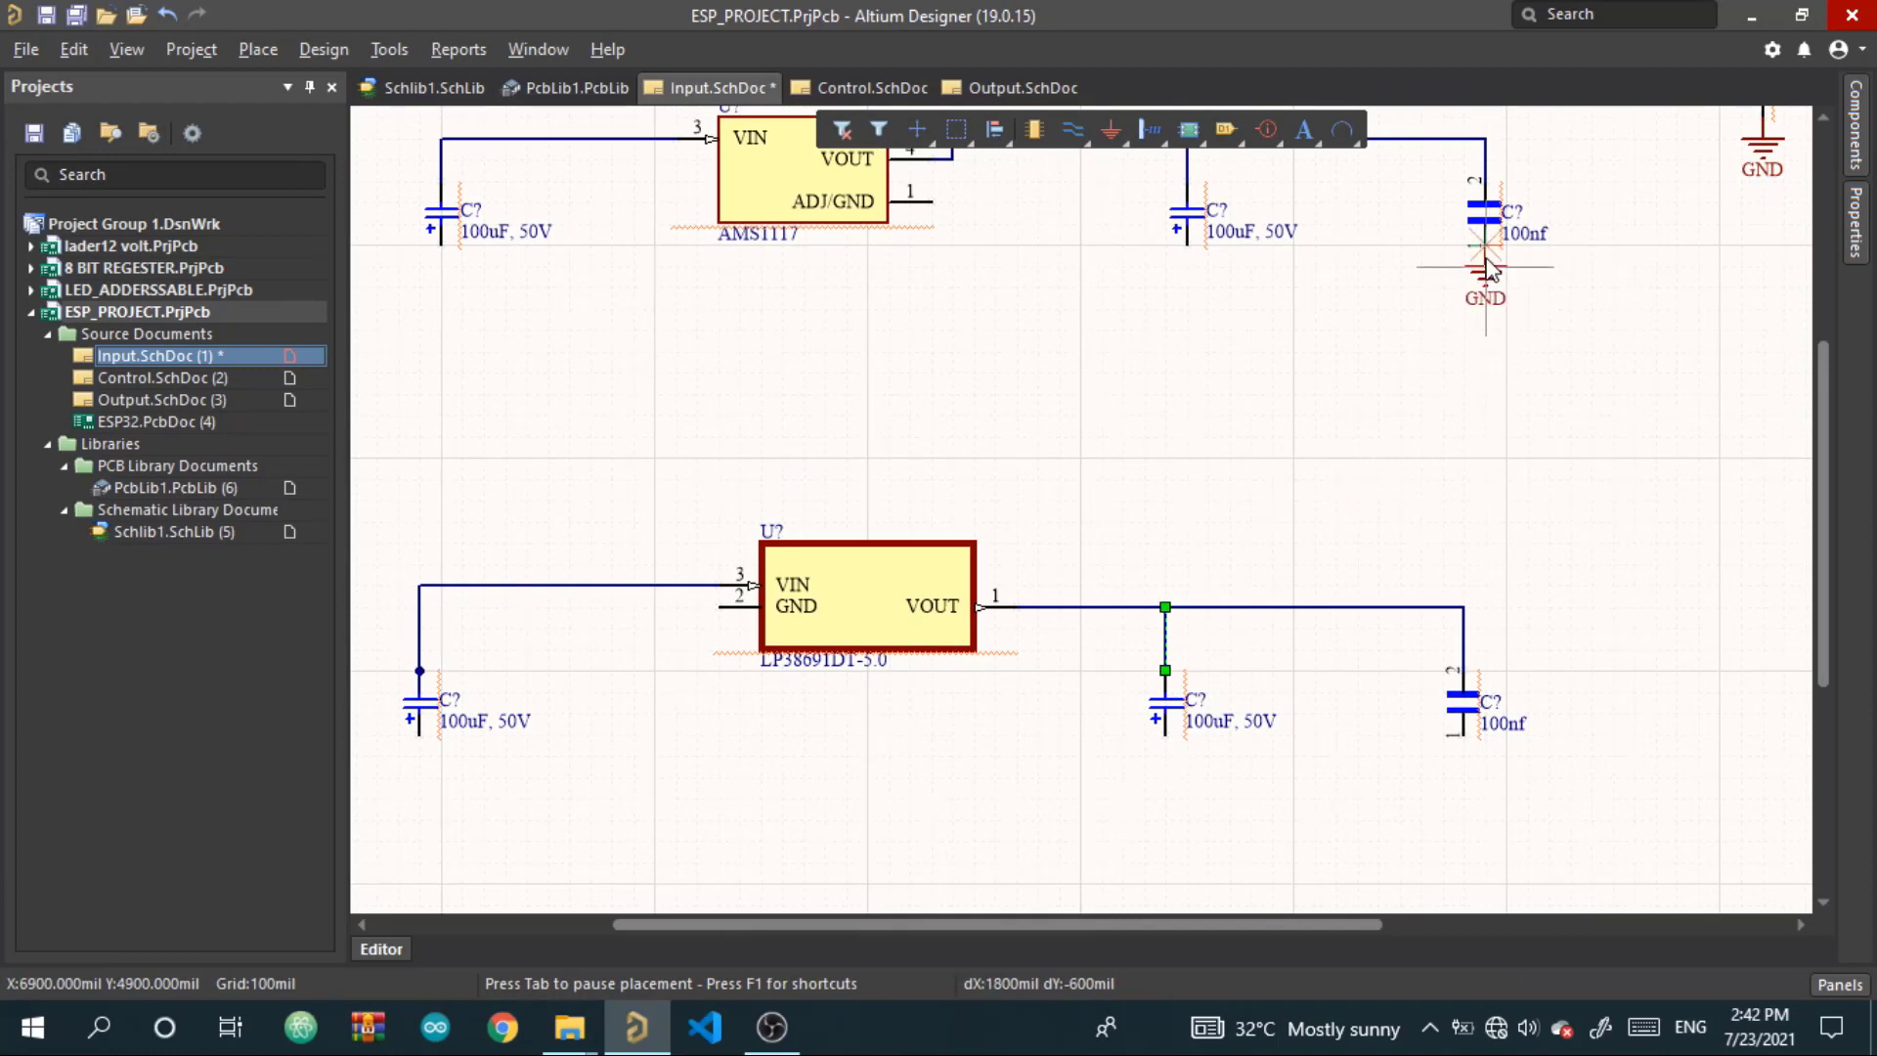
left_click(1485, 266)
left_click(1186, 266)
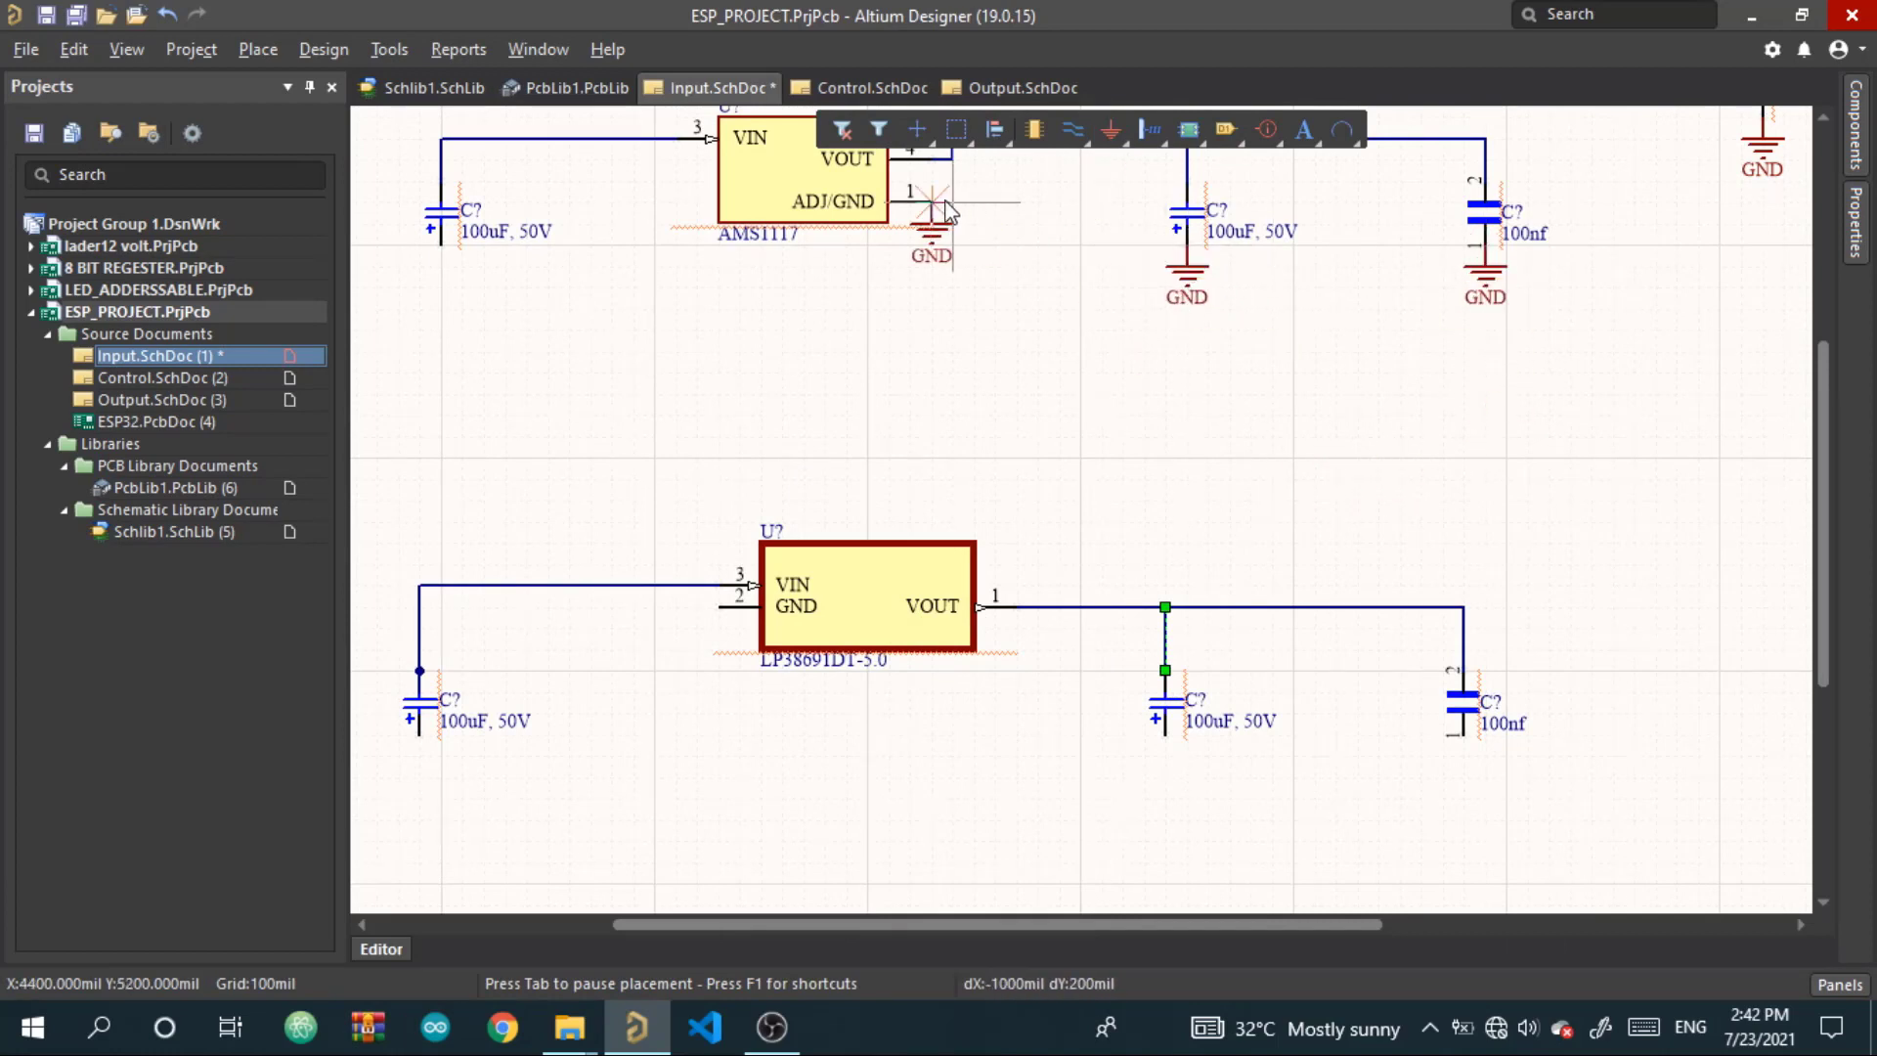
left_click(931, 202)
left_click(441, 266)
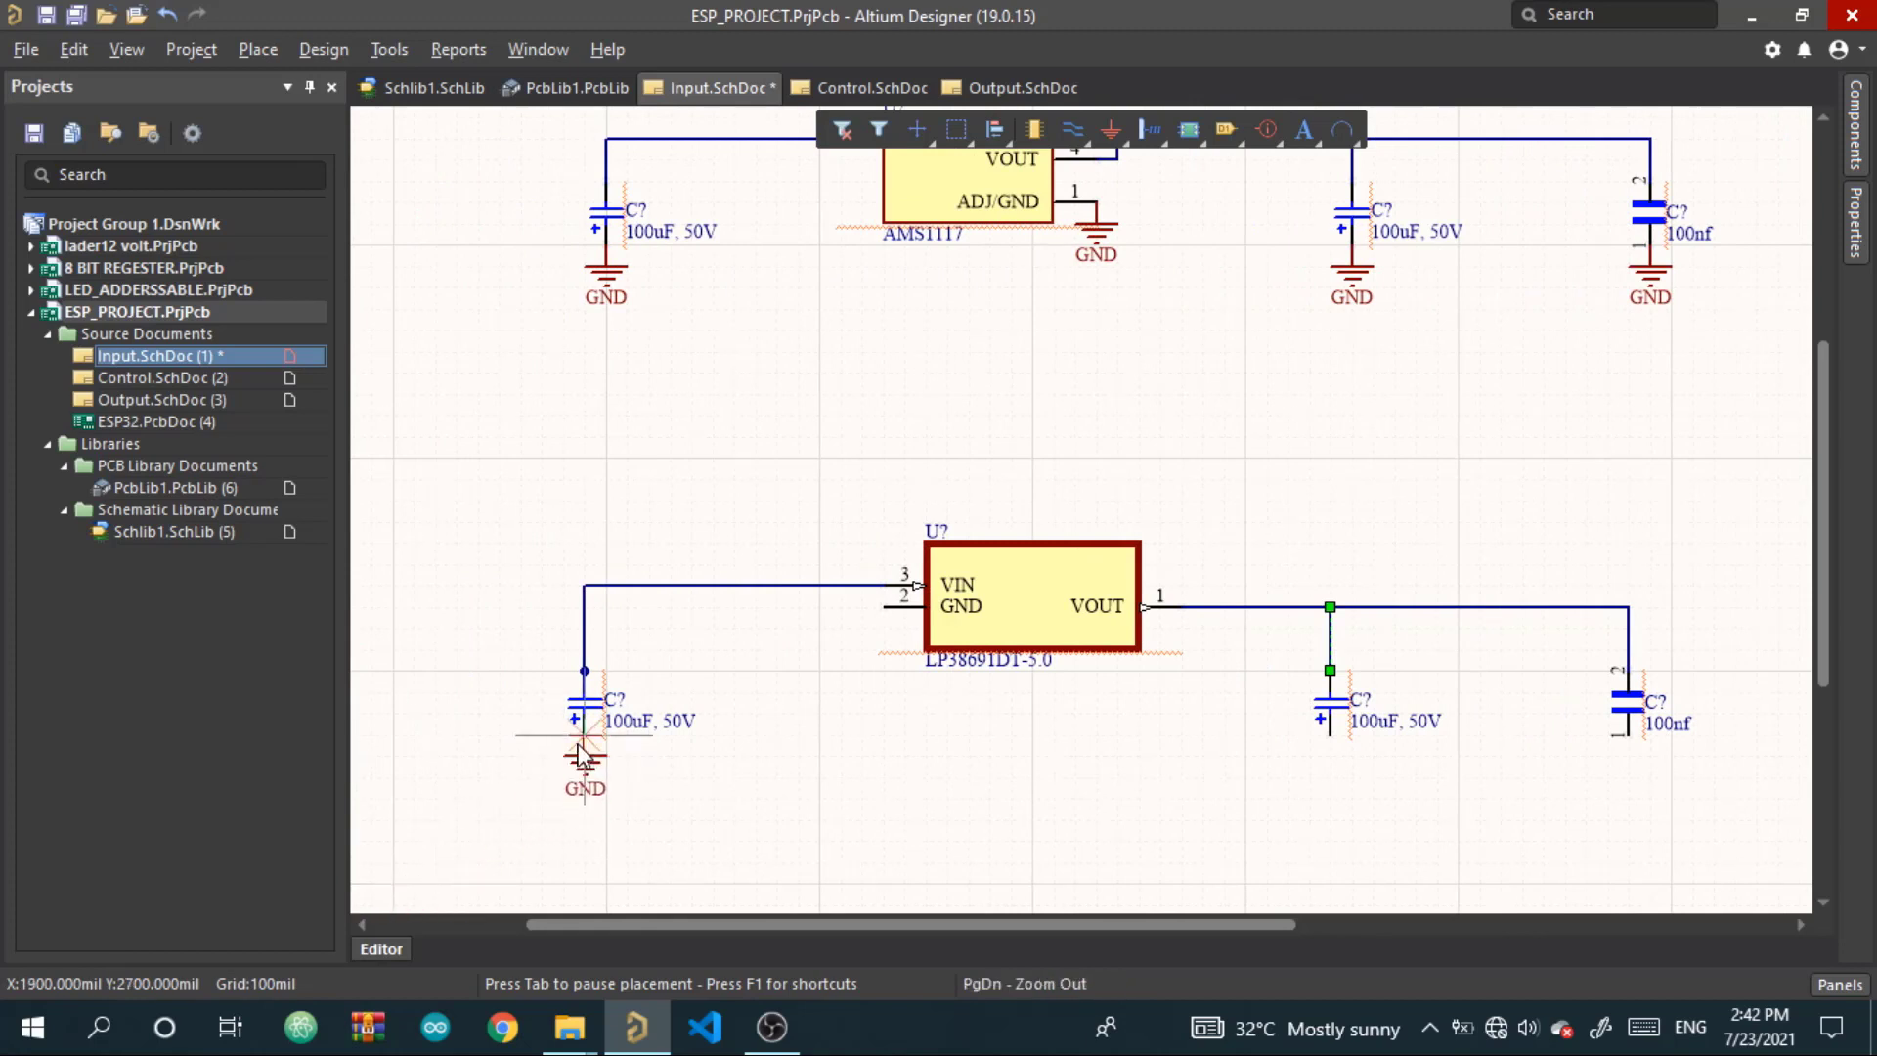
Place GND power ports under the LP38691DT-5.0's three capacitors and on its GND pin
left_click(583, 755)
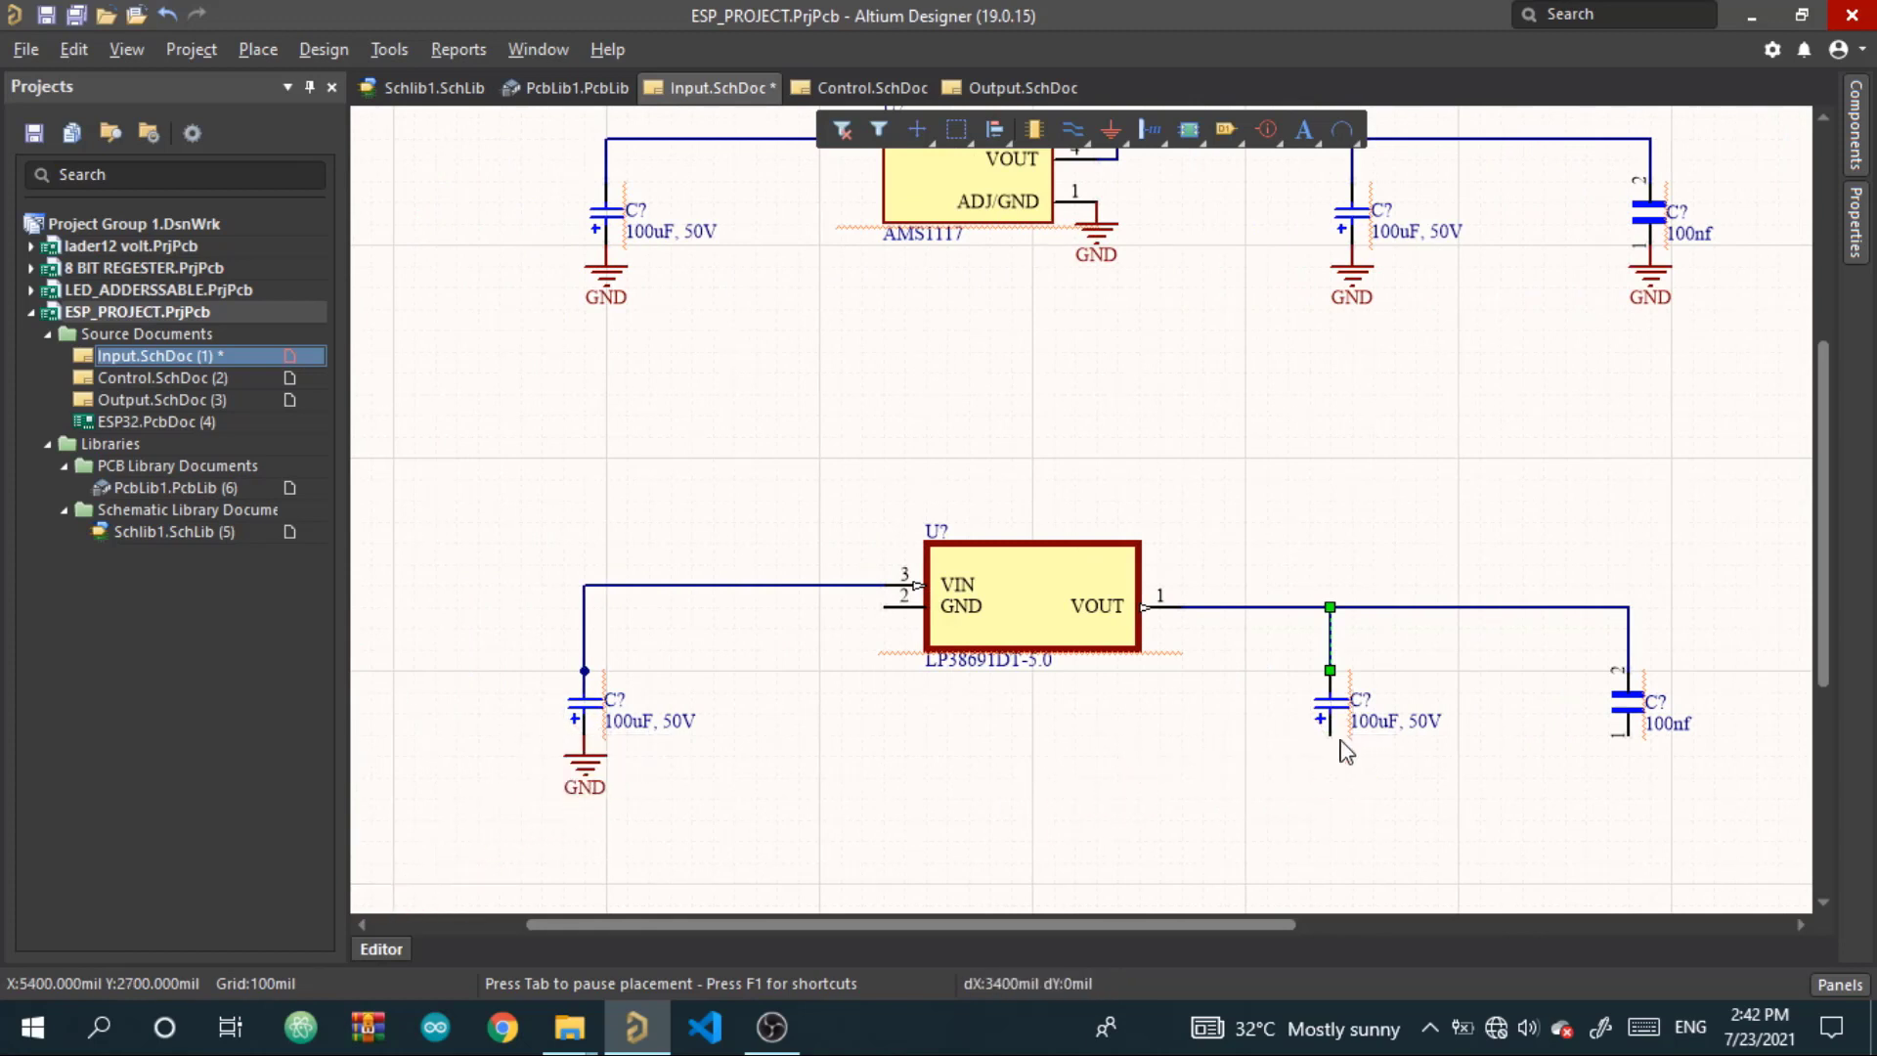
left_click(1630, 758)
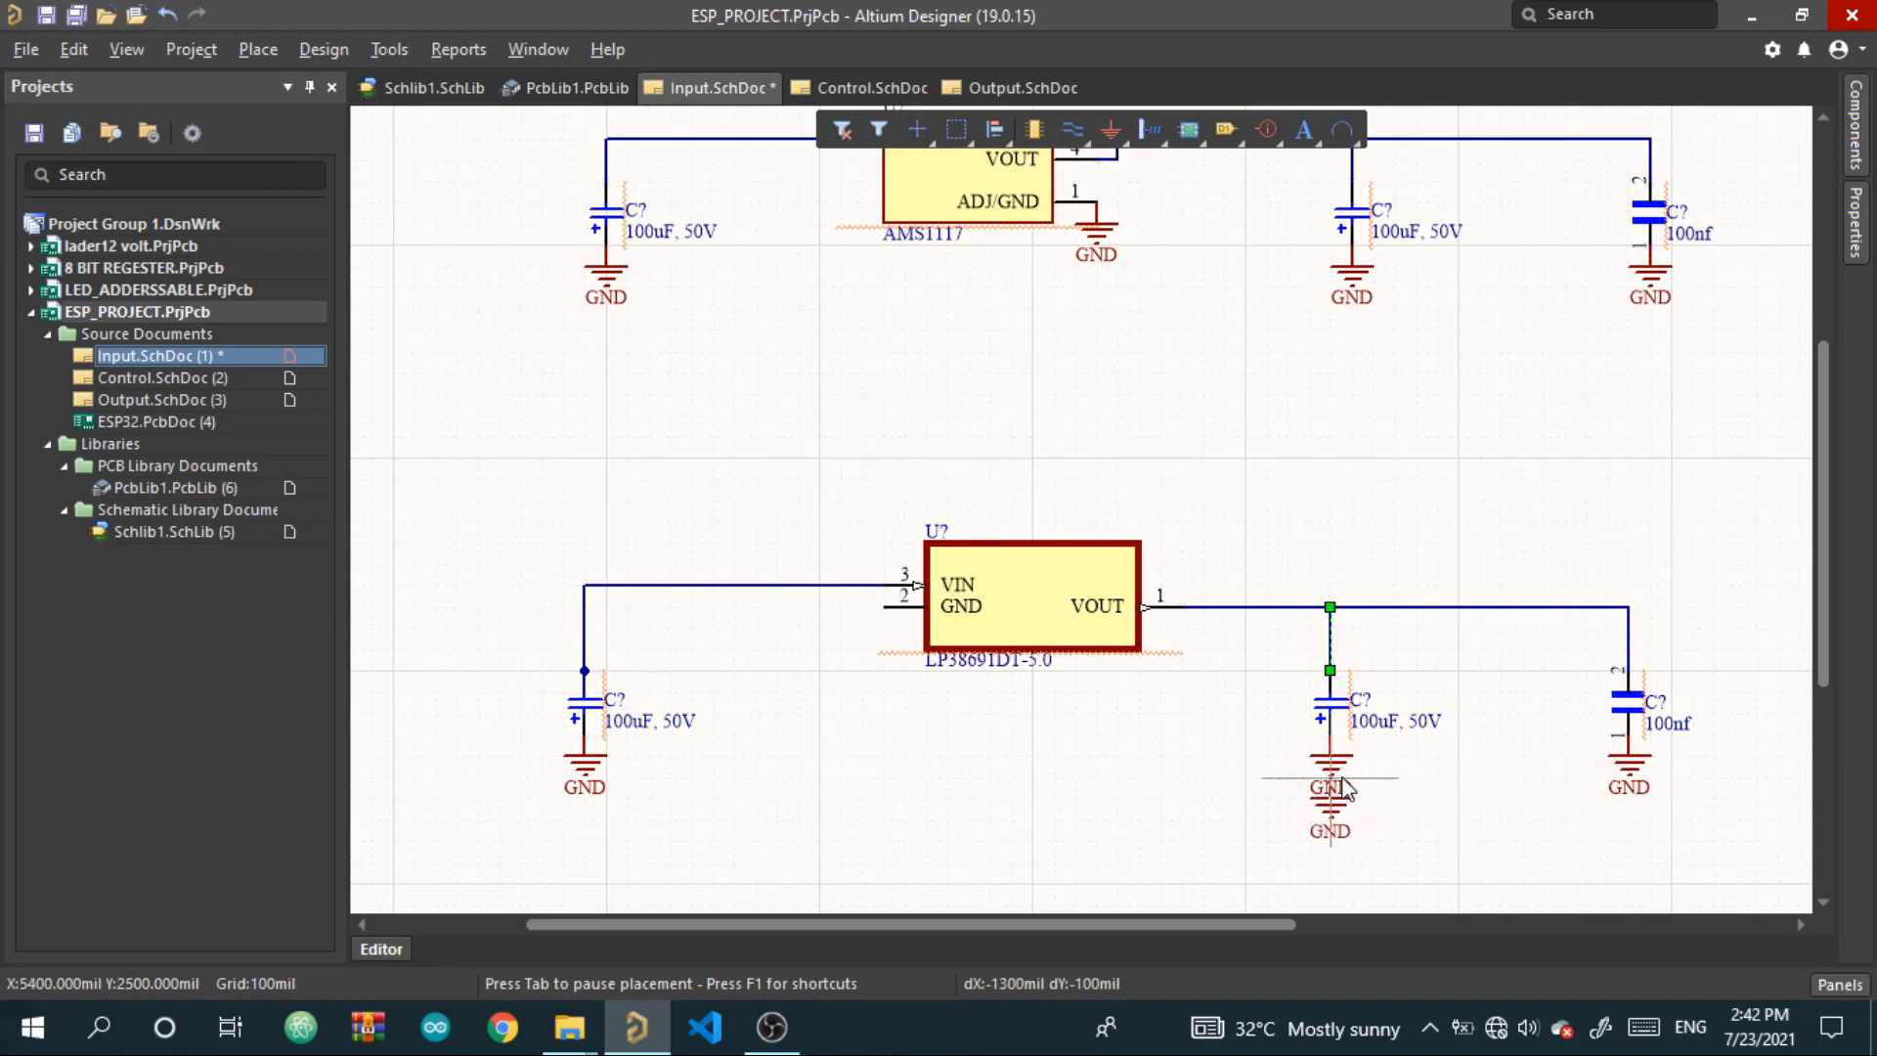
right_click(1340, 777)
right_click_drag(1062, 815, 1030, 811)
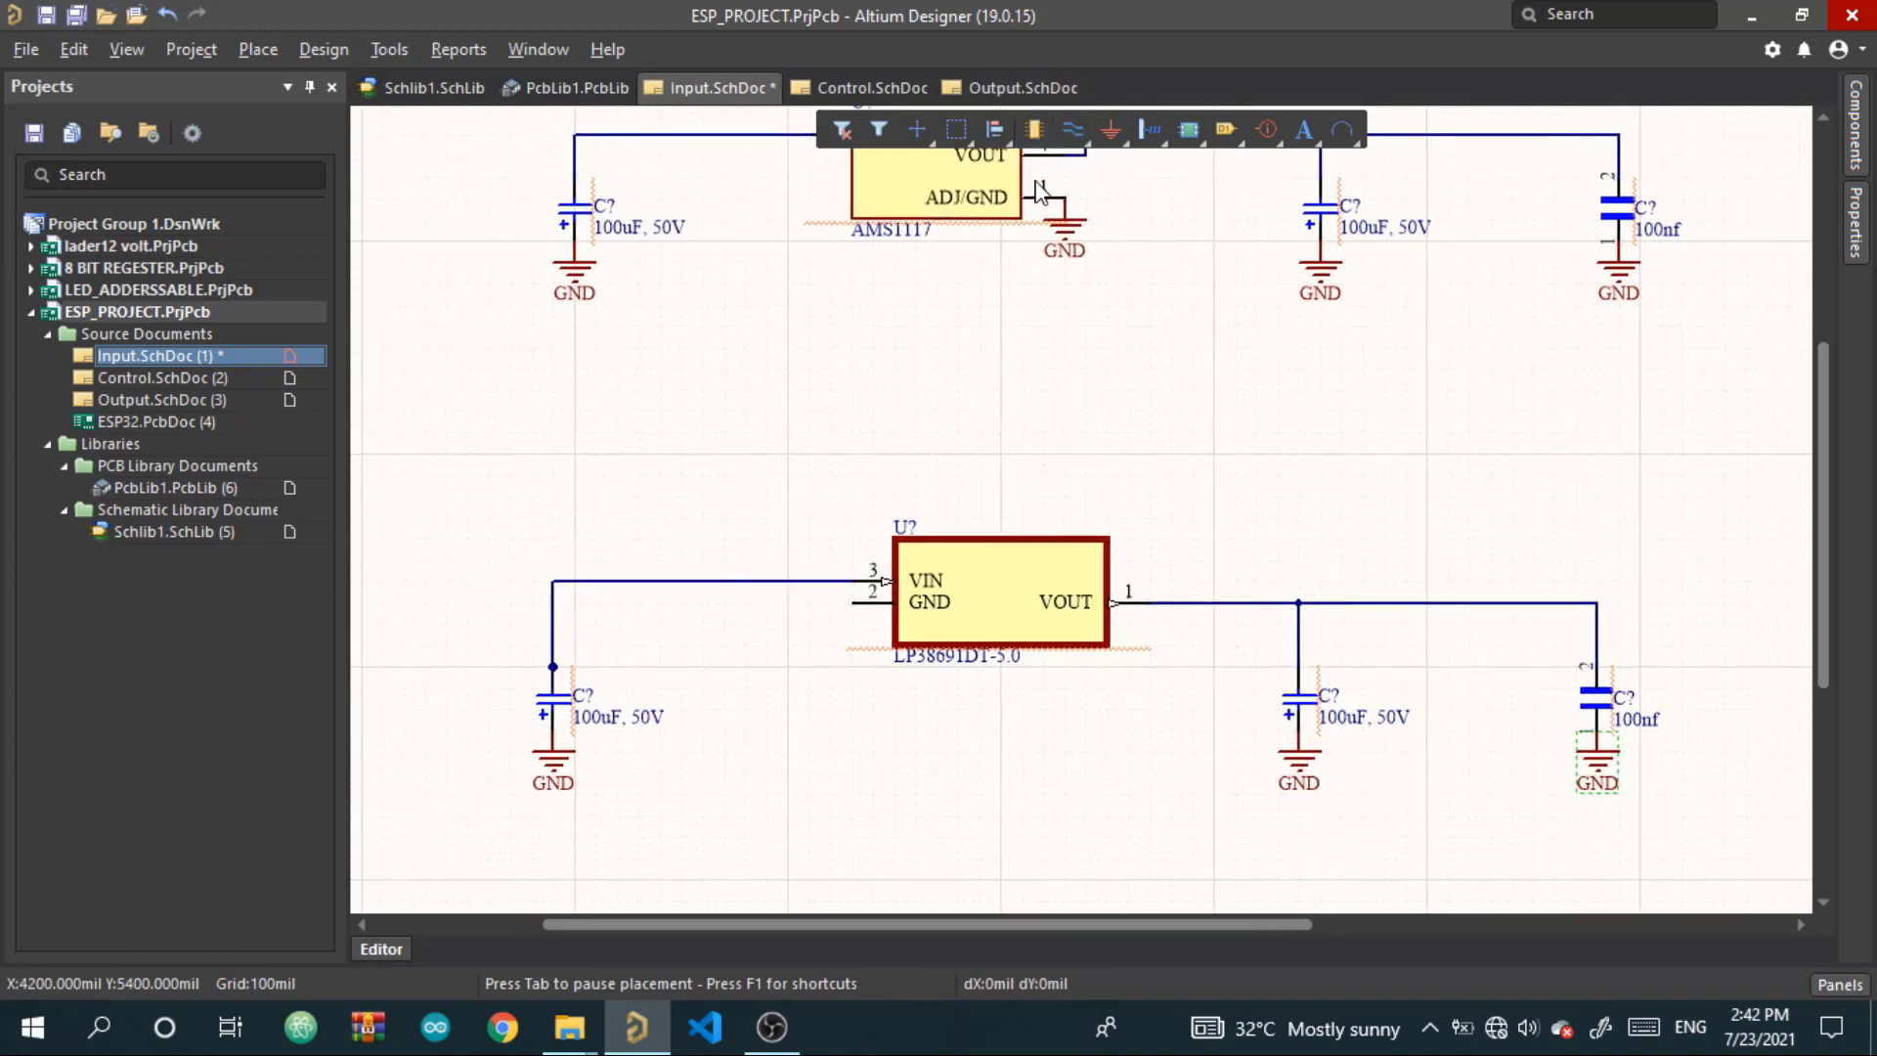
left_click(845, 607)
right_click(741, 675)
Place a +5 power port above the AMS1117's output wire near the 100nf capacitor and name it +3
right_click_drag(800, 665, 493, 772)
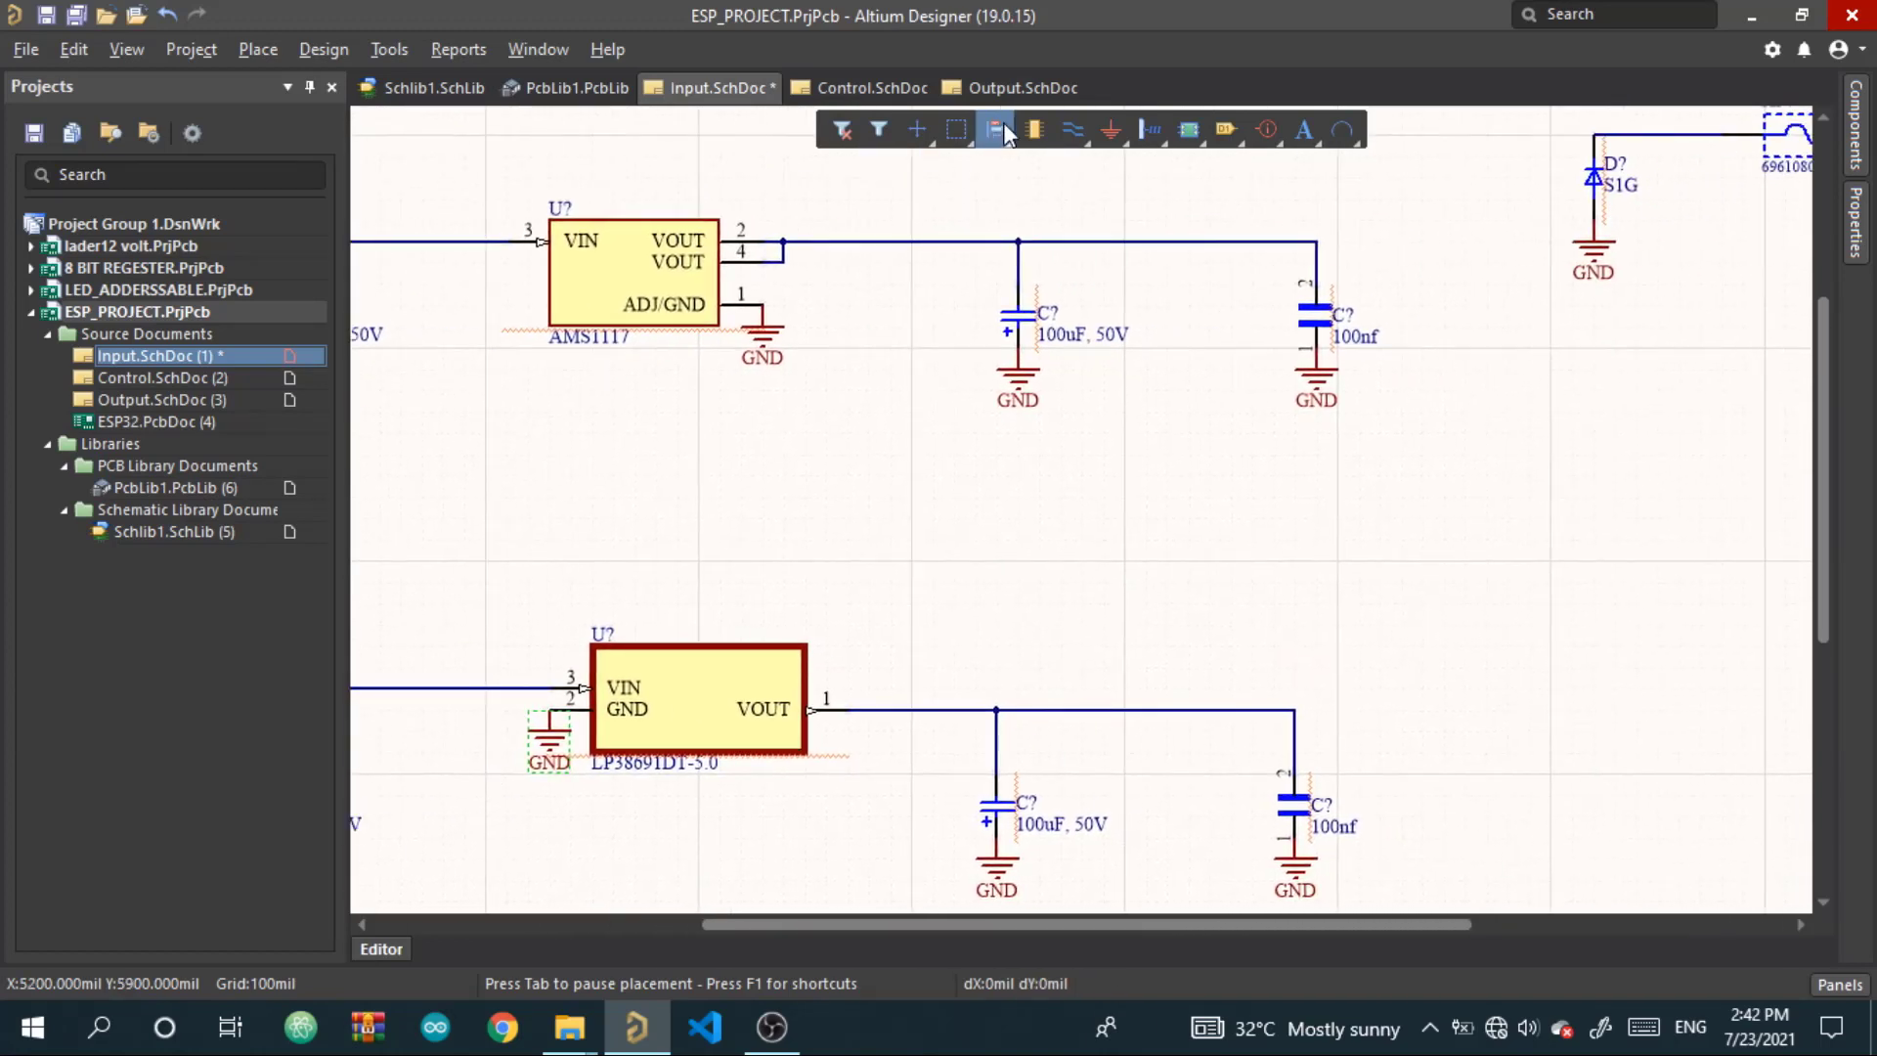
right_click_drag(1273, 283, 1202, 479)
left_click(1112, 121)
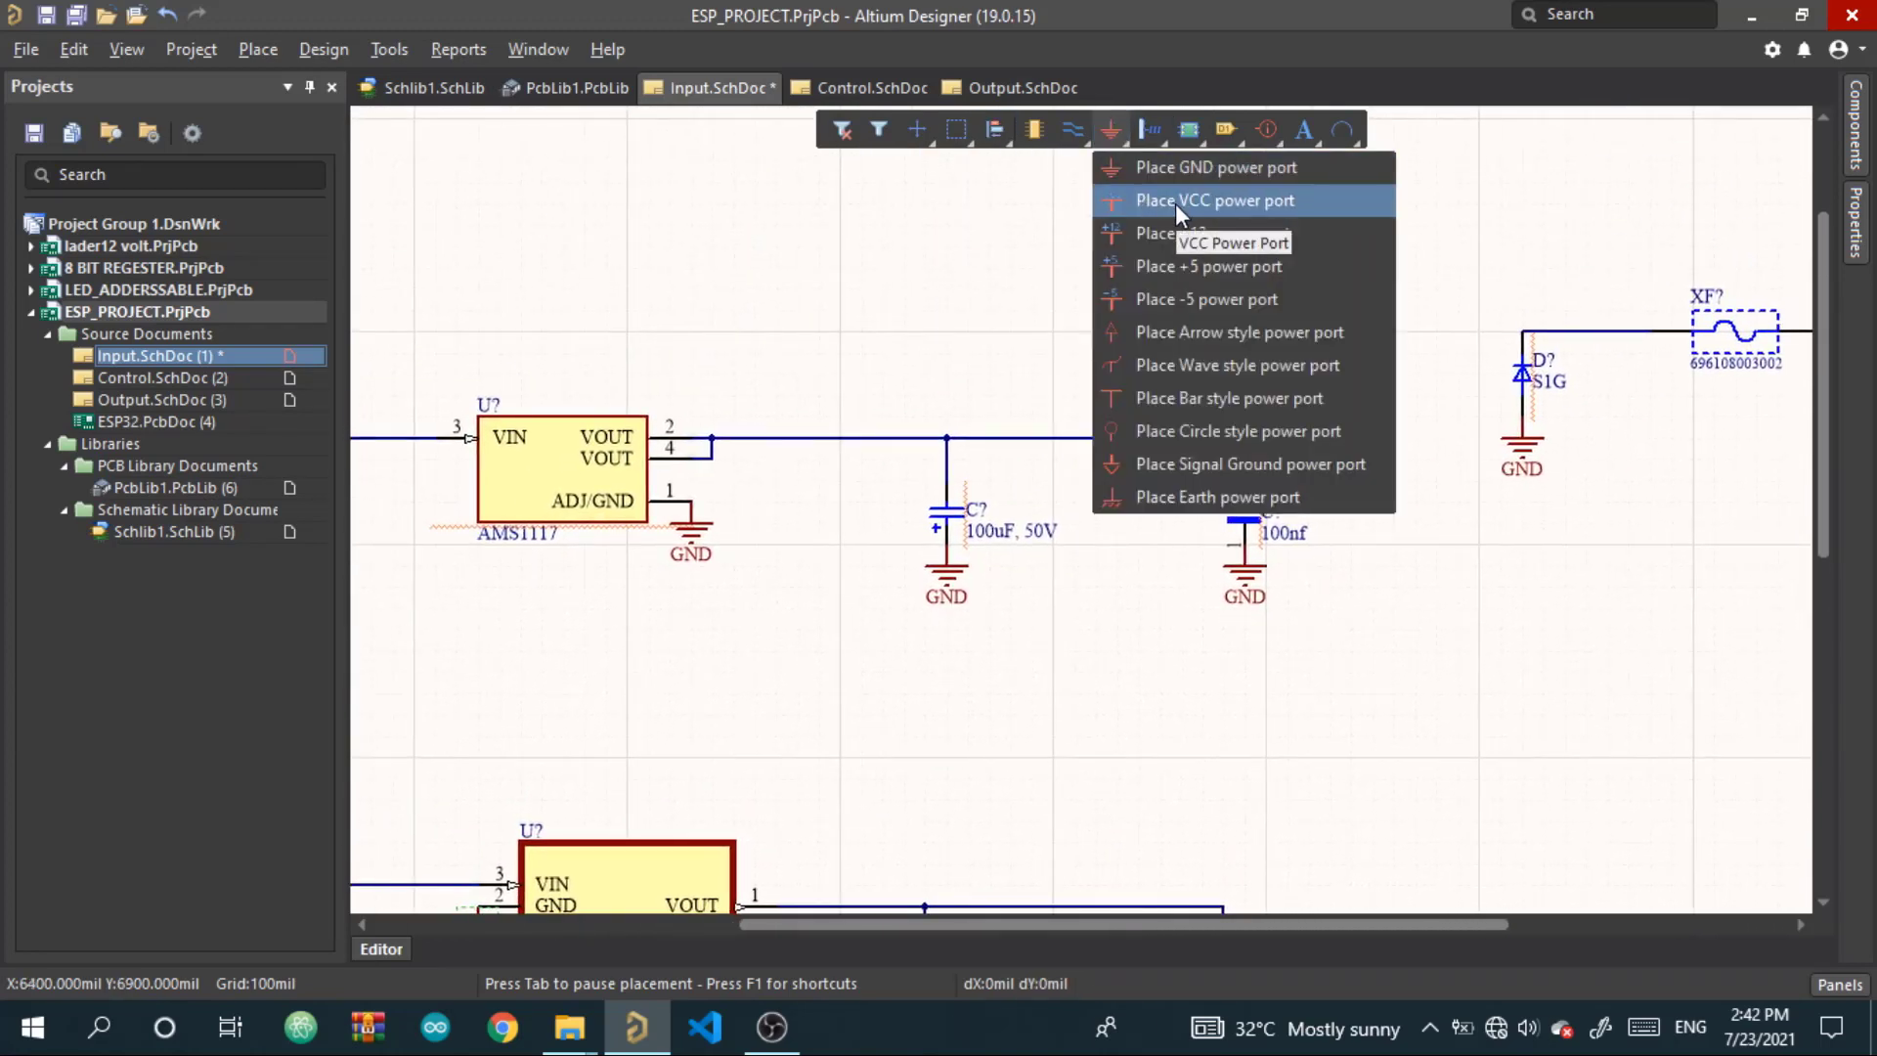
left_click(1187, 260)
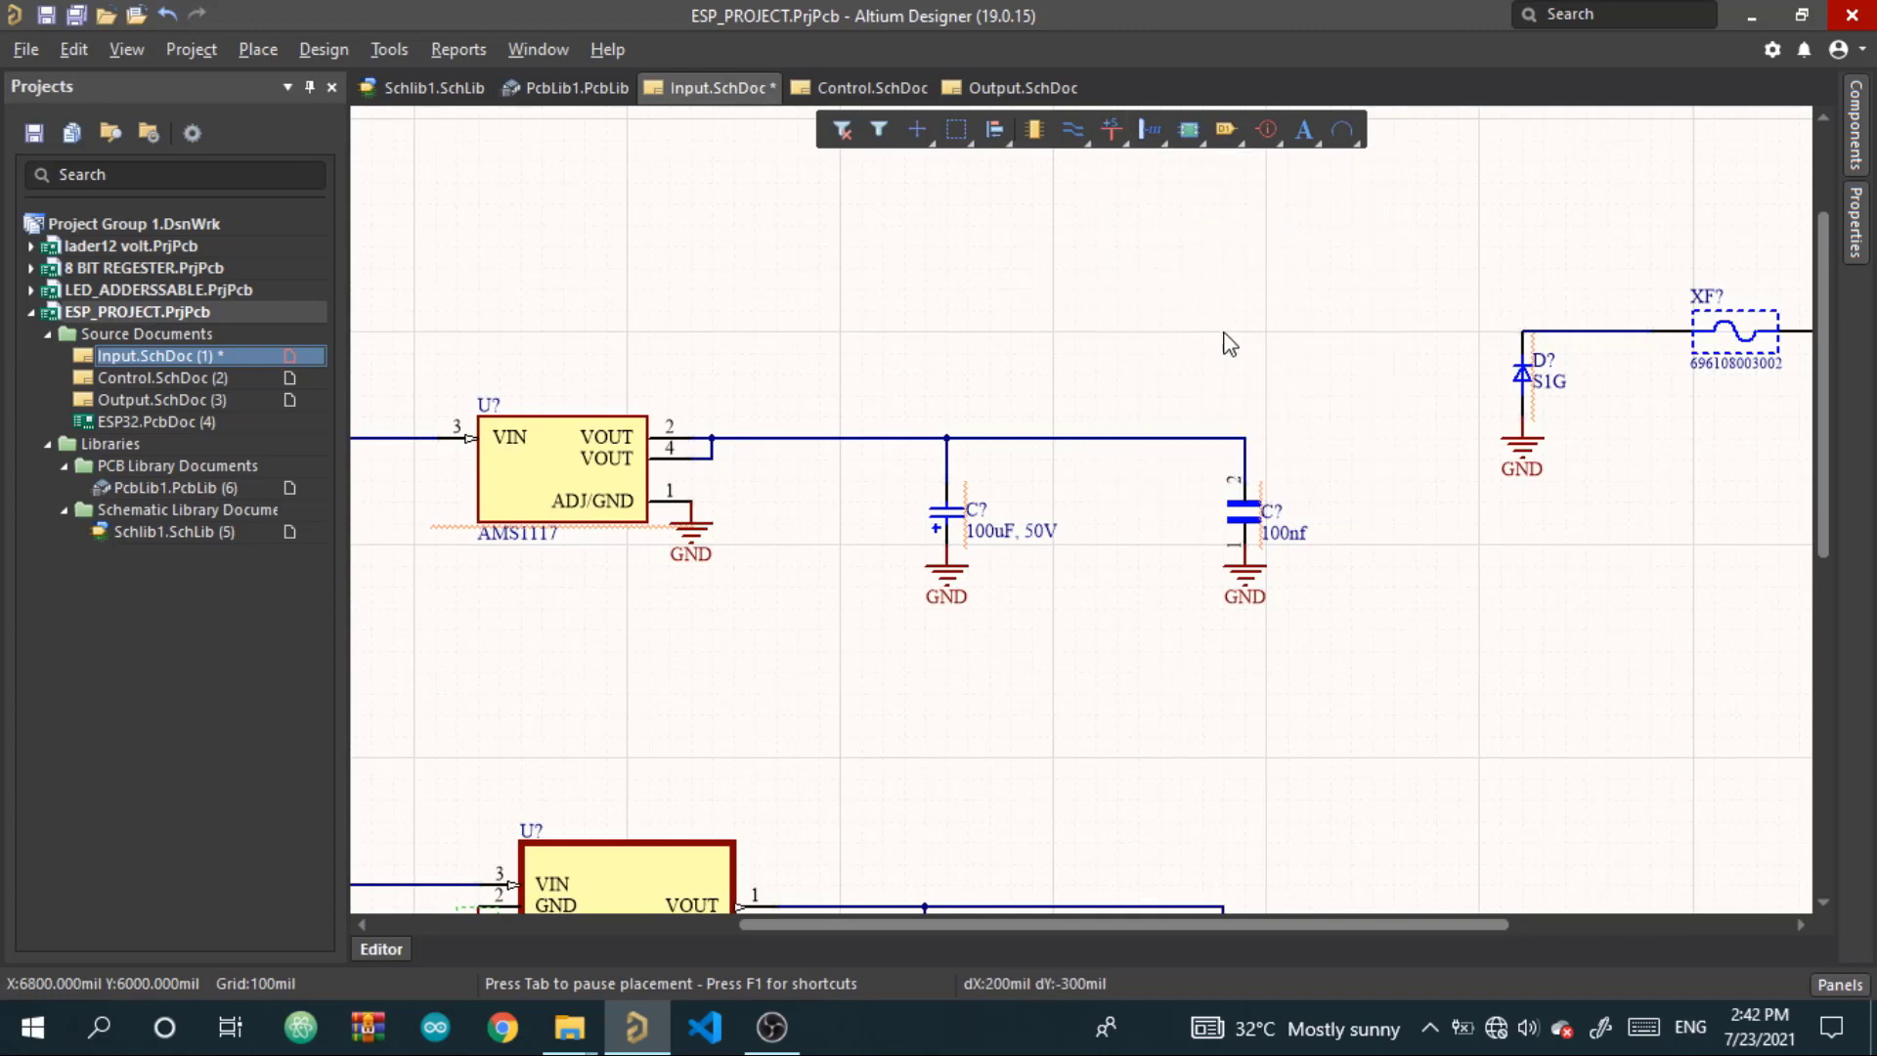
left_click(1224, 330)
key("Tab")
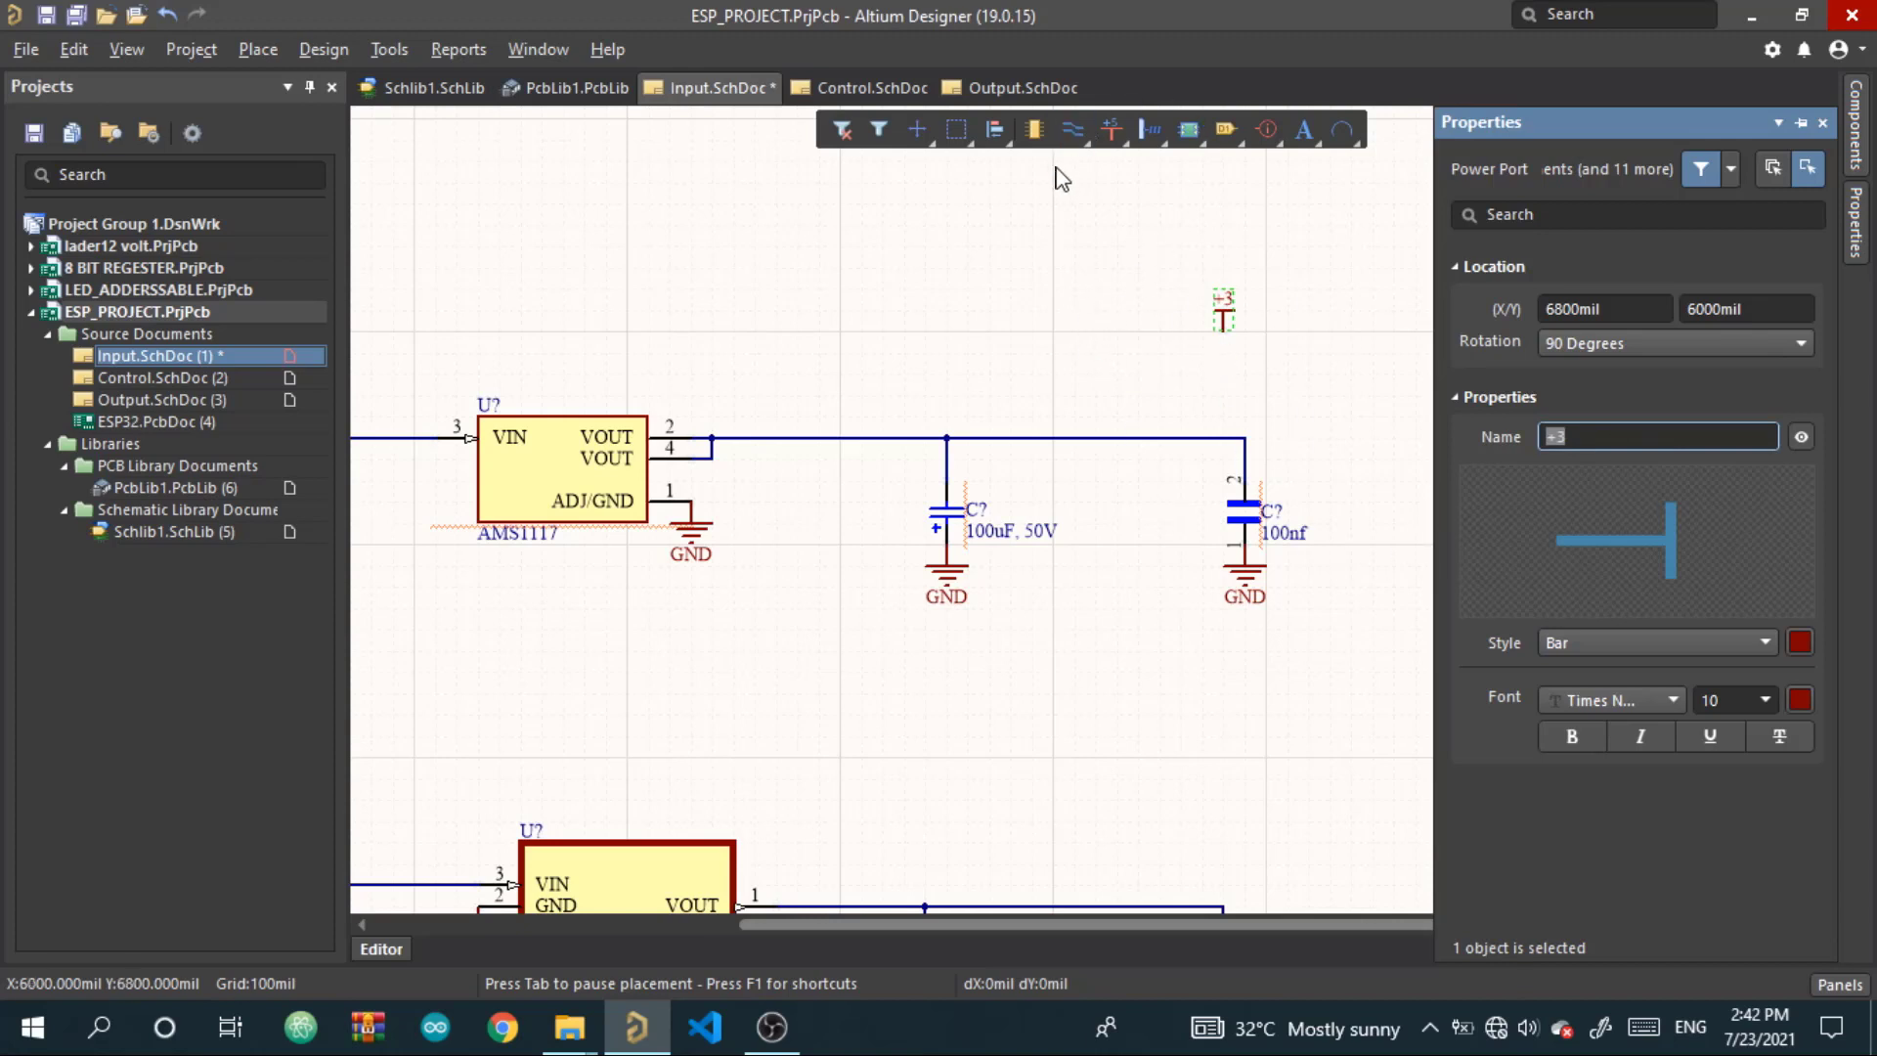
Wire the AMS1117 output junction above the 100nf capacitor up to the +3 power port and align the port over that wire
left_click(1074, 136)
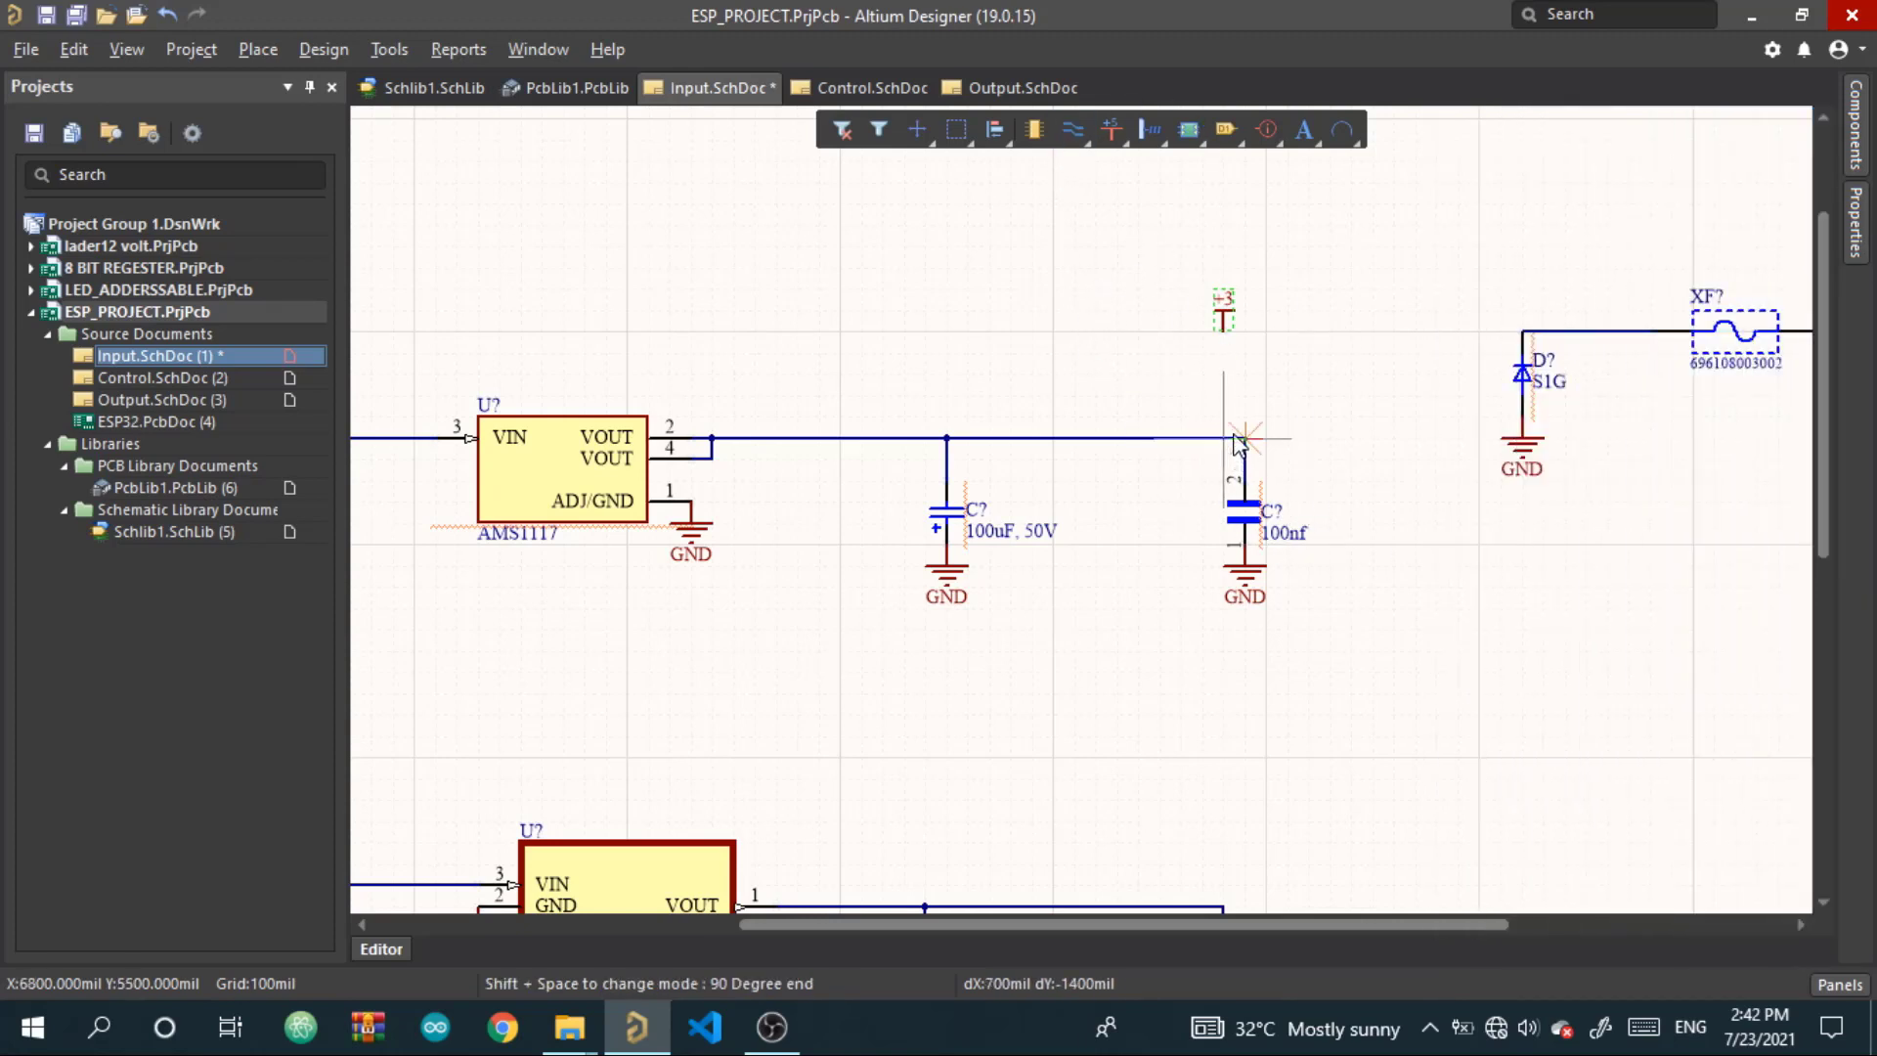
left_click(1241, 439)
left_click(1246, 331)
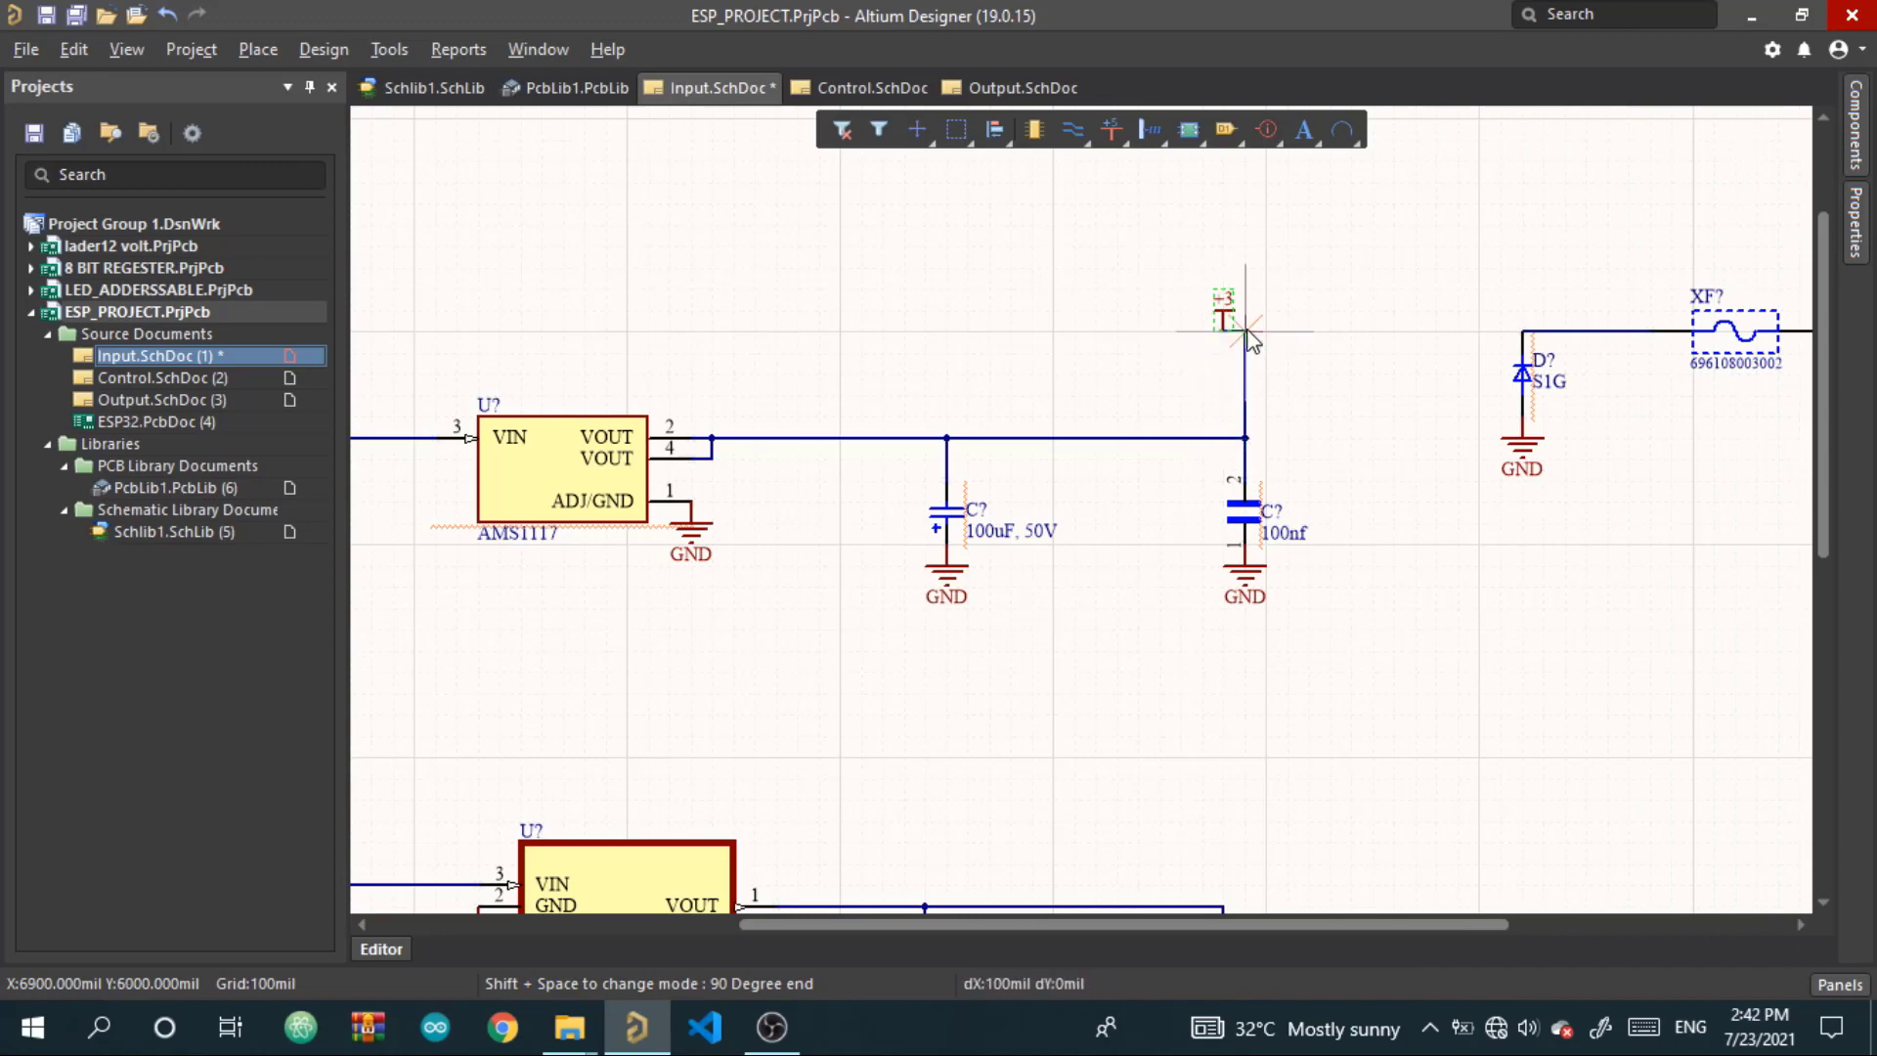
left_click(1227, 334)
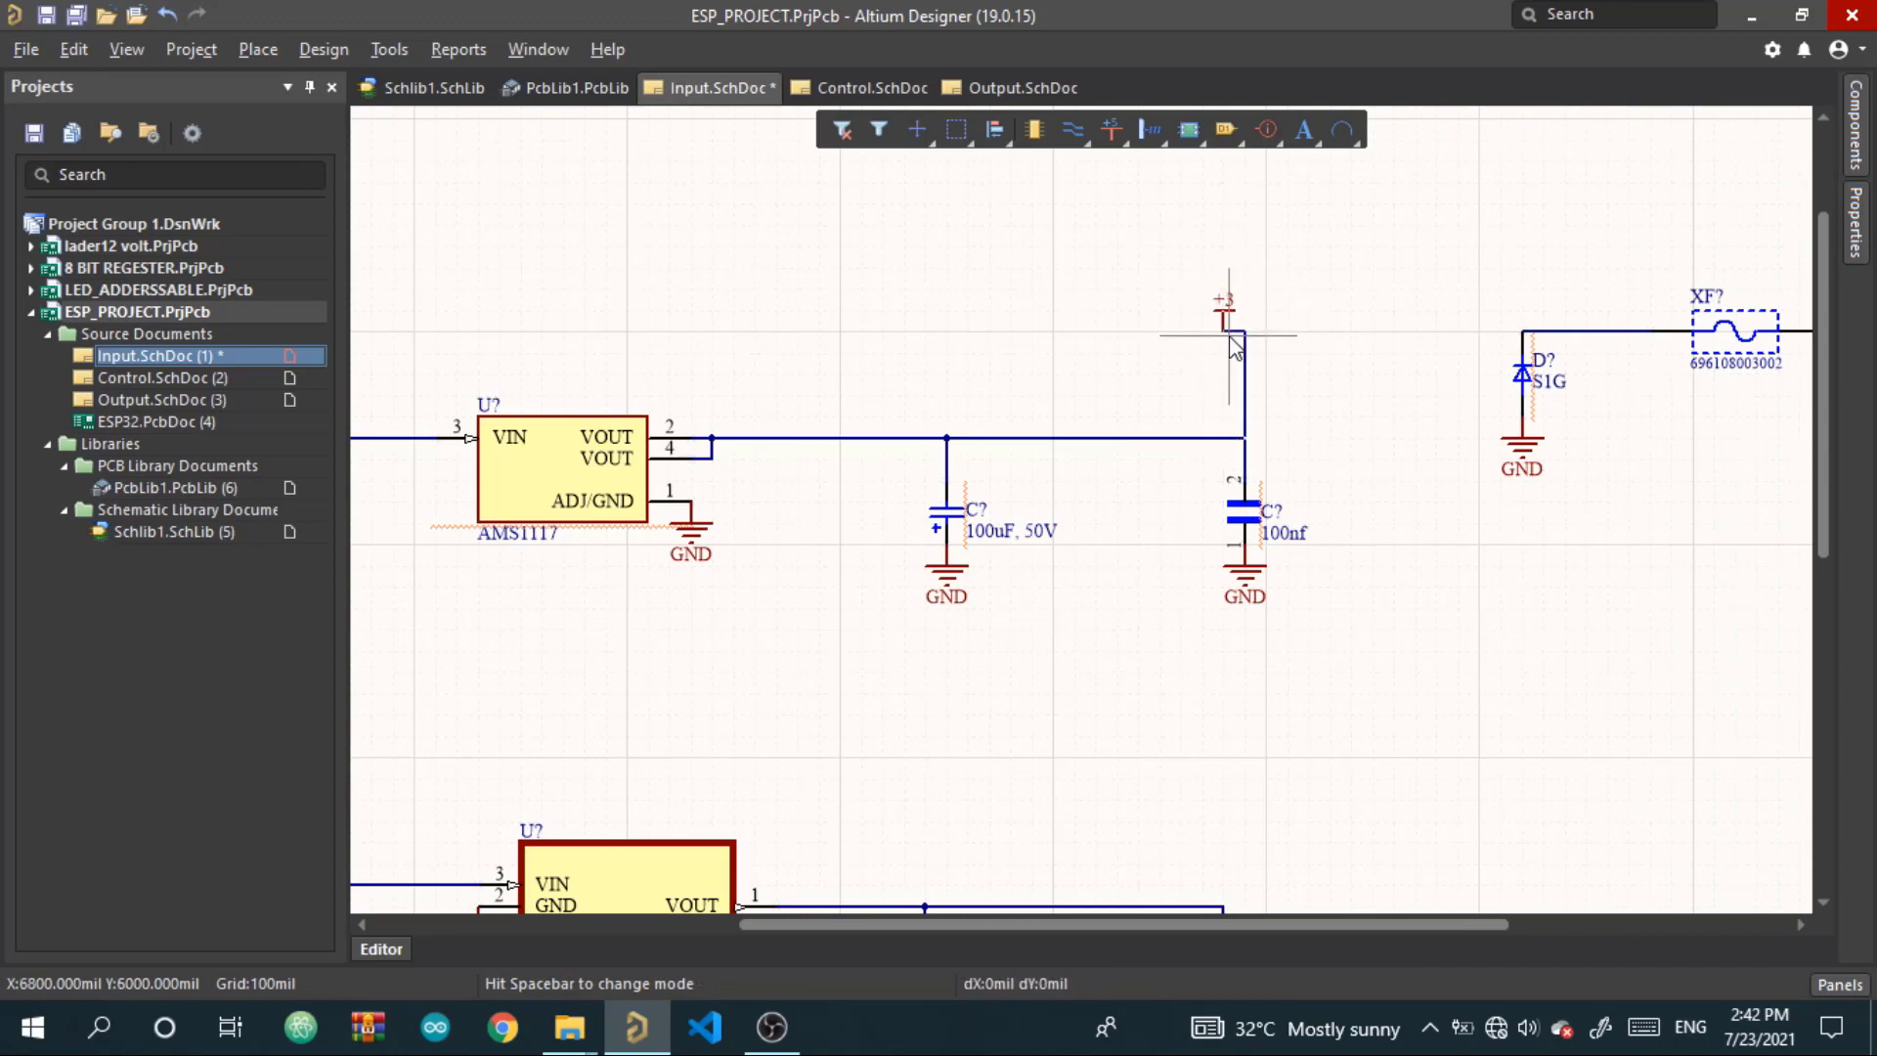
left_click_drag(1228, 336, 1246, 335)
Place a +5 power port above the 100nf capacitor on the LP38691DT-5.0's output
right_click_drag(1168, 406, 1072, 90)
scroll(1095, 351, "down", 2, "ctrl")
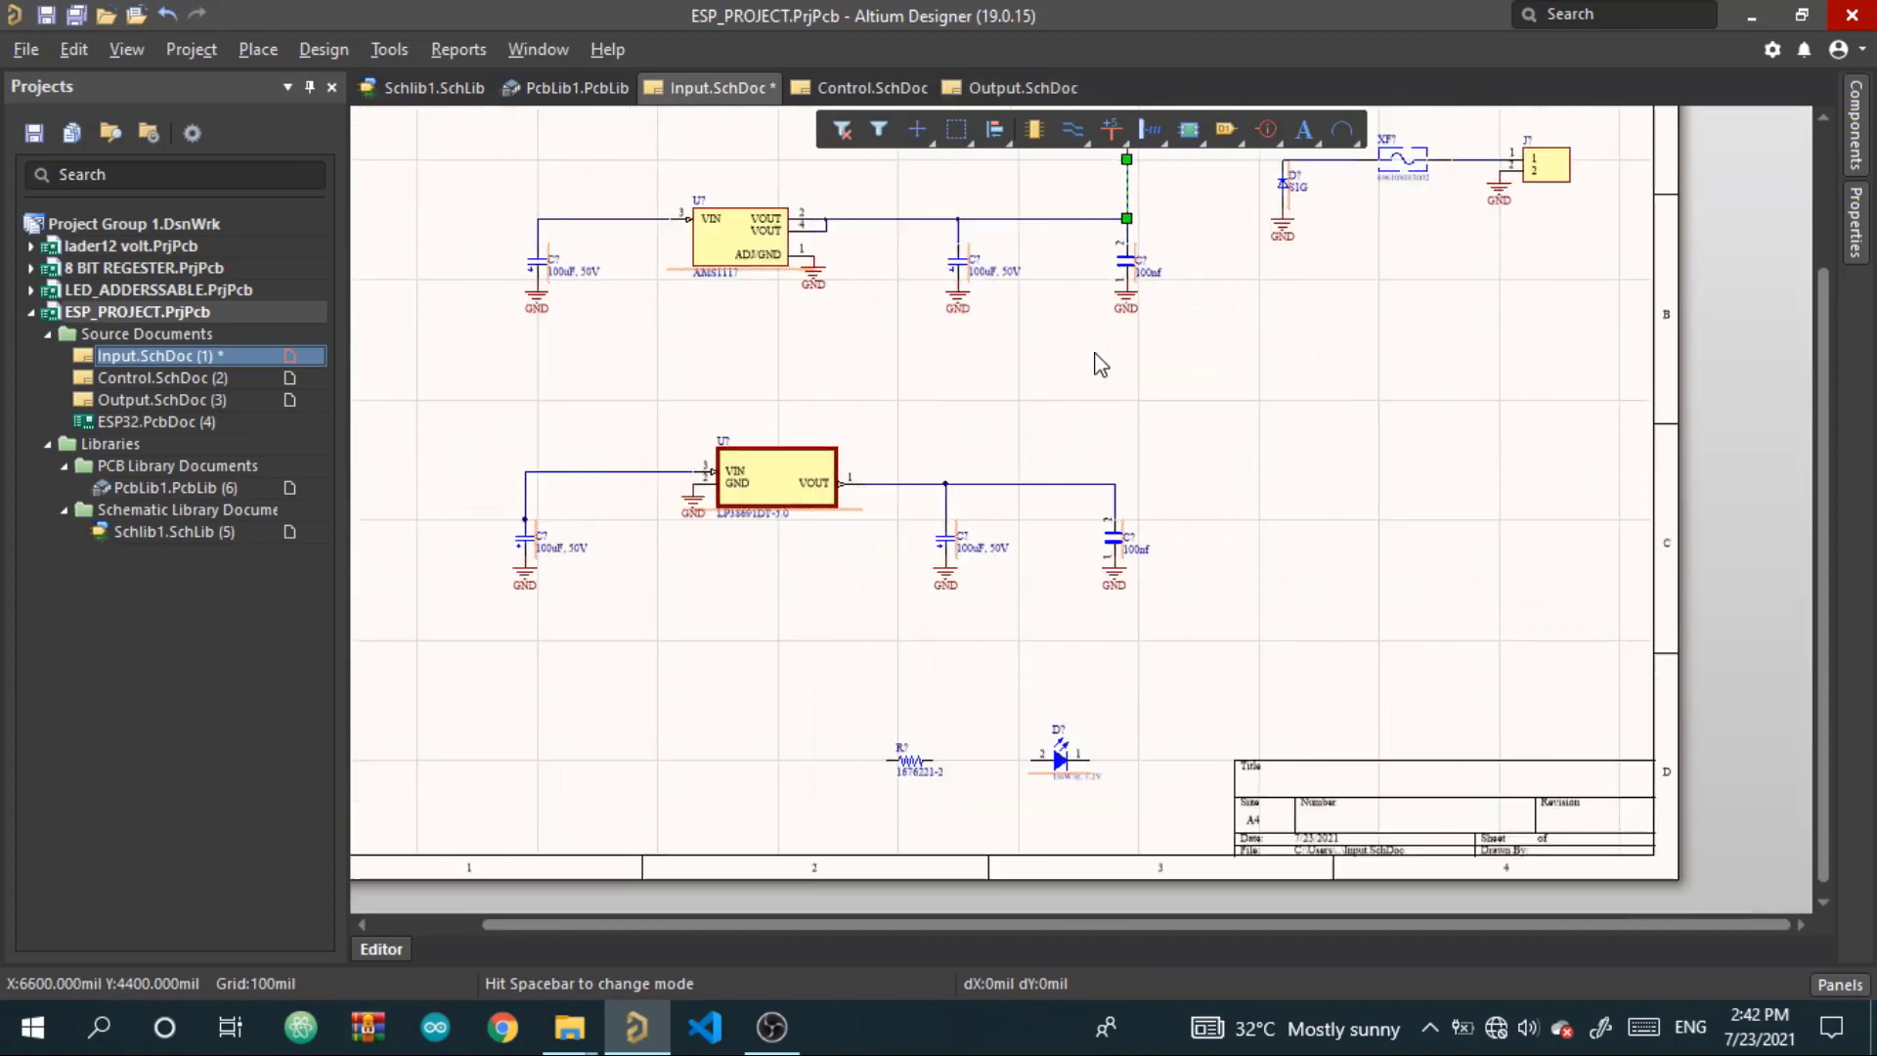
right_click_drag(1101, 365, 1145, 485)
left_click(1112, 129)
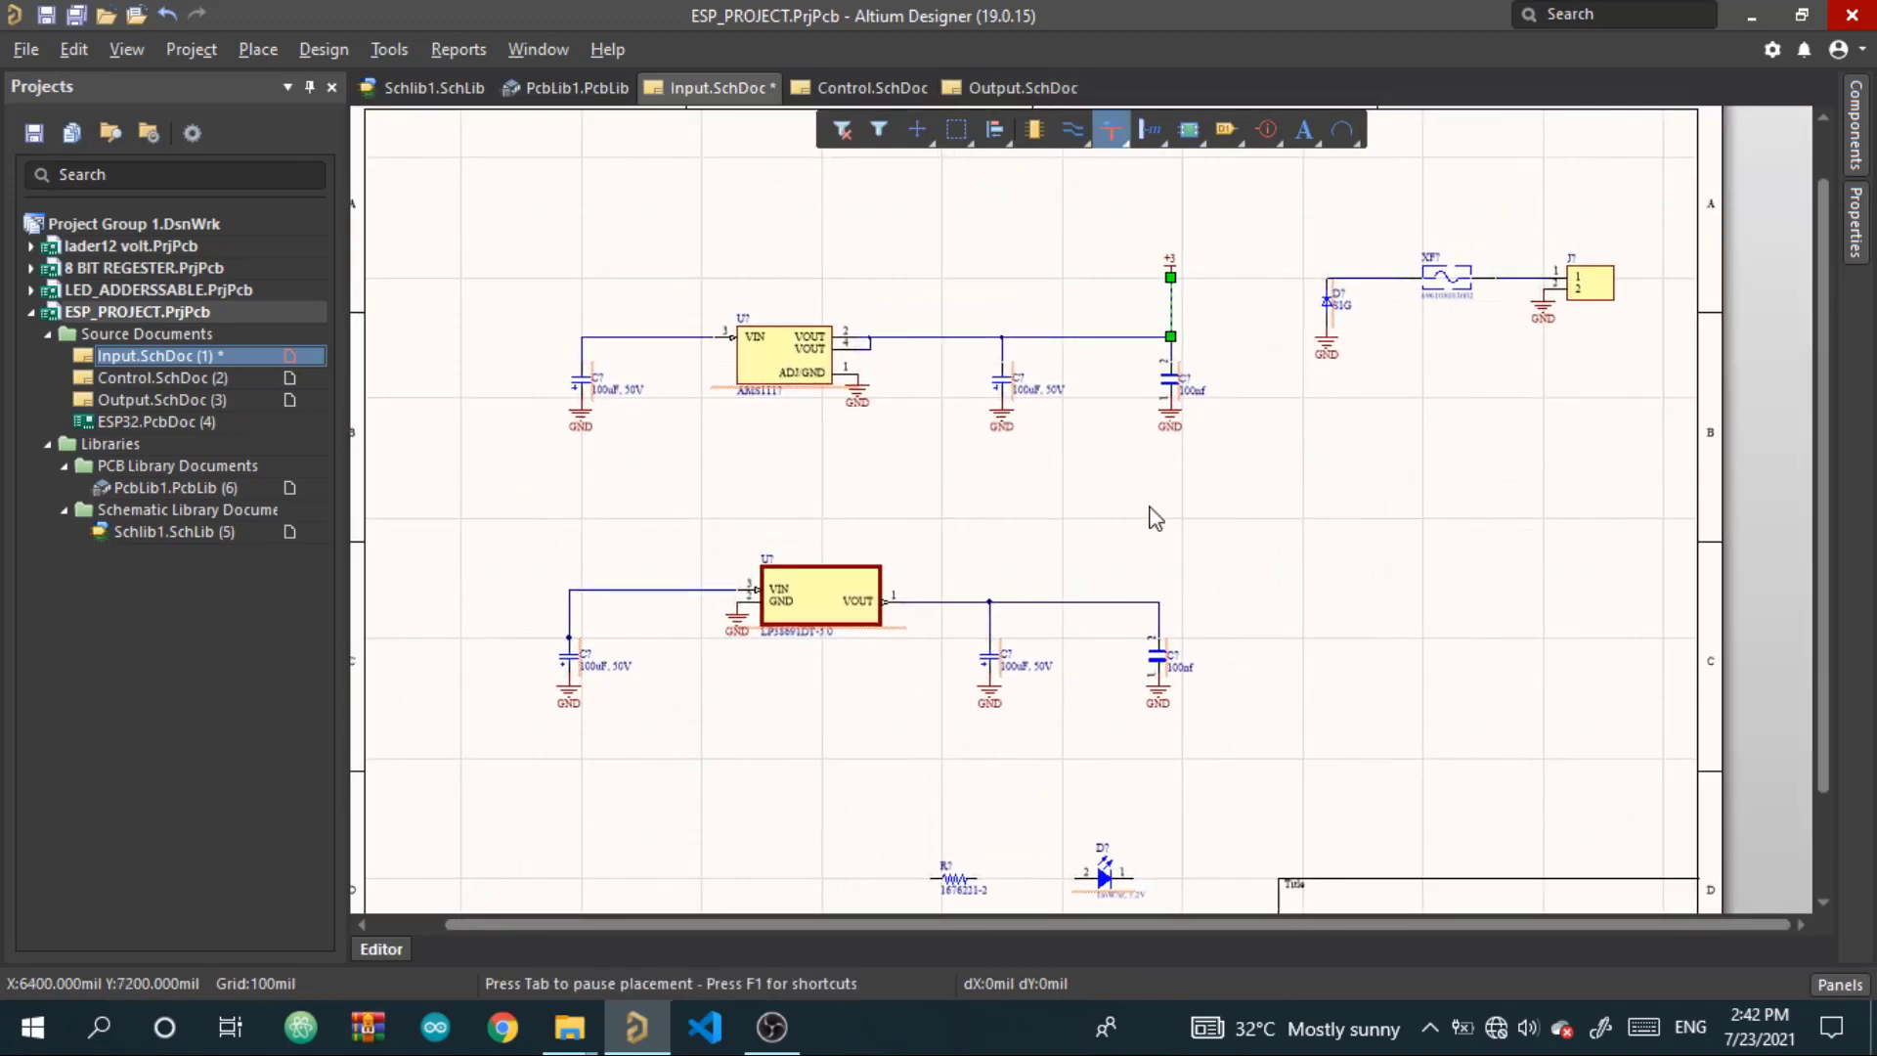
left_click(1159, 538)
scroll(1155, 625, "up", 2, "ctrl")
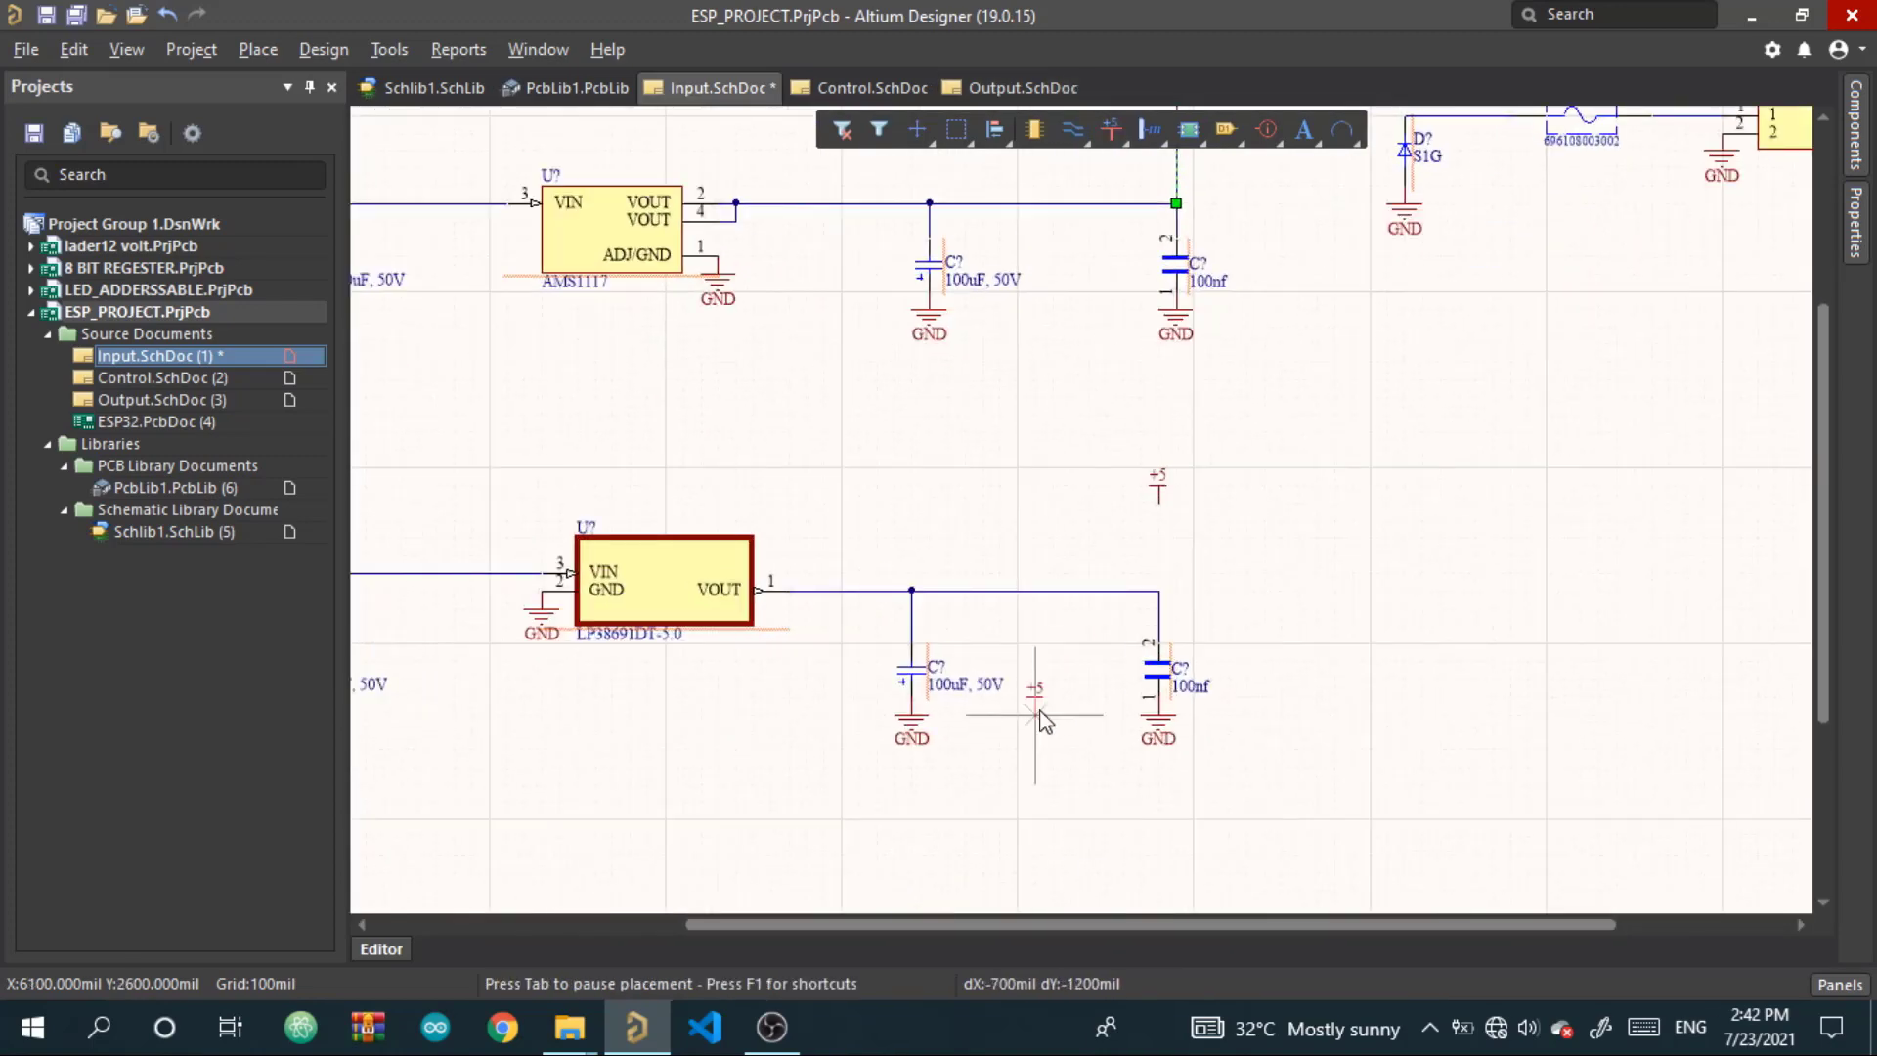
right_click_drag(1054, 594, 1153, 363)
right_click(1122, 567)
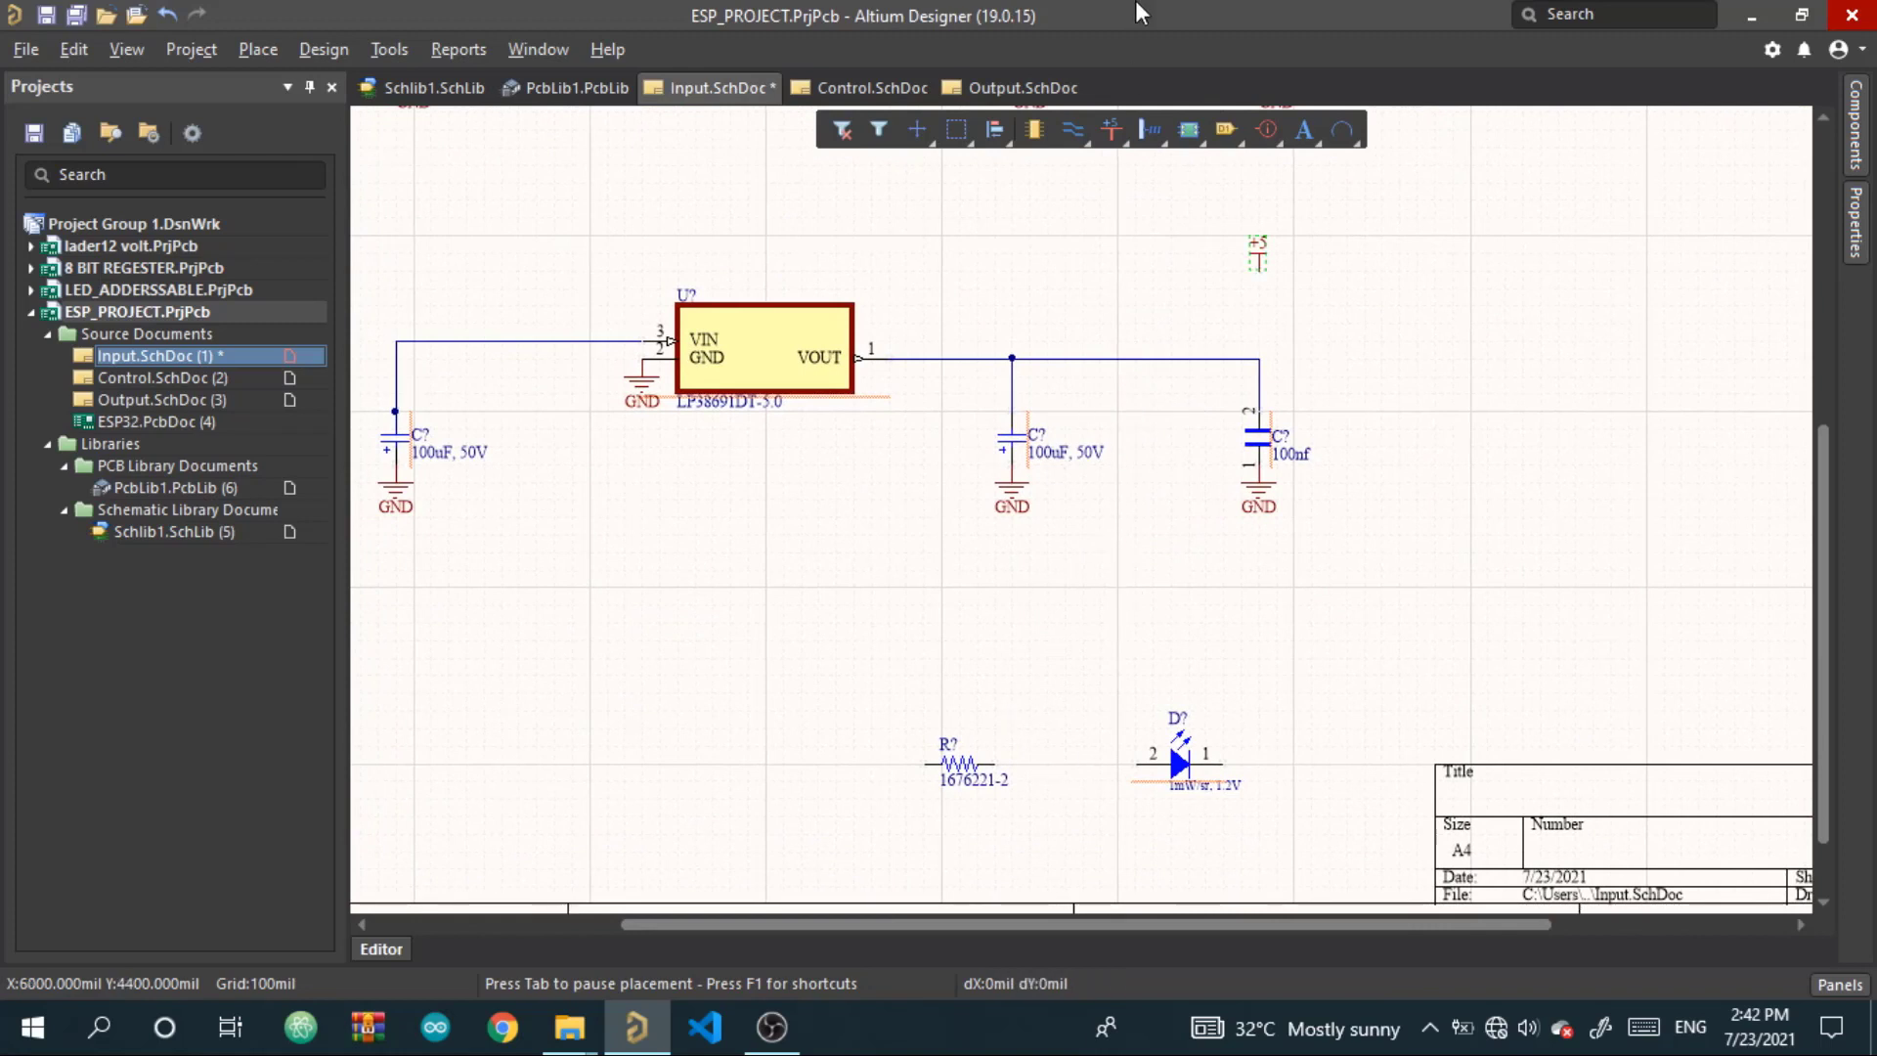
Wire the free-standing resistor's end facing the LED to the LED's pin 2
left_click(1079, 129)
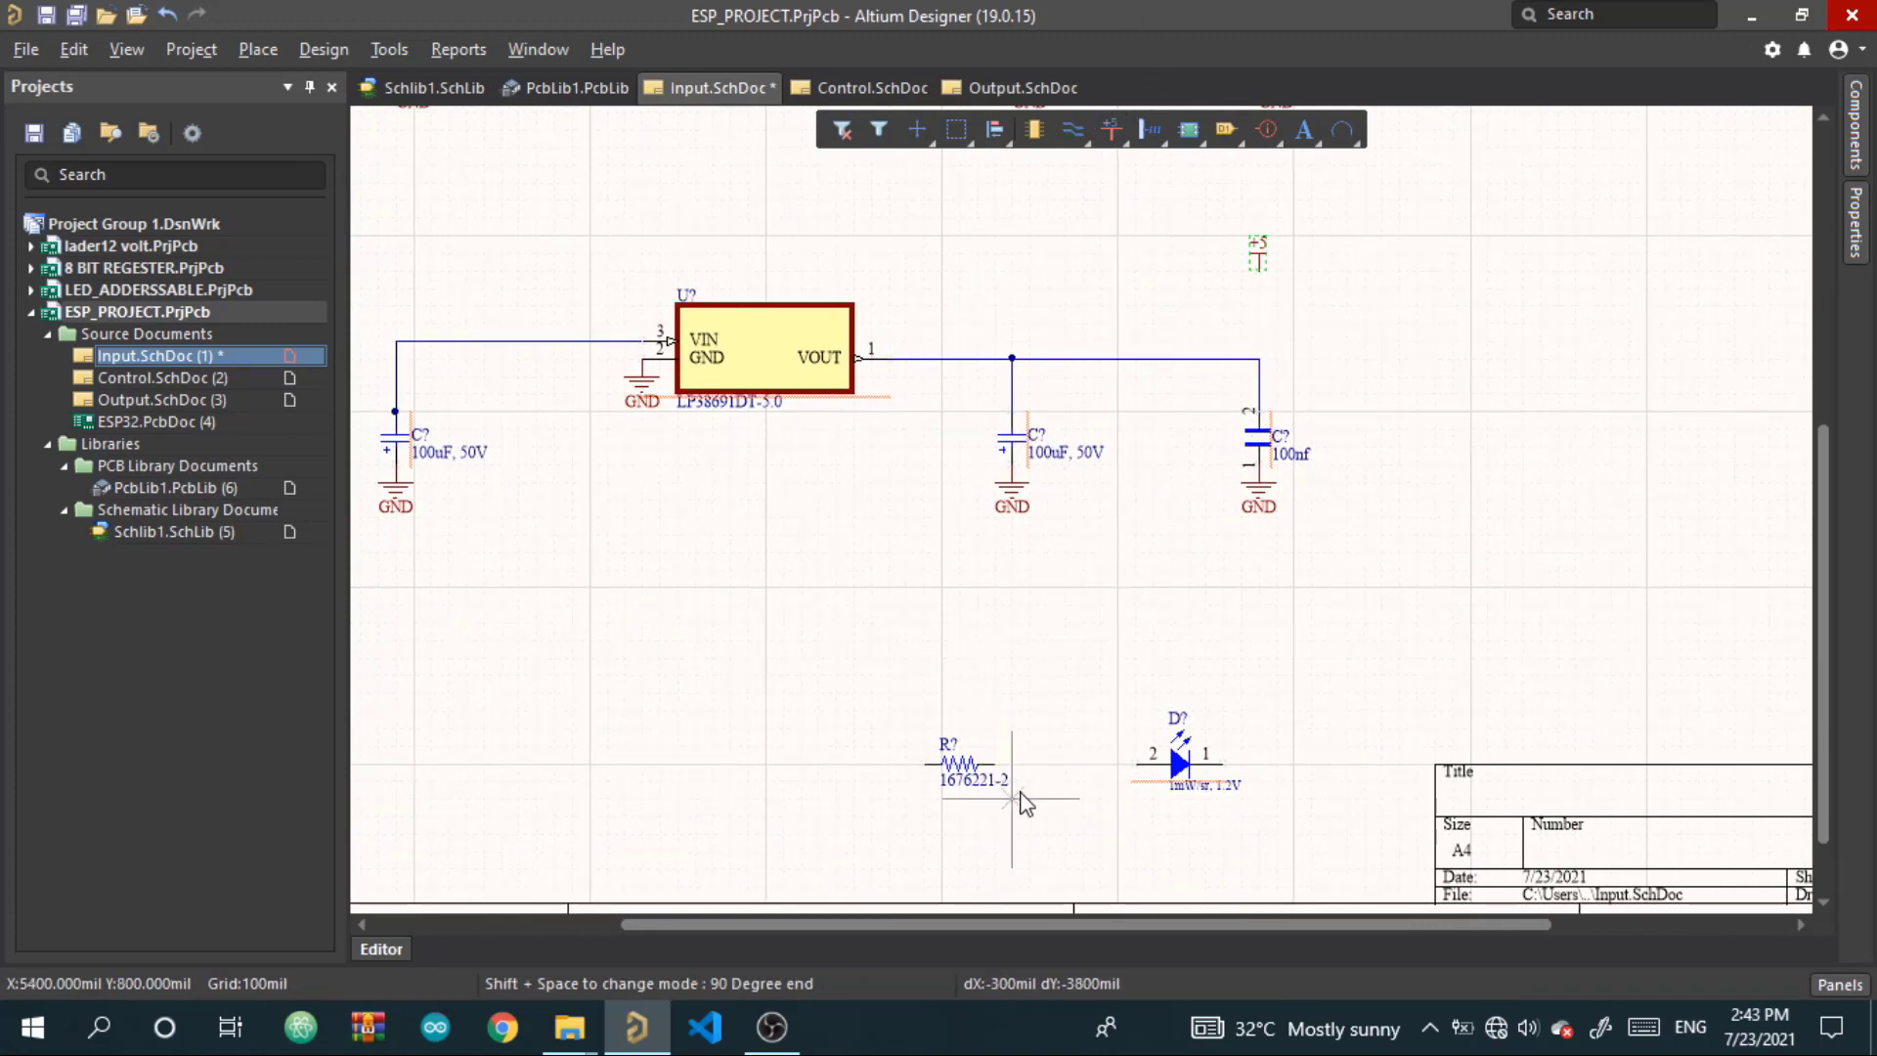
scroll(1012, 782, "up", 2, "ctrl")
left_click(996, 750)
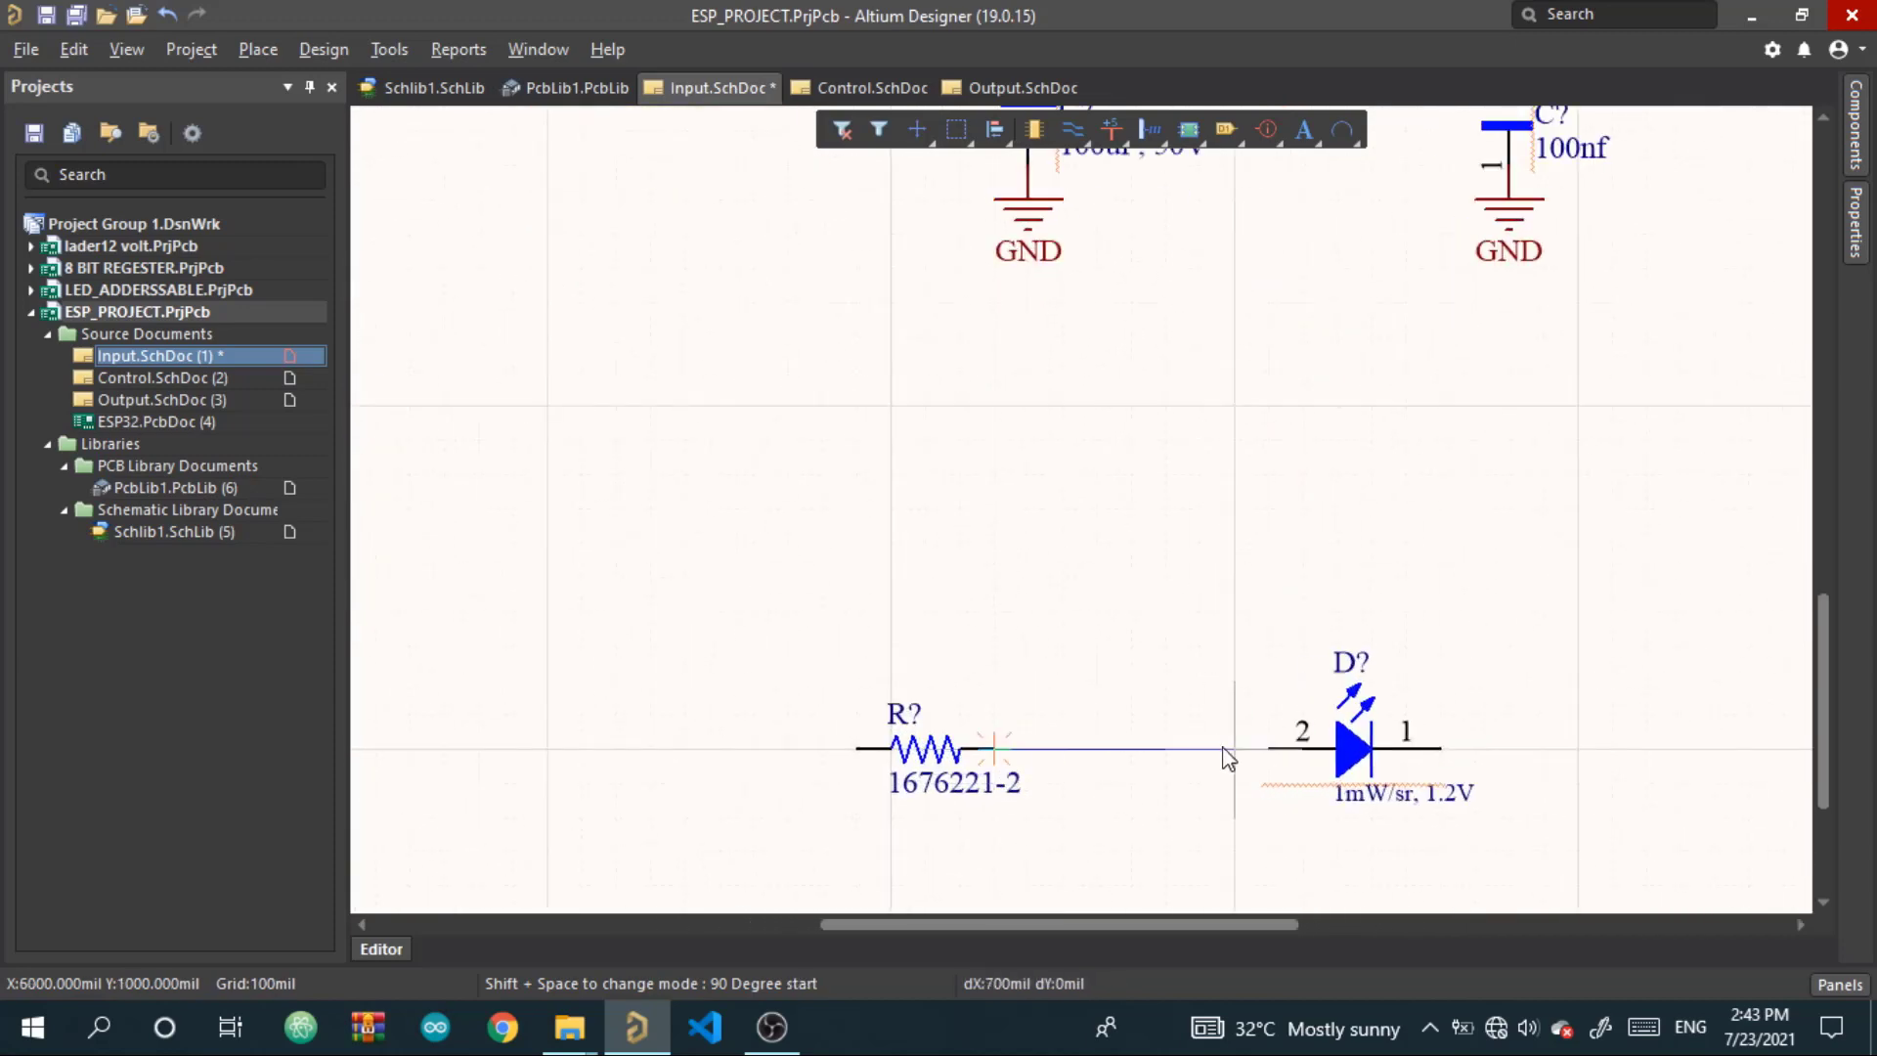
left_click(1269, 750)
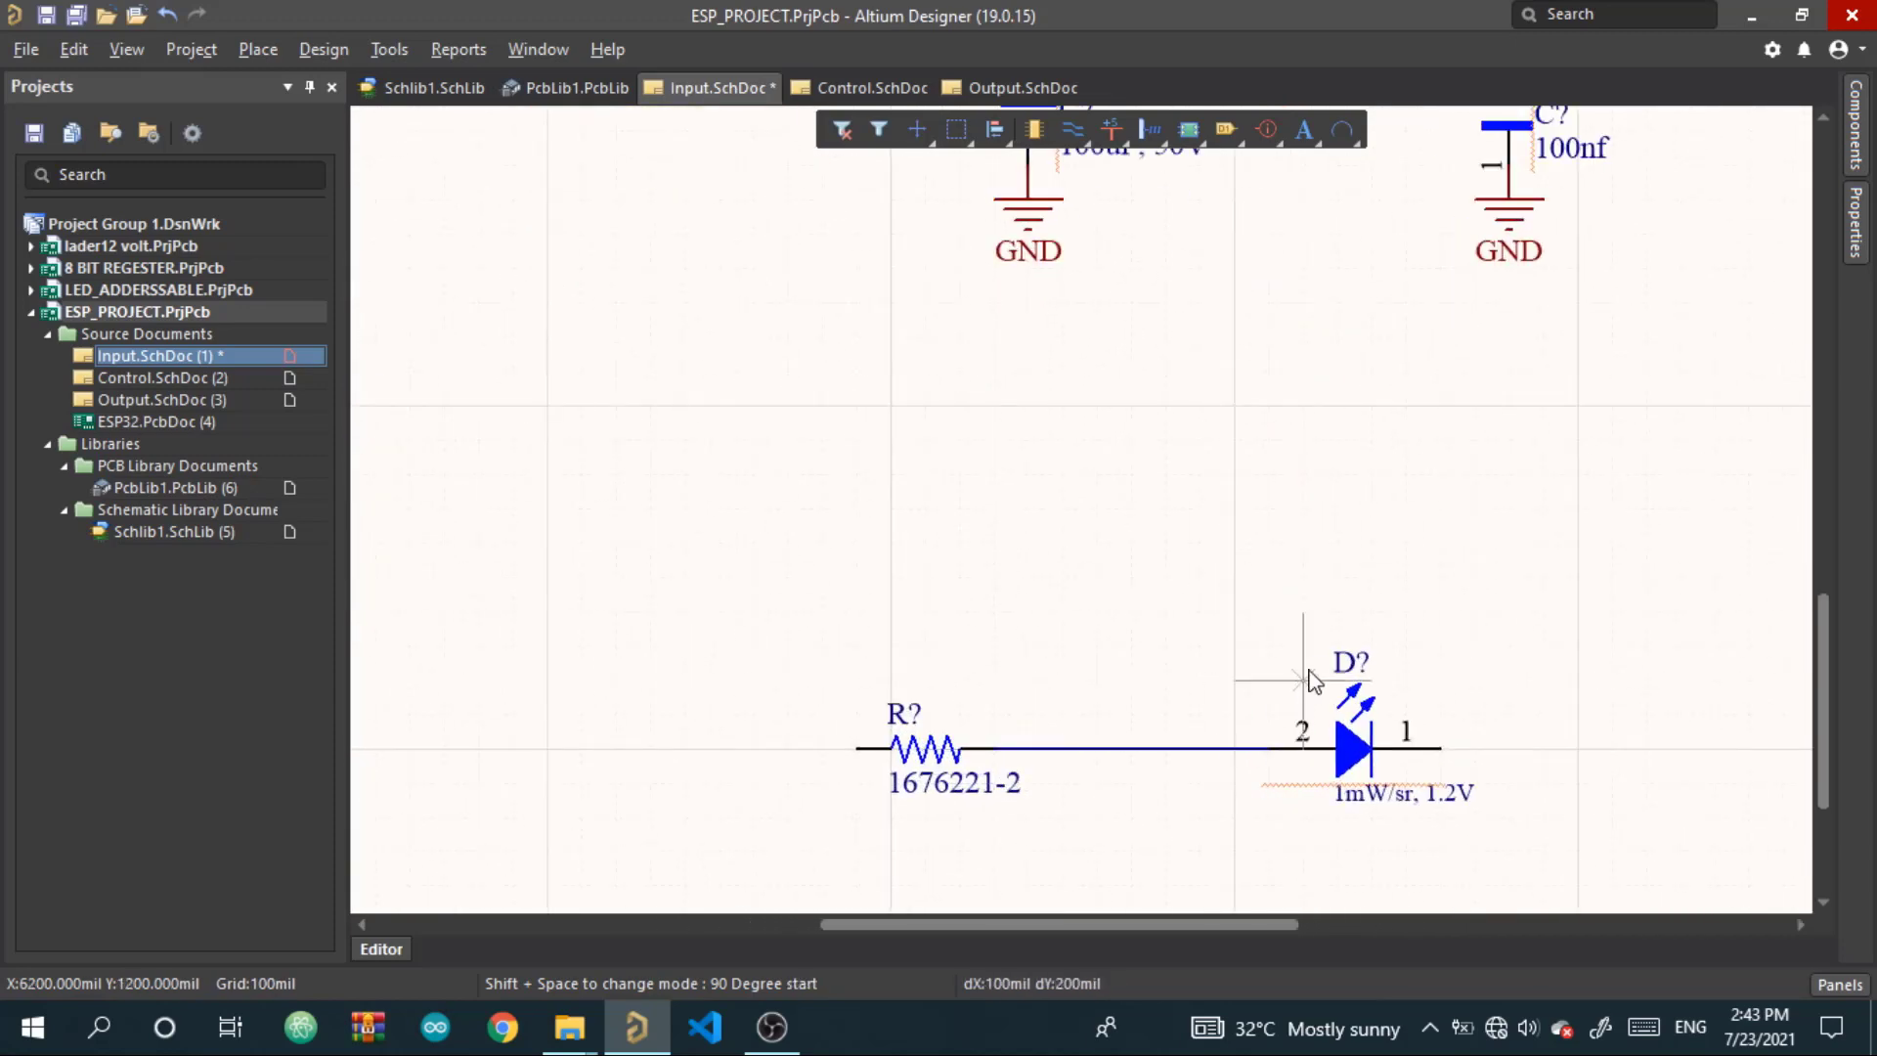
Place a GND power port beyond the LED's pin 1 and wire that pin to it
left_click(1112, 129)
left_click(1216, 168)
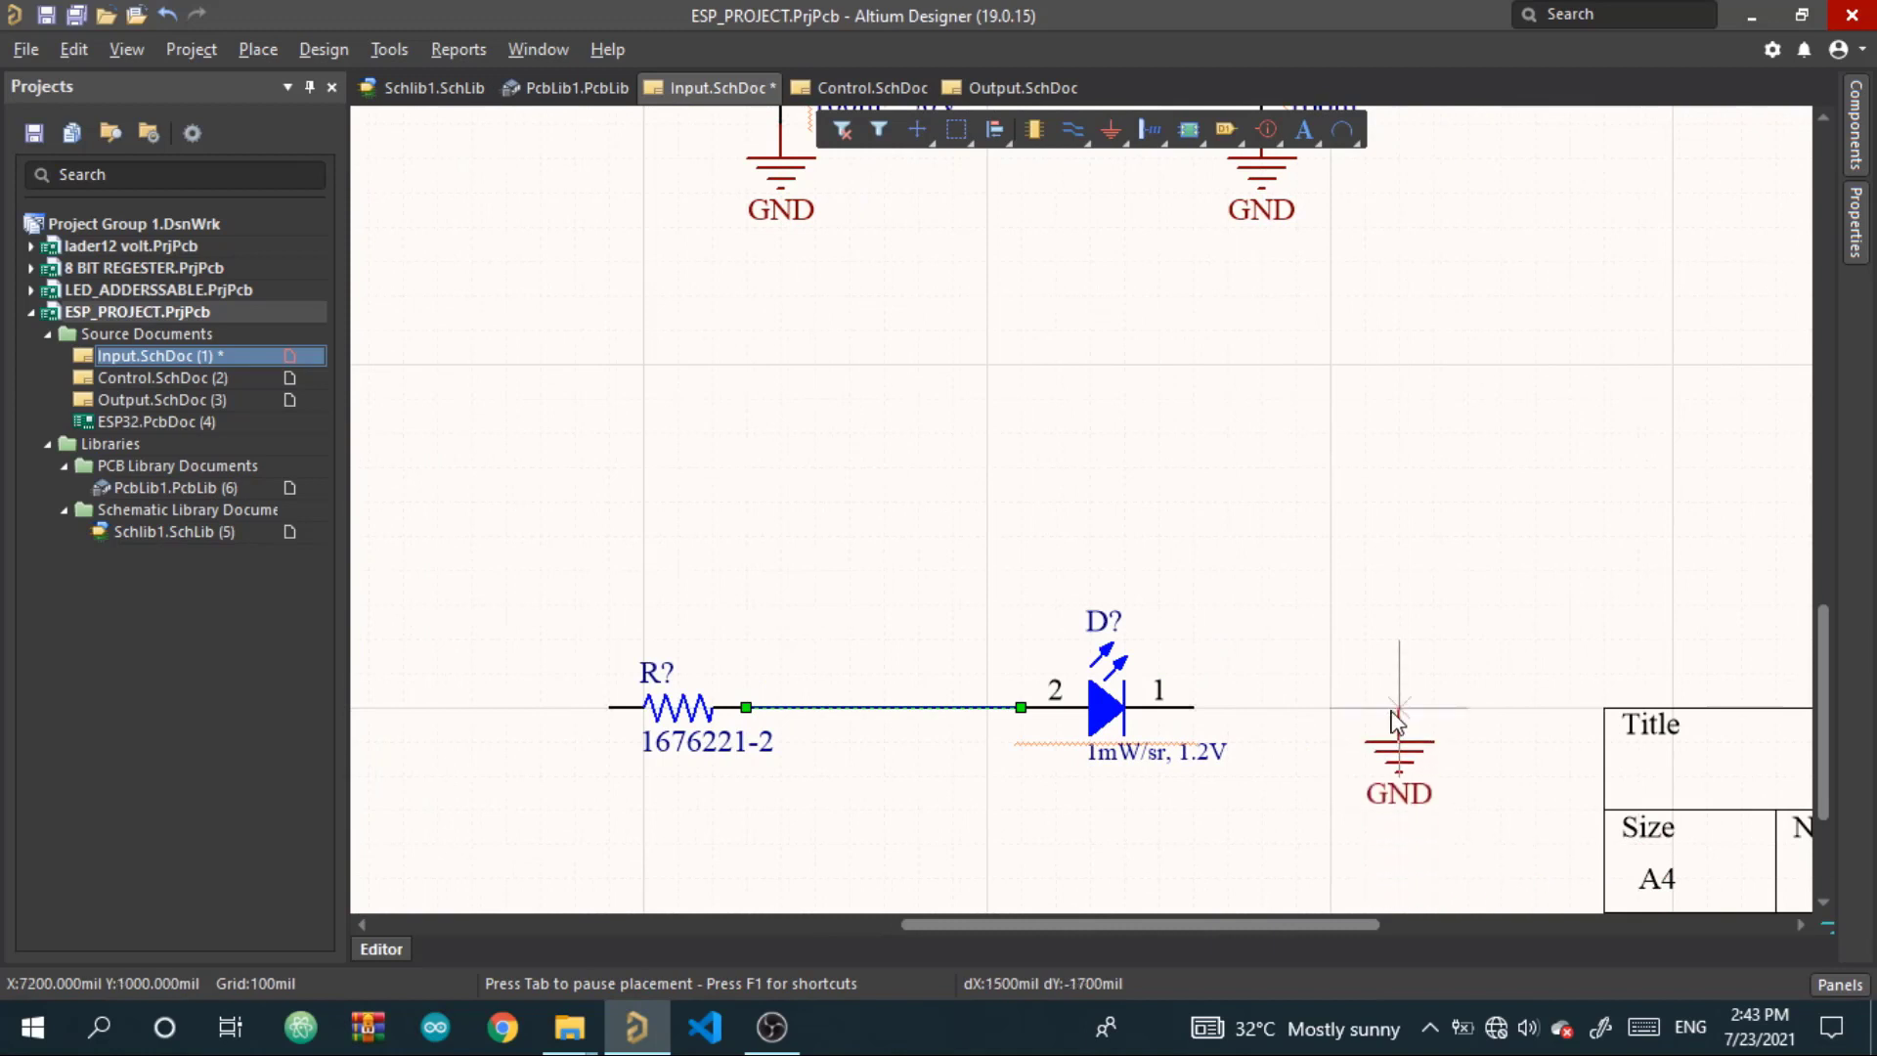
left_click(1398, 708)
right_click(1252, 667)
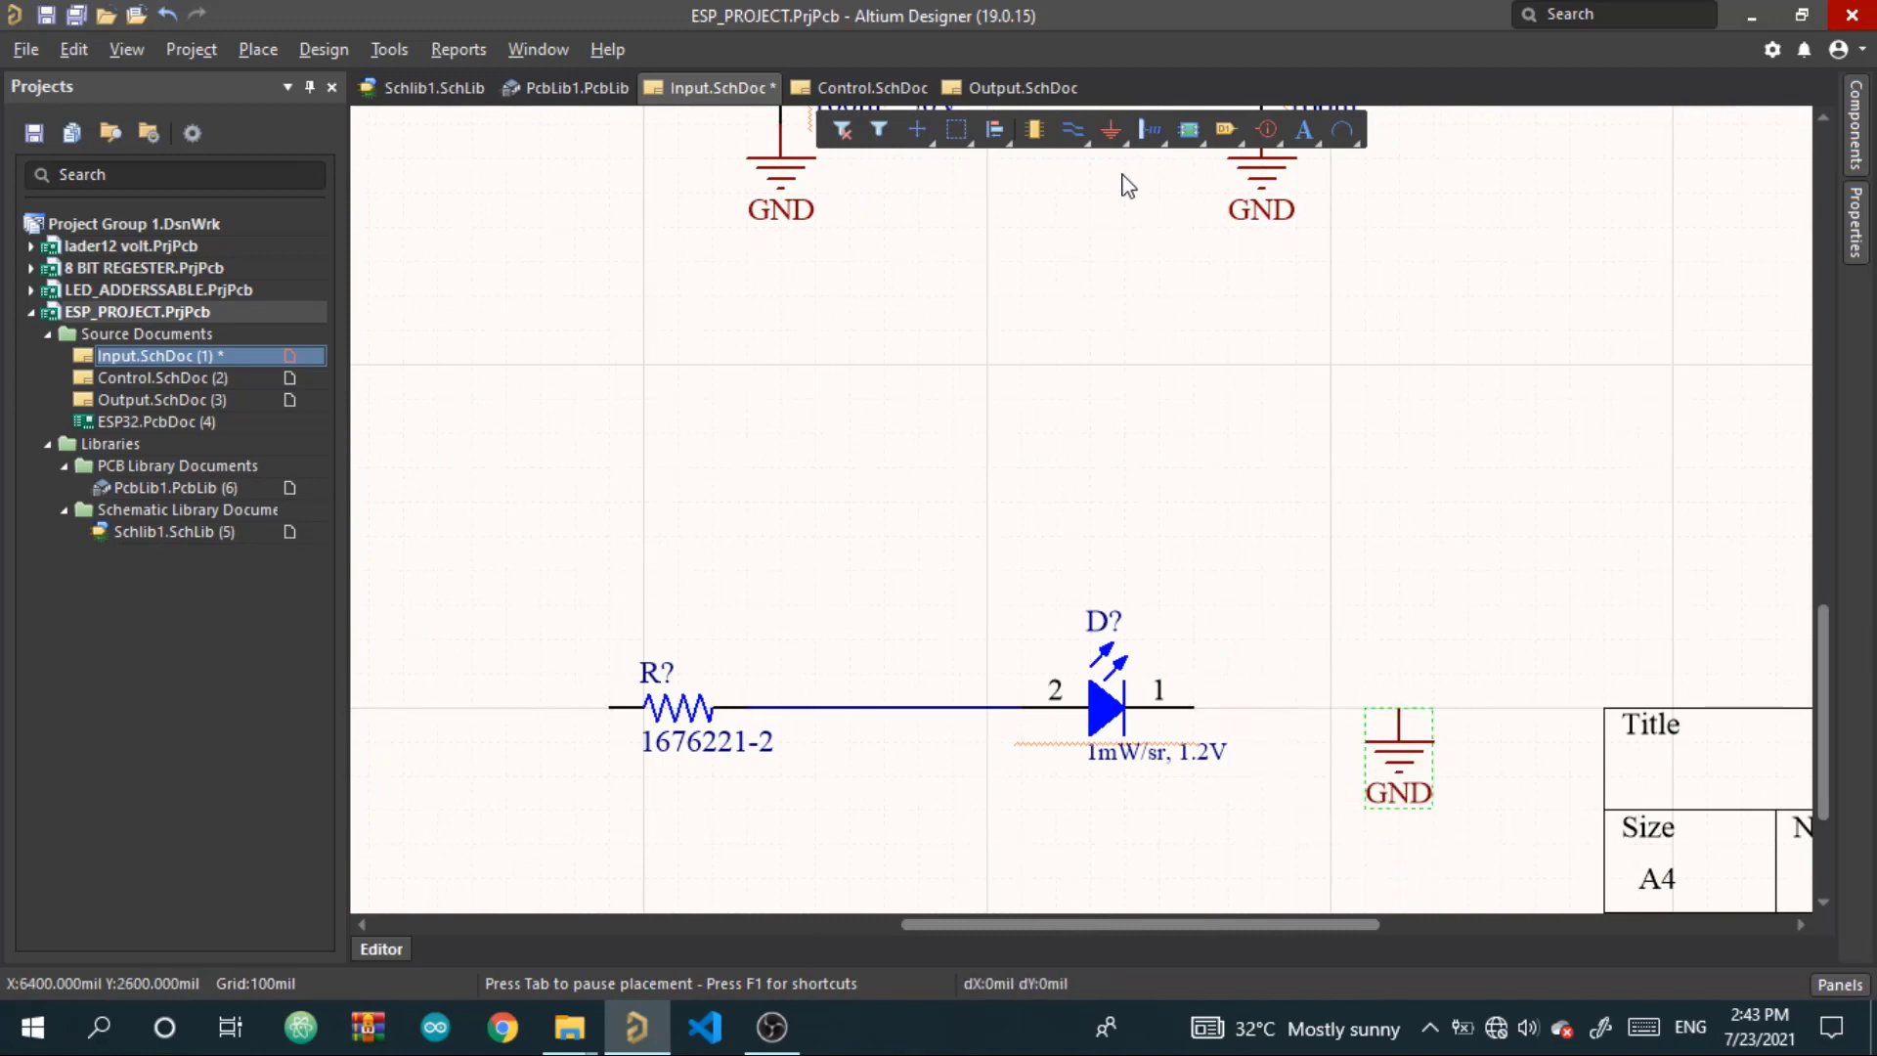
left_click(1070, 121)
left_click(1193, 706)
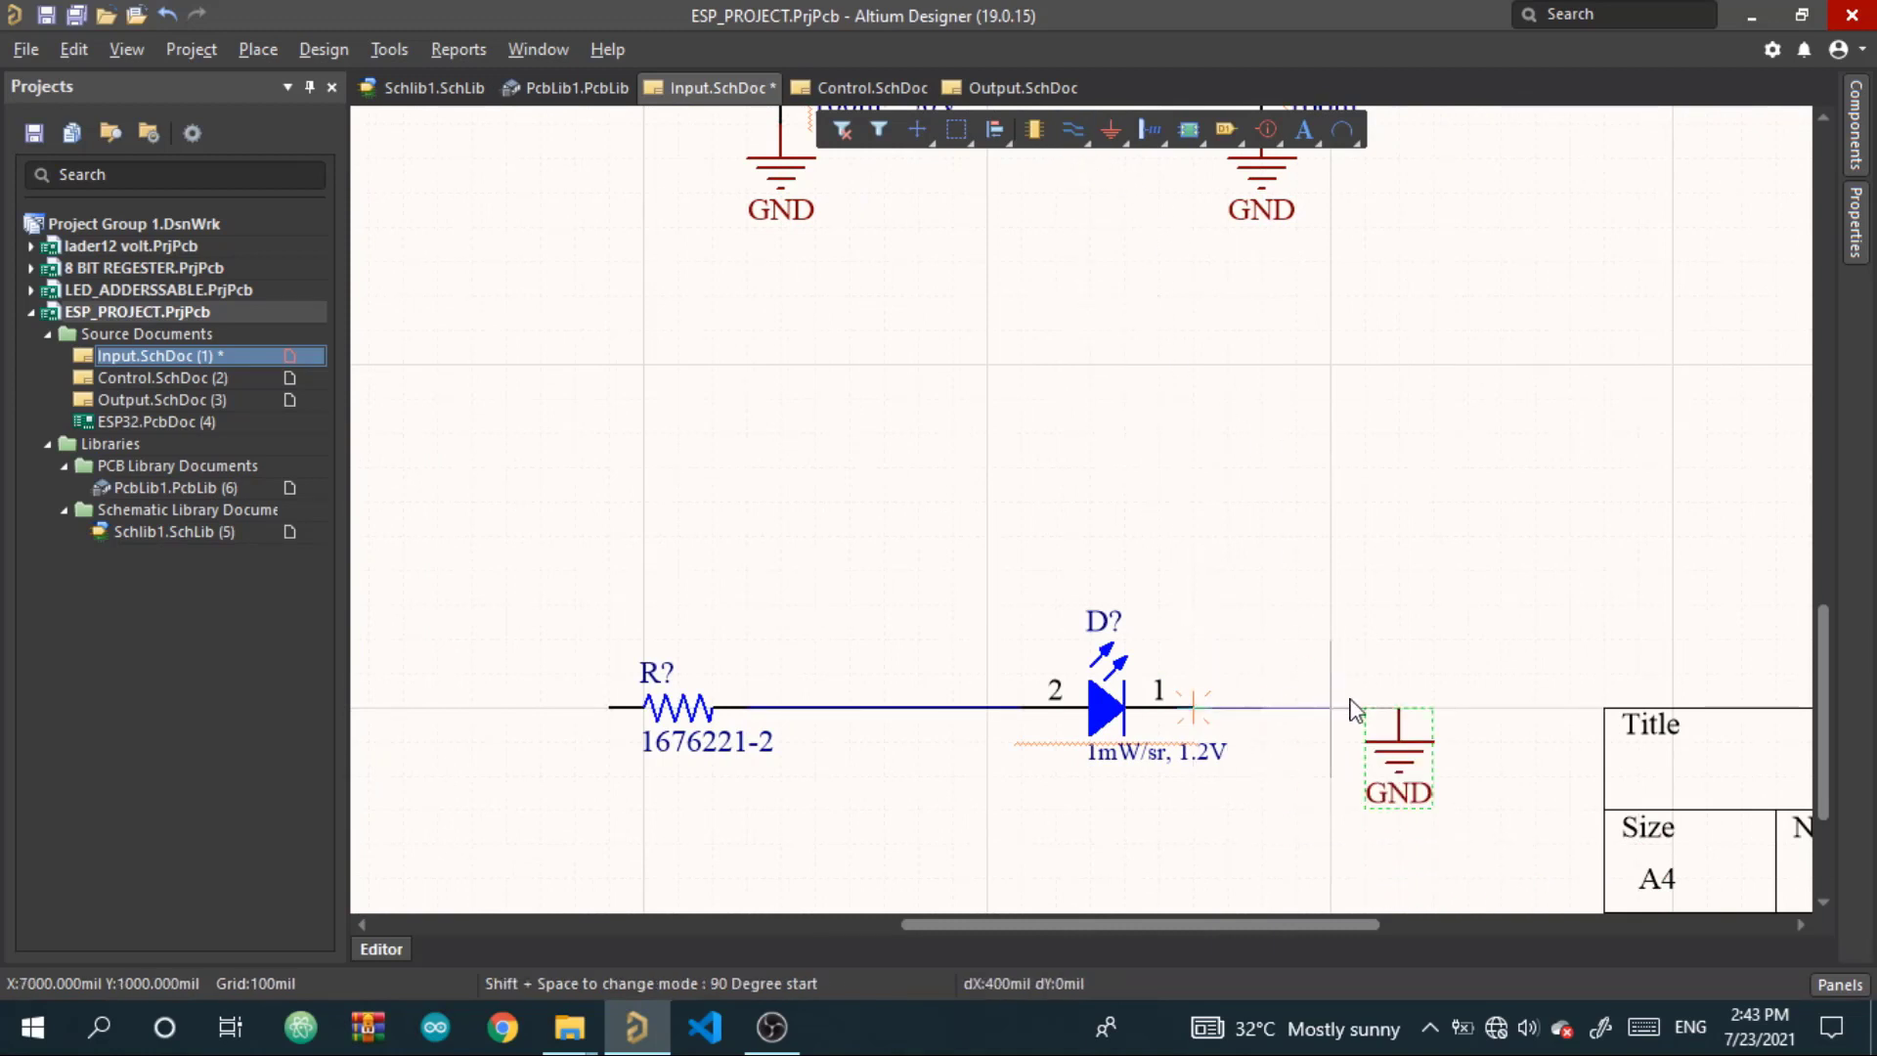
left_click(1398, 707)
right_click(1091, 464)
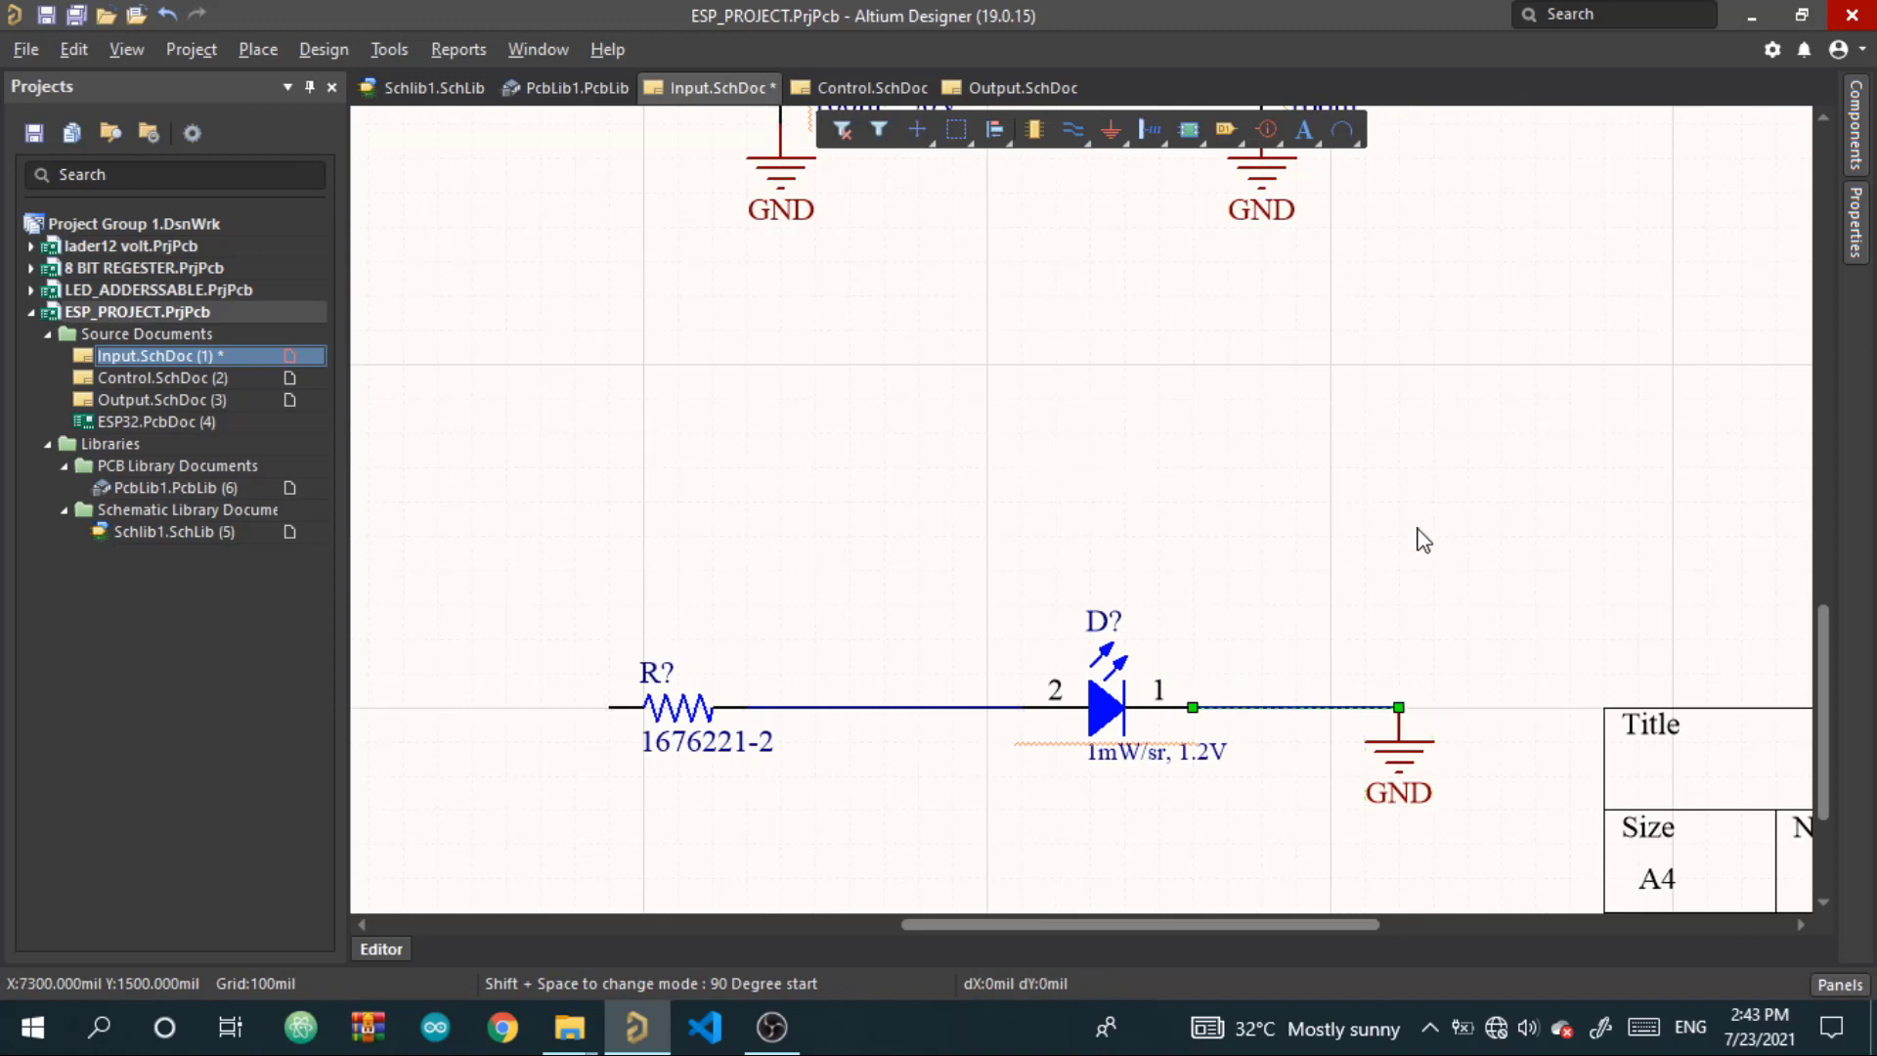
Change the comment of the resistor in series with the LED to 1k
double_click(683, 724)
scroll(1601, 339, "up", 2)
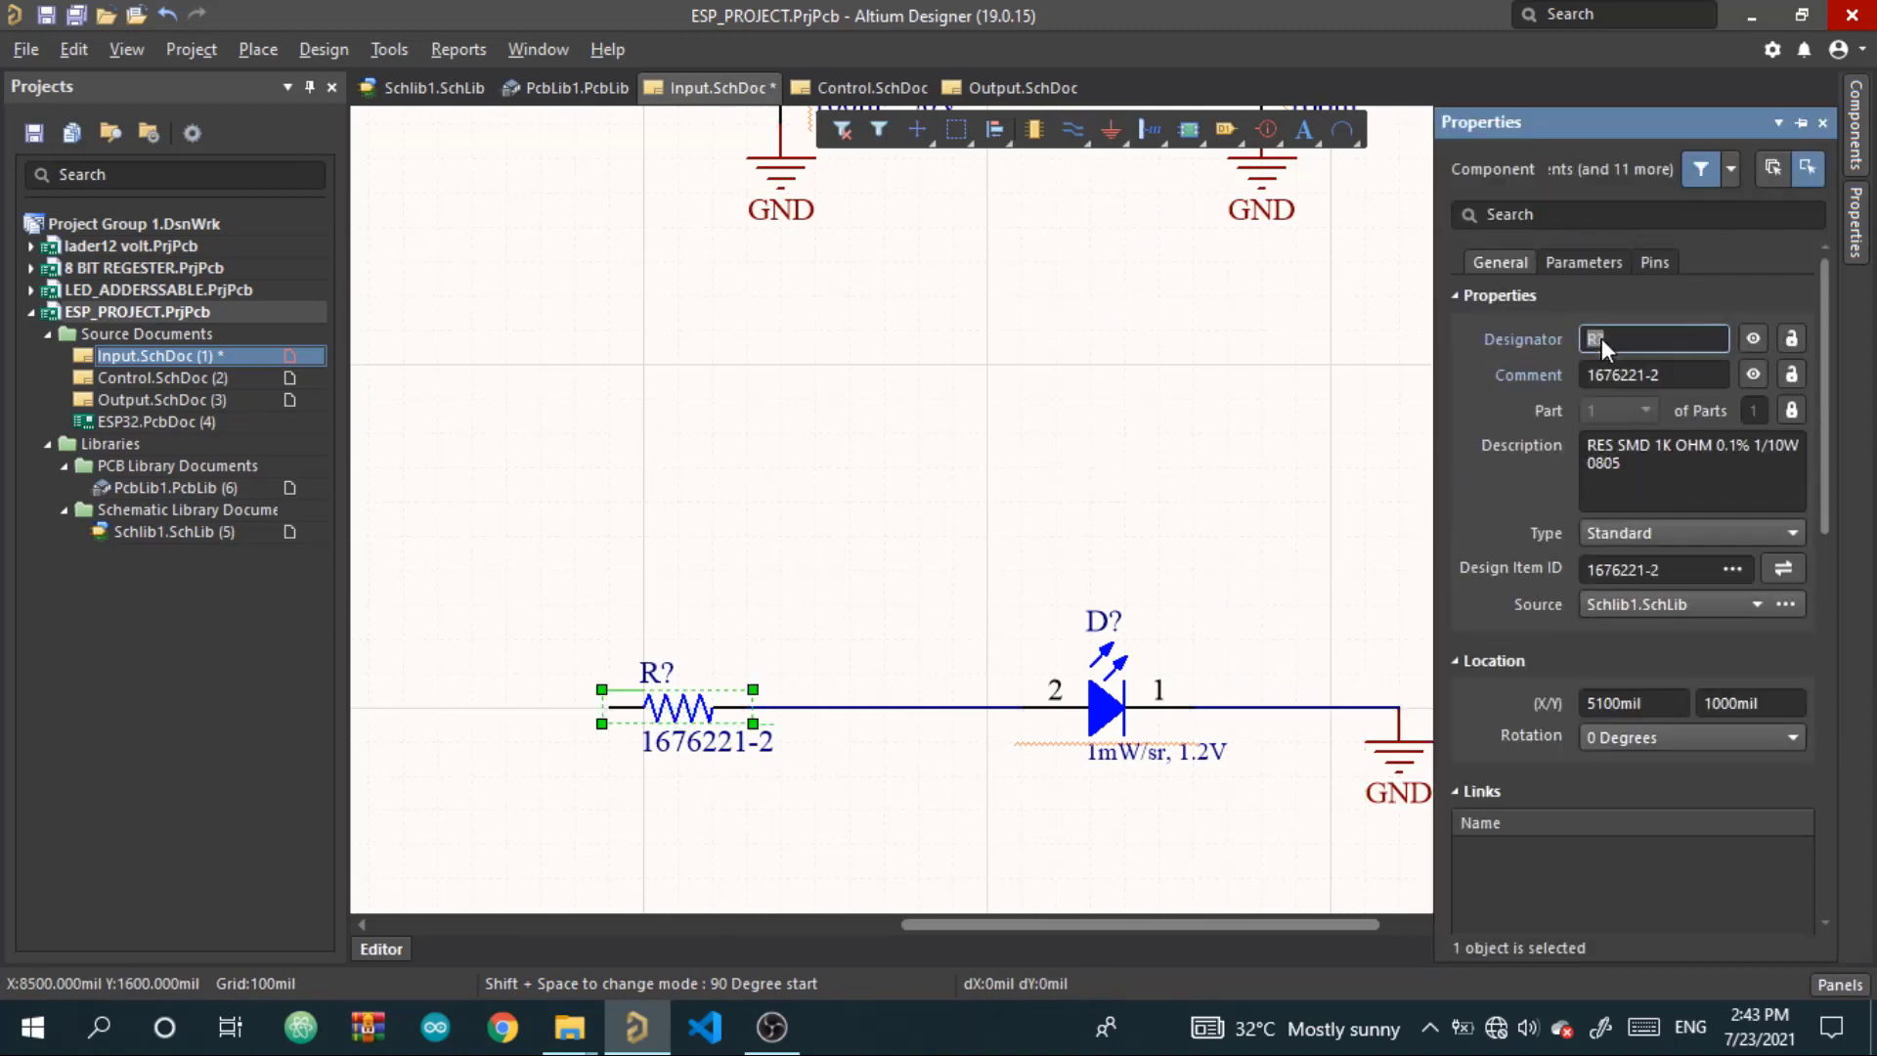
left_click(1667, 369)
type("1k")
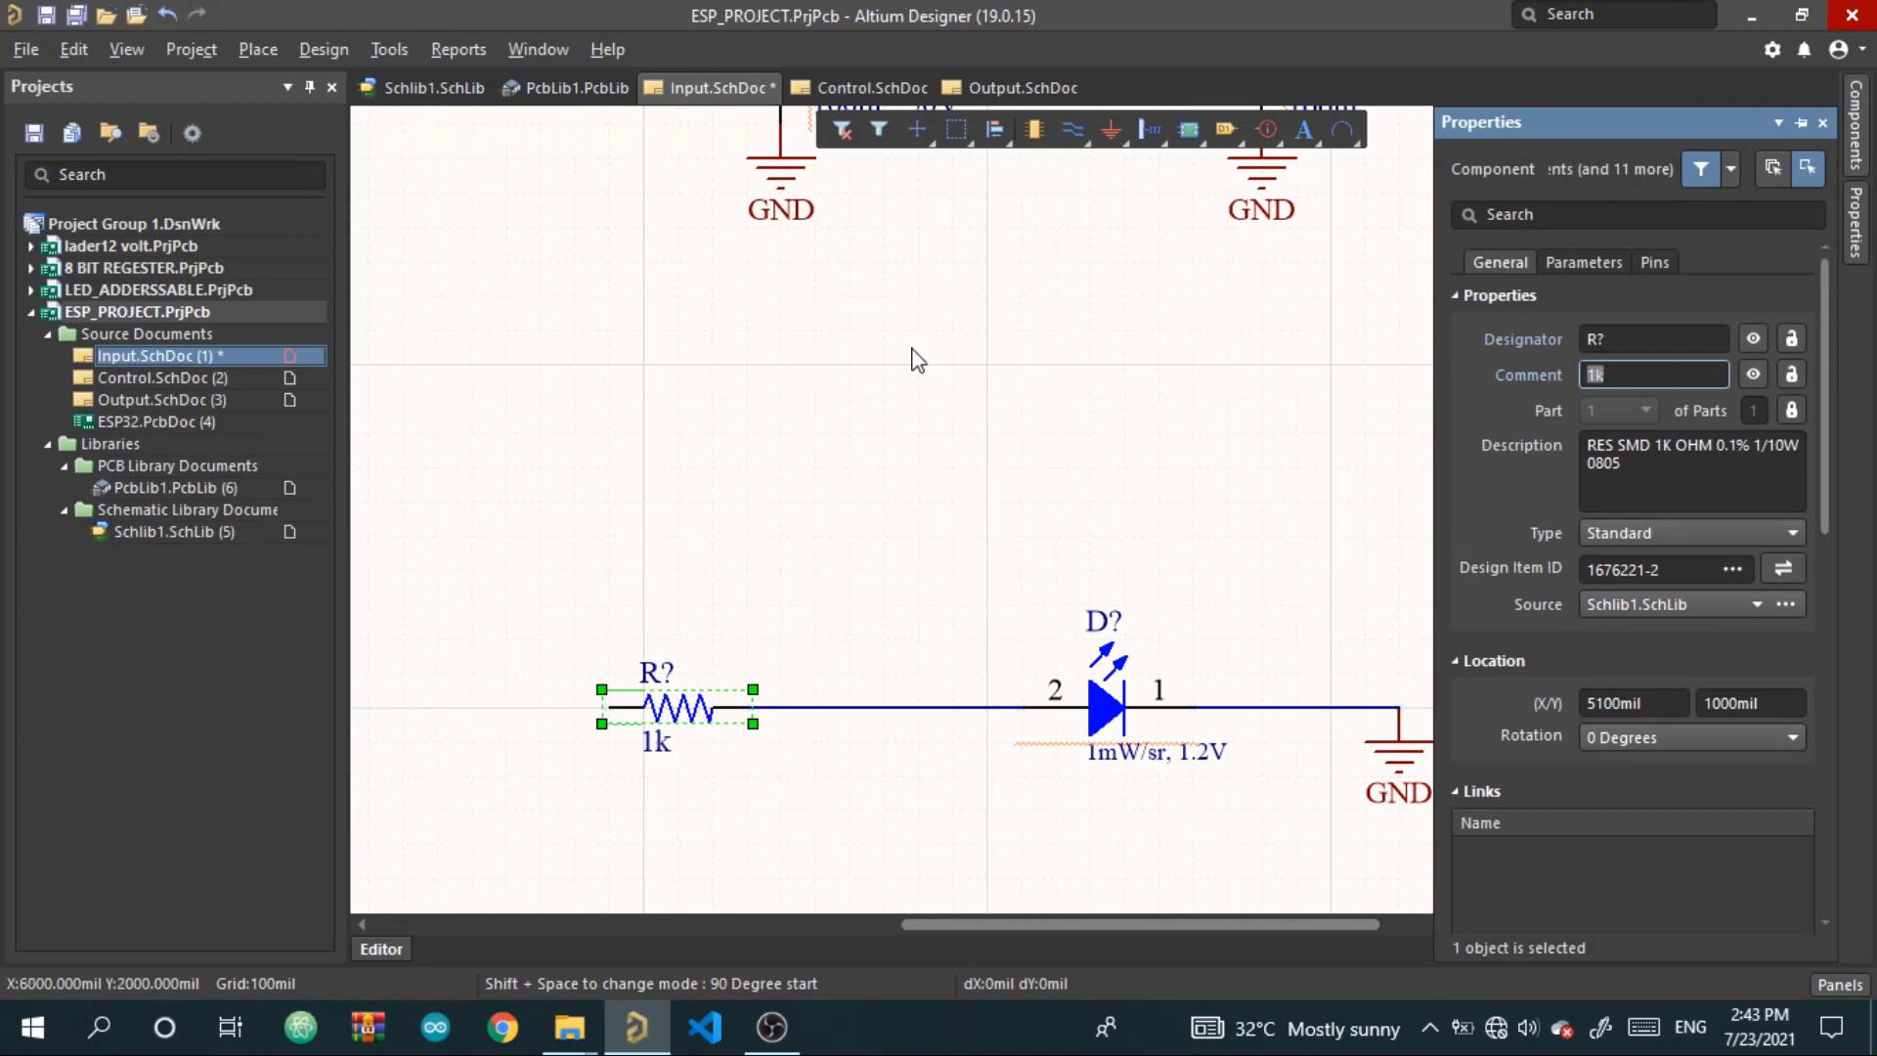
right_click(733, 507)
left_click(440, 604)
Try routing a wire from the LP38691DT-5.0's output junction at the 100nf capacitor around to the 1k resistor's free end, then delete it
scroll(589, 624, "down", 2, "ctrl")
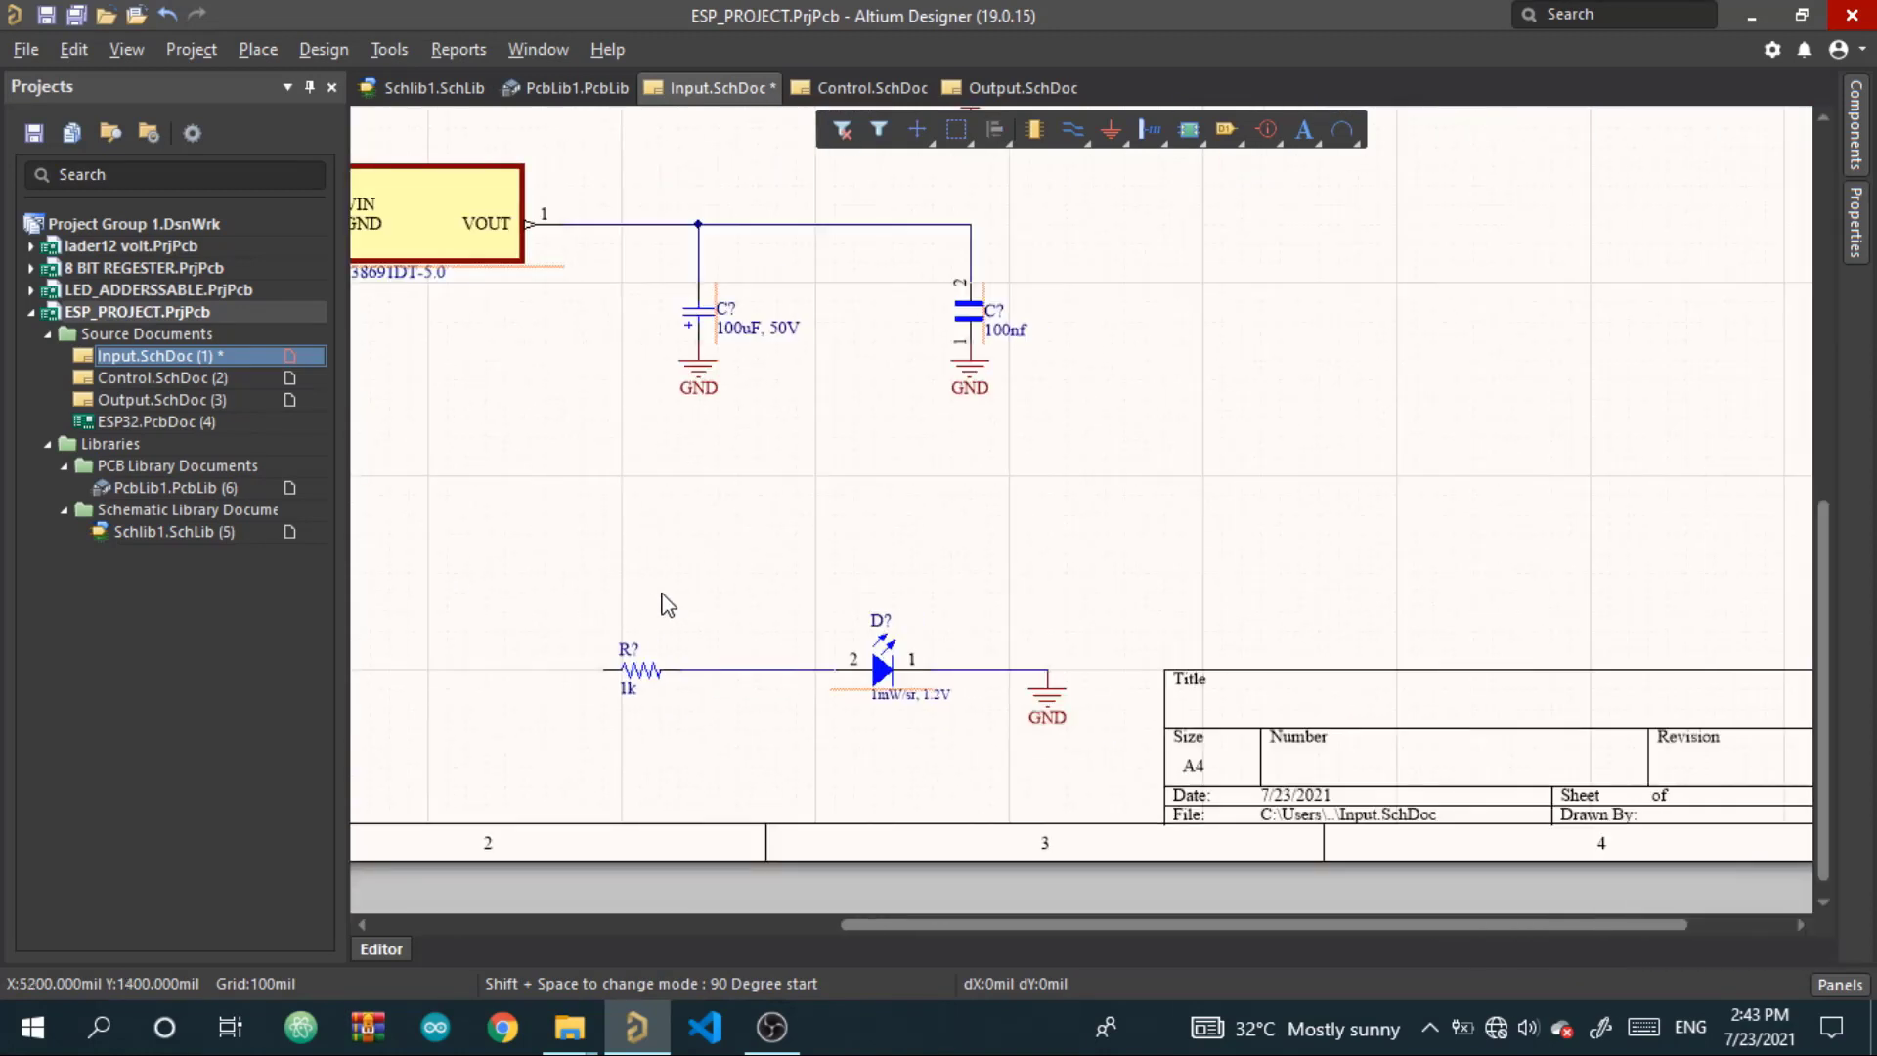
right_click_drag(672, 607, 861, 661)
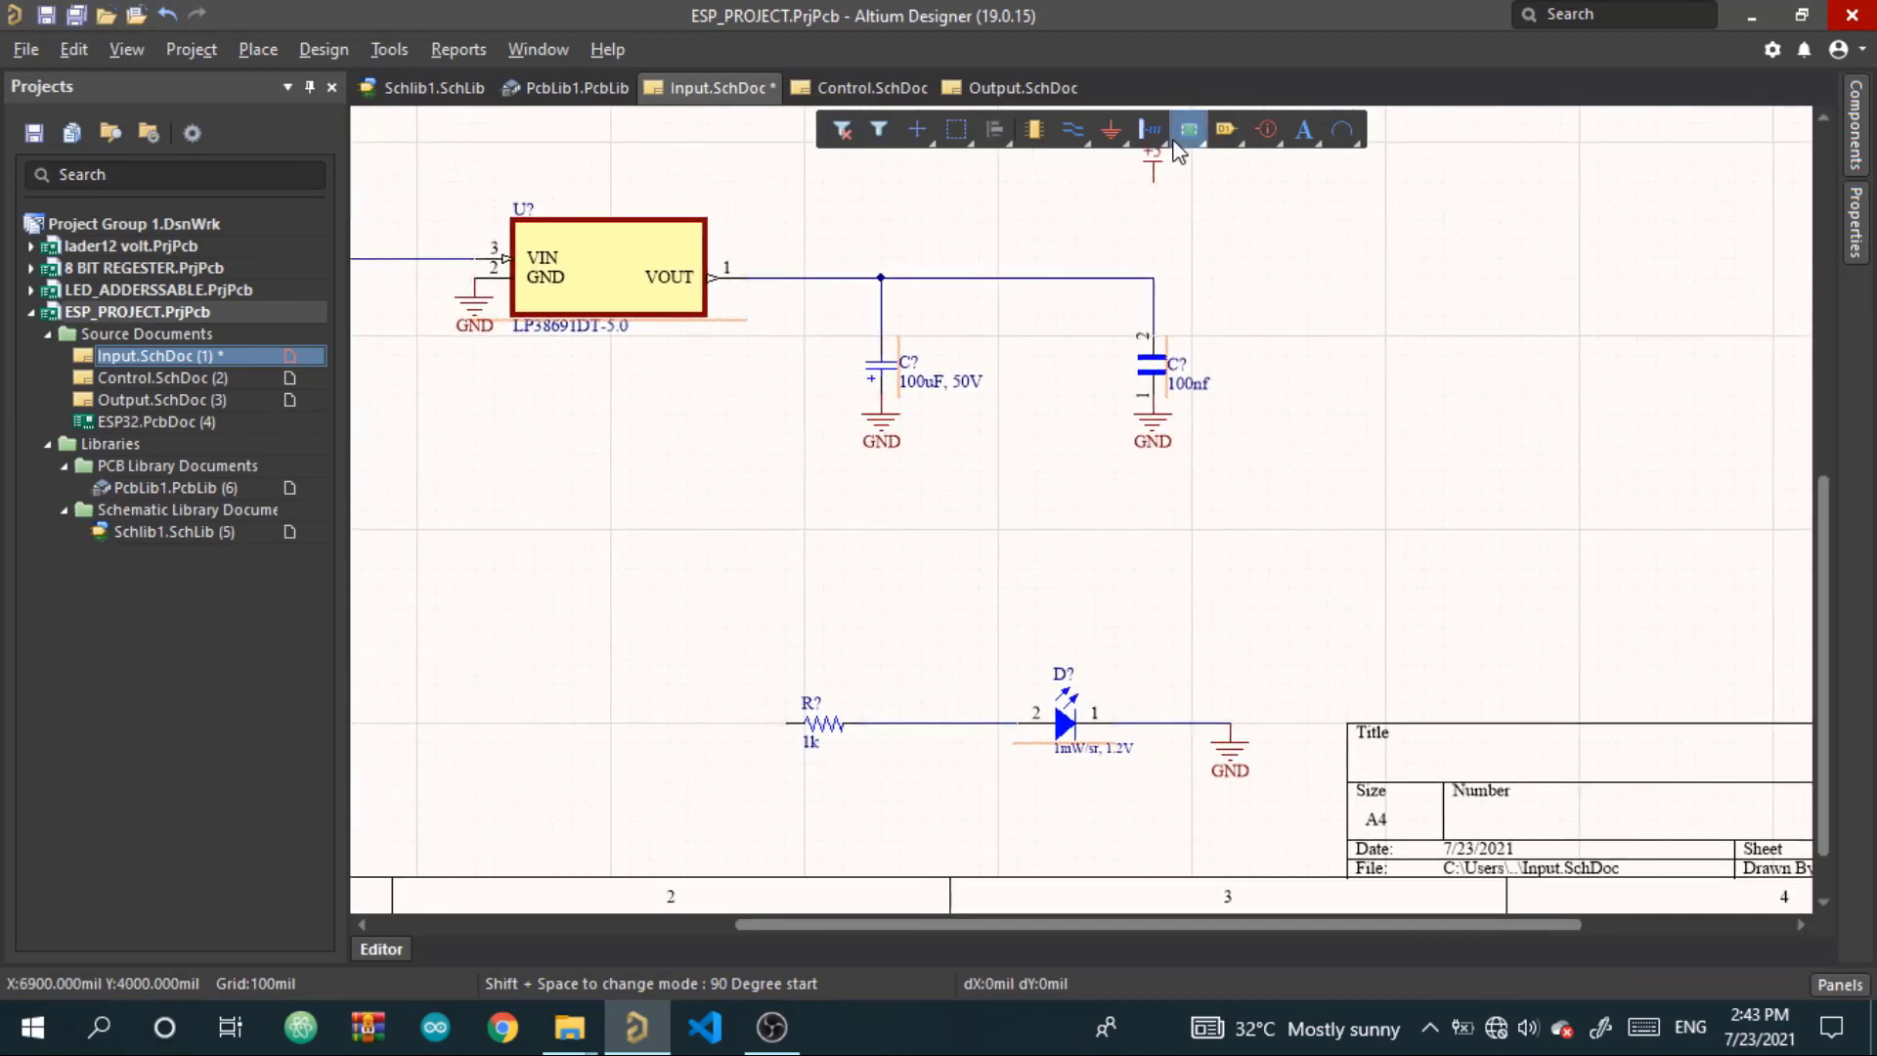
left_click(1064, 135)
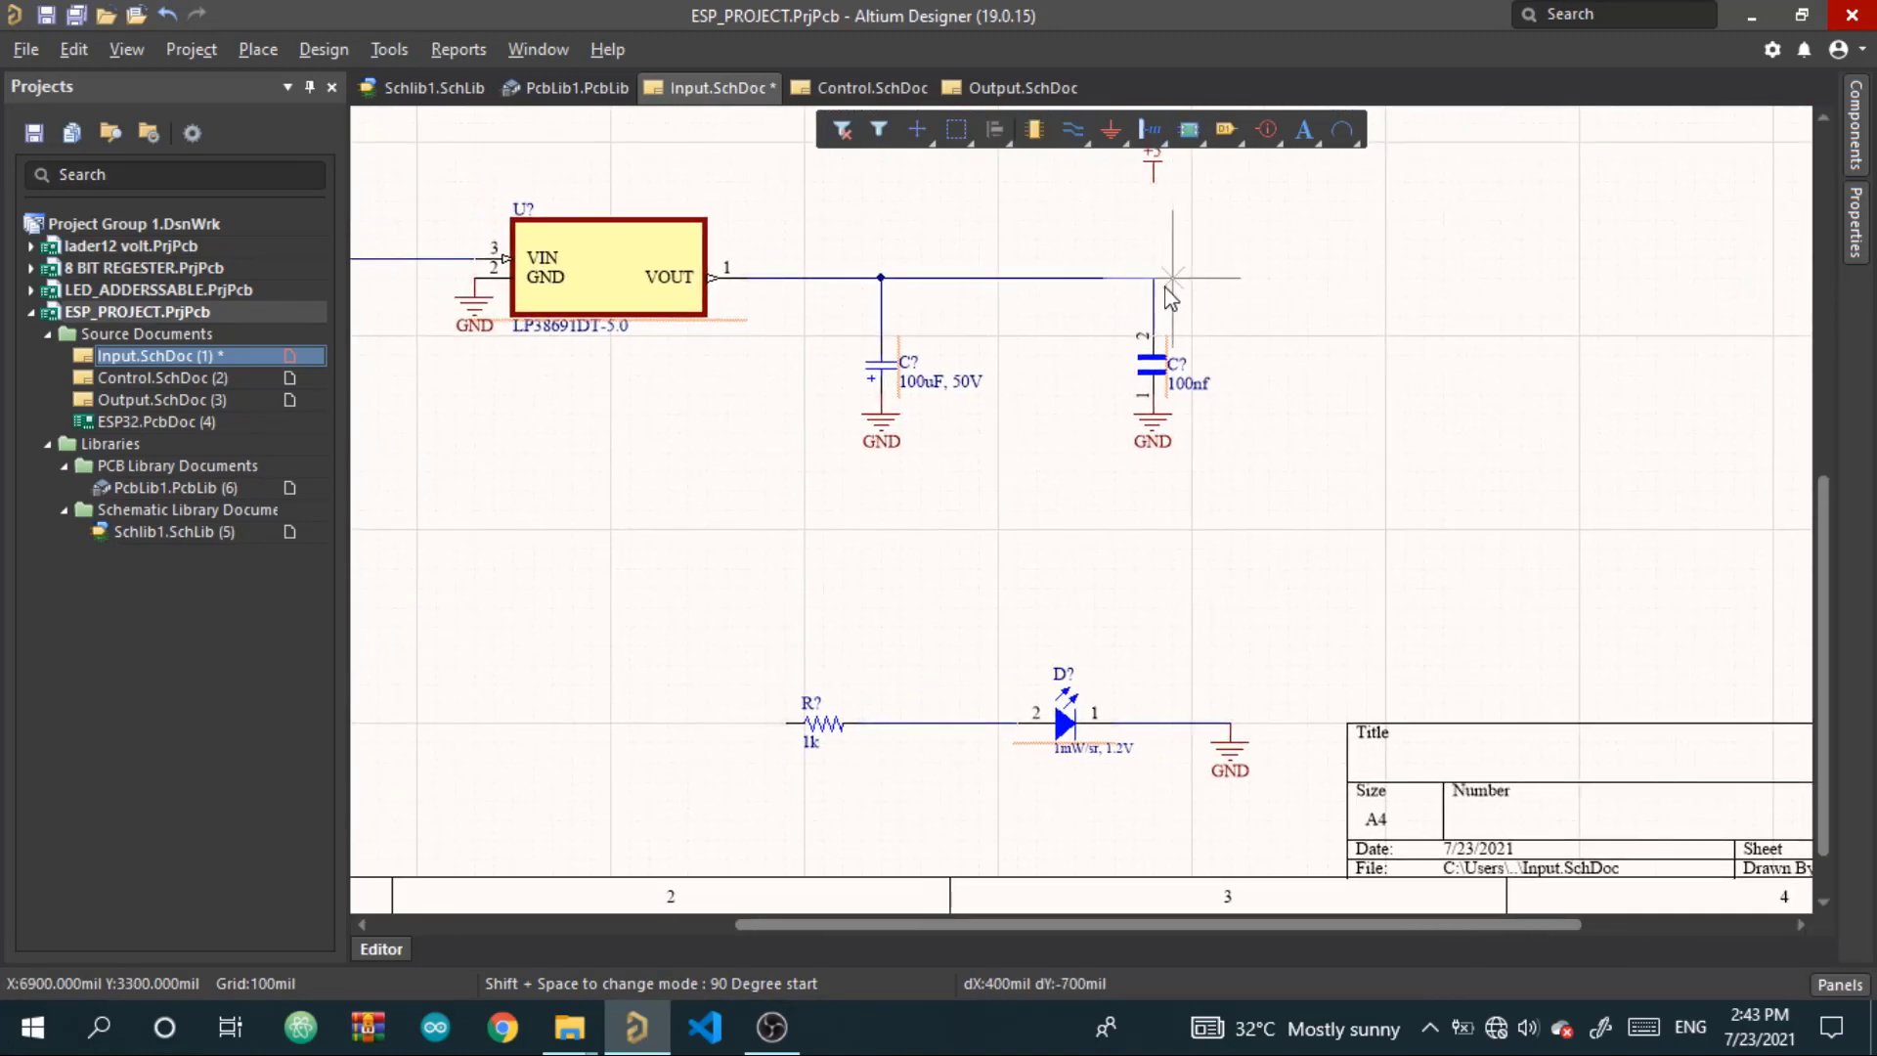
right_click(1301, 277)
left_click(1152, 278)
left_click(1385, 277)
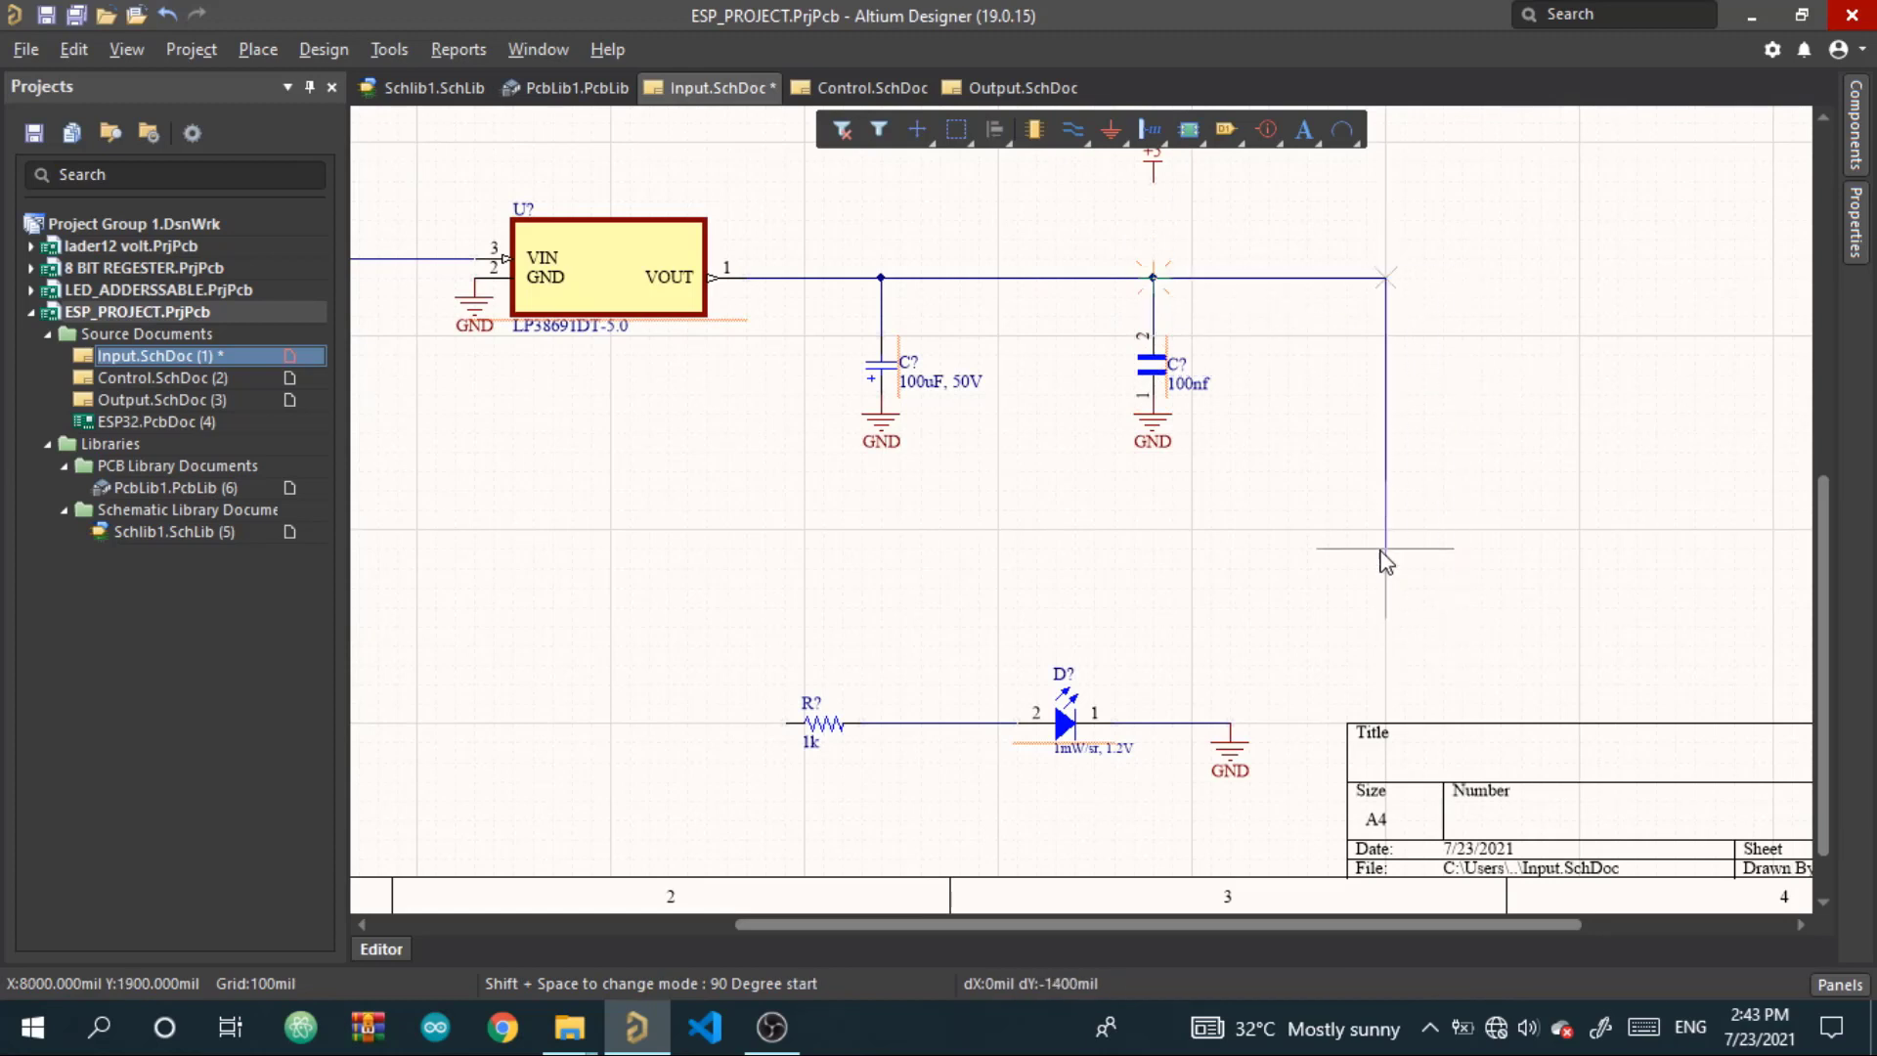
left_click(1385, 548)
left_click(746, 567)
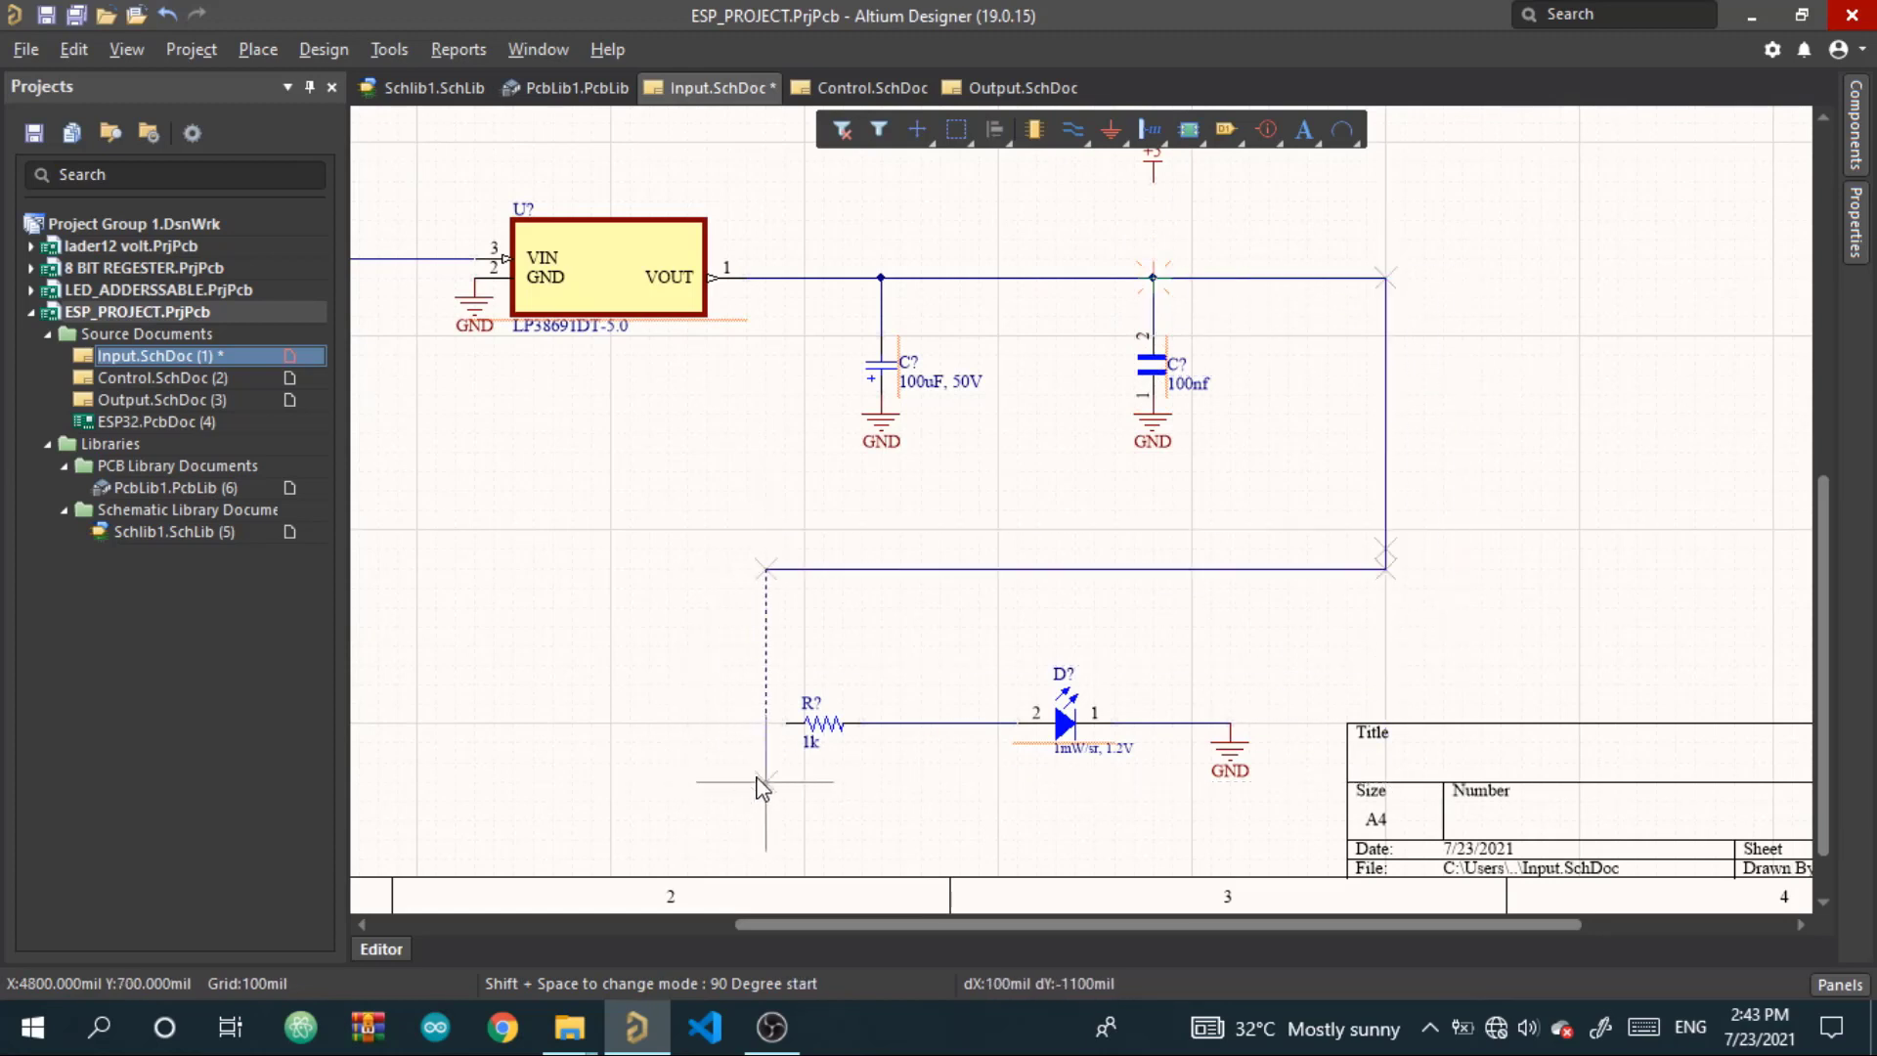
left_click(787, 726)
right_click(787, 725)
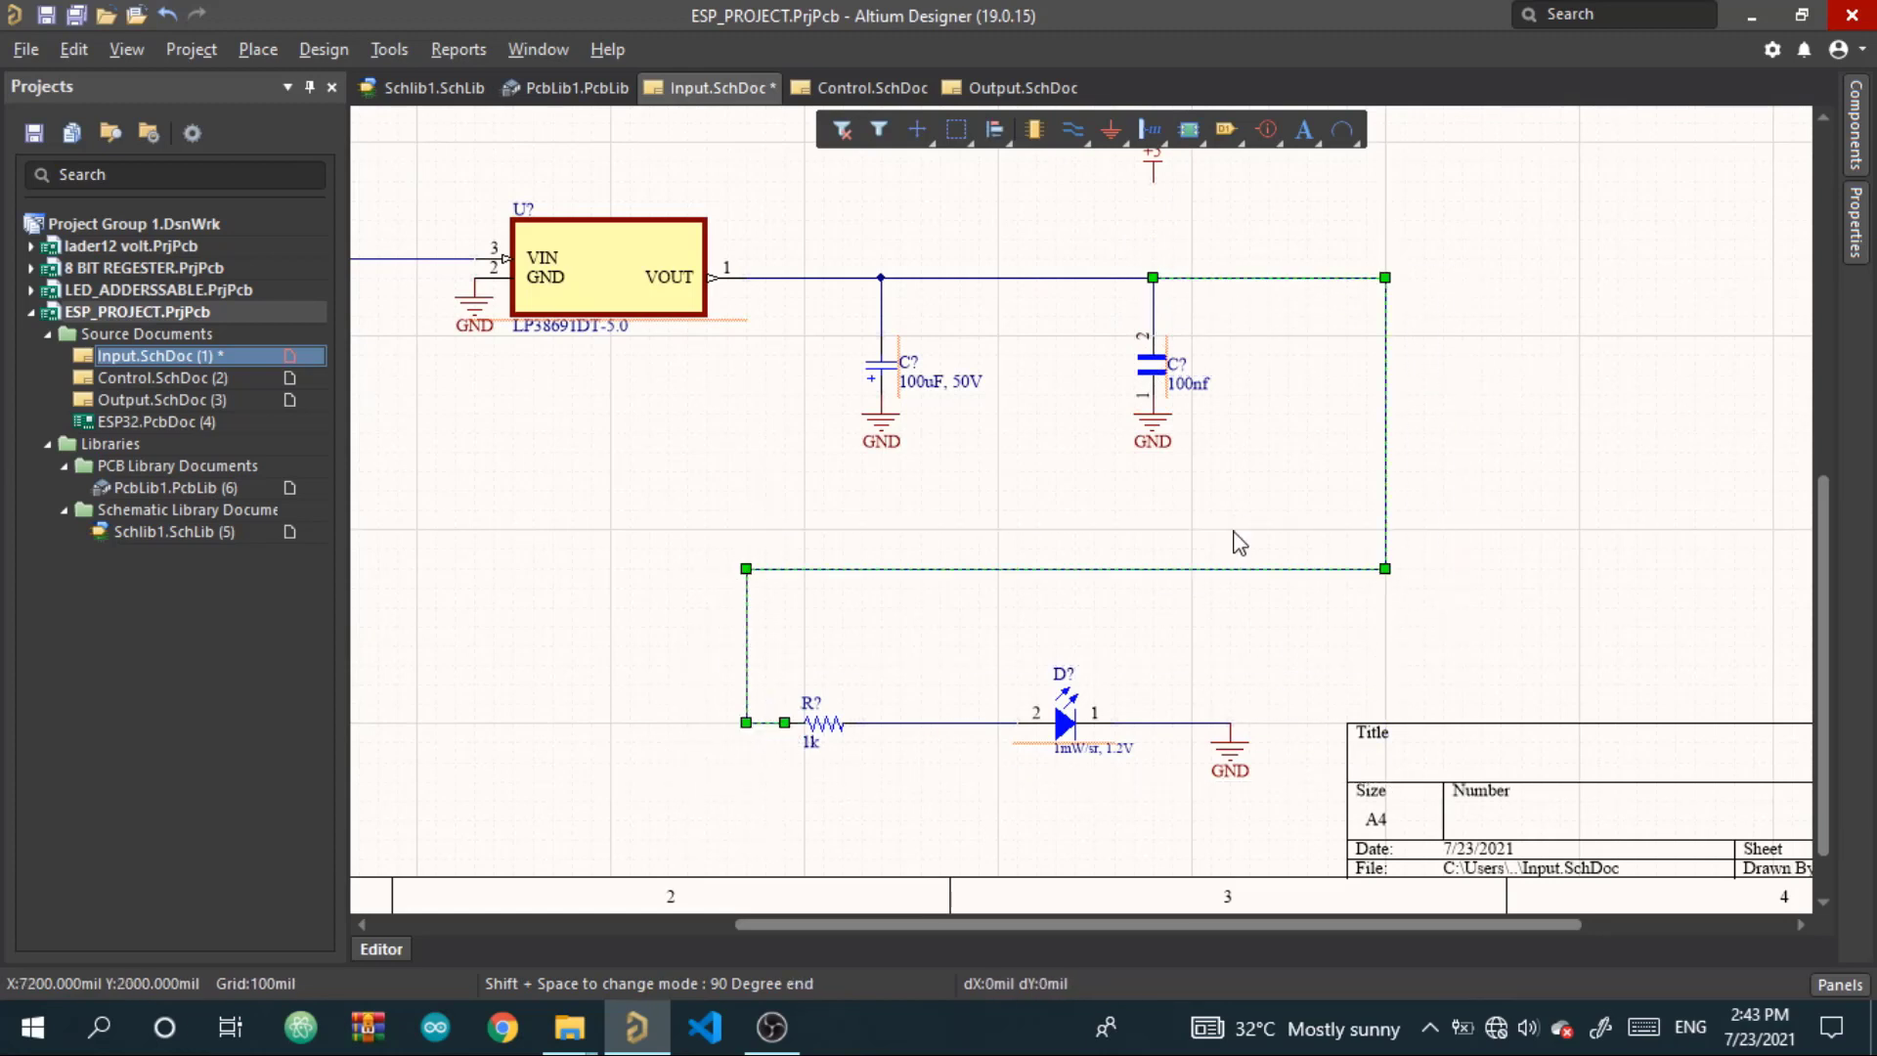
key("Delete")
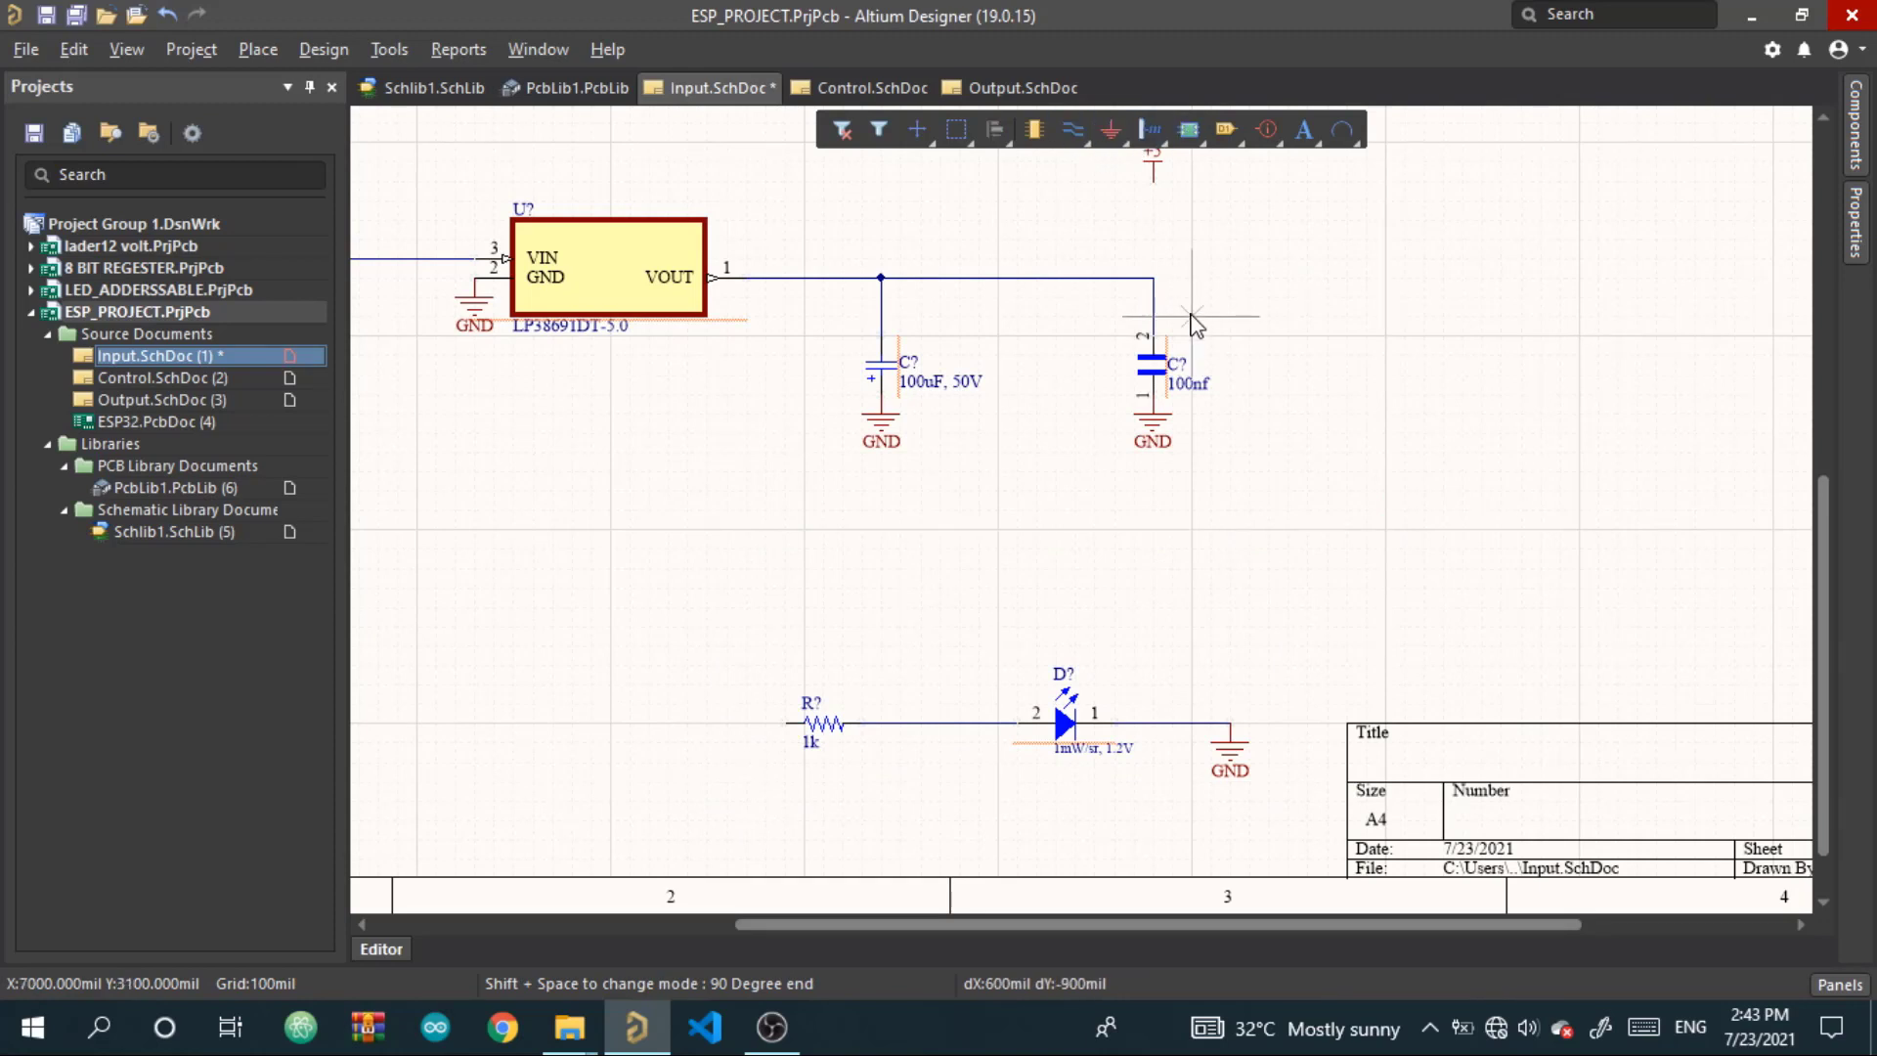
Wire the LP38691DT-5.0's output junction above the 100nf capacitor straight up to the +5 power port
scroll(1141, 203, "up", 1, "ctrl")
left_click(1160, 312)
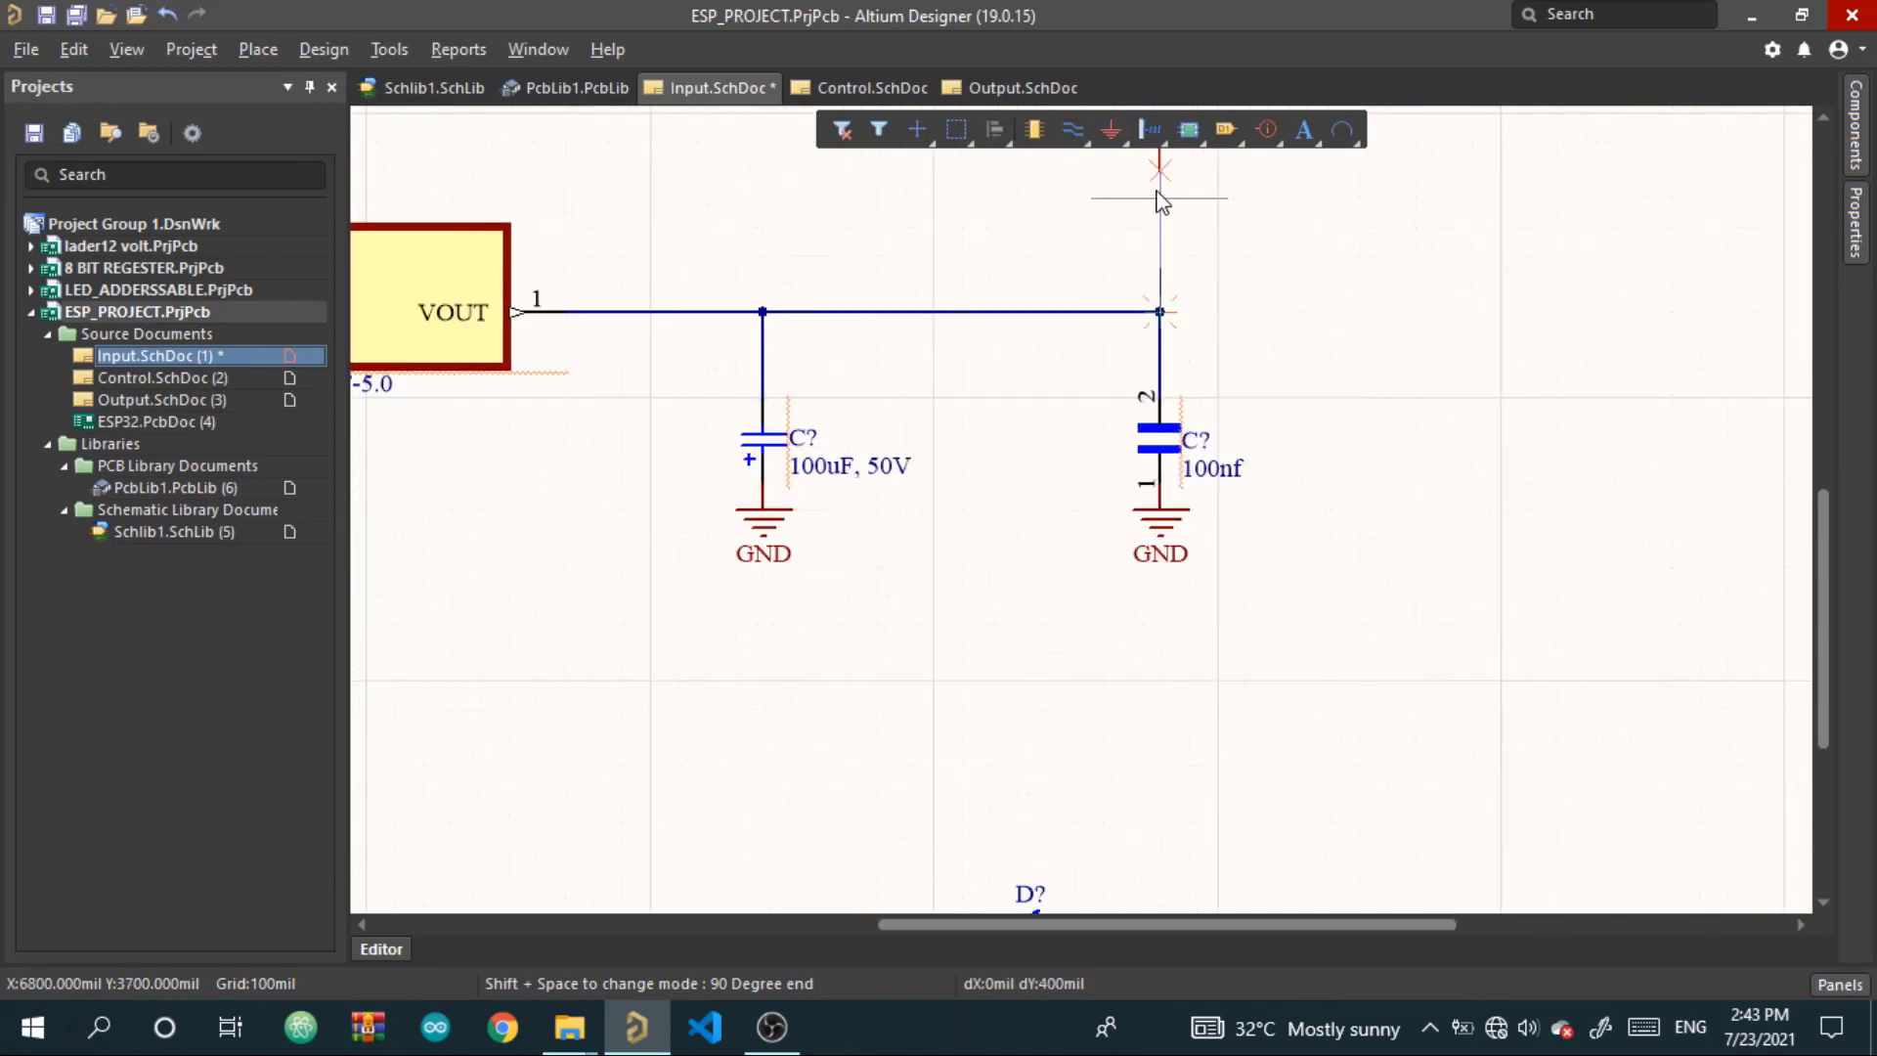
left_click(1162, 174)
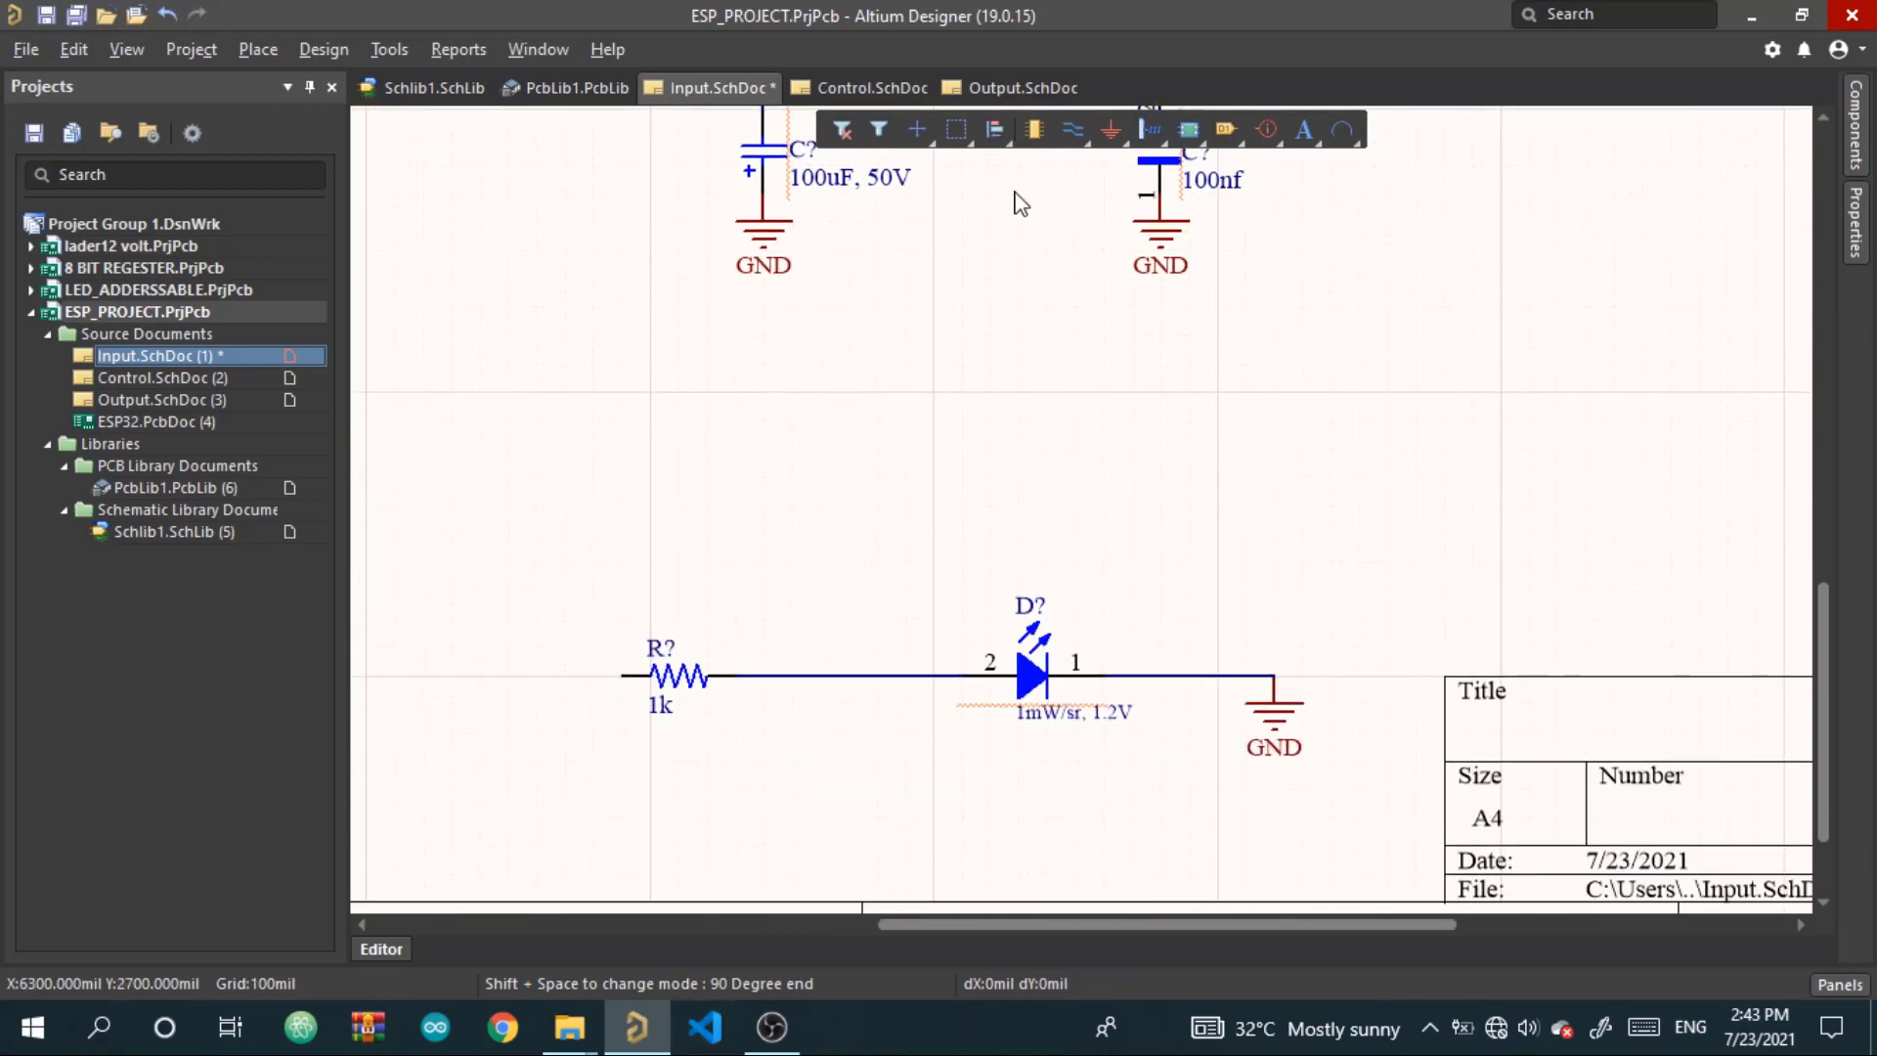
left_click(1111, 130)
left_click(1071, 132)
left_click(1129, 265)
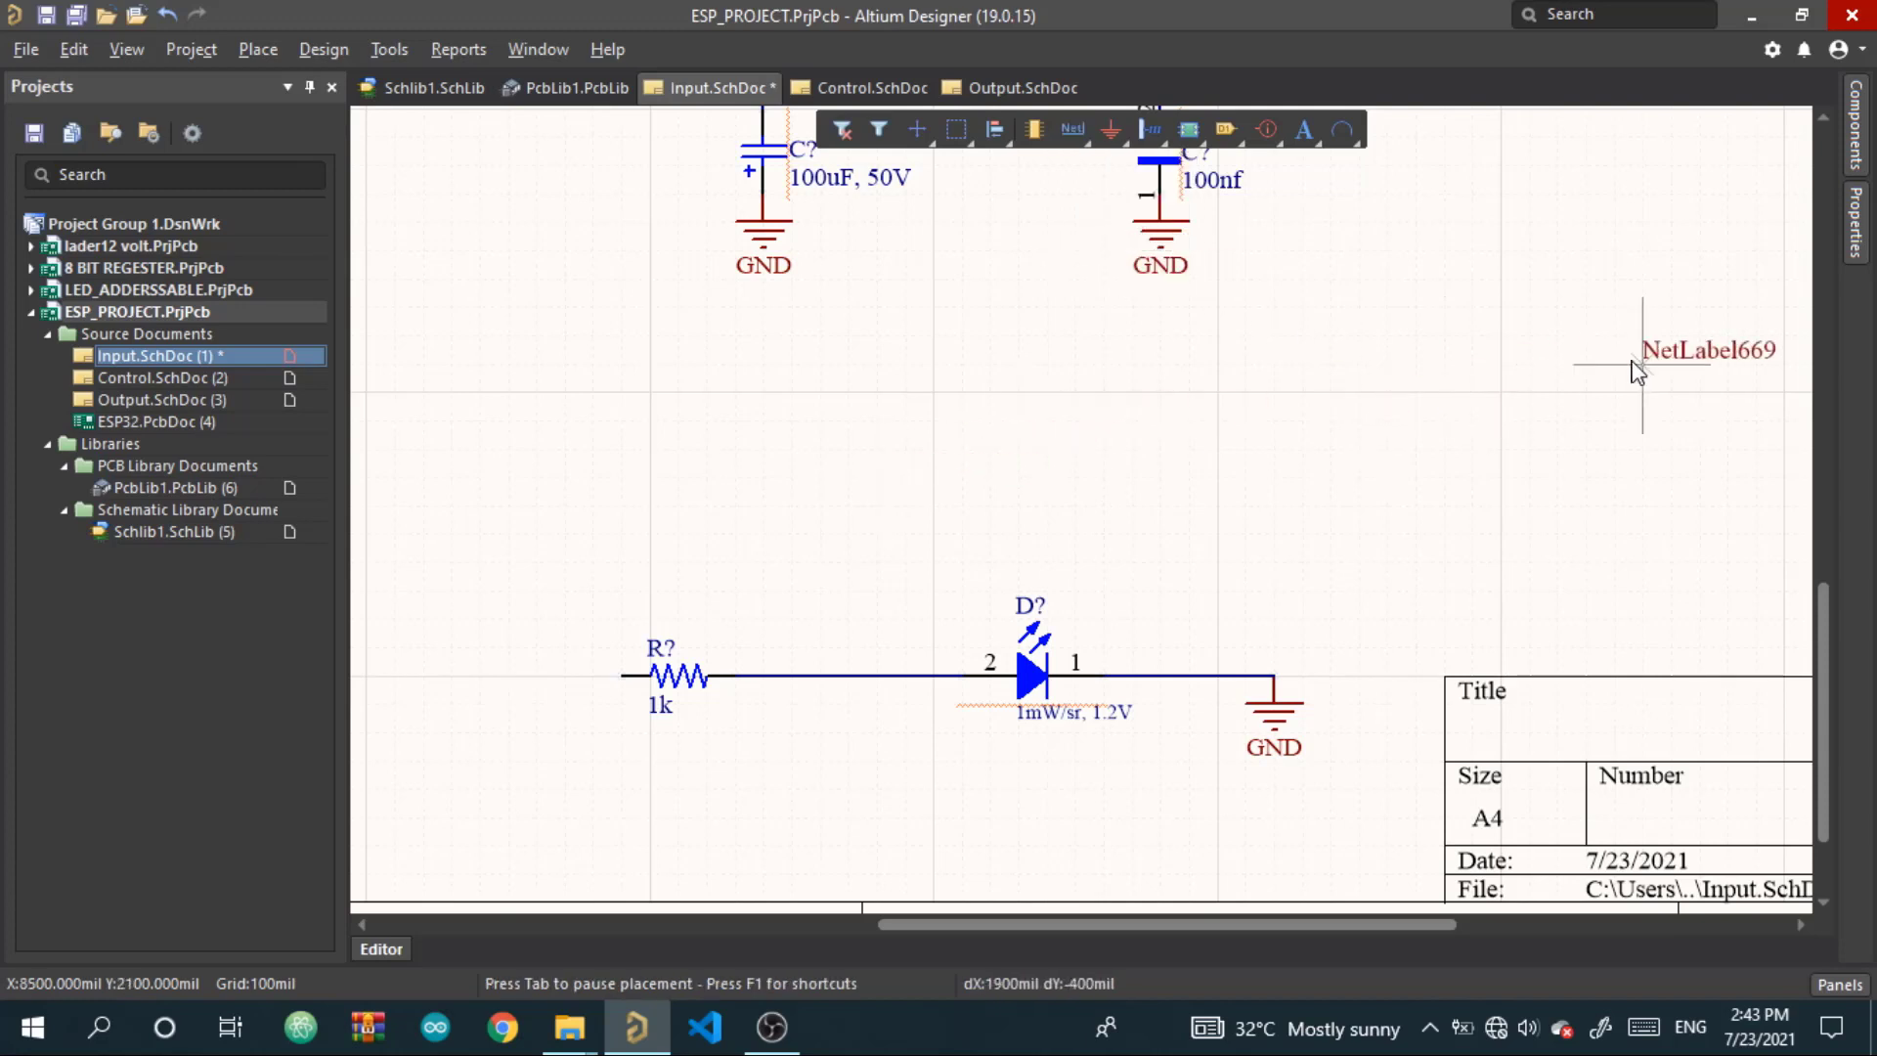
key("Tab")
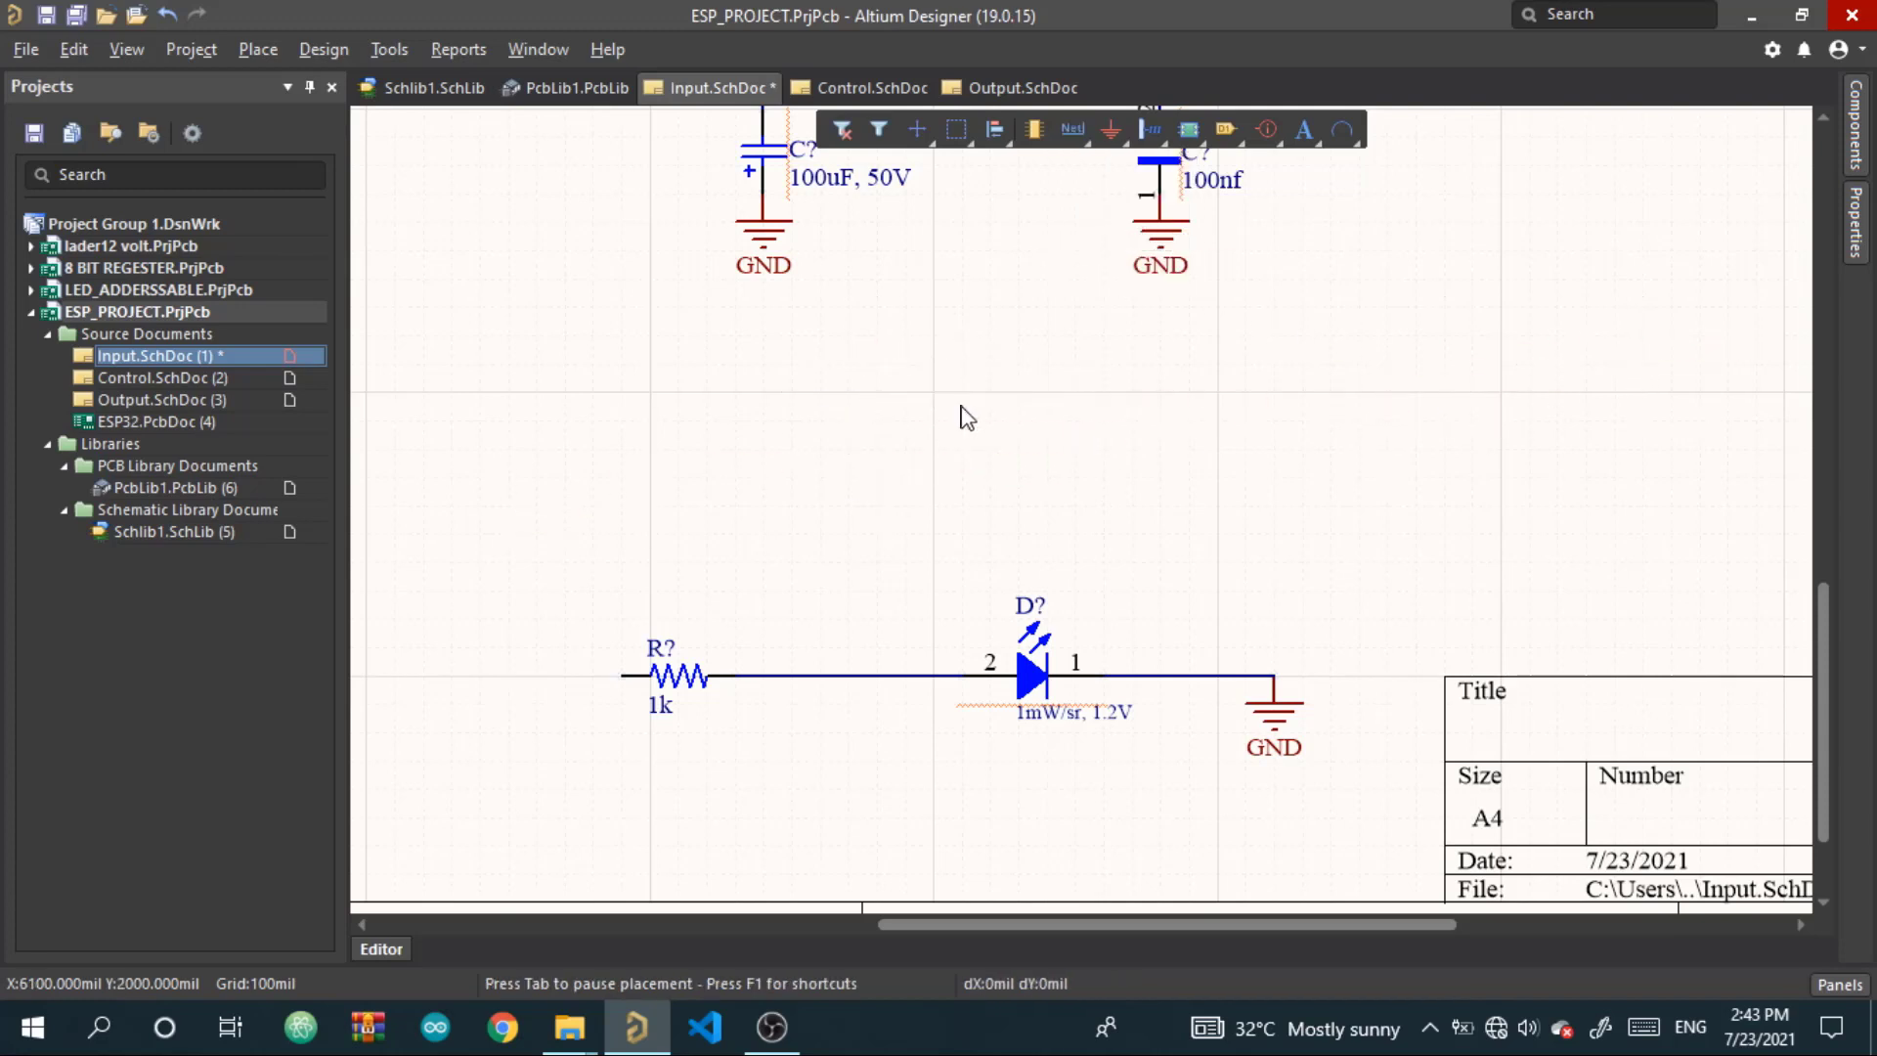
right_click(1085, 144)
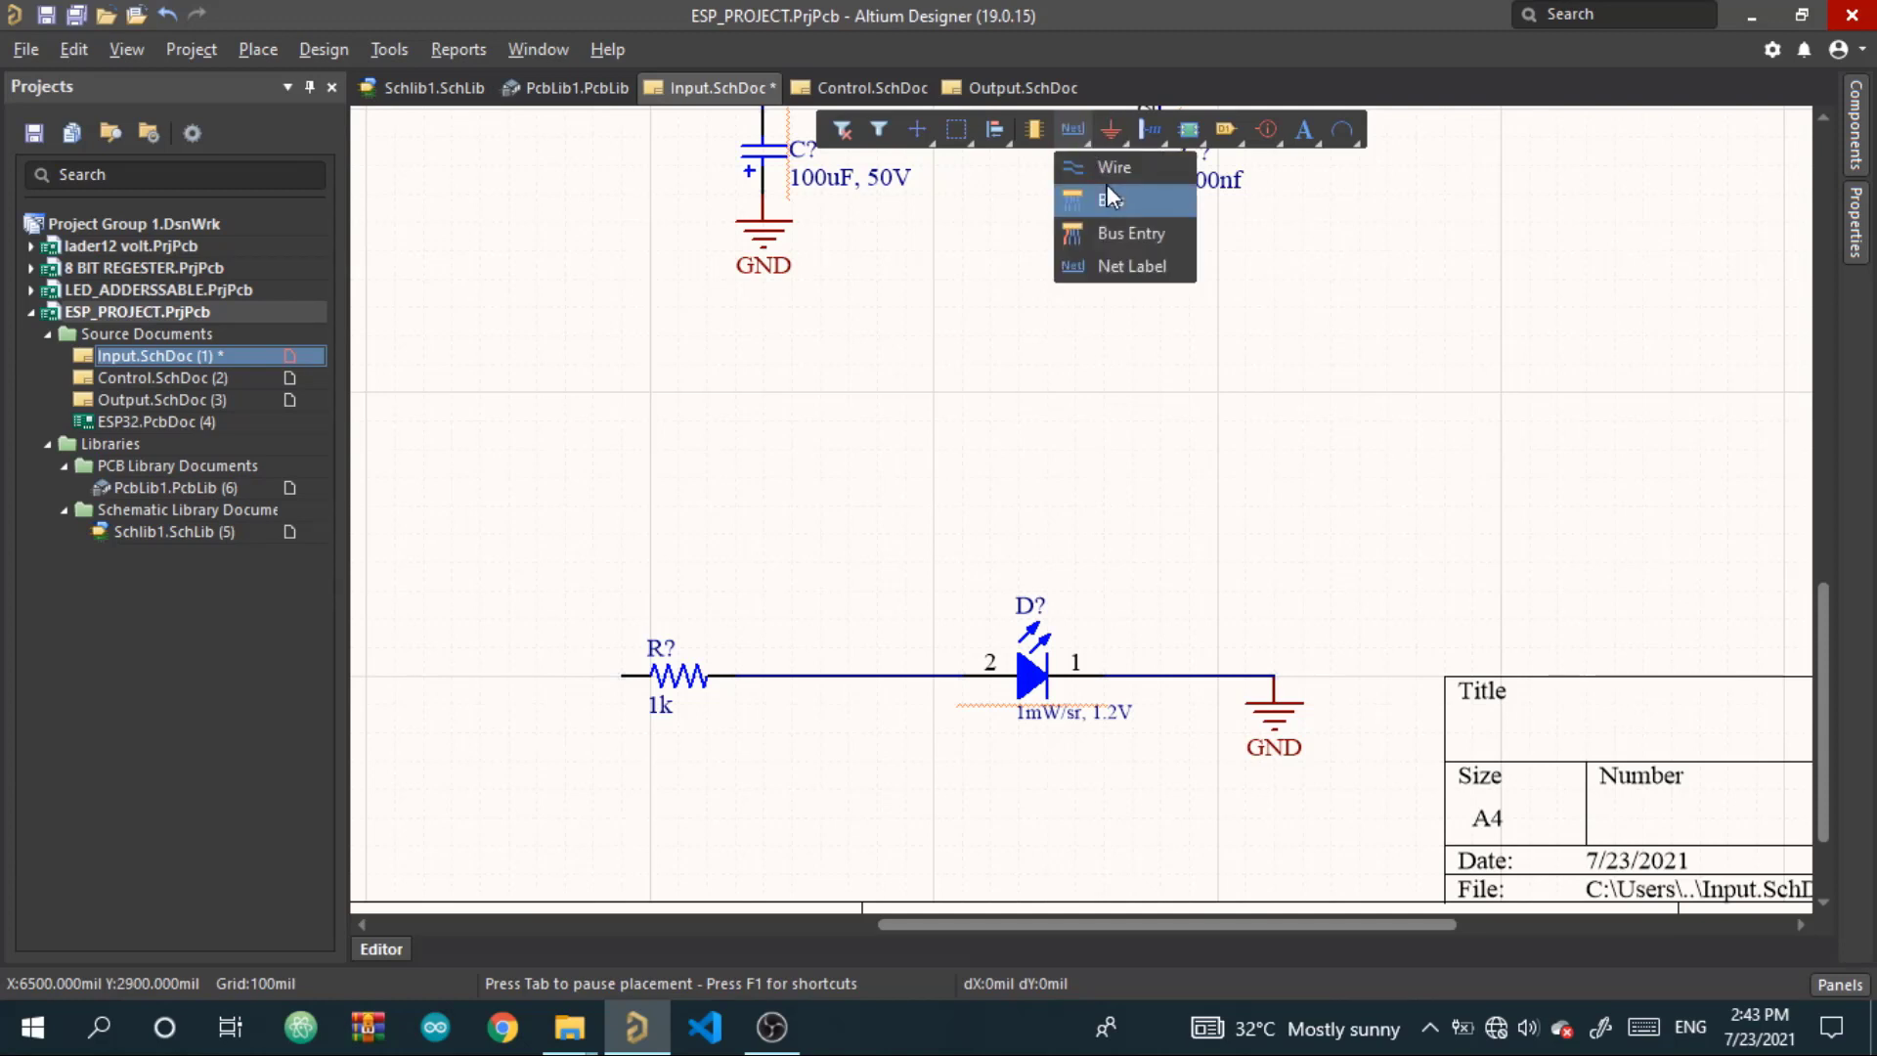
Place a +5 power port at the 1k resistor's free end and move it outward so a short wire connects them
right_click(1125, 120)
right_click(1124, 119)
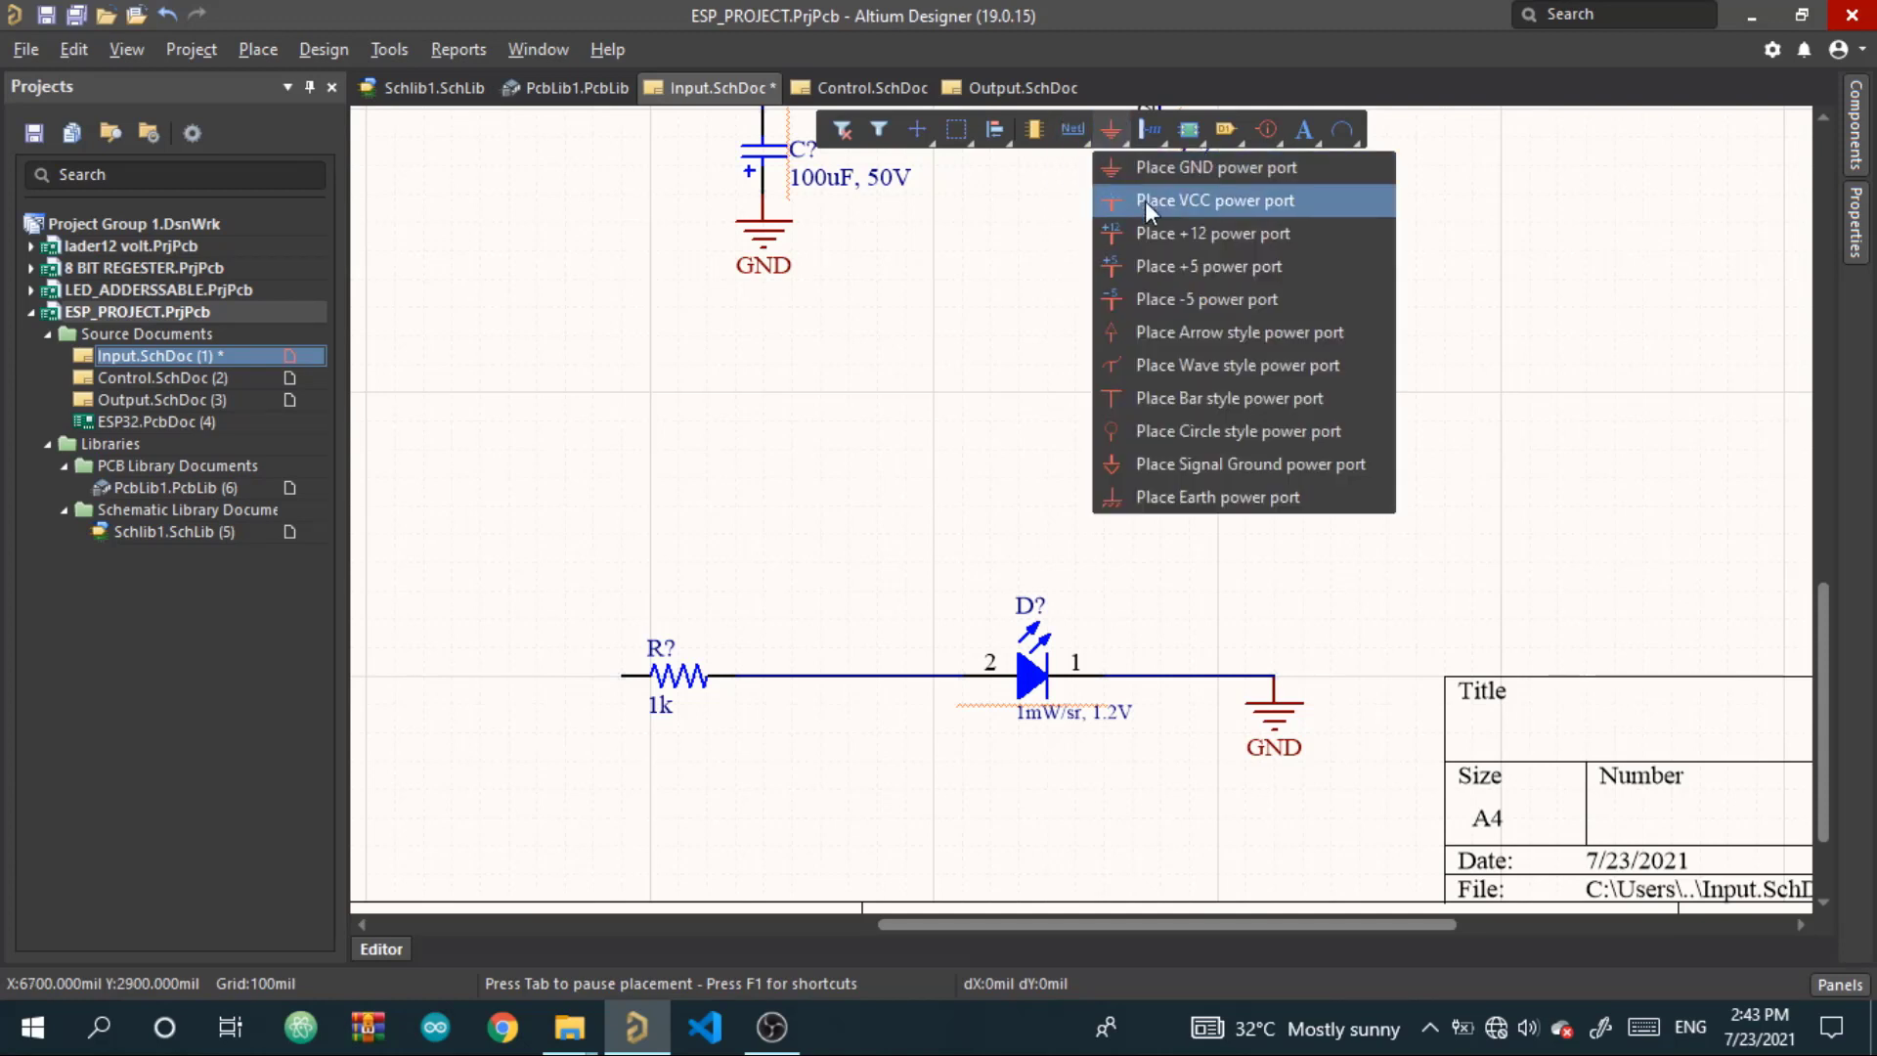
left_click(1133, 278)
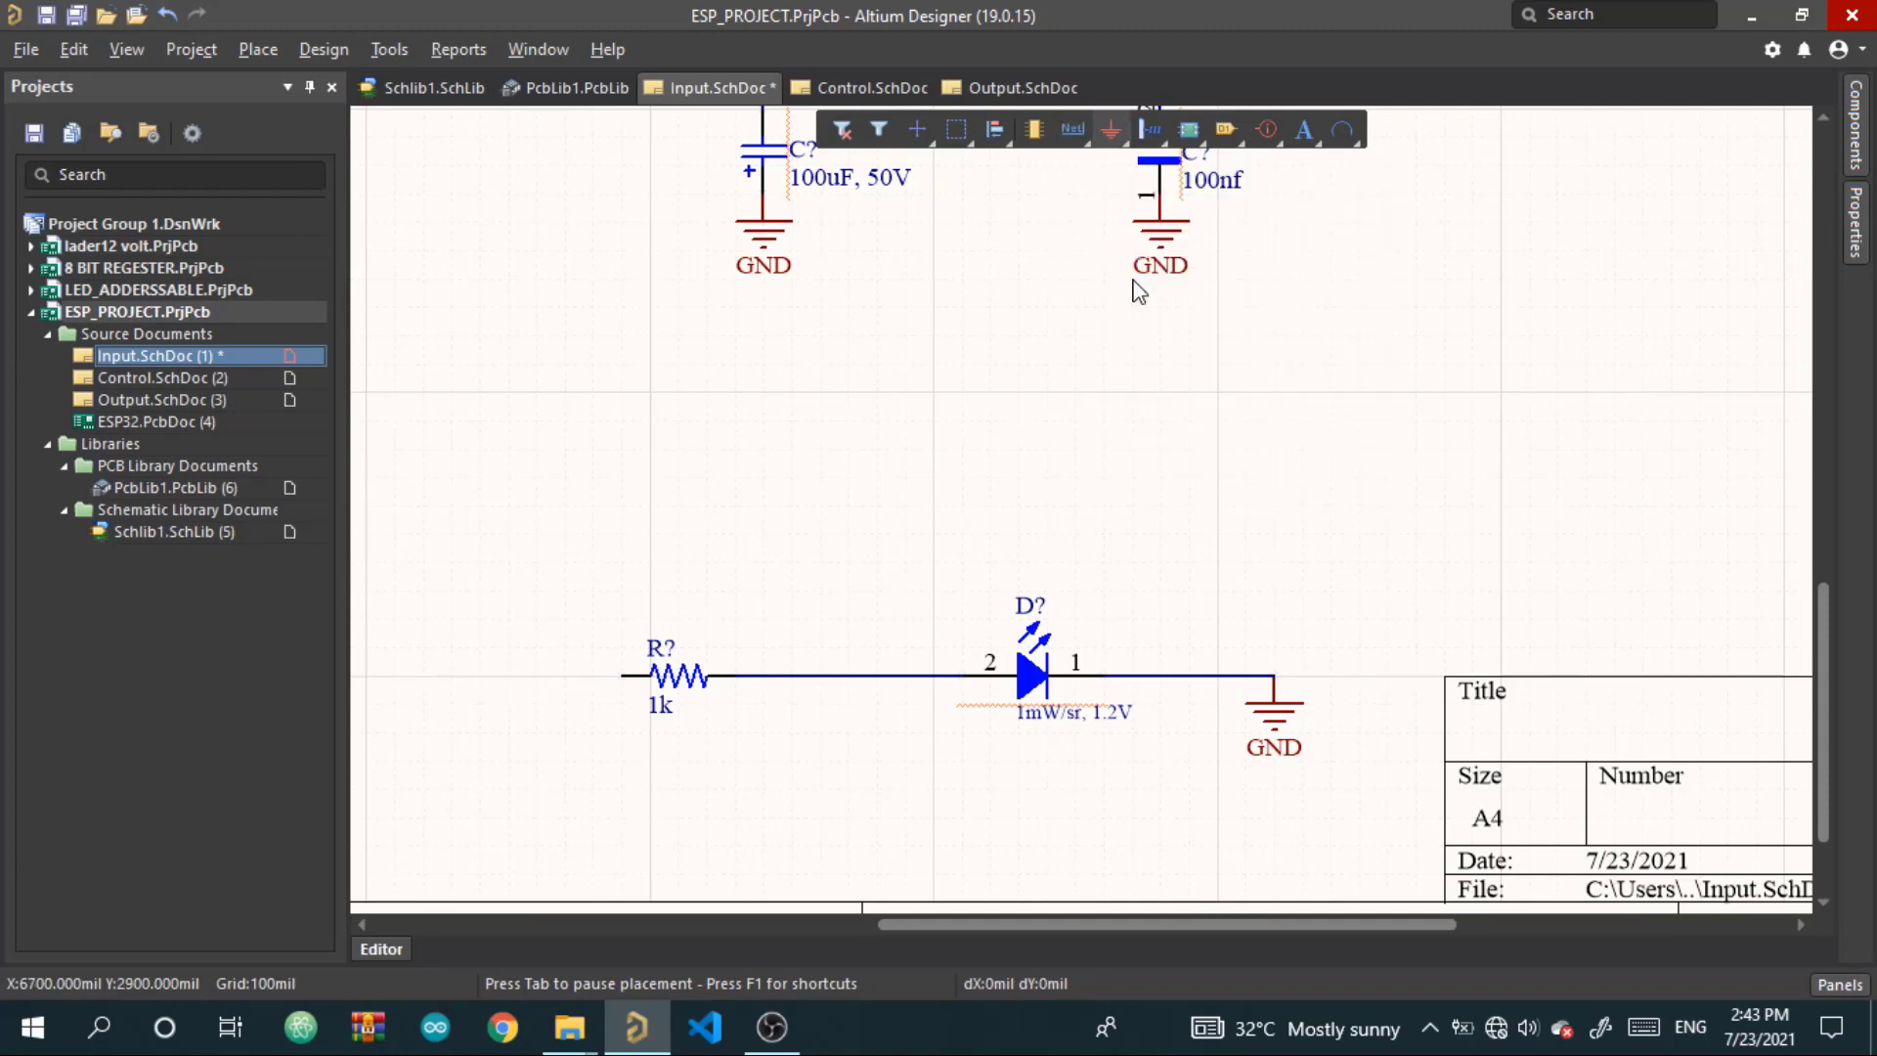
left_click(616, 661)
left_click_drag(610, 660, 552, 676)
right_click(658, 548)
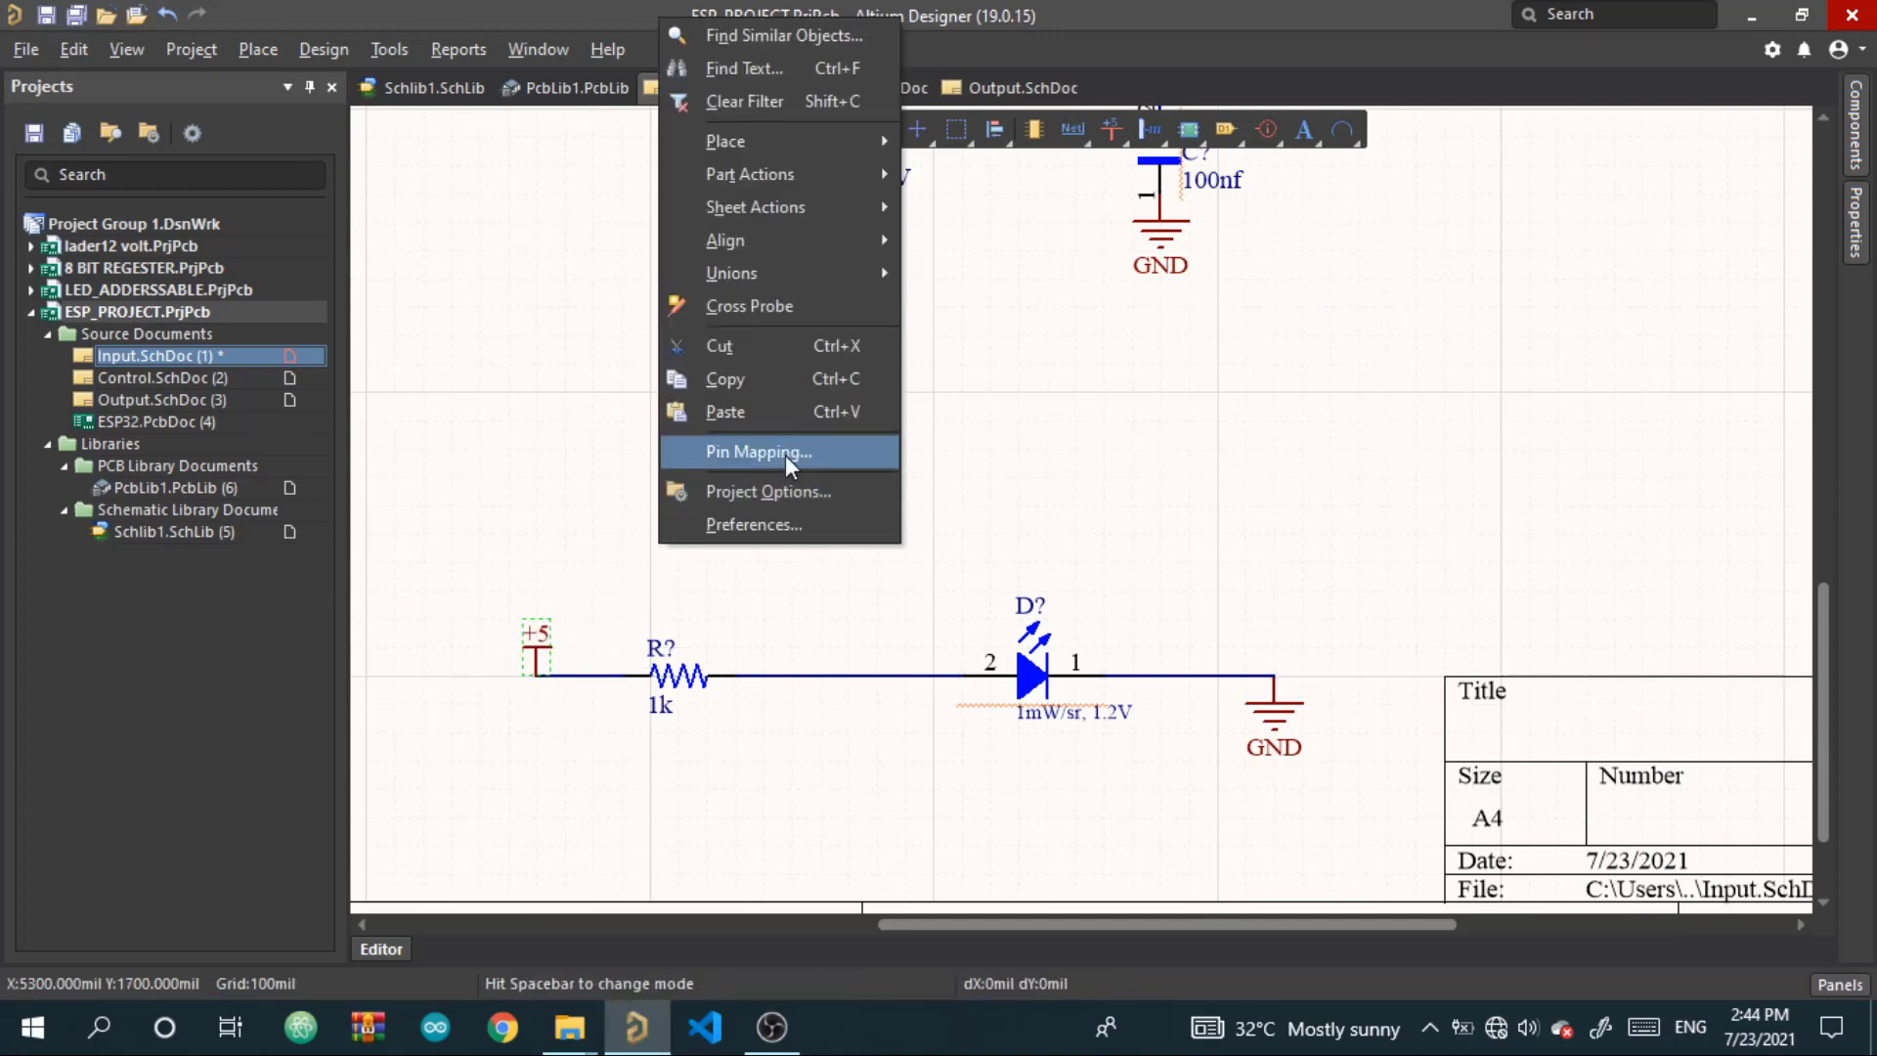
Bring both regulator circuits and the input connector into view and save Input.SchDoc
scroll(1081, 436, "down", 2, "ctrl")
right_click_drag(1081, 436, 1177, 792)
scroll(890, 773, "down", 2, "ctrl")
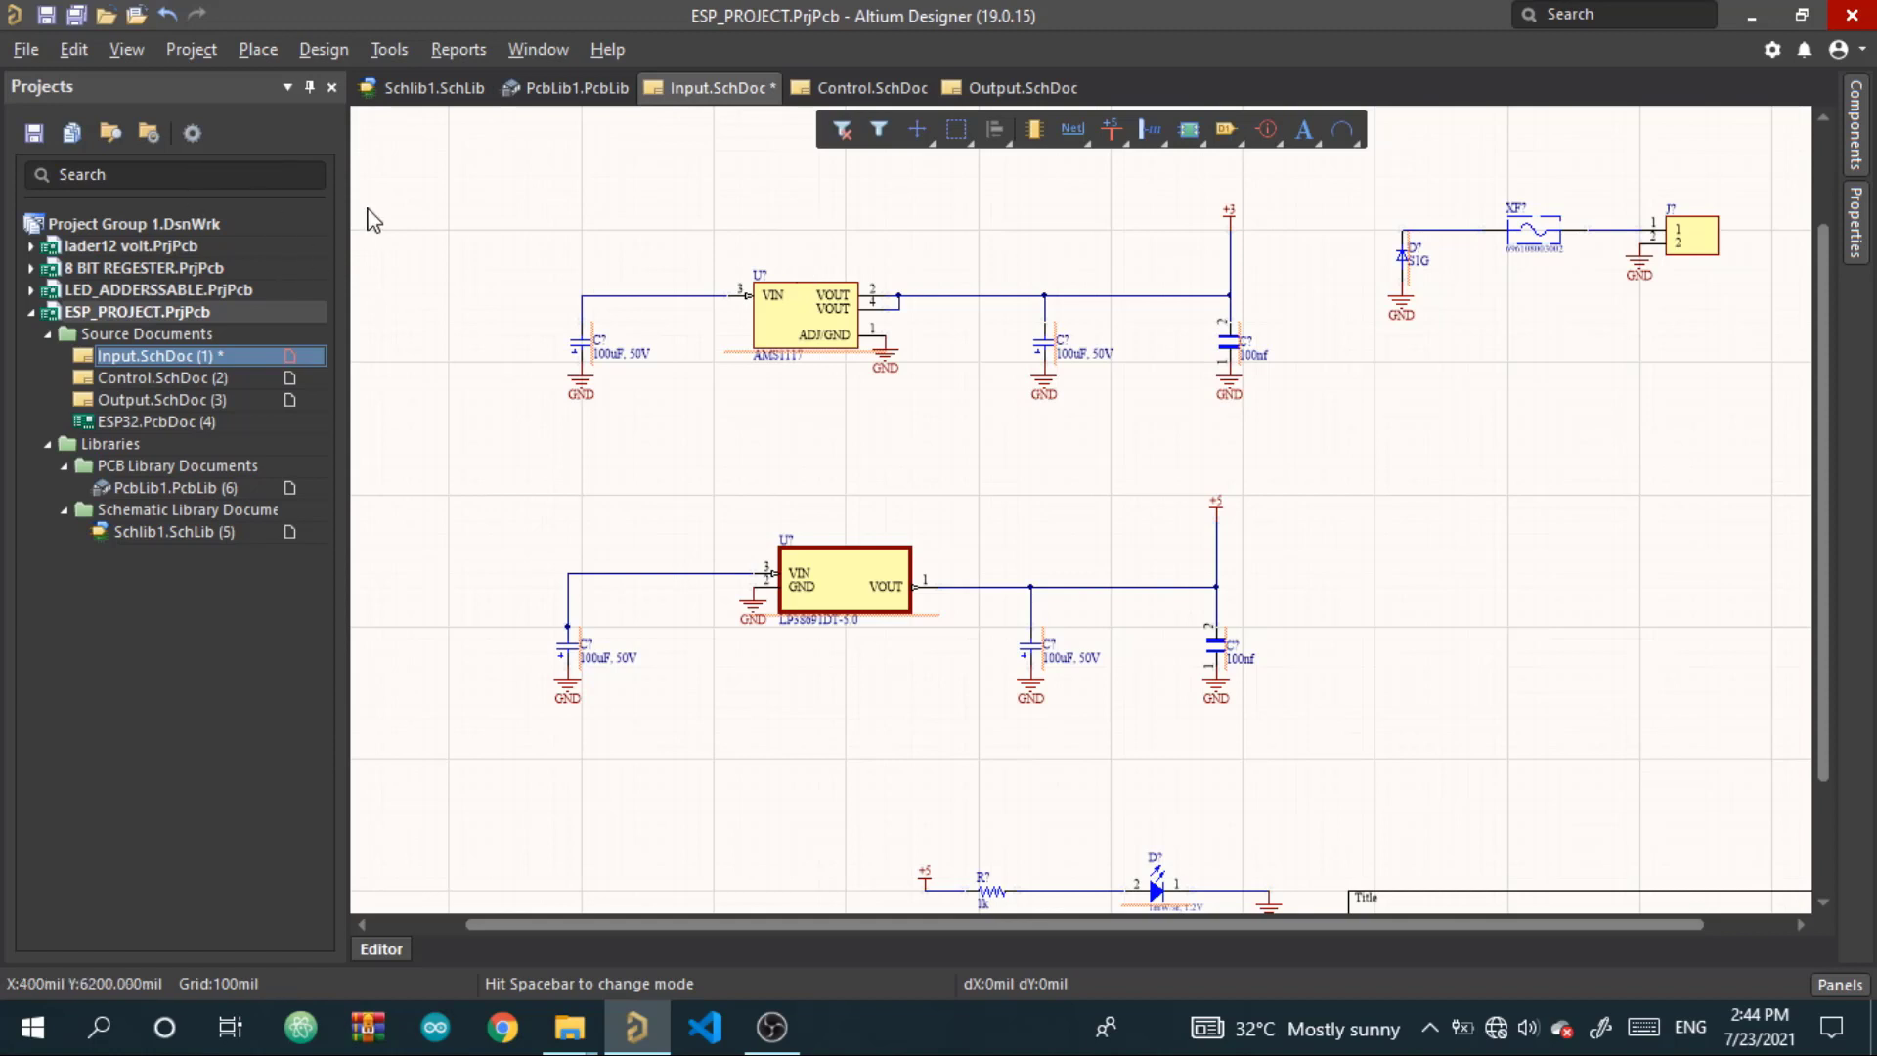
key("ctrl+s")
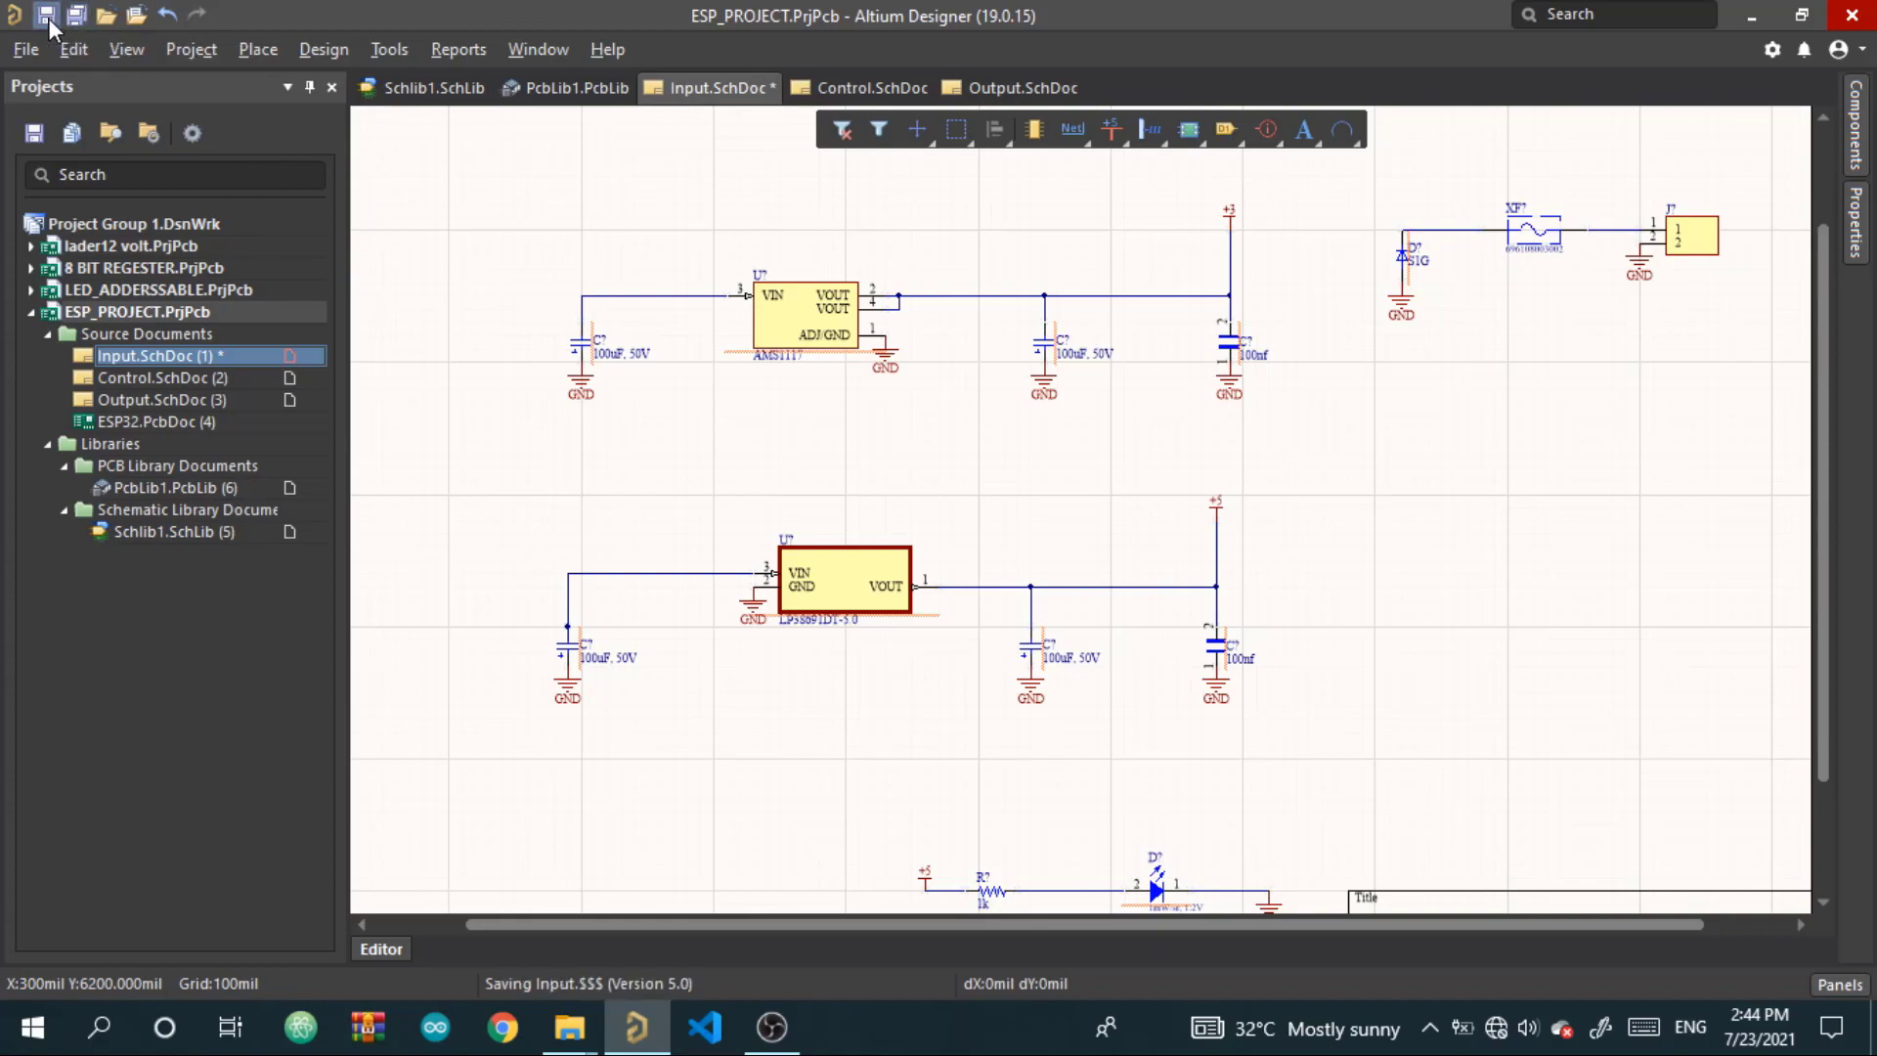